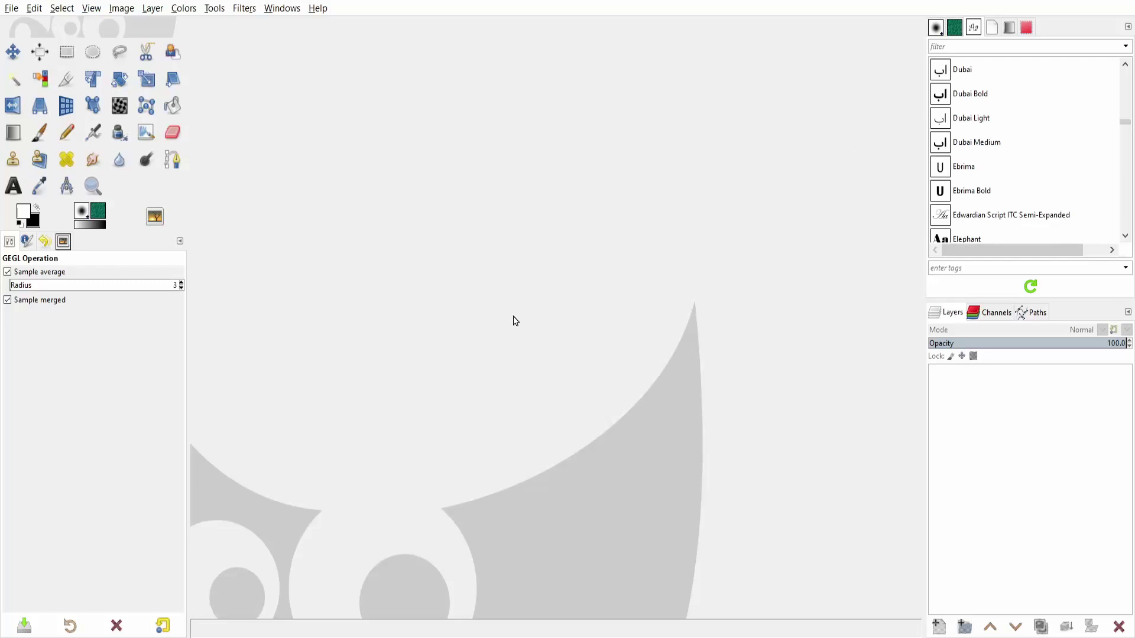
Open people webcam.png as a layer, then close that wrongly opened image.
right_click(513, 317)
mouse_move(558, 333)
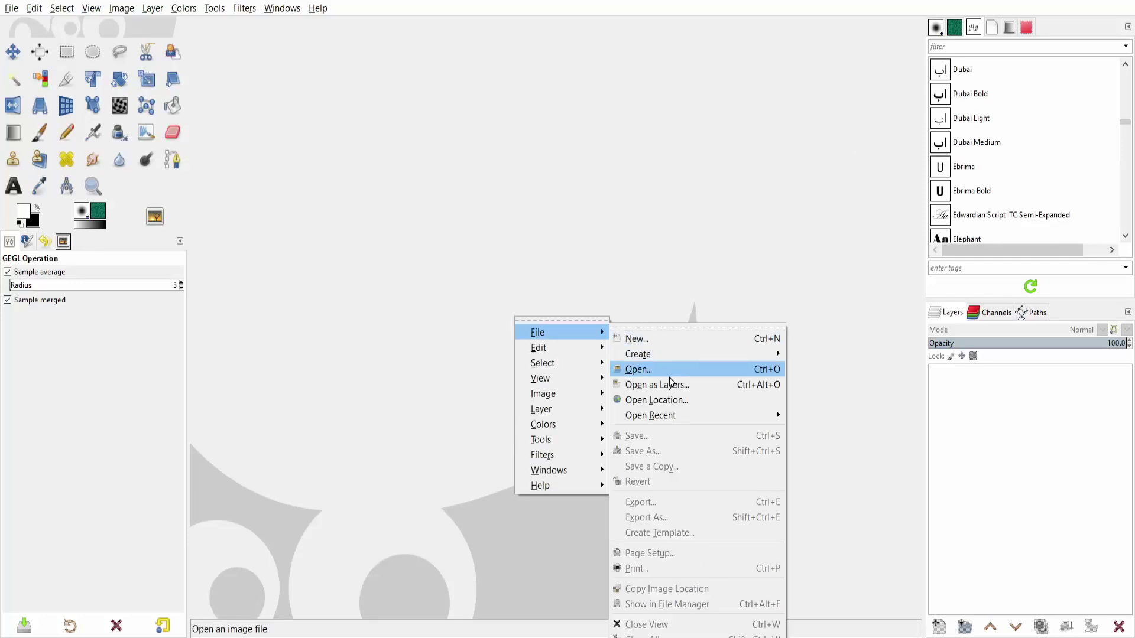
click(671, 385)
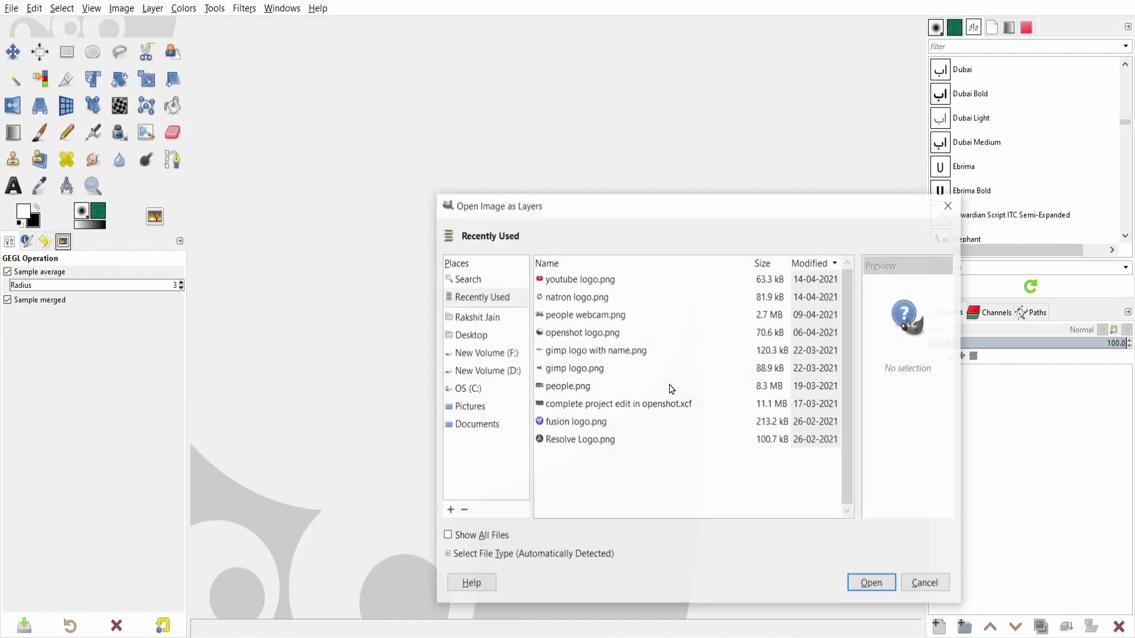
double_click(565, 320)
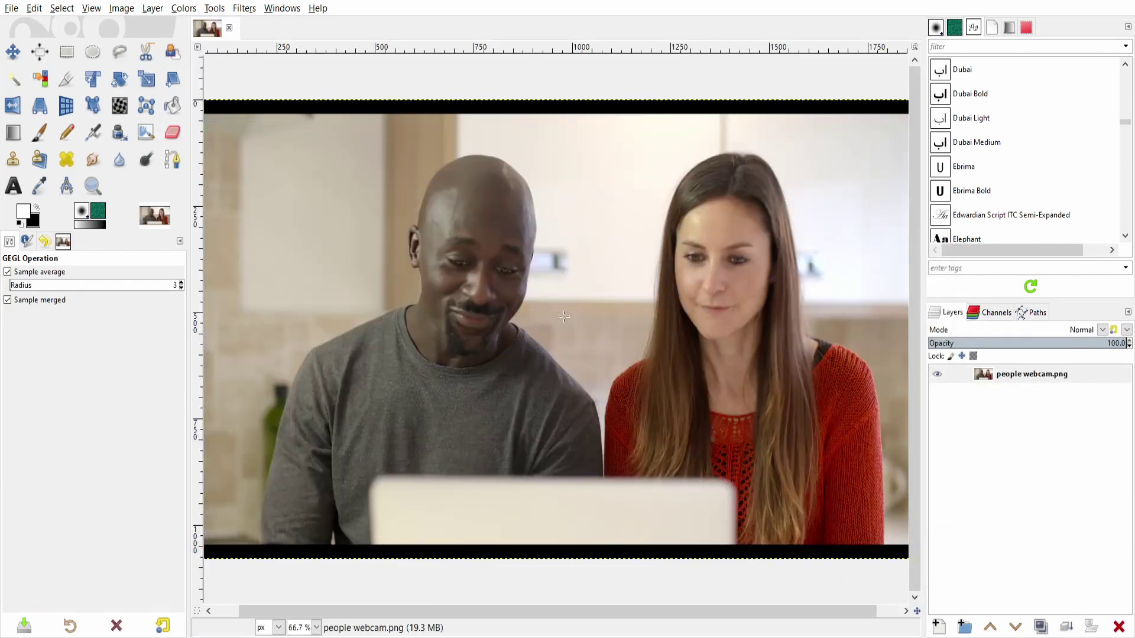
click(229, 27)
Open the park photo people.png as a layer.
right_click(529, 441)
mouse_move(555, 456)
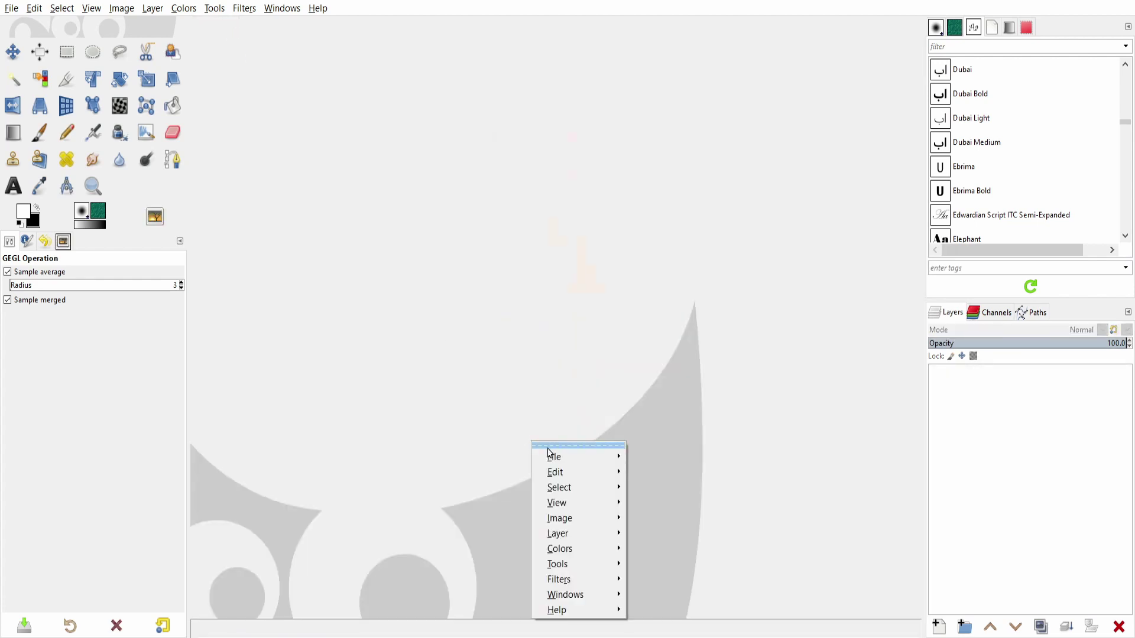
click(726, 391)
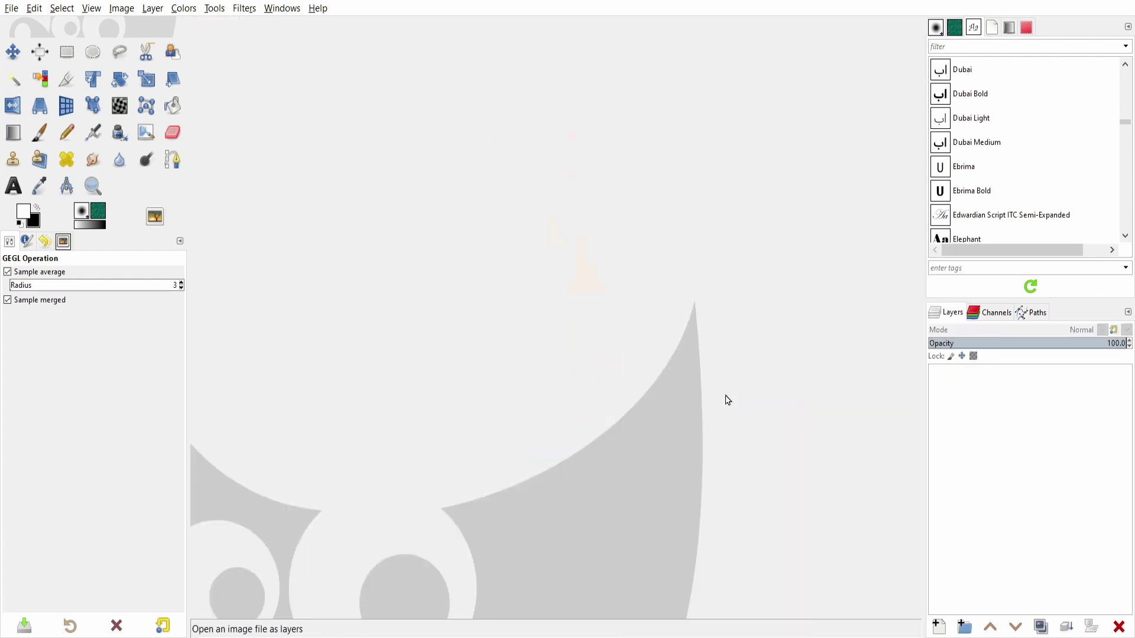
double_click(601, 385)
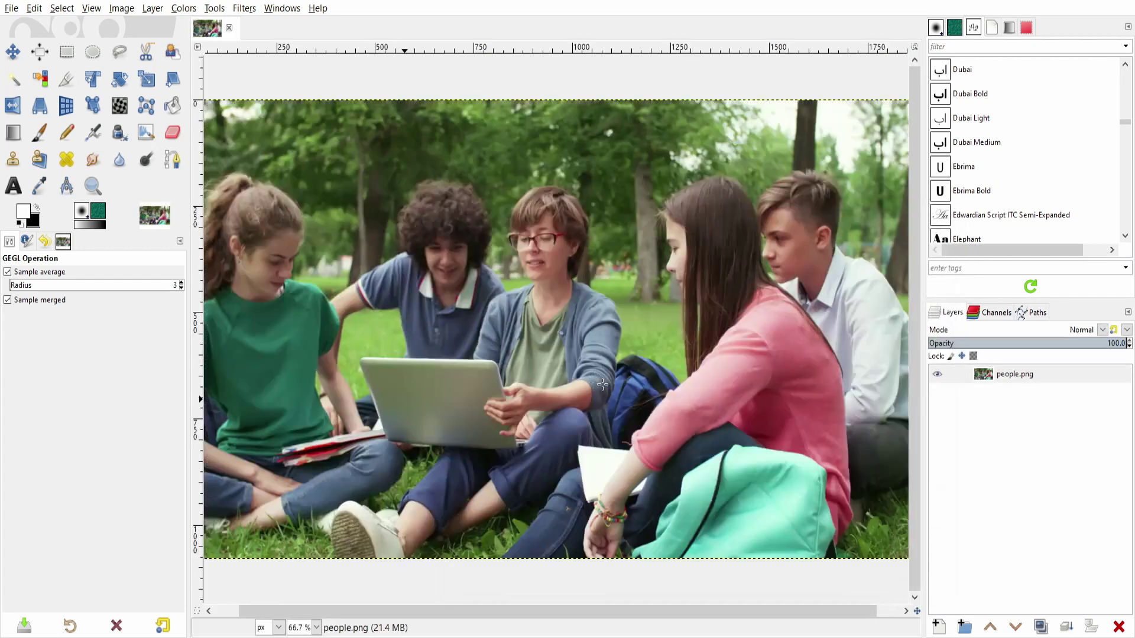
Set the view zoom to 60%.
click(299, 628)
text(60)
key(Return)
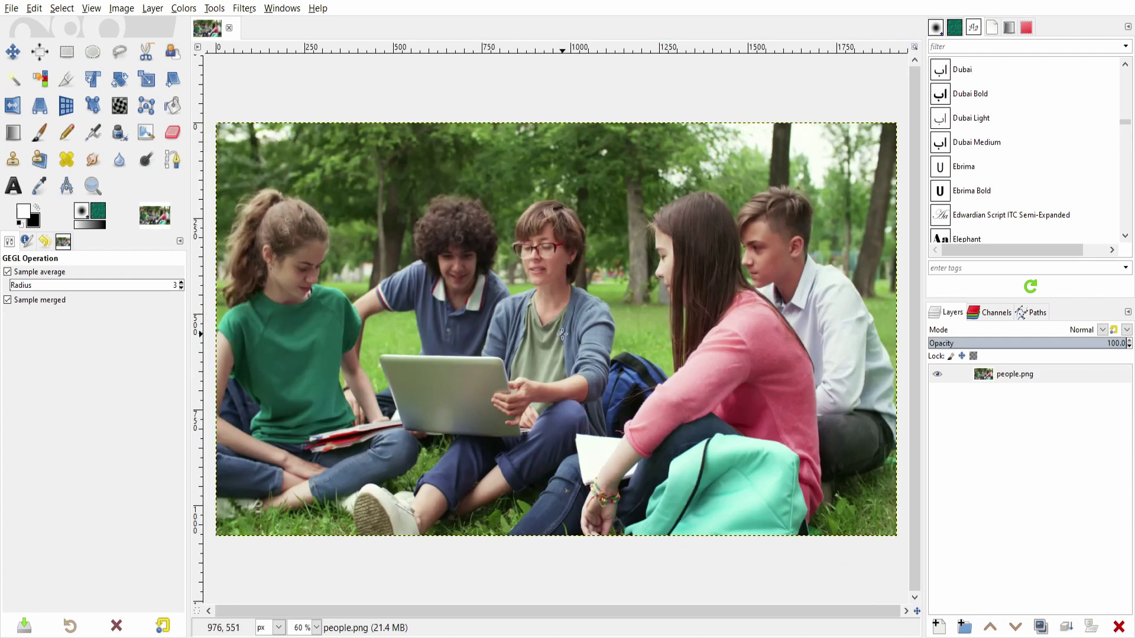
Create a new layer named 'background' filled with the background colour.
click(939, 627)
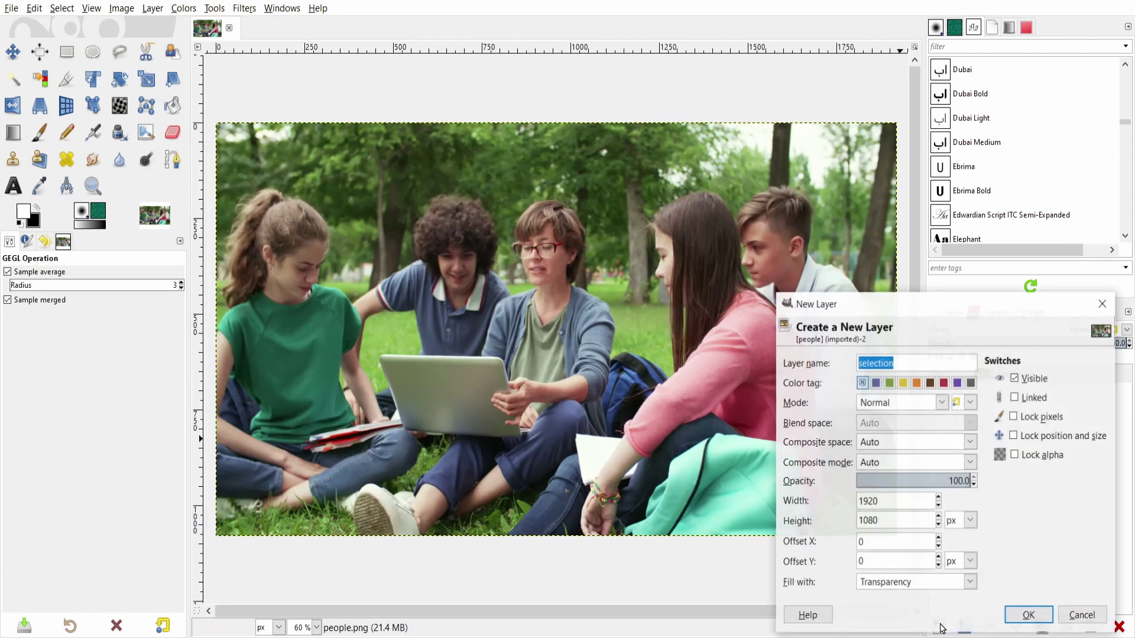
text(back)
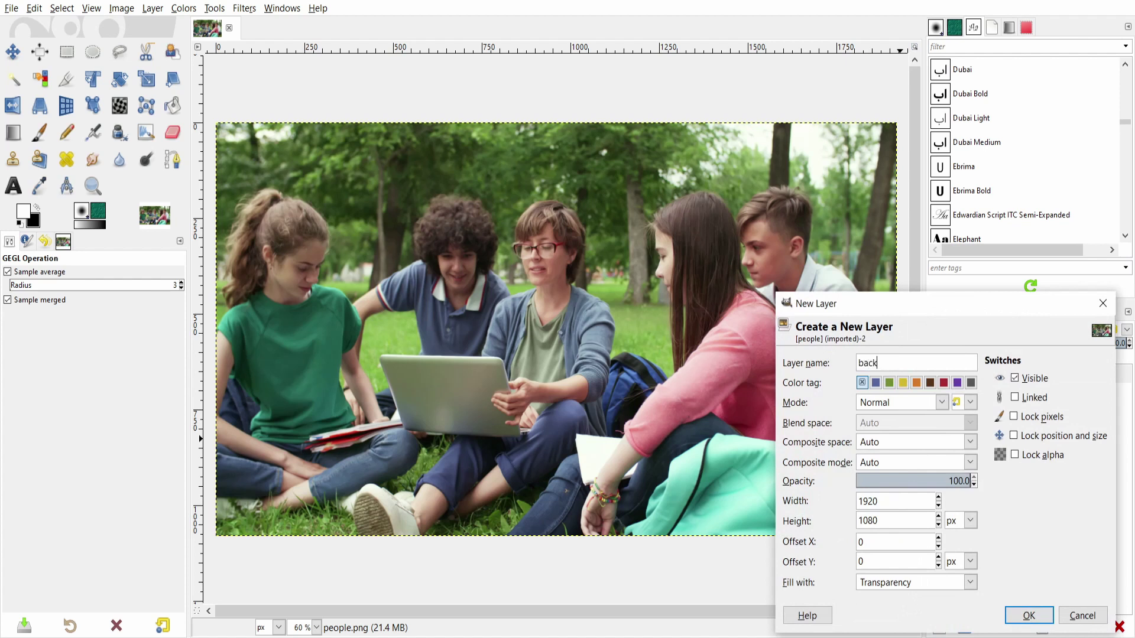
text(ground)
click(906, 583)
key(Escape)
key(Up)
key(Up)
click(1031, 616)
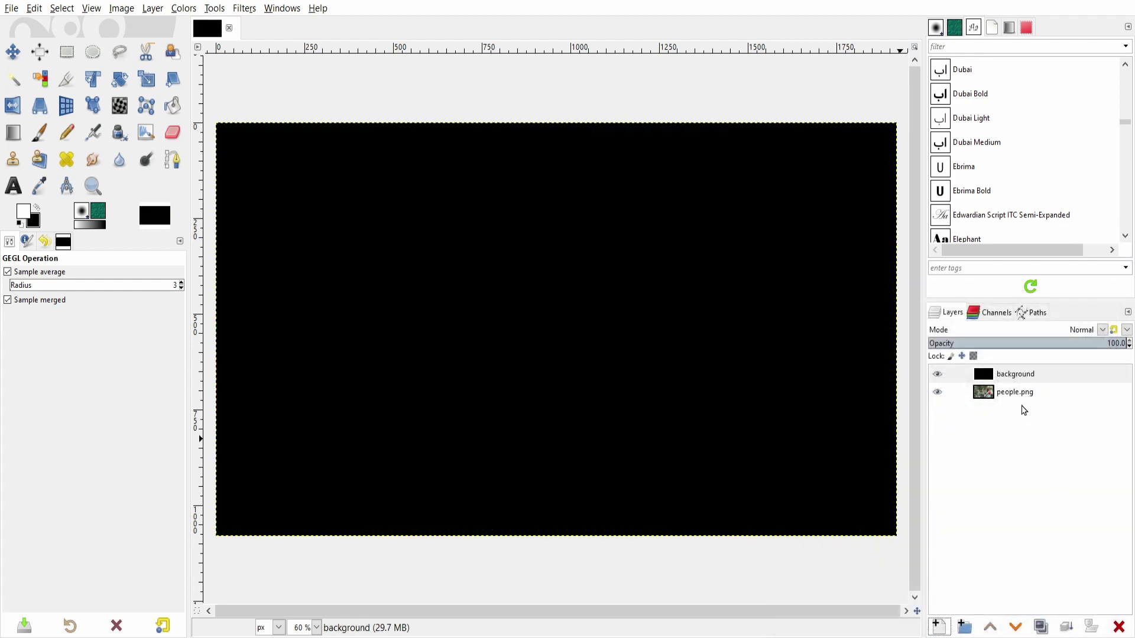
Move the background layer below people.png and make people.png active again.
drag(1014, 374, 1022, 413)
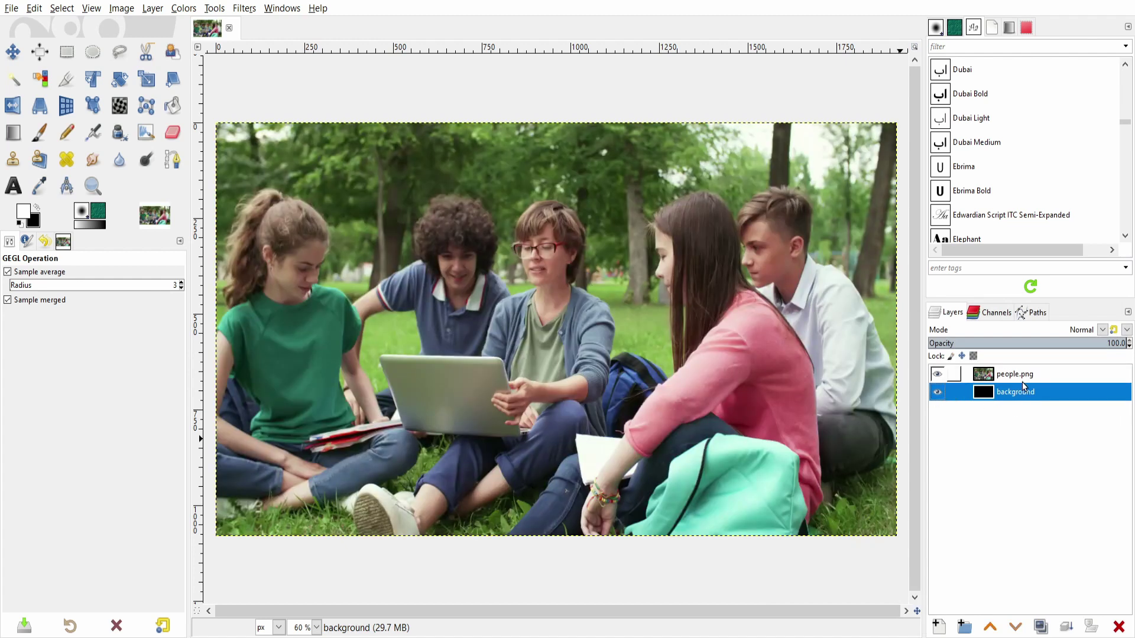
click(1023, 379)
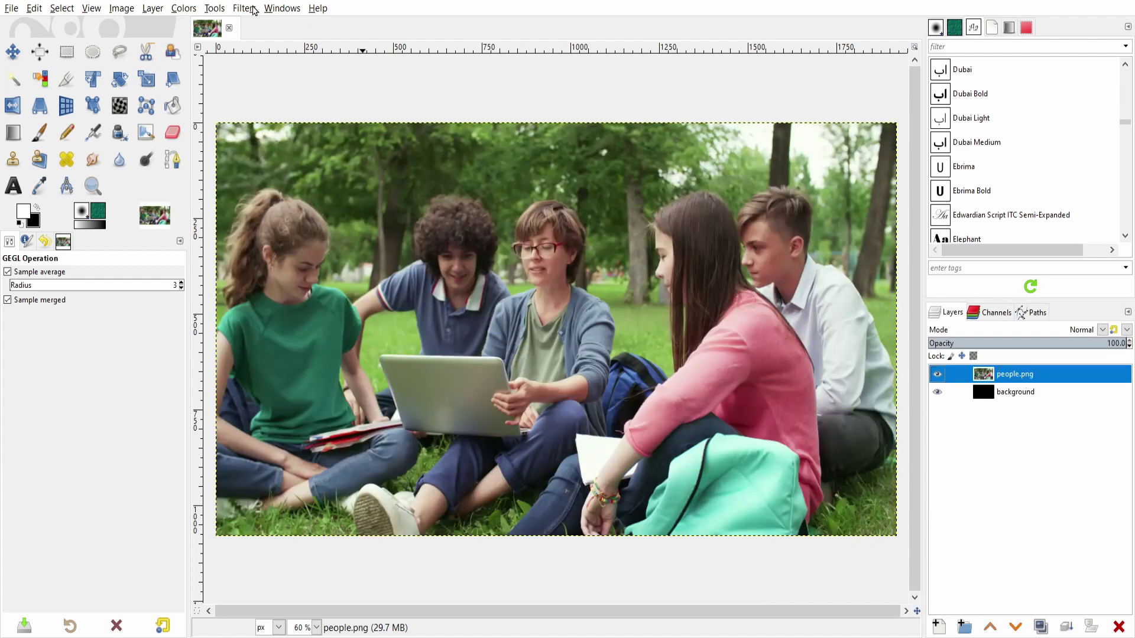
click(255, 8)
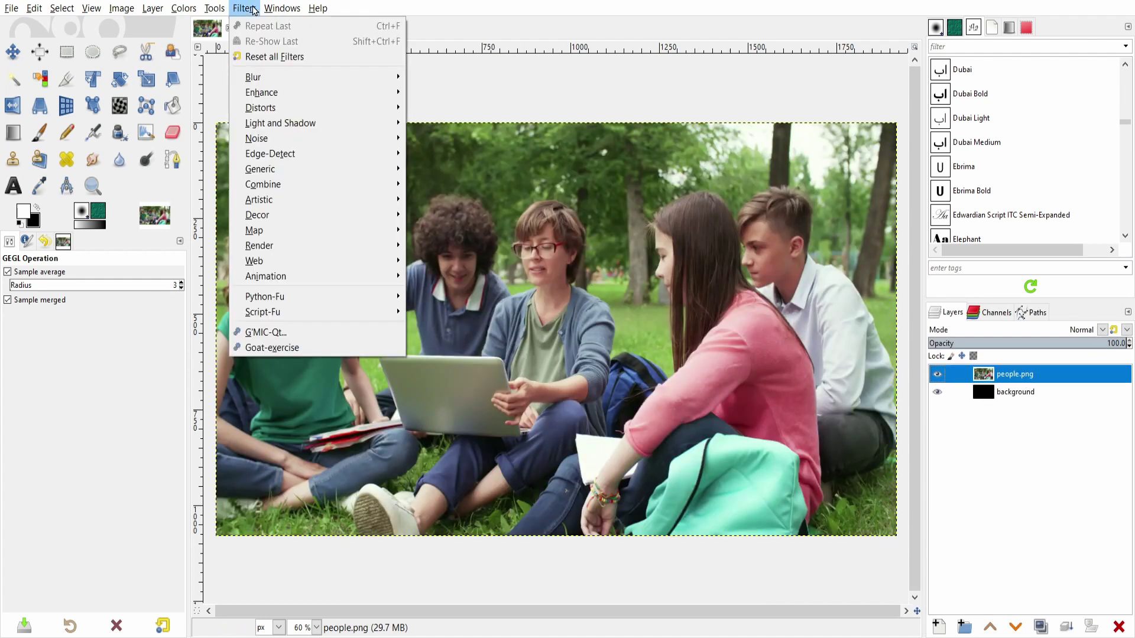
Launch G'MIC-Qt and preview Arrays & Tiles > Annular Steiner Chain Round Tile.
click(266, 331)
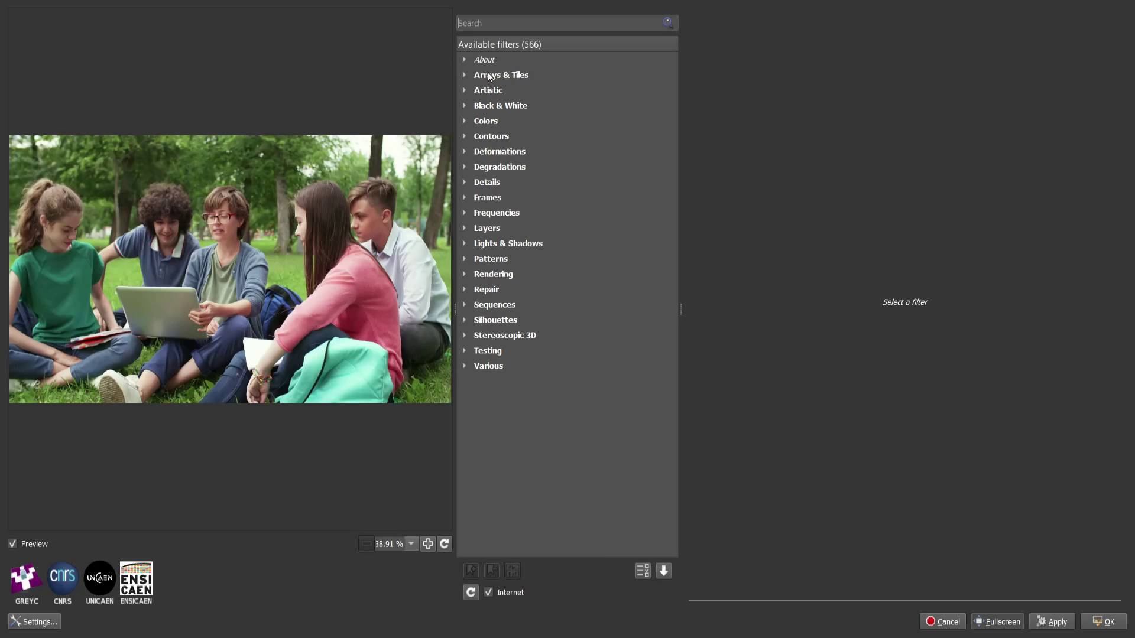
click(463, 77)
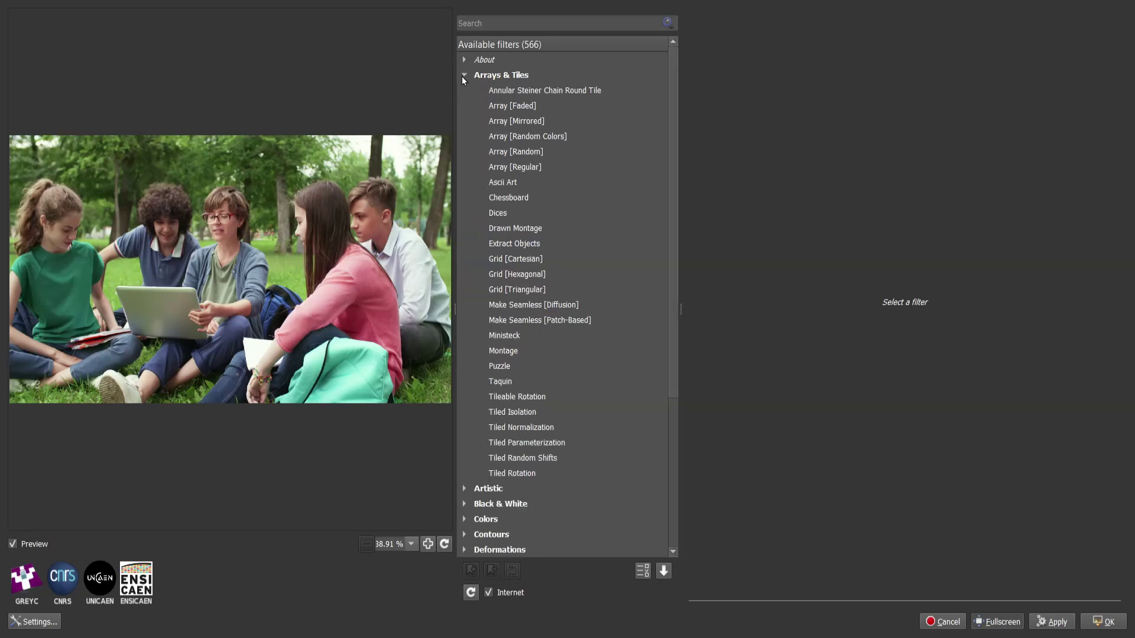
click(512, 94)
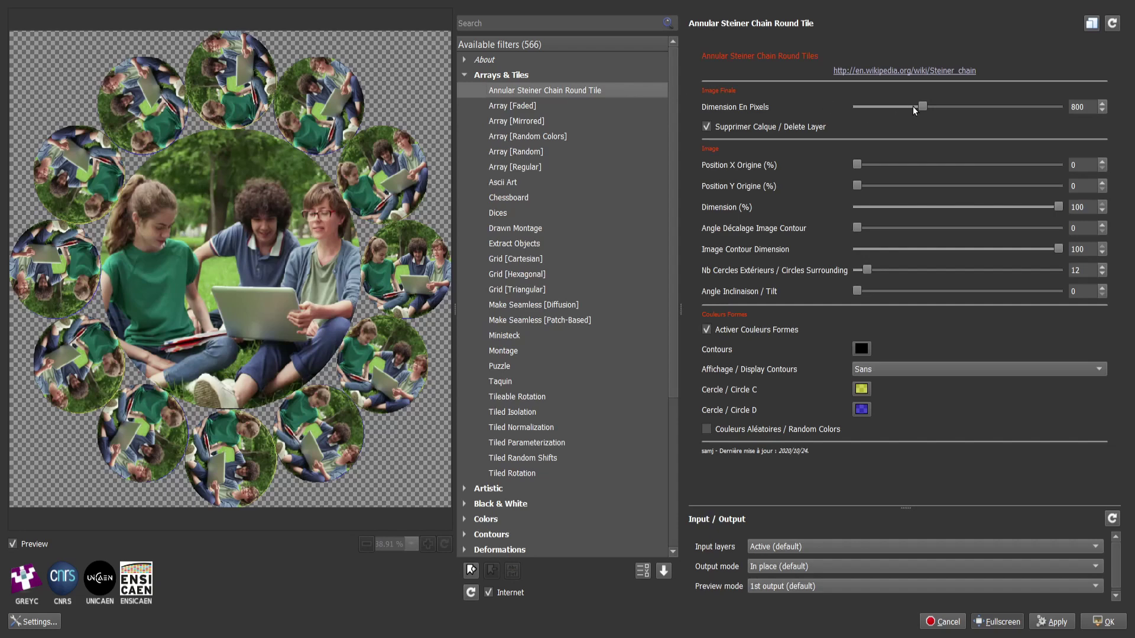
Increase the Steiner chain output size and set its origin to X 32, Y 7.
mouse_move(920, 107)
mouse_down()
mouse_move(965, 108)
mouse_move(959, 115)
mouse_up()
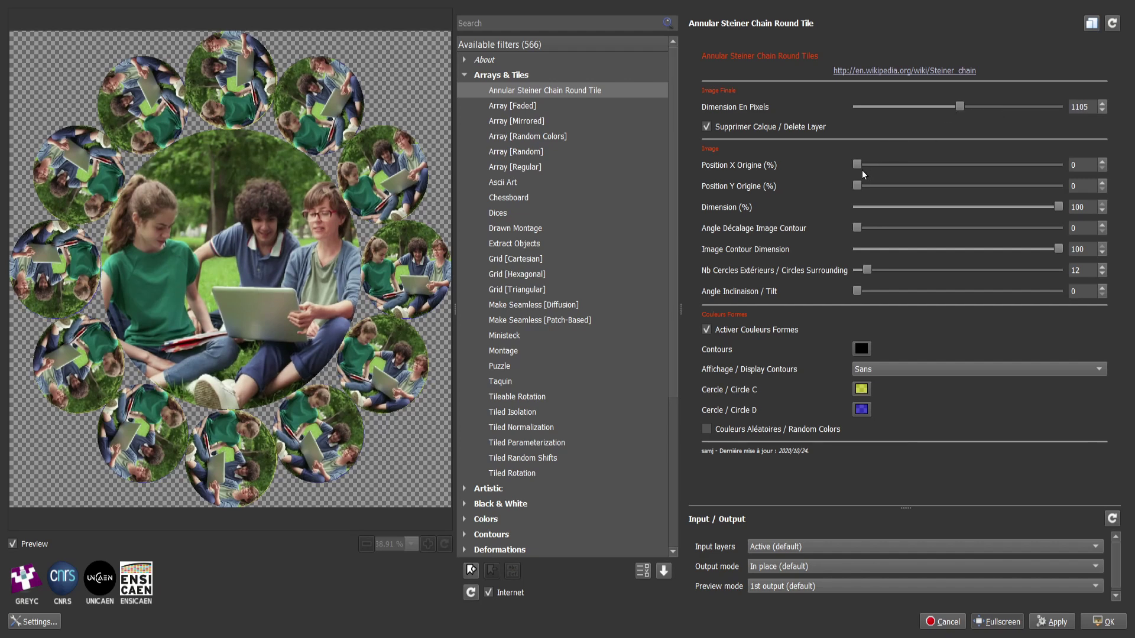
drag(857, 166, 920, 165)
drag(857, 186, 871, 186)
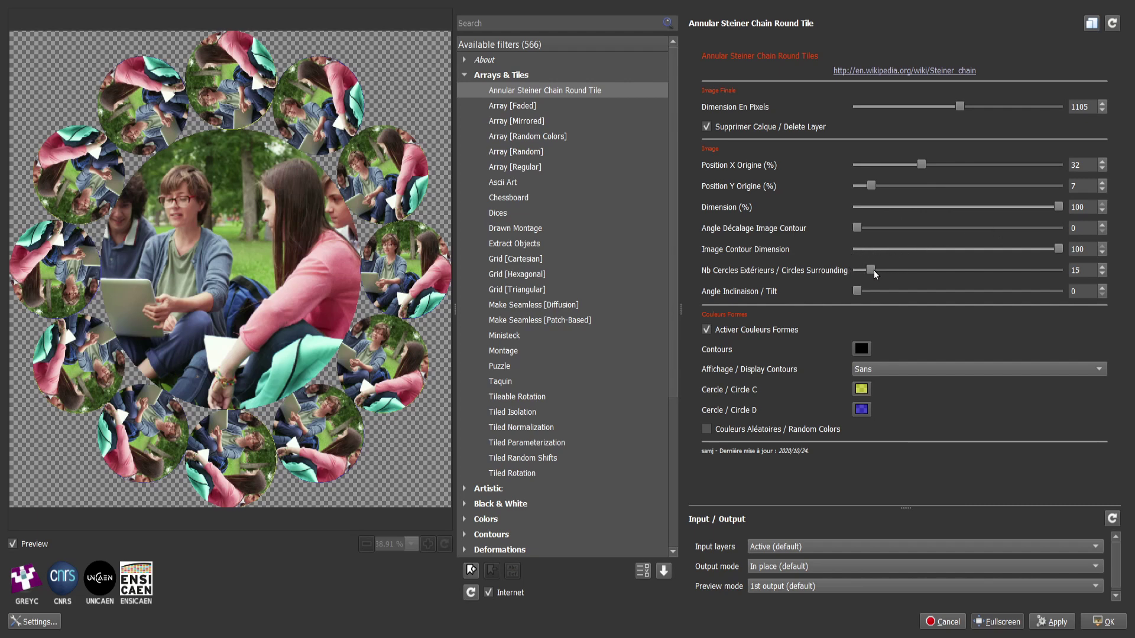
Set 4 surrounding circles with tilt 49.68, then preview Array [Faded].
drag(870, 270, 915, 271)
drag(914, 270, 861, 271)
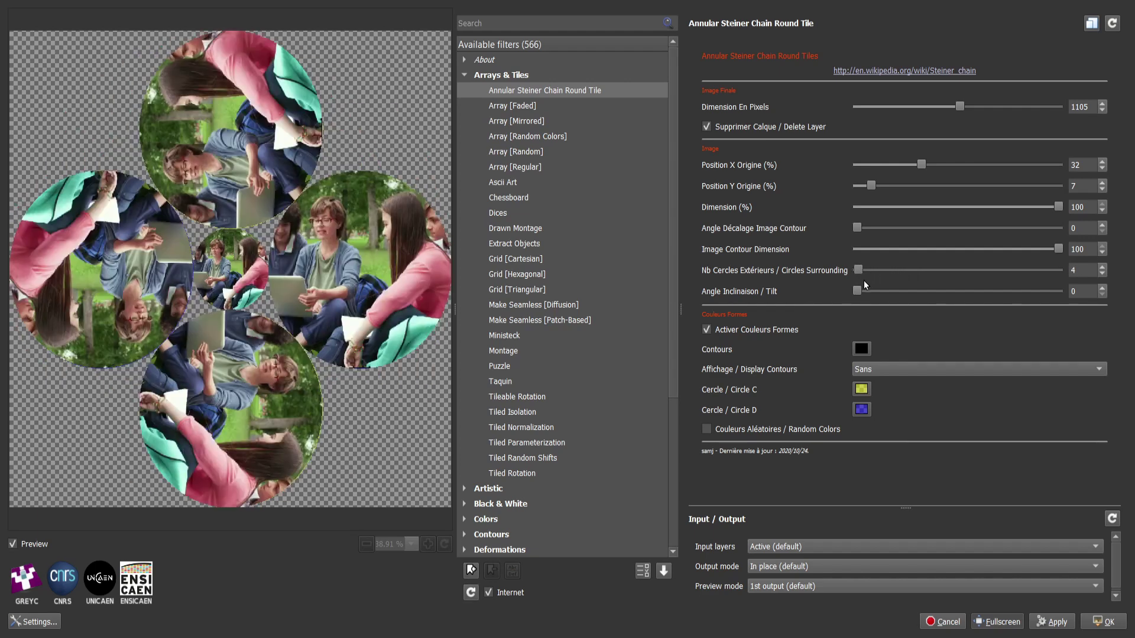
drag(857, 291, 885, 292)
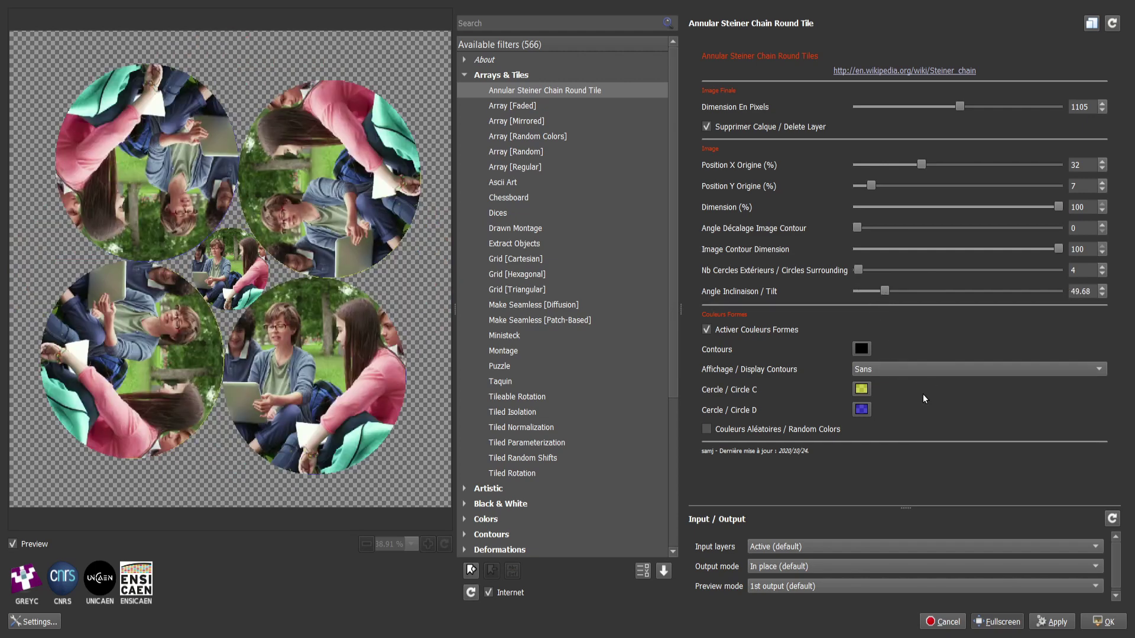
click(508, 110)
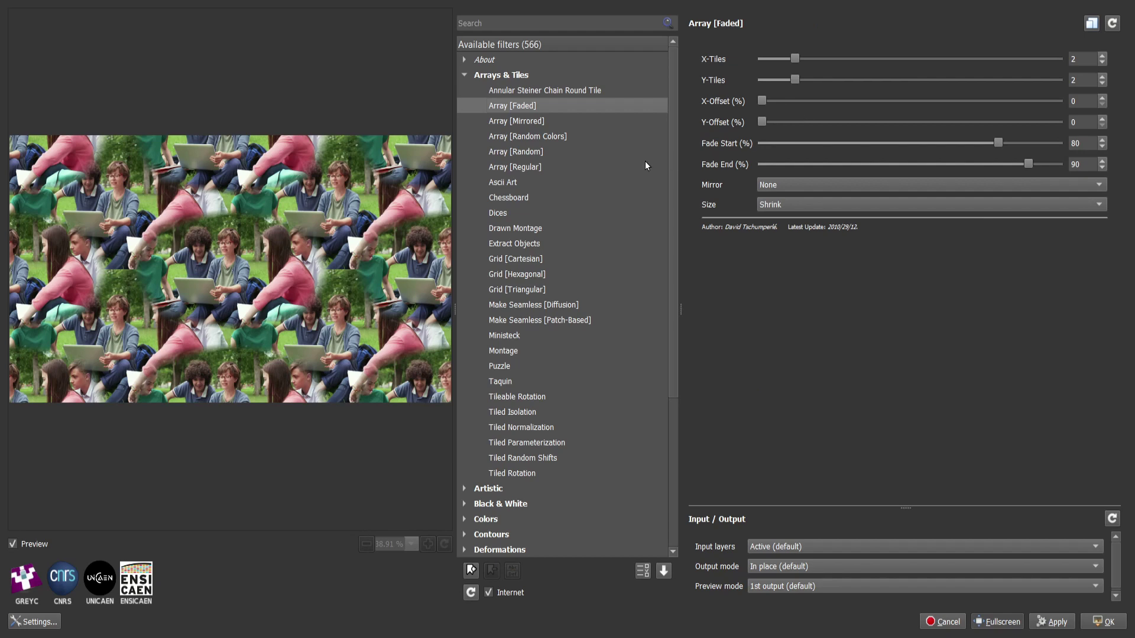
Try Array [Mirrored] and Array [Random Colors] at opacity 0.253 with more rows, then preview Array [Random].
click(542, 122)
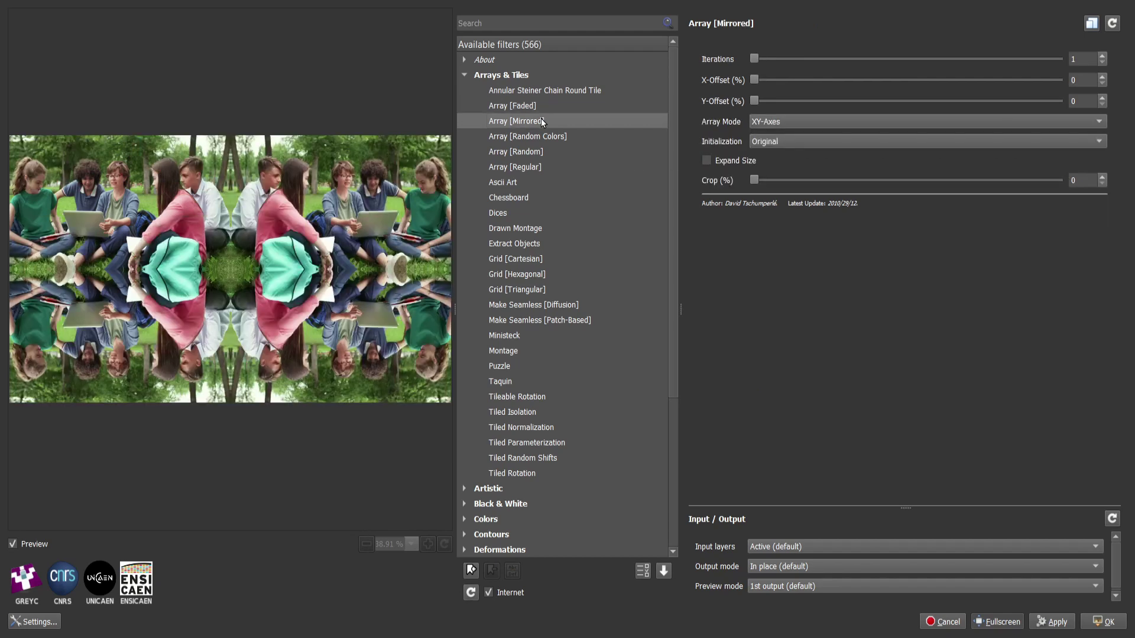
click(519, 142)
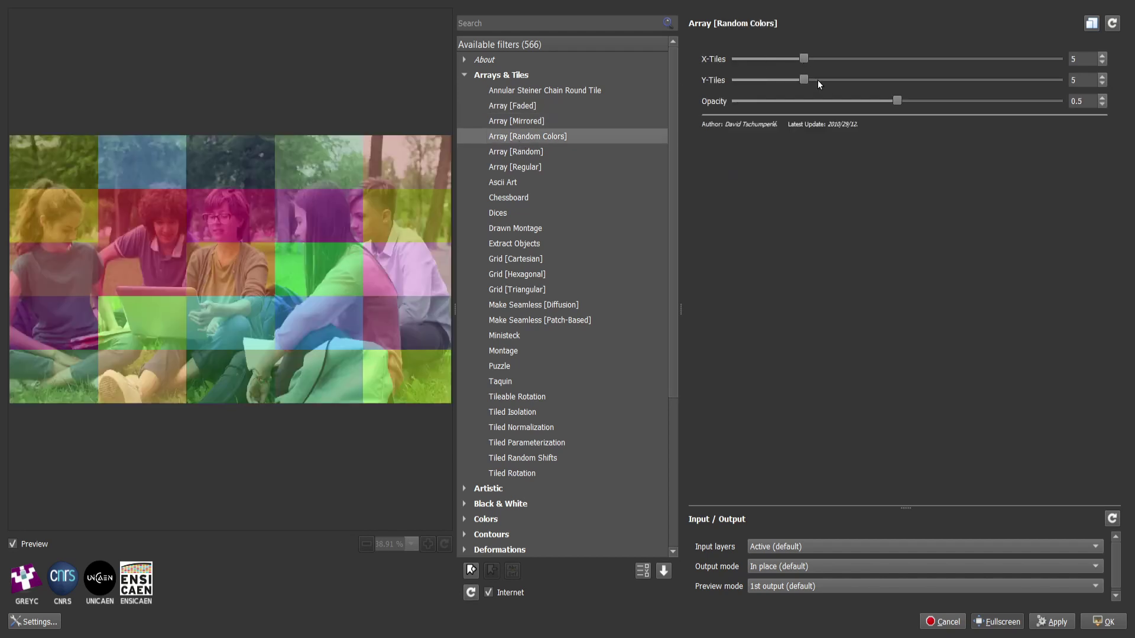
drag(894, 101, 754, 120)
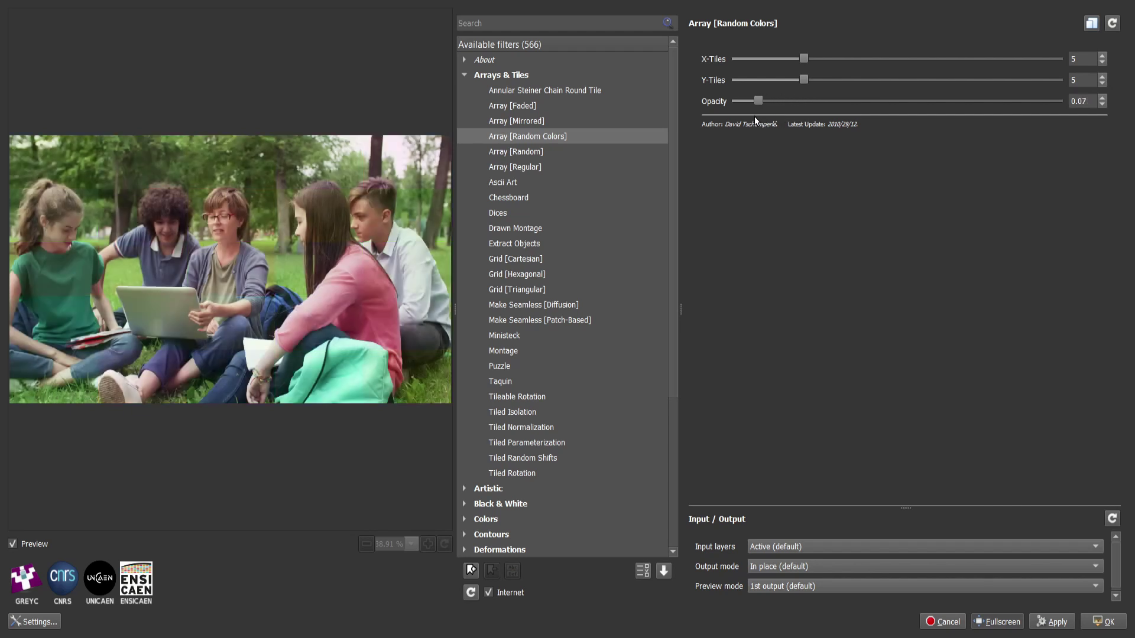
drag(760, 104, 819, 109)
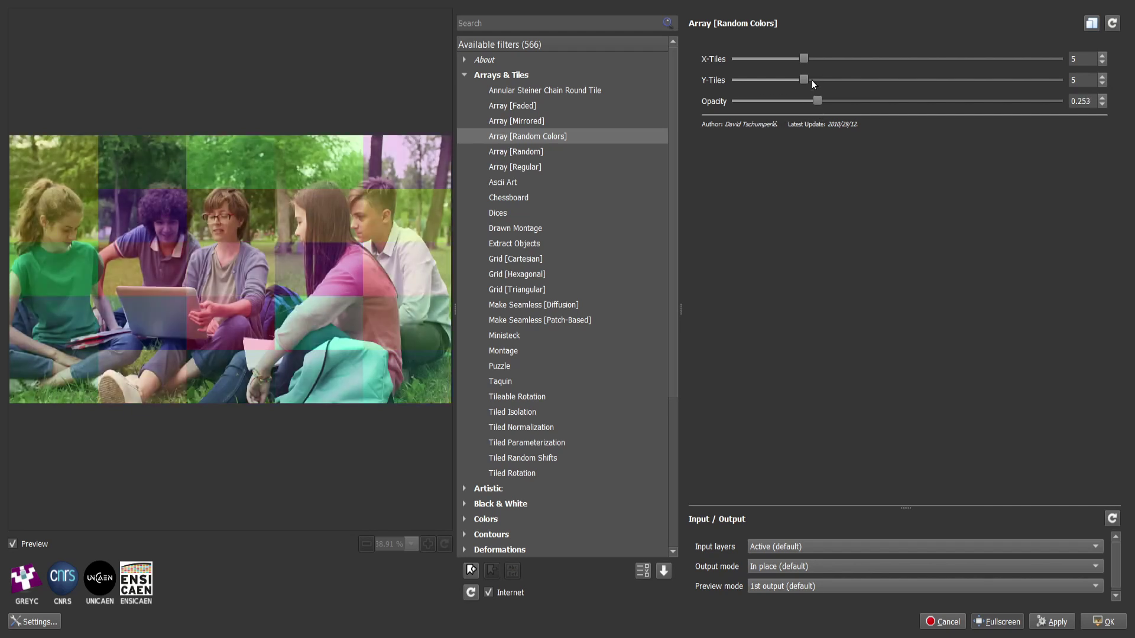
drag(839, 87, 860, 90)
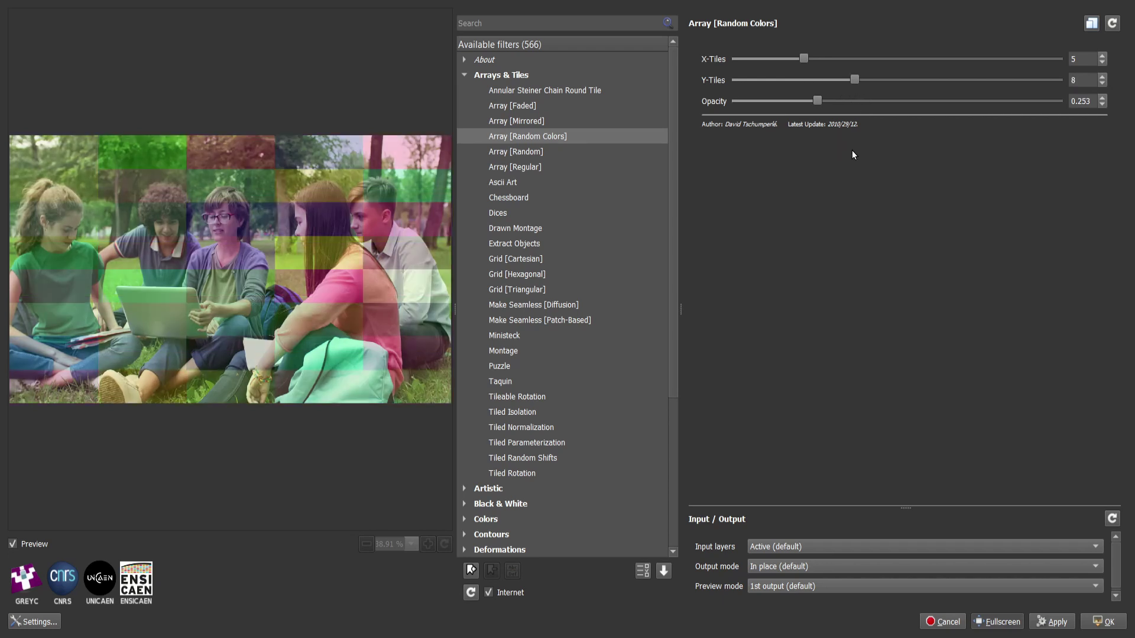
click(519, 152)
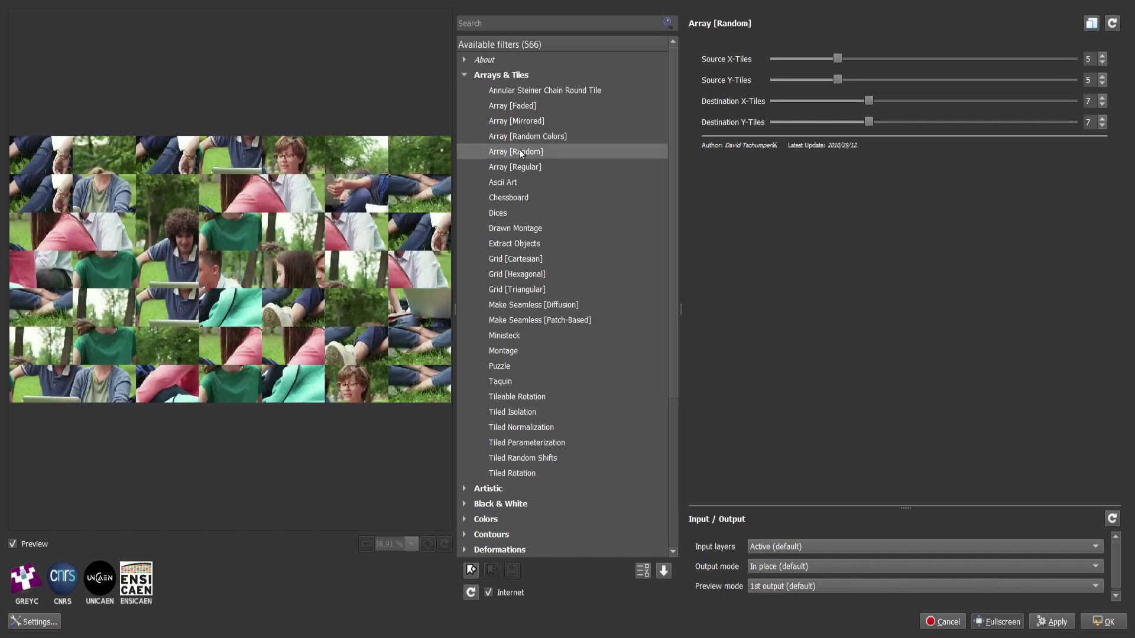
Preview Array [Regular], trying XY mirroring and settling on X-axis mirroring.
click(519, 168)
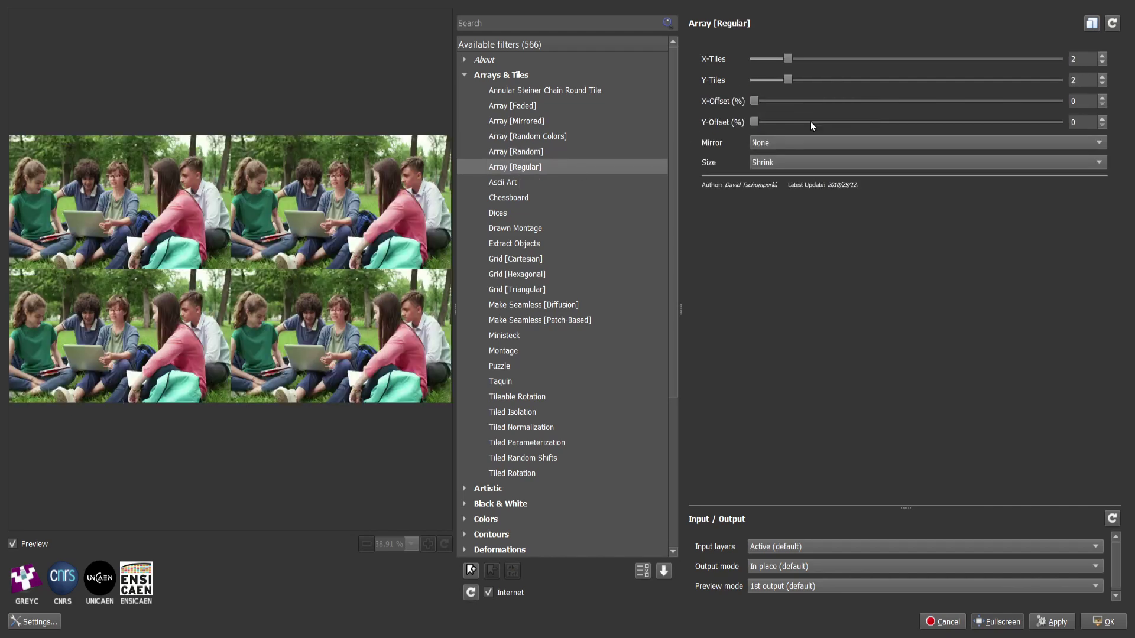
click(824, 142)
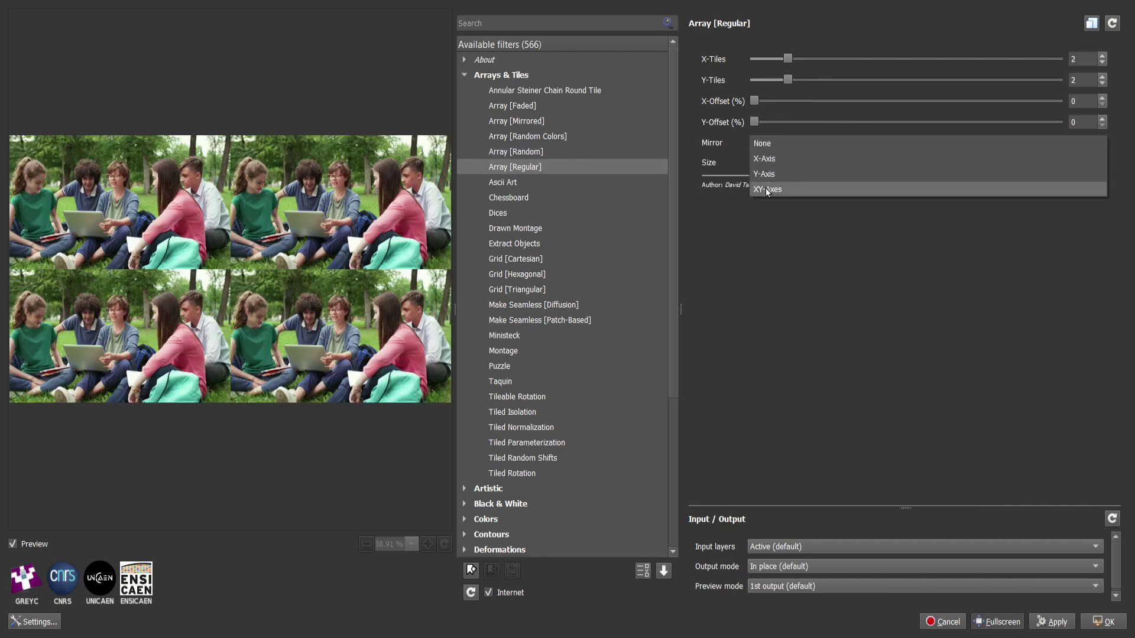
click(764, 188)
click(807, 143)
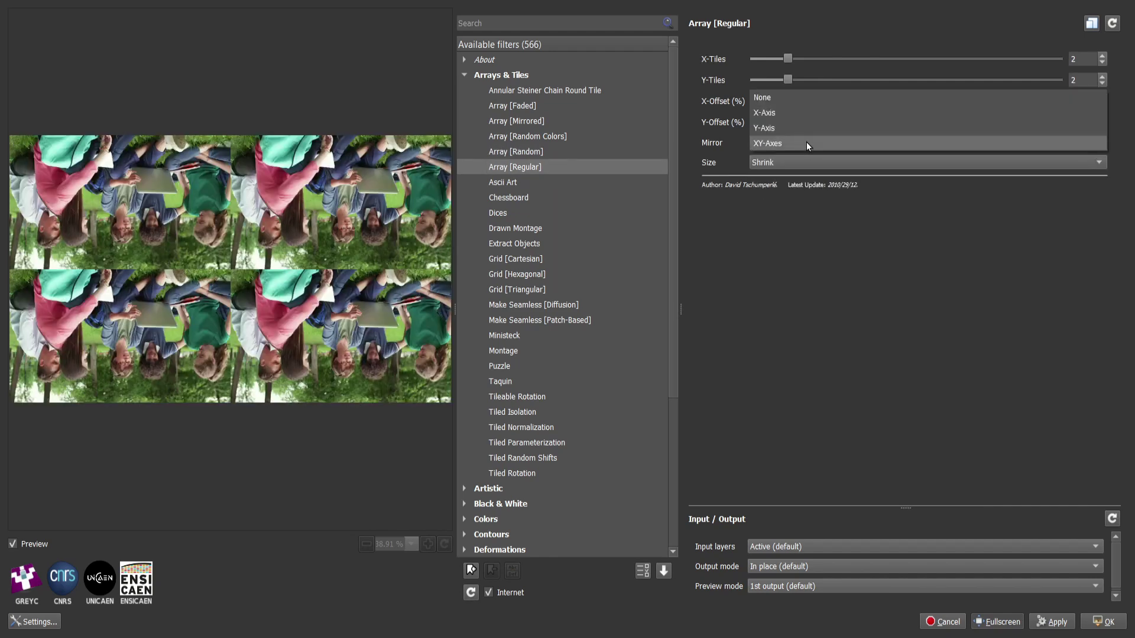
click(768, 119)
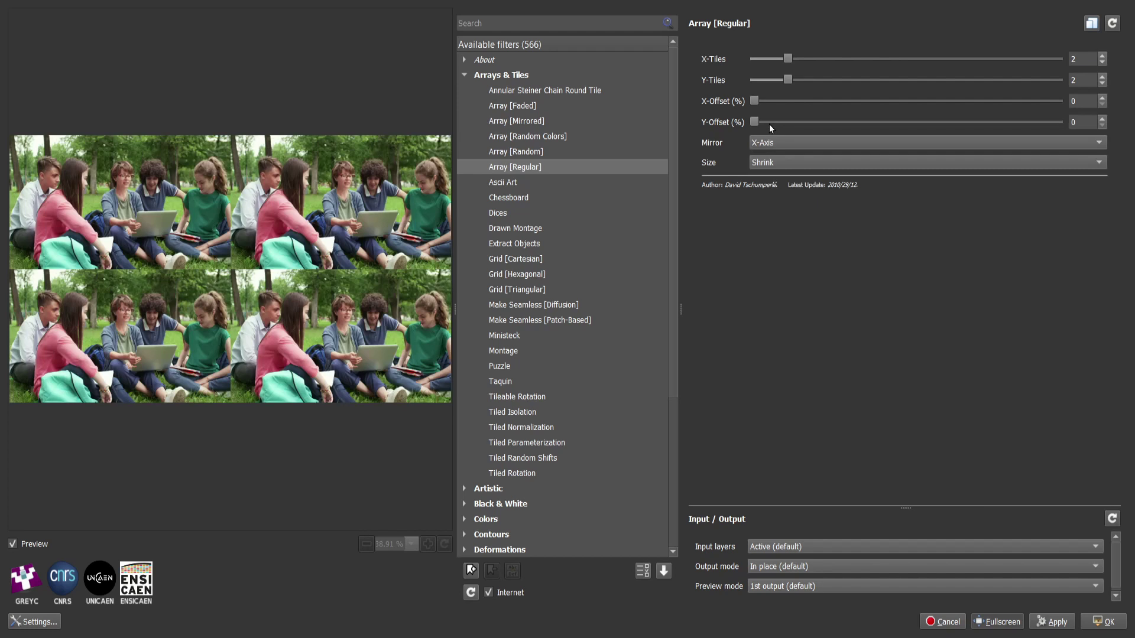
Set the array size mode to Expand, then preview the photo as Ascii Art.
click(791, 166)
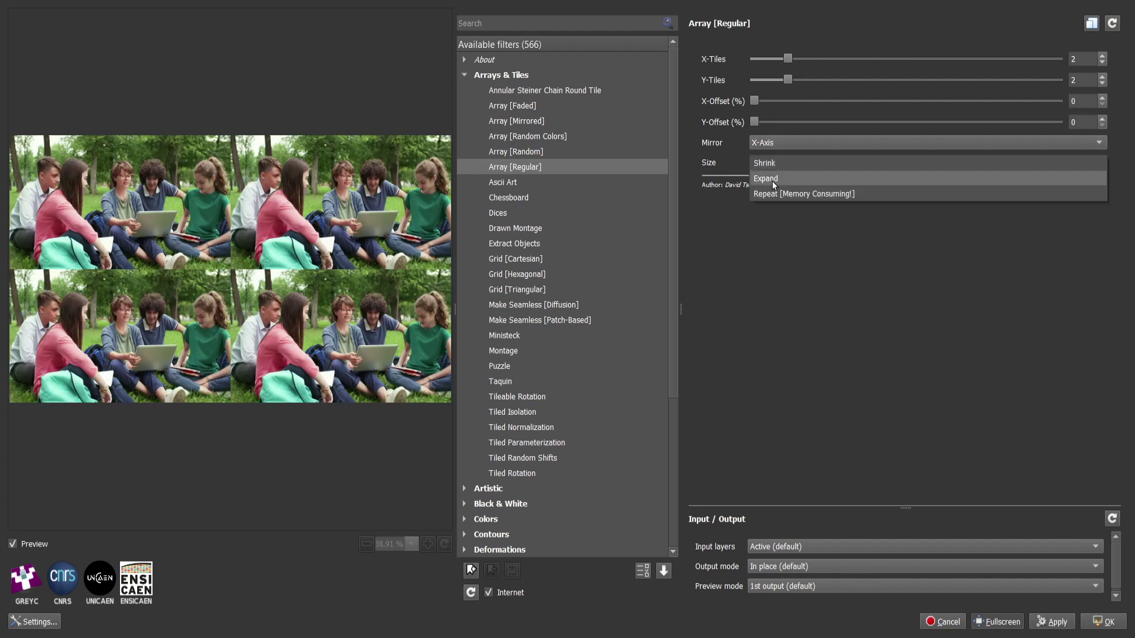
click(773, 179)
click(786, 161)
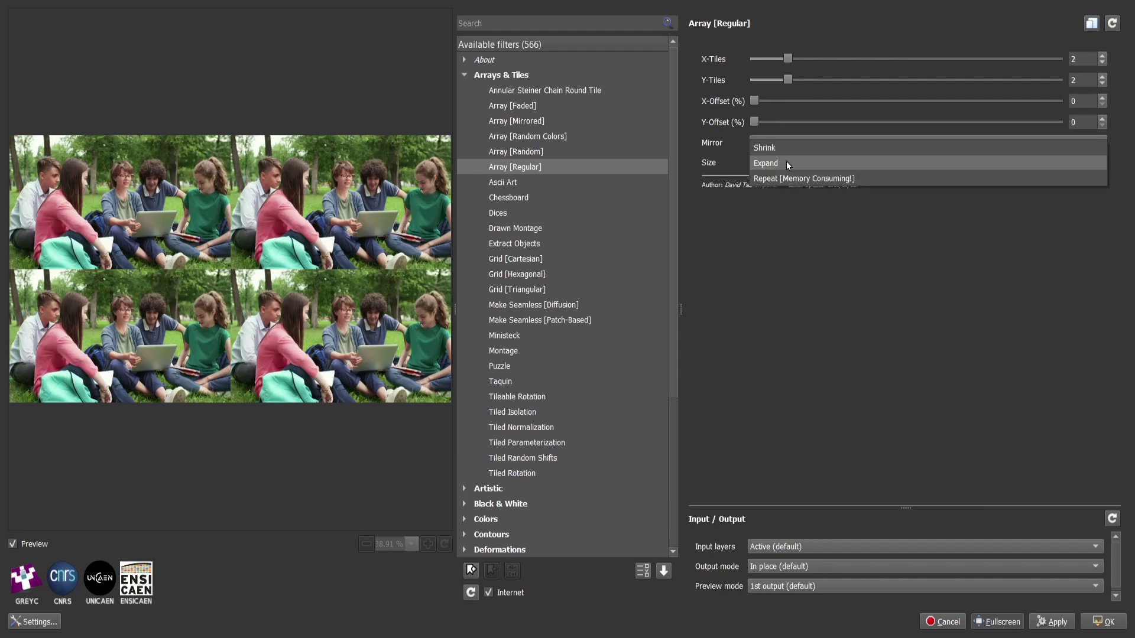
click(786, 160)
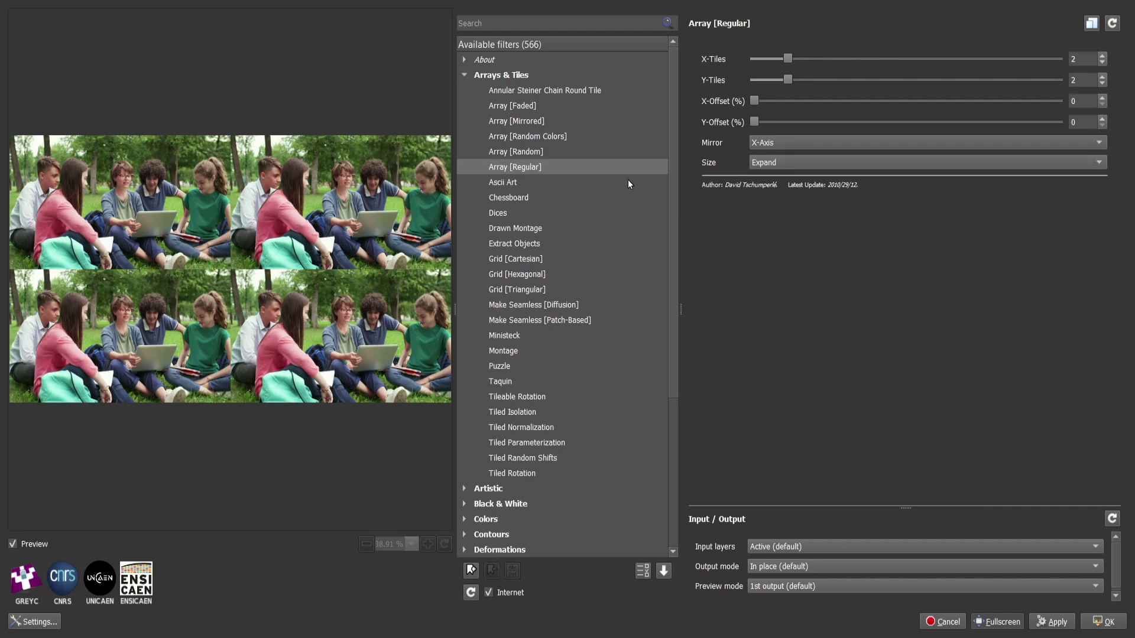
click(529, 180)
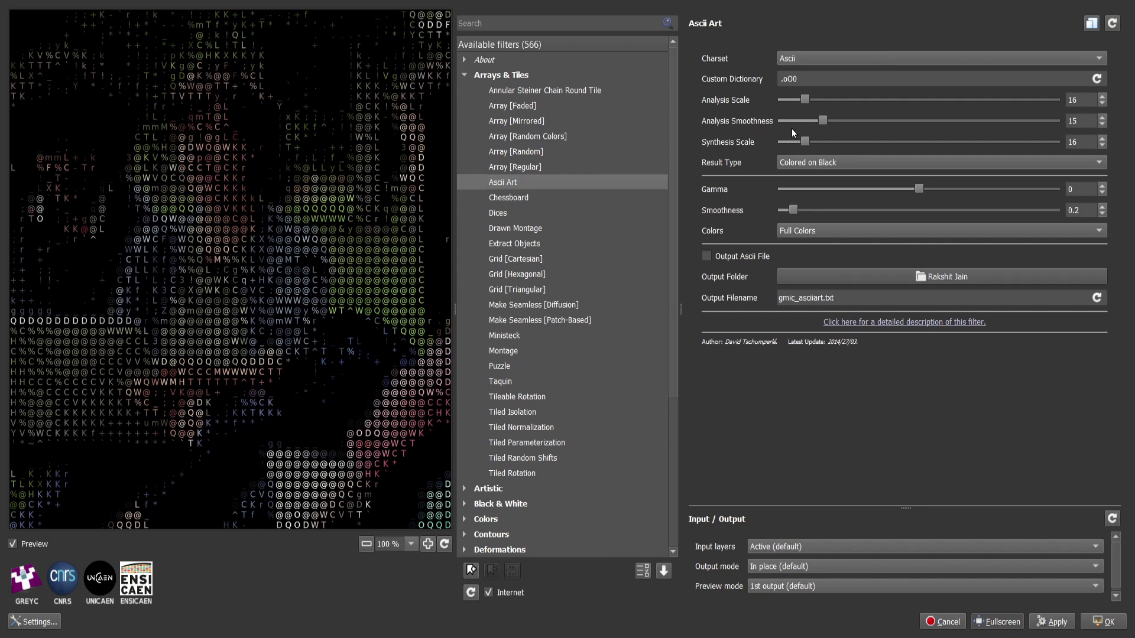
Try Chessboard and Dices (size 13, Colored Numbers, resolution 2.683), then select Drawn Montage.
click(526, 200)
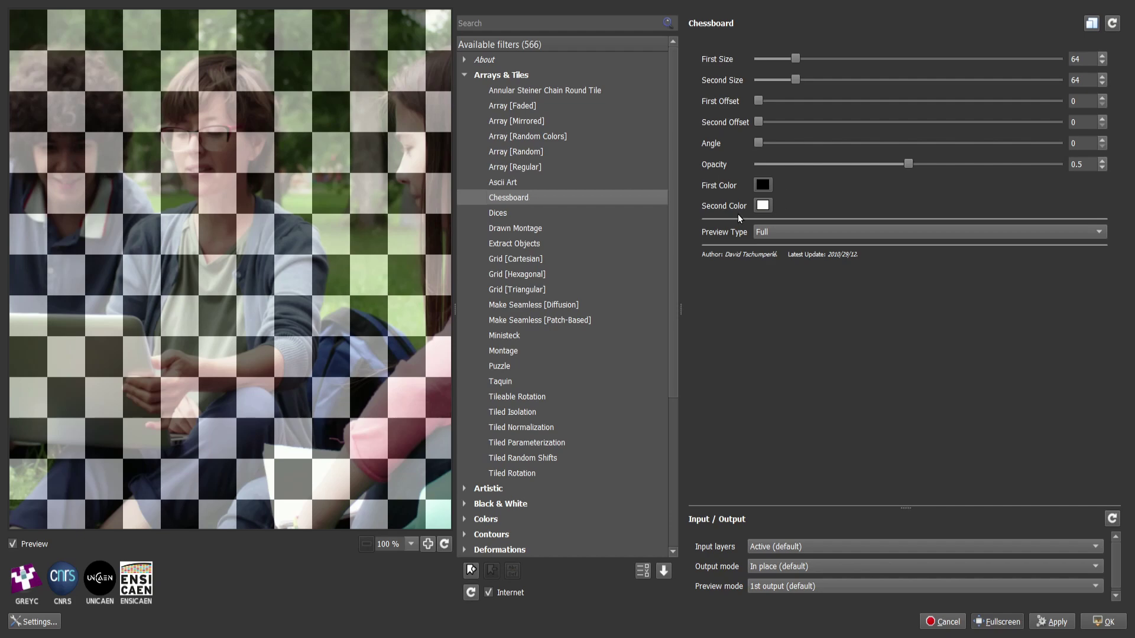
click(519, 214)
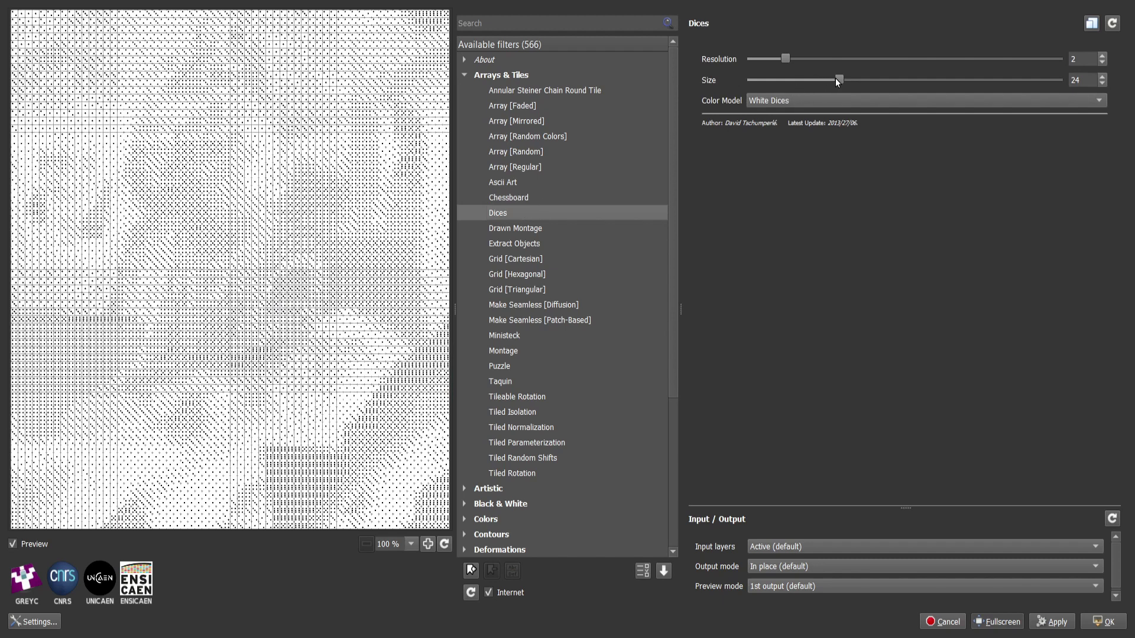
drag(828, 83, 801, 85)
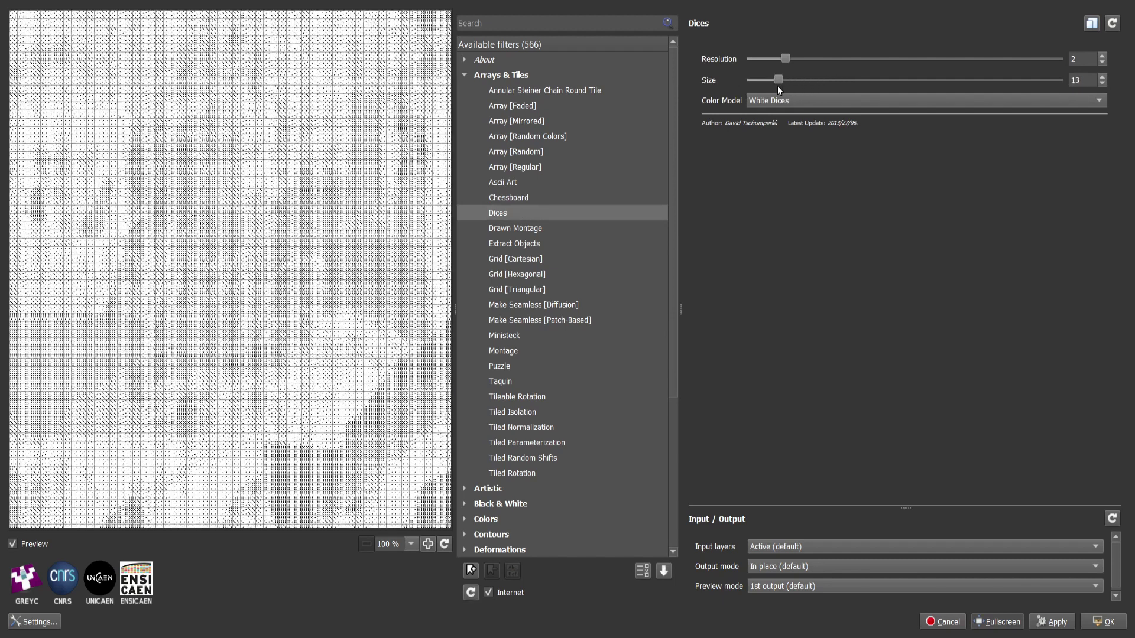
click(801, 107)
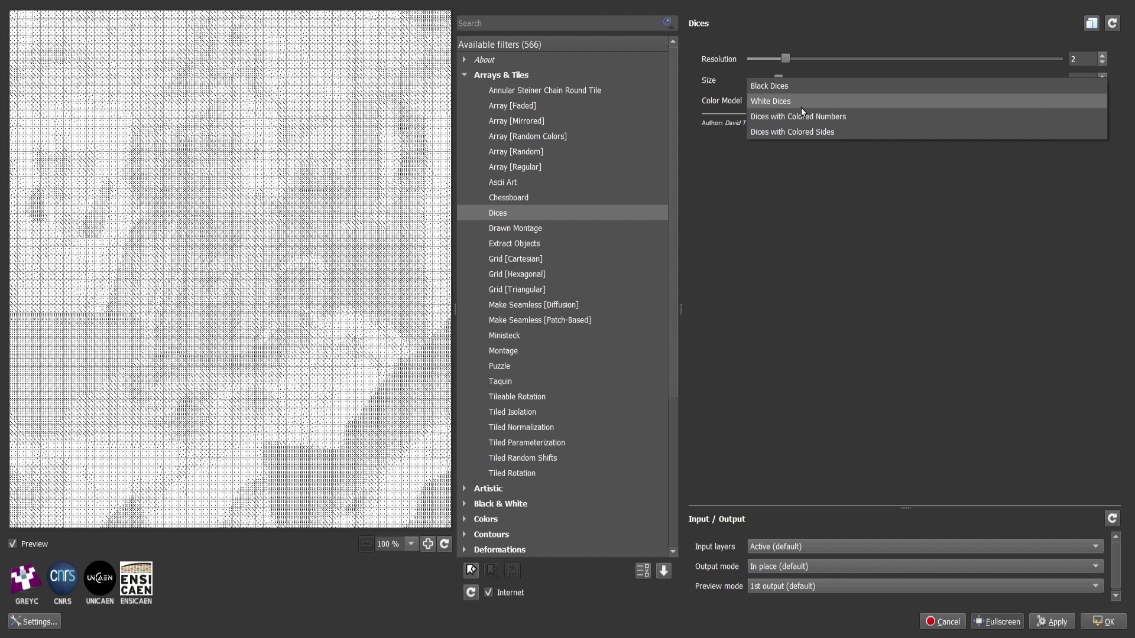
click(798, 118)
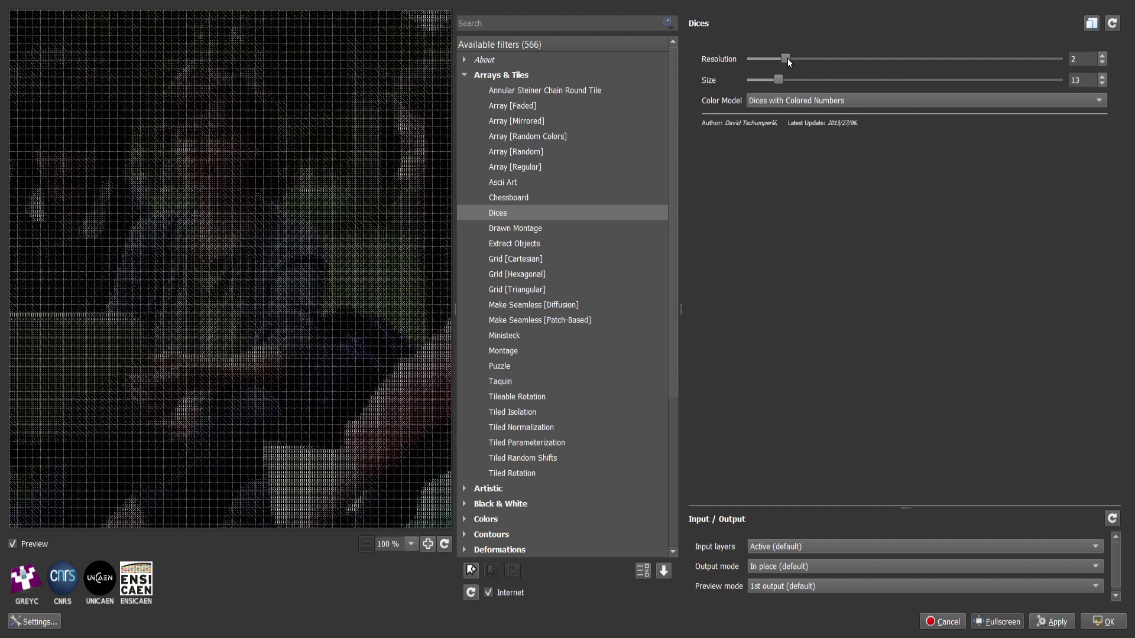
drag(786, 59, 809, 58)
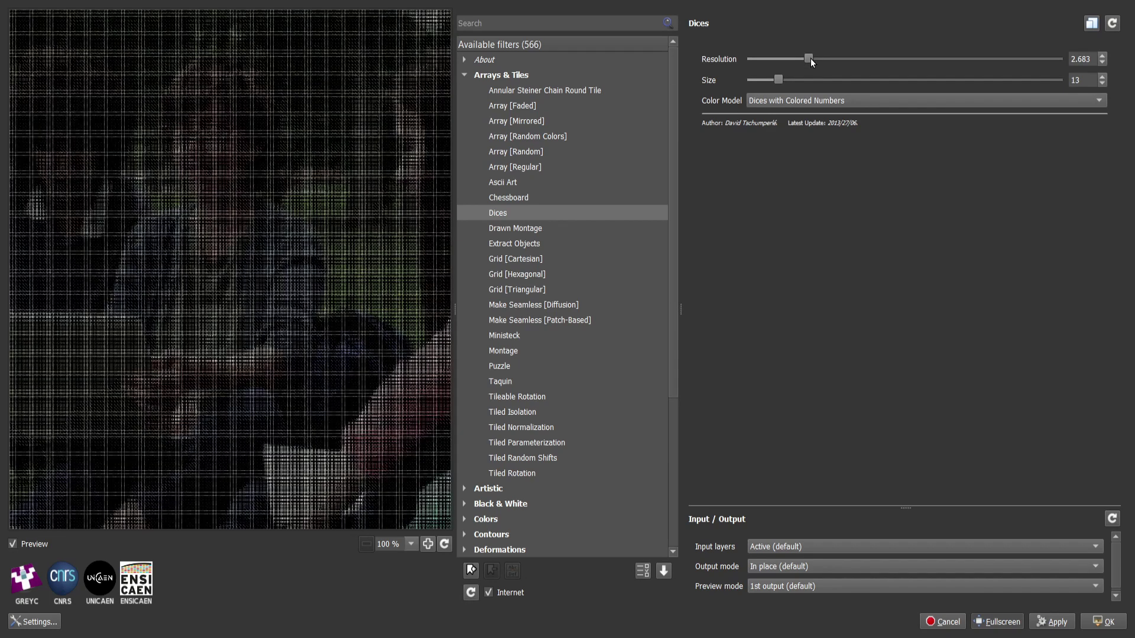
click(522, 228)
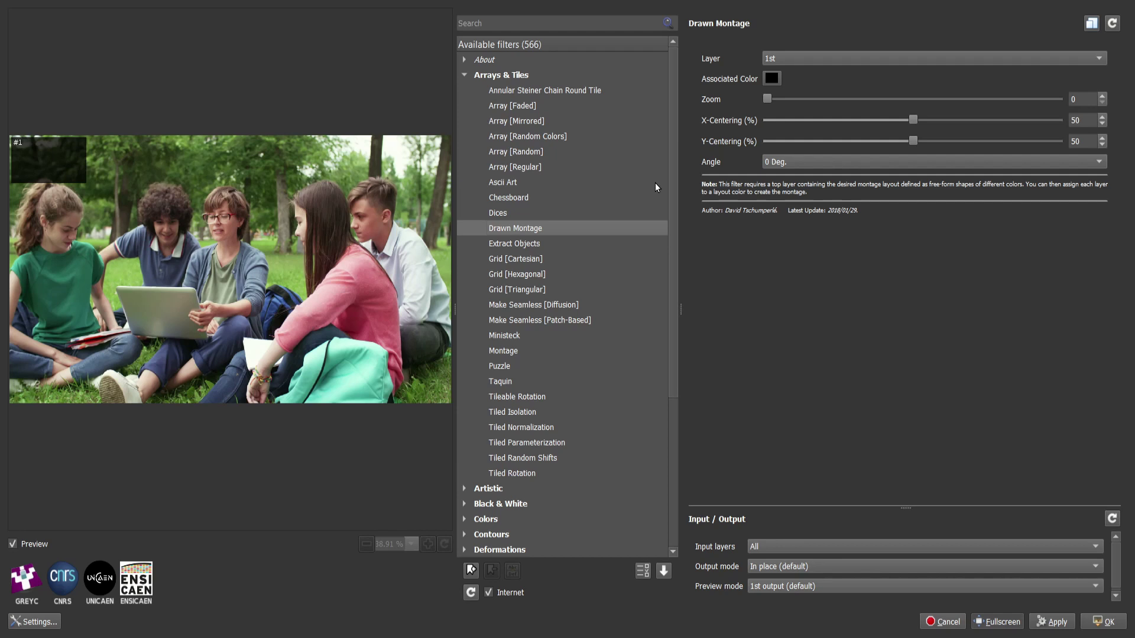
Try Extract Objects with colour tolerance 51 and minimal area 0.75, then preview Grid [Cartesian].
click(531, 246)
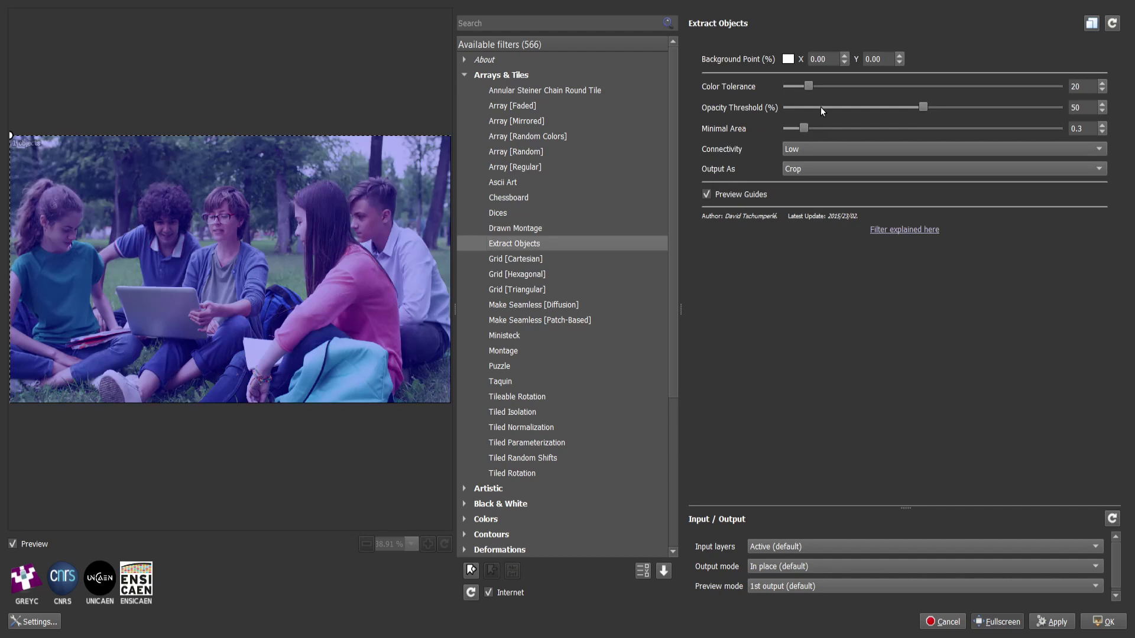
drag(808, 87, 840, 87)
click(828, 128)
click(889, 236)
click(819, 172)
click(819, 172)
click(543, 261)
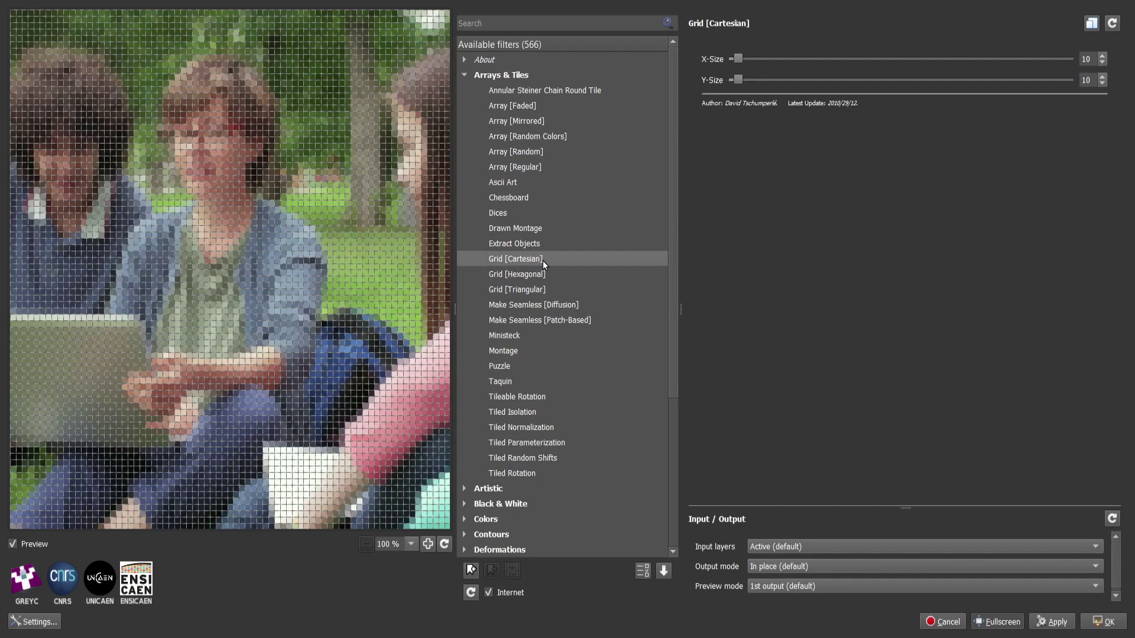
Try Grid [Hexagonal], then Grid [Triangular] with the Increasing pattern, then select Make Seamless [Diffusion].
click(525, 279)
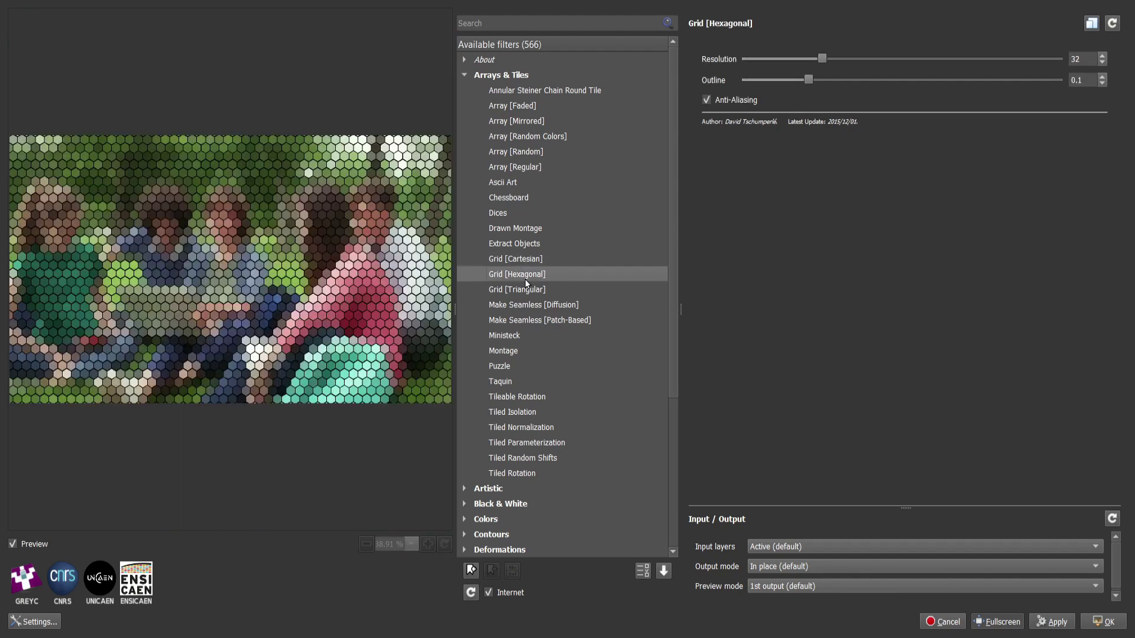
click(513, 290)
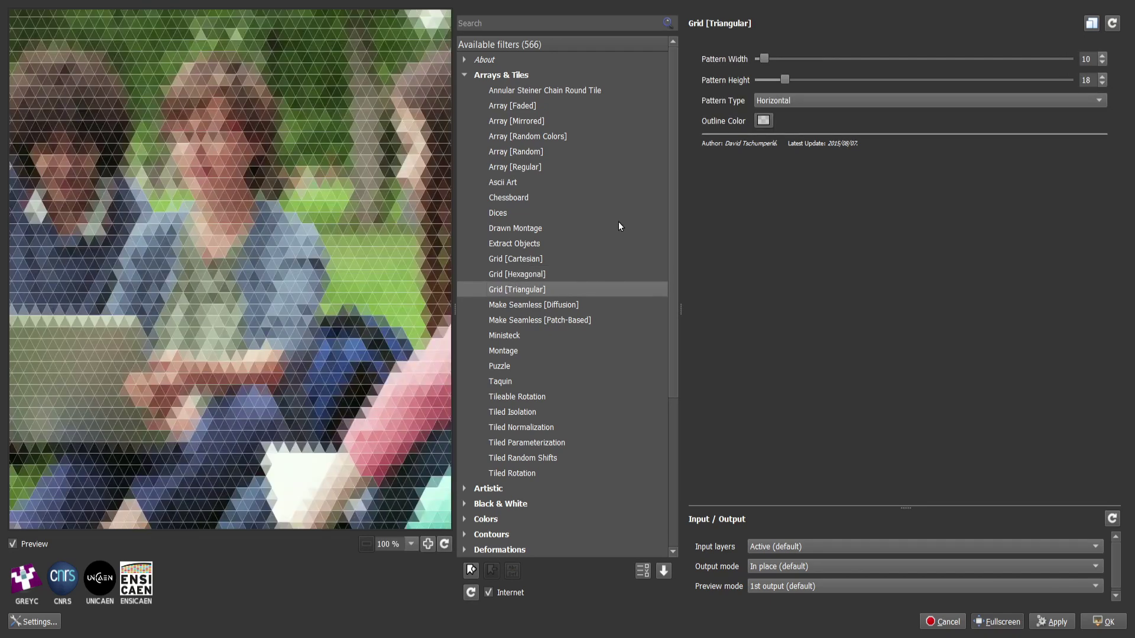
click(773, 99)
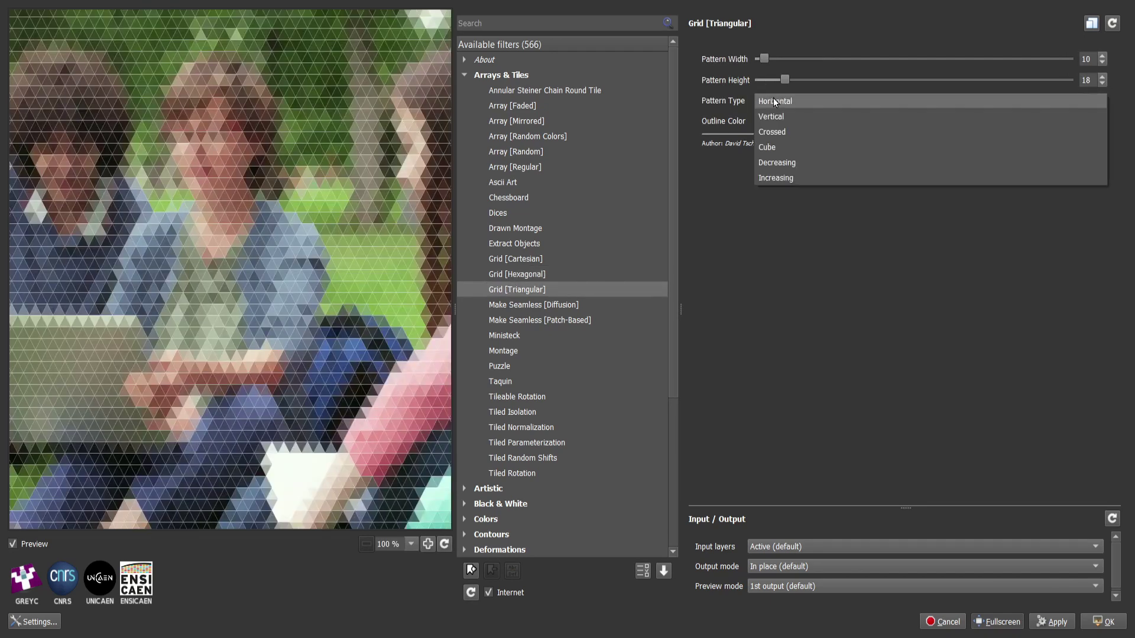
click(798, 146)
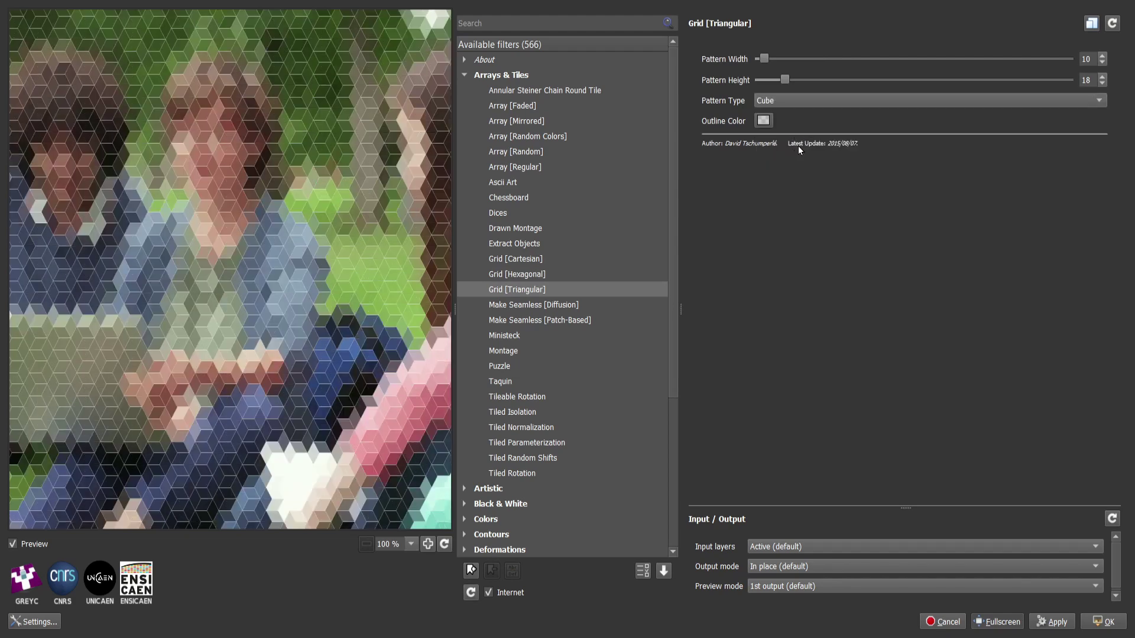
click(799, 104)
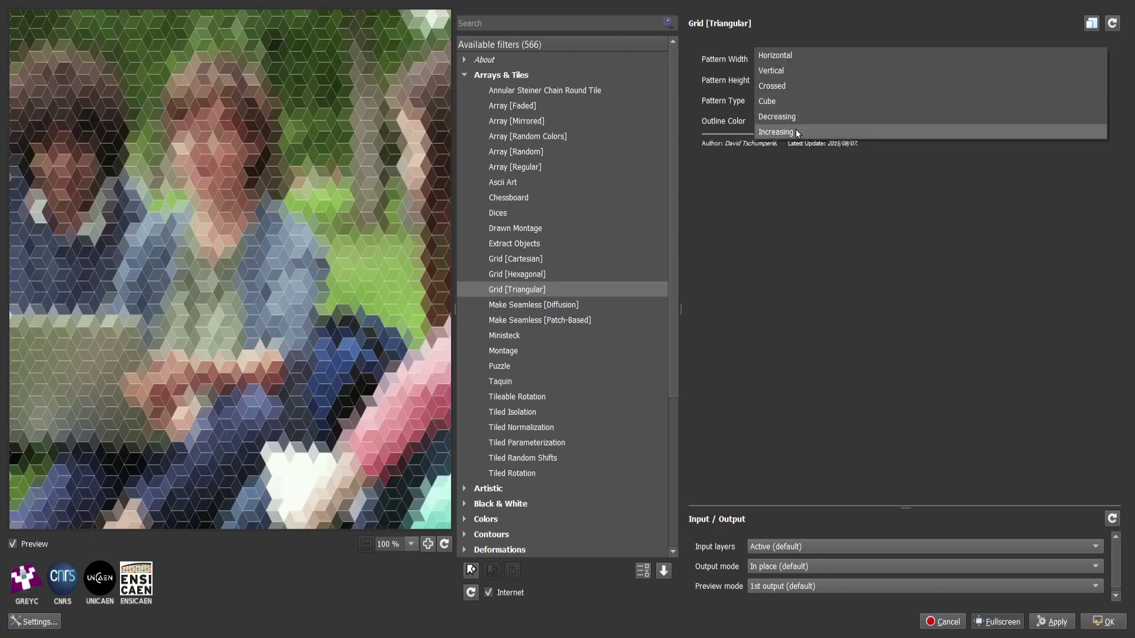
click(796, 130)
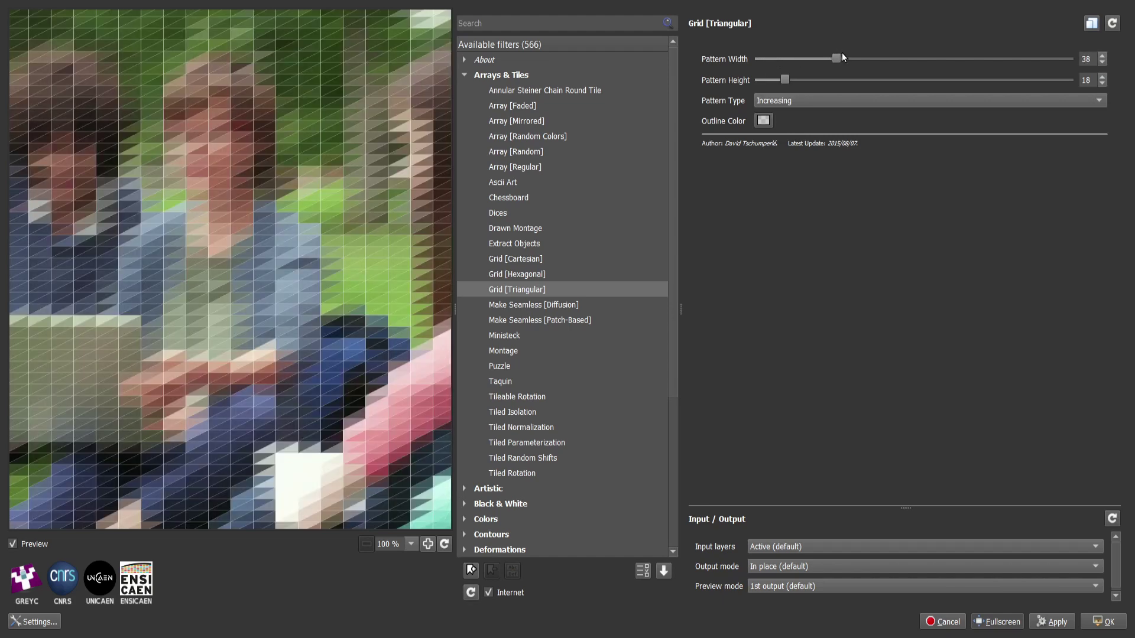
click(532, 305)
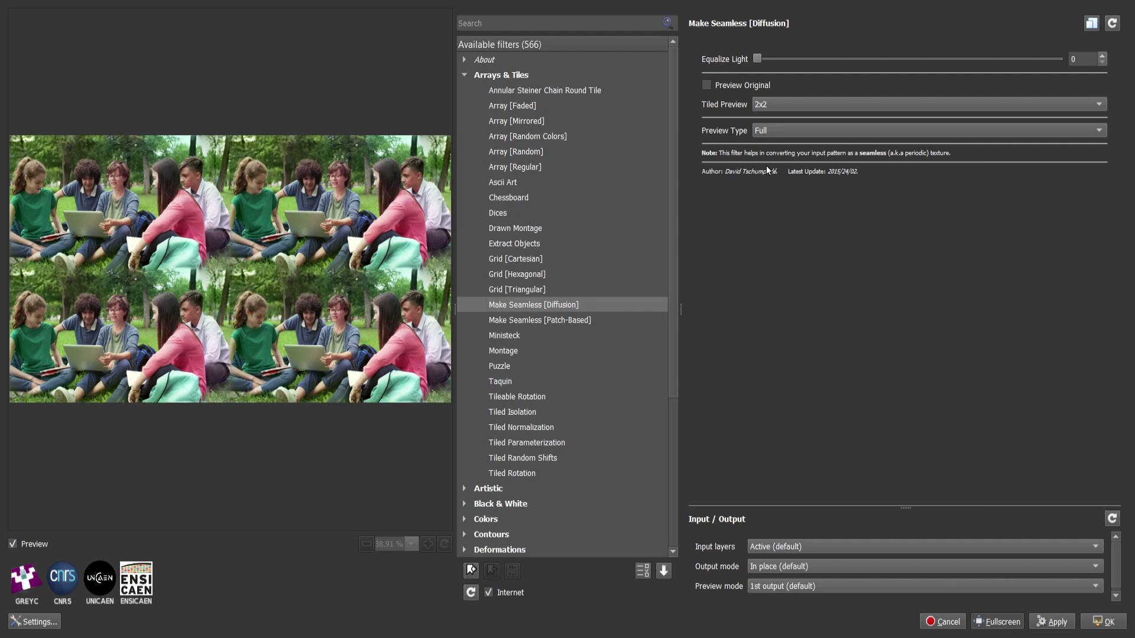
Toggle Preview Original in Make Seamless [Diffusion] to compare seamed and seamless tiling.
click(707, 86)
click(707, 85)
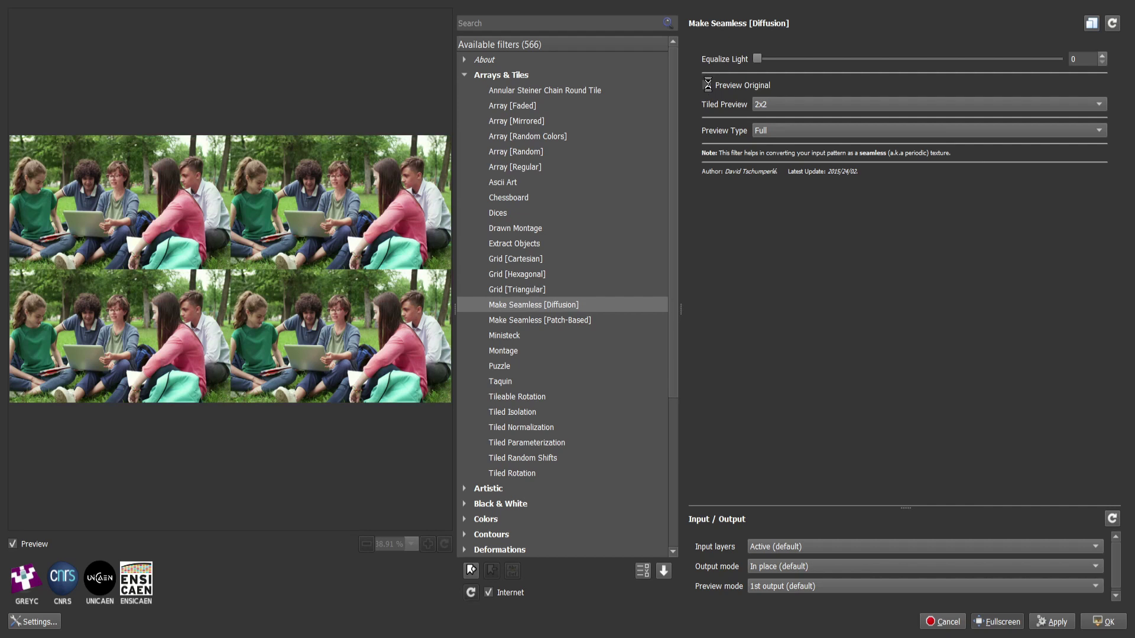
click(707, 85)
click(707, 85)
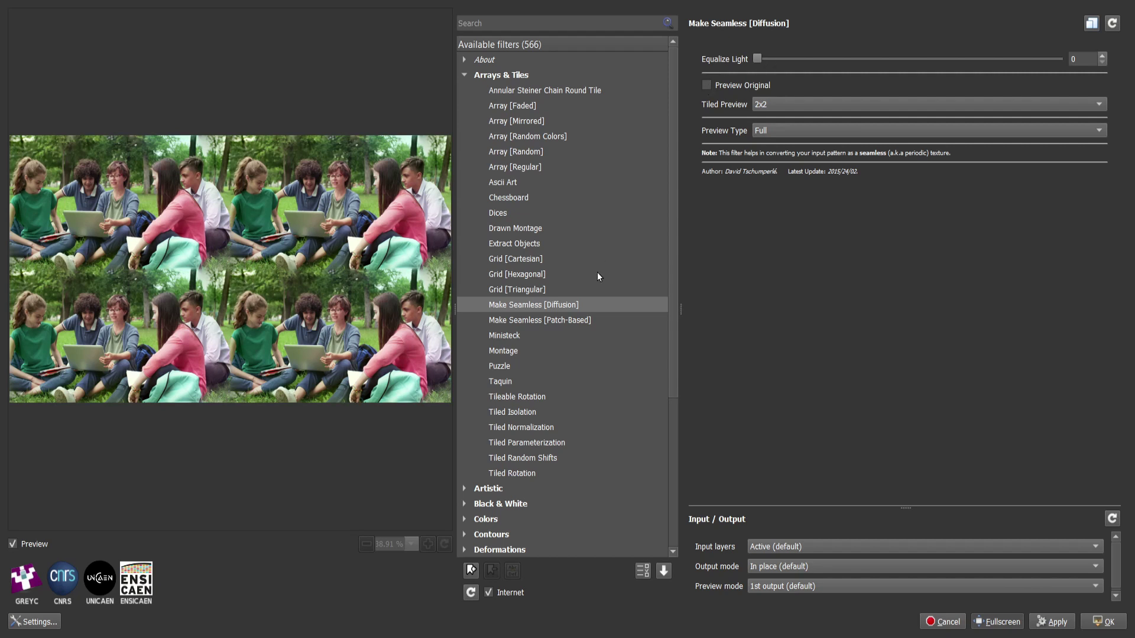
Step through Make Seamless [Patch-Based], Ministeck and Montage to the 5×5 Puzzle preview.
click(521, 322)
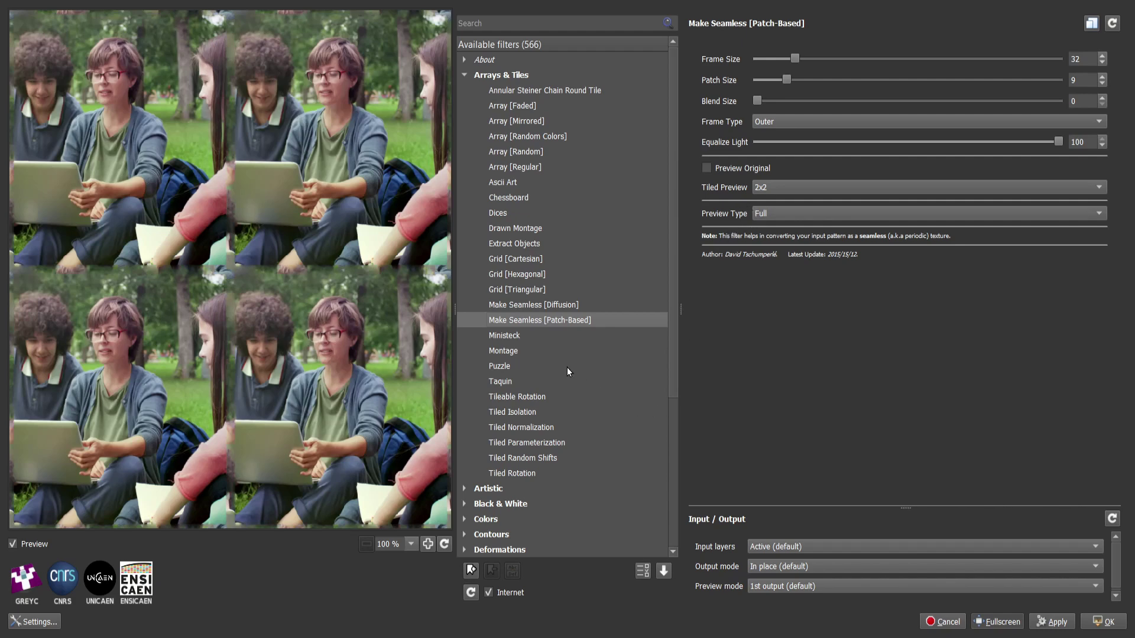
click(509, 335)
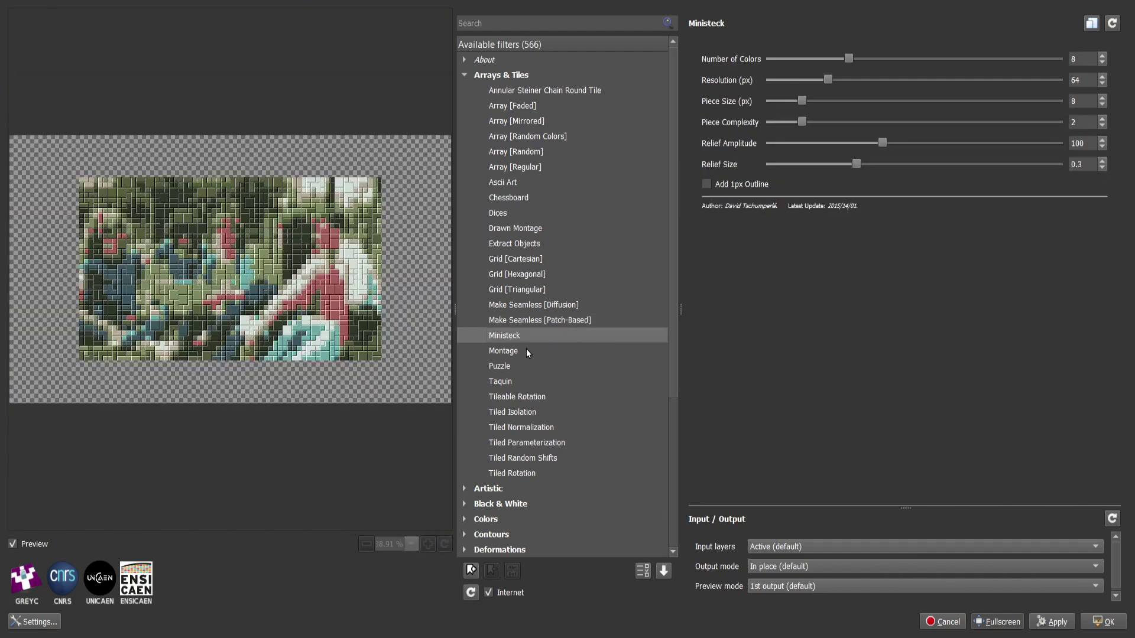
click(528, 352)
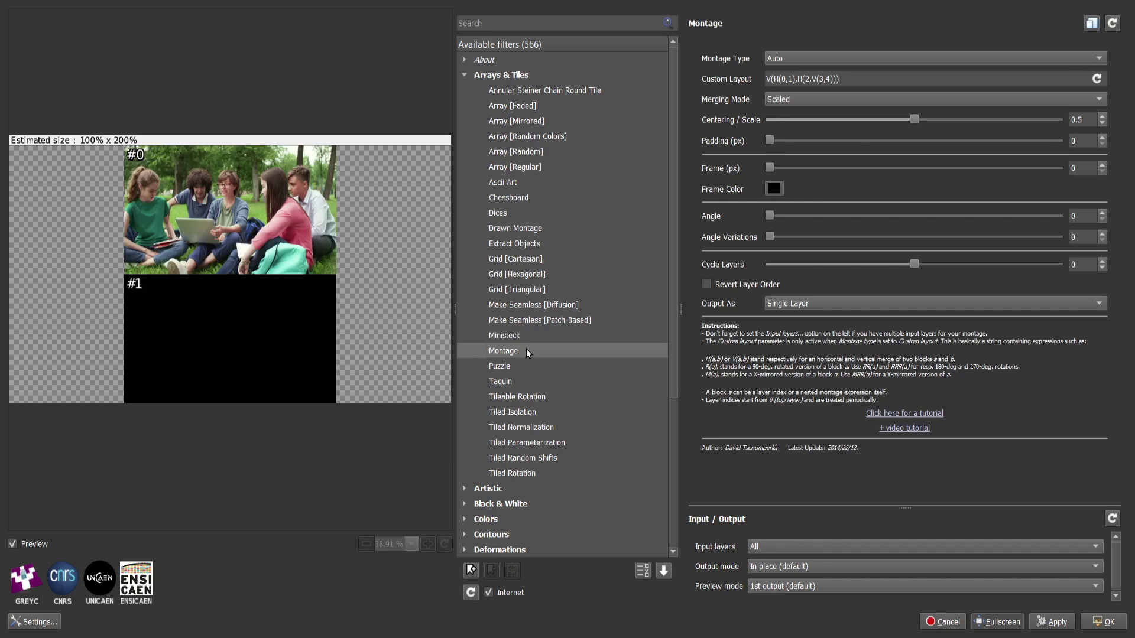
click(512, 371)
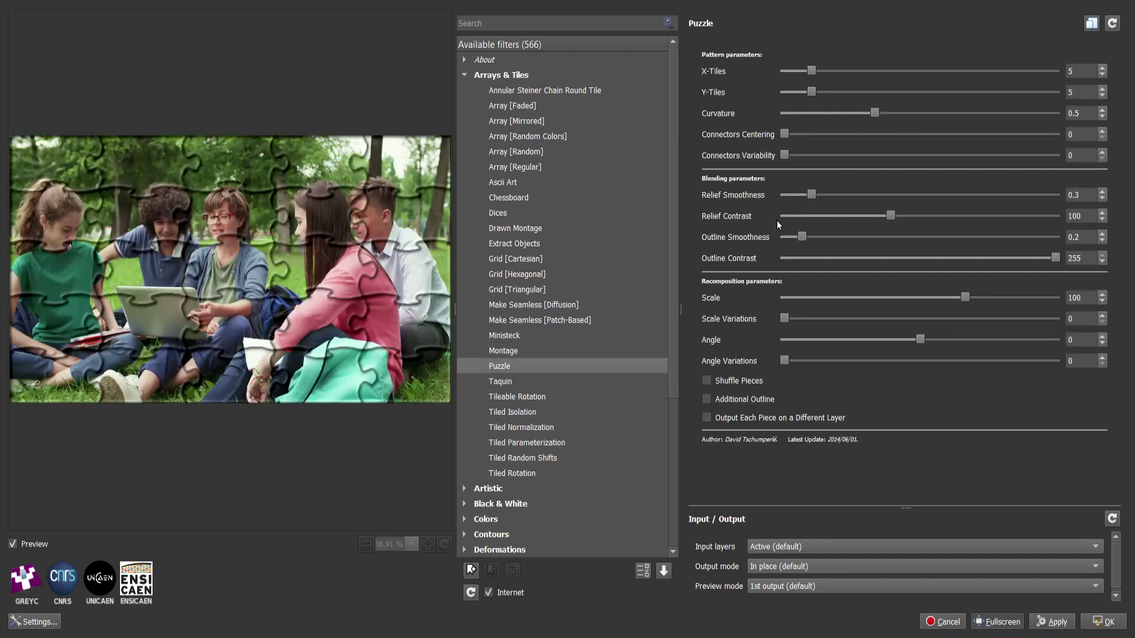
Set Puzzle connectors centering to 0.124, shuffle and outline the pieces, then preview Taquin.
drag(785, 137, 818, 136)
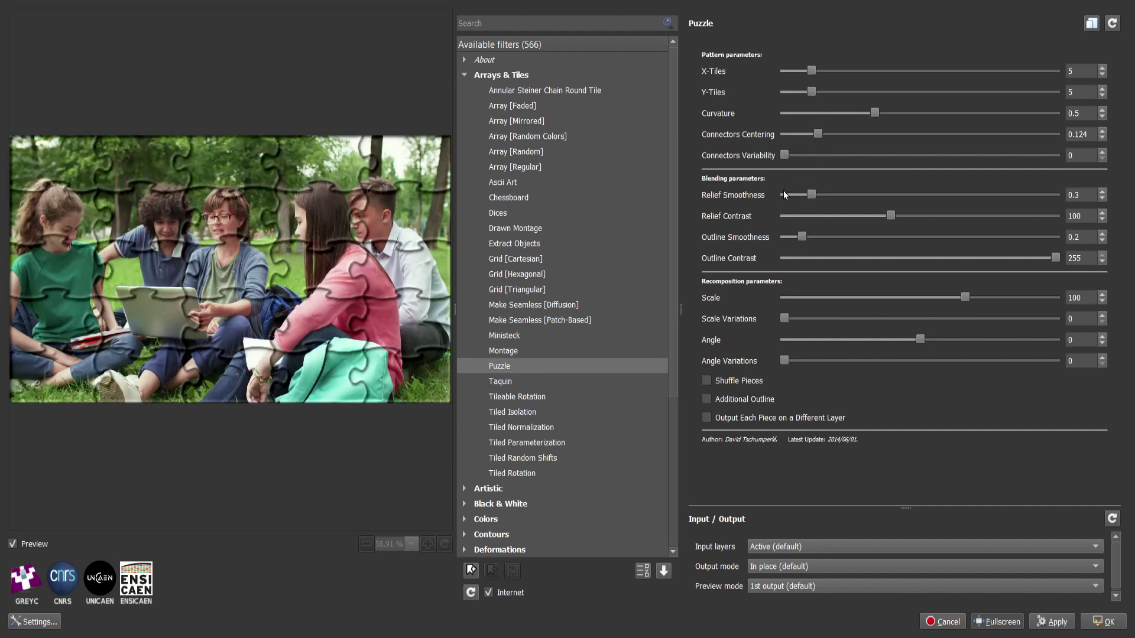
click(712, 382)
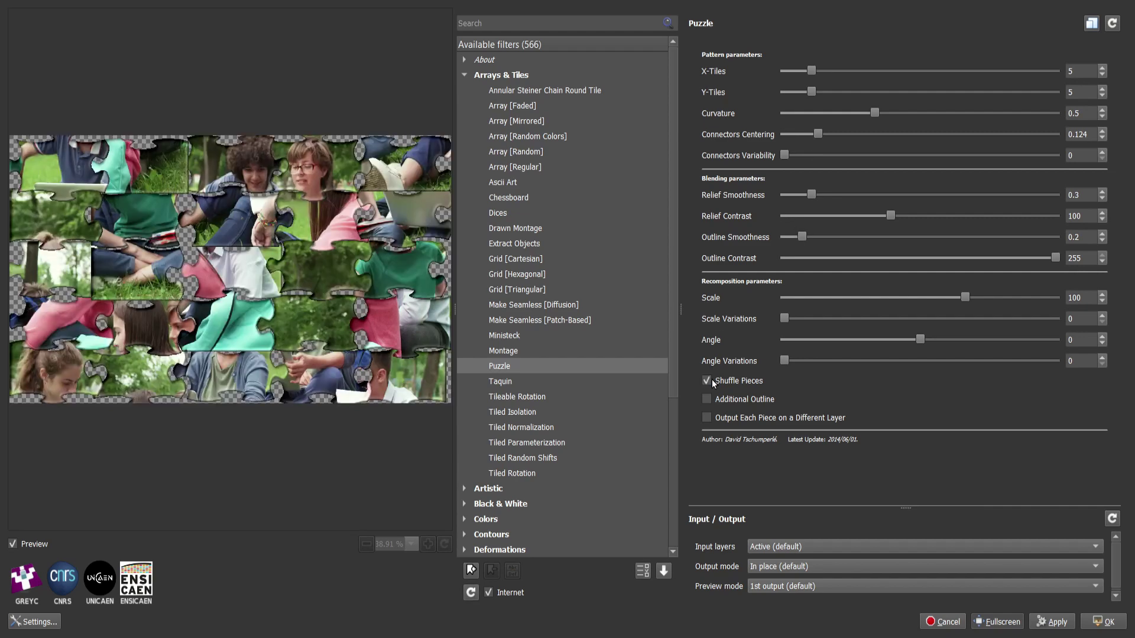
click(754, 405)
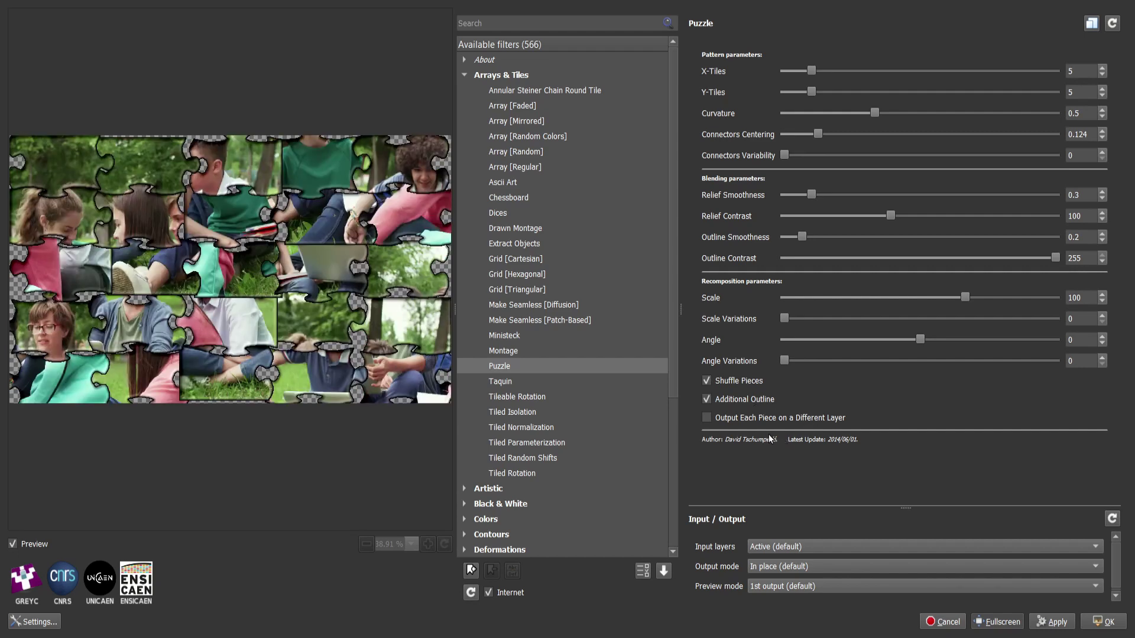
click(521, 382)
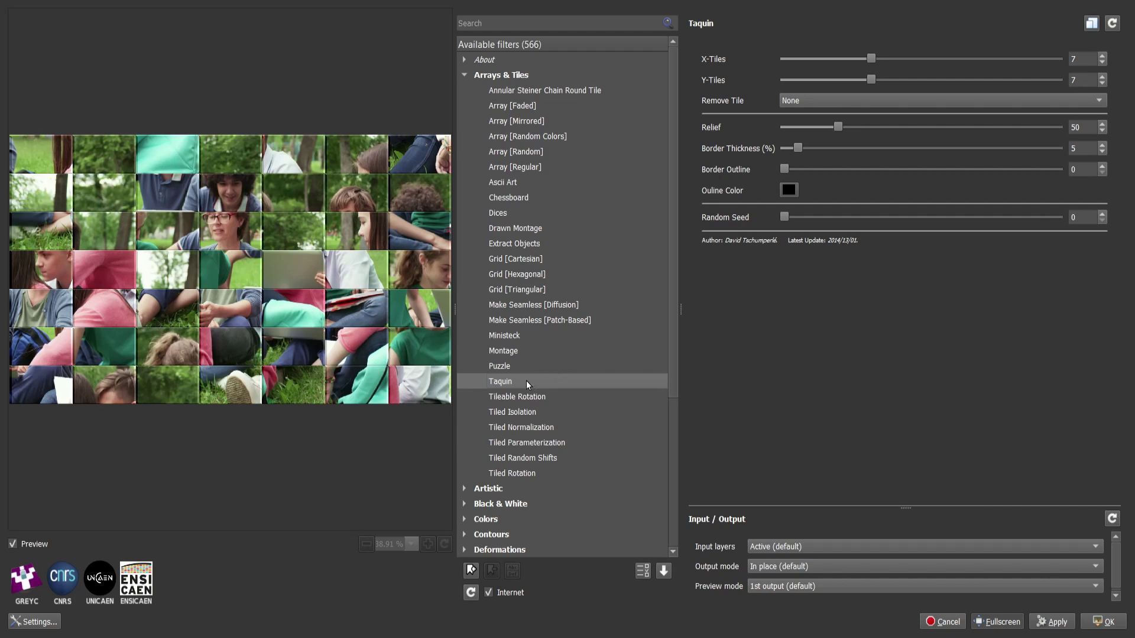
Preview the Tiled Isolation, Tileable Rotation and Tiled Normalization filters.
click(553, 412)
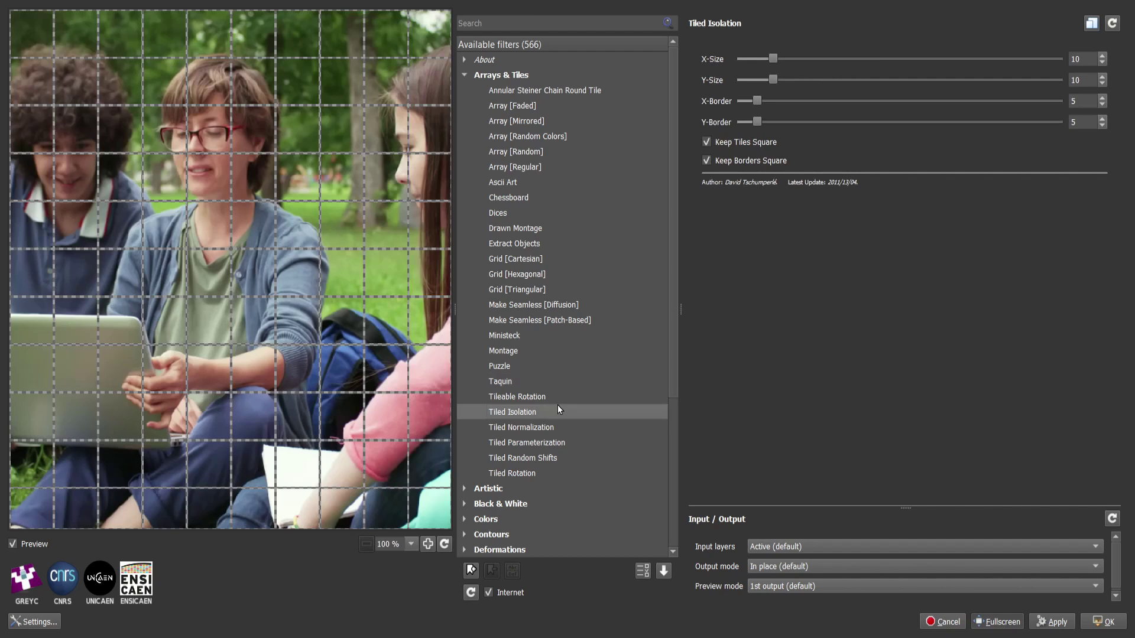
click(538, 400)
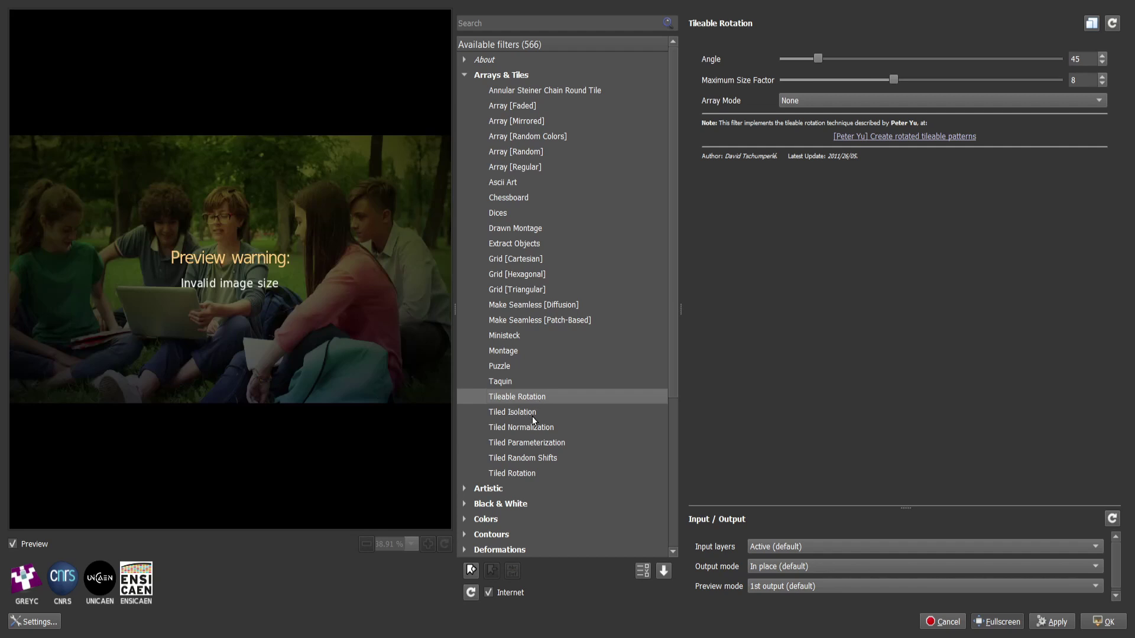
click(514, 426)
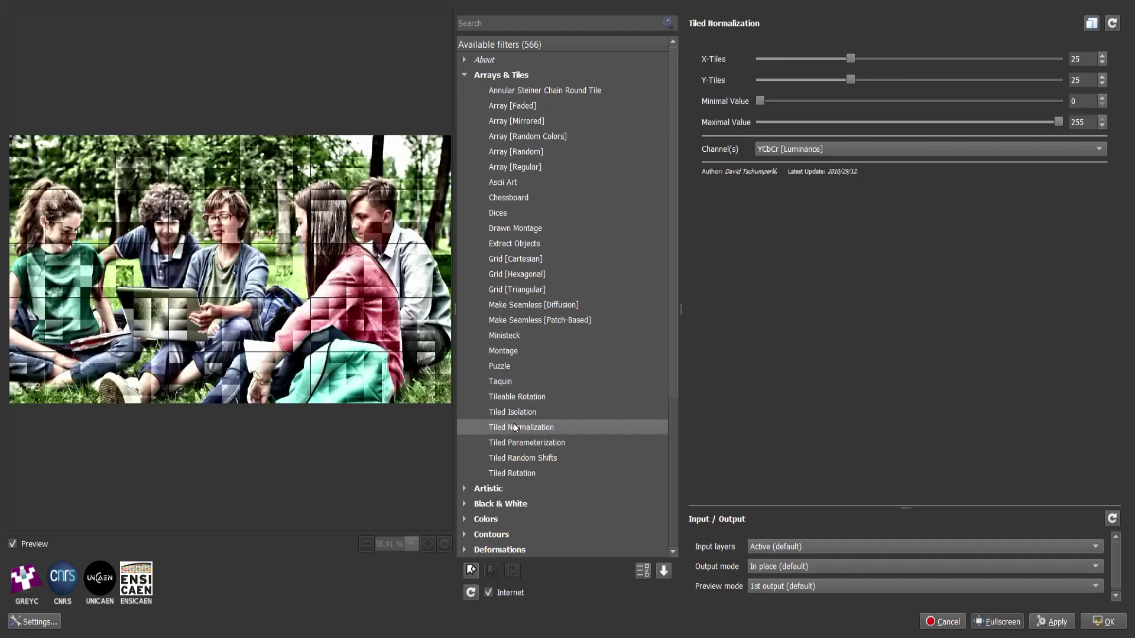
Preview Tiled Parameterization, Tiled Random Shifts and Tiled Rotation, then collapse the Arrays & Tiles category.
click(525, 444)
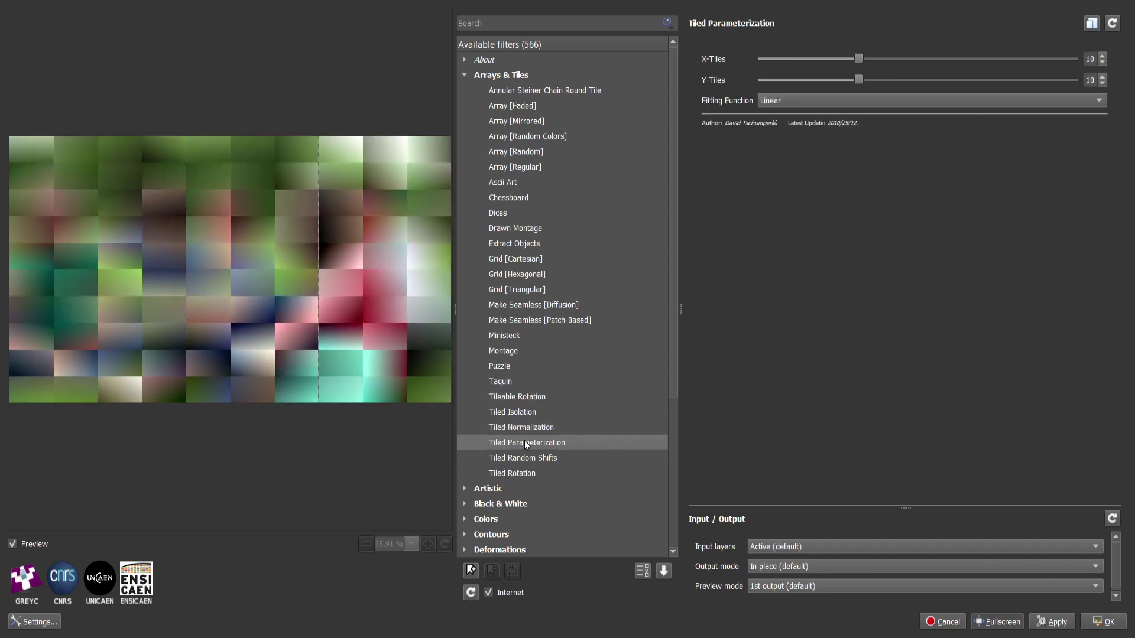
click(542, 457)
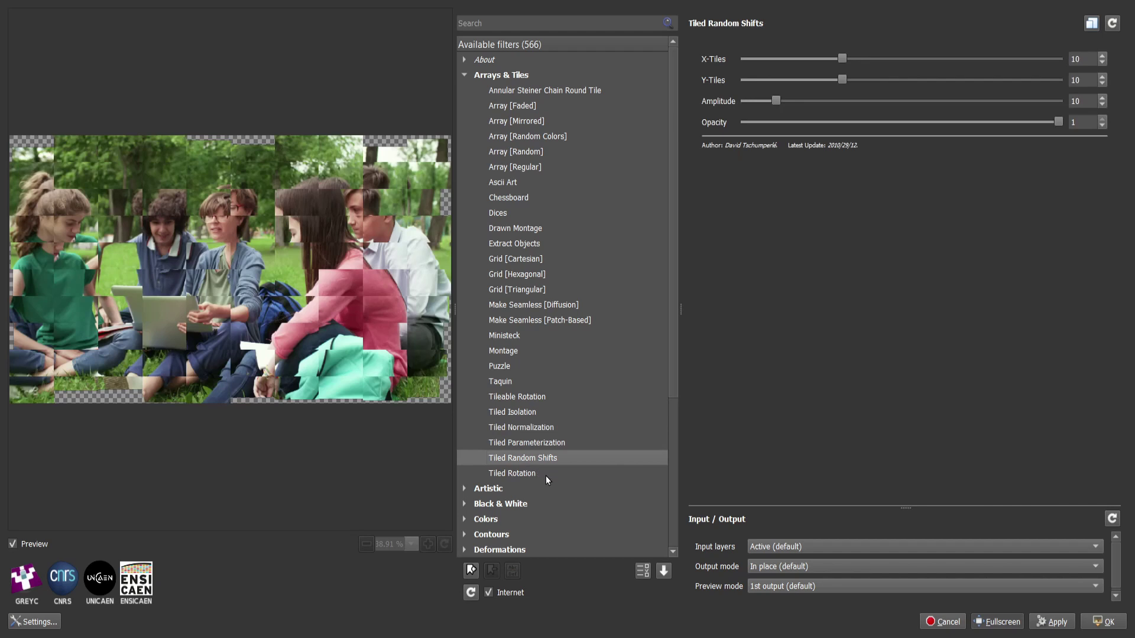
click(544, 474)
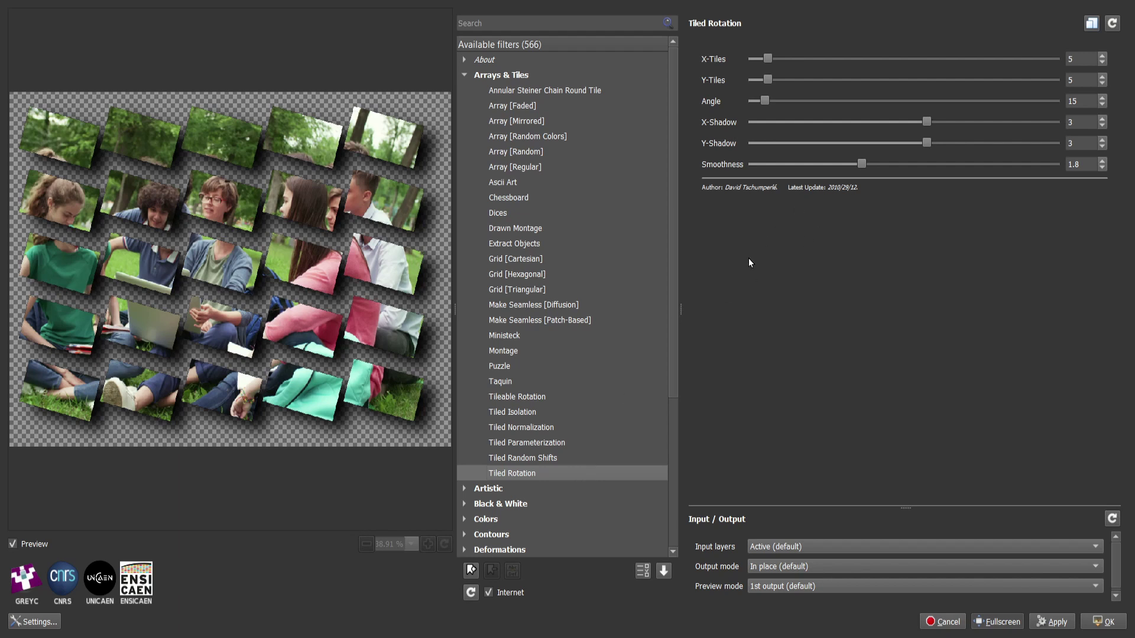
click(463, 75)
Preview Artistic > Angoisse Anguish with Threshold 2.31 and Sigma 1 at 4.8.
click(465, 91)
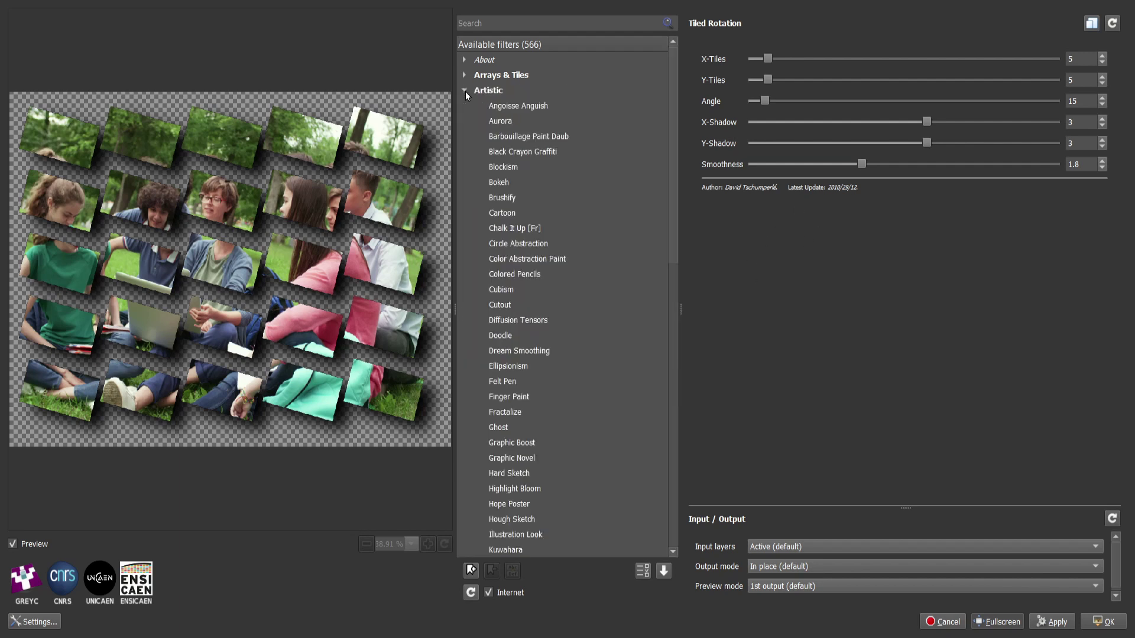
click(519, 108)
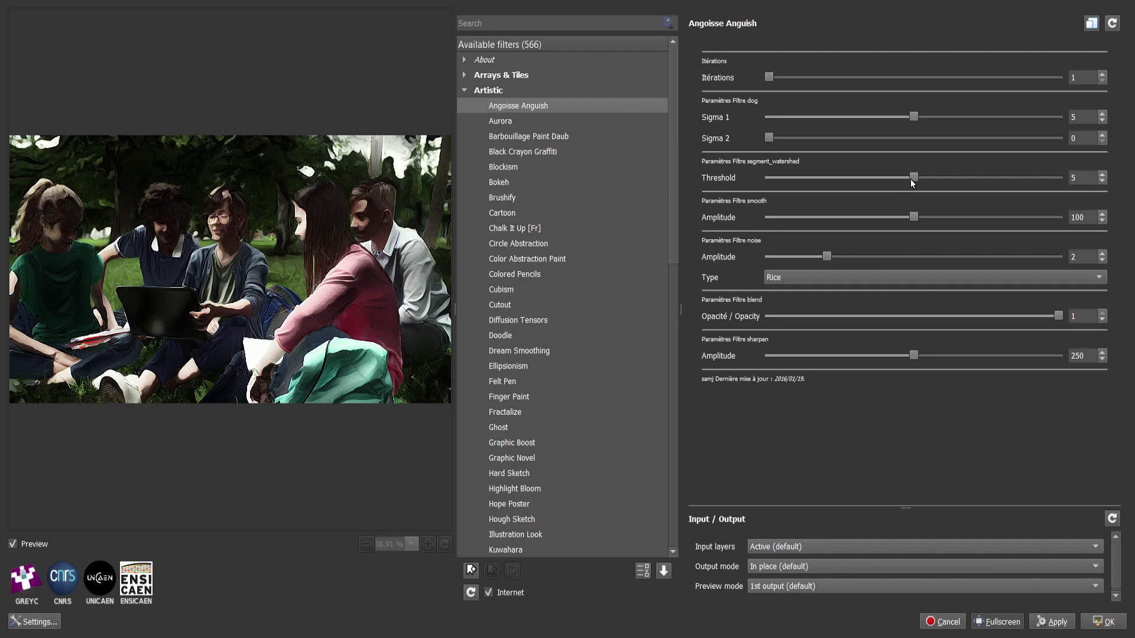
drag(910, 179, 832, 177)
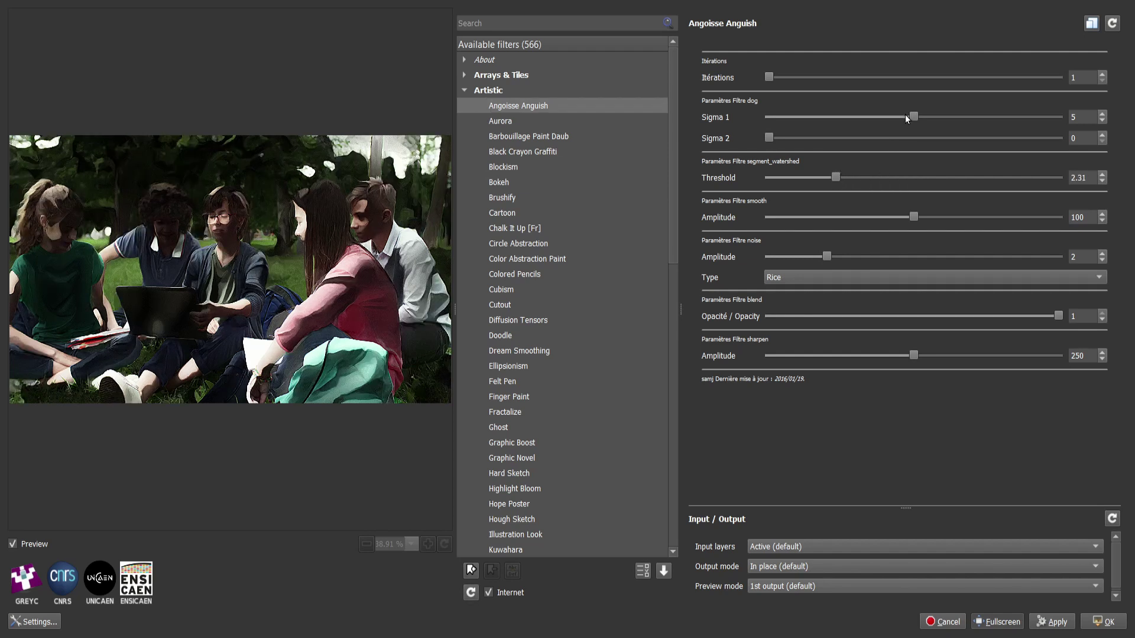
click(863, 116)
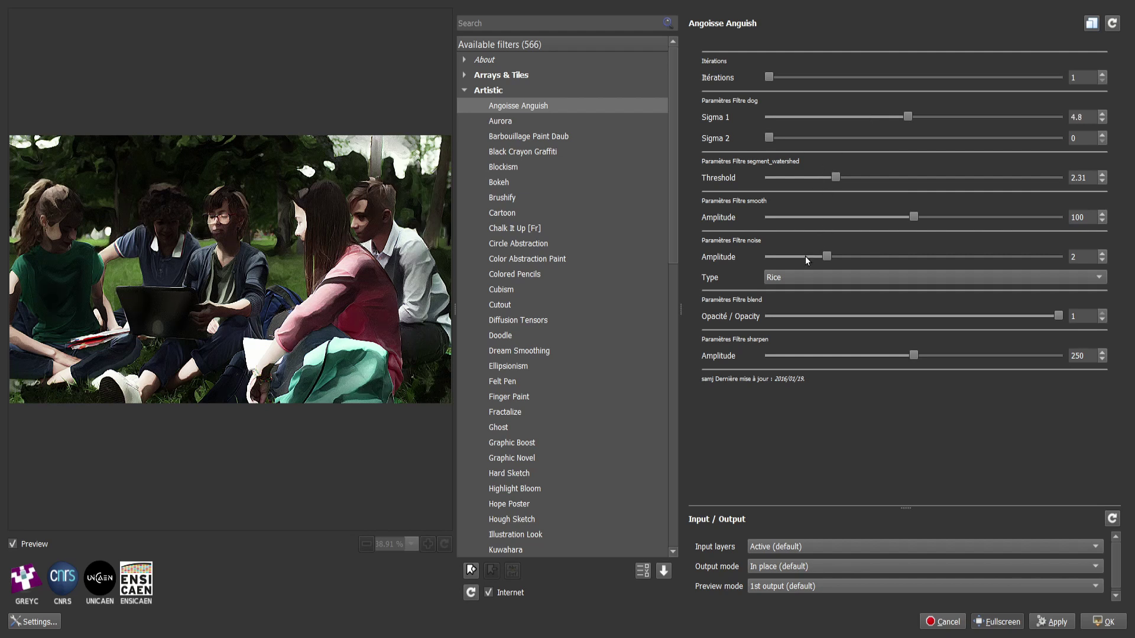
Set the Angoisse Anguish noise type to Uniform and Iterations to 2, then preview Aurora.
click(797, 274)
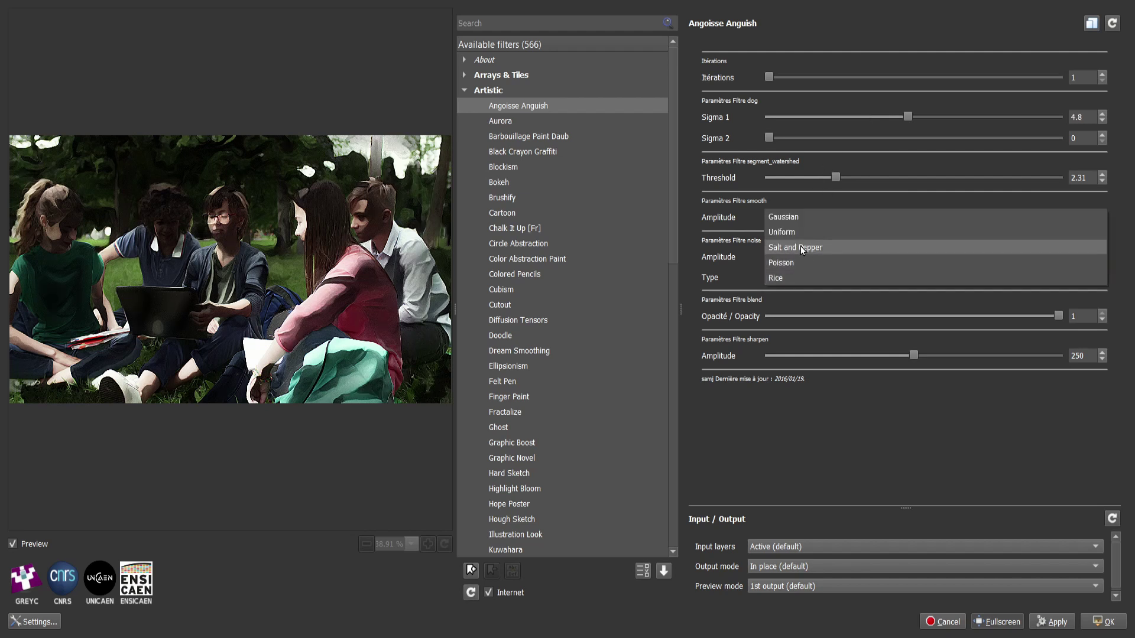
click(801, 246)
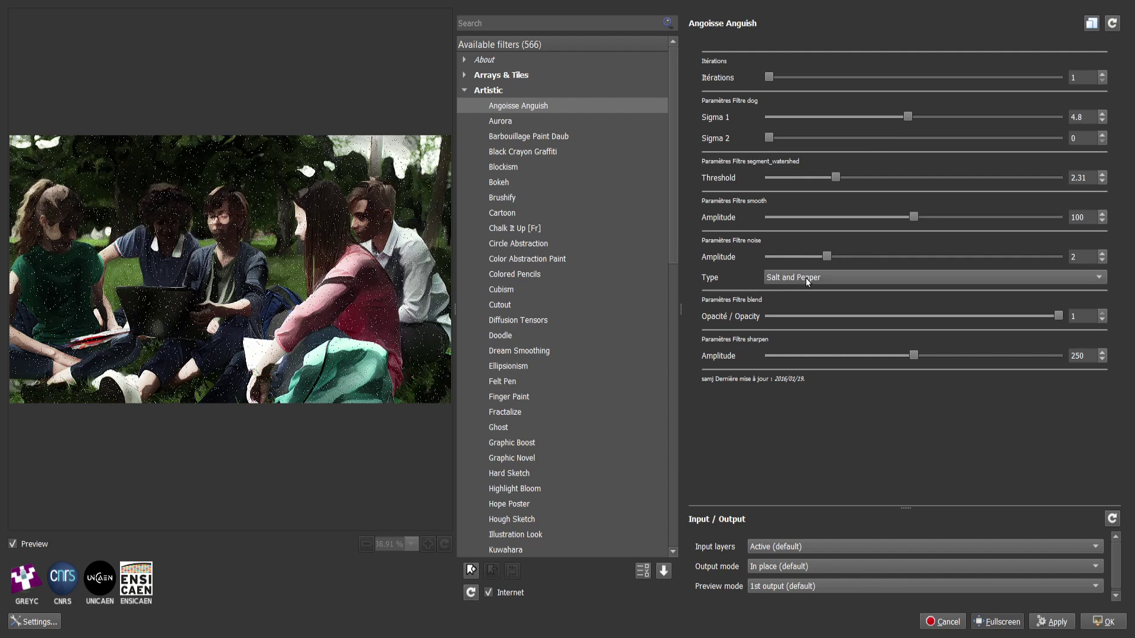
click(806, 278)
click(806, 258)
click(1101, 74)
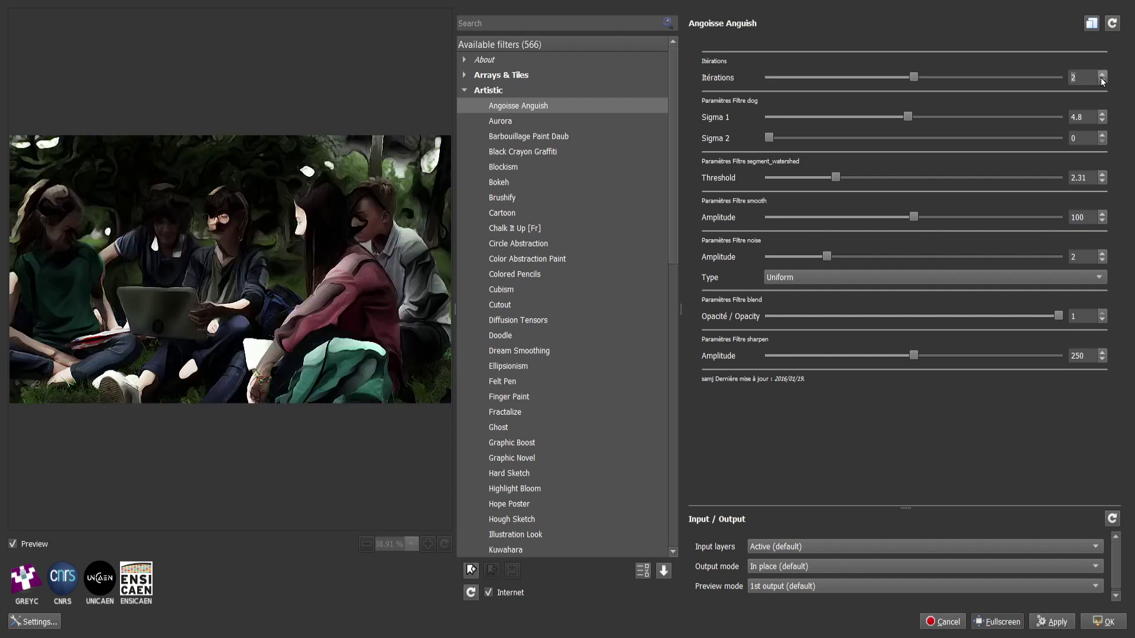
click(535, 121)
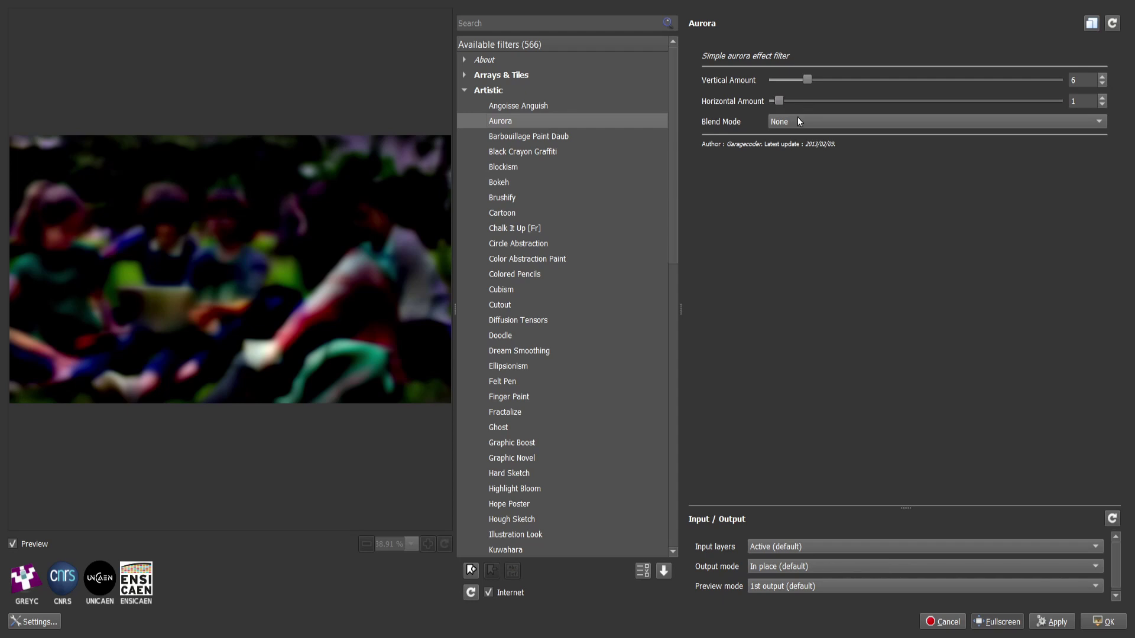
Keep Aurora's blend mode at None, then preview Barbouillage Paint Daub, Black Crayon Graffiti, Blockism and Bokeh.
click(784, 127)
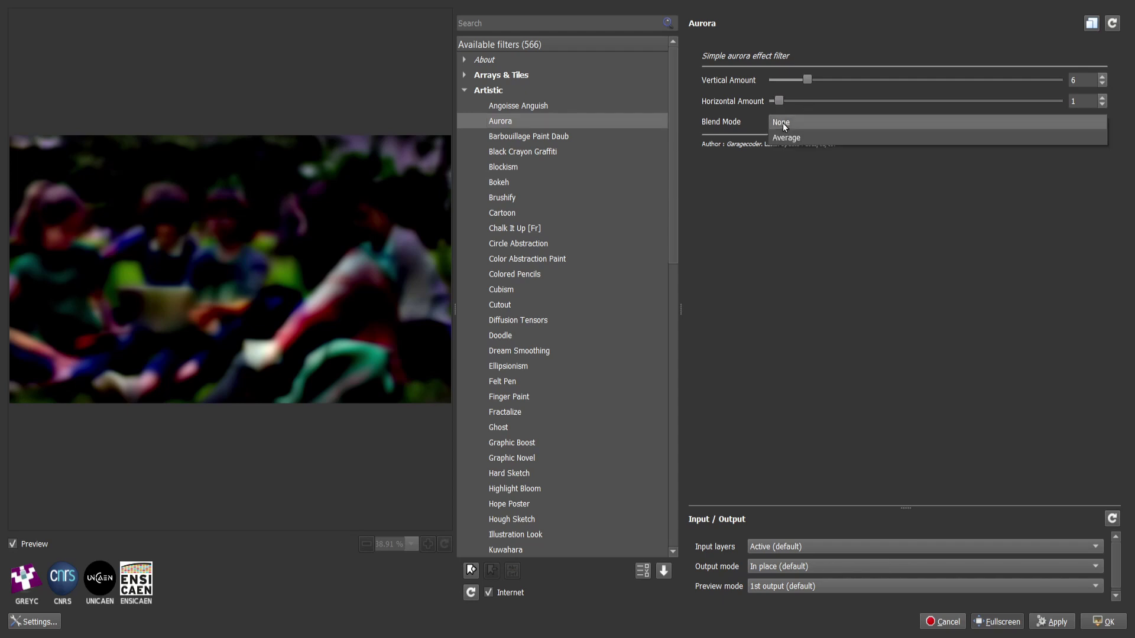
click(815, 123)
click(553, 131)
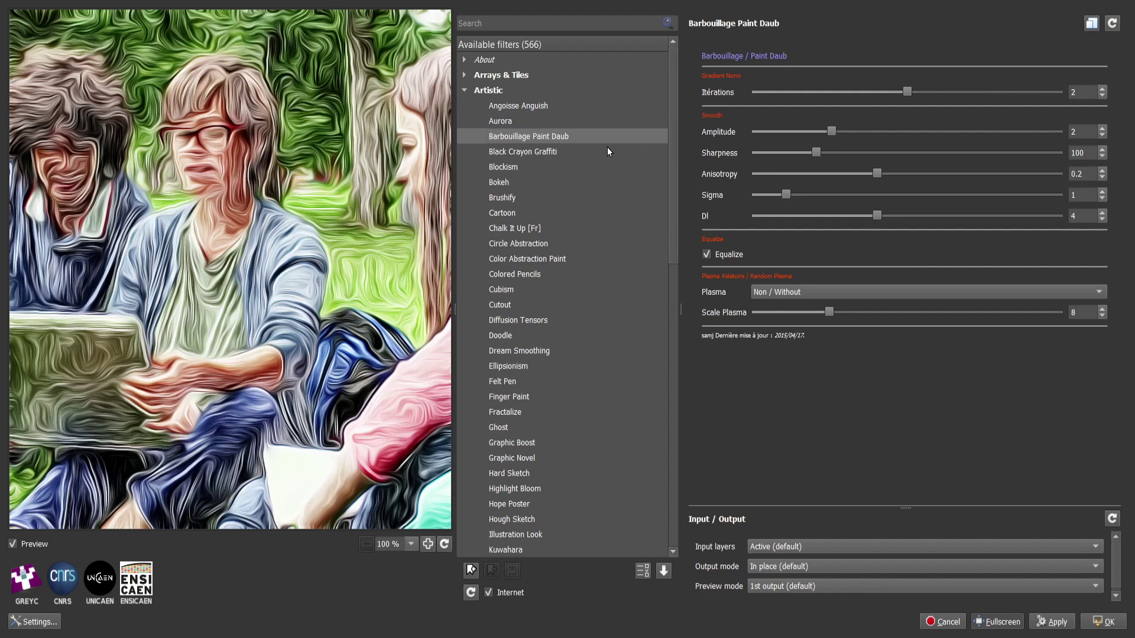
click(543, 155)
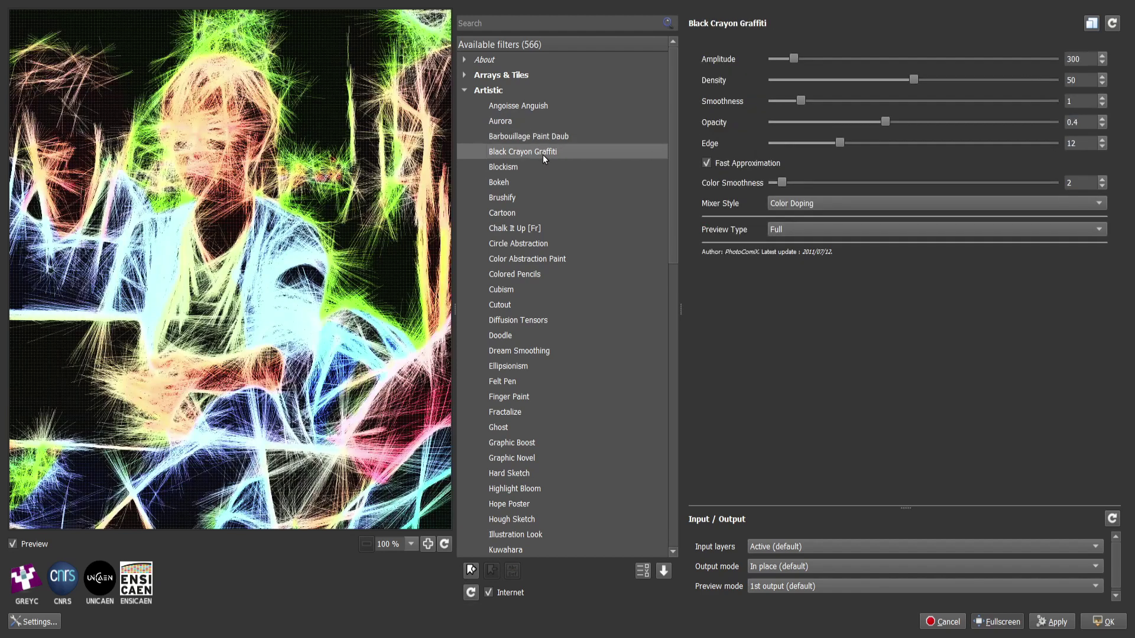
click(513, 169)
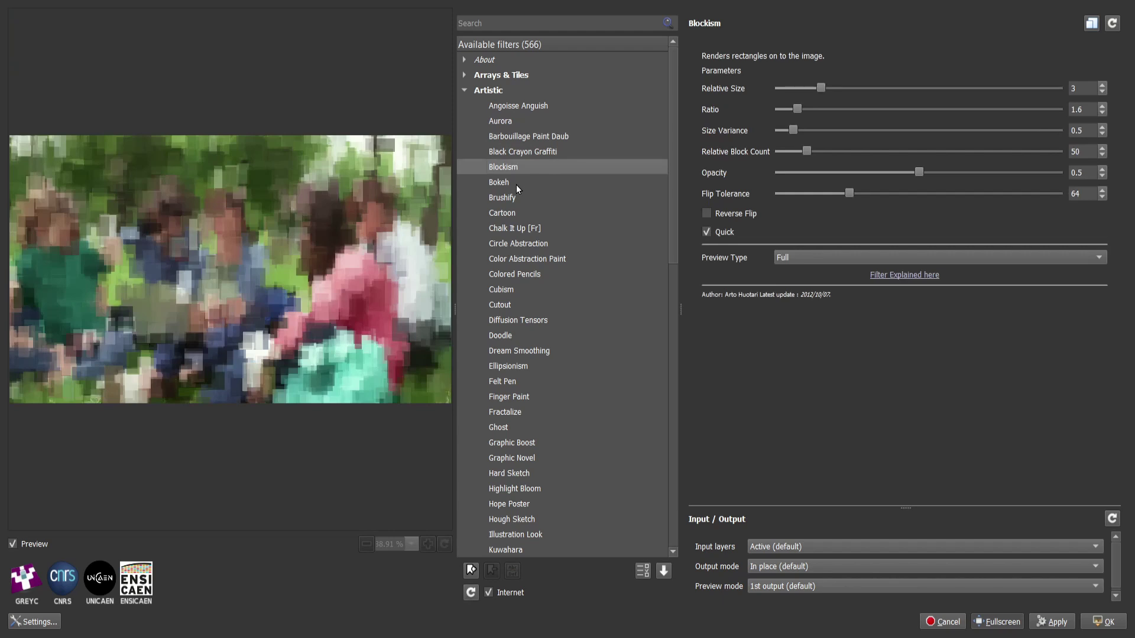
click(516, 184)
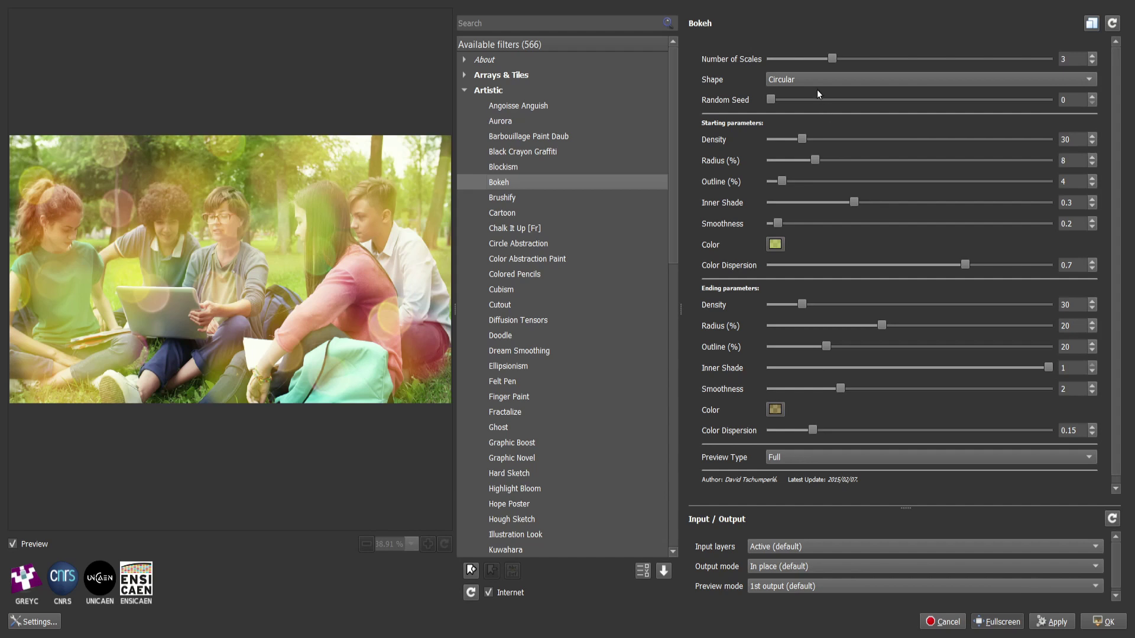
Set Bokeh to 2 scales with Star-shaped highlights, then preview Brushify.
click(1094, 61)
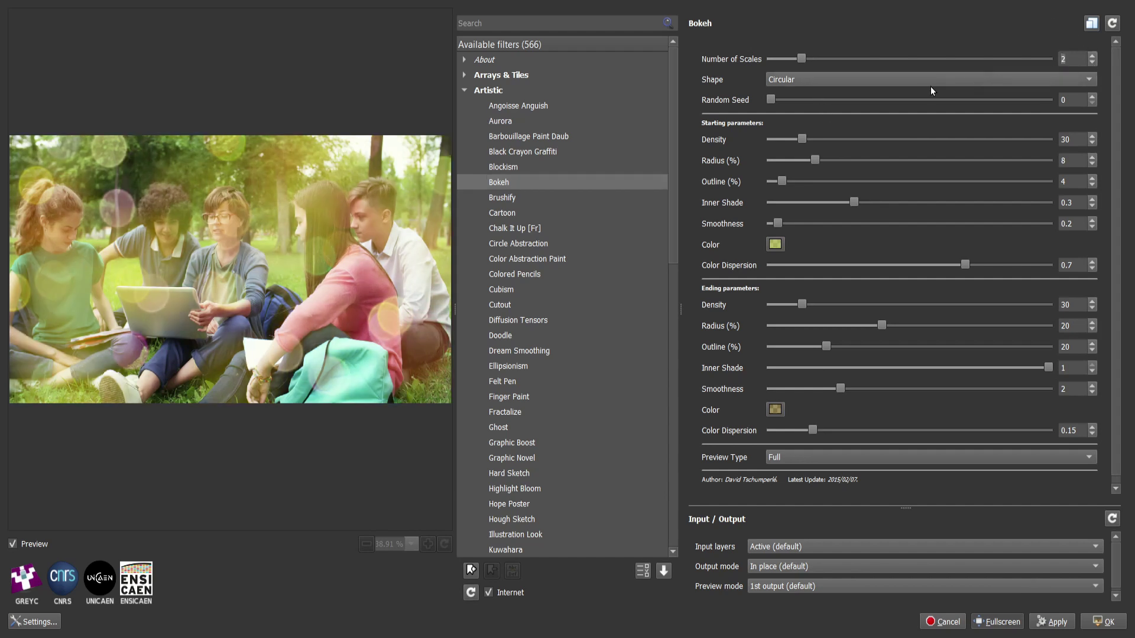
click(898, 91)
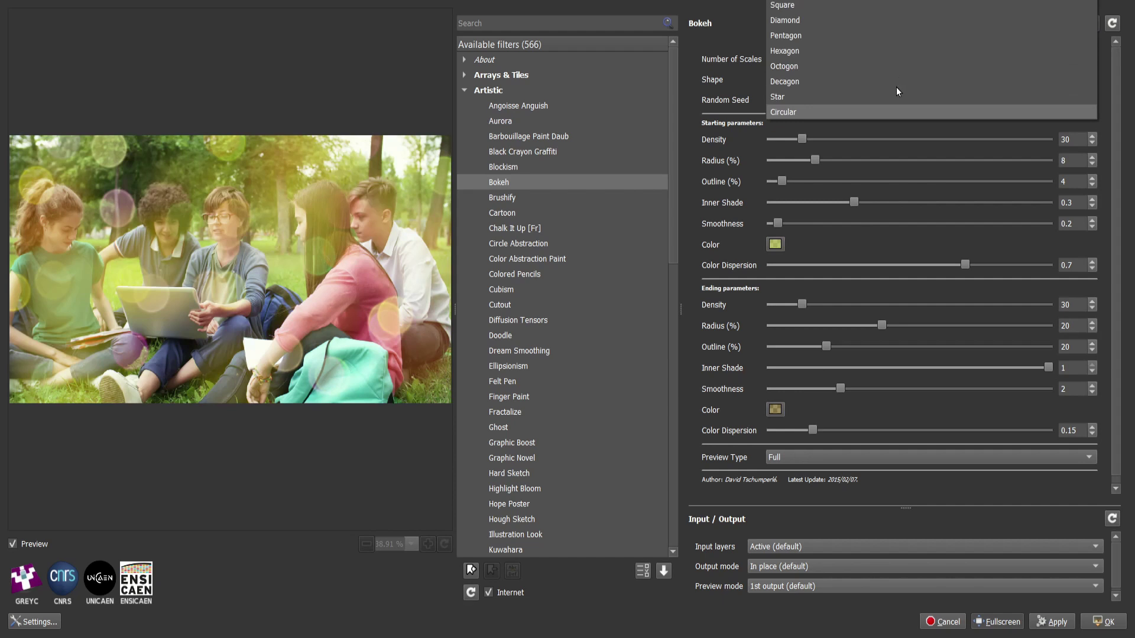
click(841, 37)
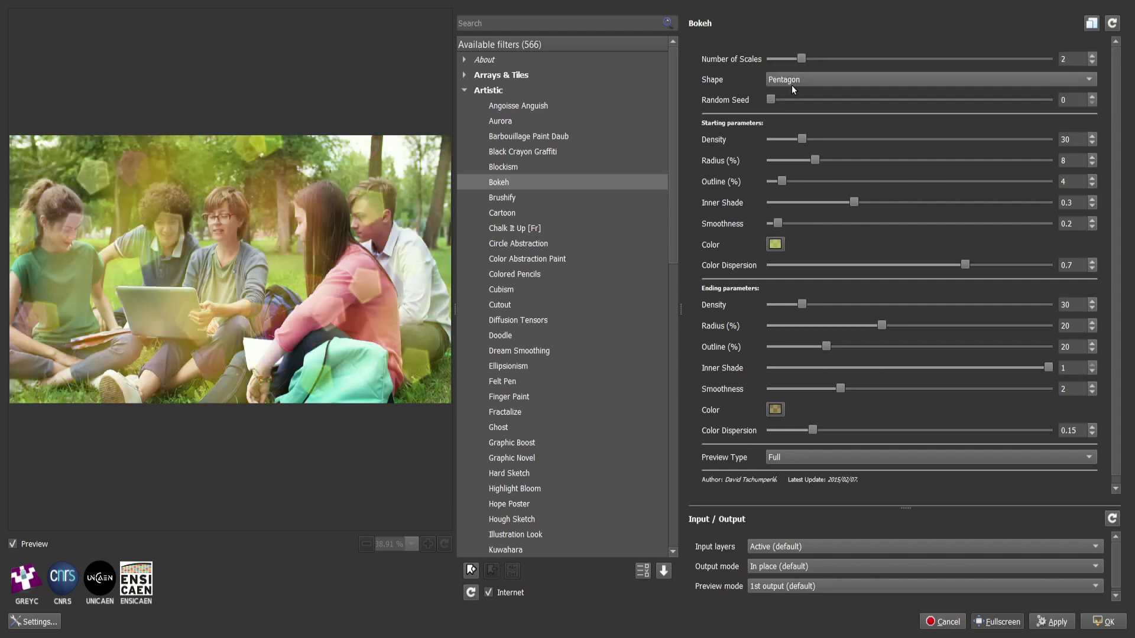
click(792, 83)
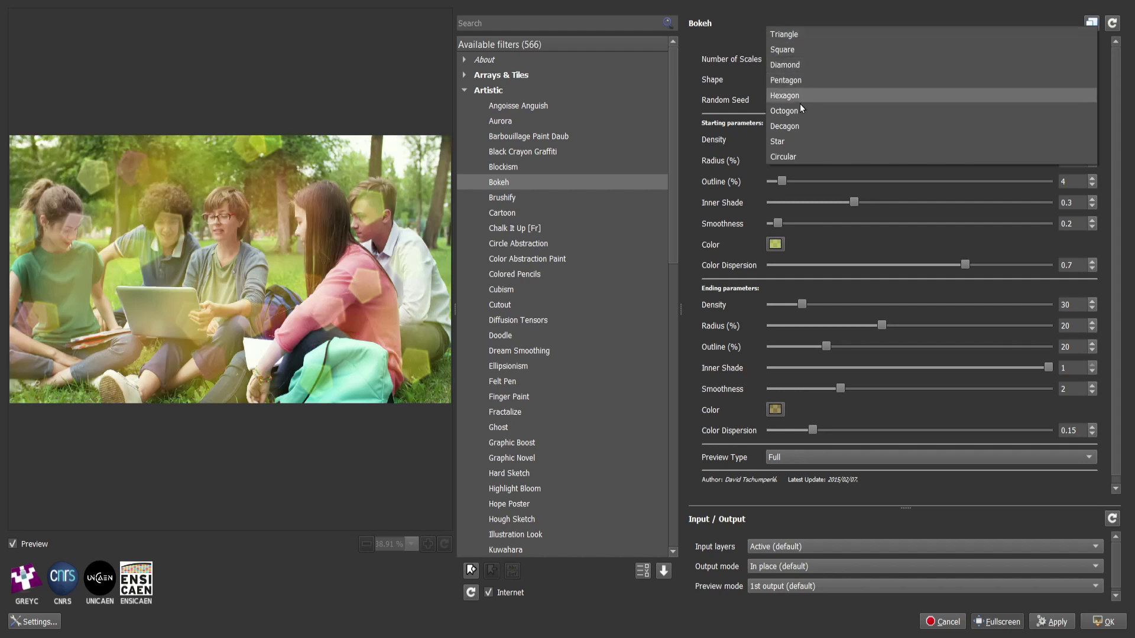
click(792, 141)
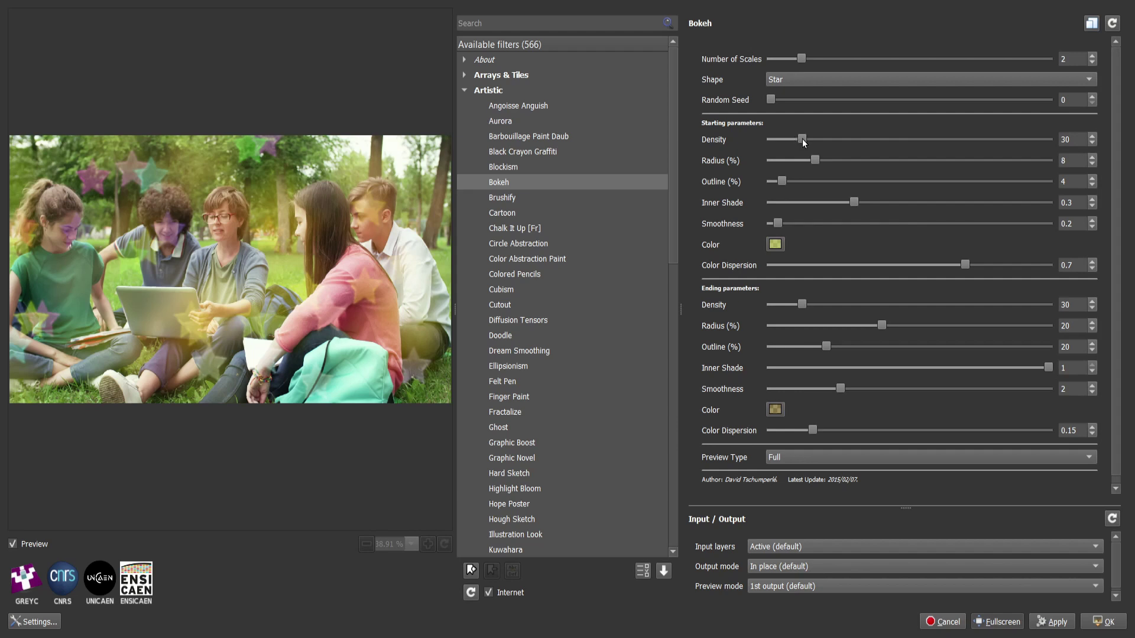
click(573, 199)
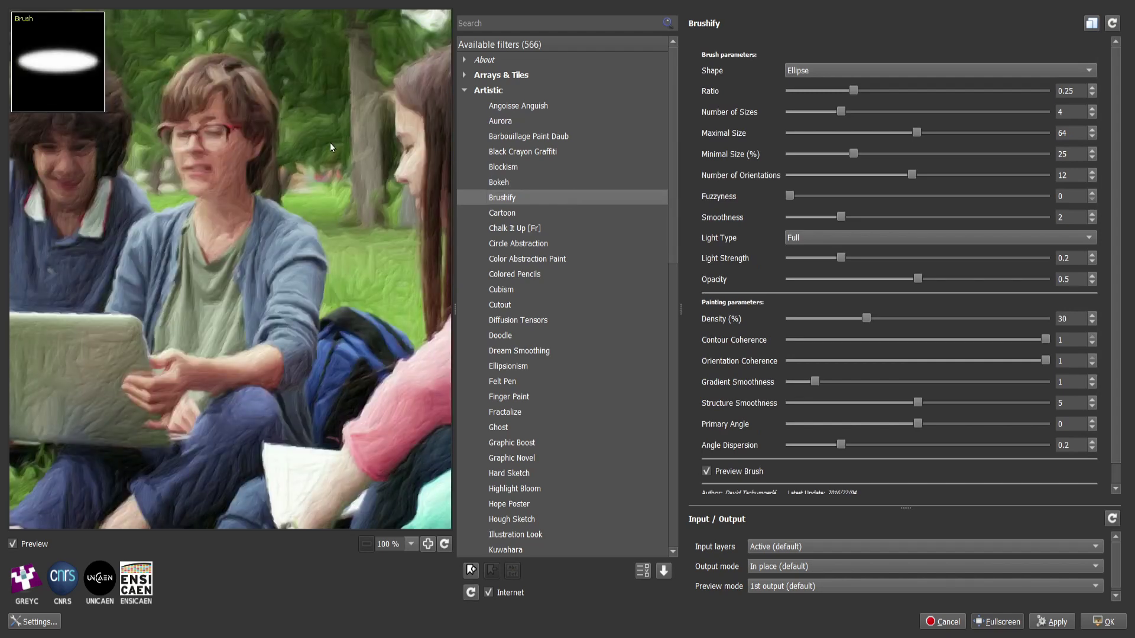
Change the Brushify brush shape to Heart, pan the preview, then preview Cartoon.
click(862, 72)
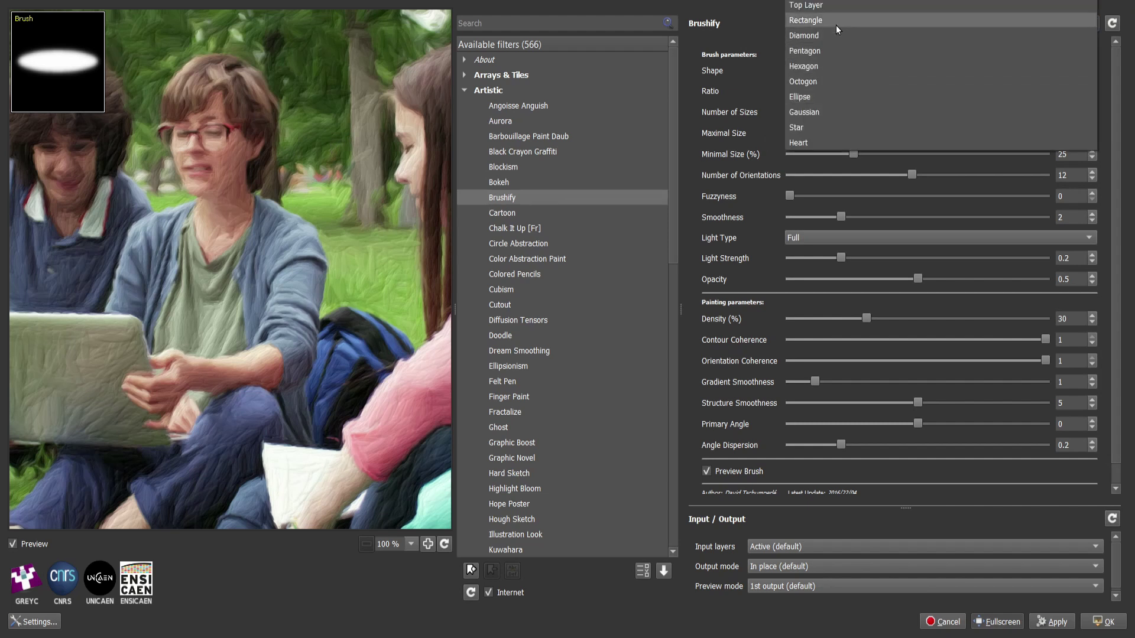
click(811, 126)
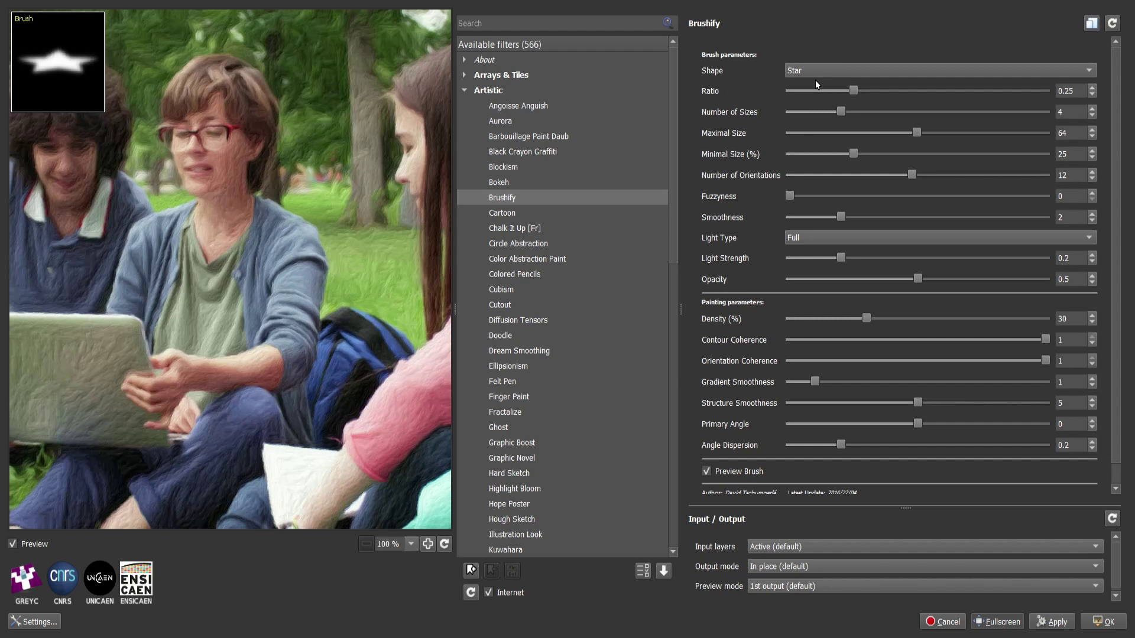
click(809, 72)
click(803, 143)
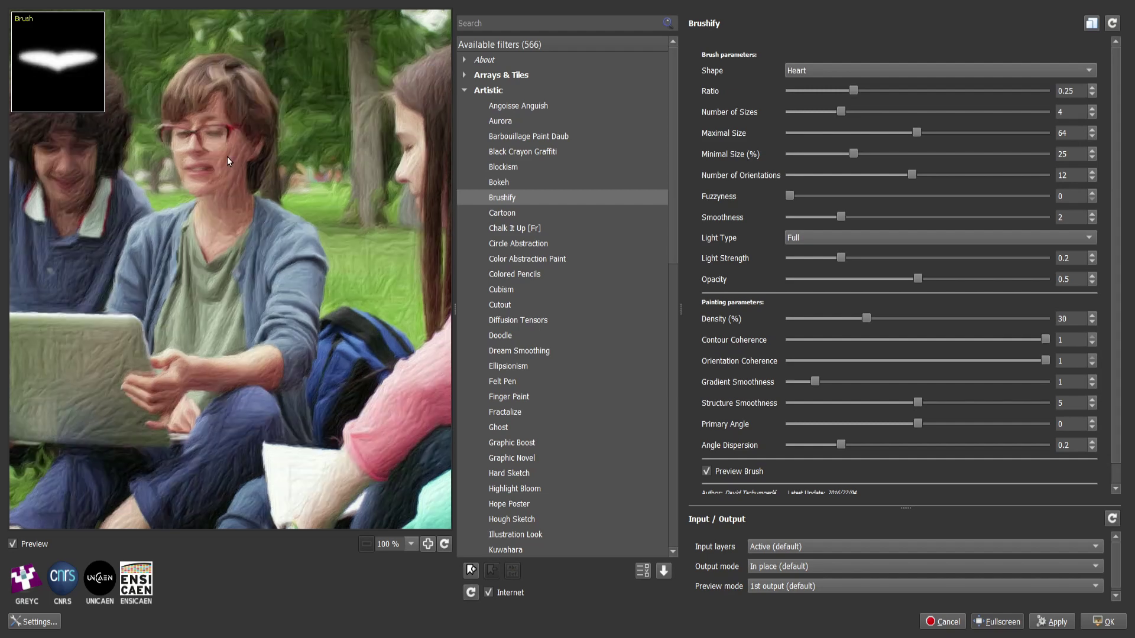
drag(227, 157, 269, 194)
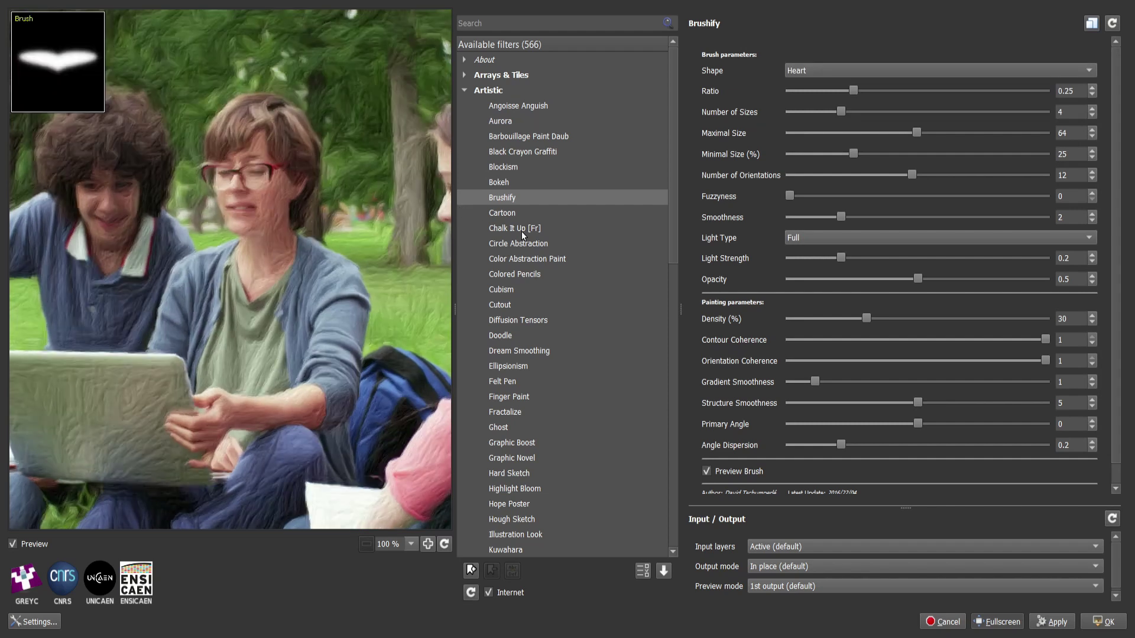
click(505, 213)
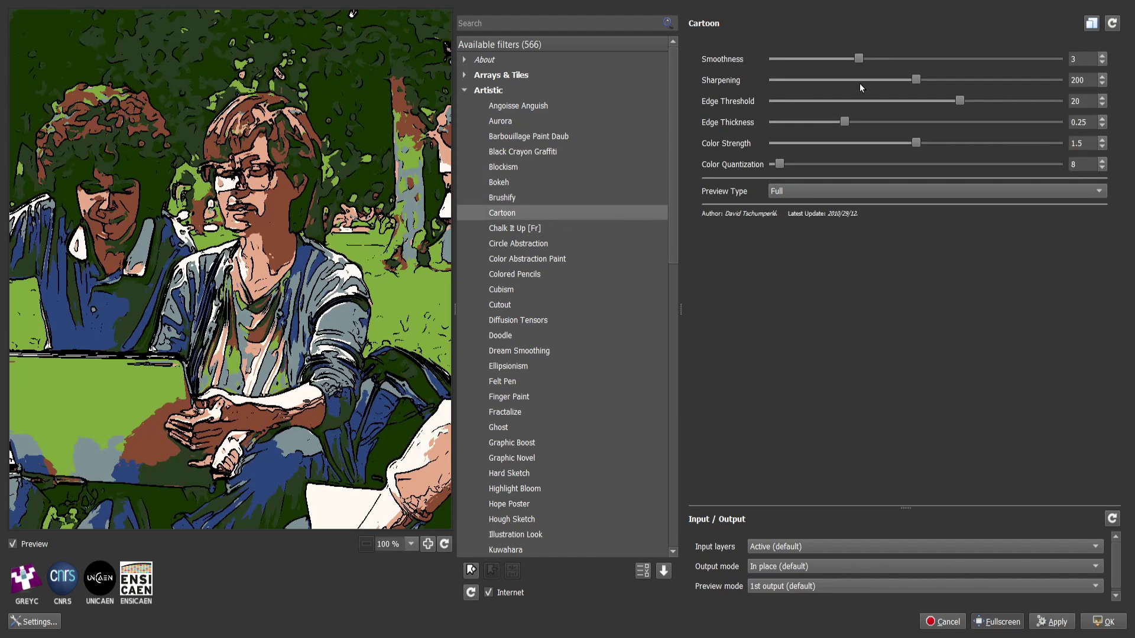
Set Cartoon Sharpening to 101.2 and Color Strength to about 0.993, then preview Chalk It Up [Fr] and Circle Abstraction.
drag(916, 78, 804, 93)
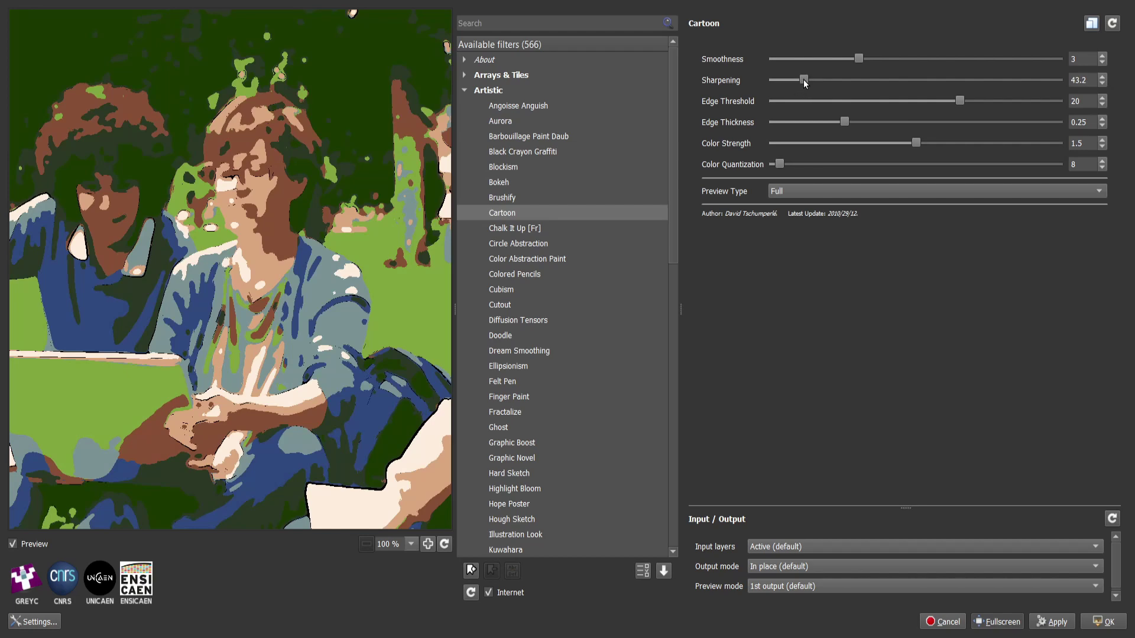
mouse_move(803, 82)
mouse_down()
mouse_move(845, 83)
mouse_move(799, 59)
mouse_up()
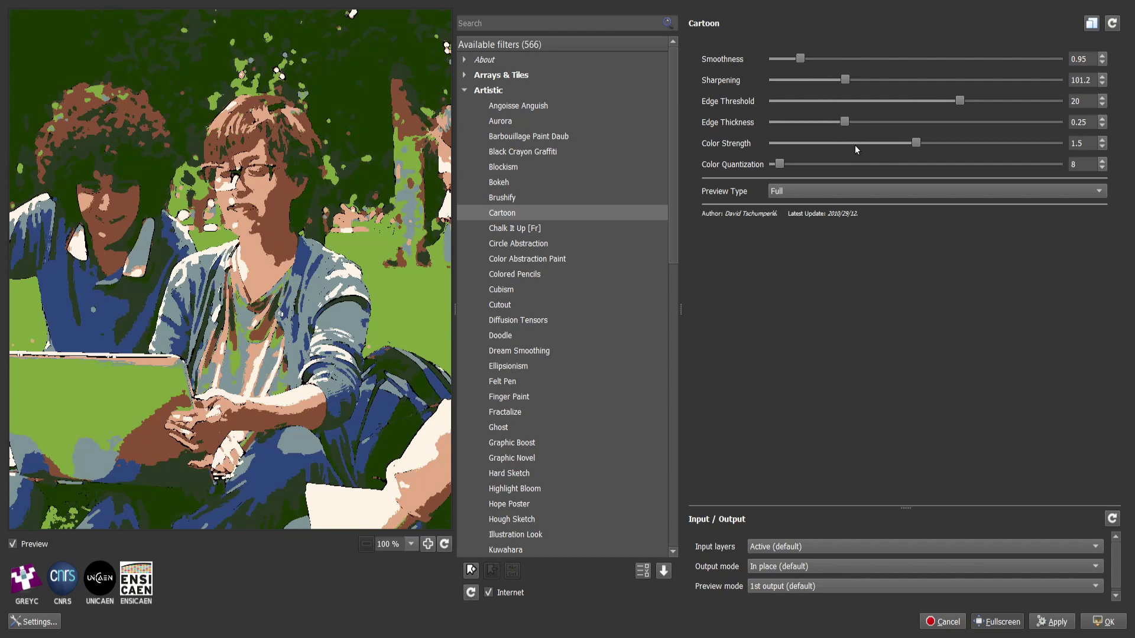
drag(915, 144, 867, 145)
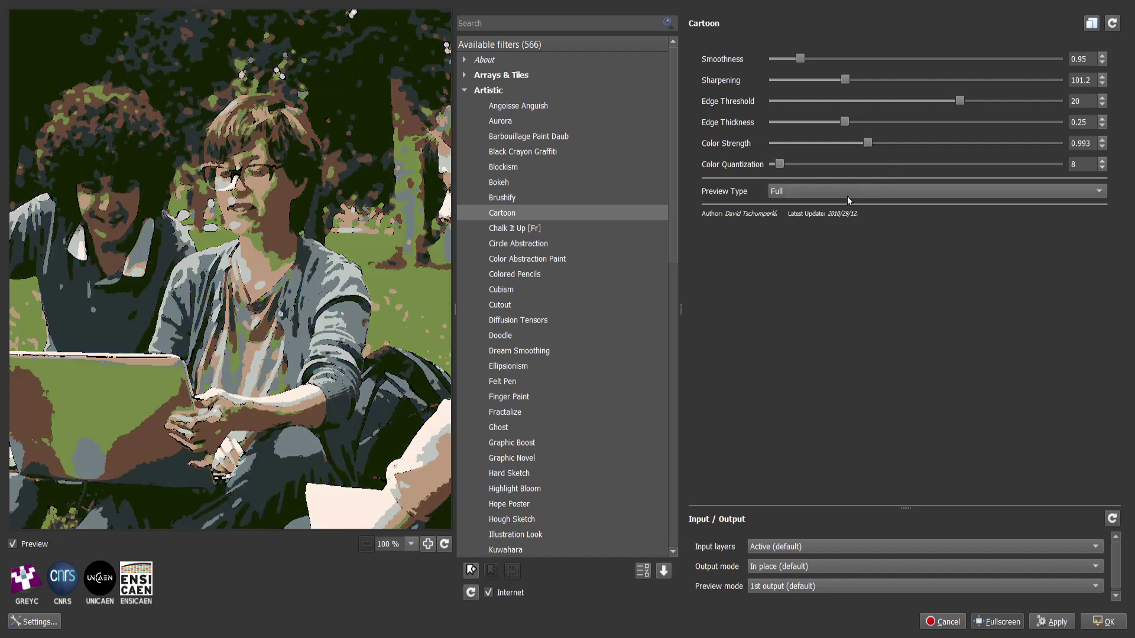
click(561, 234)
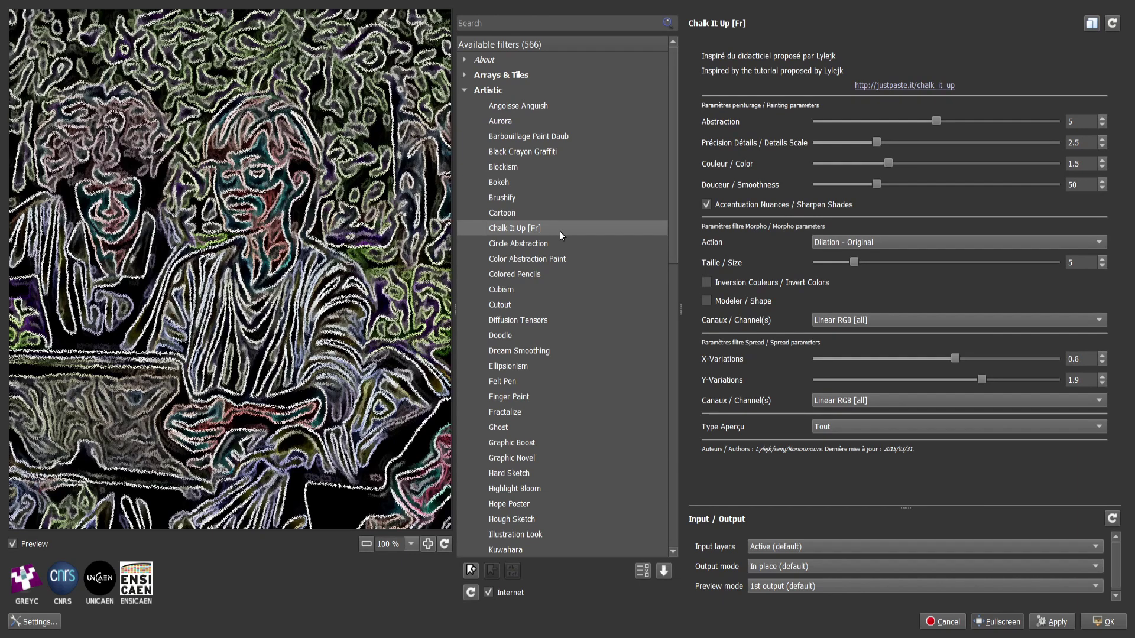
click(520, 246)
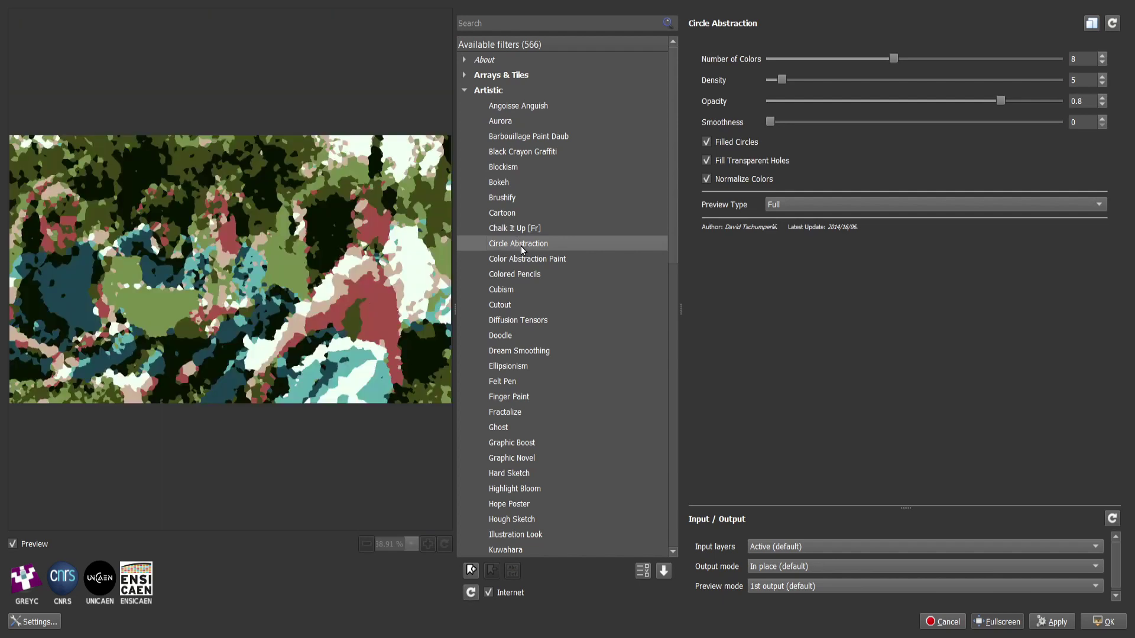
Re-render Circle Abstraction, then preview Color Abstraction Paint, Colored Pencils and Cubism.
click(561, 243)
click(547, 260)
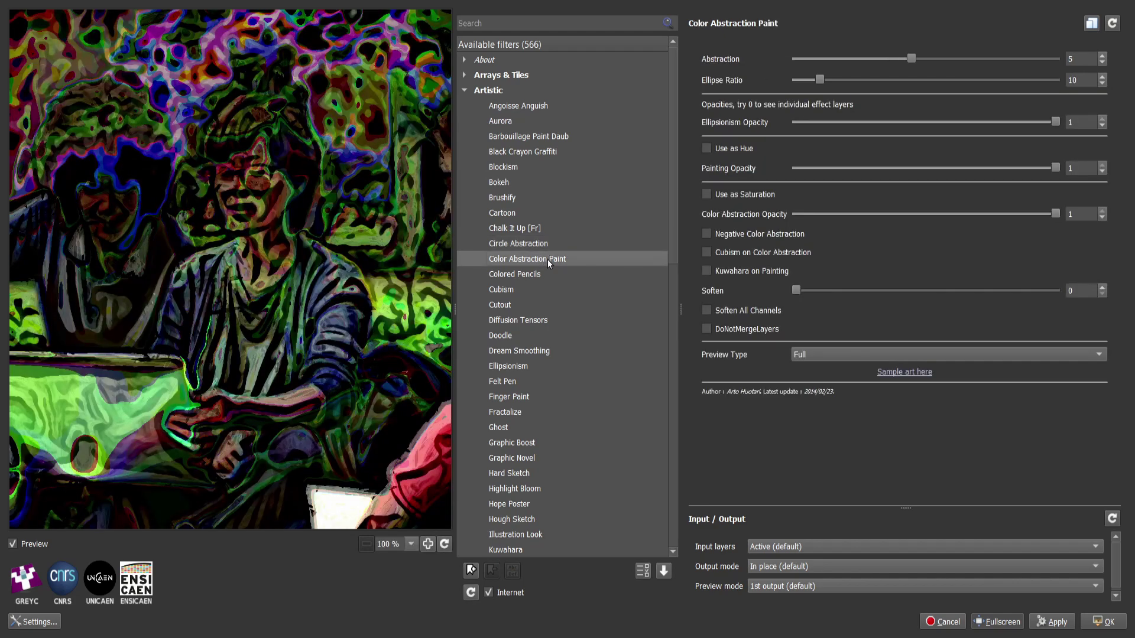
click(532, 275)
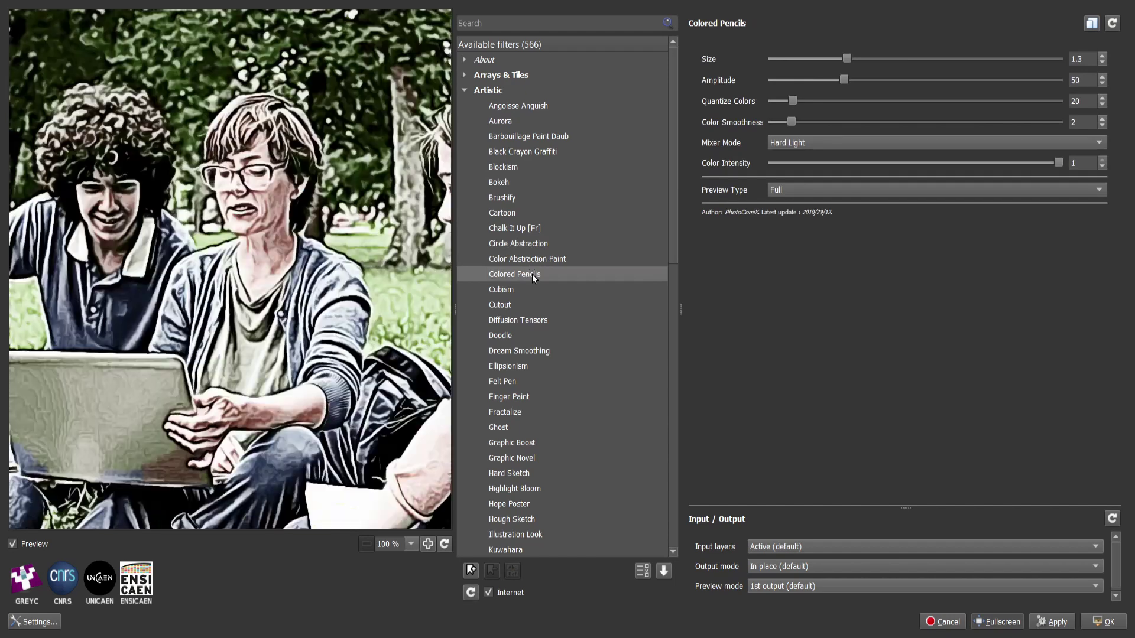
click(510, 294)
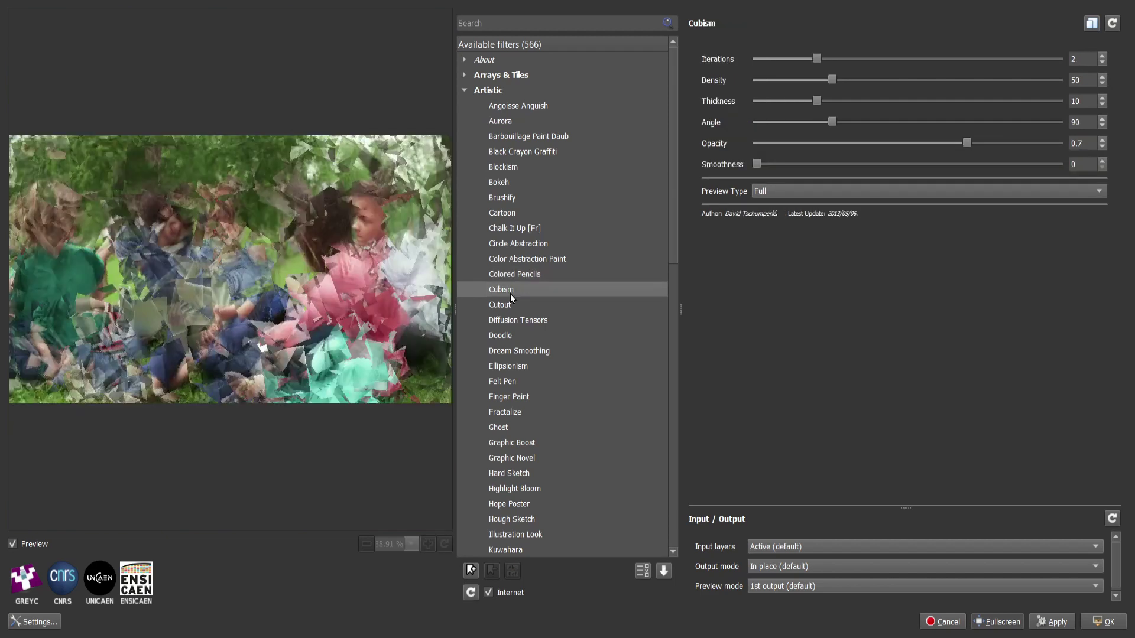
Preview Cutout, Diffusion Tensors, Doodle and Dream Smoothing on the photo.
click(530, 305)
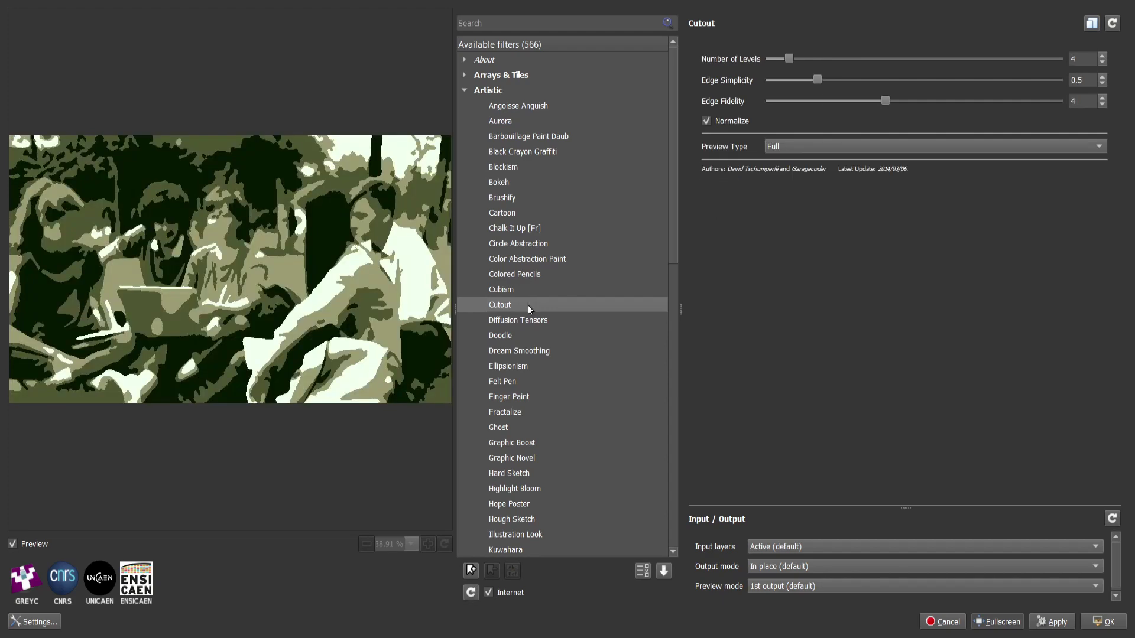
click(552, 320)
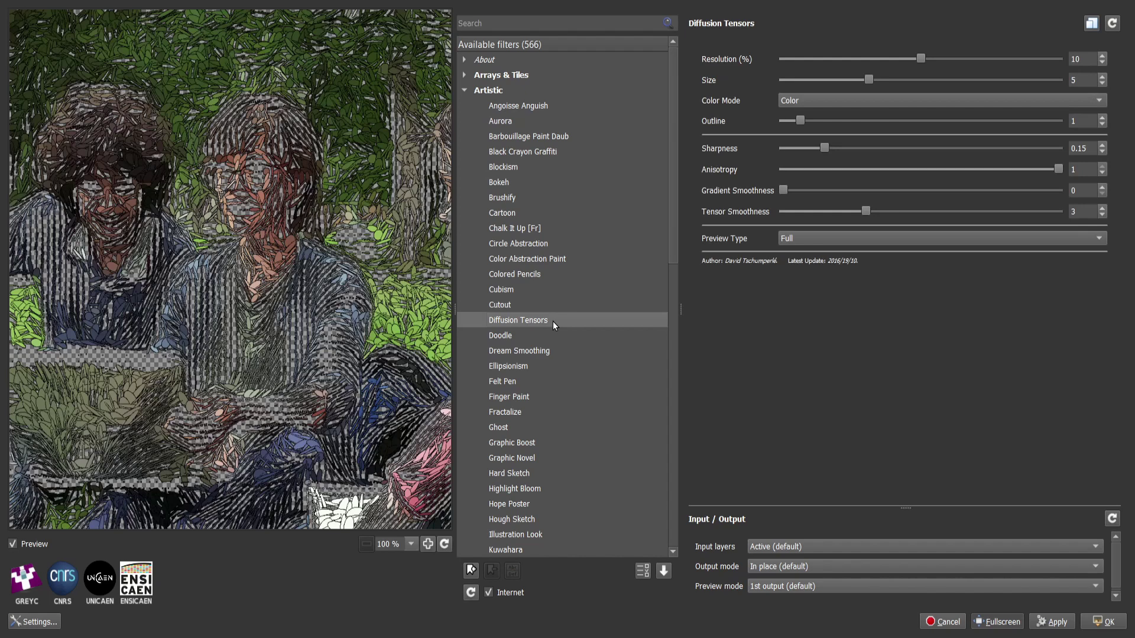
click(520, 335)
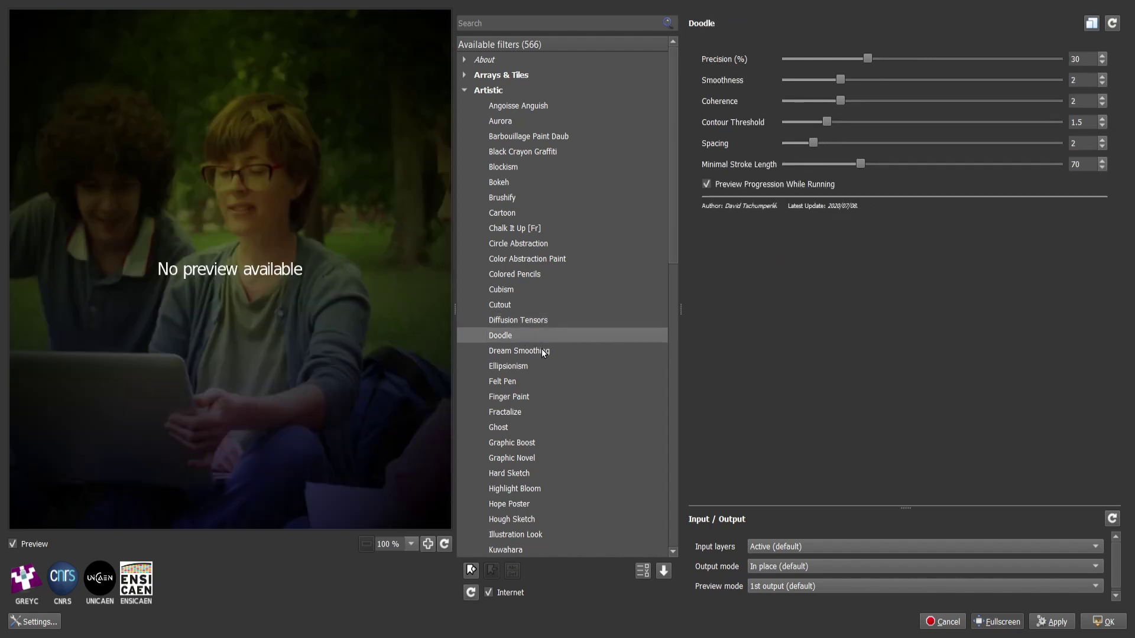
click(542, 351)
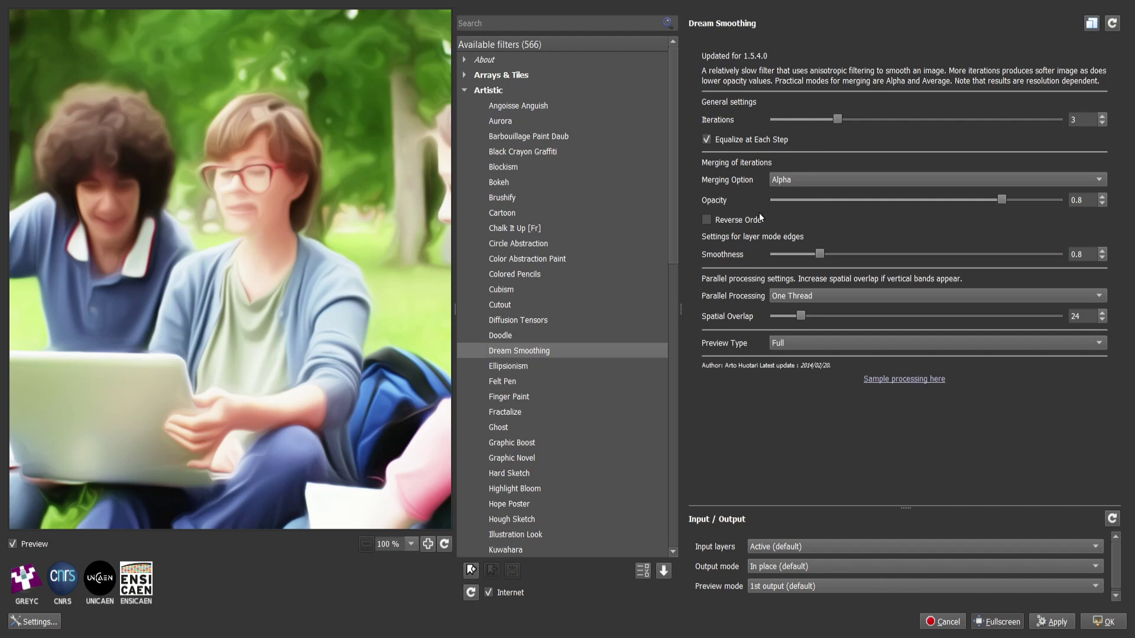
Toggle Dream Smoothing's Reverse Order on and off and lower Iterations to 2.
click(737, 220)
click(729, 220)
click(1103, 123)
Preview Ellipsionism, Felt Pen, Finger Paint and Fractalize on the photo.
click(551, 366)
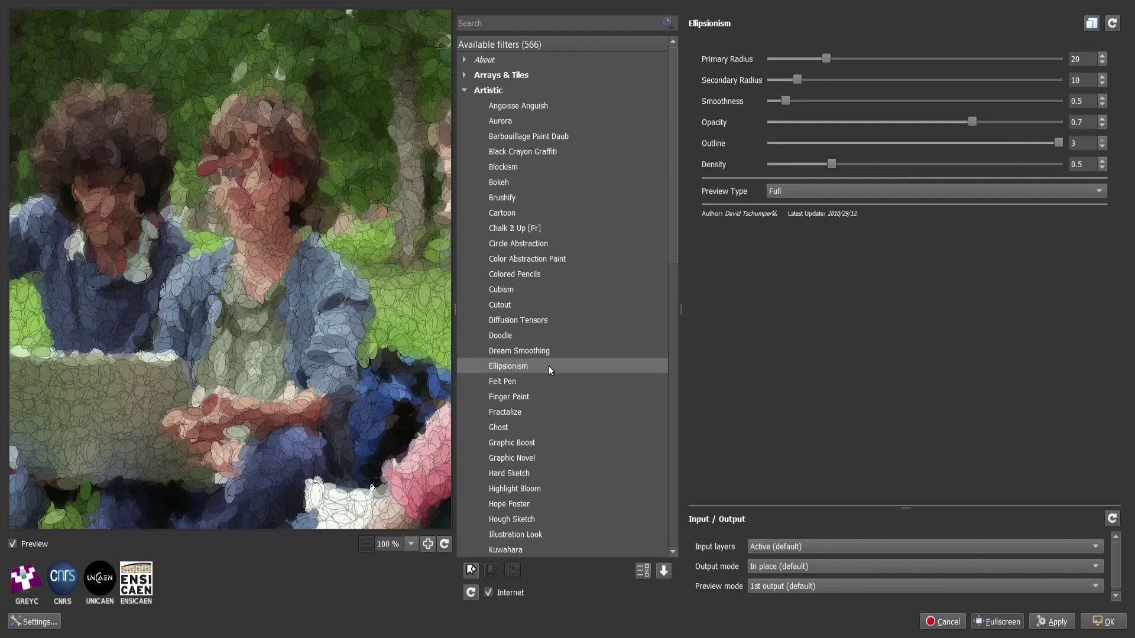
click(530, 381)
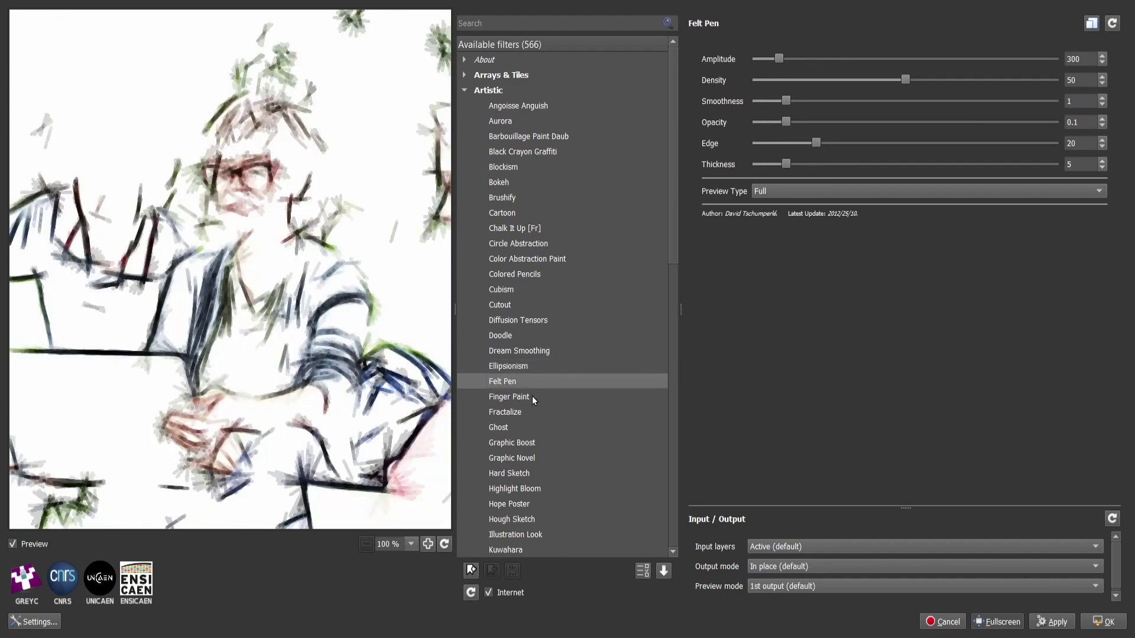
click(532, 395)
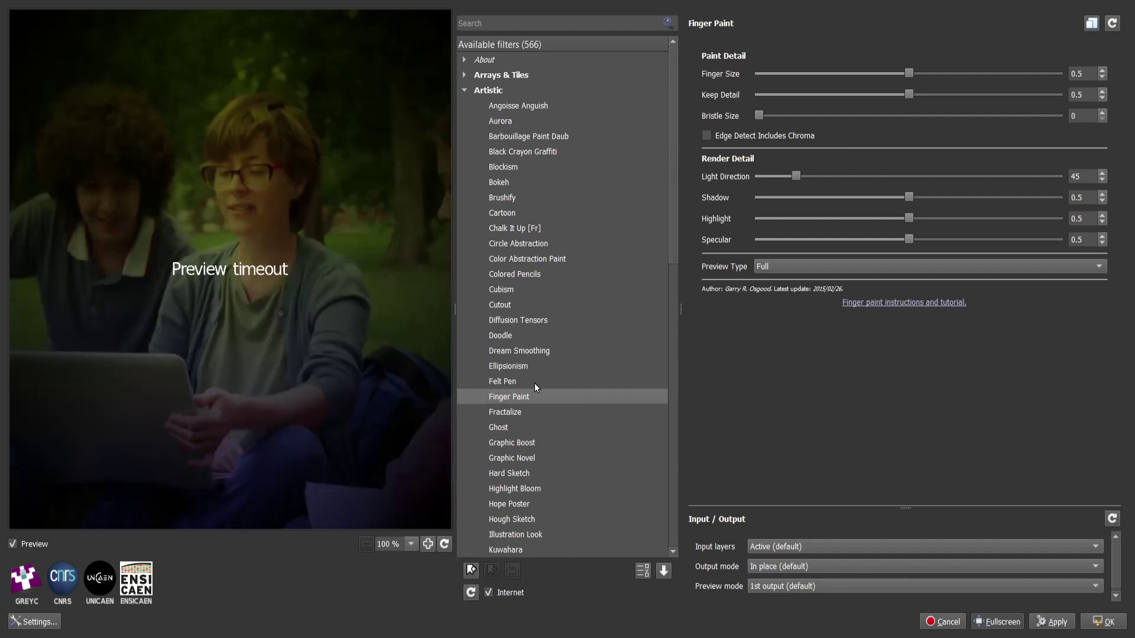
click(526, 410)
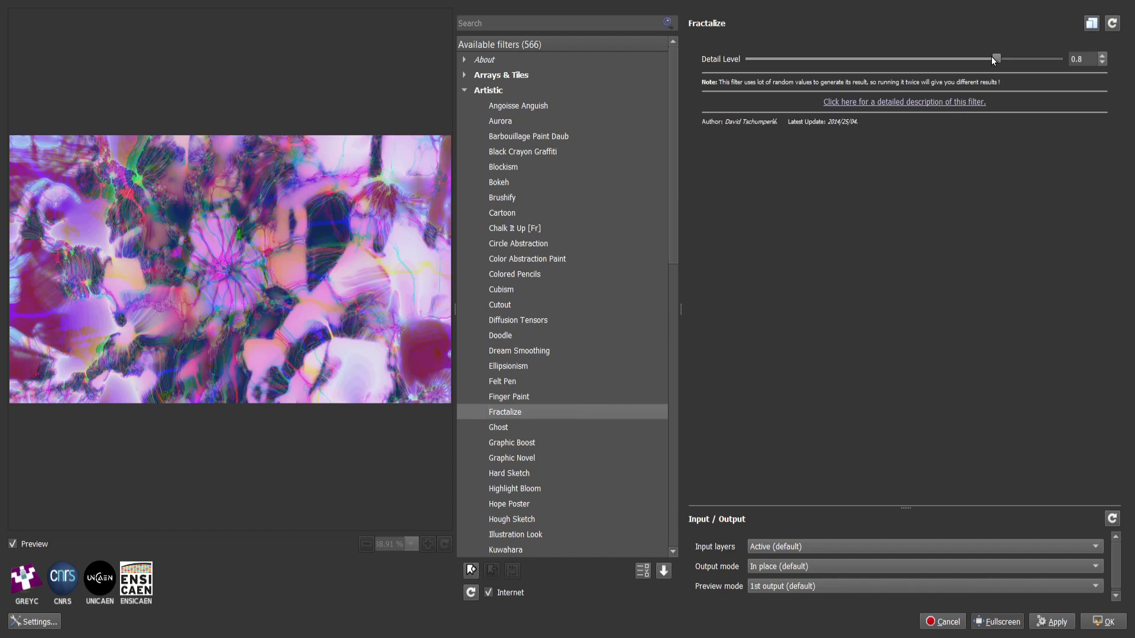
Drop Fractalize Detail Level to 0.585, toggle Ghost's Invert on and off, then preview Graphic Boost.
drag(995, 59, 927, 59)
click(498, 427)
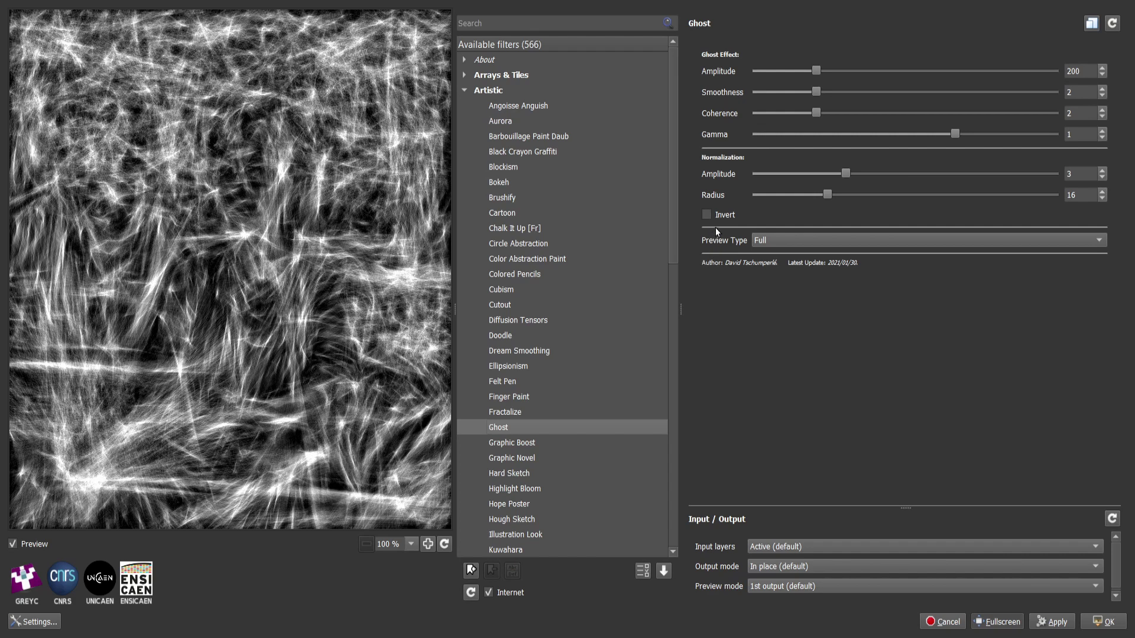
click(707, 214)
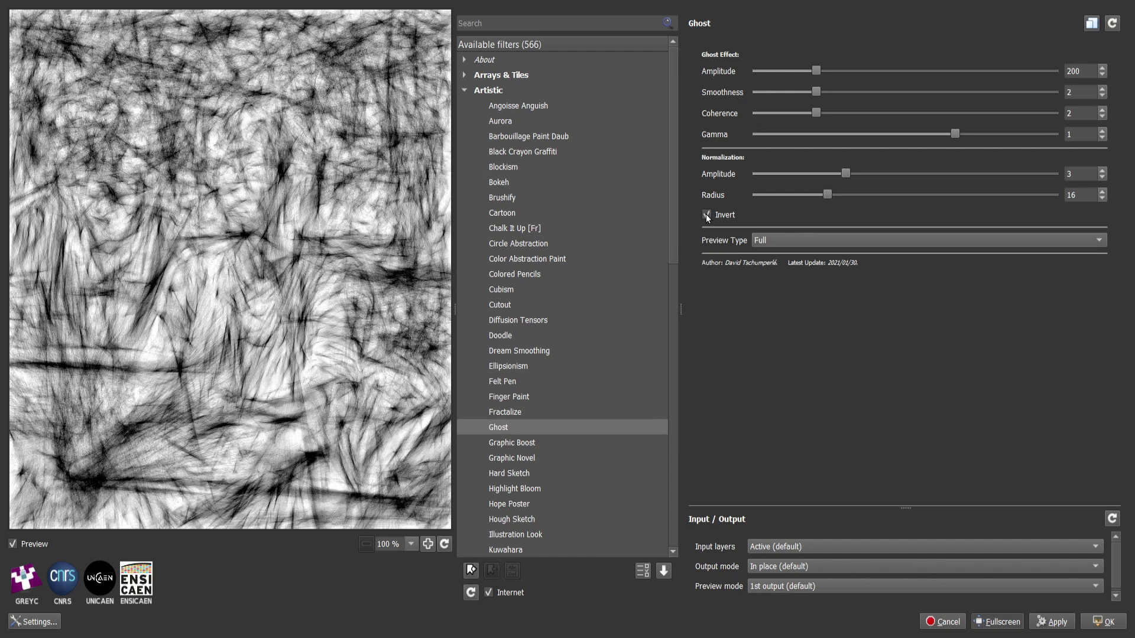
click(707, 214)
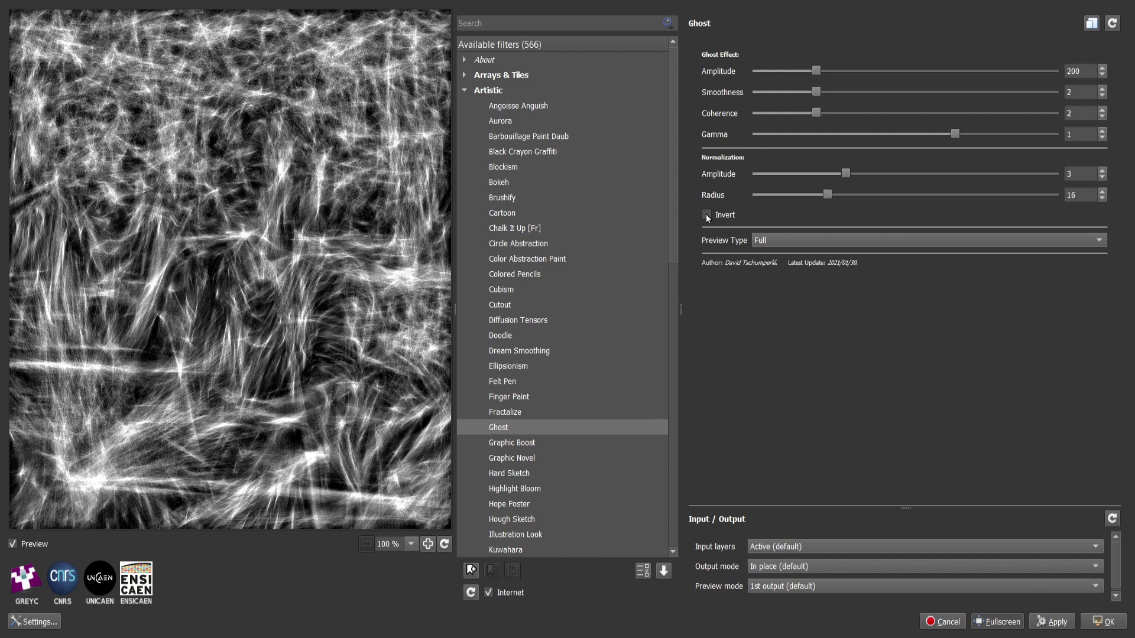
click(559, 440)
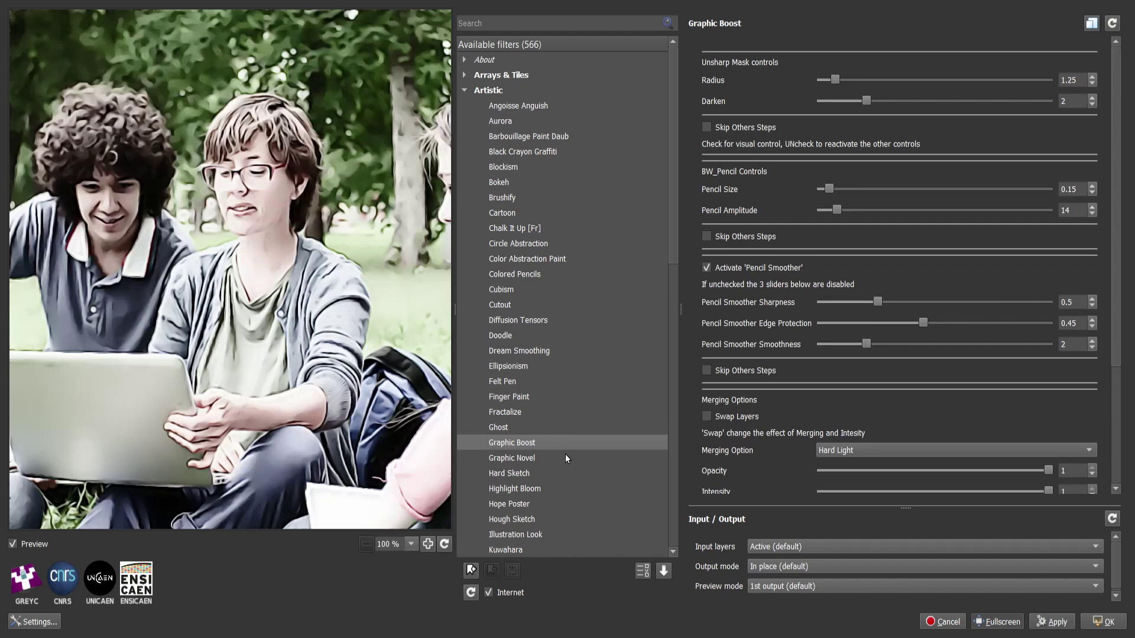
Preview Graphic Novel, Hard Sketch and Highlight Bloom, raising Highlight Bloom's details strength.
click(562, 458)
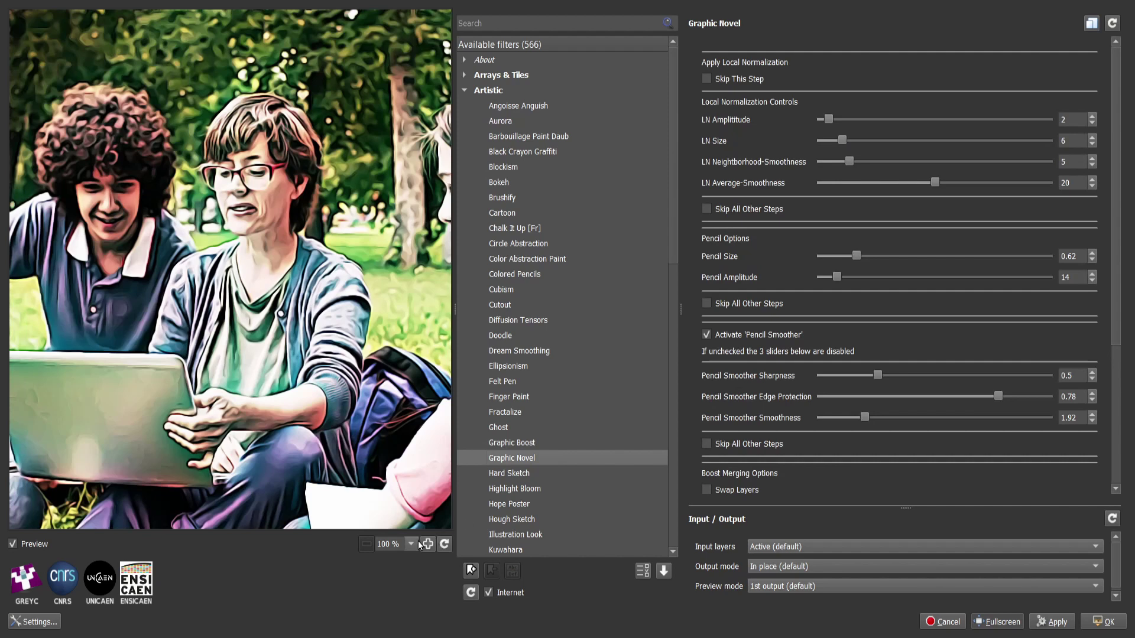
click(546, 471)
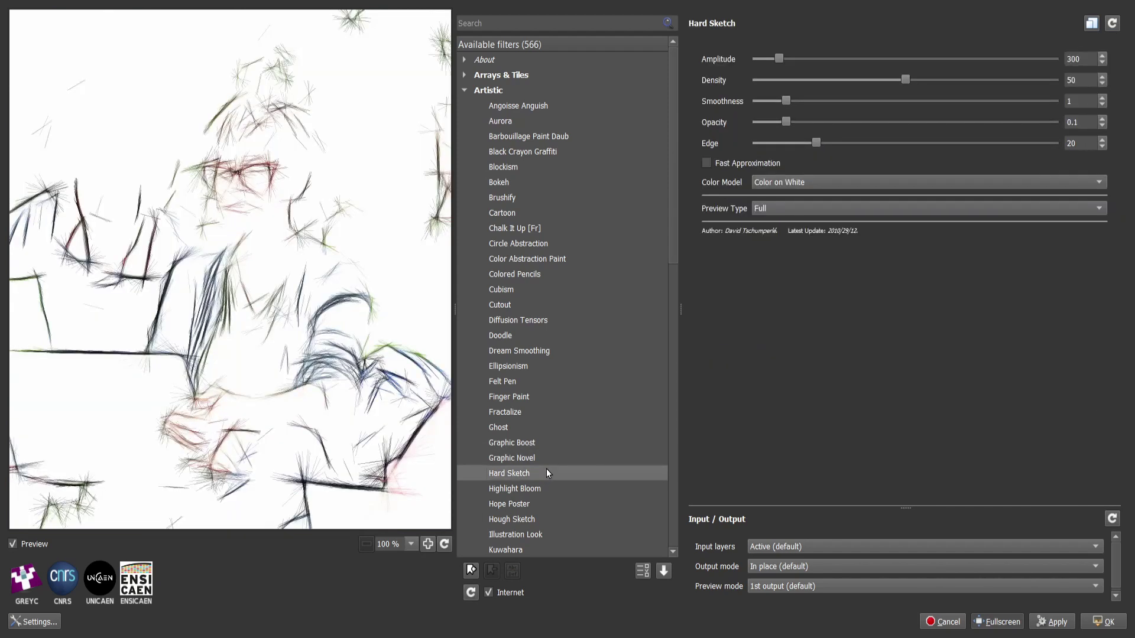
click(557, 489)
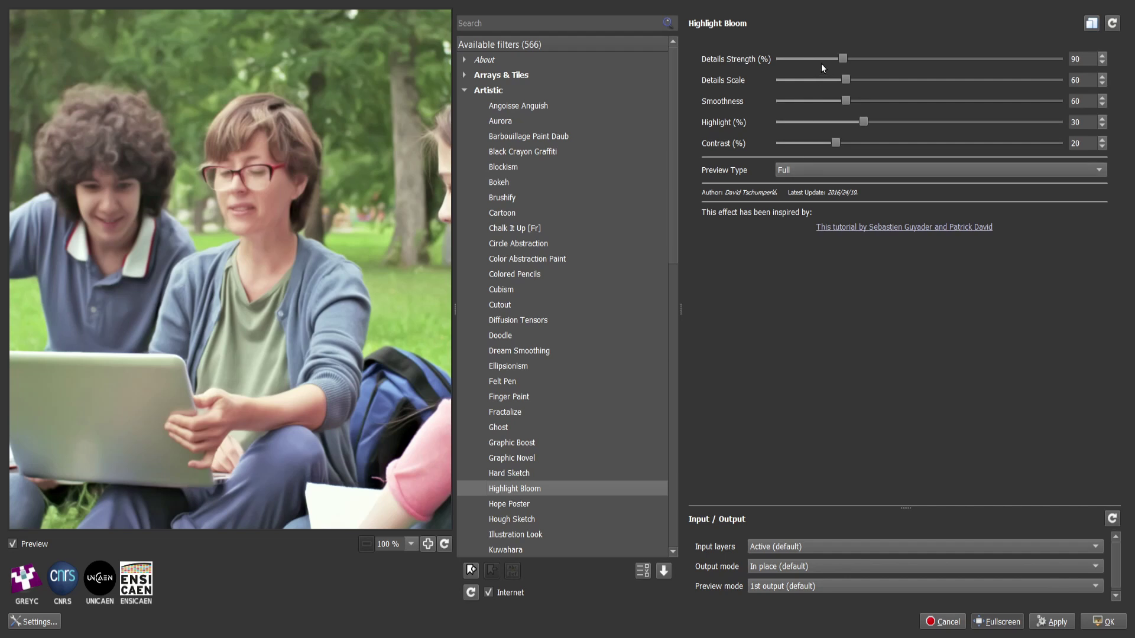
drag(843, 57, 920, 58)
Preview Hope Poster with its Gamma set to 0.18.
click(530, 504)
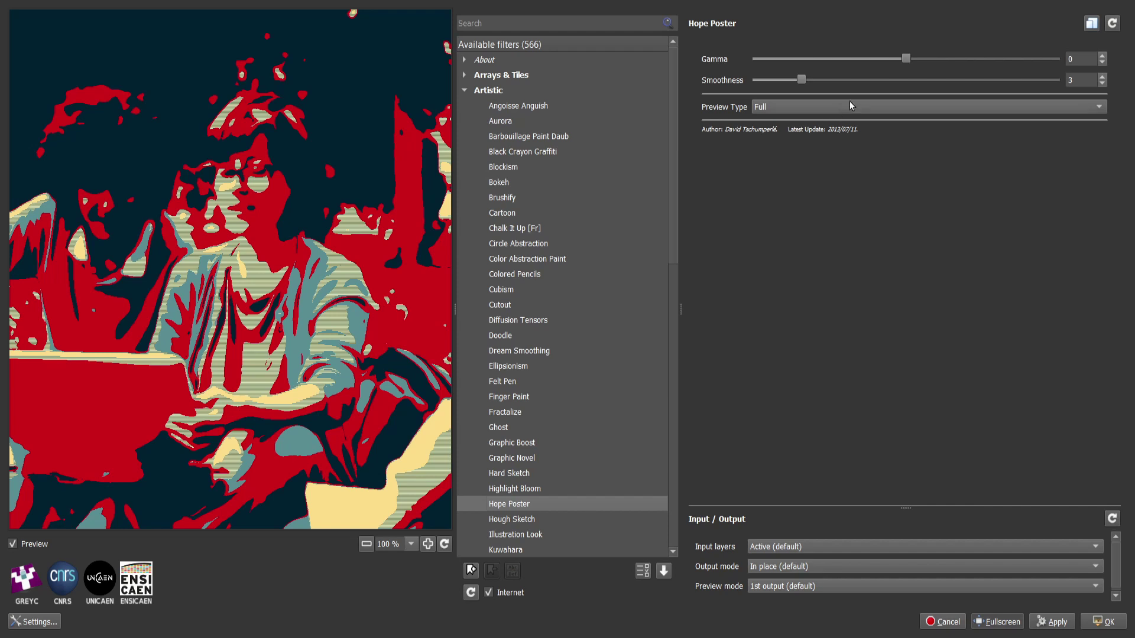
click(856, 59)
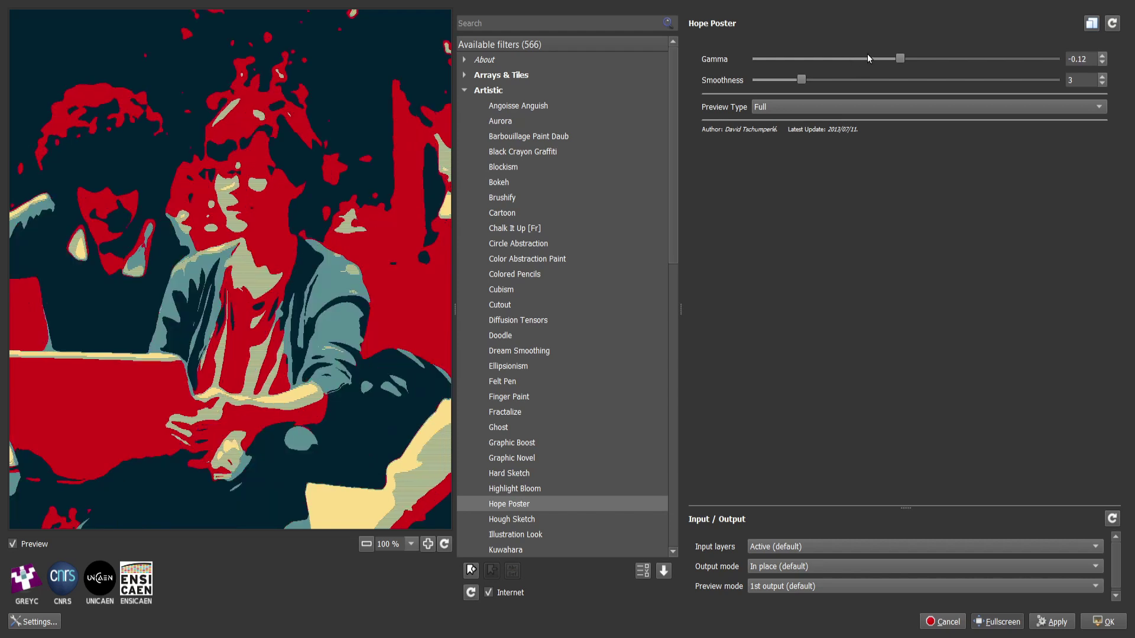
click(971, 60)
click(971, 60)
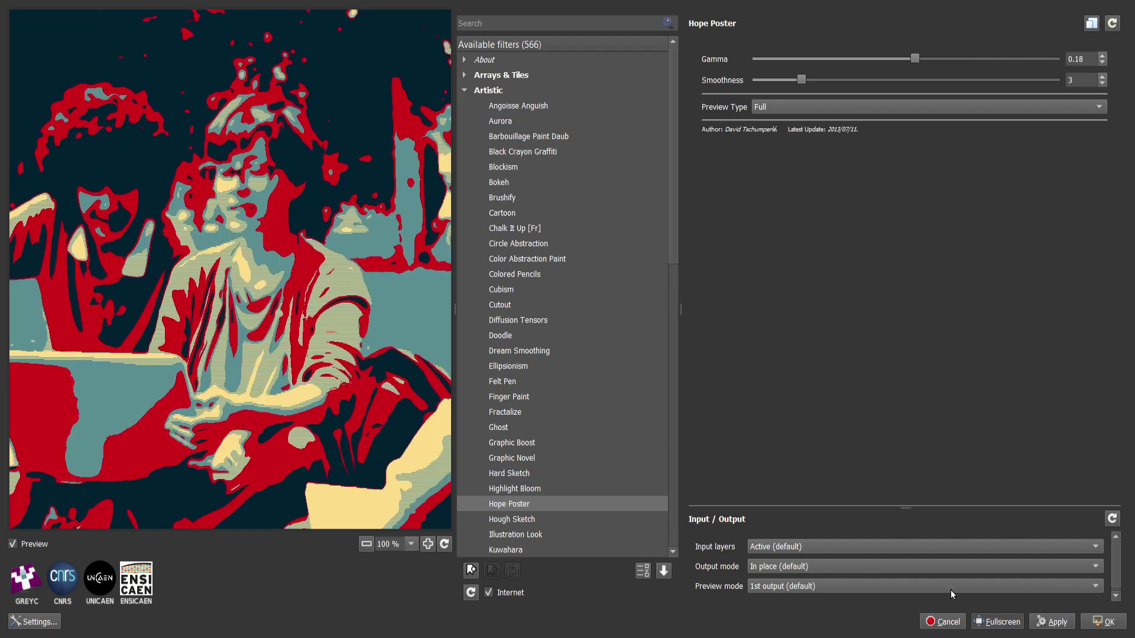
Switch the laptop to best performance power mode, then preview Hough Sketch and Illustration Look.
click(1067, 536)
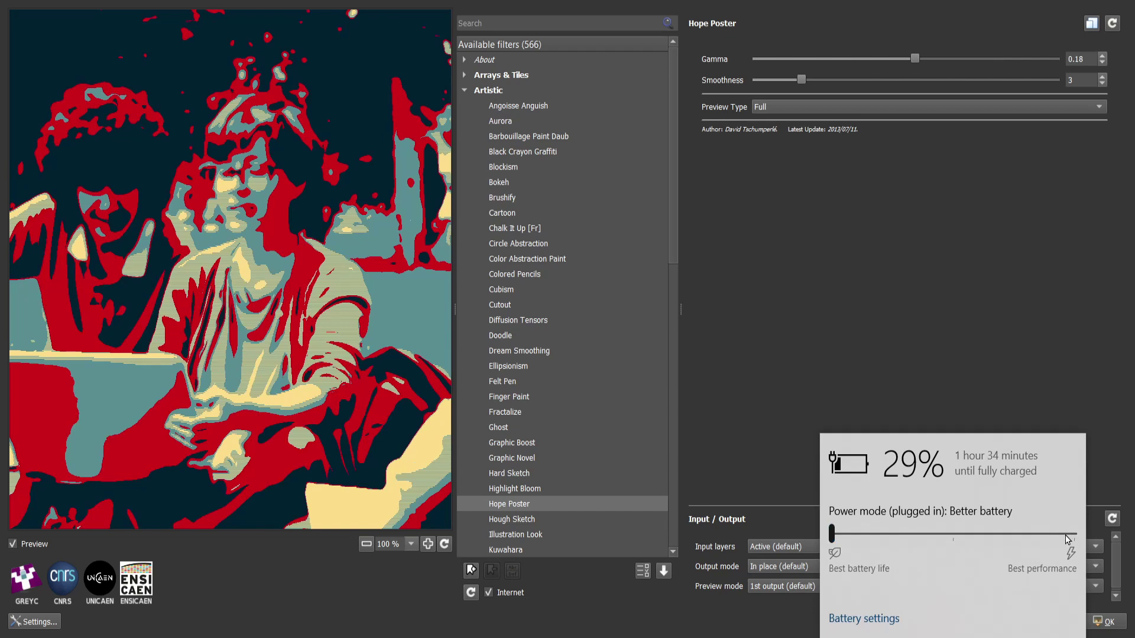
click(842, 389)
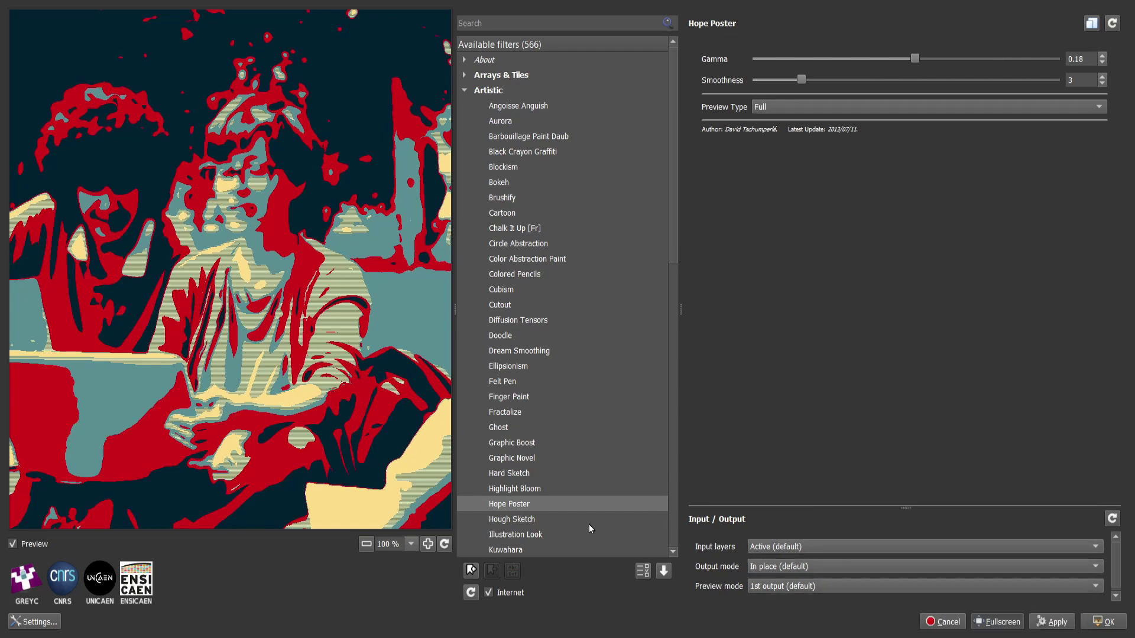
click(556, 522)
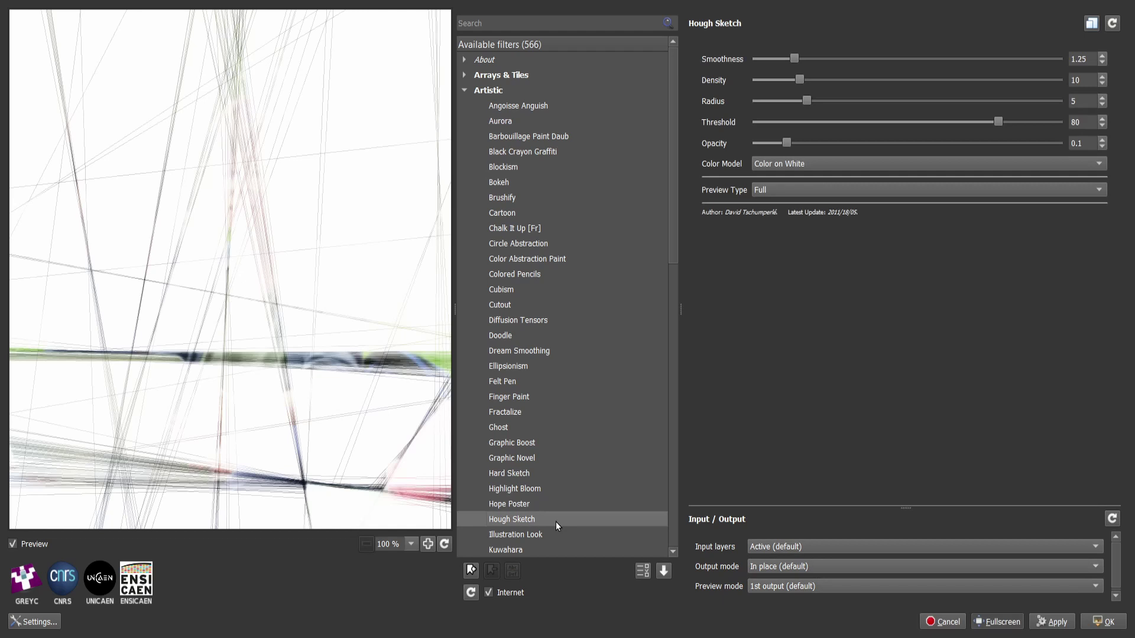
click(559, 533)
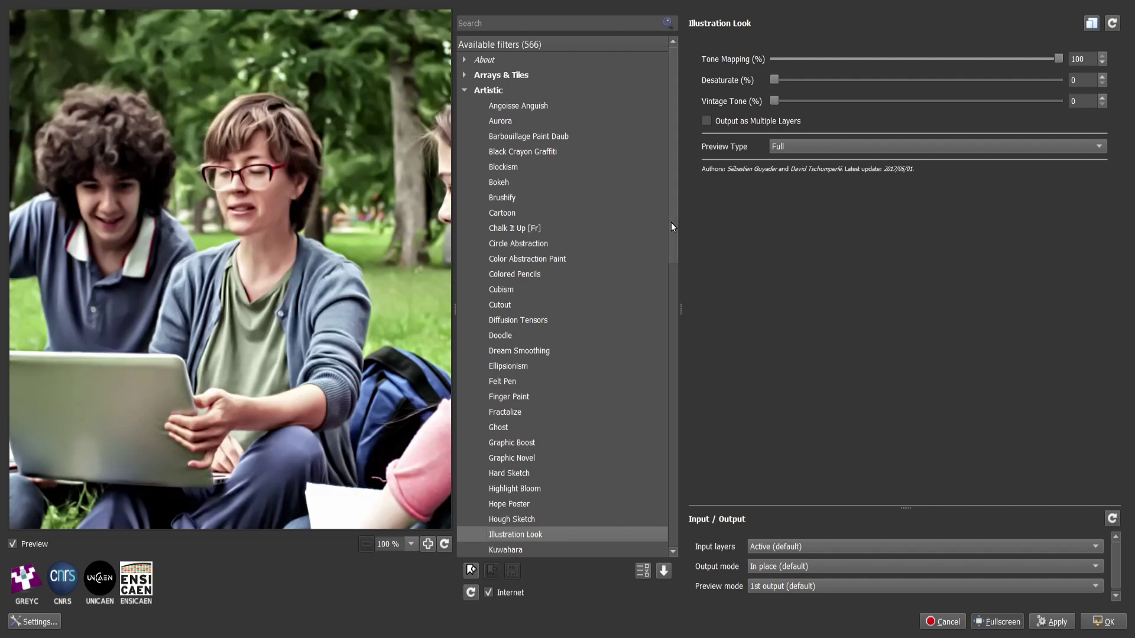
Preview the Kuwahara, Linify and Lylejk's Painting filters on the photo.
drag(671, 224, 673, 324)
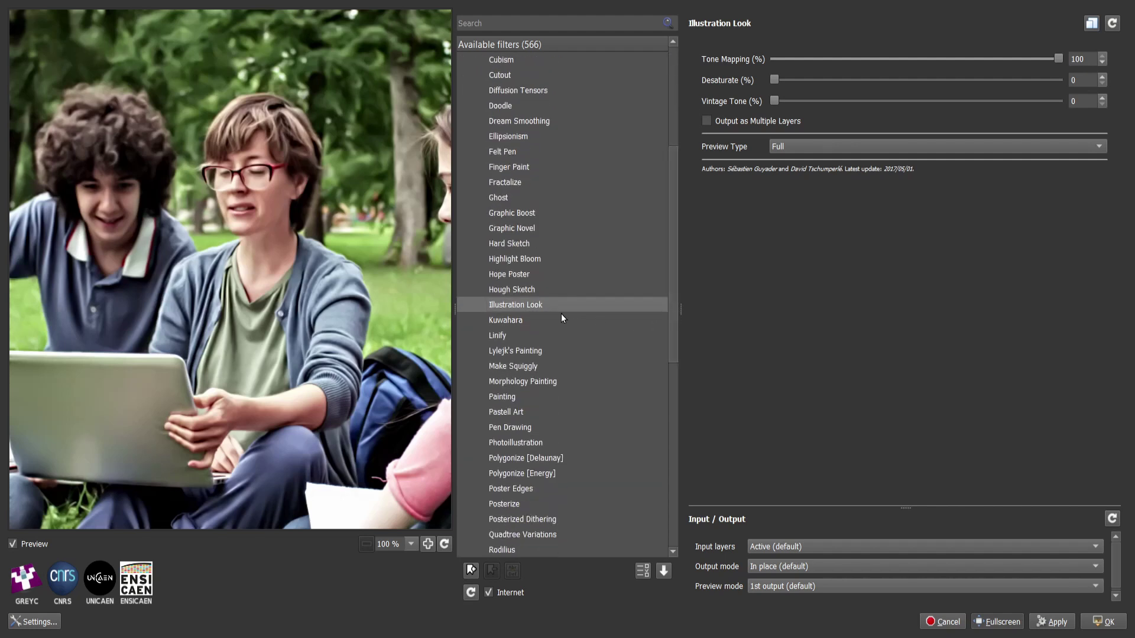
click(550, 320)
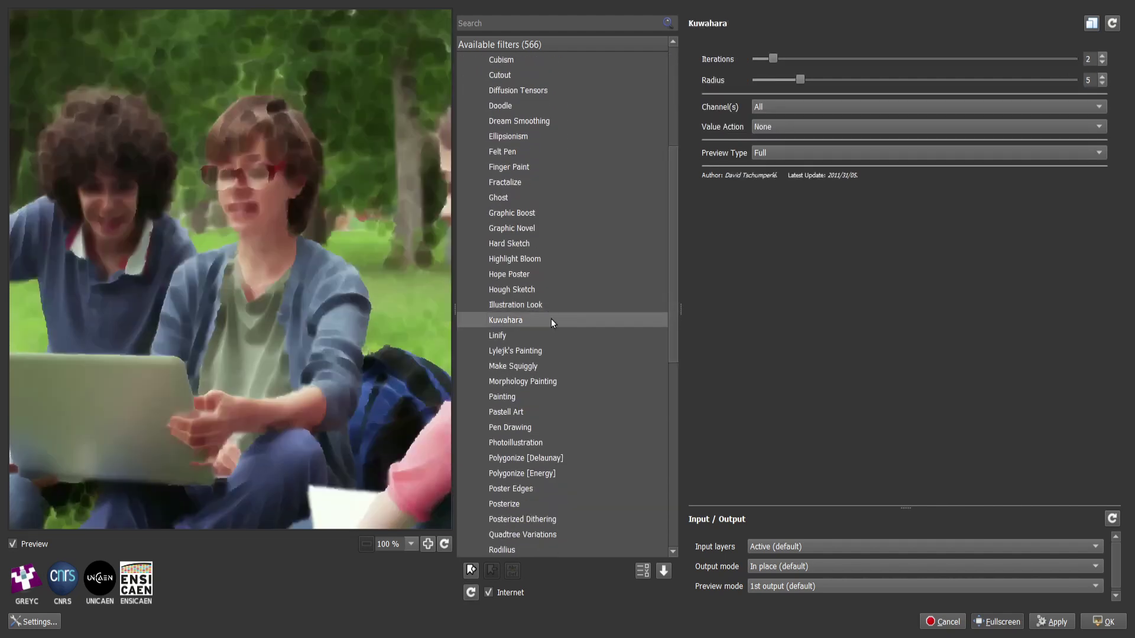
click(585, 336)
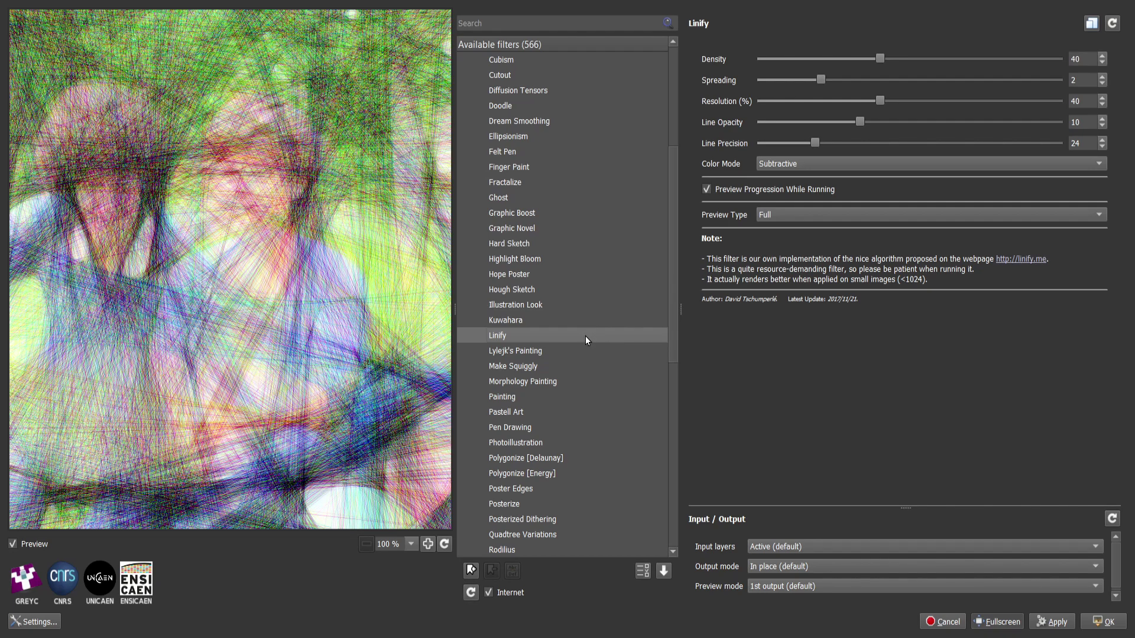
click(563, 351)
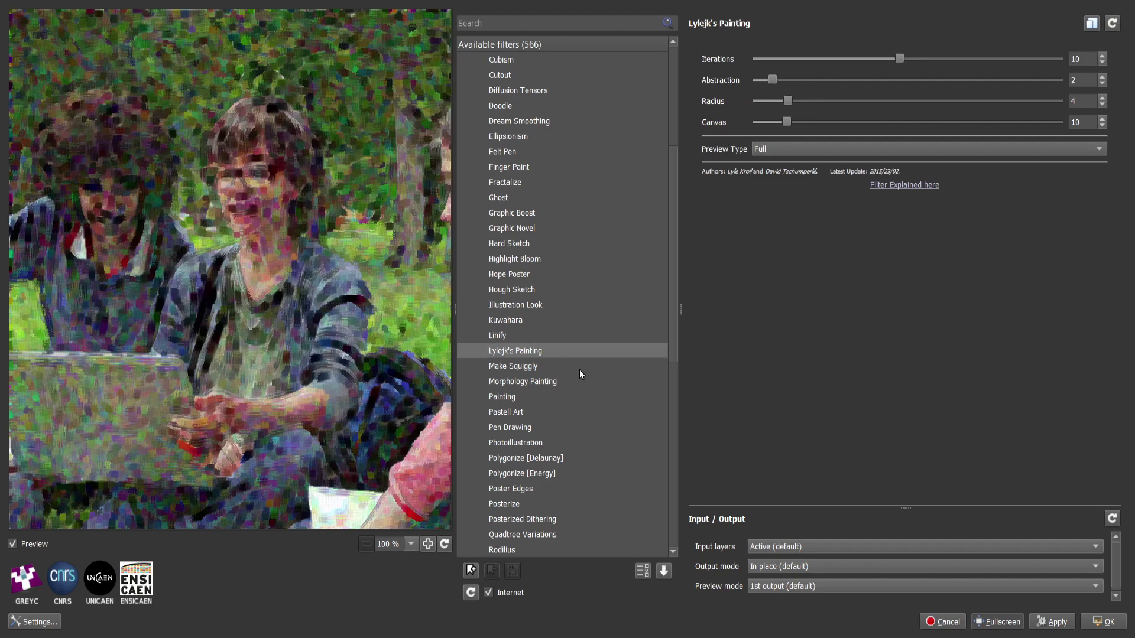
Preview Make Squiggly with spread noise 0.9, then Morphology Painting.
click(579, 370)
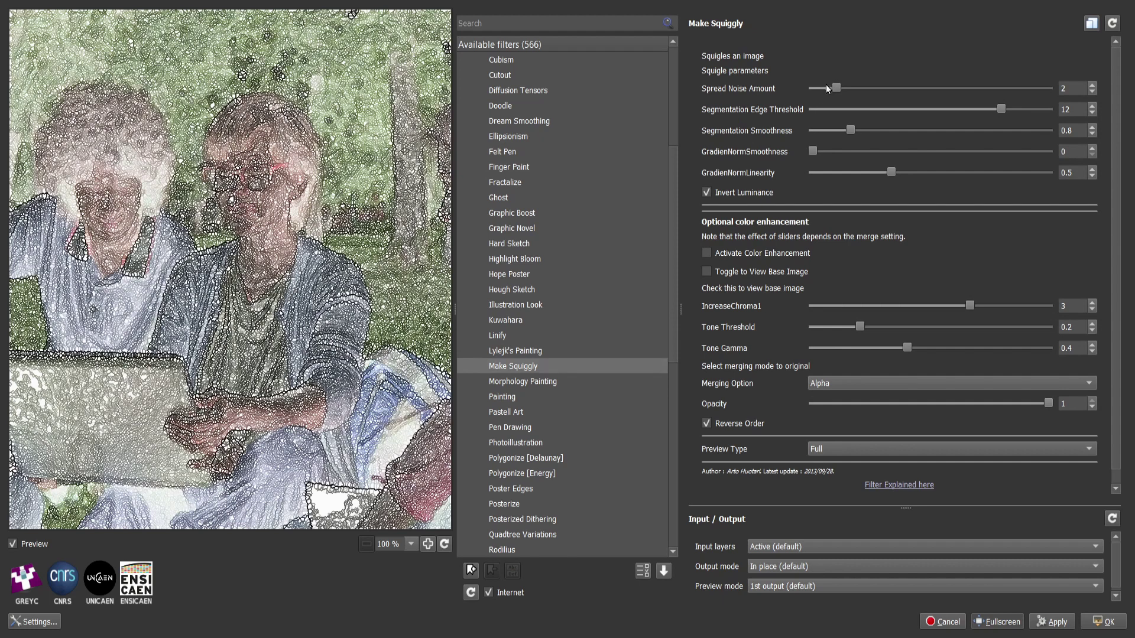
drag(833, 88, 820, 91)
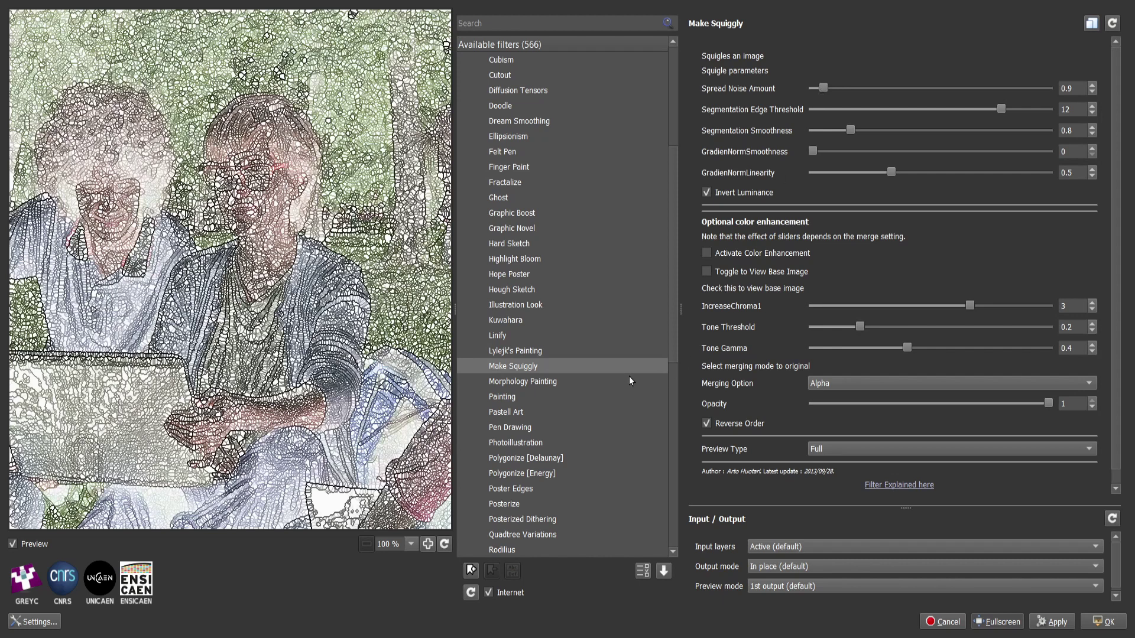
click(587, 380)
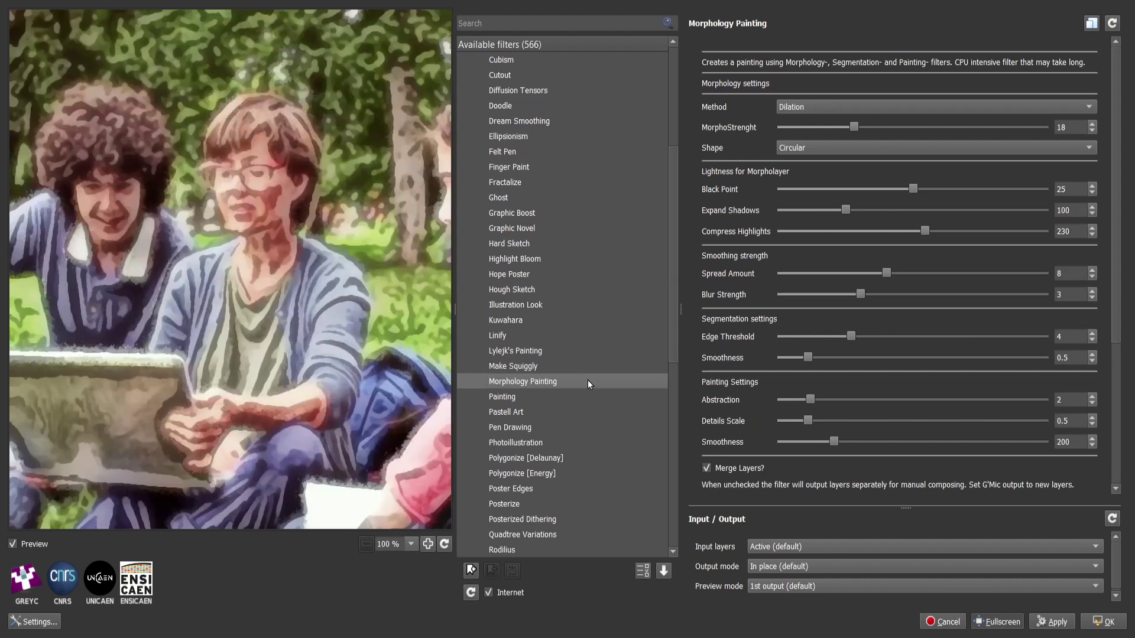
Load the Painting filter's preview, then move down to Pastell Art.
key(Down)
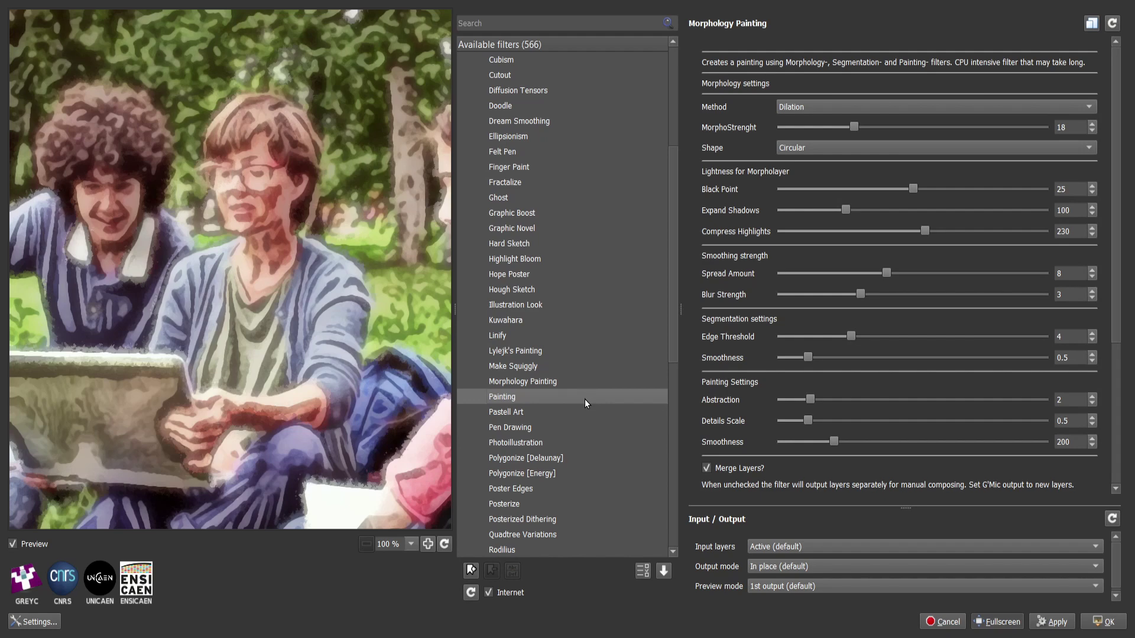
click(585, 400)
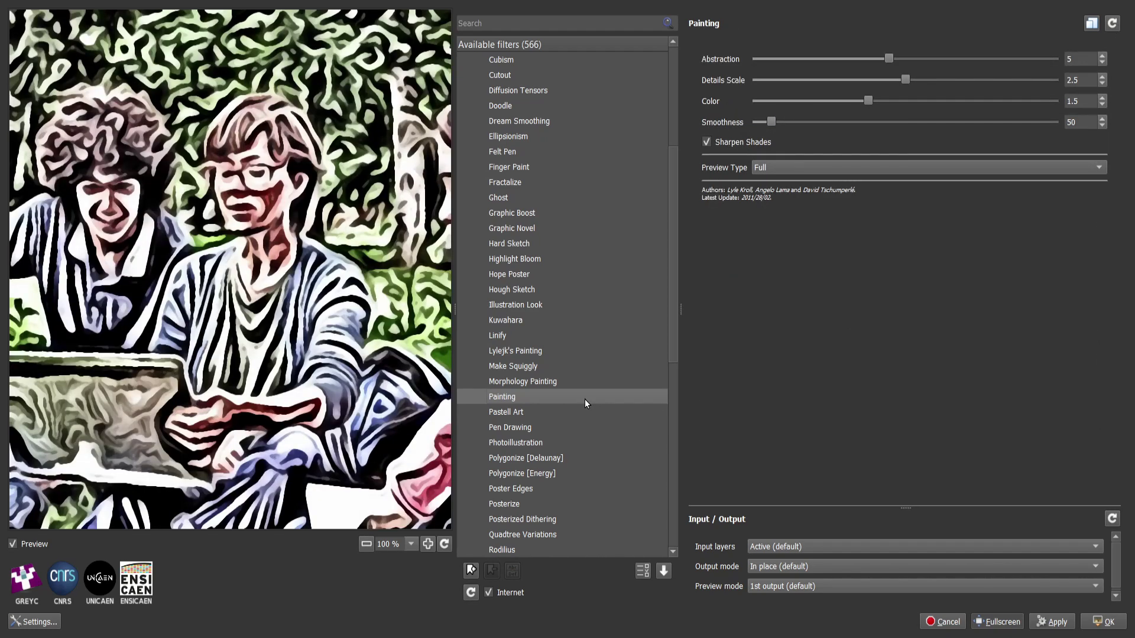
key(Down)
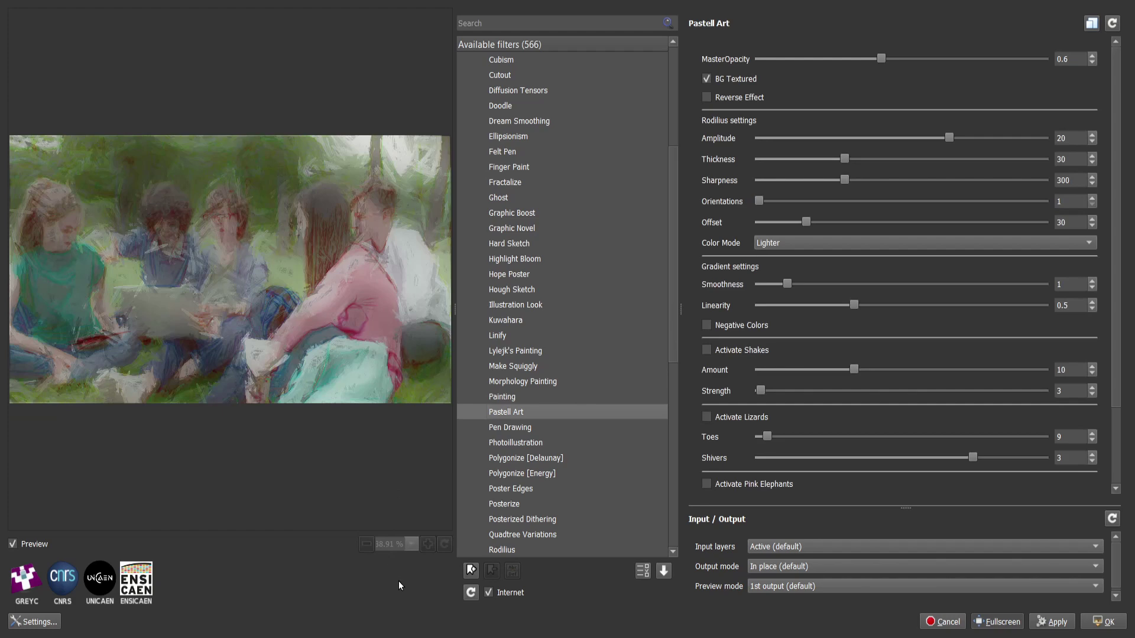
Step through Artistic filters from Pen Drawing to Rodilius, previewing each on the photo.
key(Down)
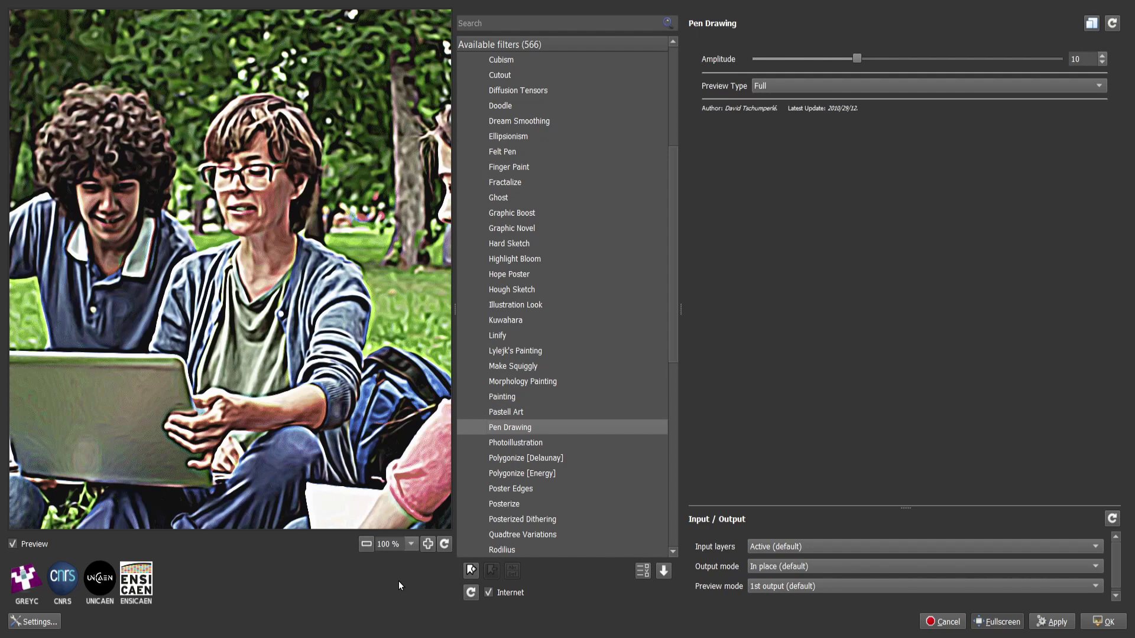
key(Down)
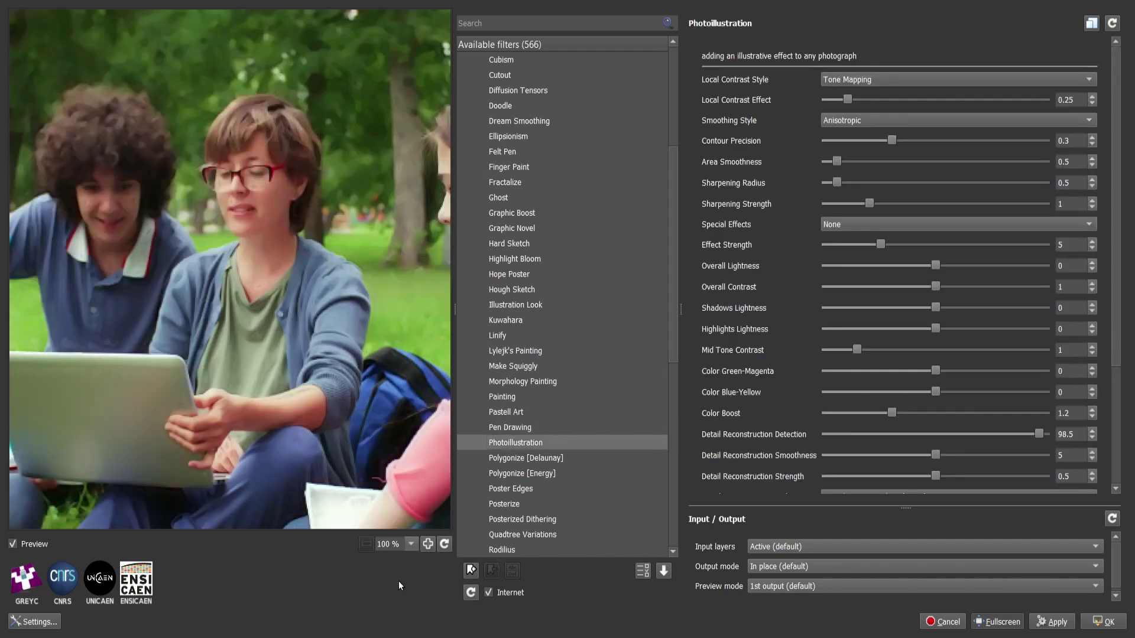
key(Down)
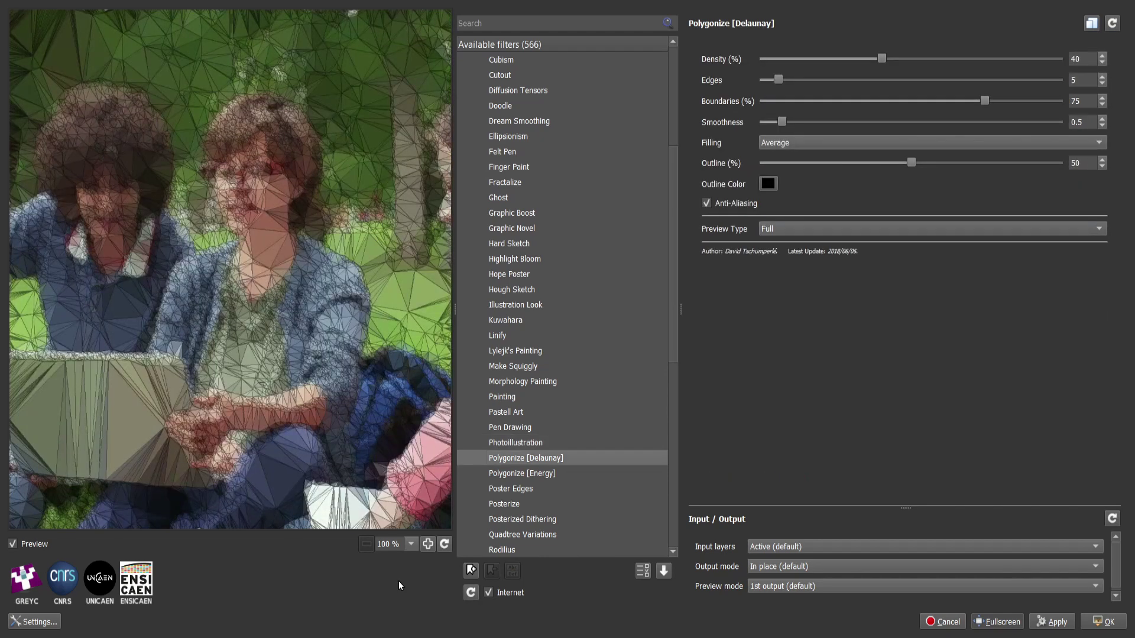
key(Down)
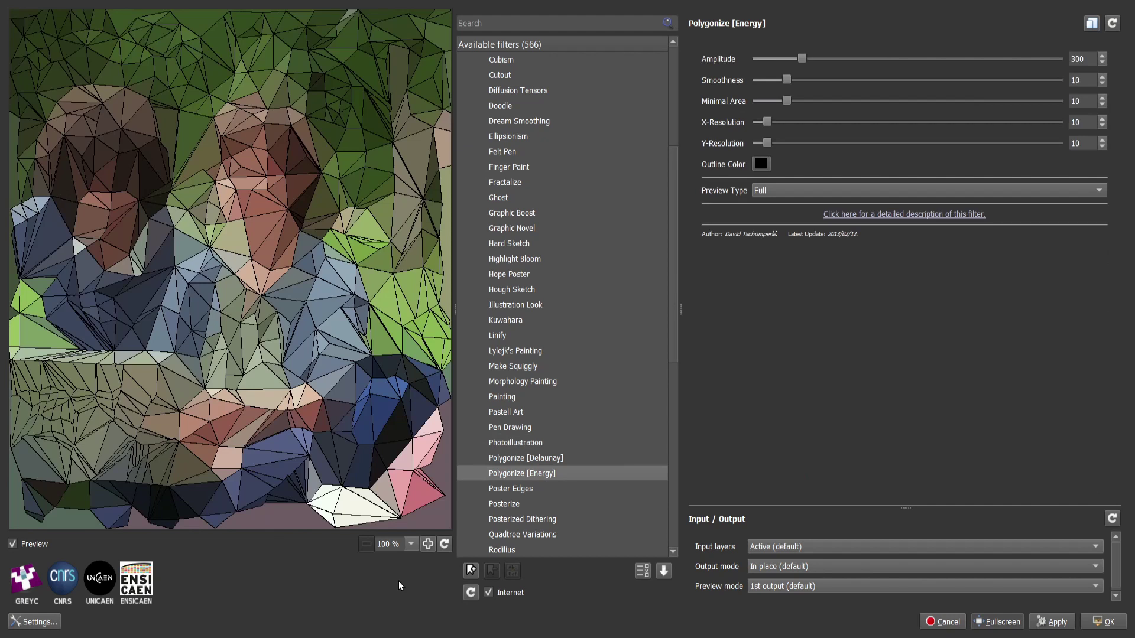
key(Down)
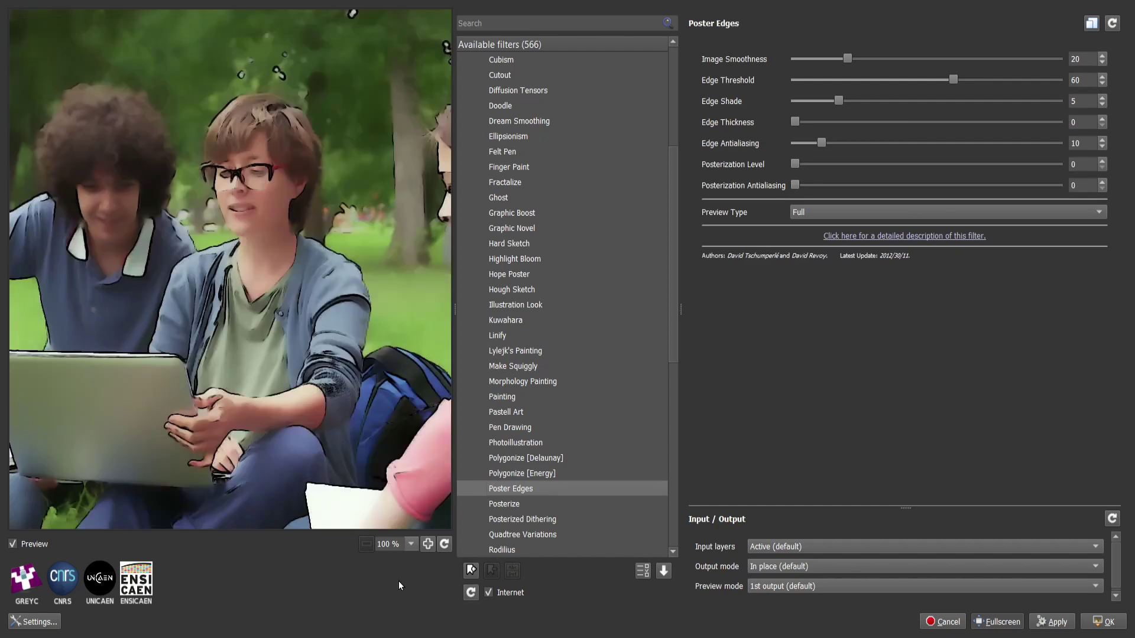
key(Down)
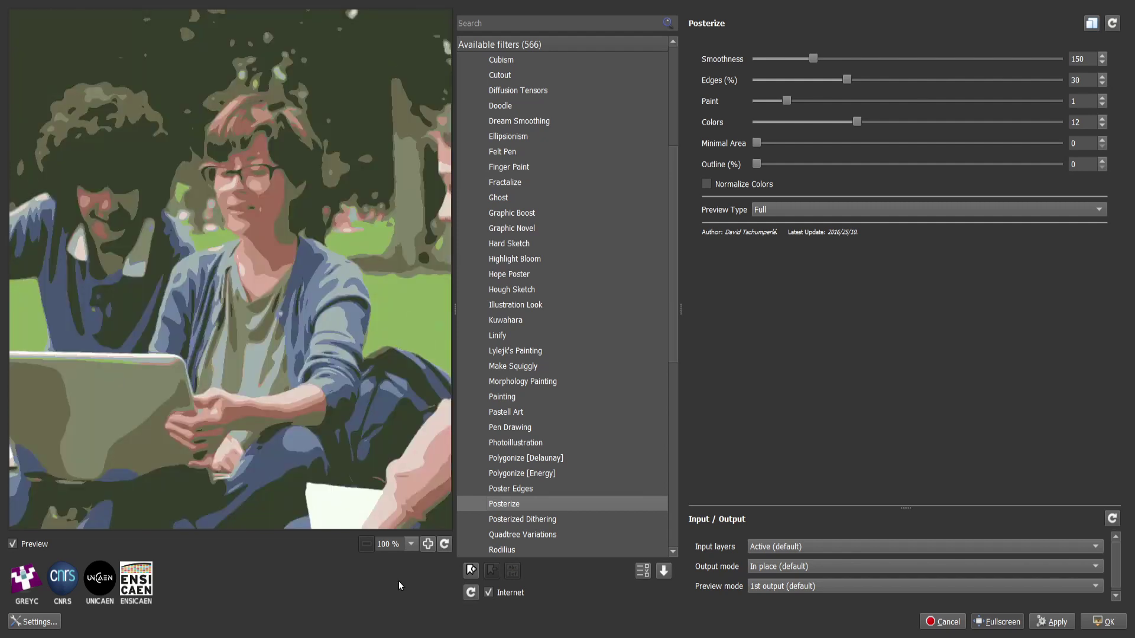
key(Down)
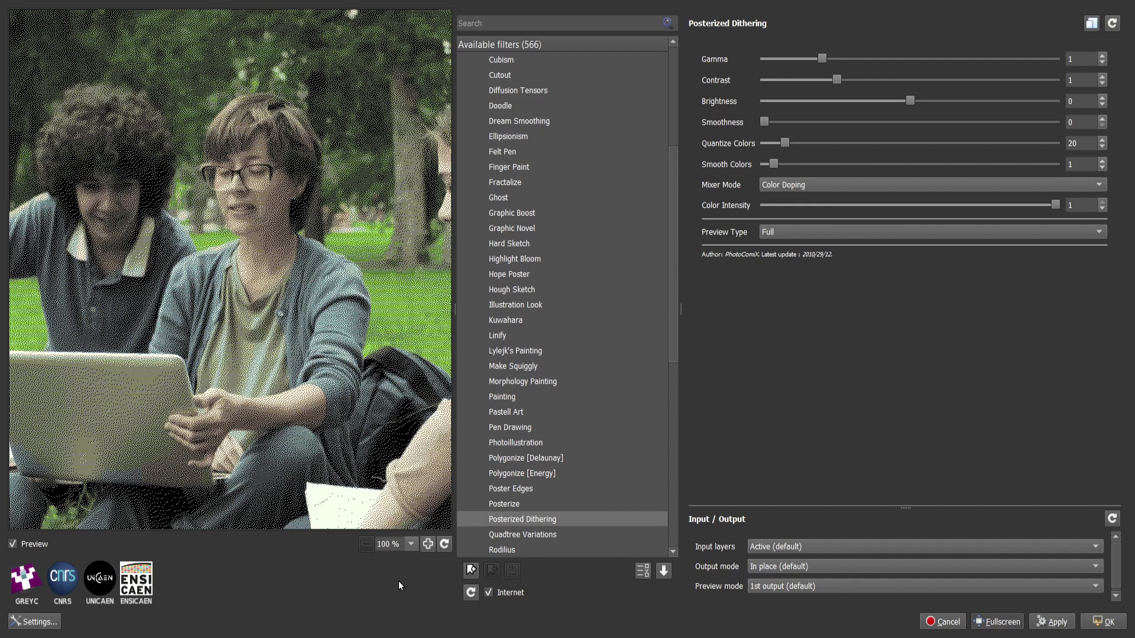
key(Down)
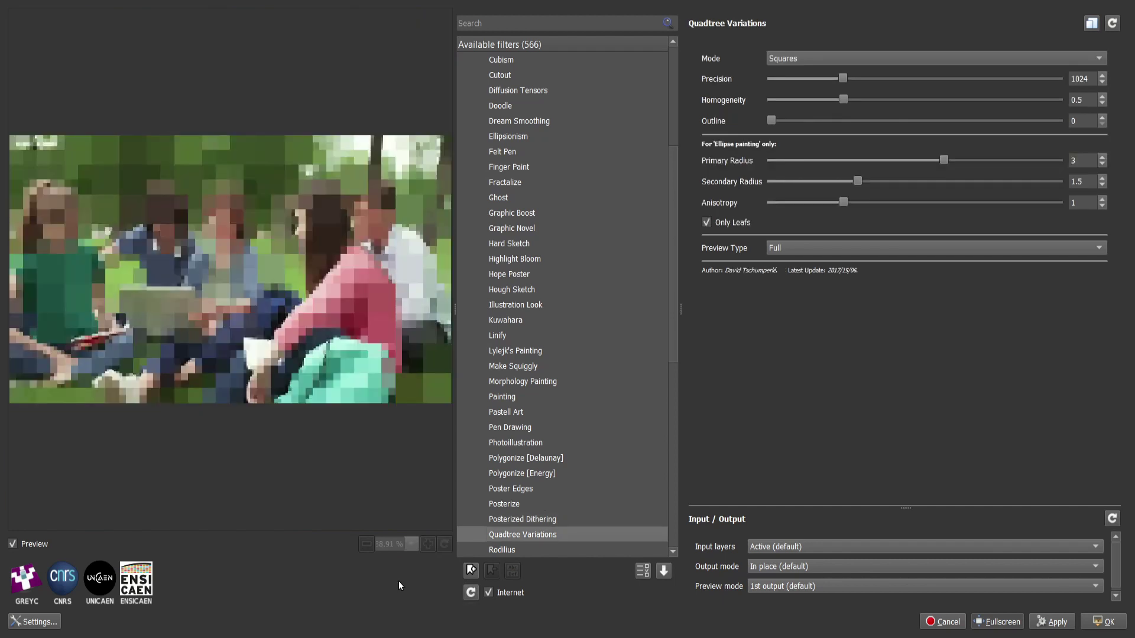
key(Down)
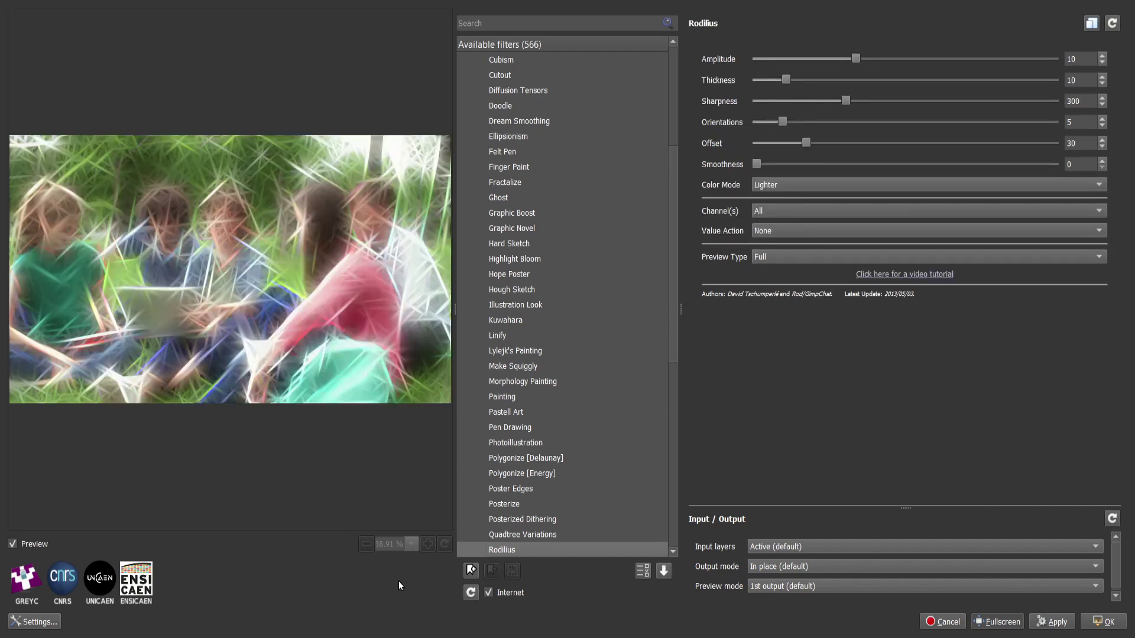
Preview Shapeism with Shape set to Hexagon, comparing against the original photo.
key(Down)
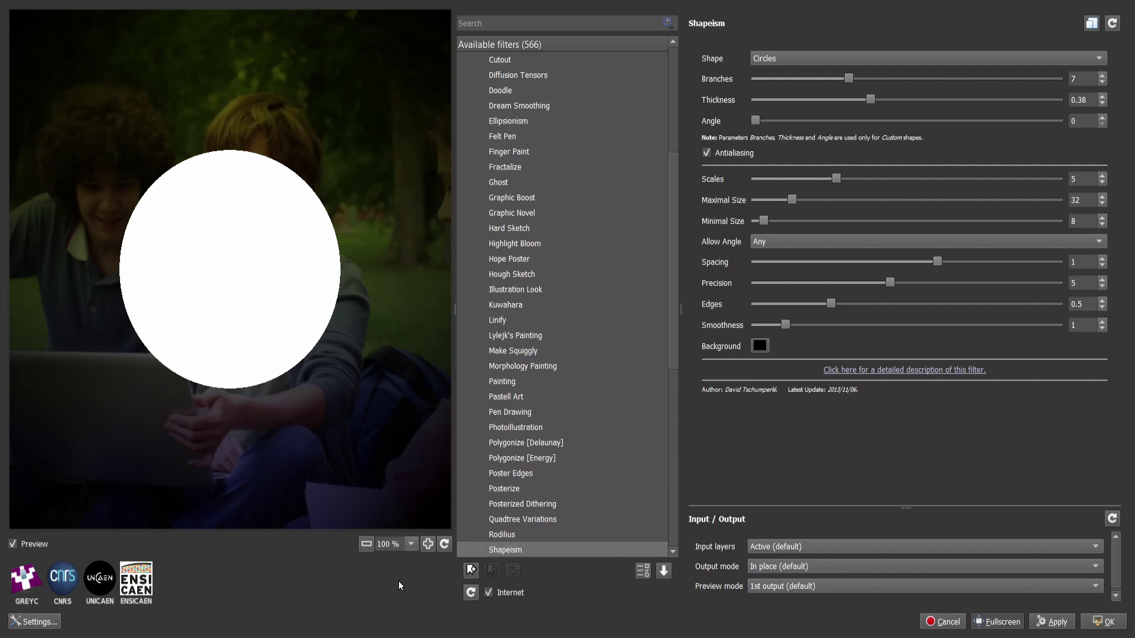
click(843, 62)
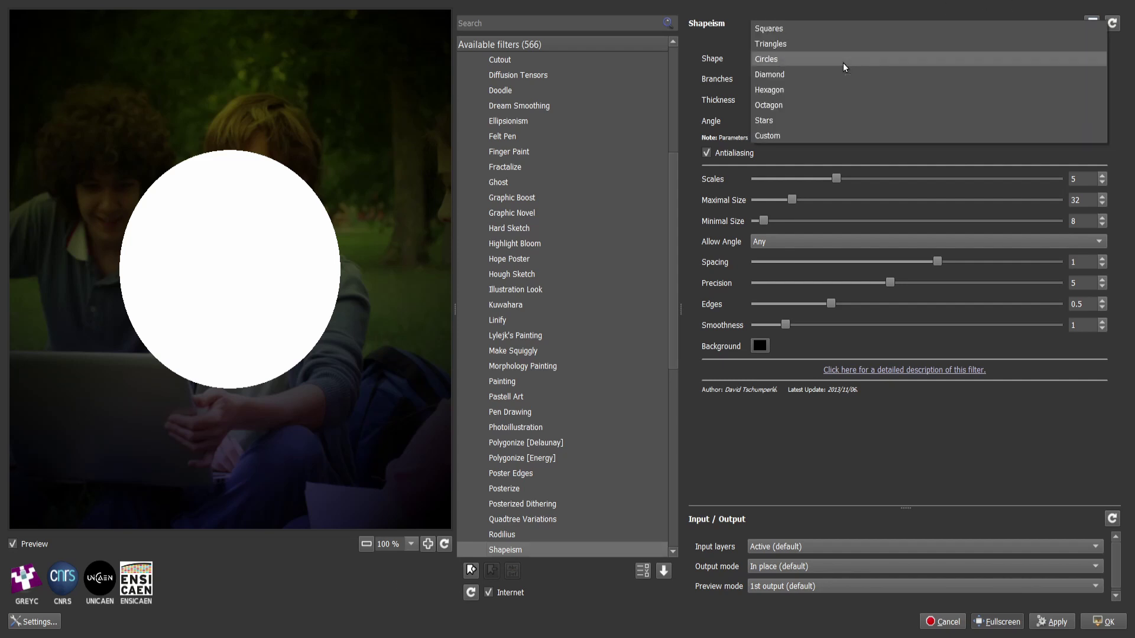
click(786, 89)
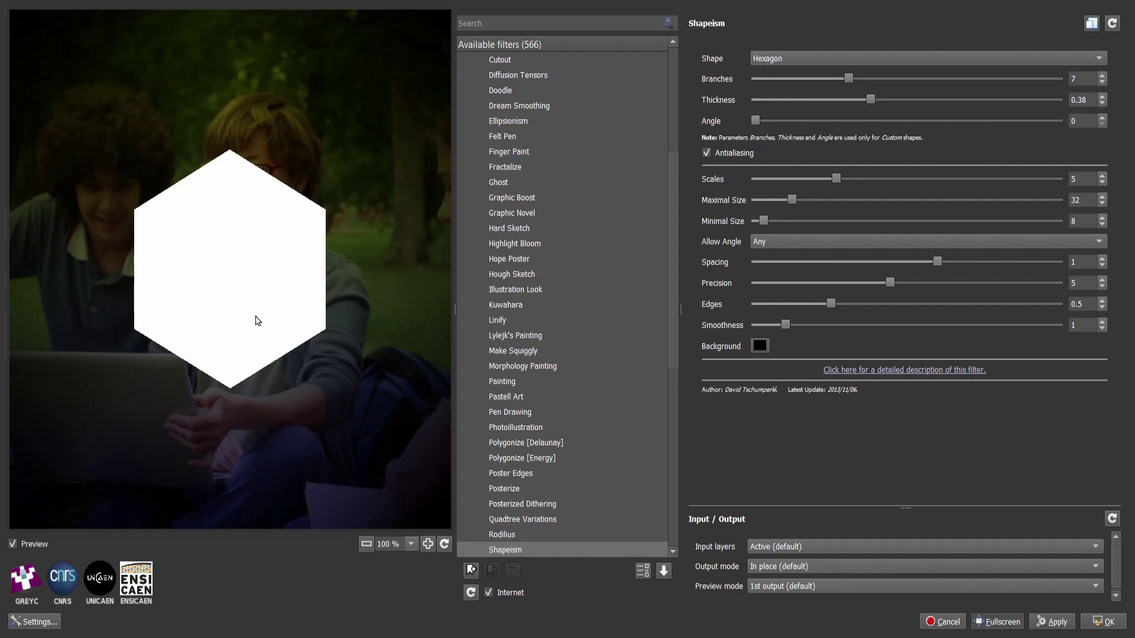
drag(254, 316, 254, 298)
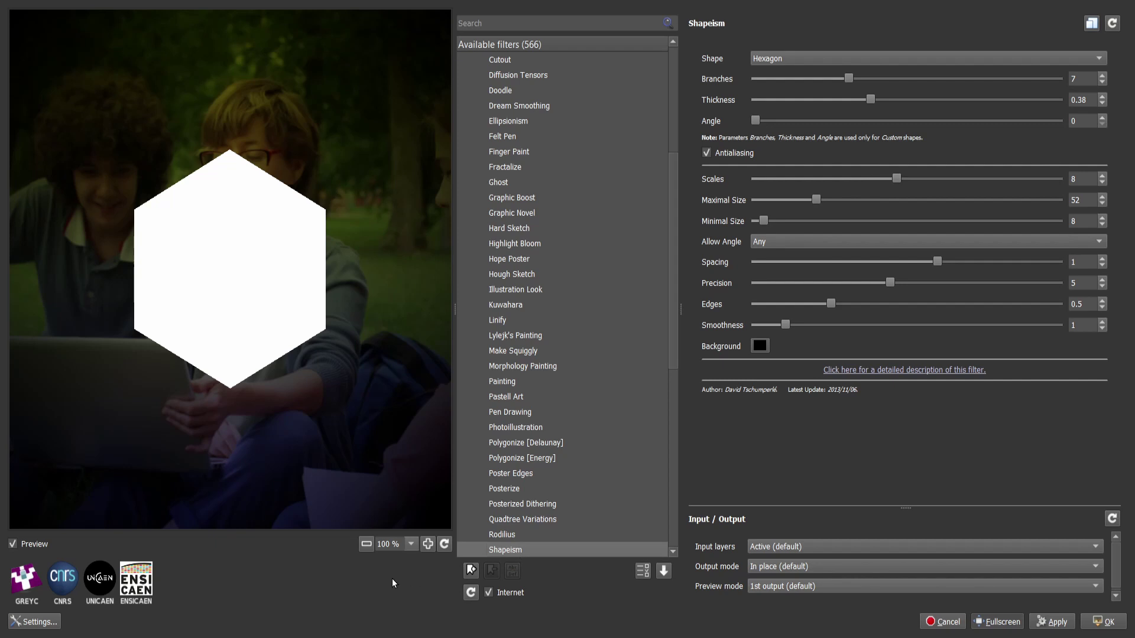
Preview Sharp Abstract through Whirl Drawing, ending on the Black & White category.
key(Down)
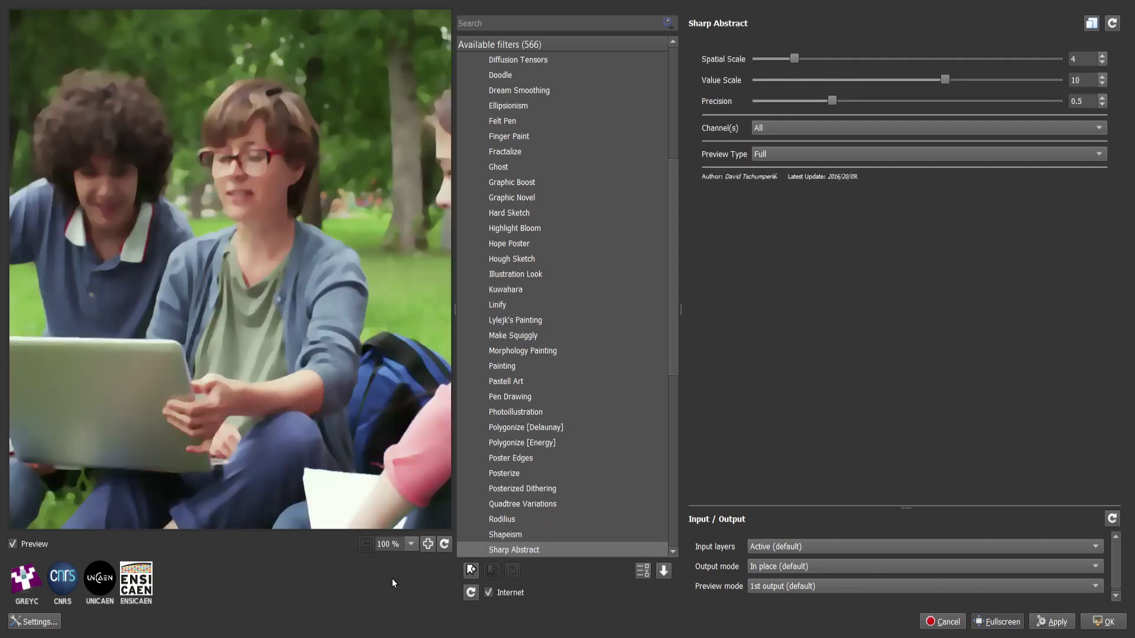
key(Down)
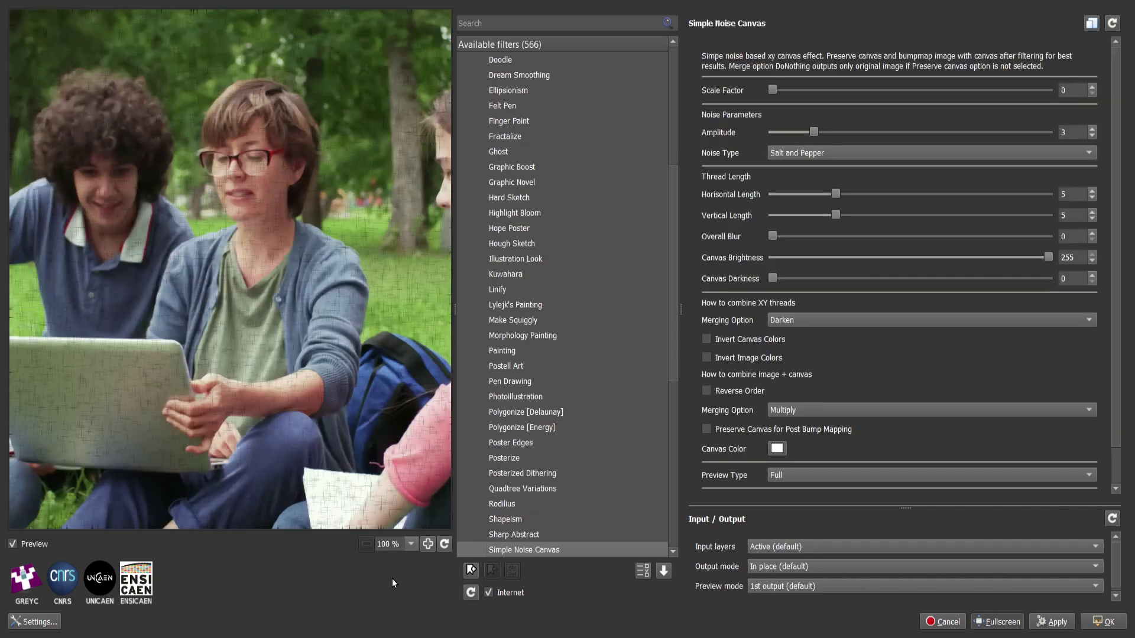
key(Down)
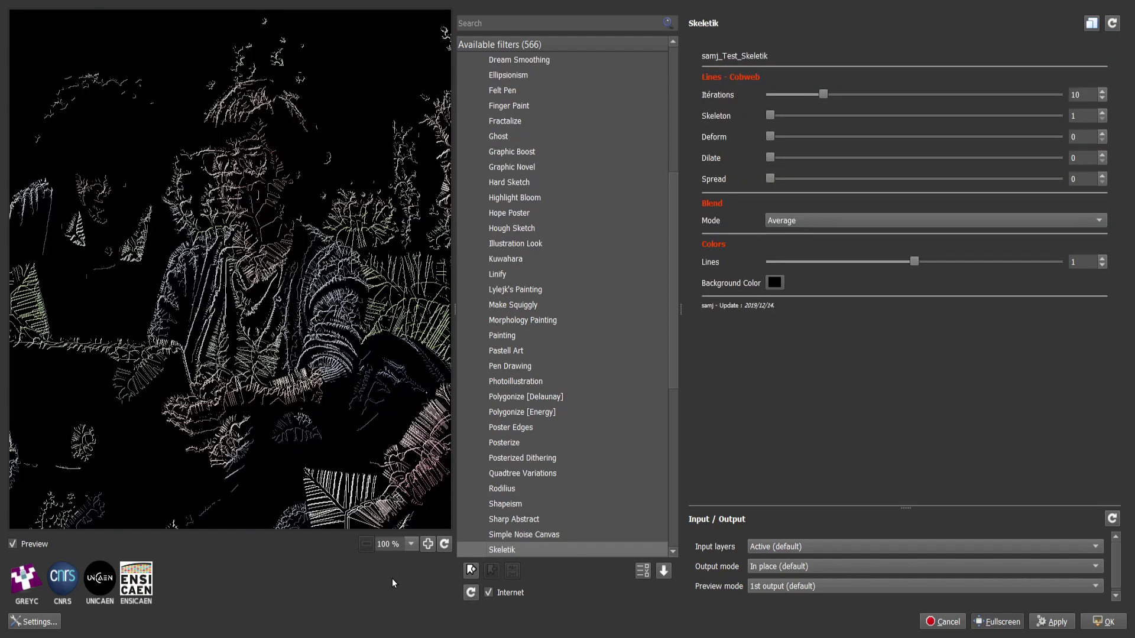
key(Down)
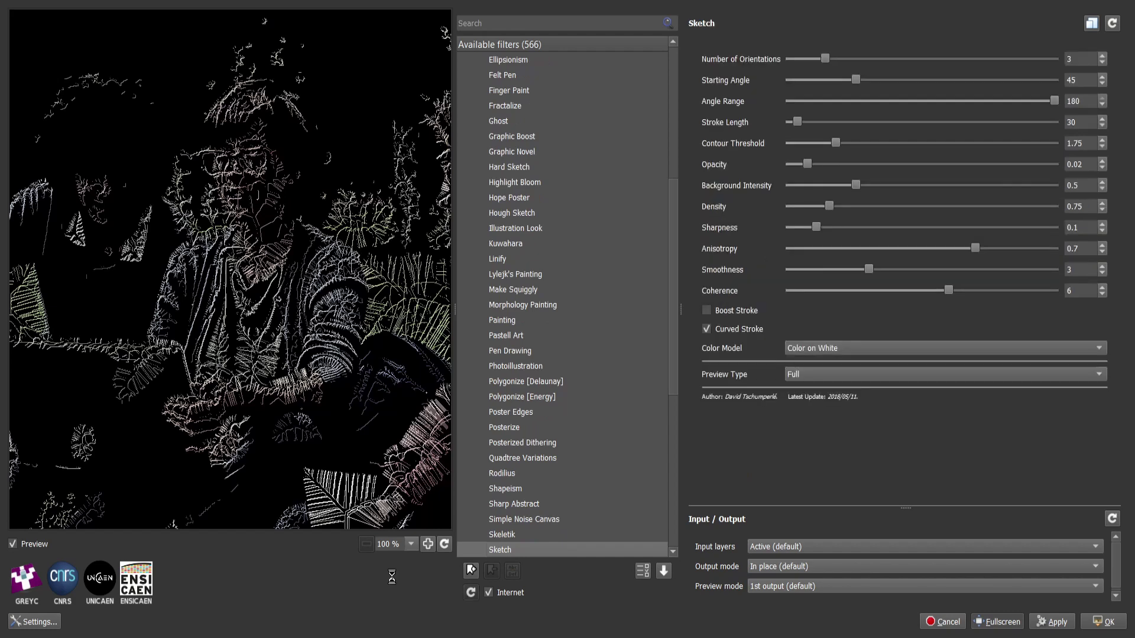
key(Down)
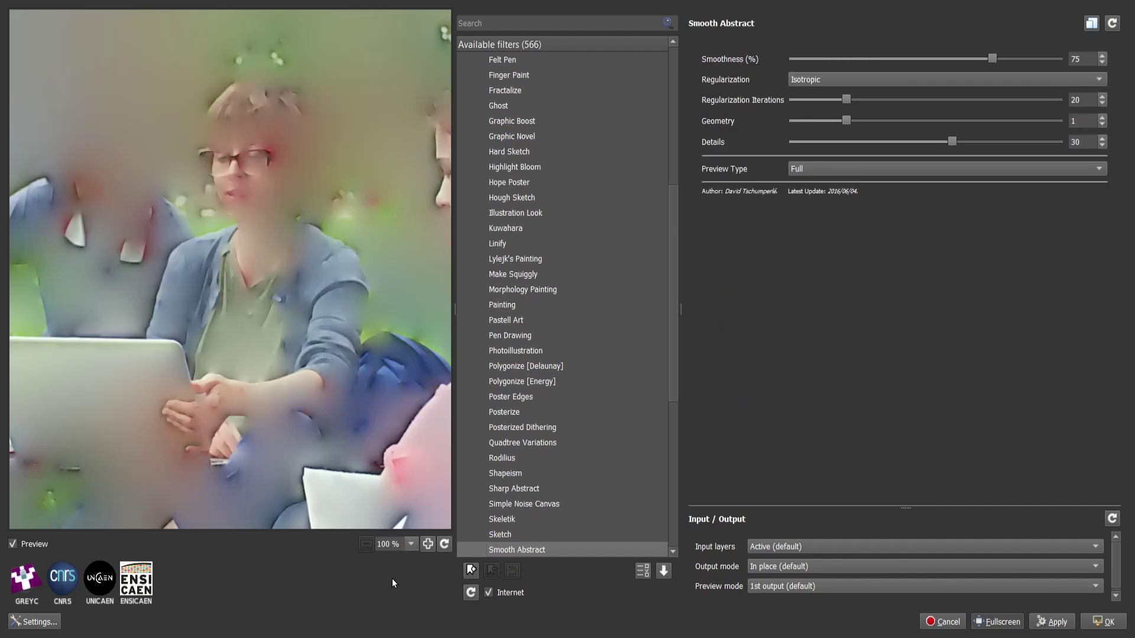
key(Down)
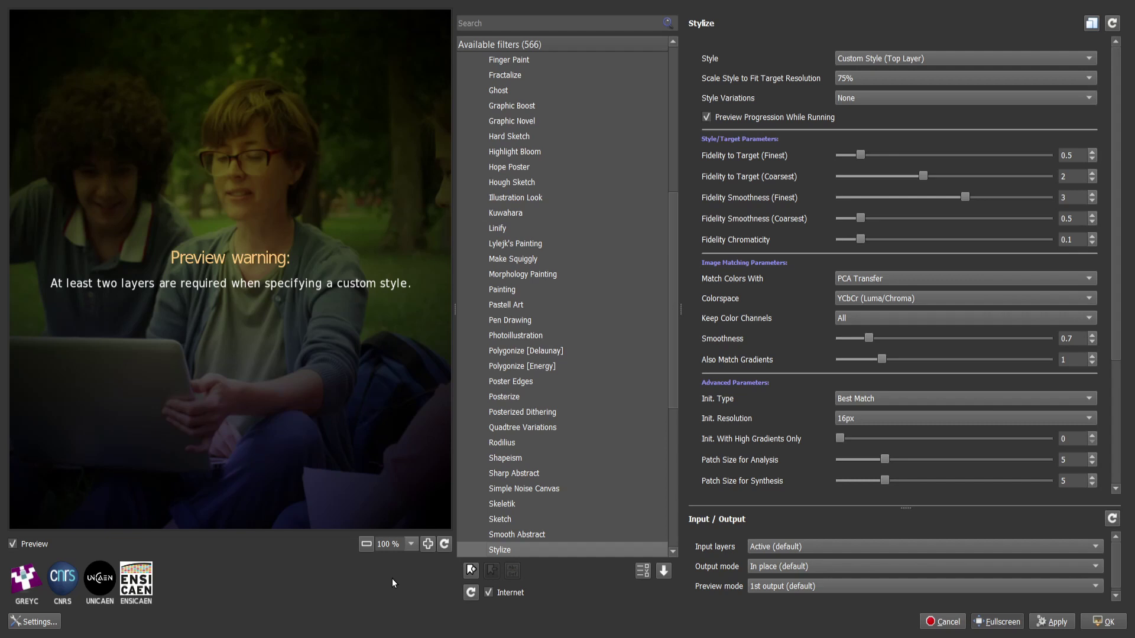
key(Down)
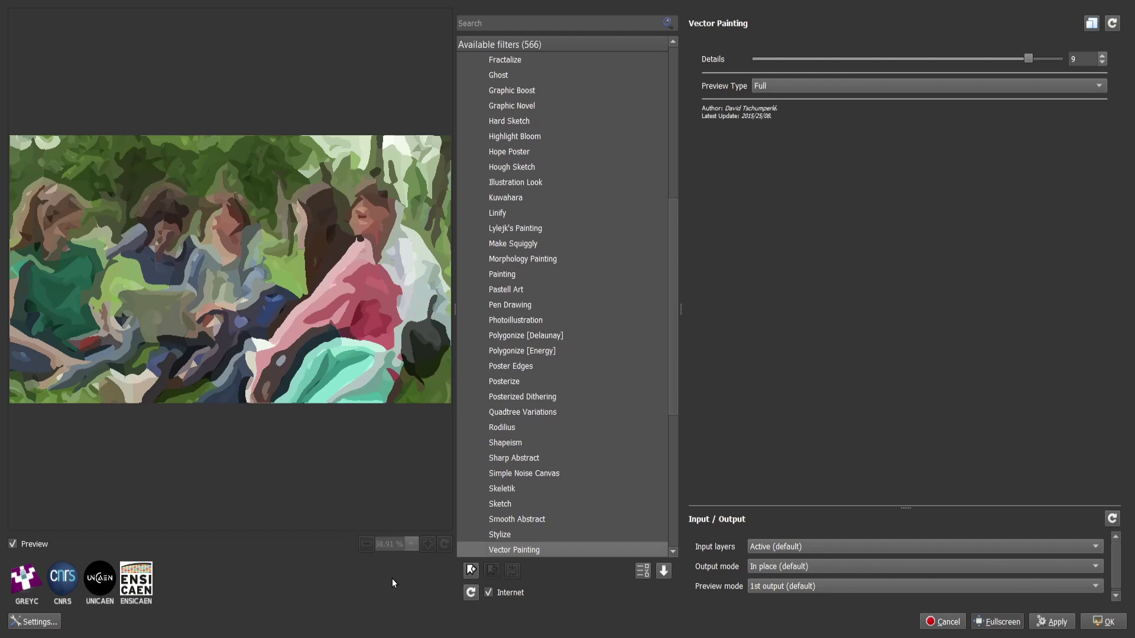
key(Down)
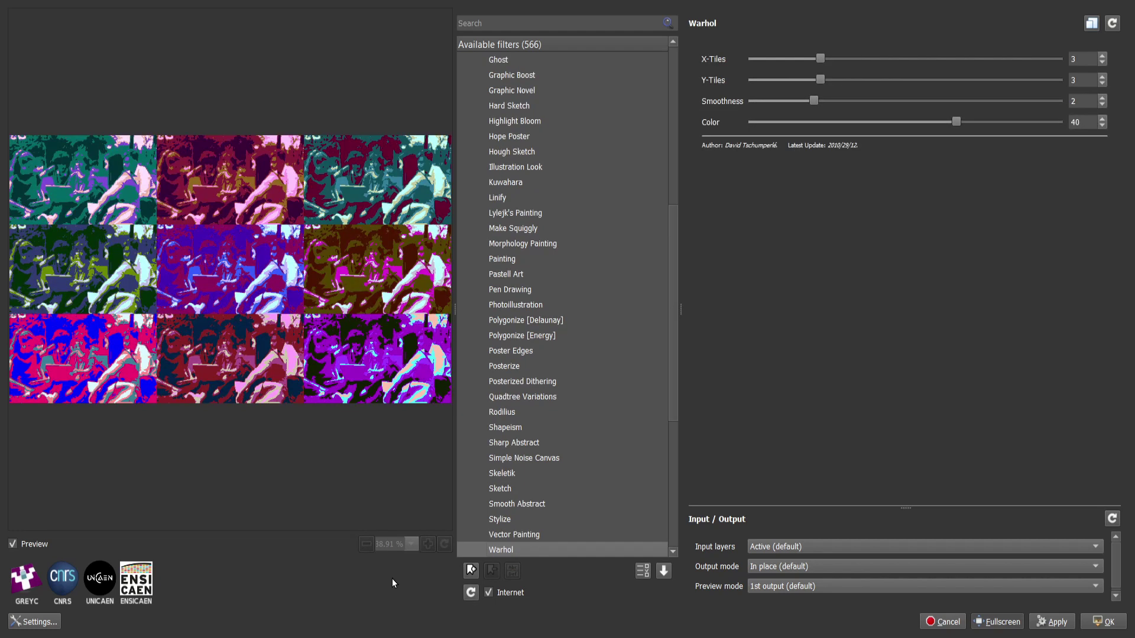
key(Down)
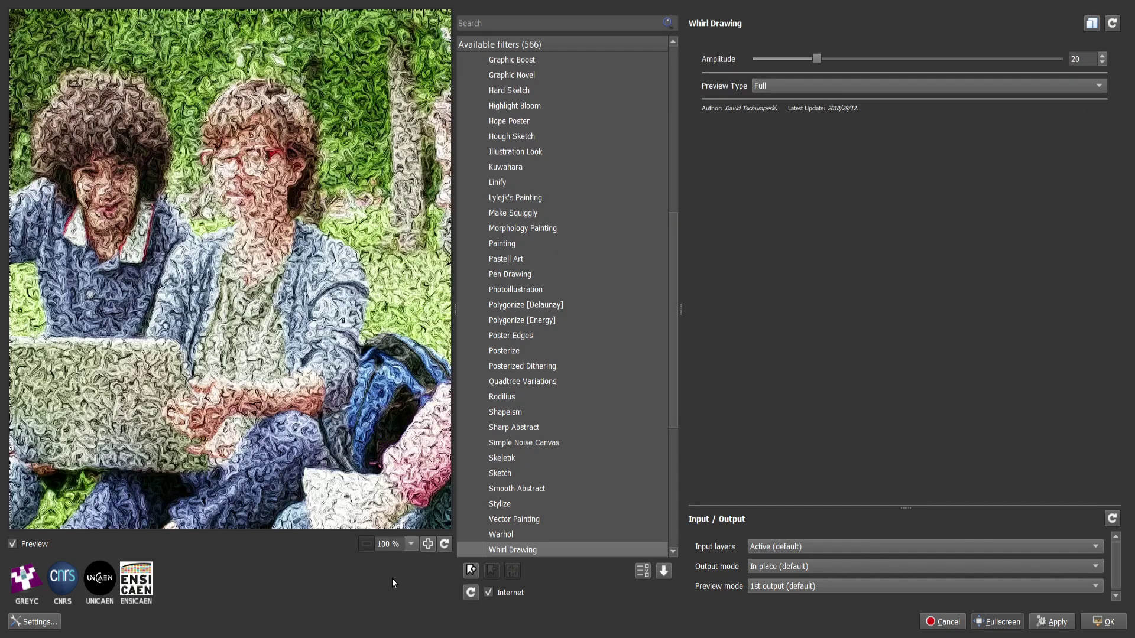
key(Down)
Expand Black & White, preview B&W Stencil and Black & White's parameters, then reach Charcoal.
key(Right)
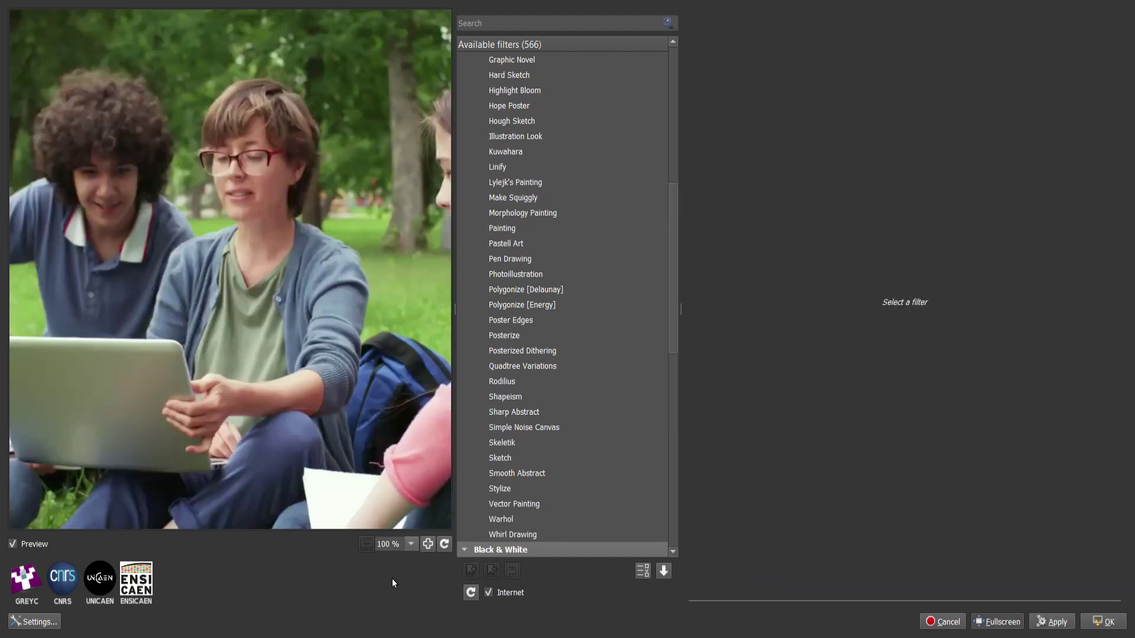
key(Down)
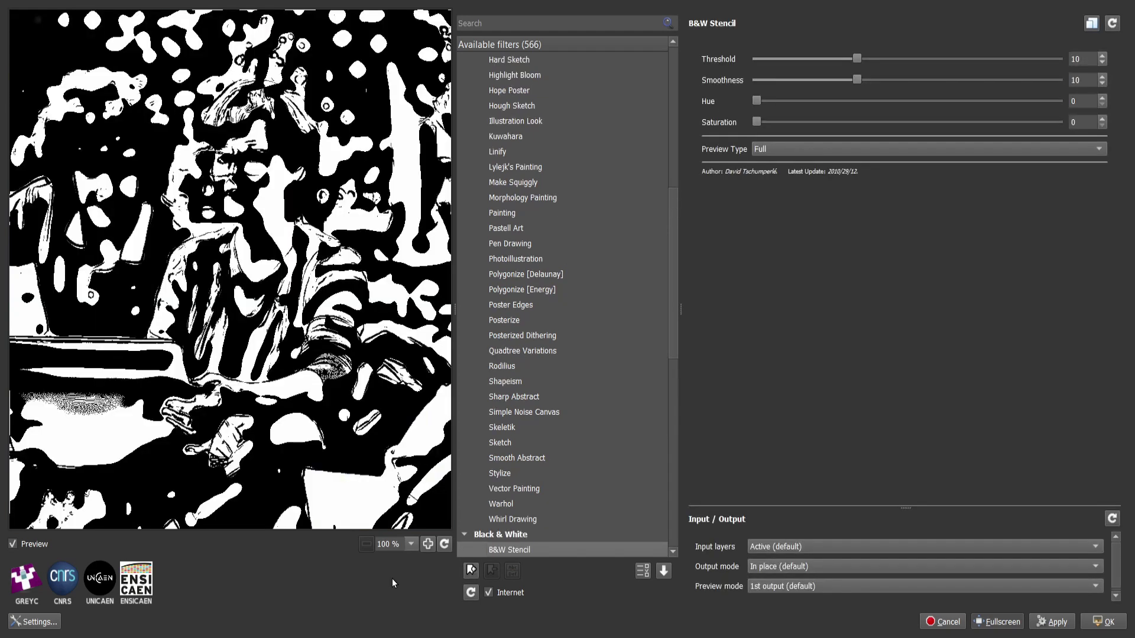
key(Down)
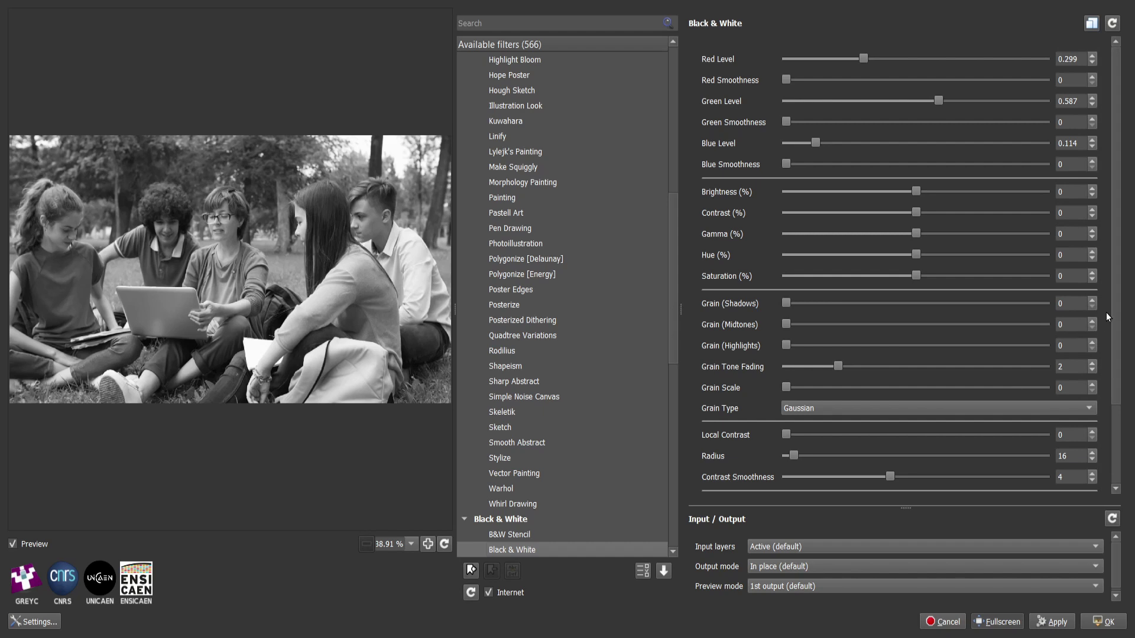
scroll(1111, 293, down, 3)
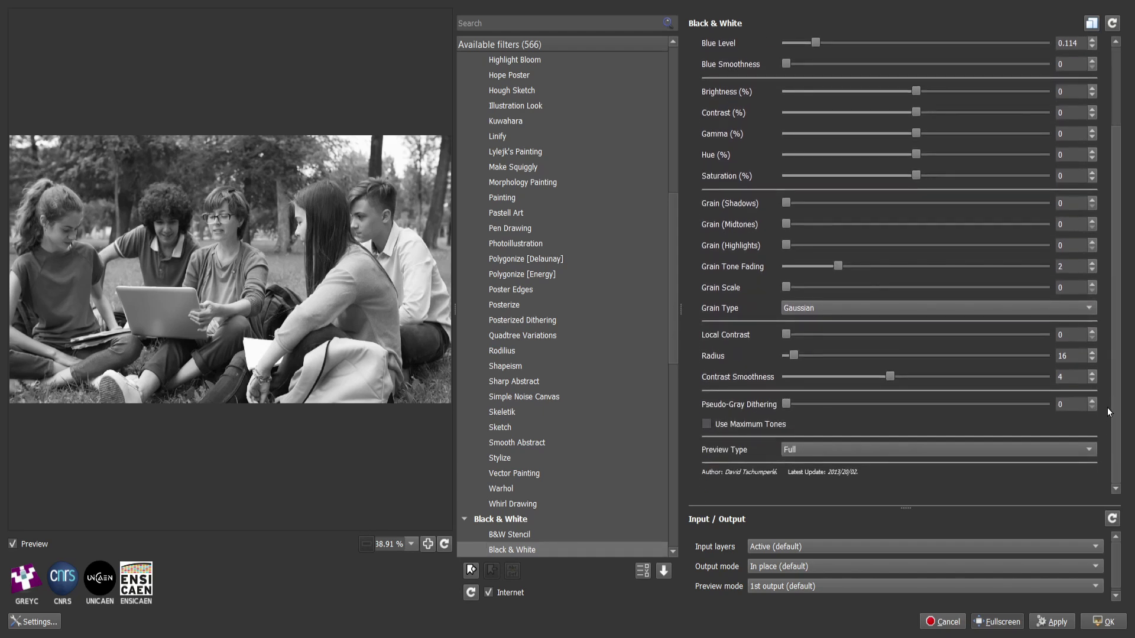
scroll(1108, 378, up, 1)
scroll(1103, 307, up, 2)
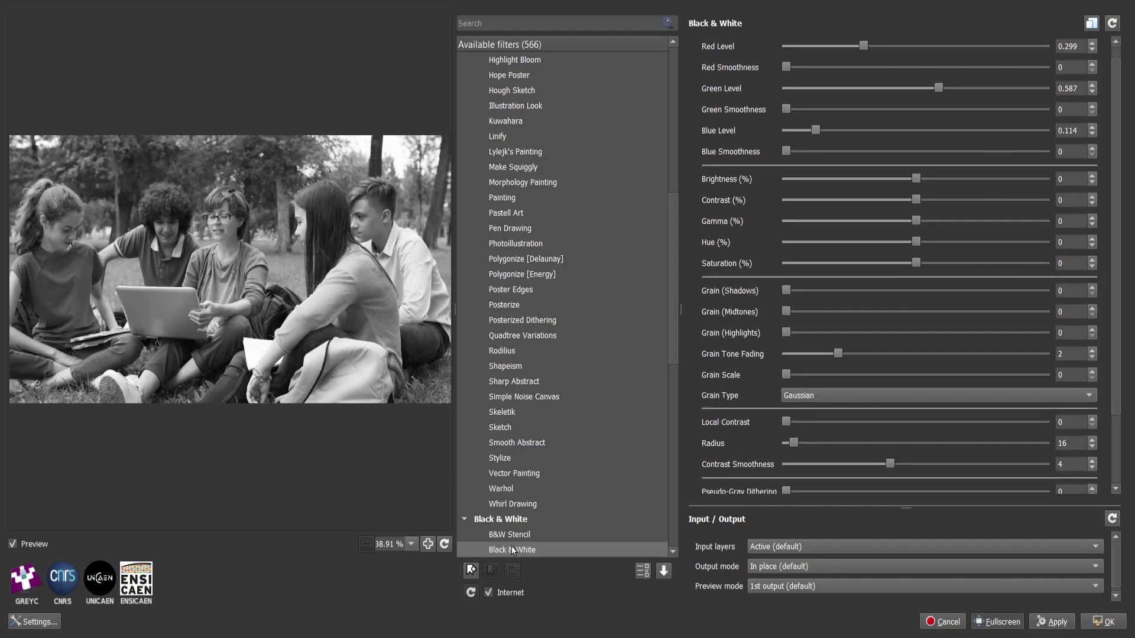
key(Down)
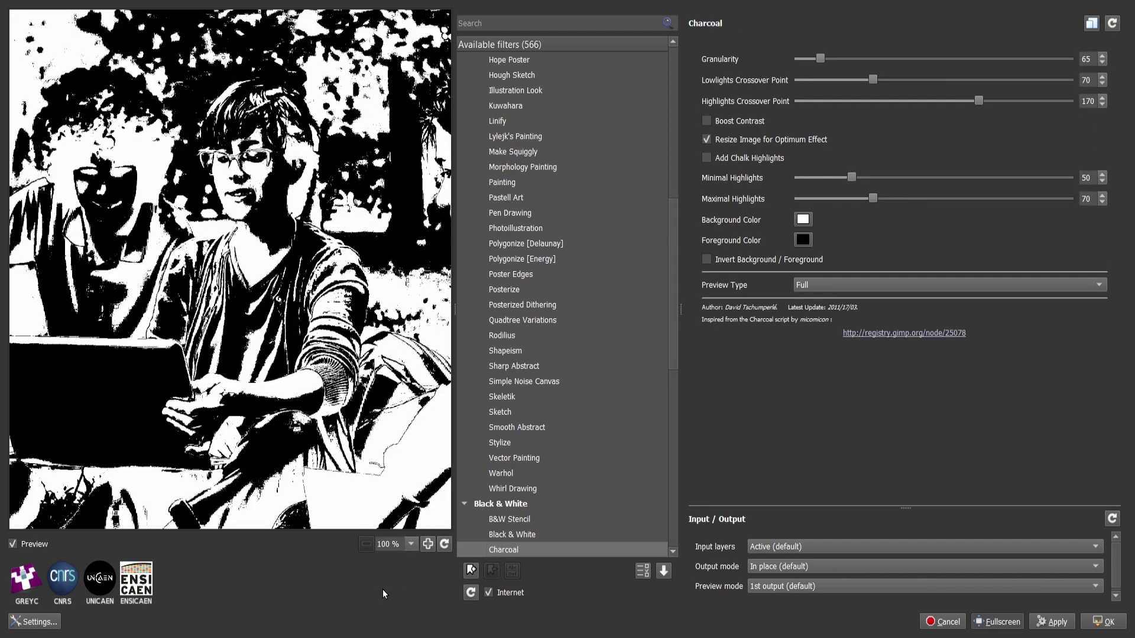
Step through the Colorize and Colorize Lineart filters down to Desaturate Norm.
key(Down)
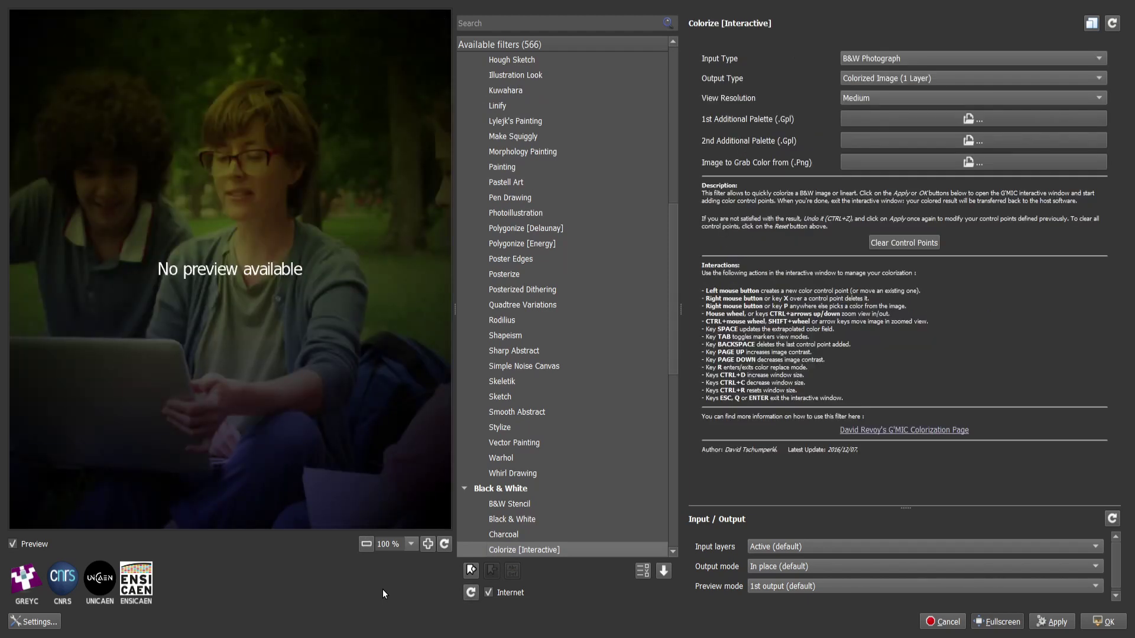
key(Down)
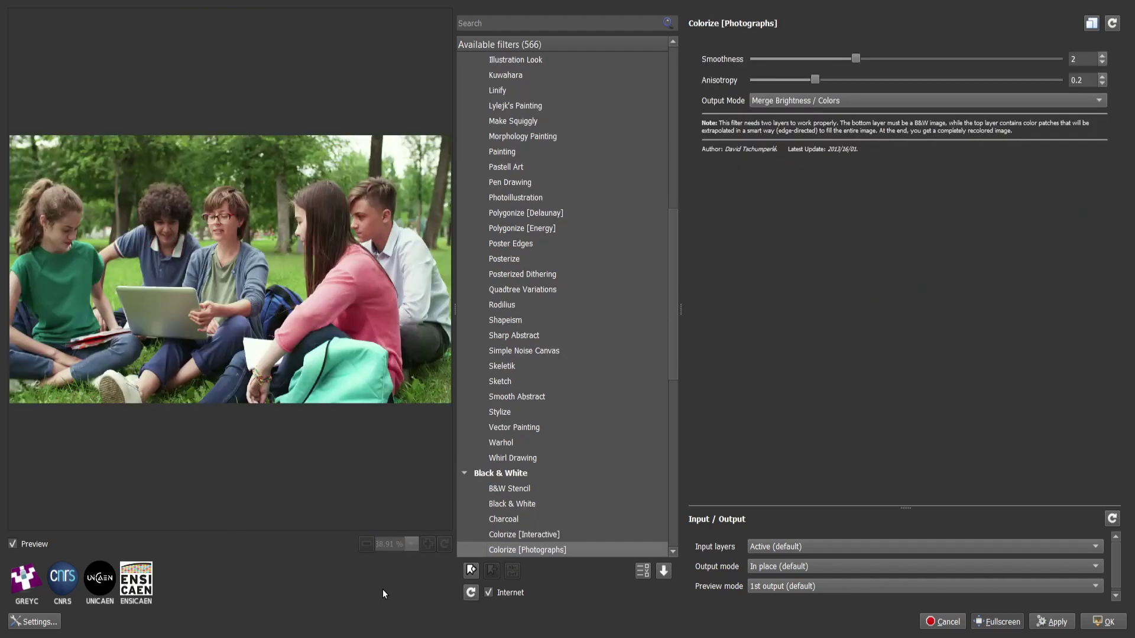
key(Down)
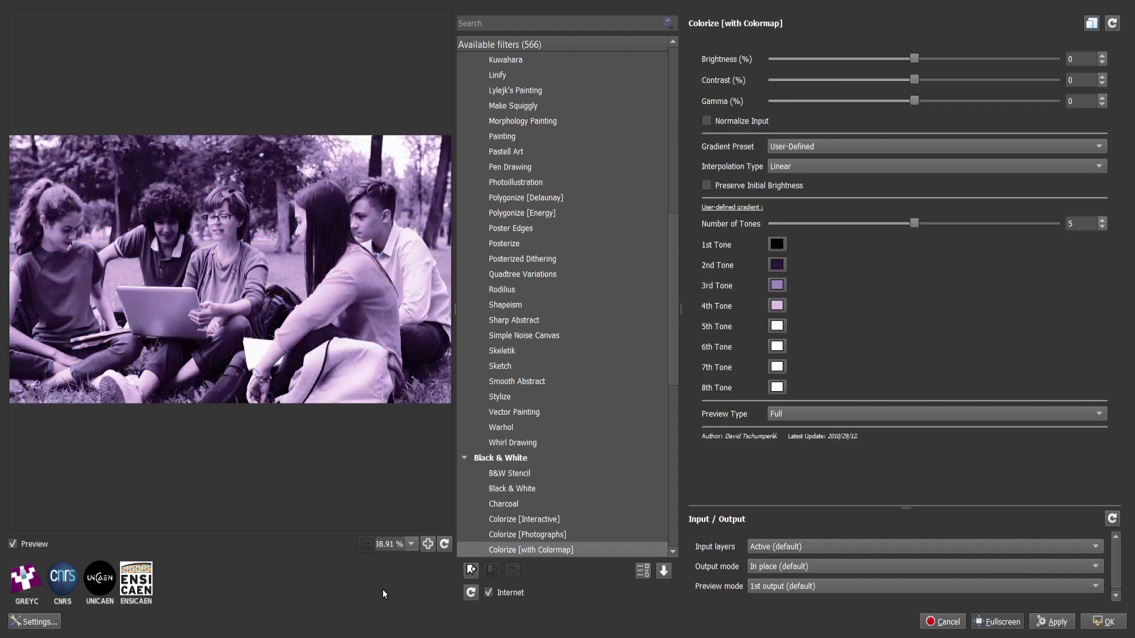
key(Down)
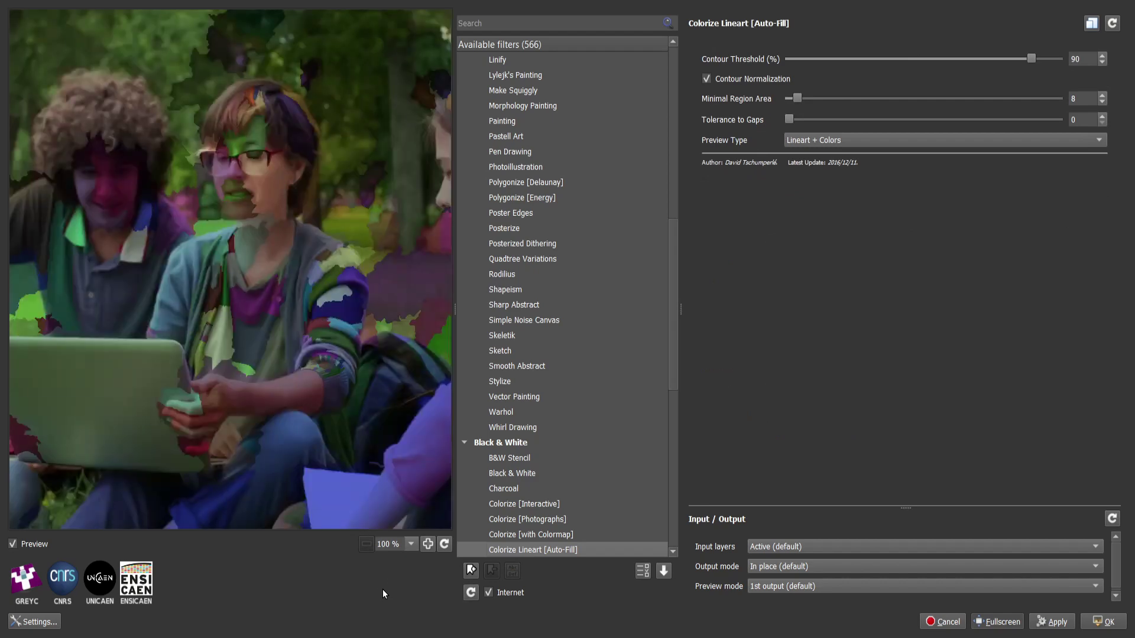
key(Down)
key(Down)
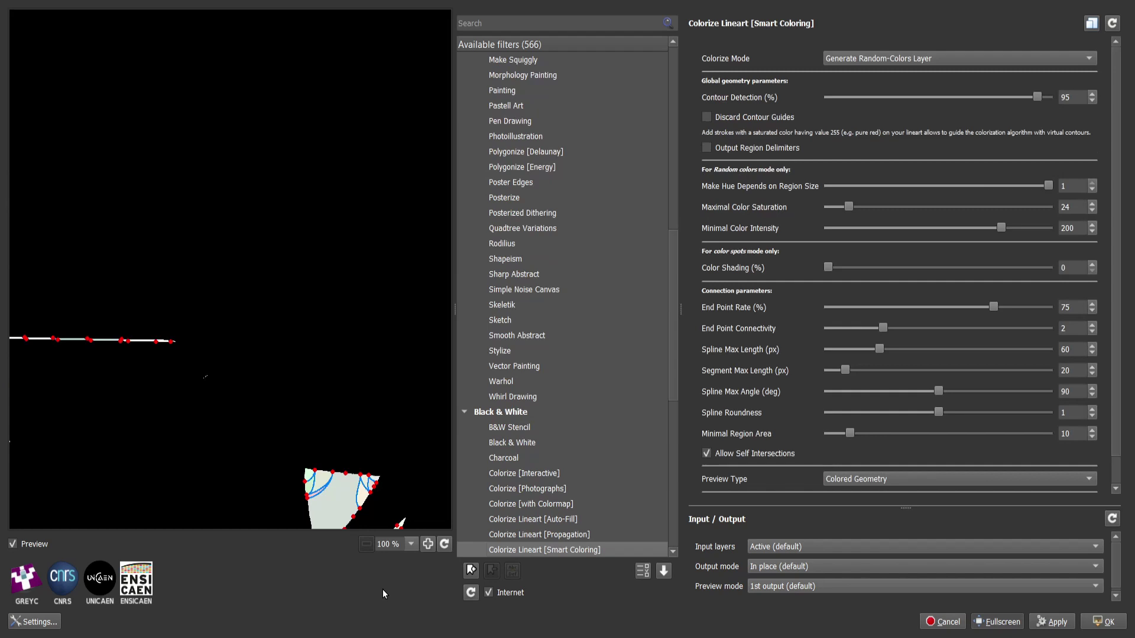
key(Down)
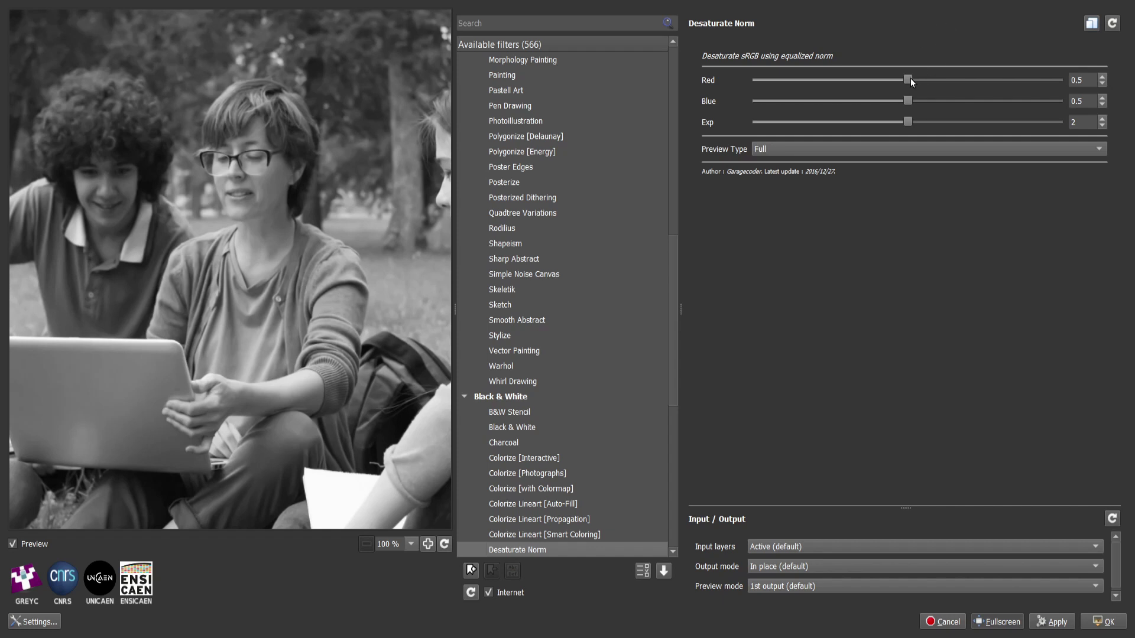
Raise Desaturate Norm's Red weight, then preview Dithering, Emboss, Engrave, Freaky B&W and Ink Wash.
mouse_move(909, 79)
mouse_down()
mouse_move(977, 79)
mouse_move(957, 80)
mouse_up()
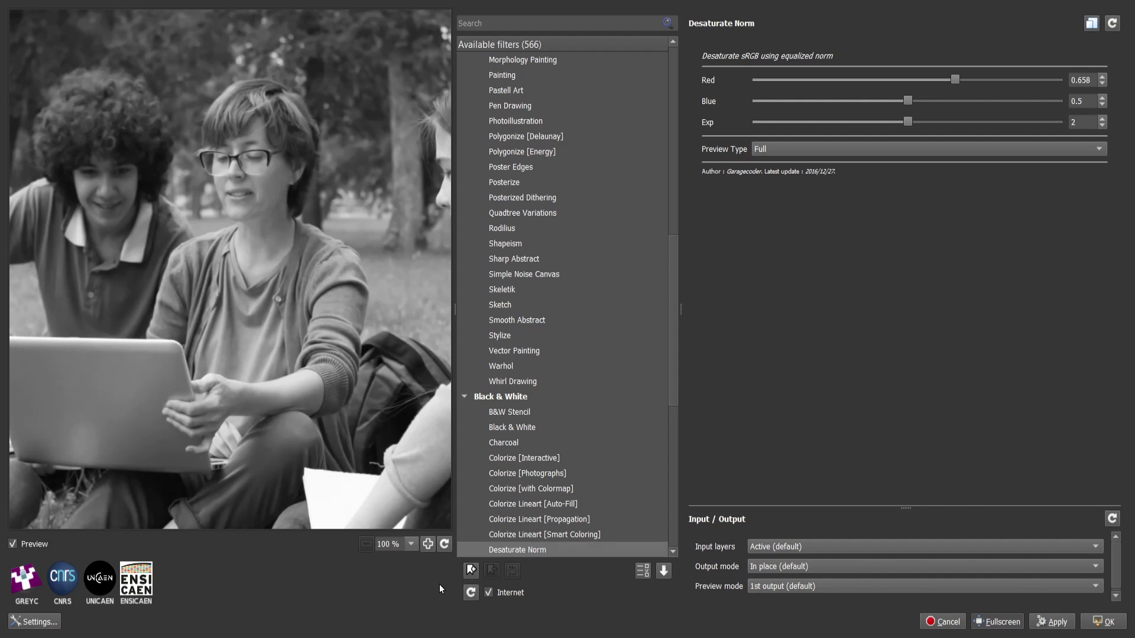
key(Down)
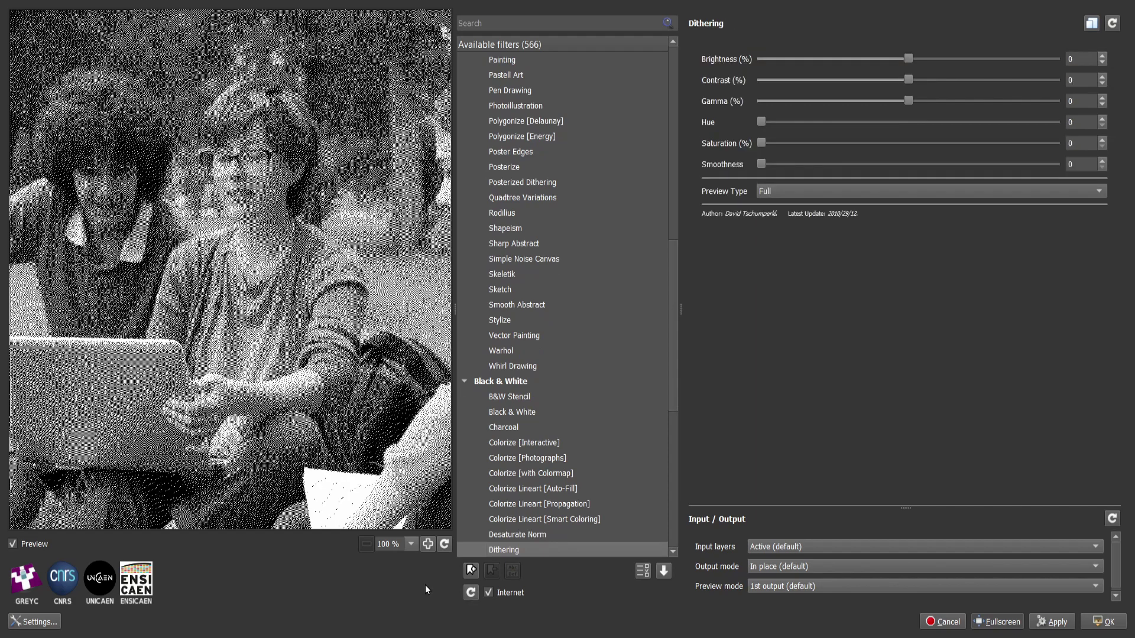
key(Down)
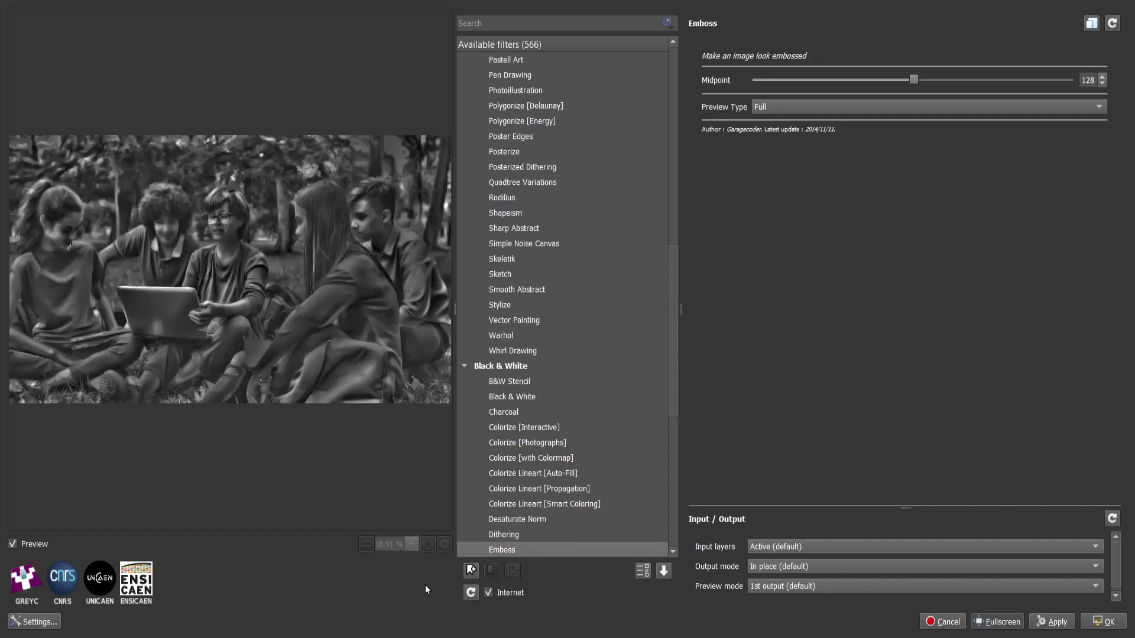
key(Down)
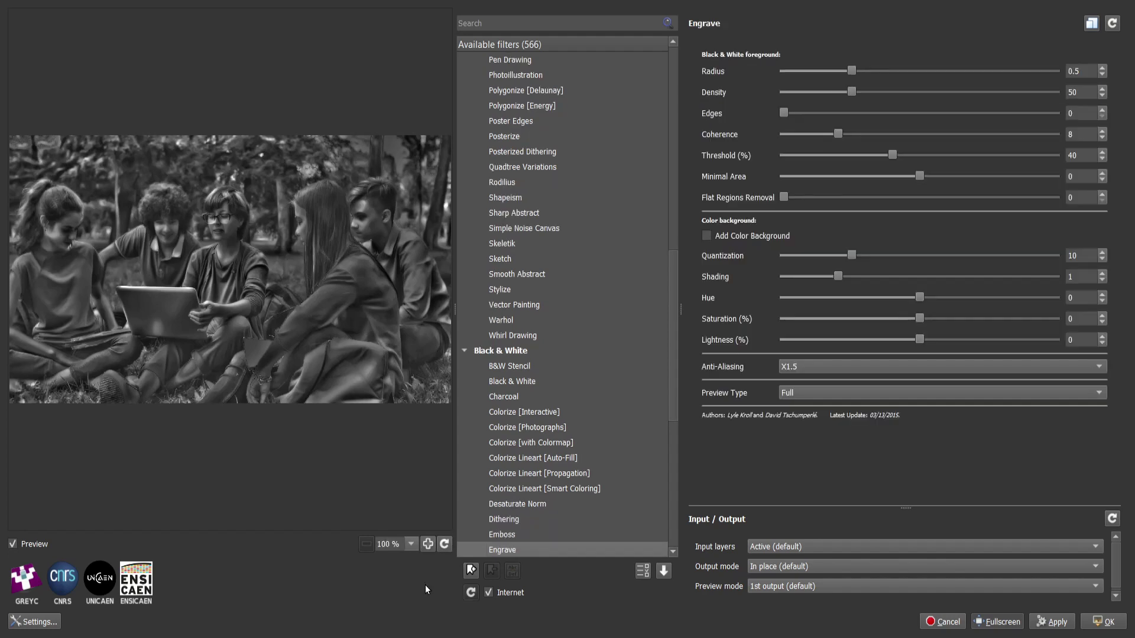
key(Down)
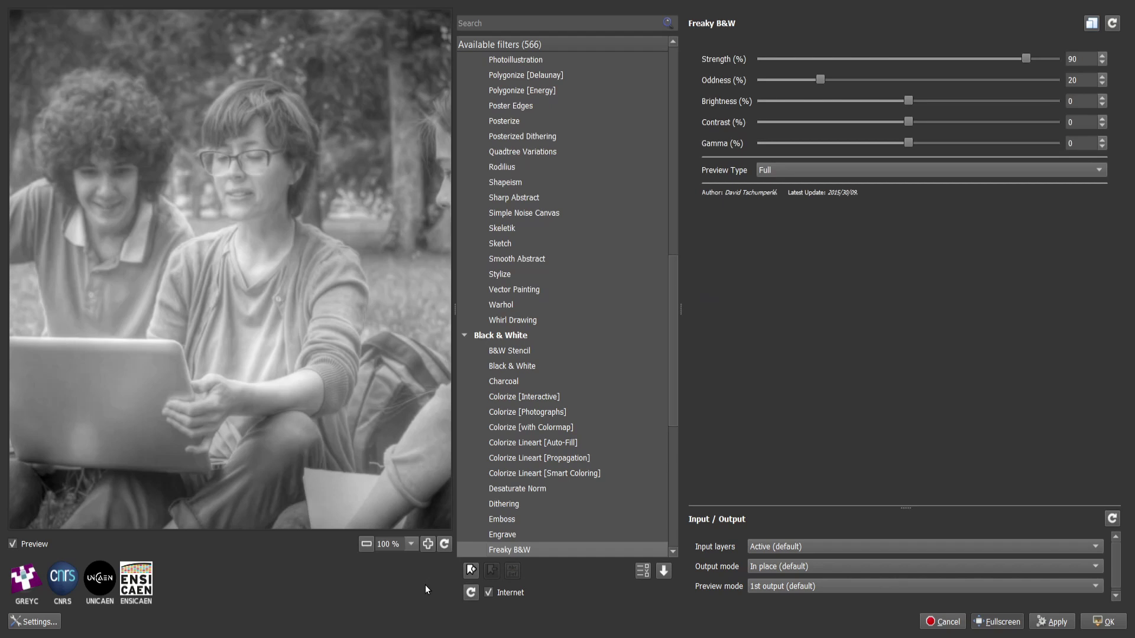
key(Down)
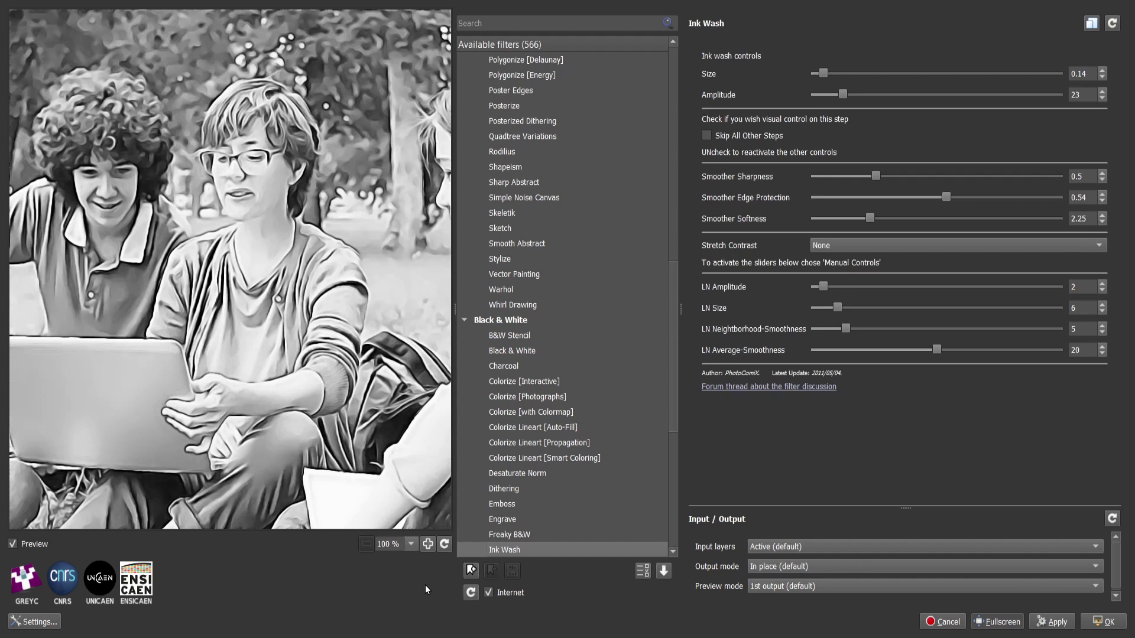
Preview Multi-Layer Etch, Pencil, Pencil Portrait, Stamp and Threshold Etch, reaching the Colors category.
key(Down)
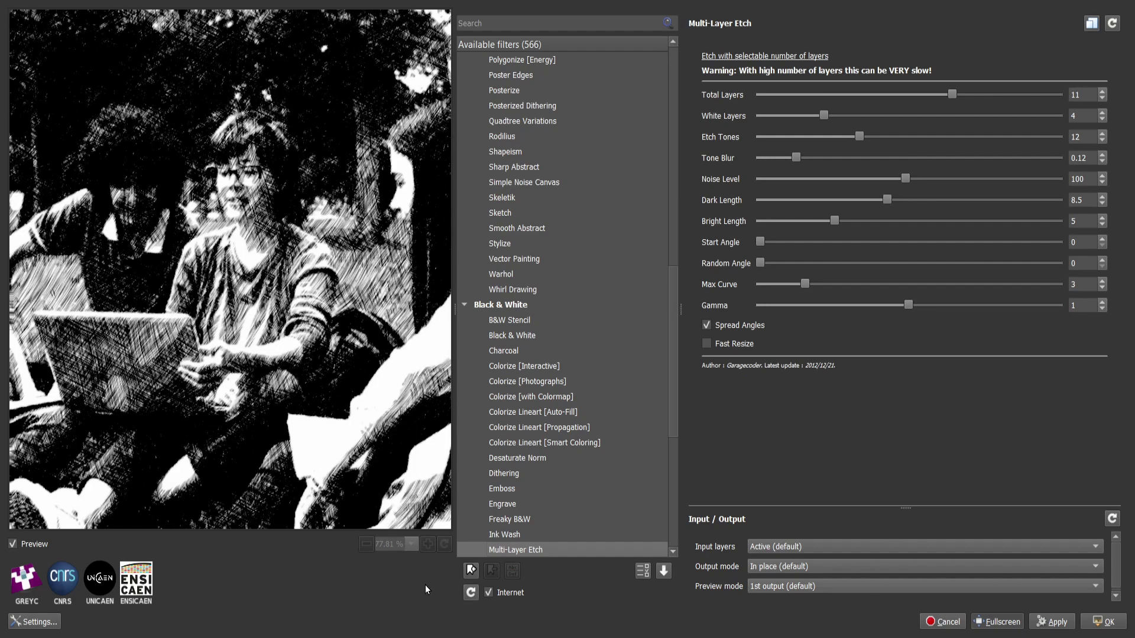
key(Down)
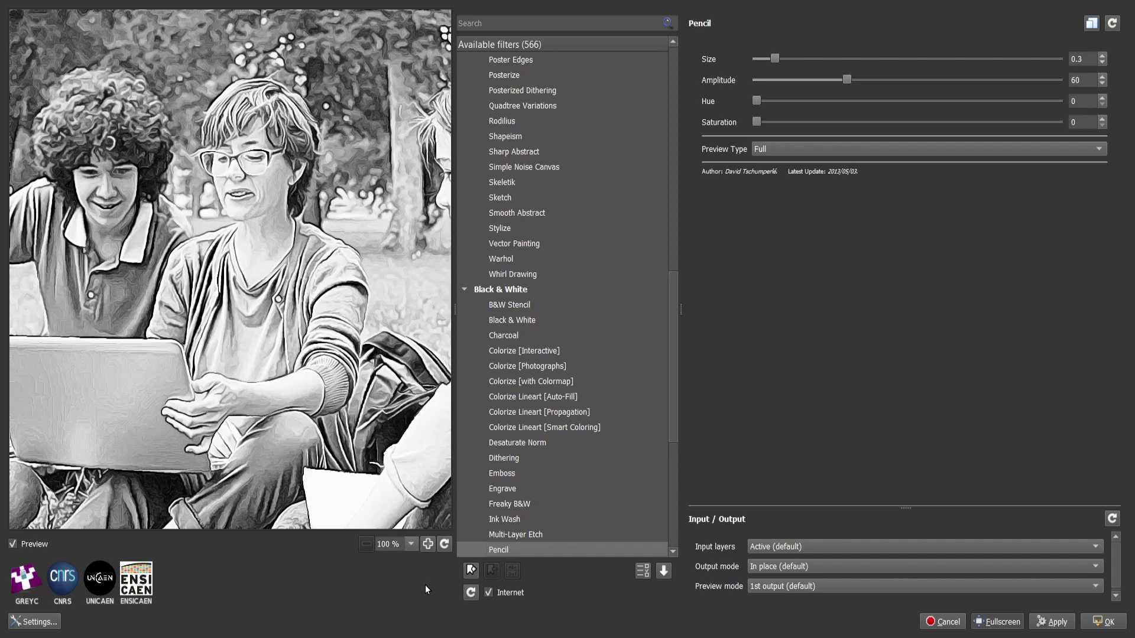
key(Down)
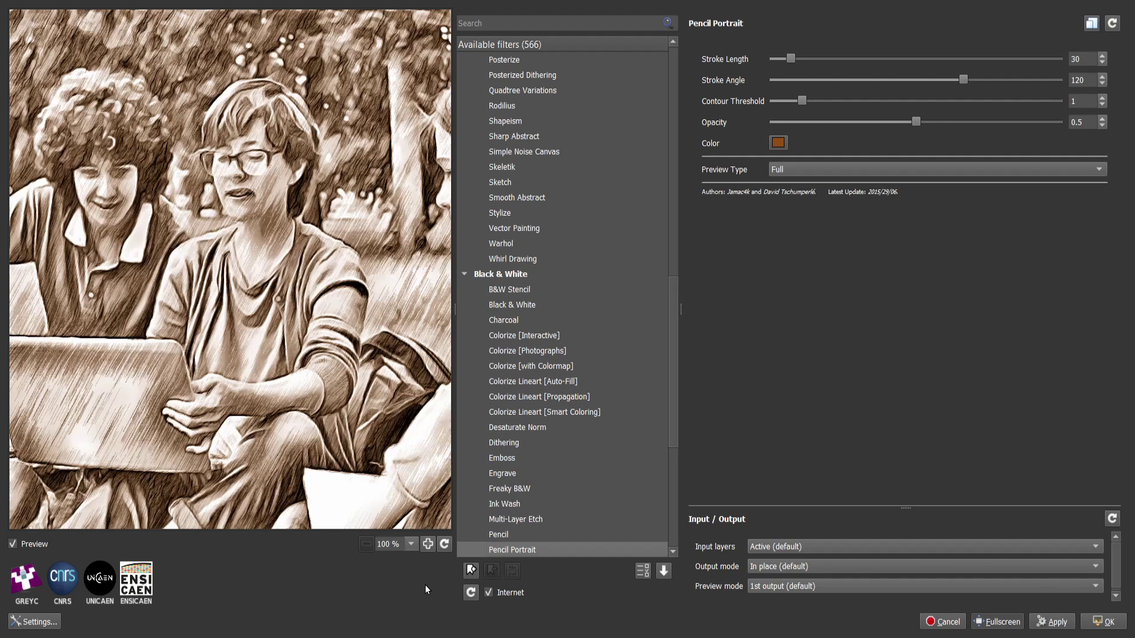
key(Down)
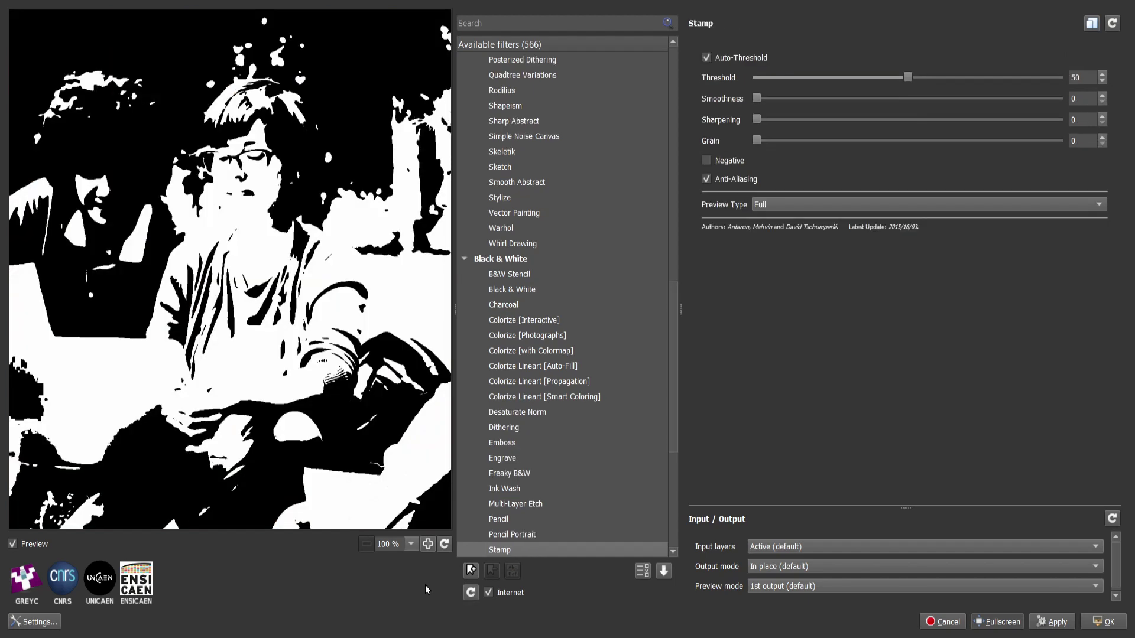
key(Down)
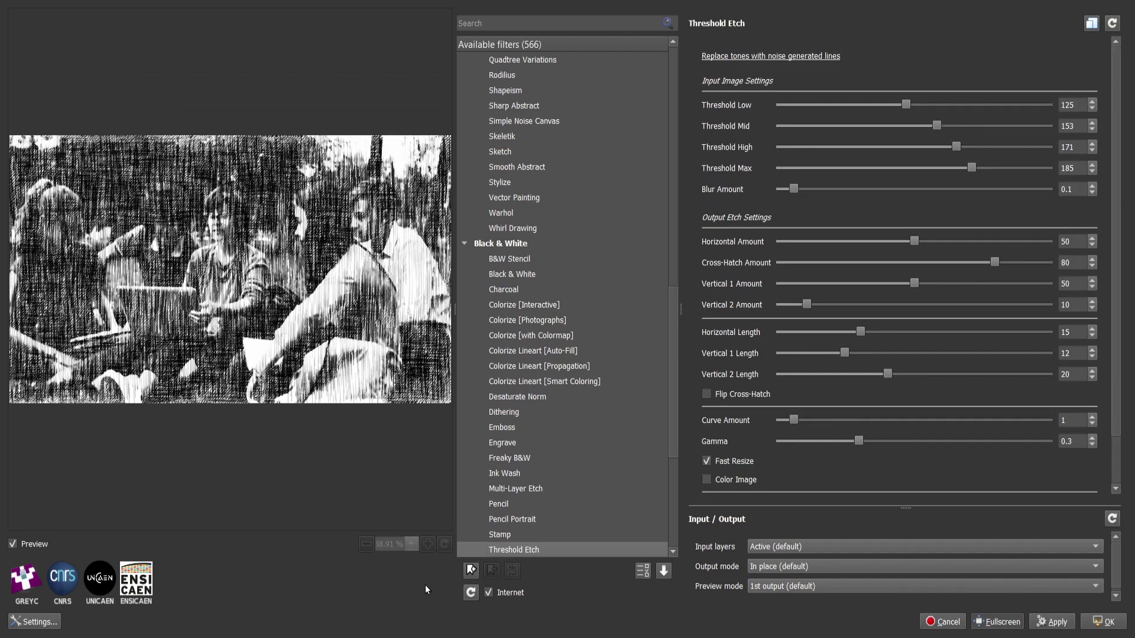
key(Down)
key(Down)
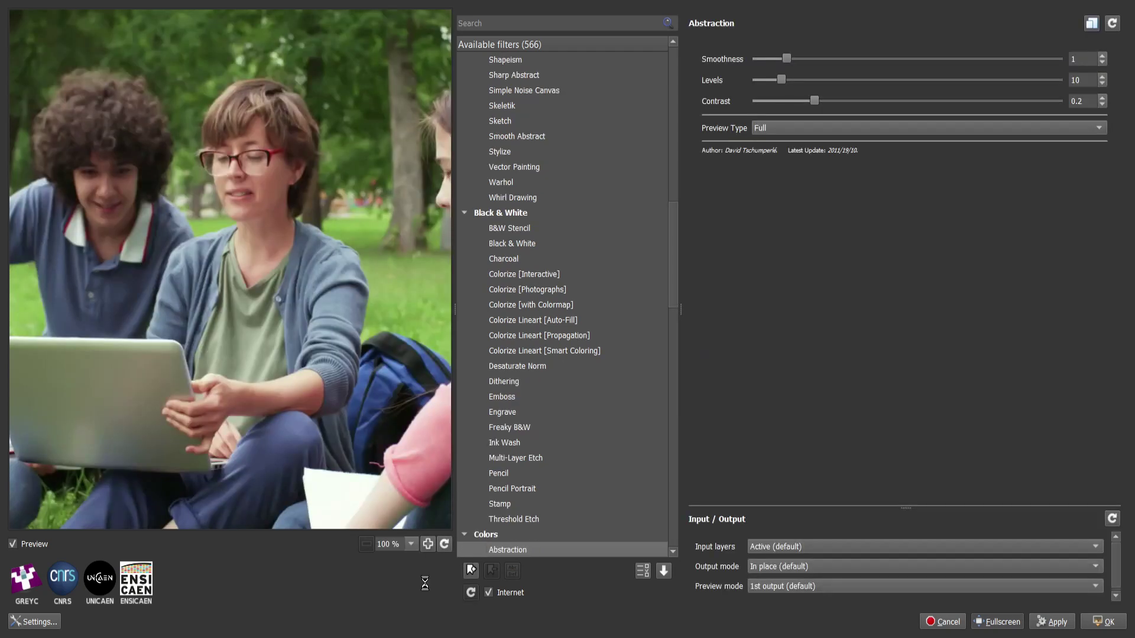
Preview Colors filters from Apply External CLUT through Channel Processing.
key(Down)
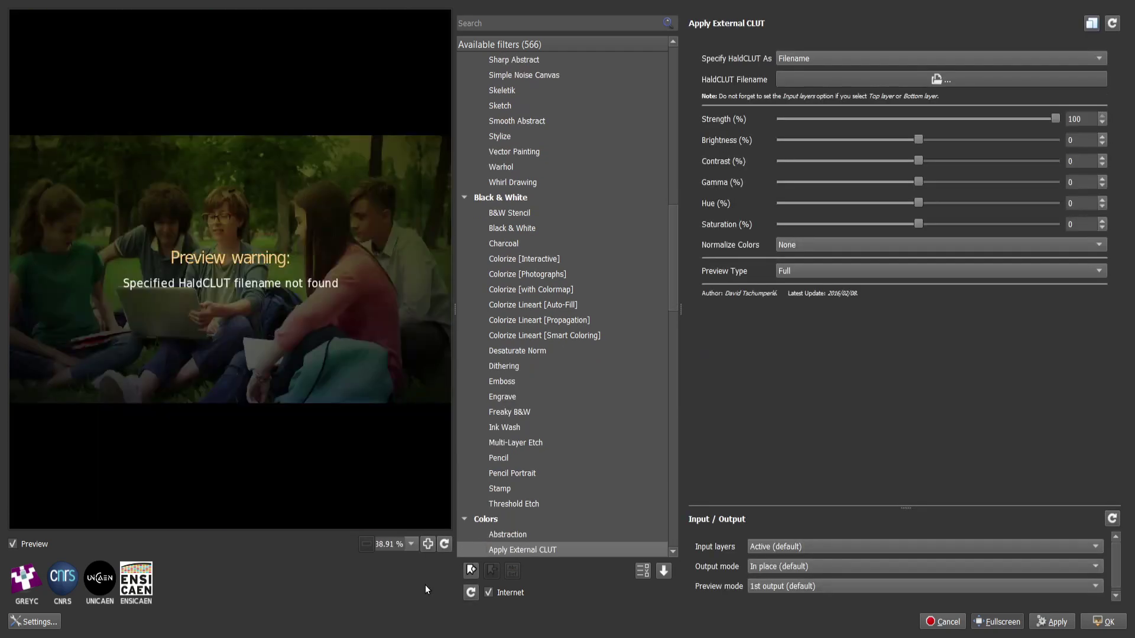
key(Down)
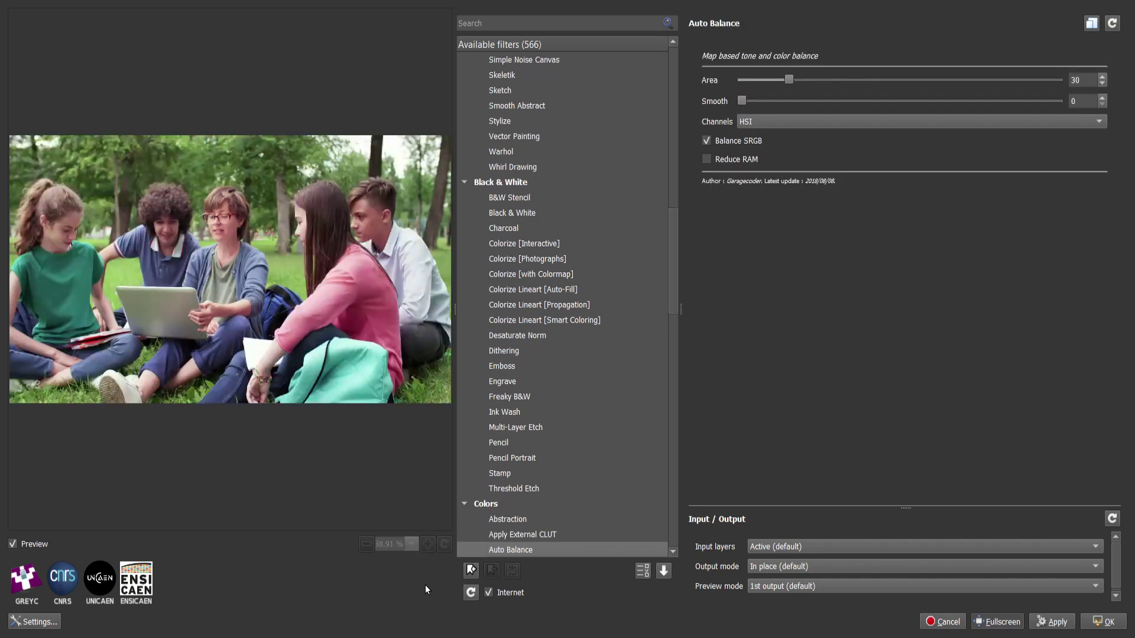
key(Down)
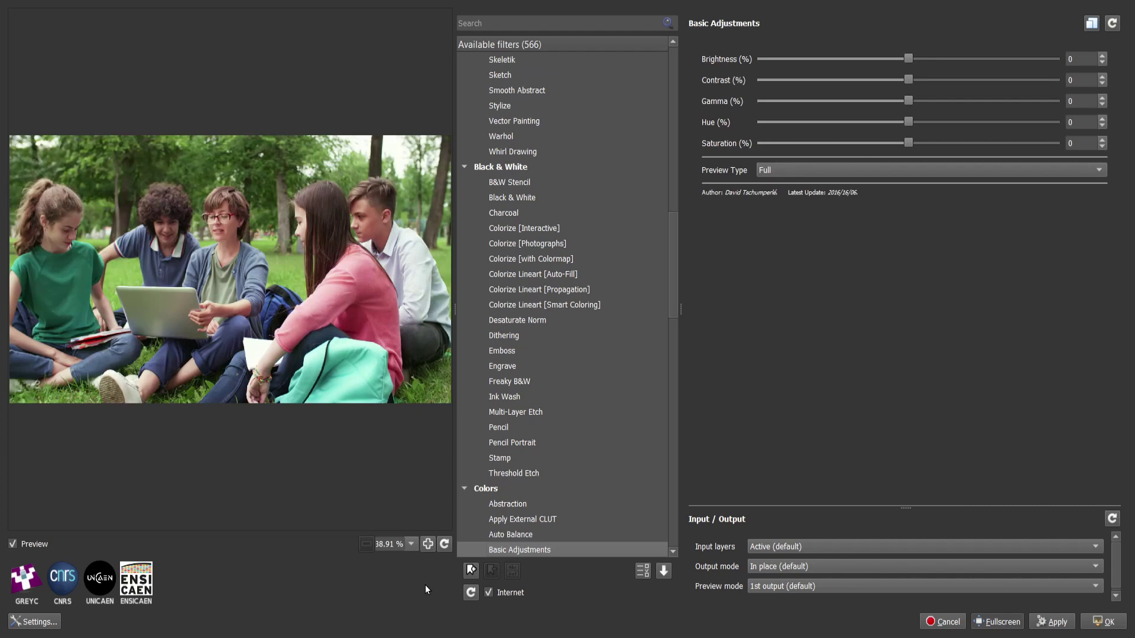
key(Down)
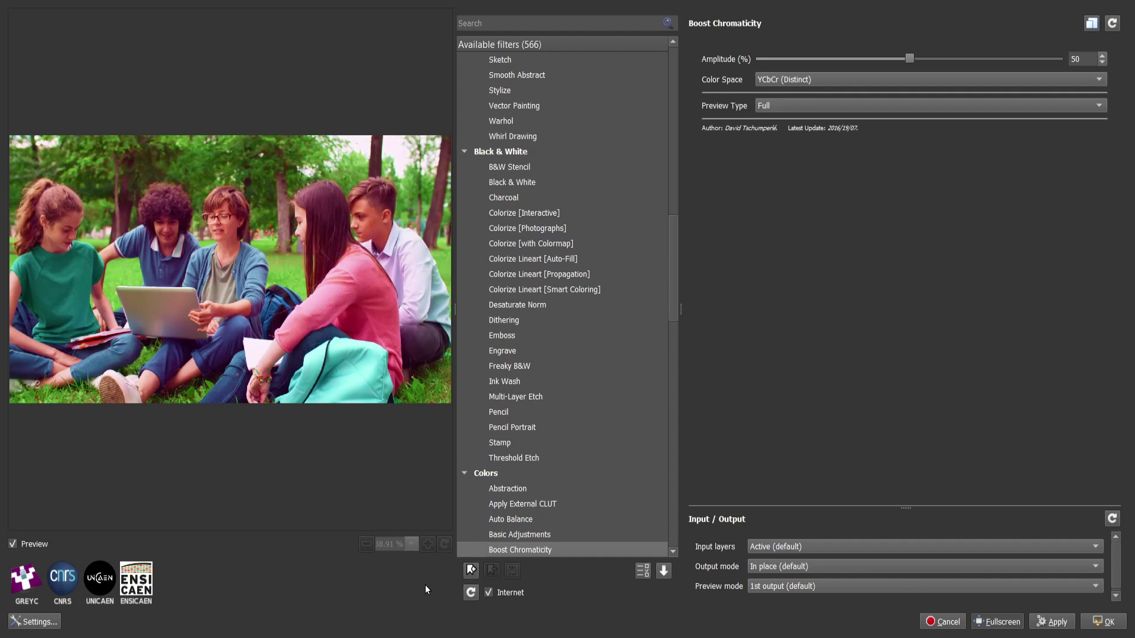
key(Down)
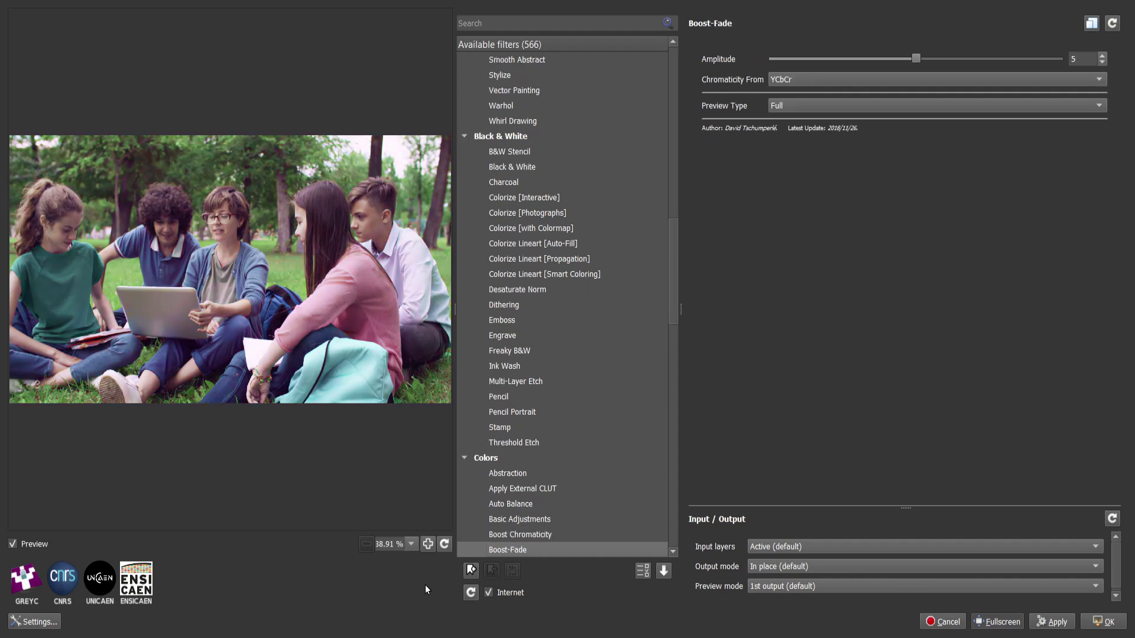
key(Down)
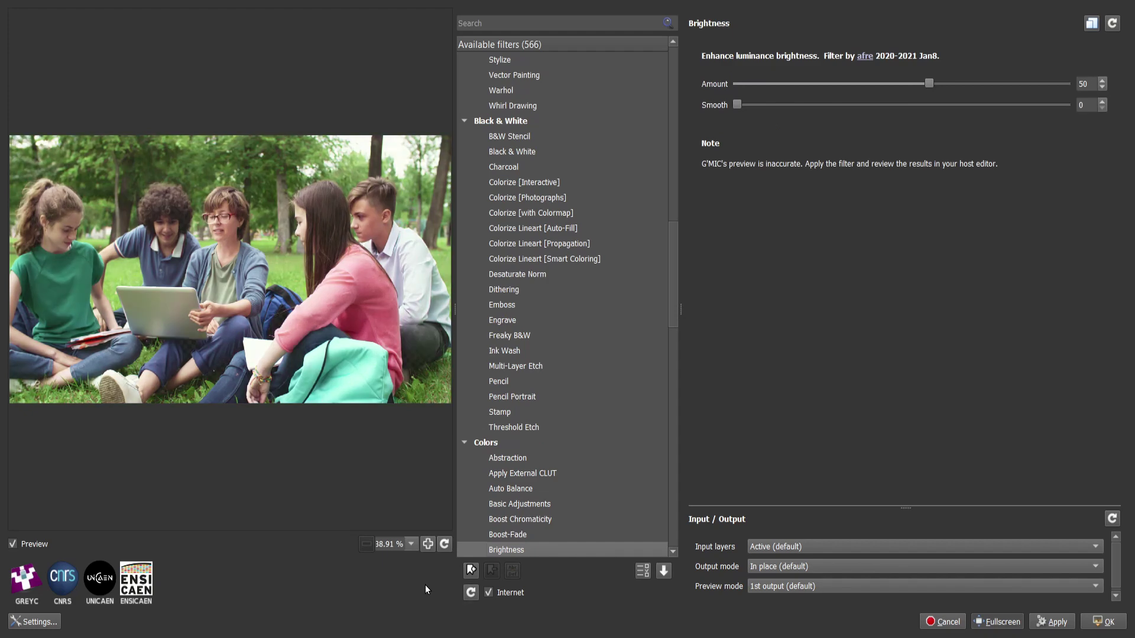
key(Down)
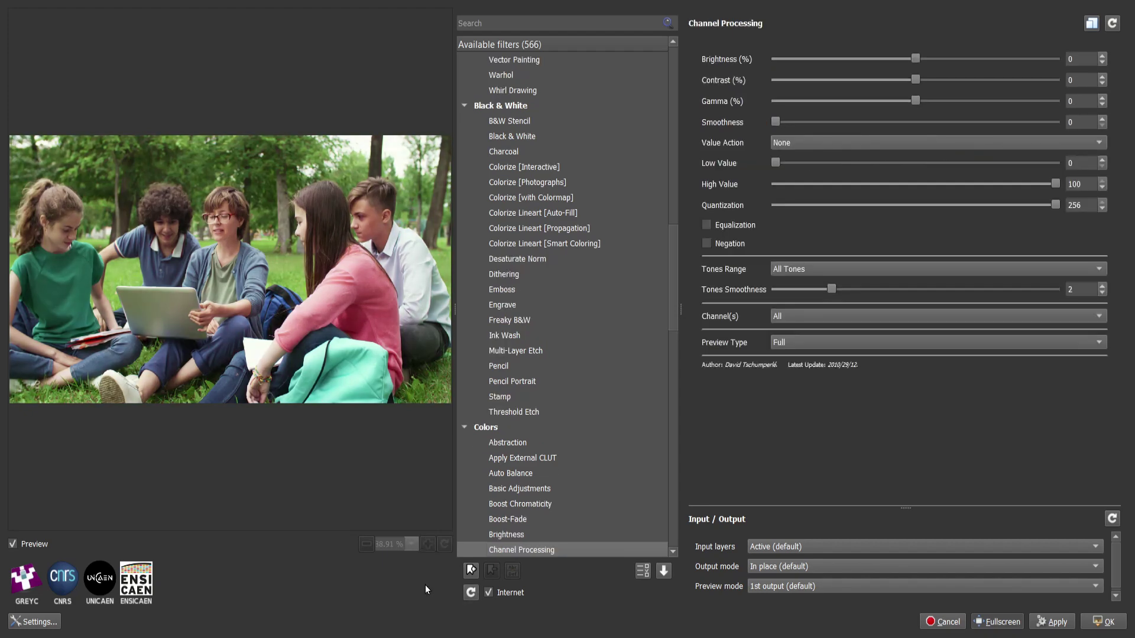
Preview Channels to Layers through Color Mask [Interactive], including CMYK Tone and Color Grading.
key(Down)
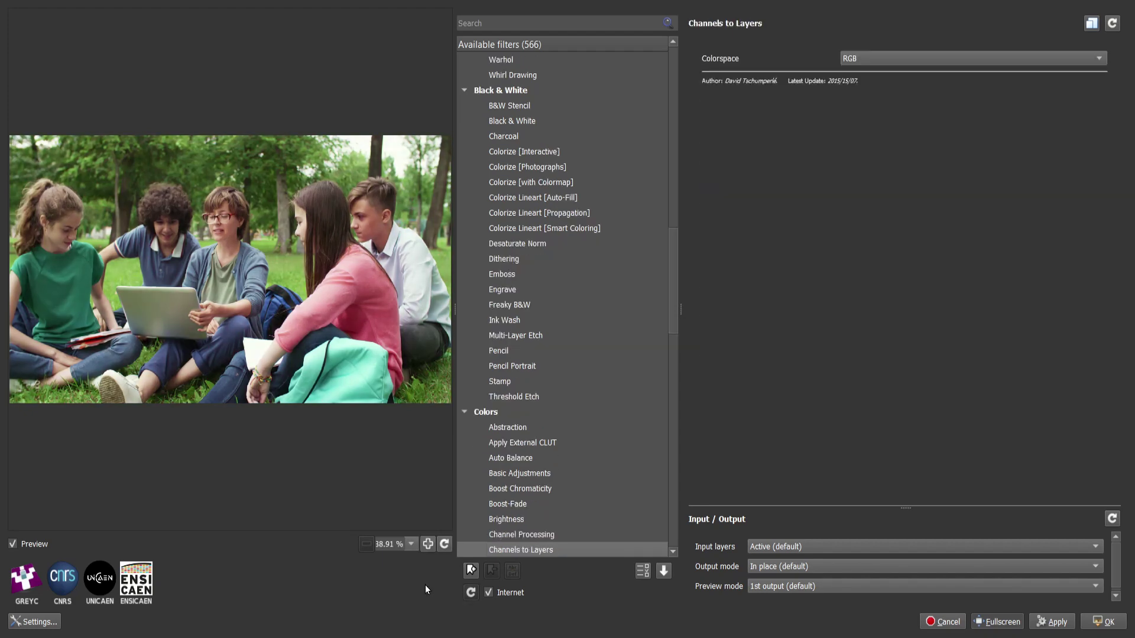
key(Down)
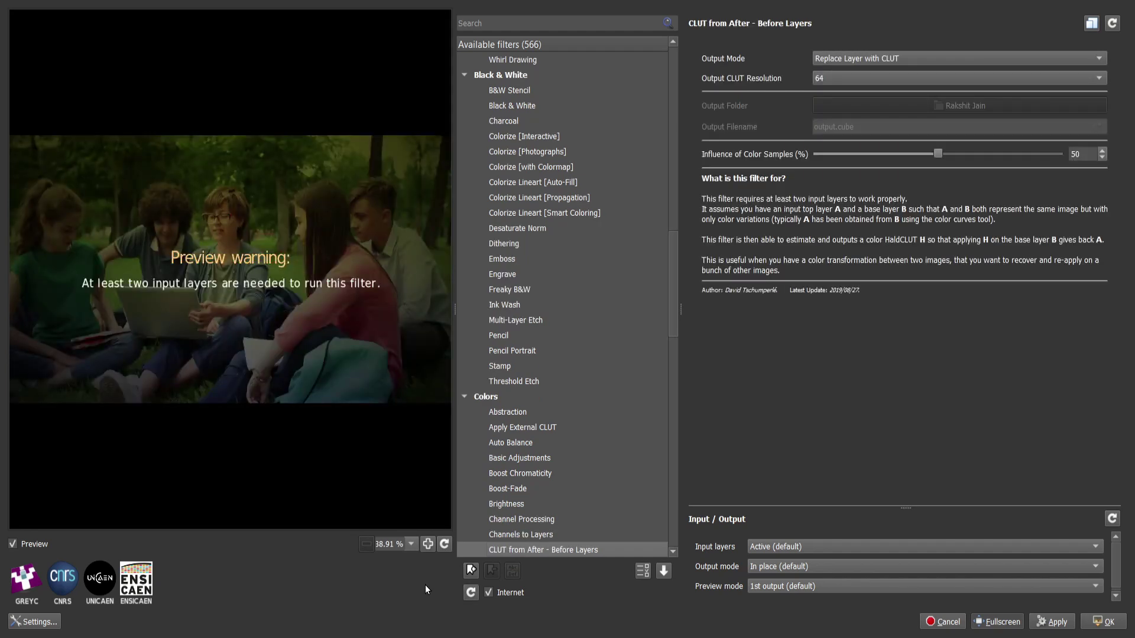
key(Down)
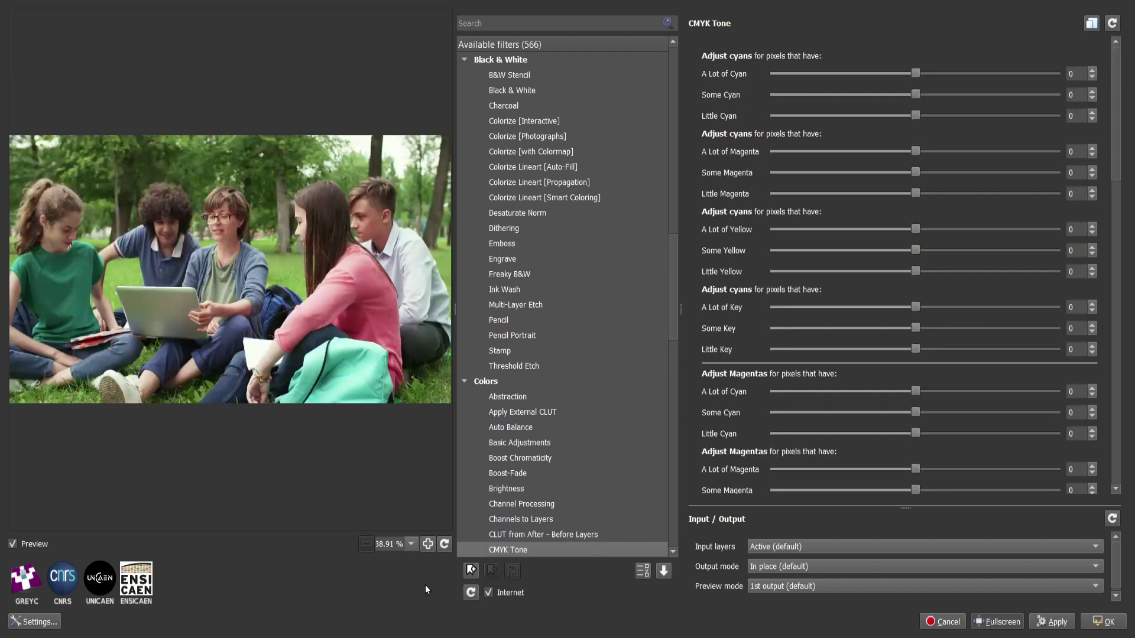
key(Down)
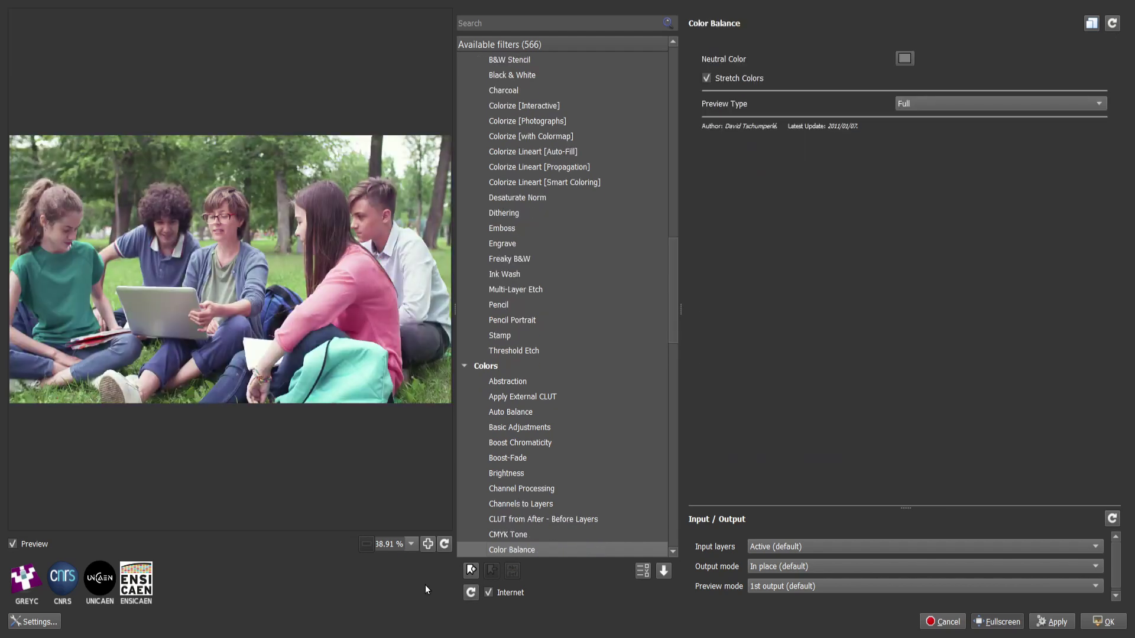
key(Down)
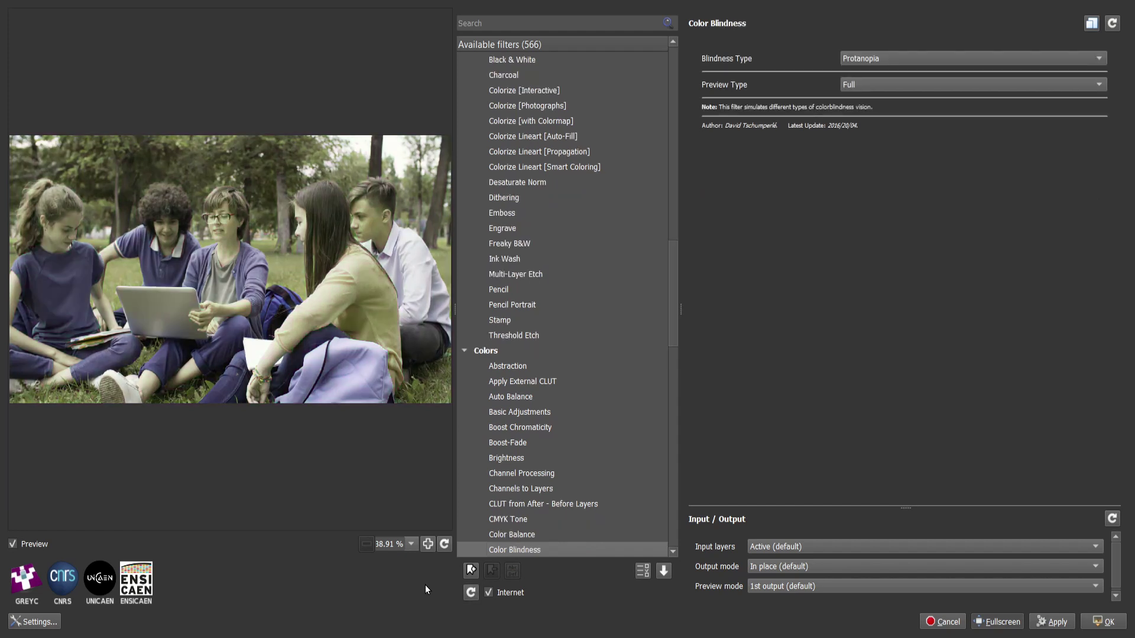
key(Down)
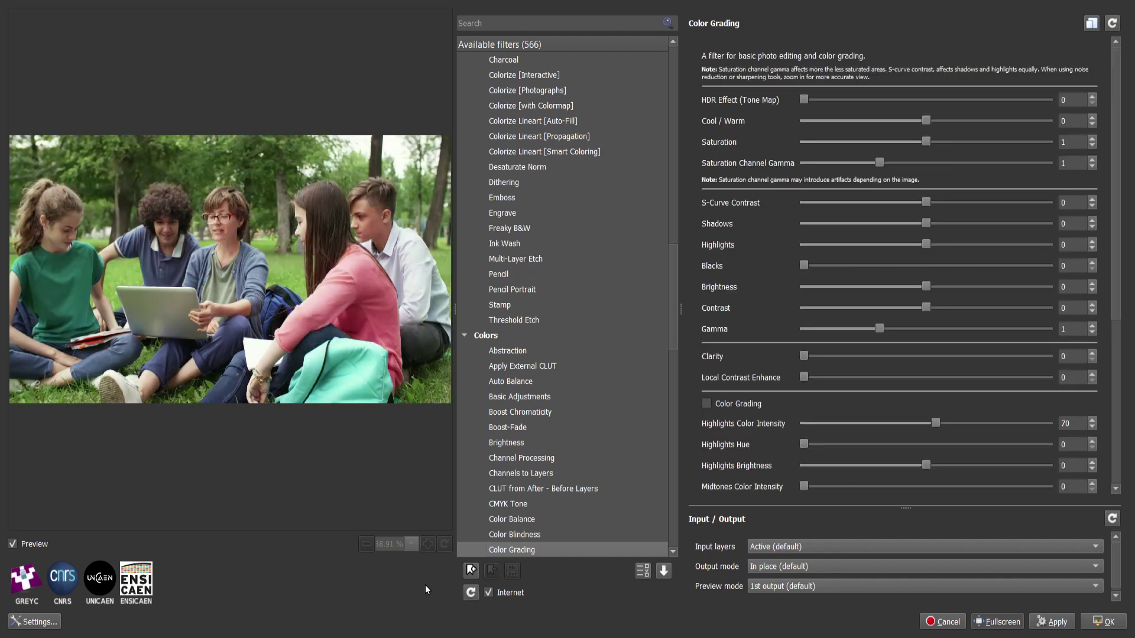
key(Down)
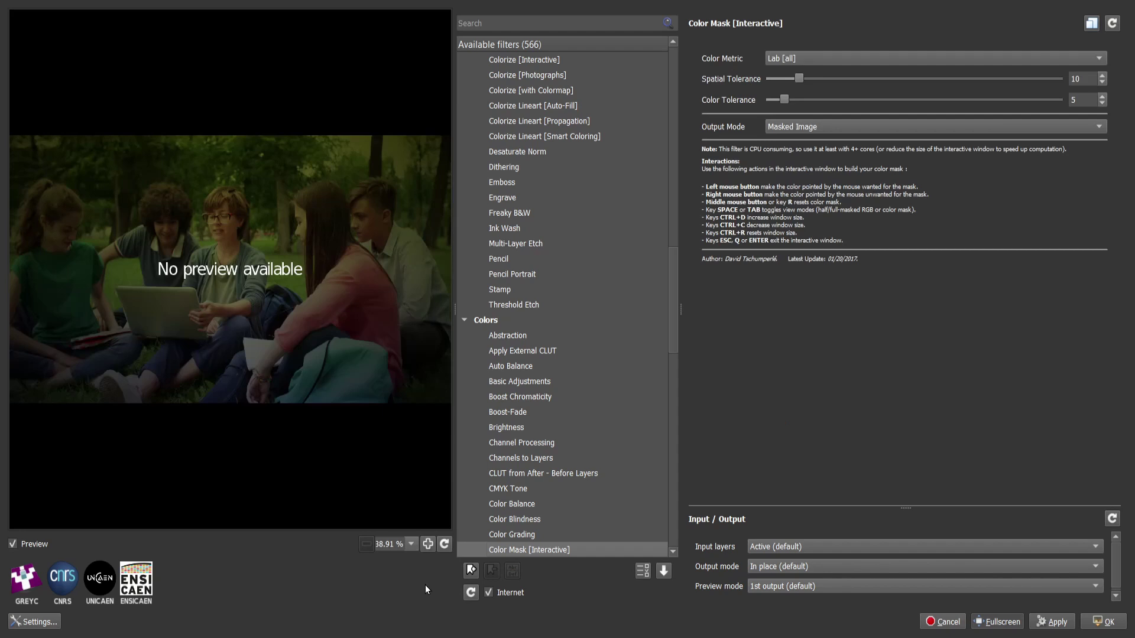
Preview Color Presets through Dark Sky, including Colormap, Contrast and Curves.
key(Down)
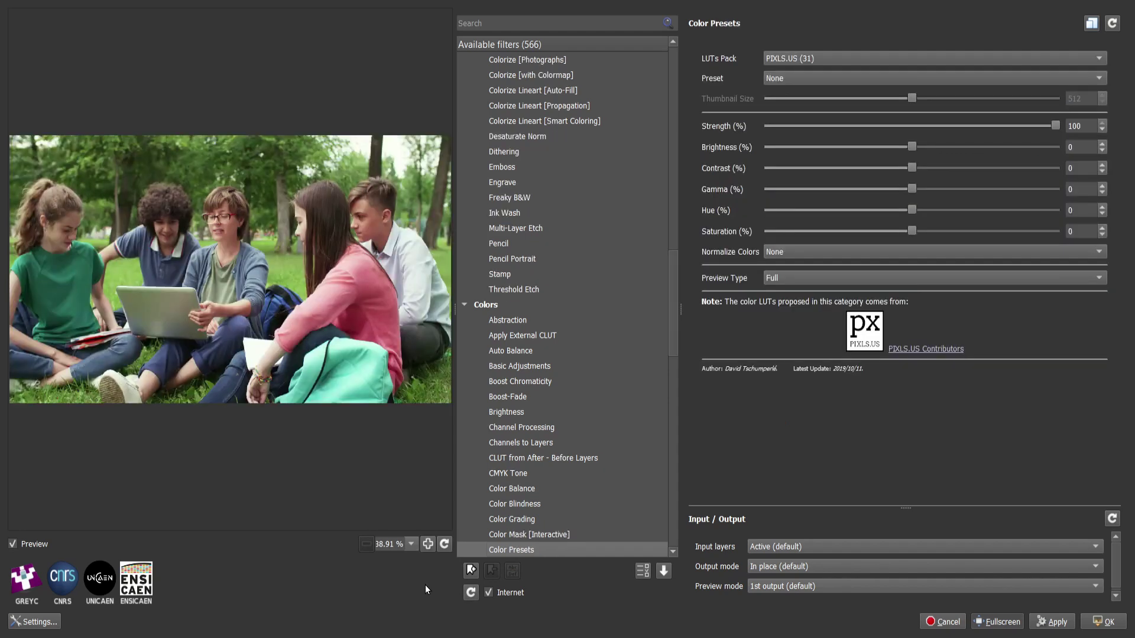
key(Down)
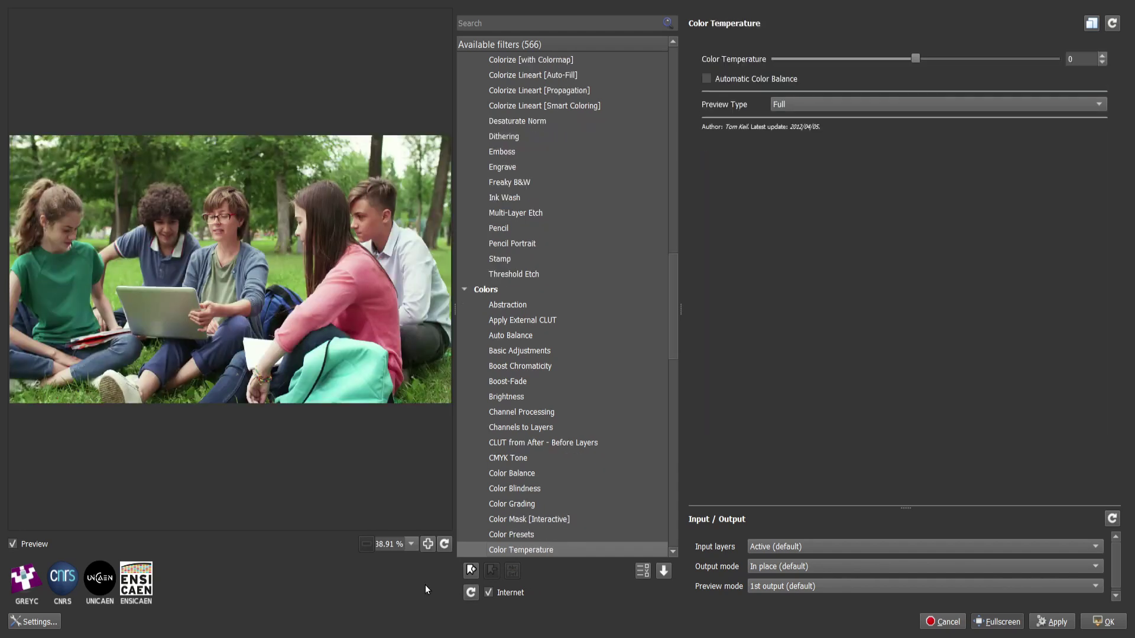
key(Down)
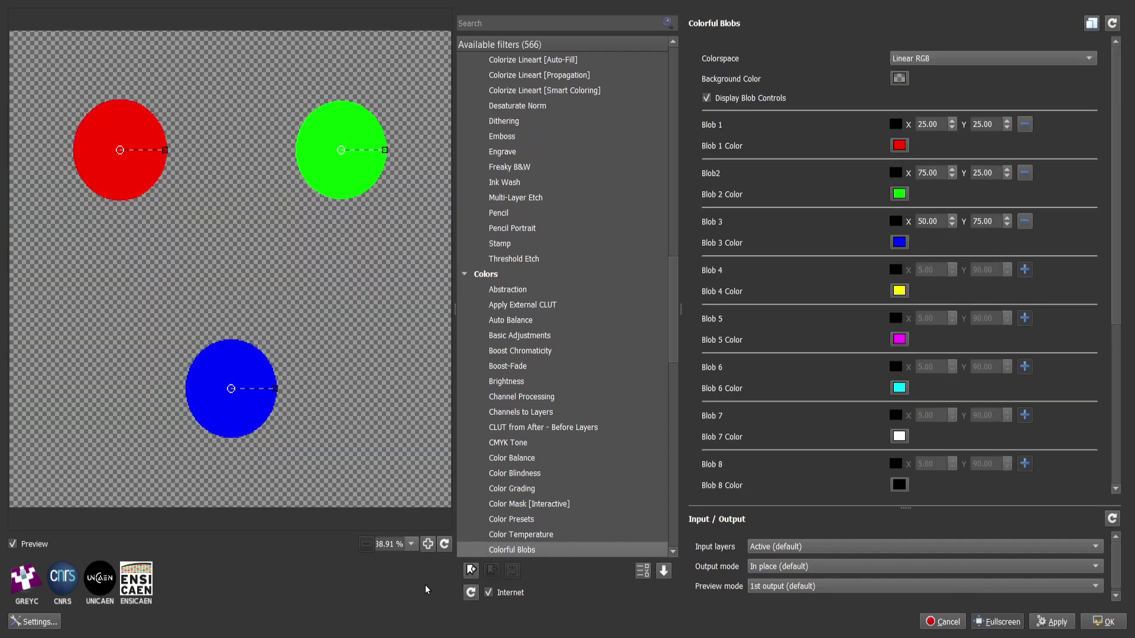
key(Down)
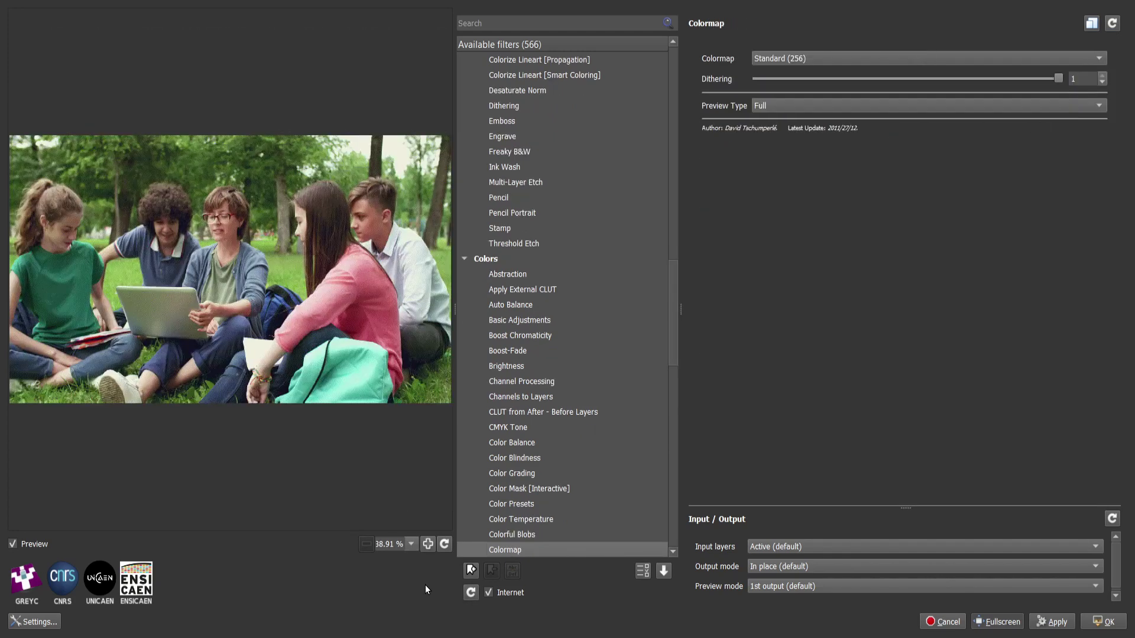
key(Down)
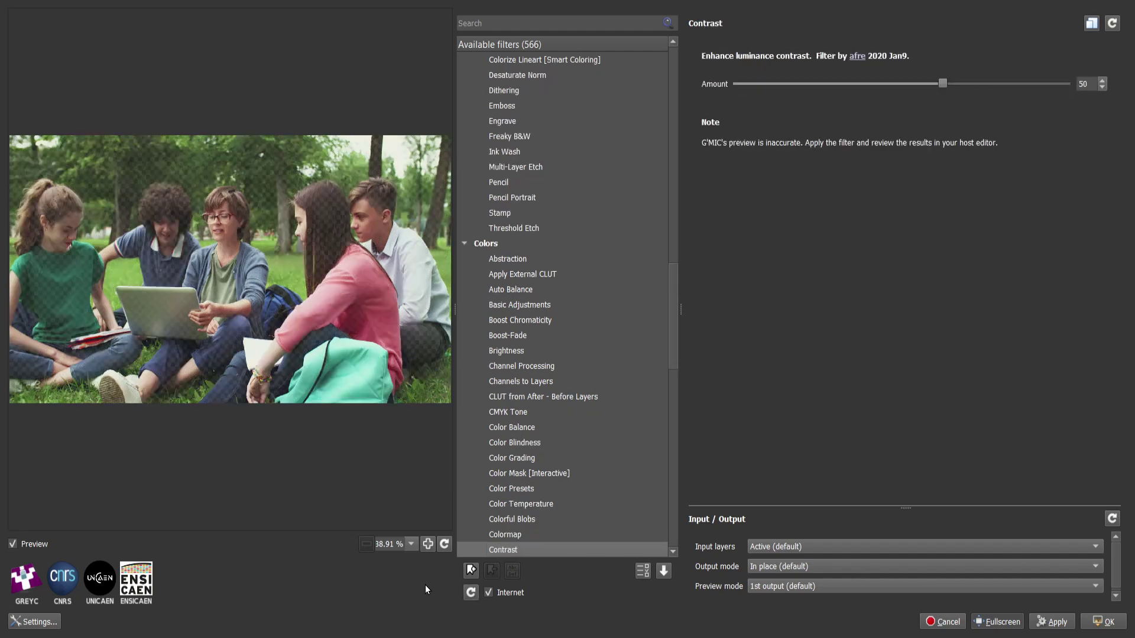
key(Down)
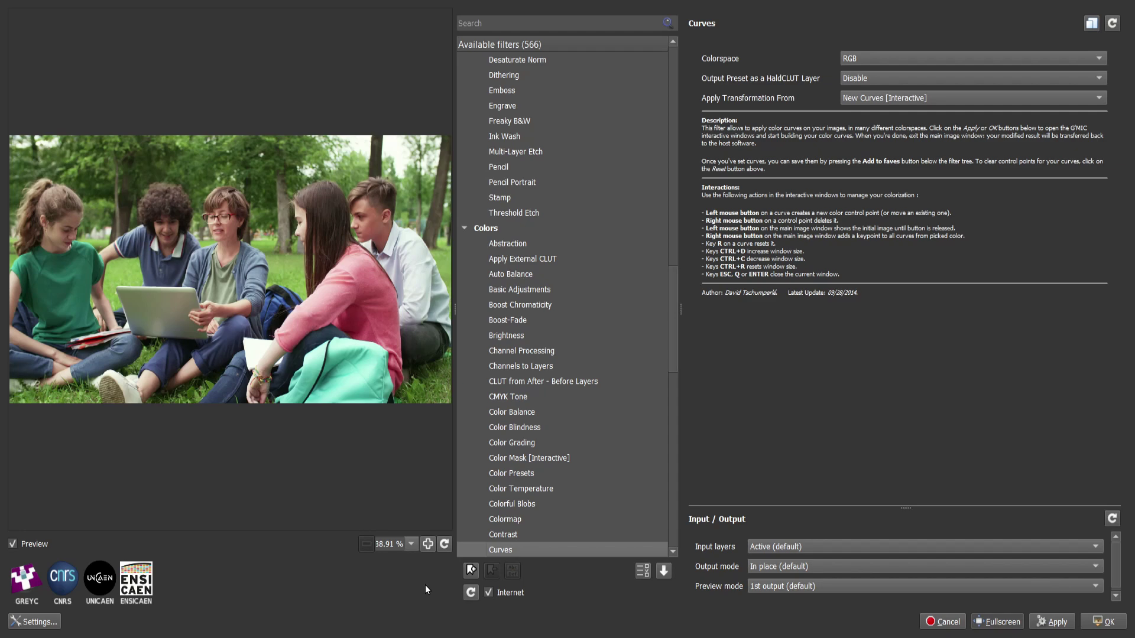
key(Down)
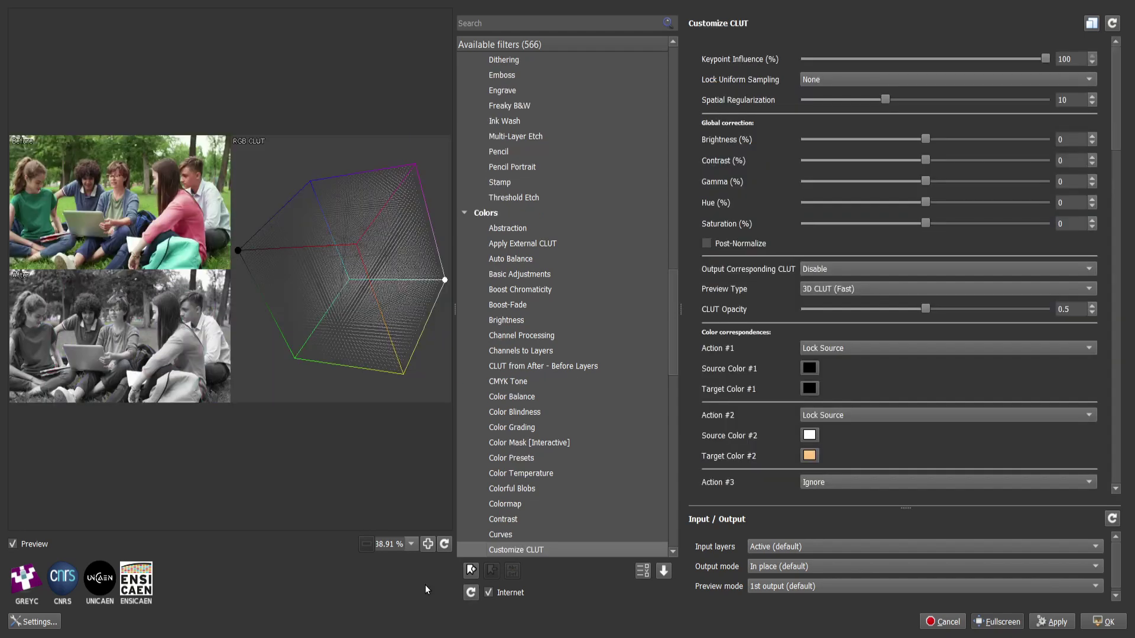
key(Down)
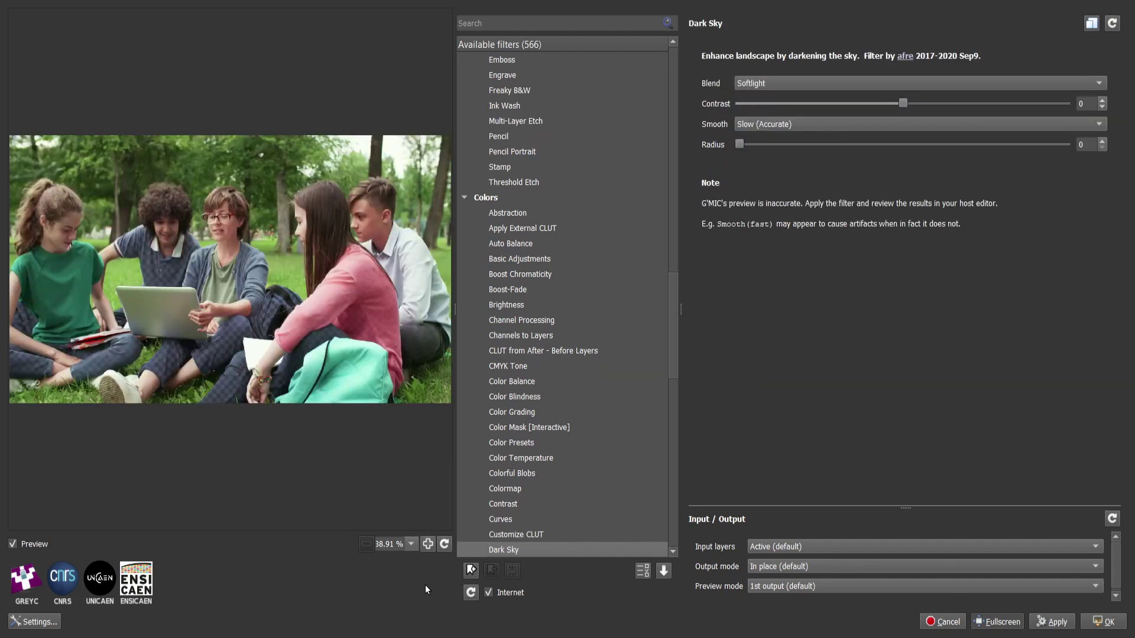
Preview Decompose Channels through Local Contrast, including Detect Skin, Equalize HSV and HSV Select.
key(Down)
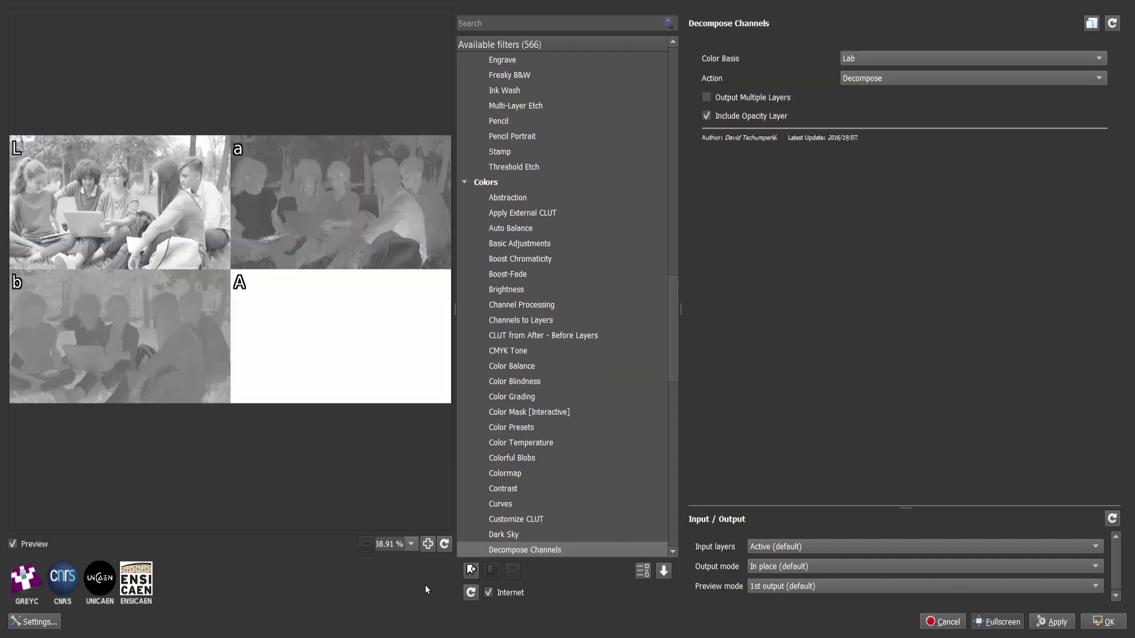
key(Down)
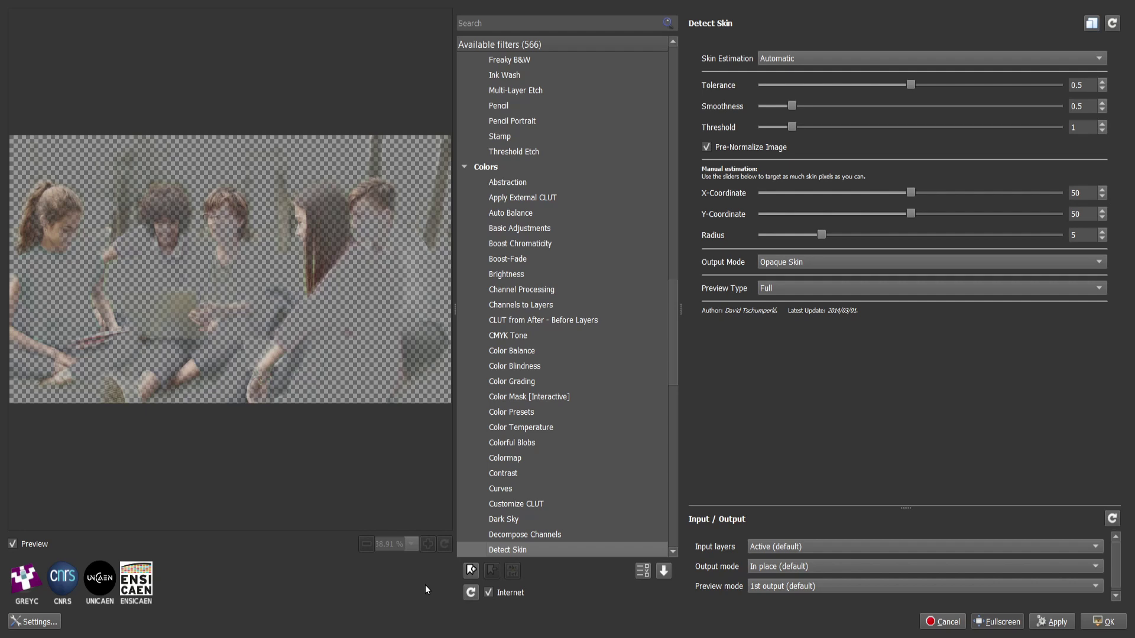
key(Down)
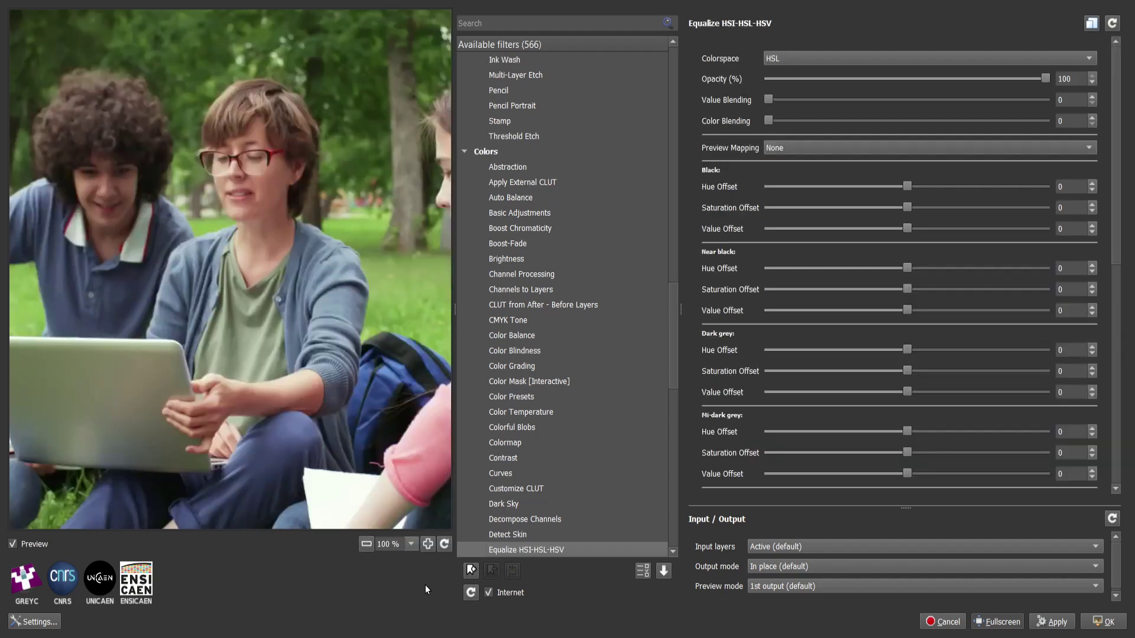
key(Down)
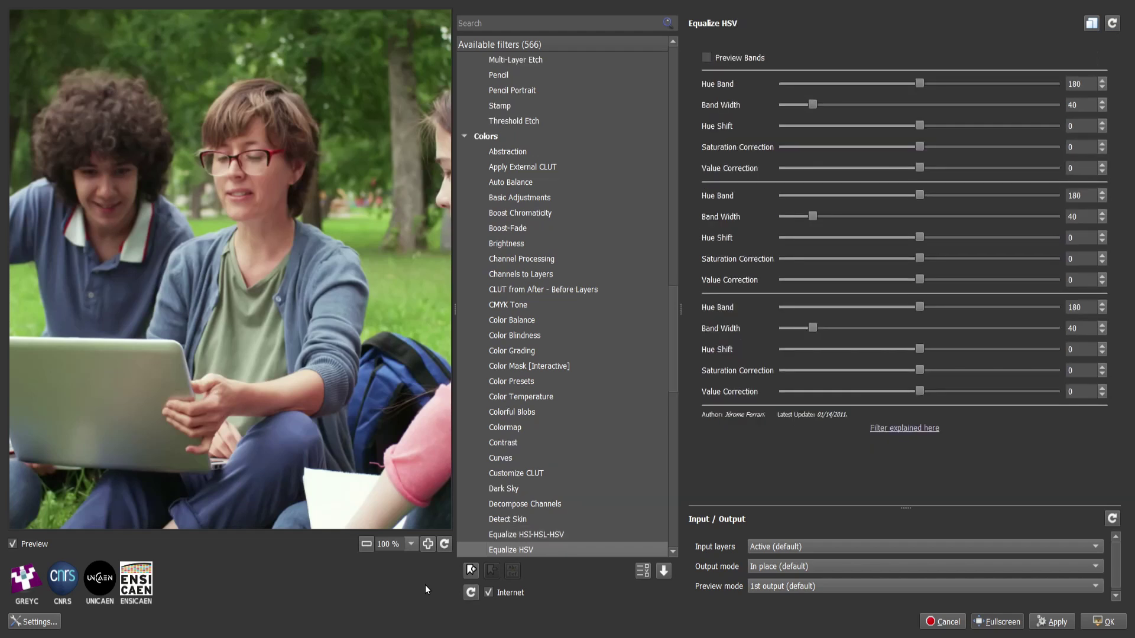
key(Down)
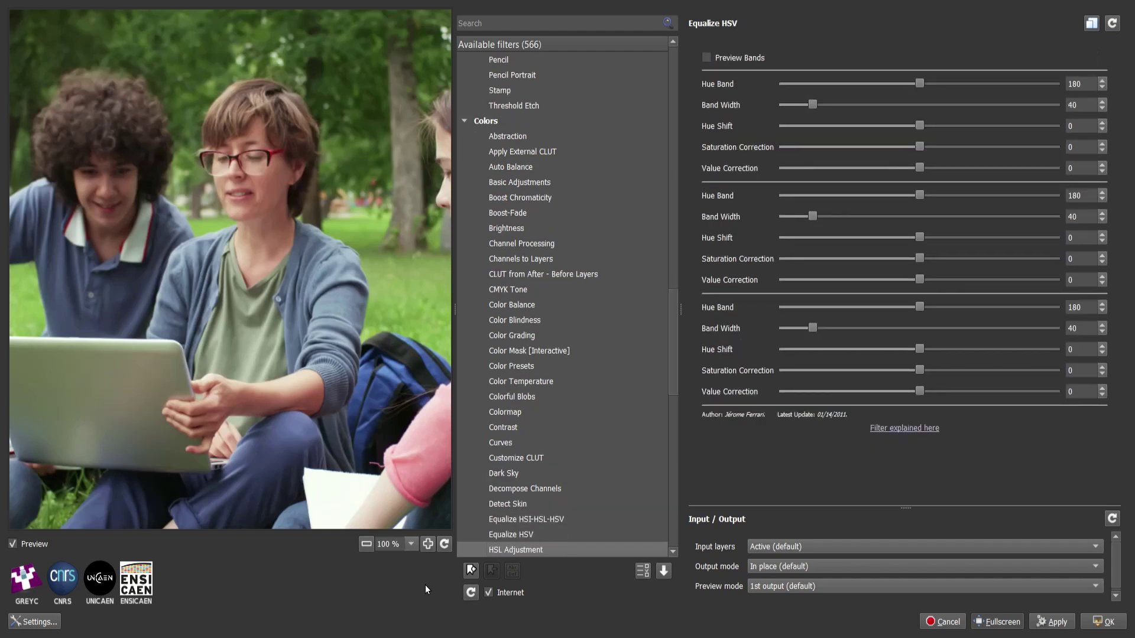
key(Down)
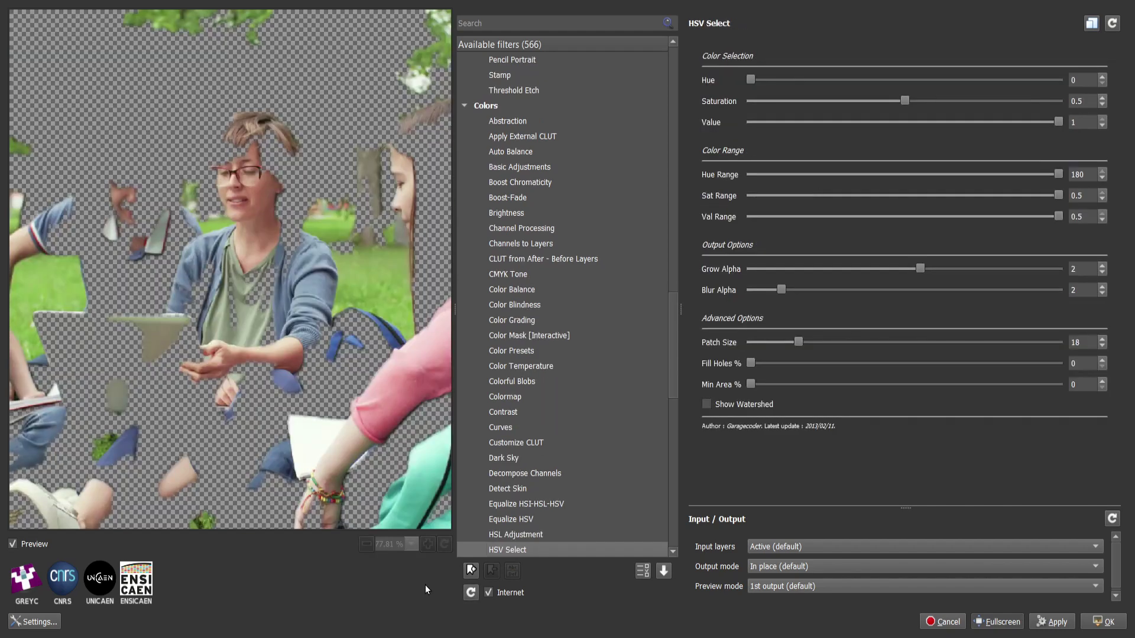
key(Down)
key(Down)
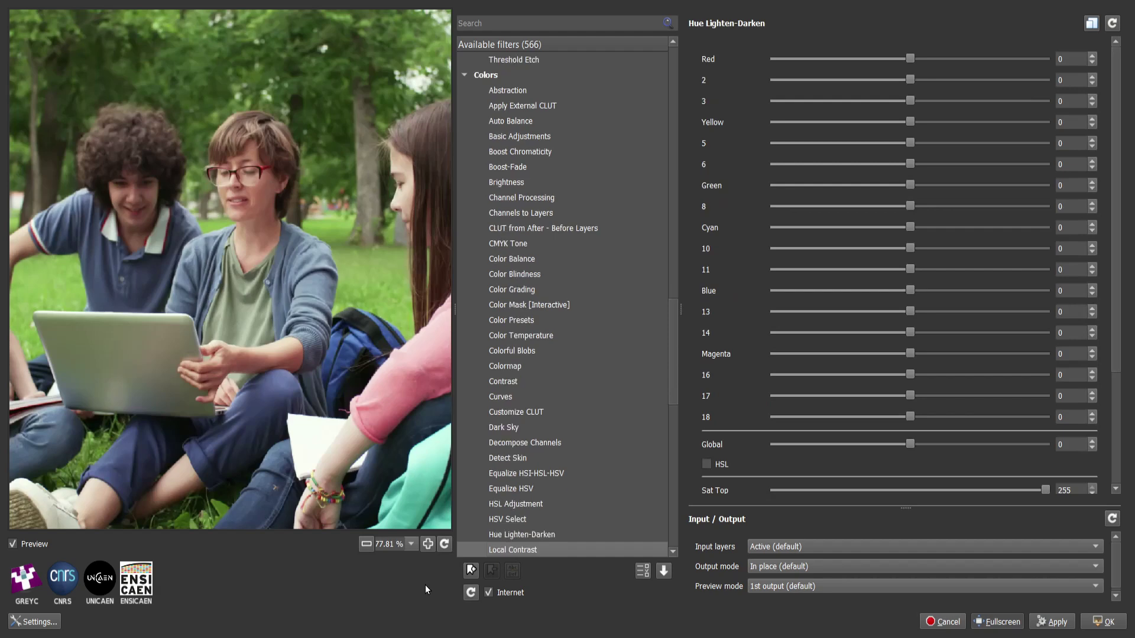
Preview Metallic Look and the Mixer filters (CMYK, HSV, Lab, RGB, YCbCr).
key(Down)
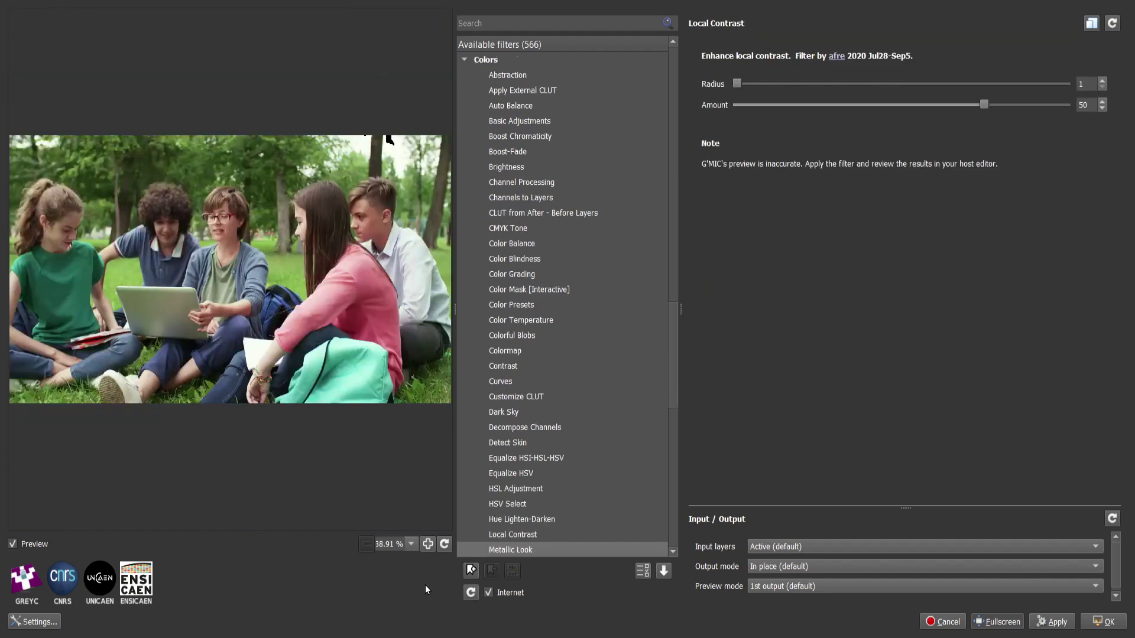
key(Down)
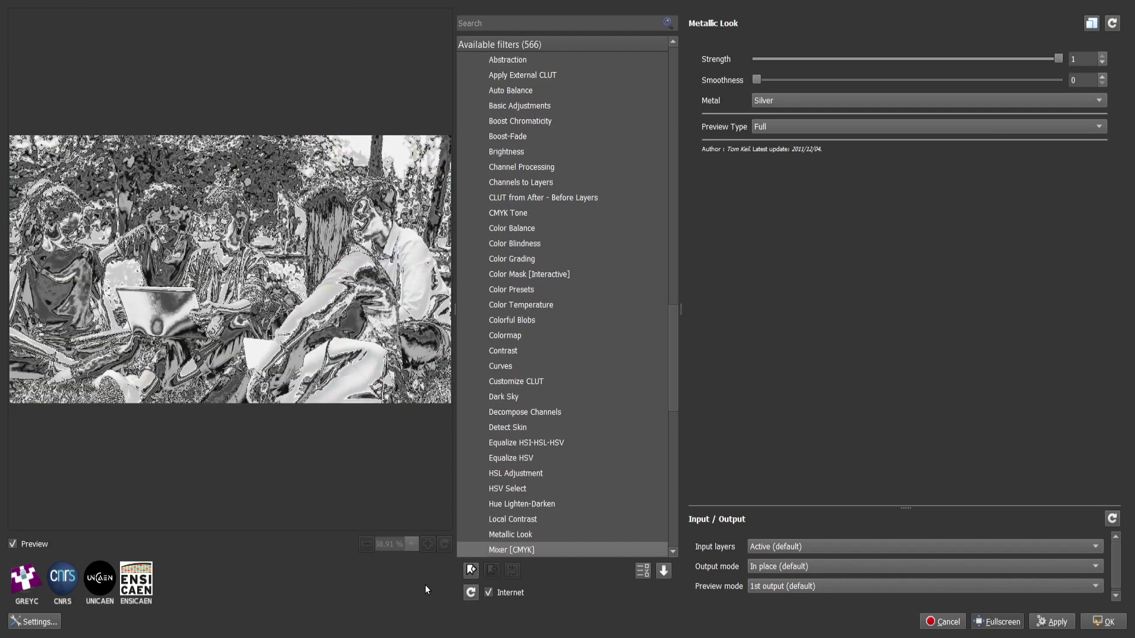
key(Down)
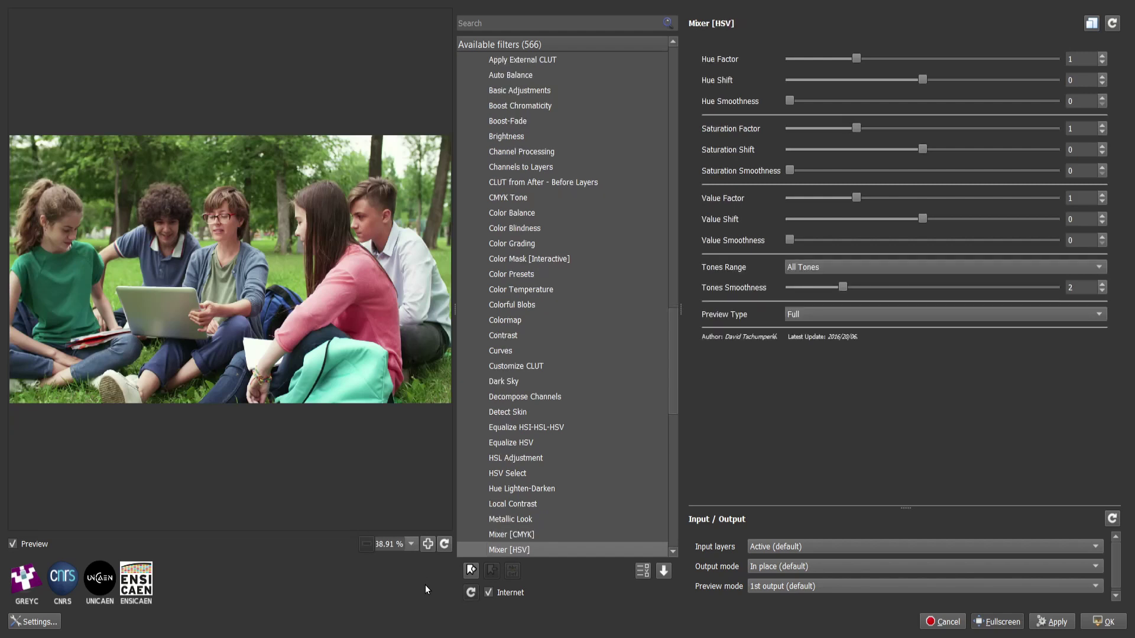
key(Down)
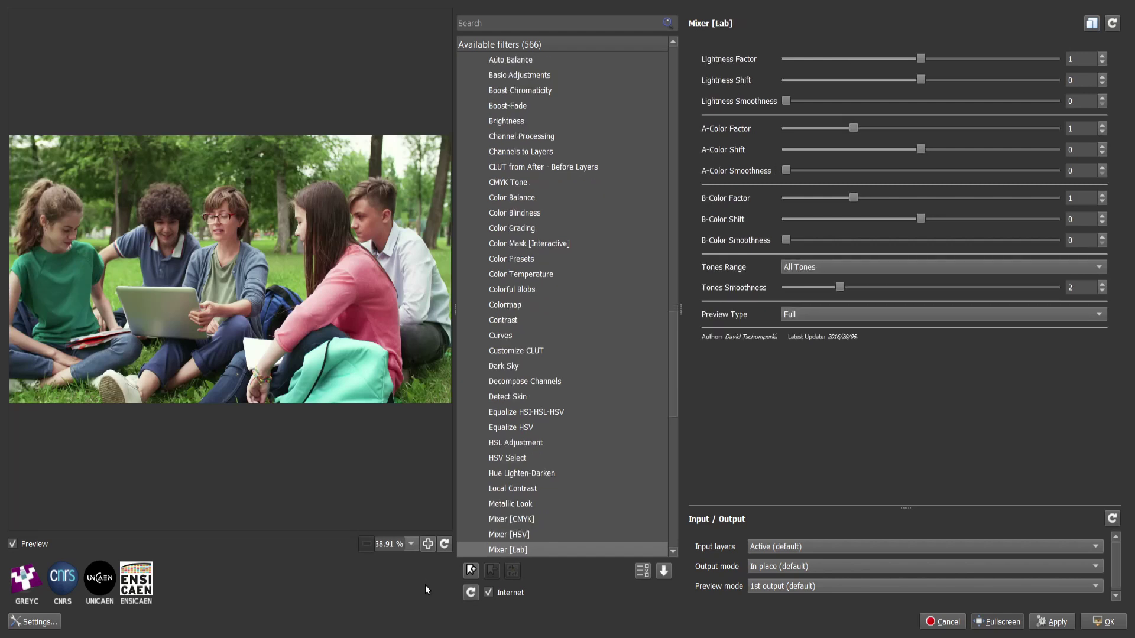
key(Down)
key(Down)
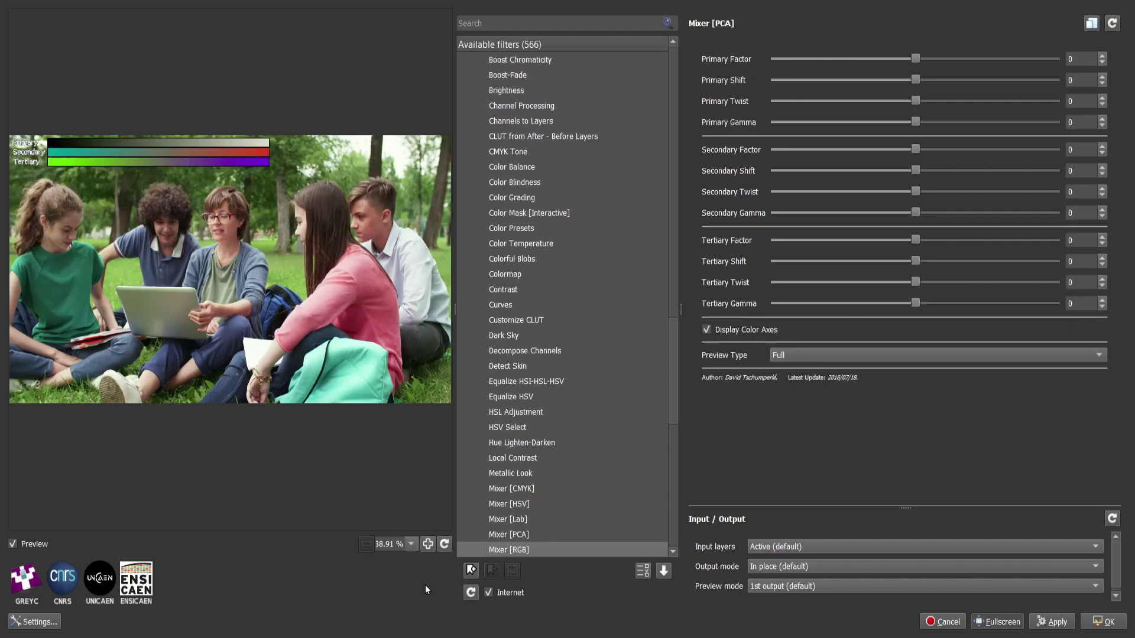
key(Down)
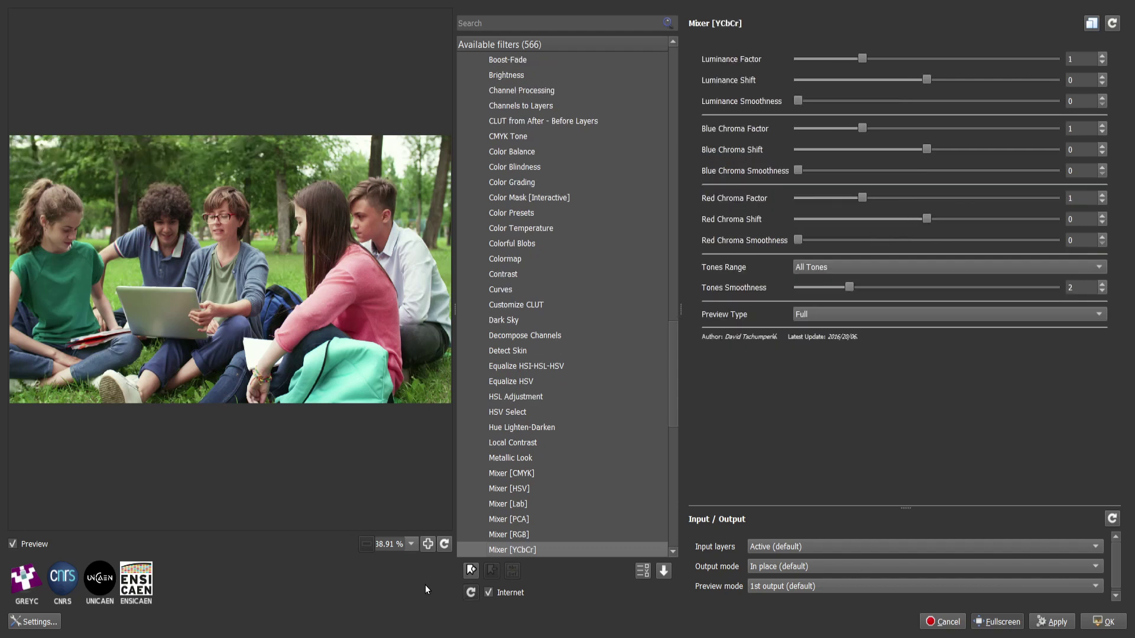
Preview Normalize Brightness through Sepia, including Retro Fade, RGB Tone and Saturation EQ.
key(Down)
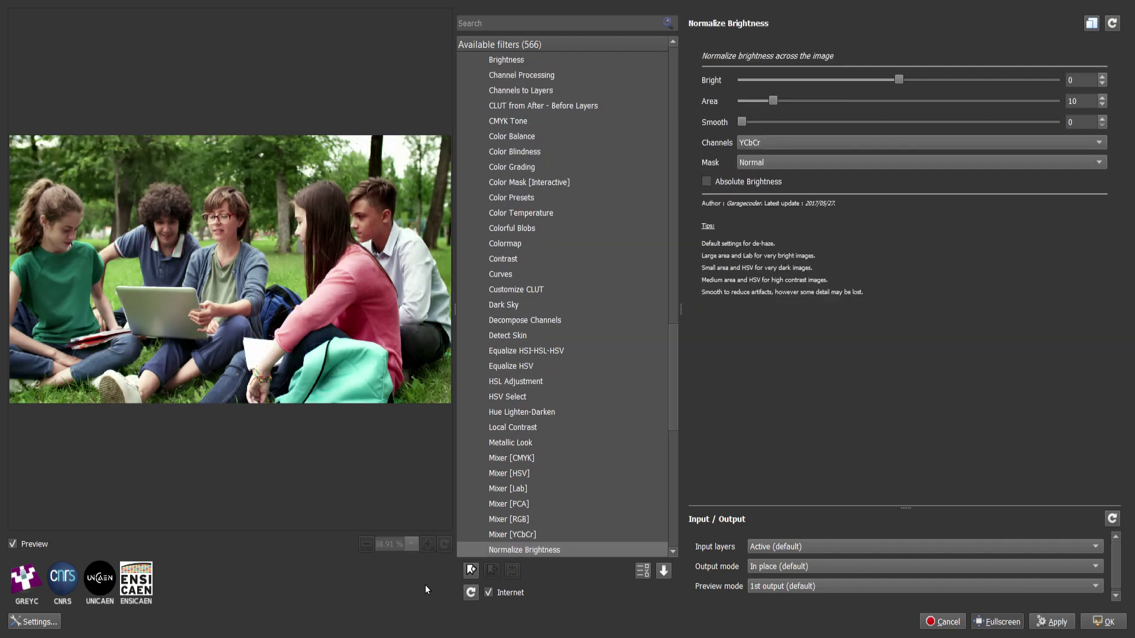
key(Down)
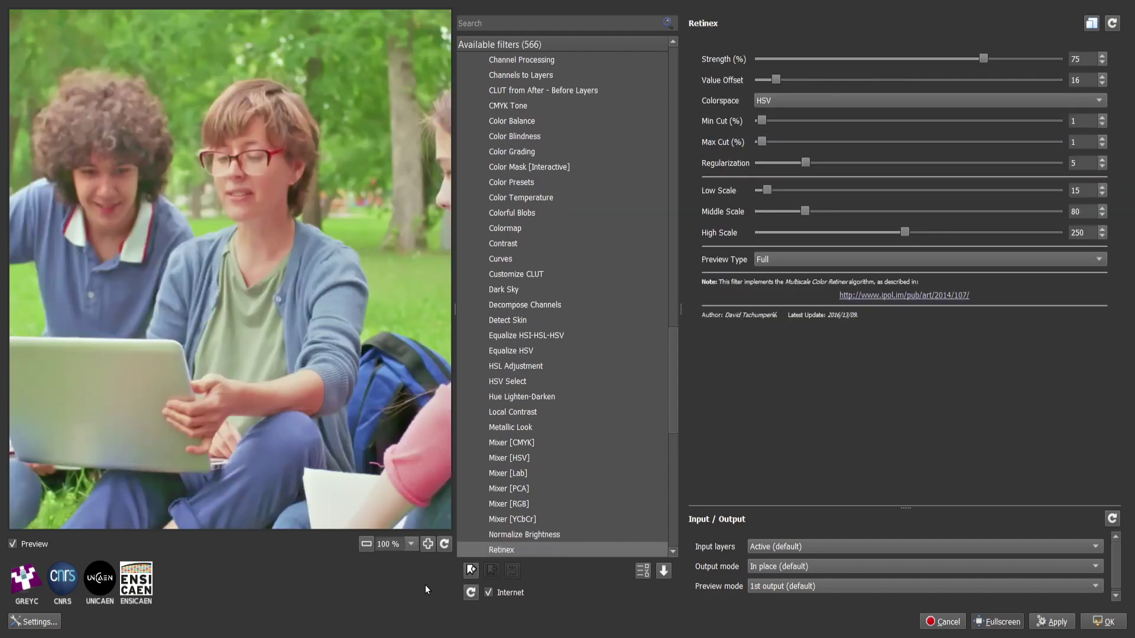
key(Down)
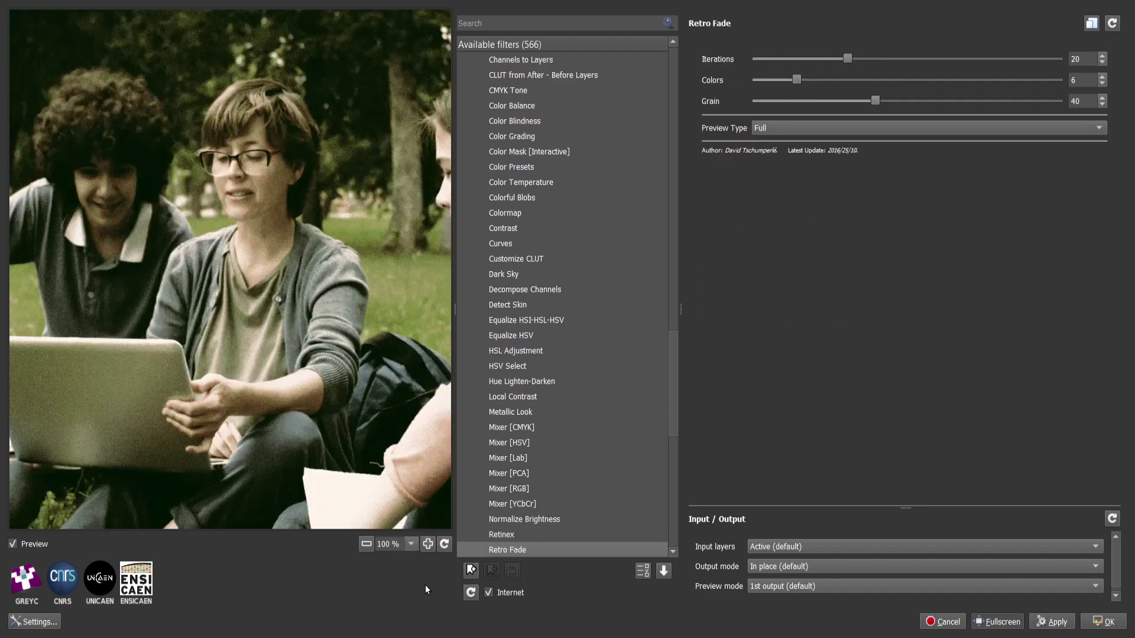
key(Down)
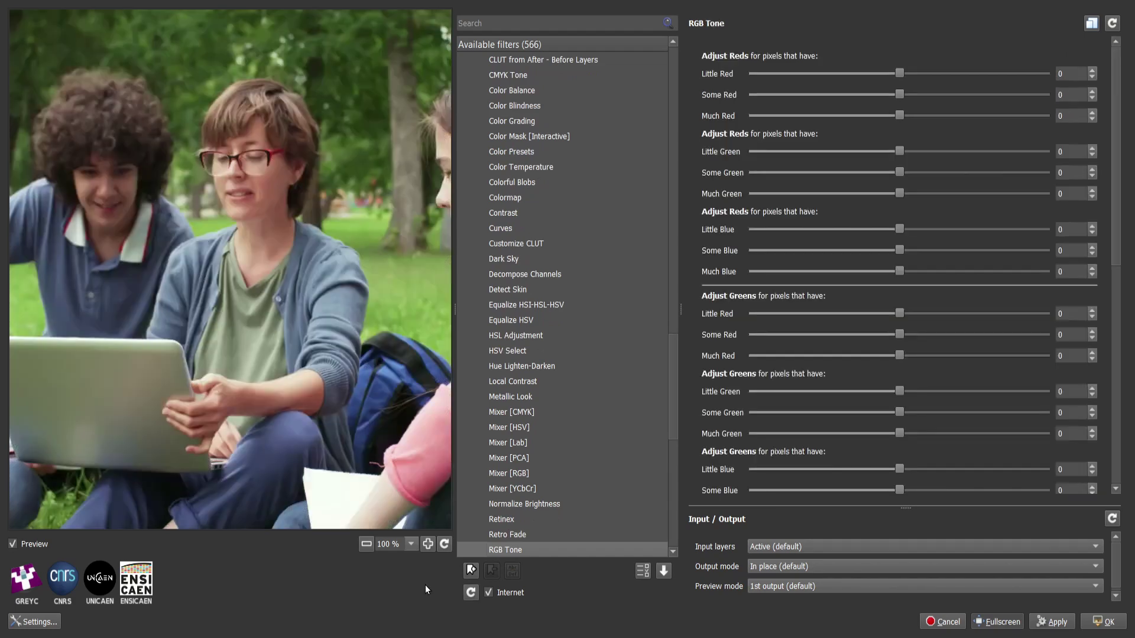
key(Down)
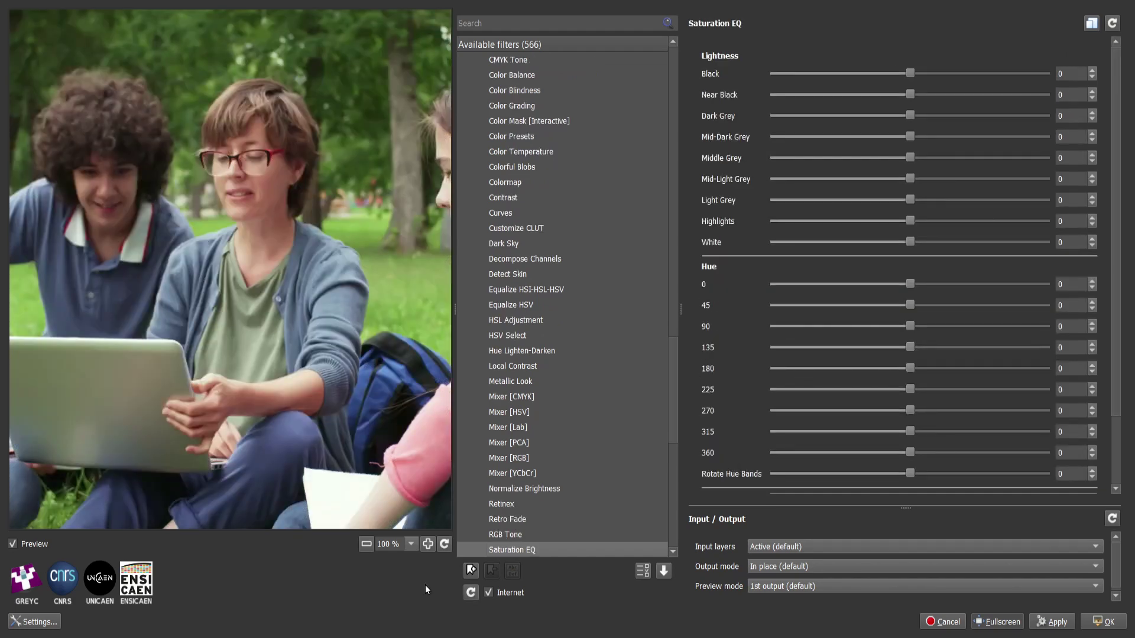
key(Down)
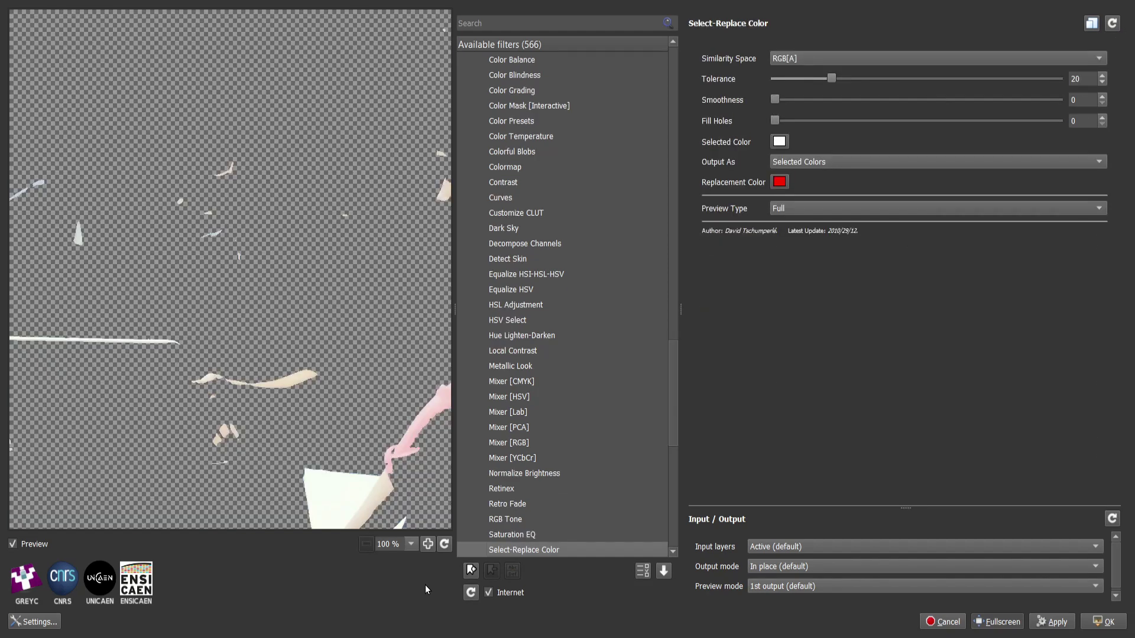
key(Down)
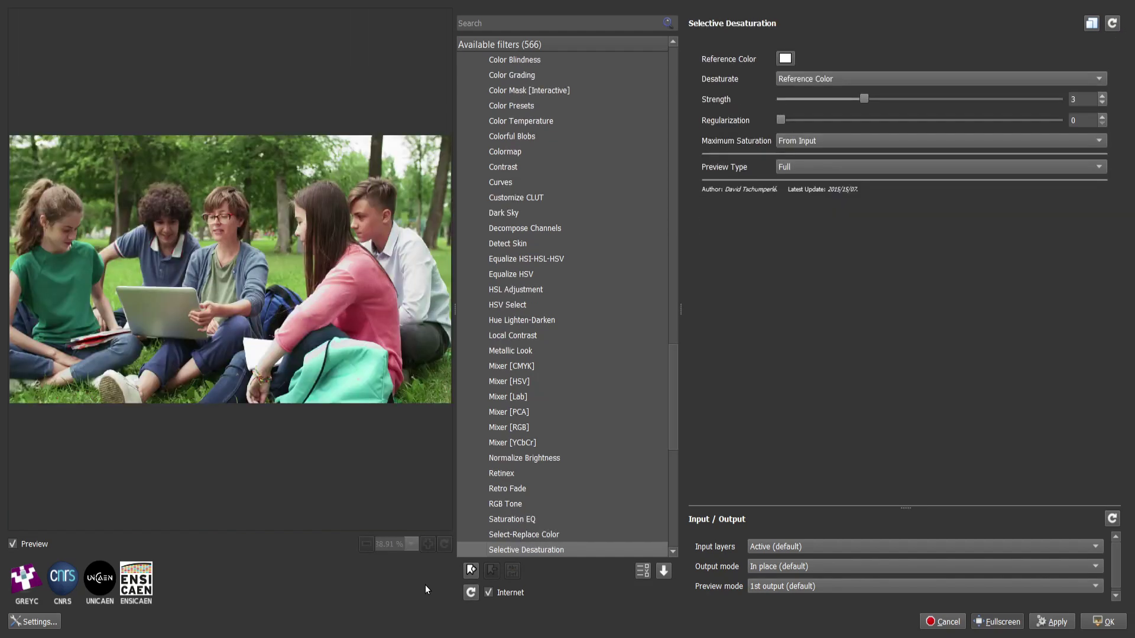
key(Down)
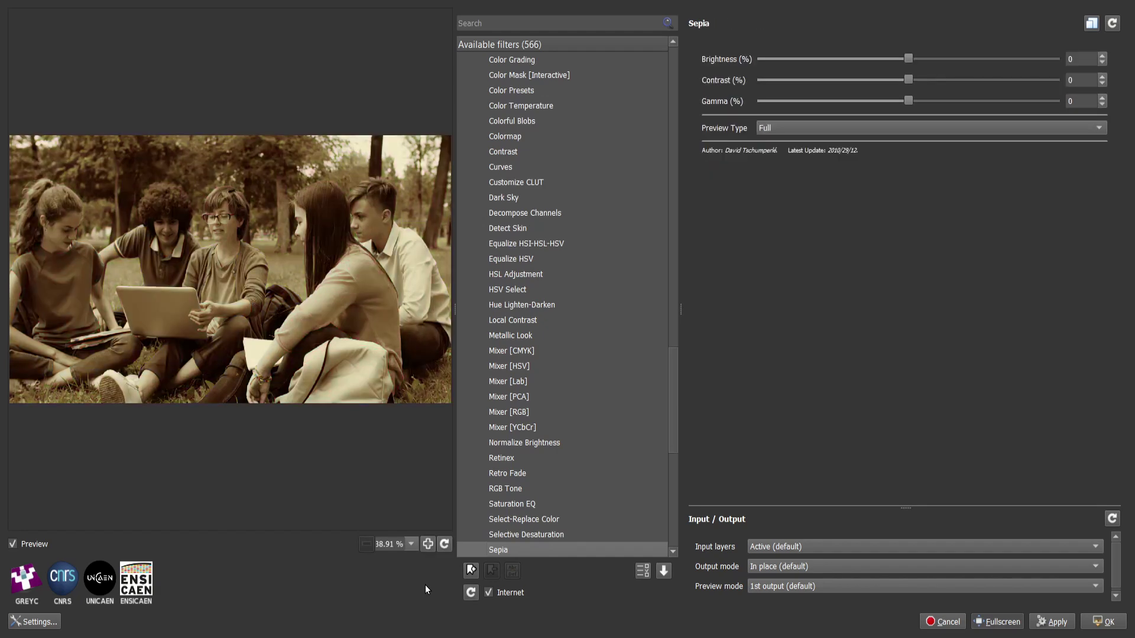
Preview Simulate Film through the Transfer Colors [Histogram], [Patch-Based] and [PCA] filters.
key(Down)
key(Down)
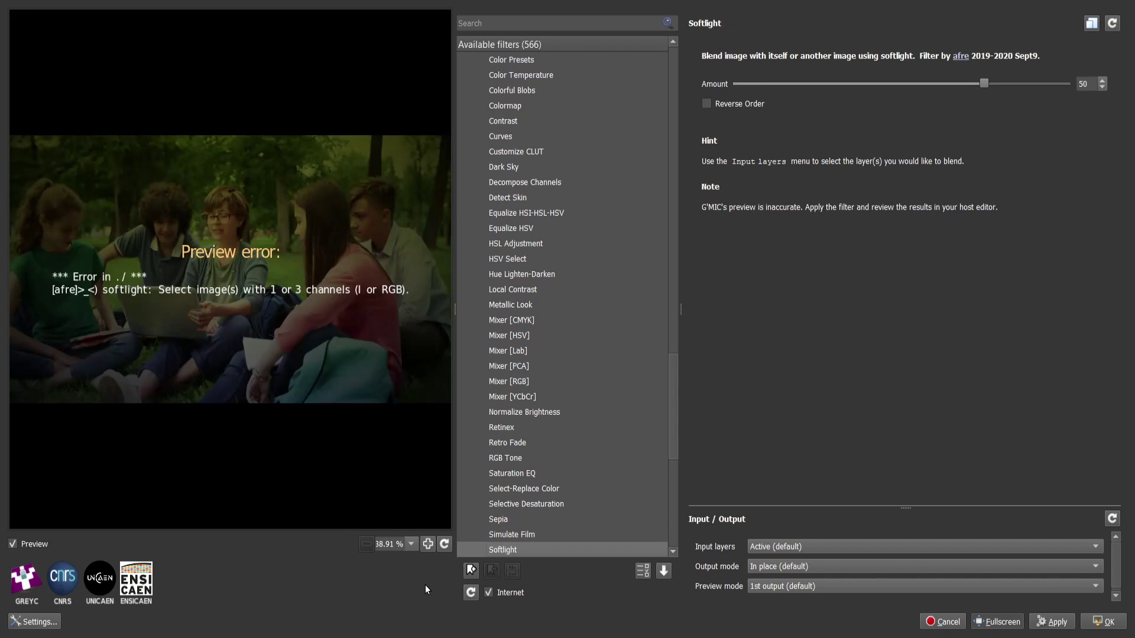
key(Down)
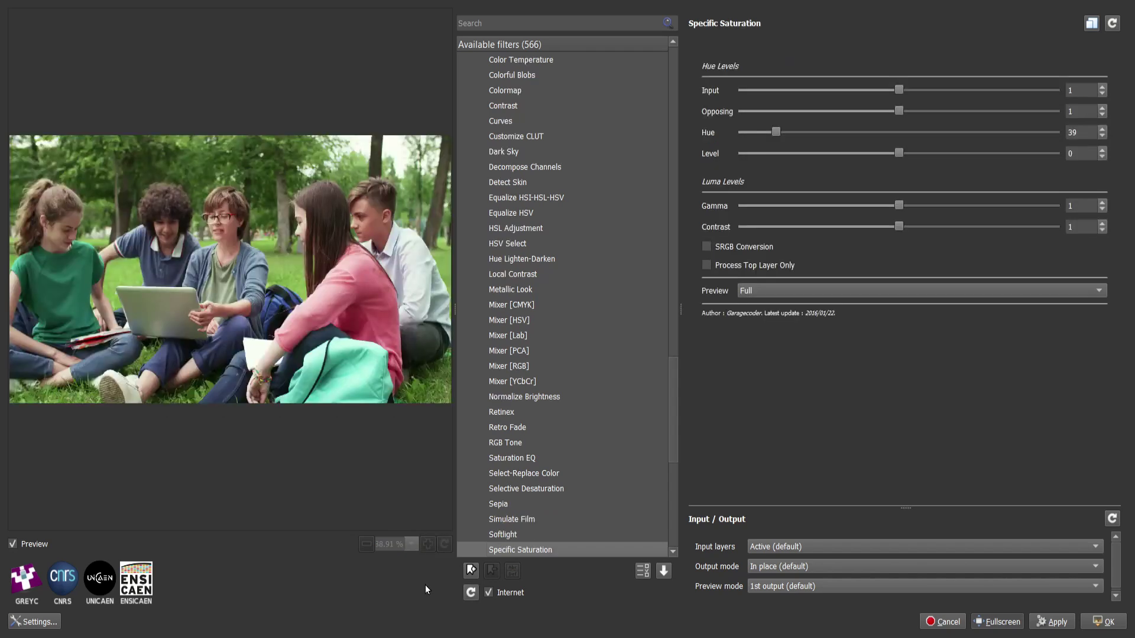
key(Down)
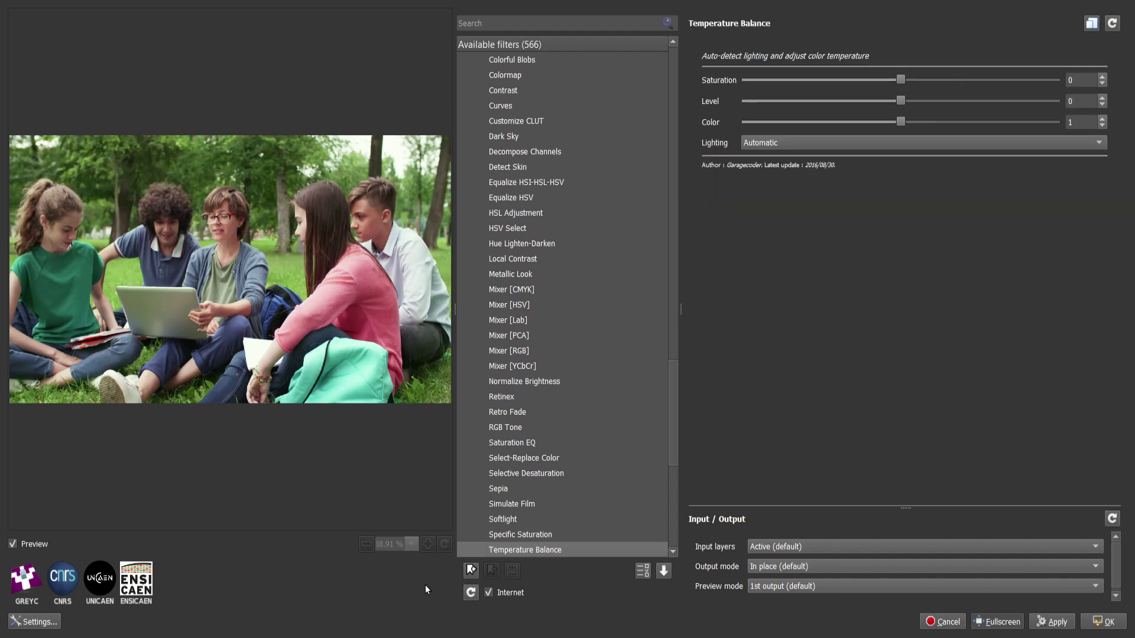
key(Down)
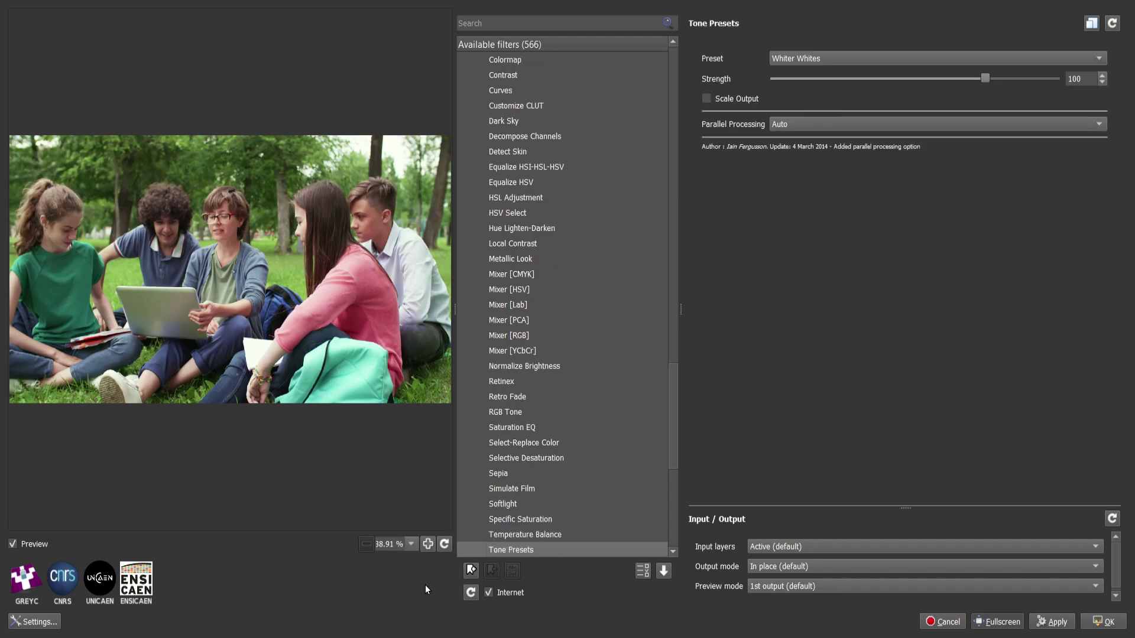
key(Down)
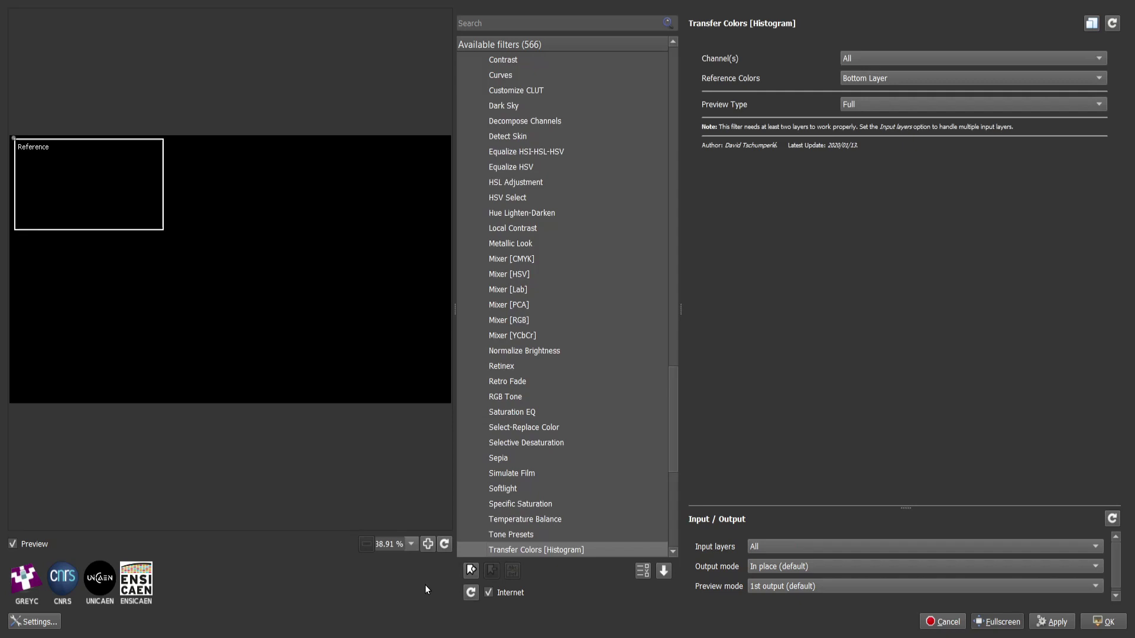
key(Down)
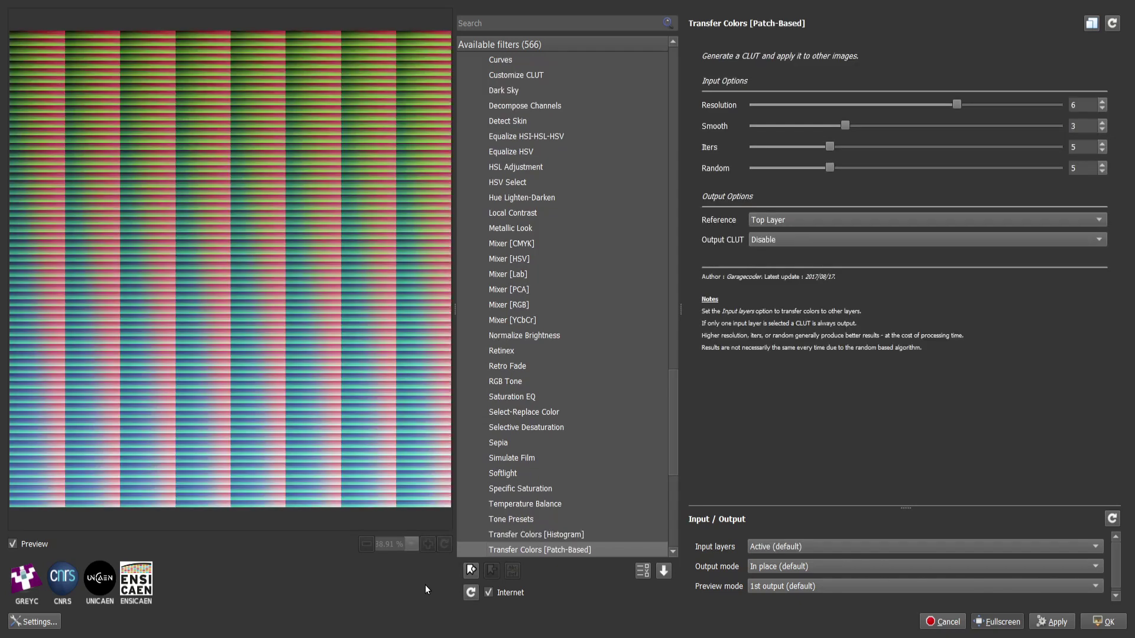
key(Down)
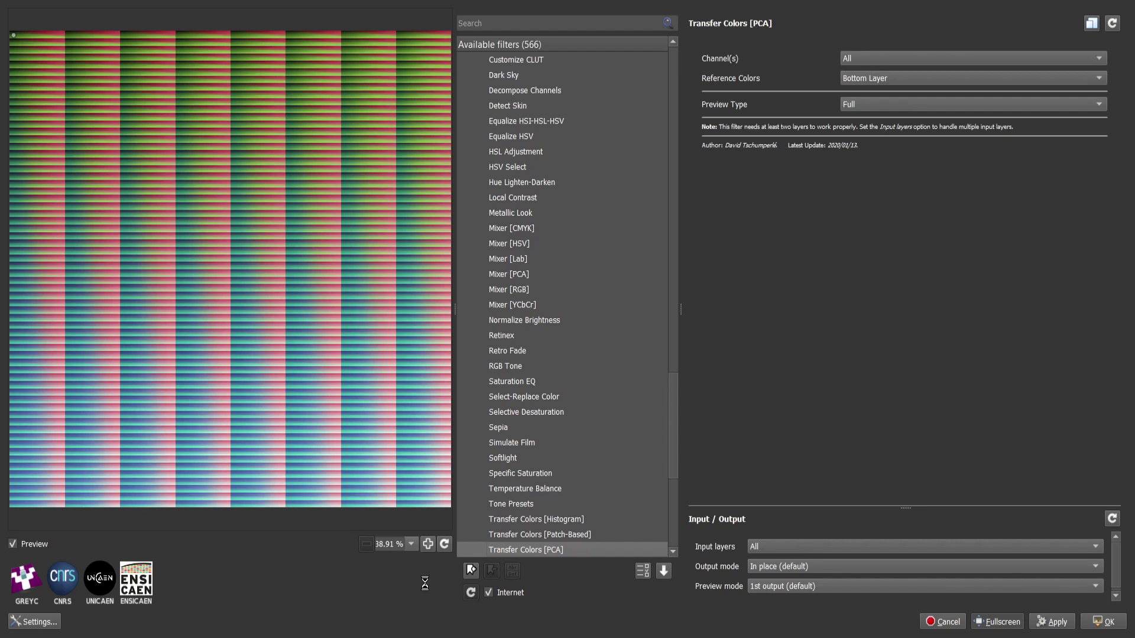
Preview Transfer Colors [Variational] through Zone System, landing on the Contours category.
key(Down)
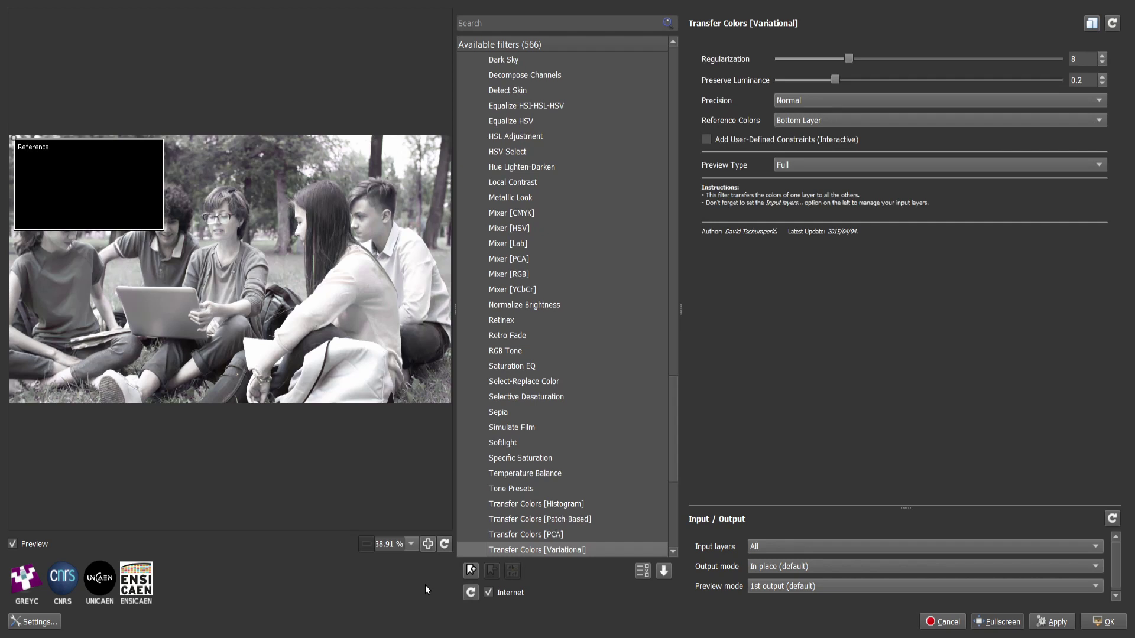
key(Down)
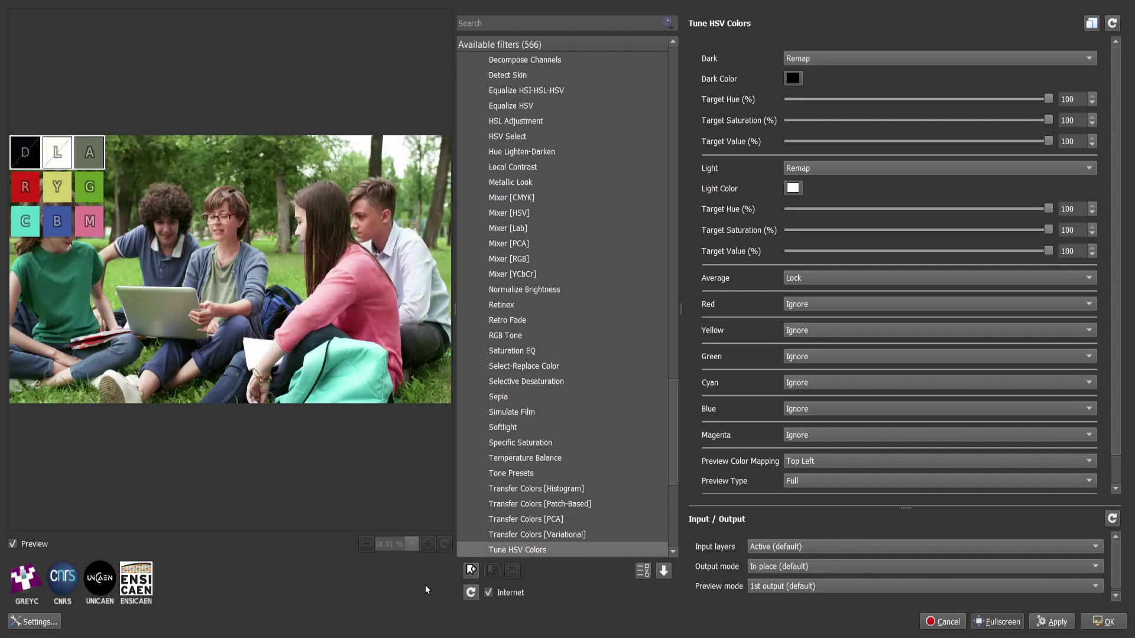
key(Down)
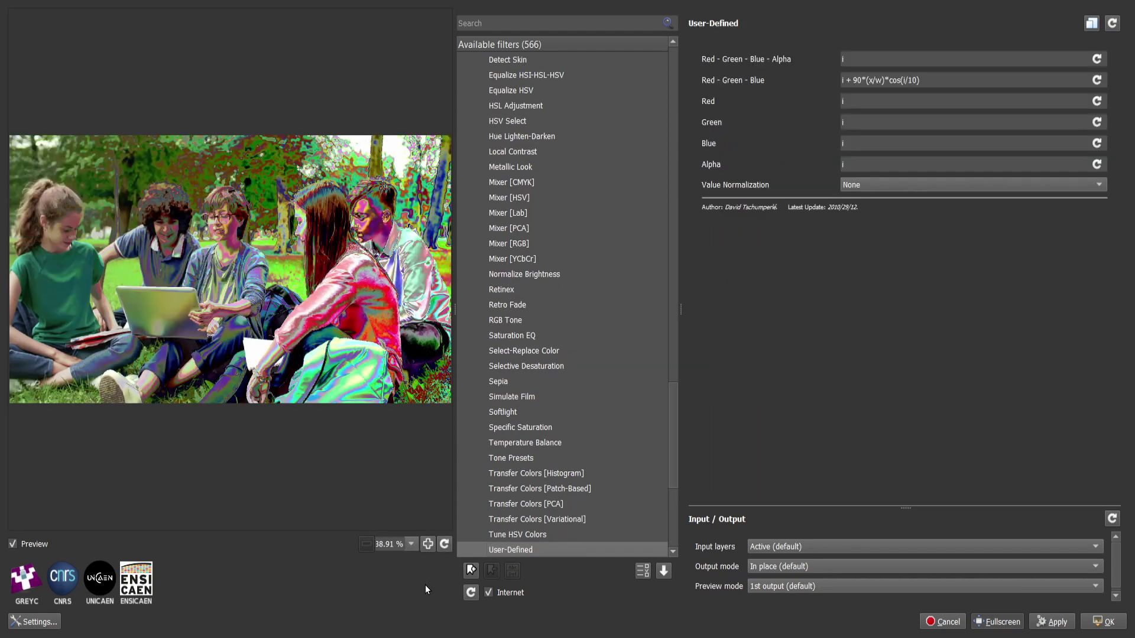
key(Down)
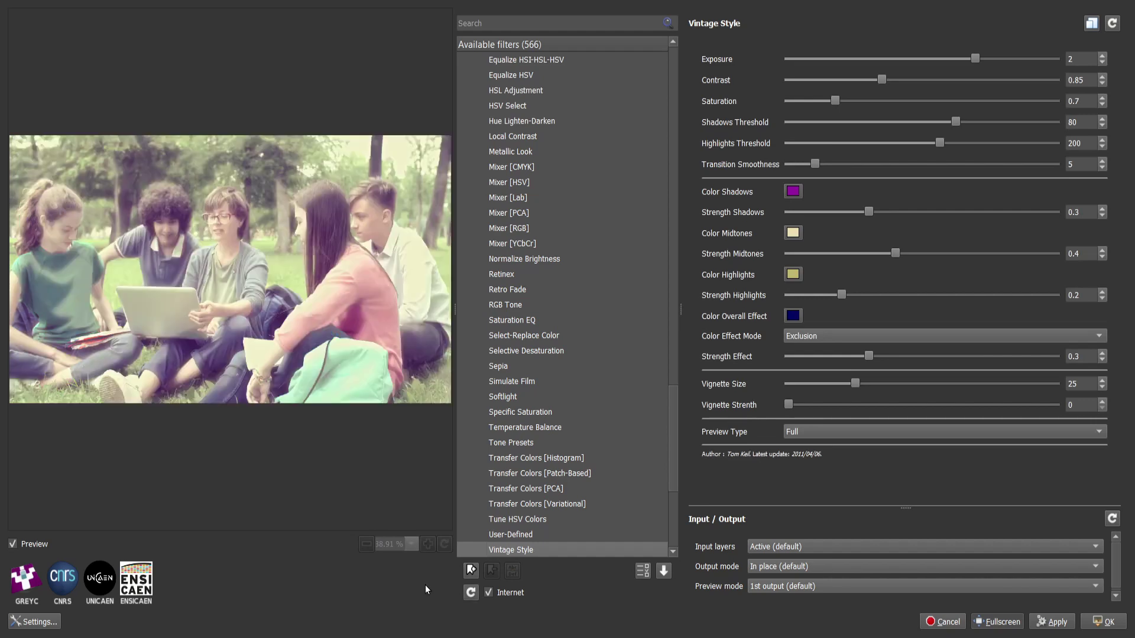
key(Down)
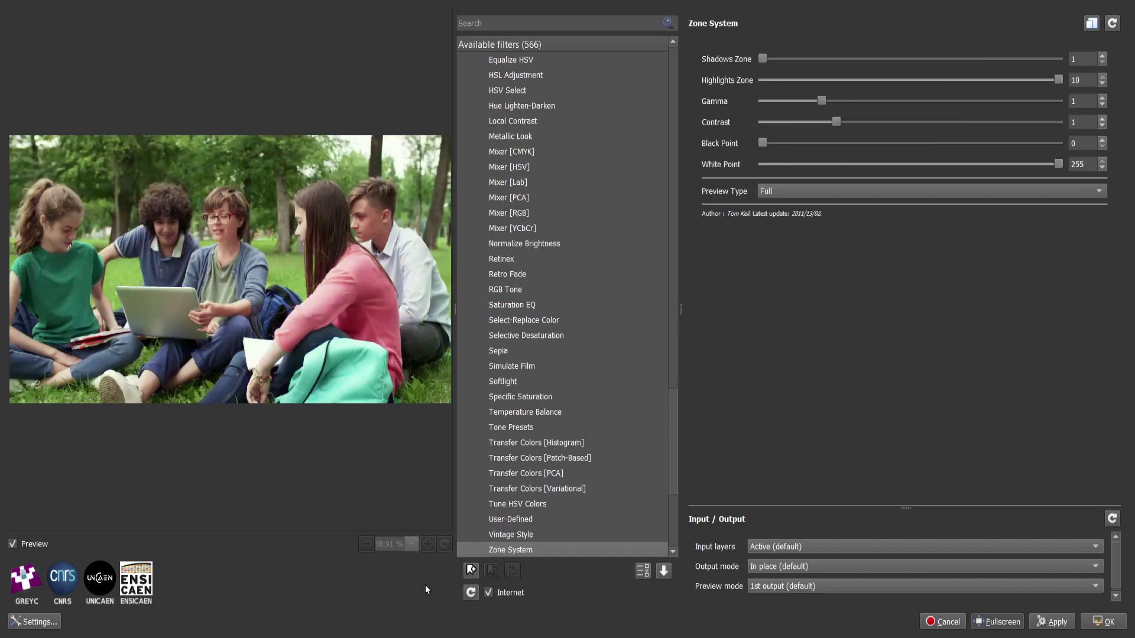
key(Down)
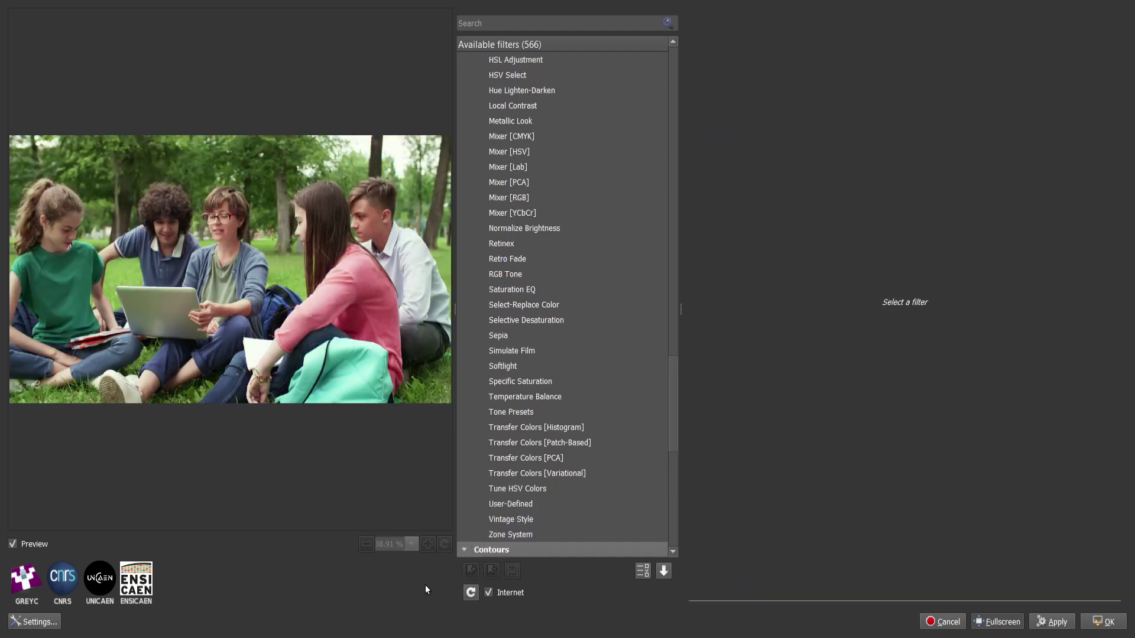
Expand Contours and preview filters from Convolve through Extract Foreground [Interactive].
key(Right)
key(Down)
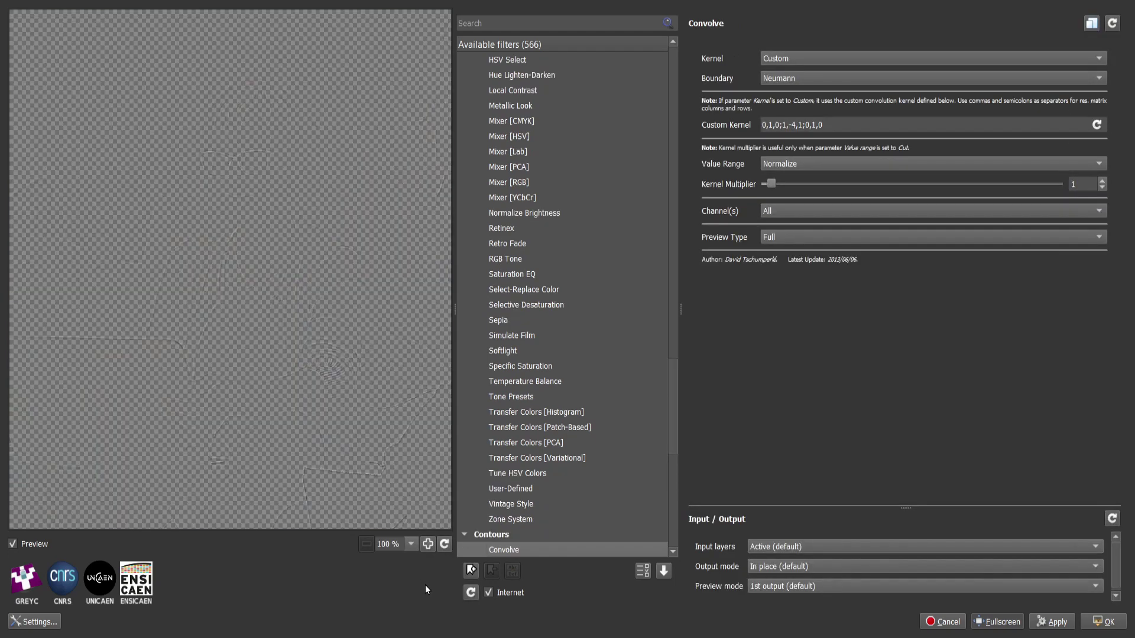
key(Down)
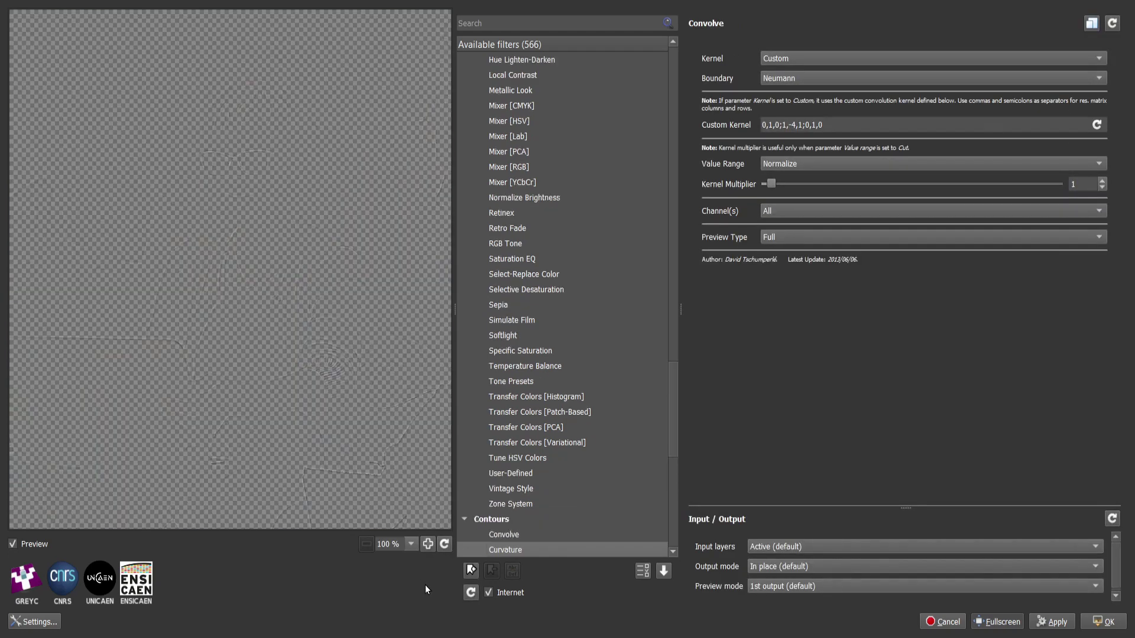
key(Down)
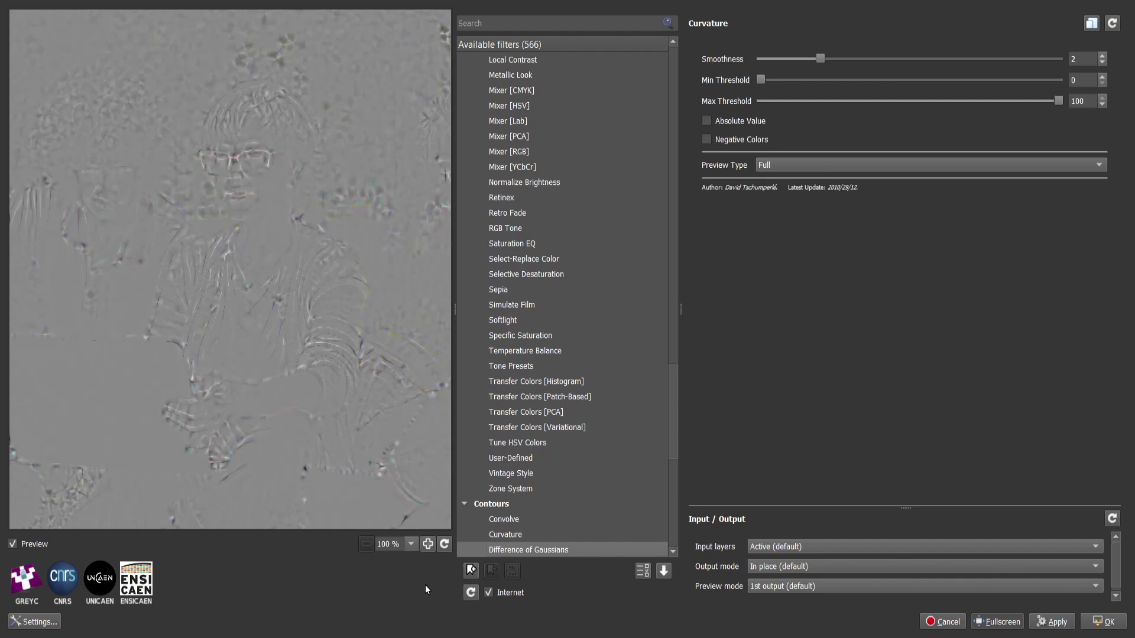
key(Down)
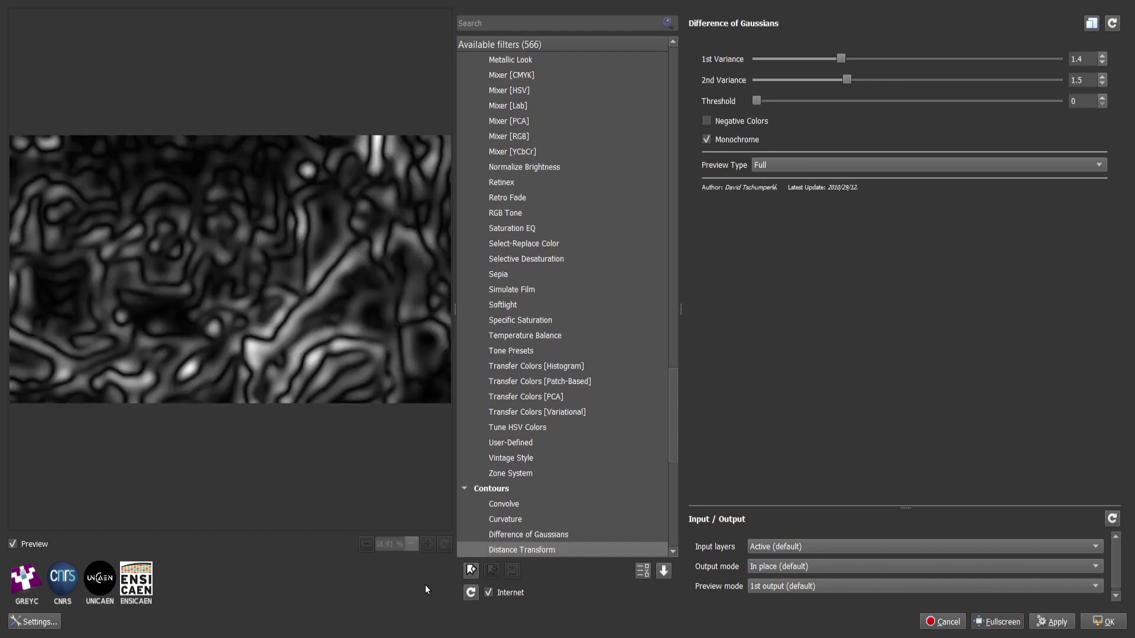
key(Down)
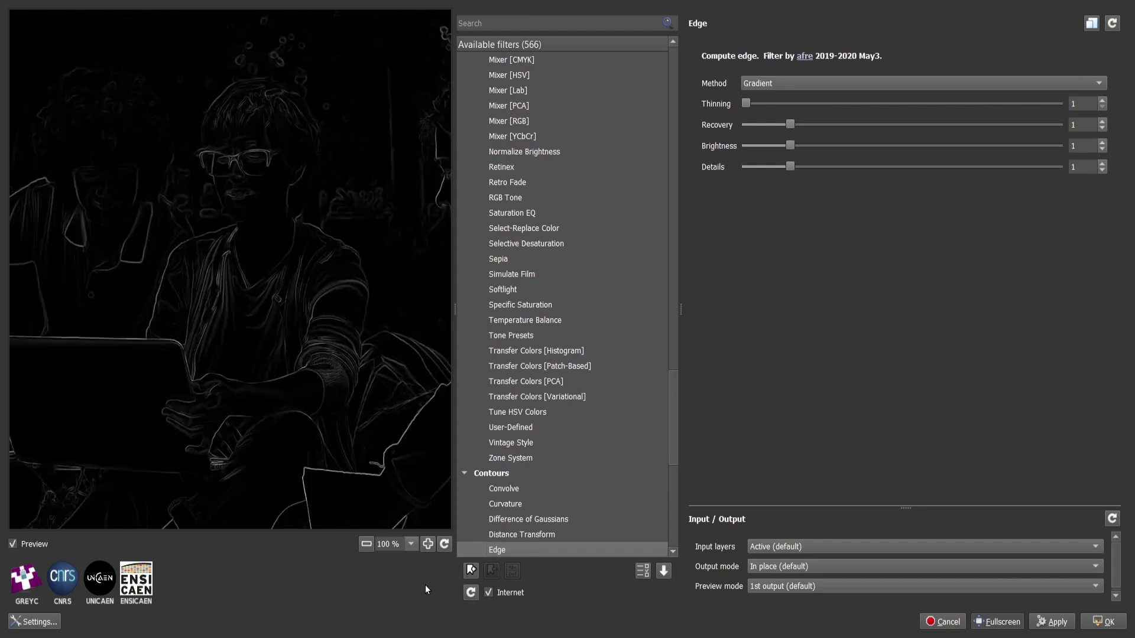
key(Down)
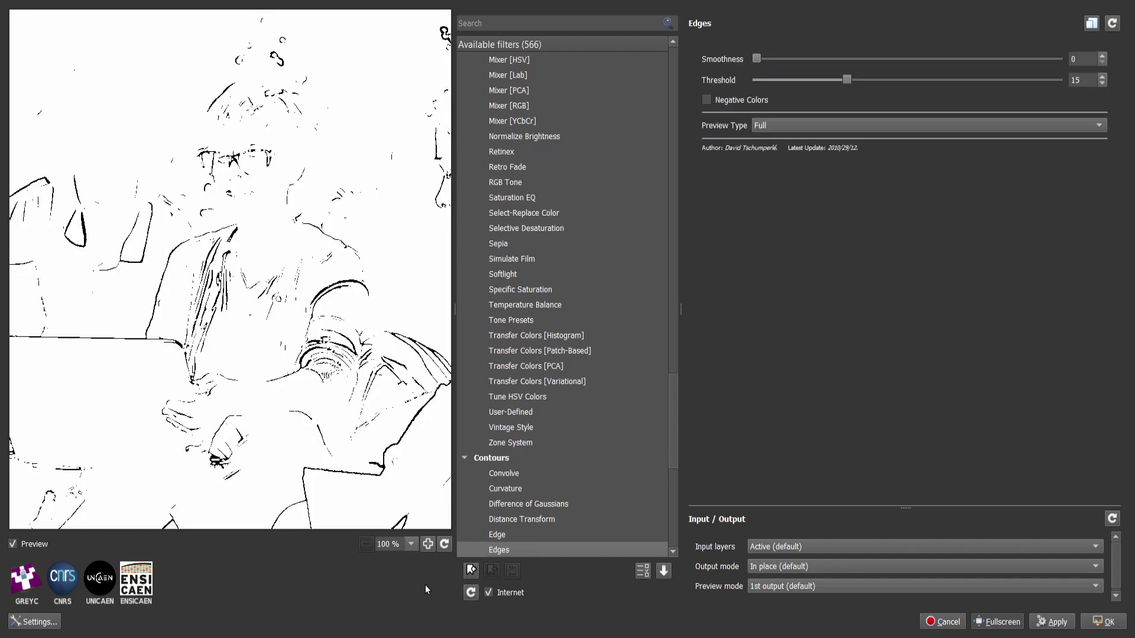
key(Down)
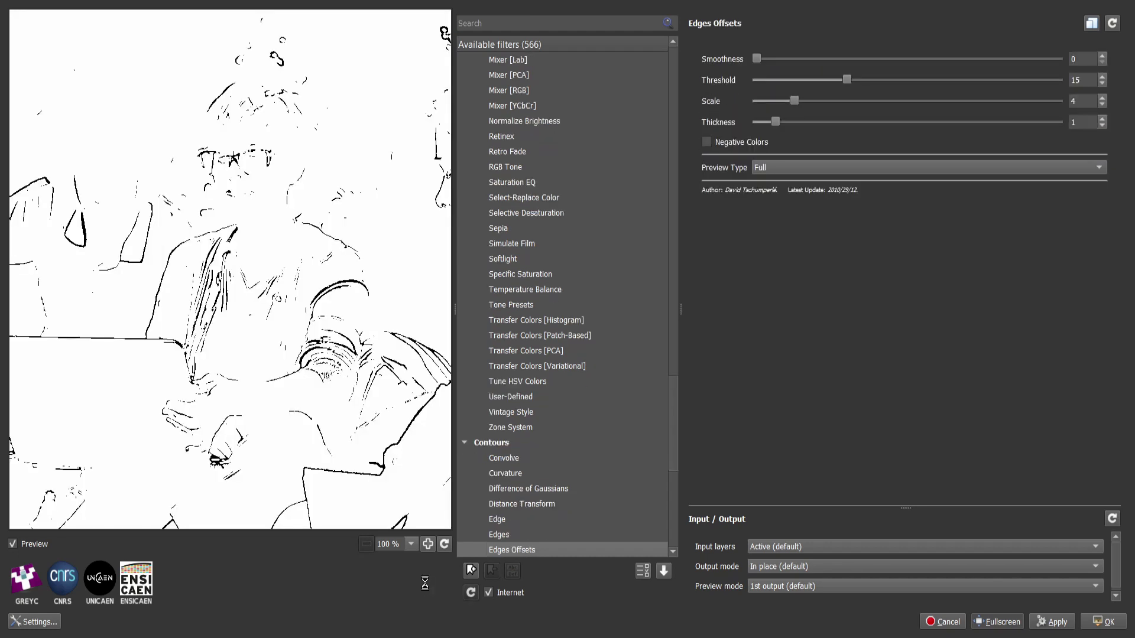
key(Down)
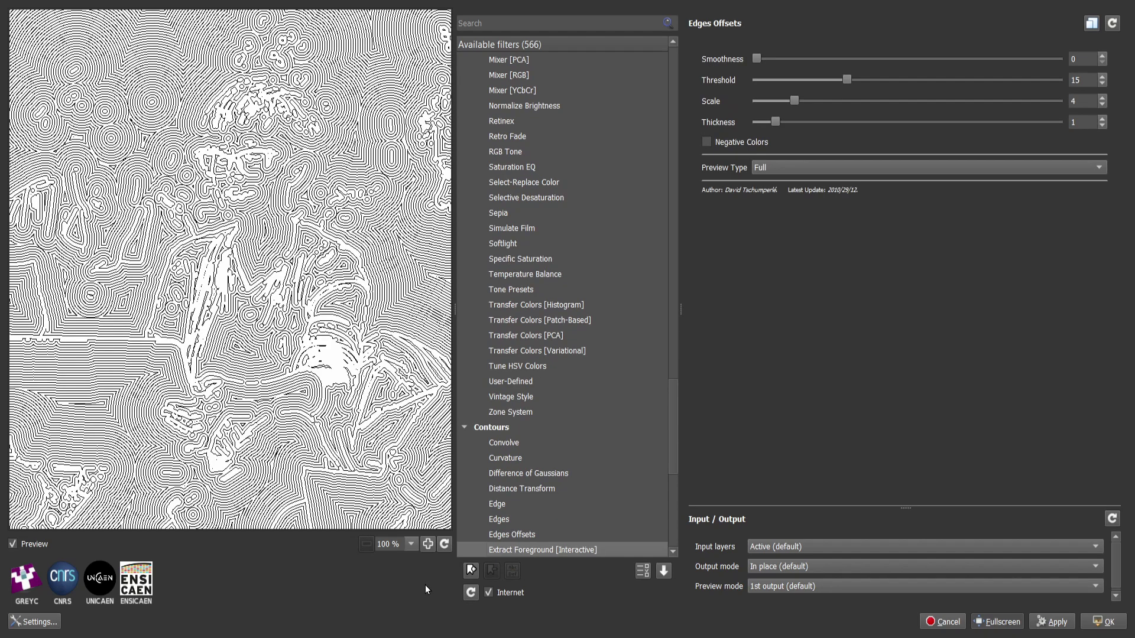
Preview the Contours filters from Gradient Norm through Super-Pixels.
key(Down)
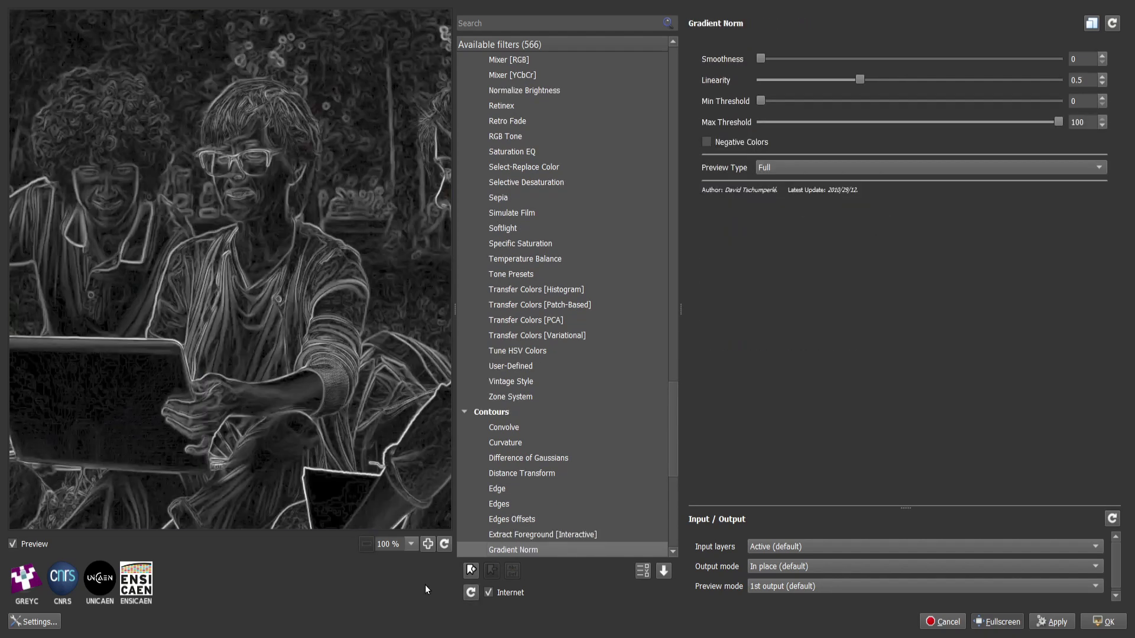
key(Down)
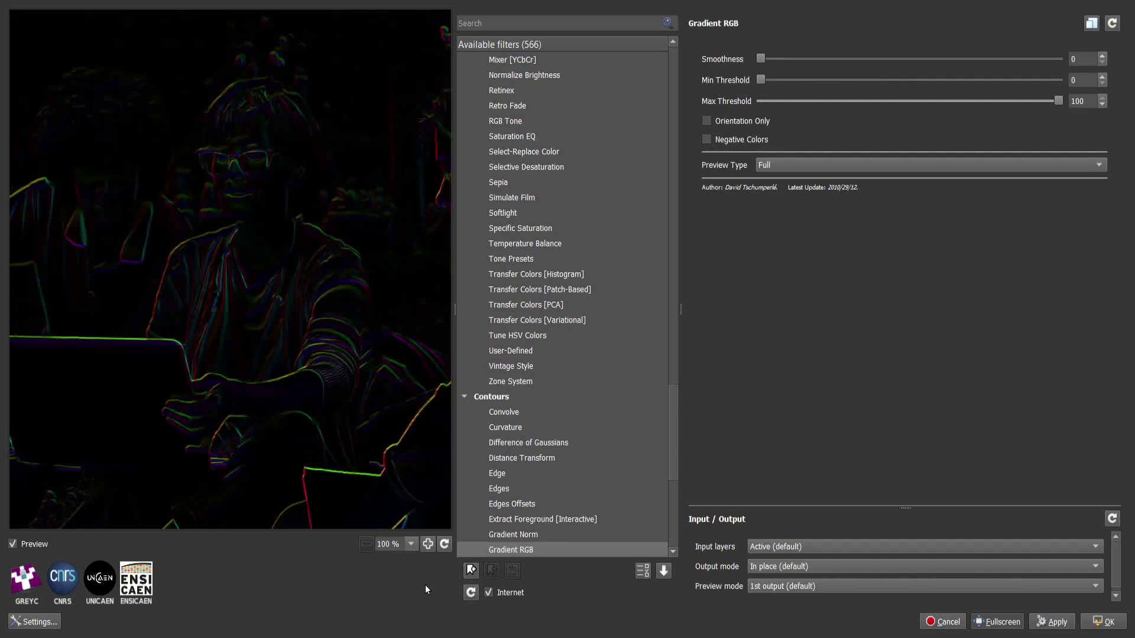
key(Down)
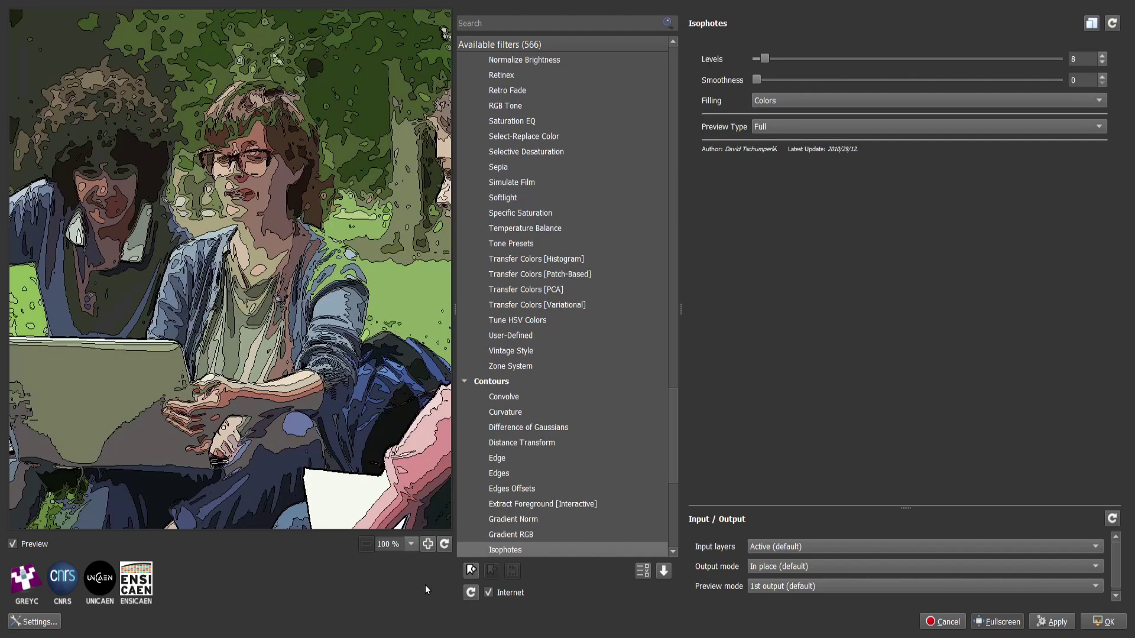
key(Down)
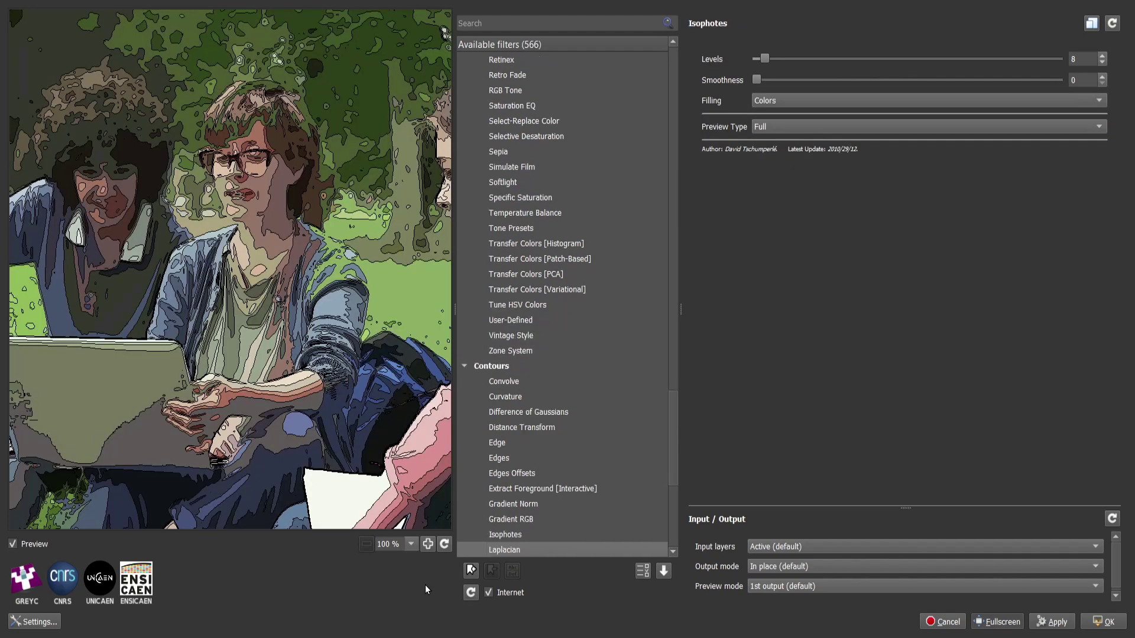
key(Down)
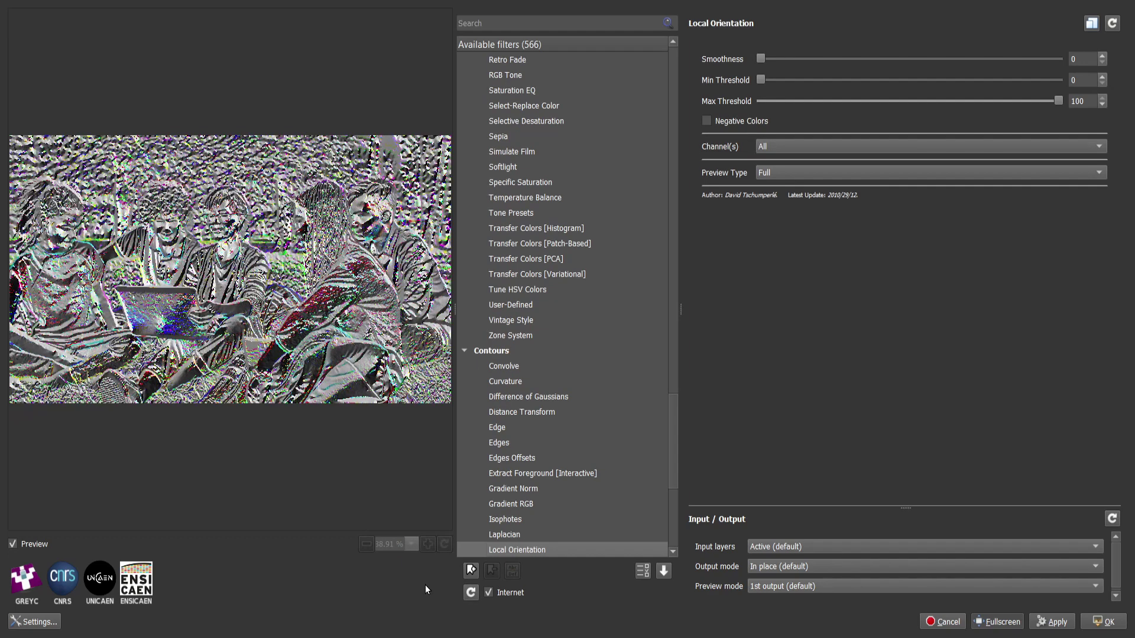
key(Down)
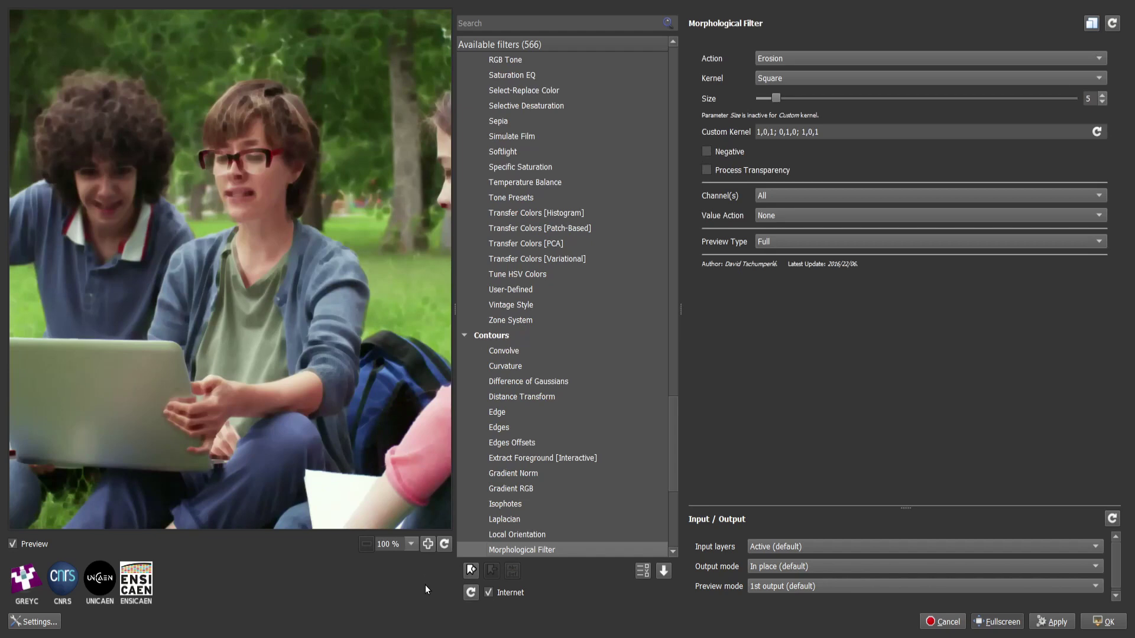
key(Down)
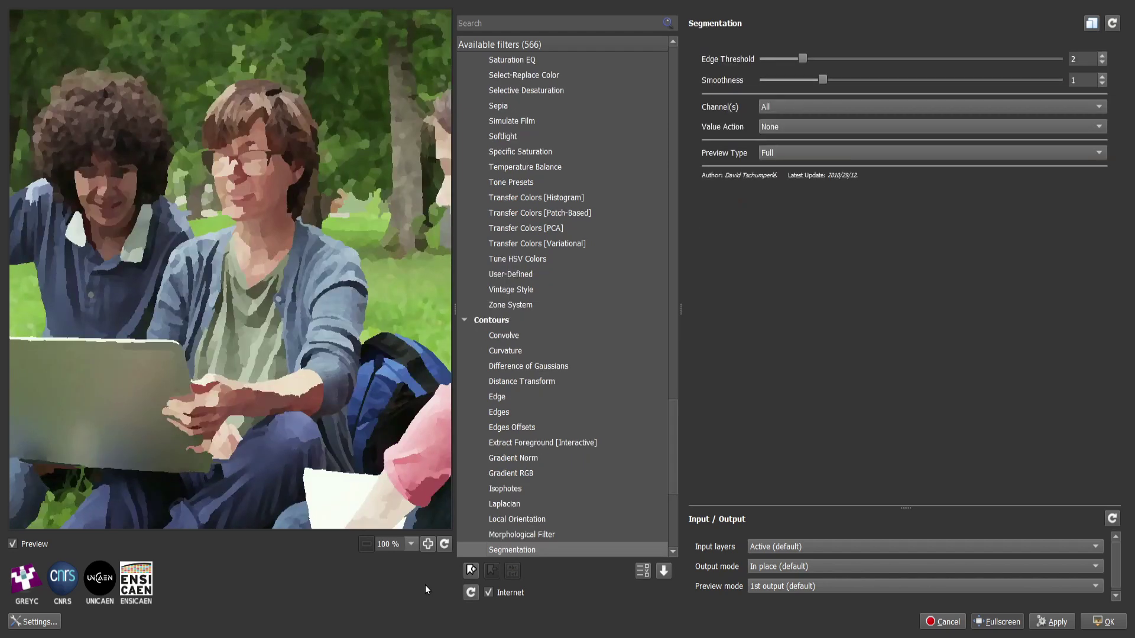
key(Down)
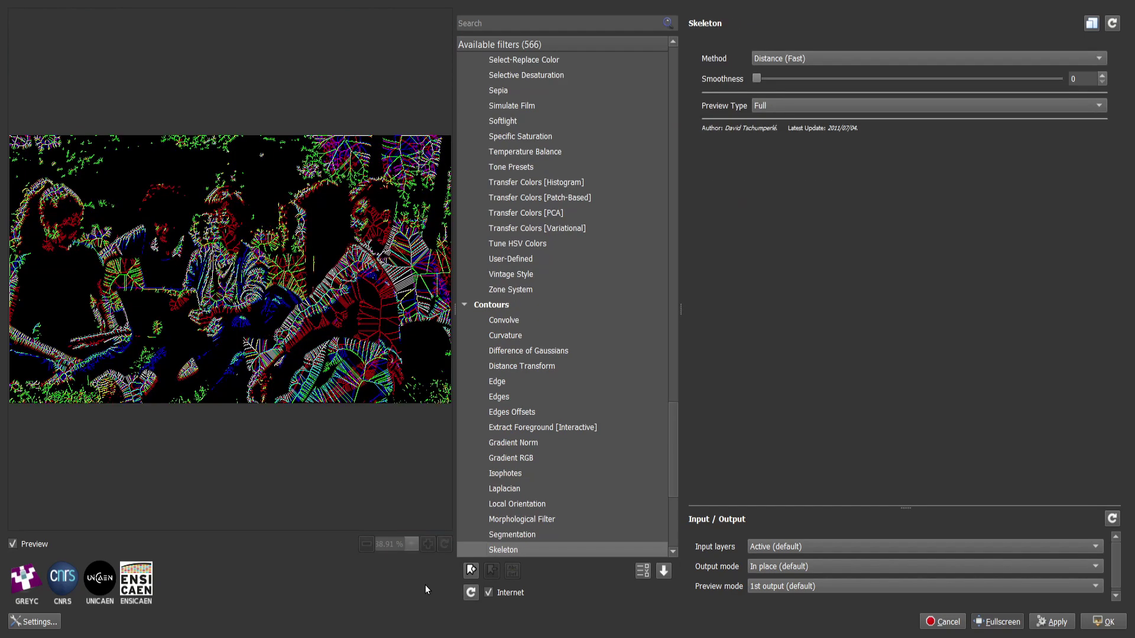
key(Down)
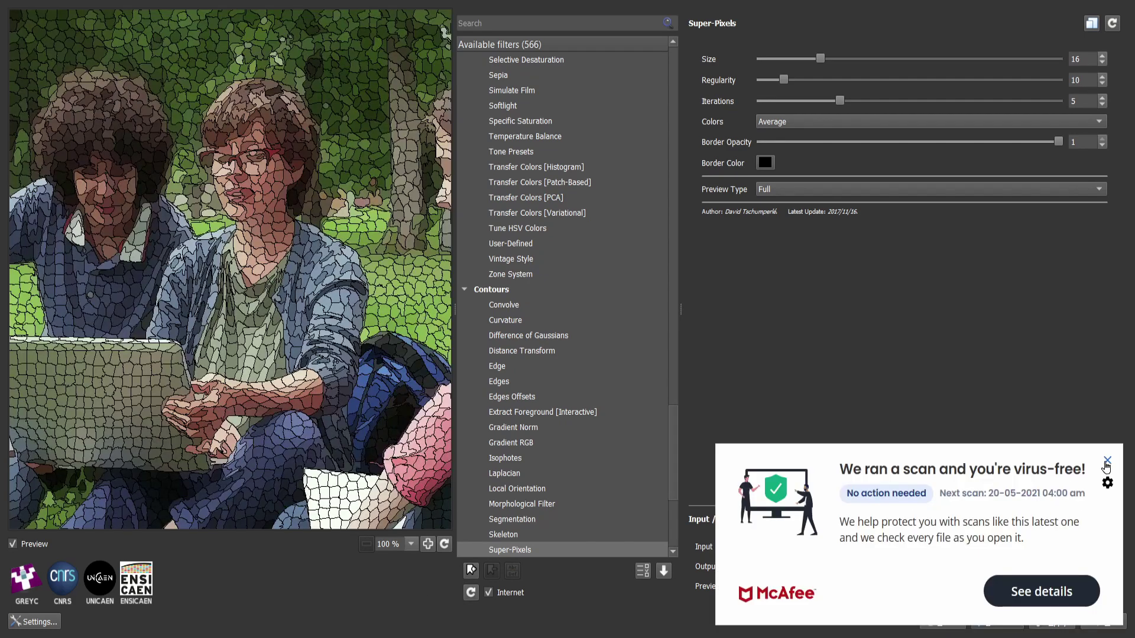
Dismiss the antivirus pop-up, preview Thin Edges, and reach the Deformations category.
click(1107, 460)
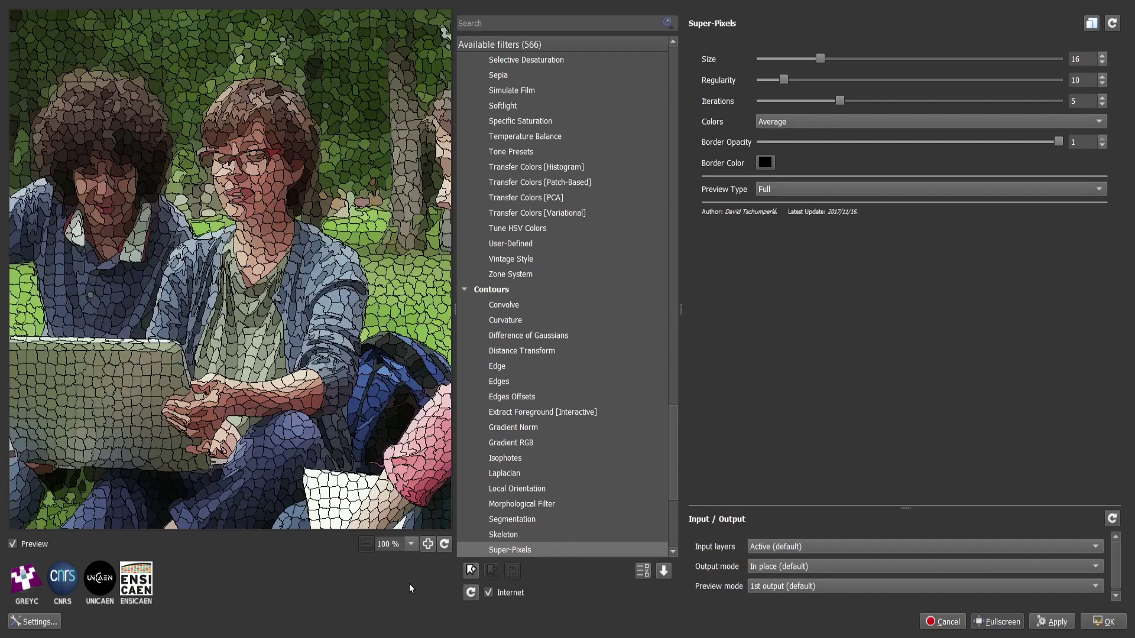
key(Down)
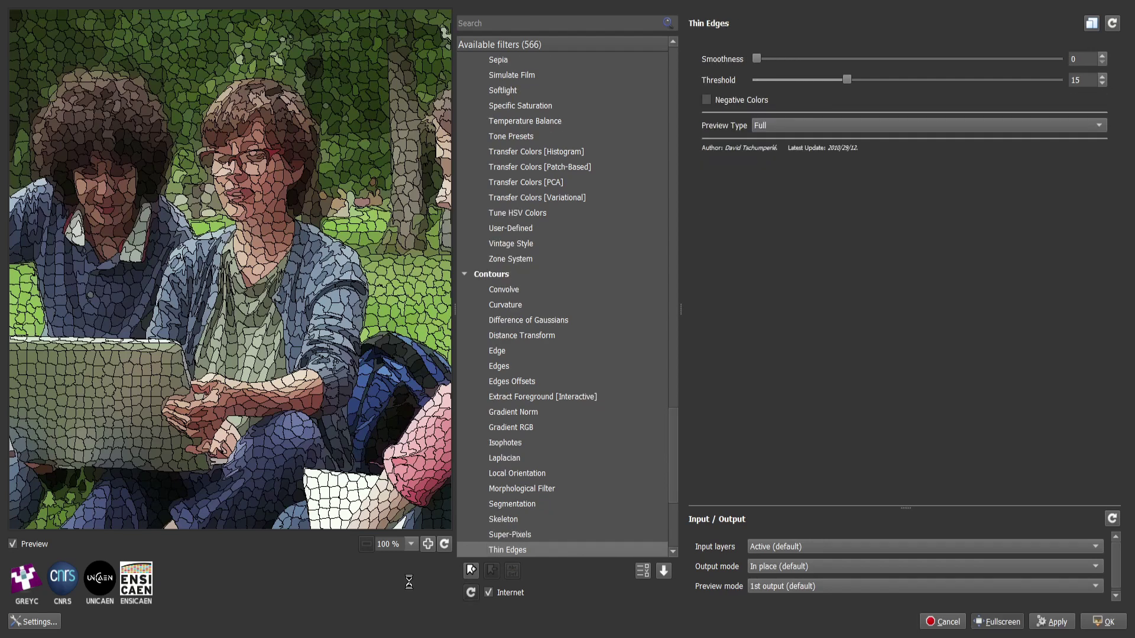
key(Down)
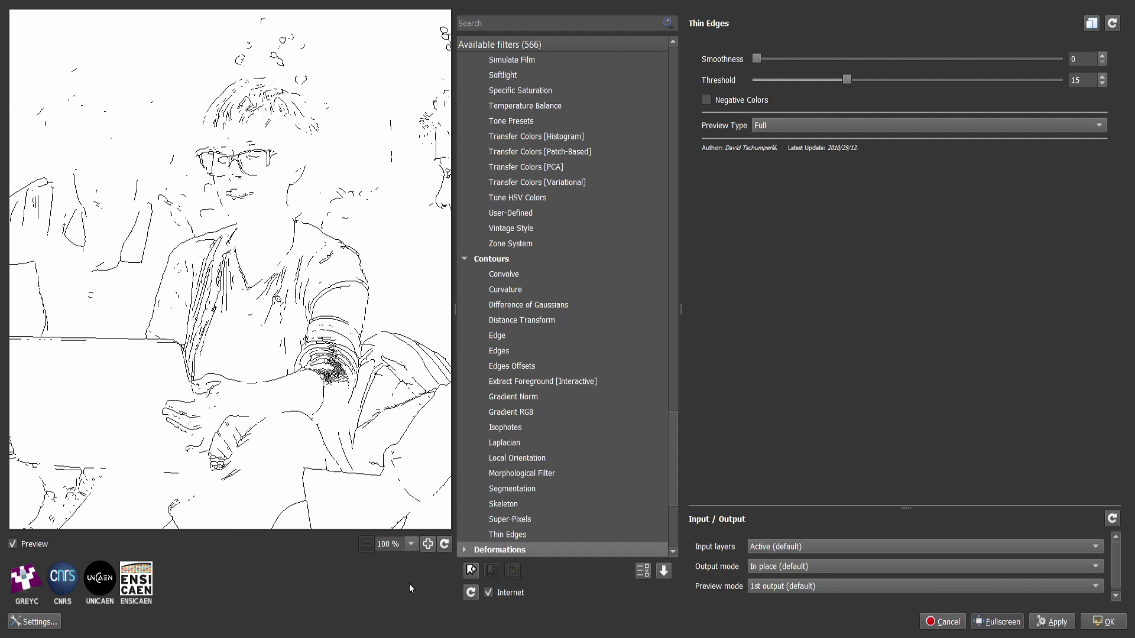
Set Cartesian Transform to Linear interpolation and Mirror boundary, then preview Circle Transform.
key(Down)
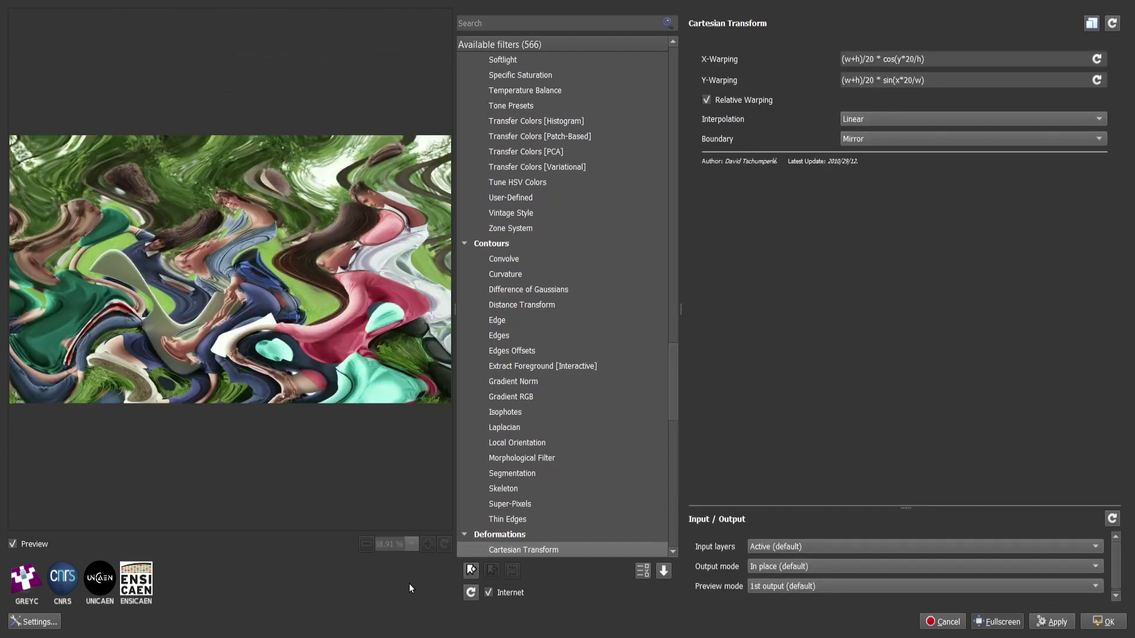
click(864, 119)
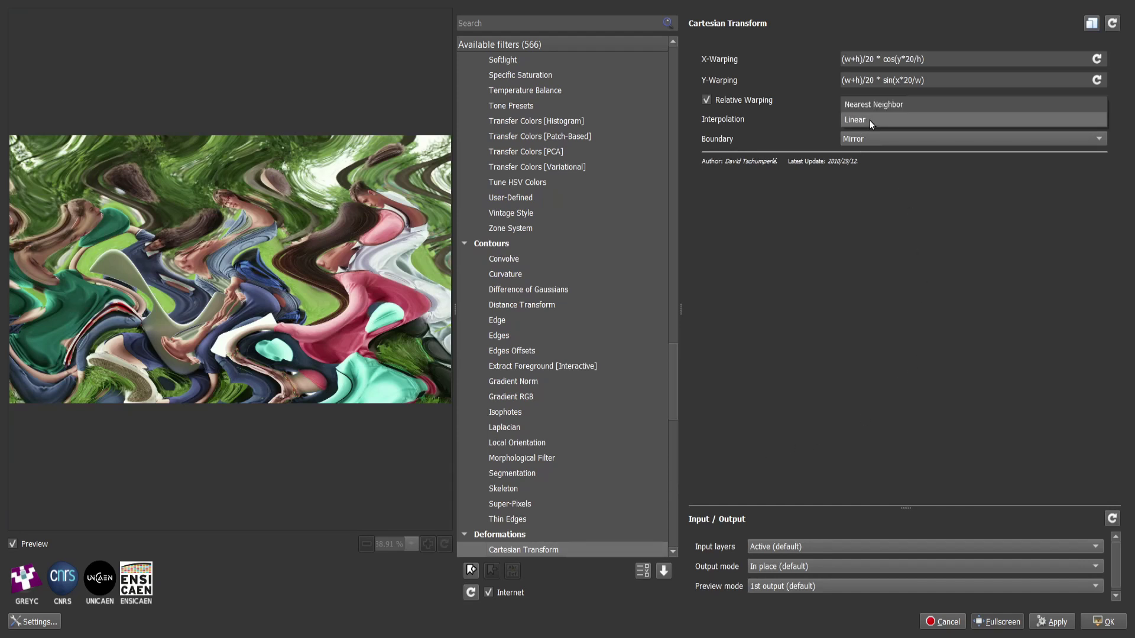
click(870, 119)
click(860, 138)
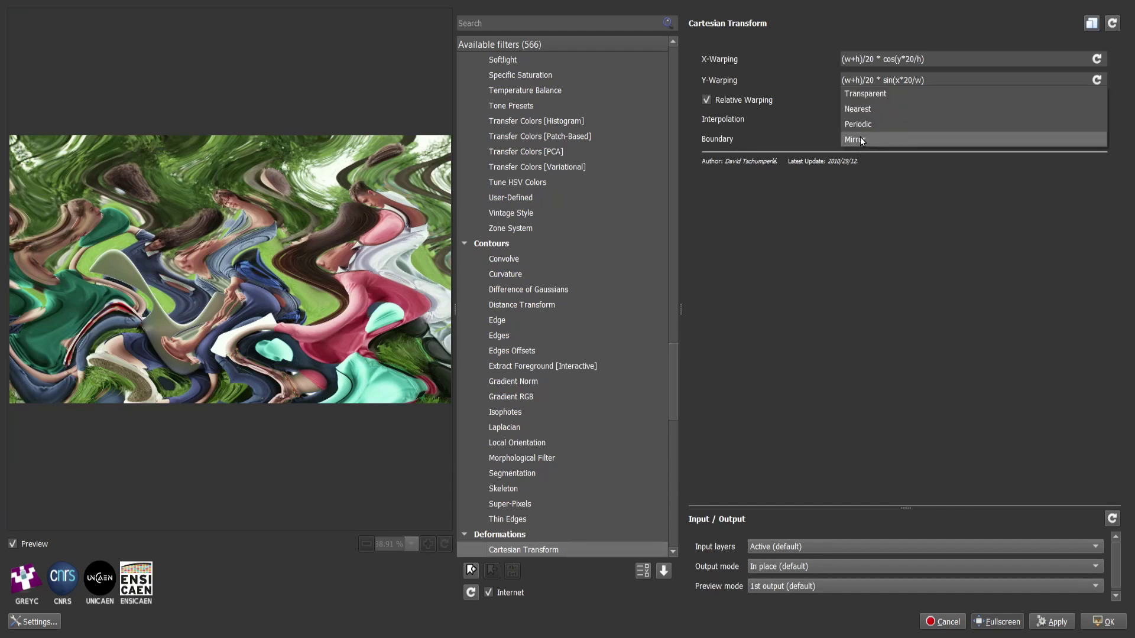
click(861, 140)
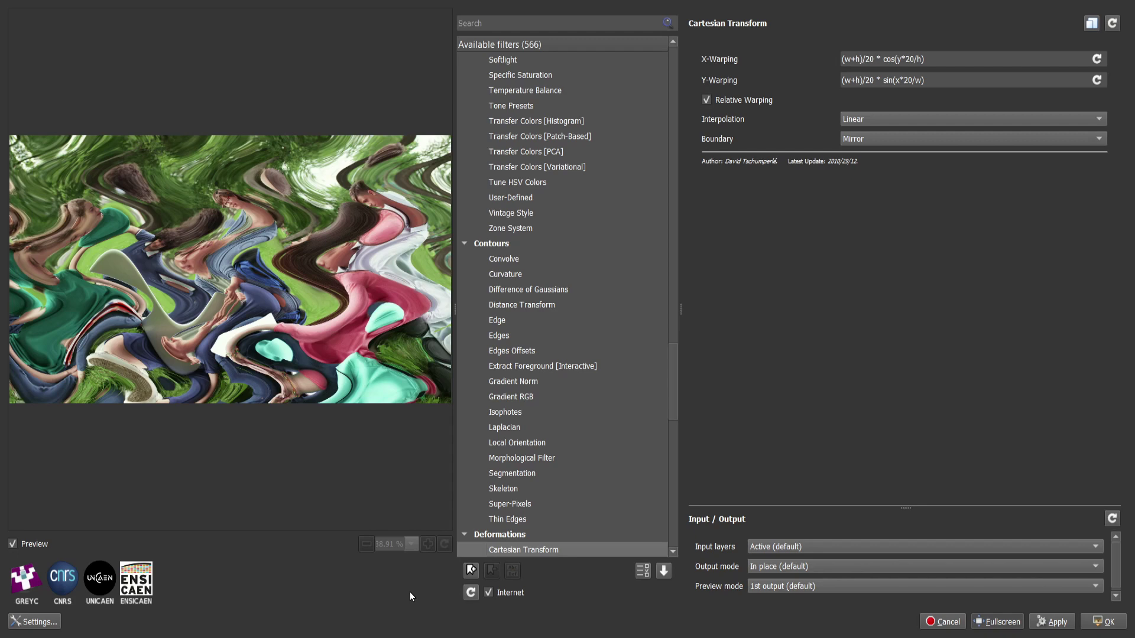
key(Down)
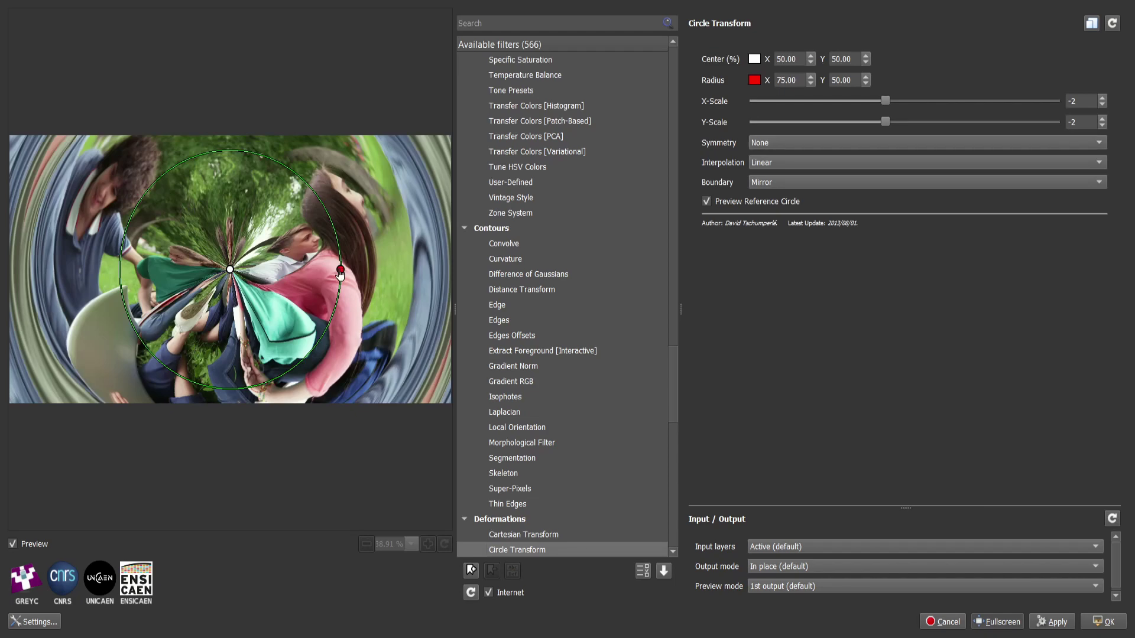
Shrink the Circle Transform radius, move its centre lower, then preview Conformal Maps.
drag(340, 271, 251, 268)
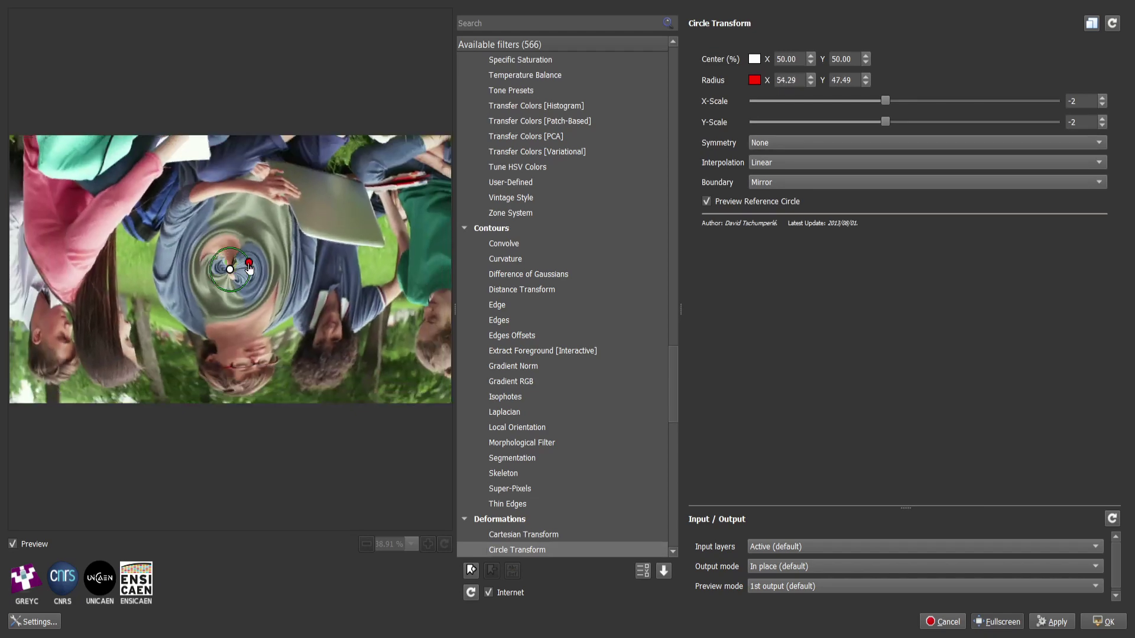
drag(251, 269, 253, 267)
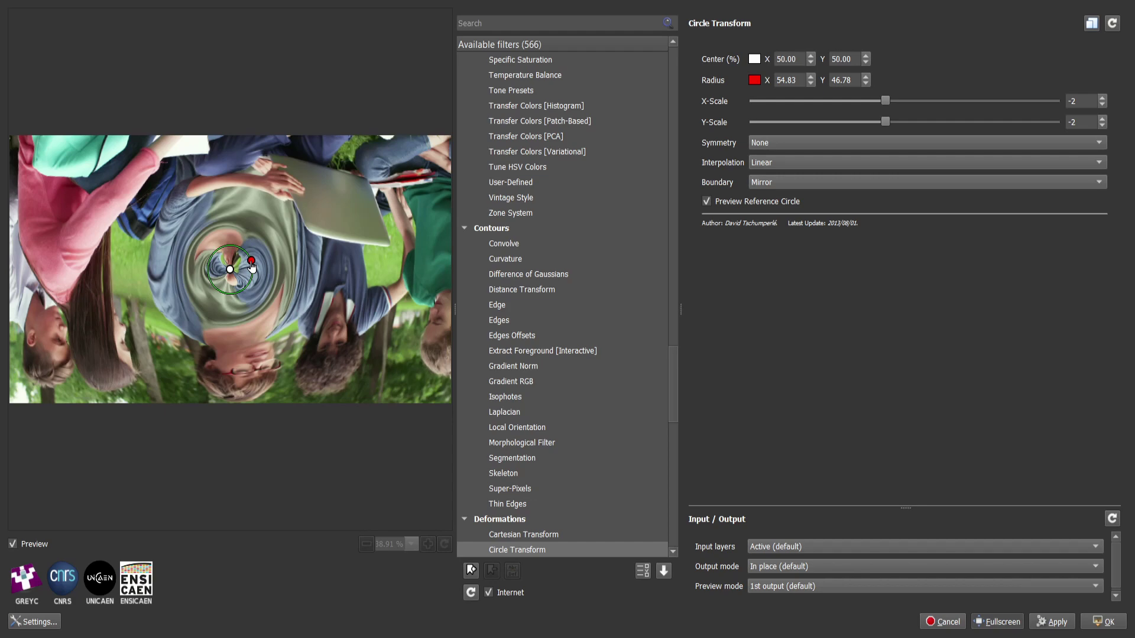
mouse_move(229, 270)
mouse_down()
mouse_move(250, 336)
mouse_move(267, 333)
mouse_up()
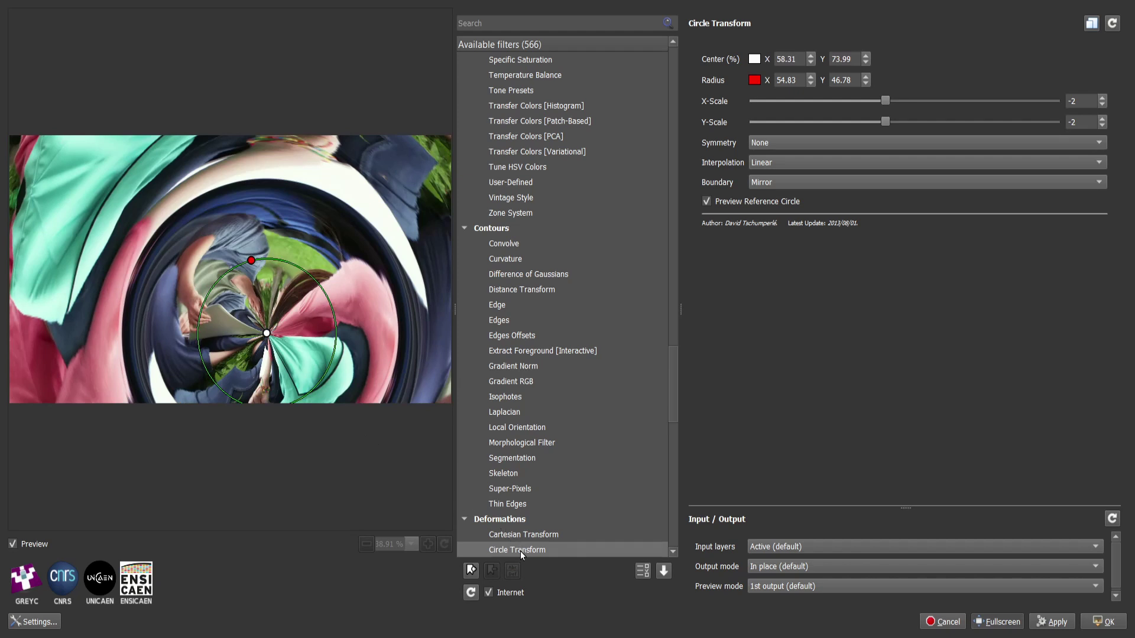
key(Down)
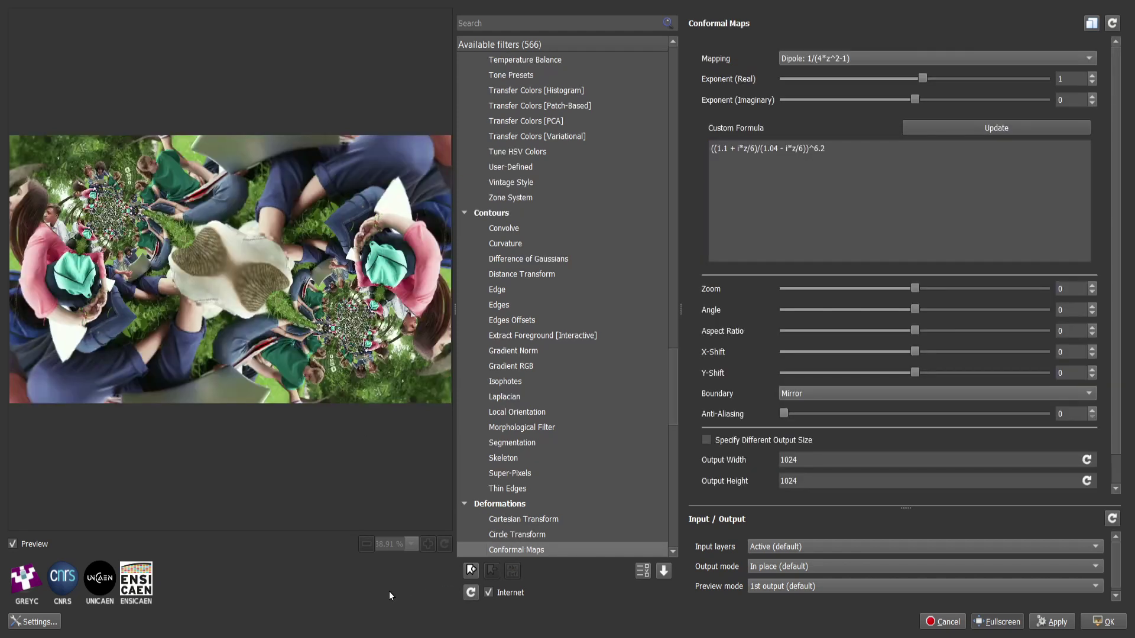
Preview Continuous Droste, Crease, Distort Lens with centre lowered, Drop Water, and Equirectangular to Nadir-Zenith.
key(Down)
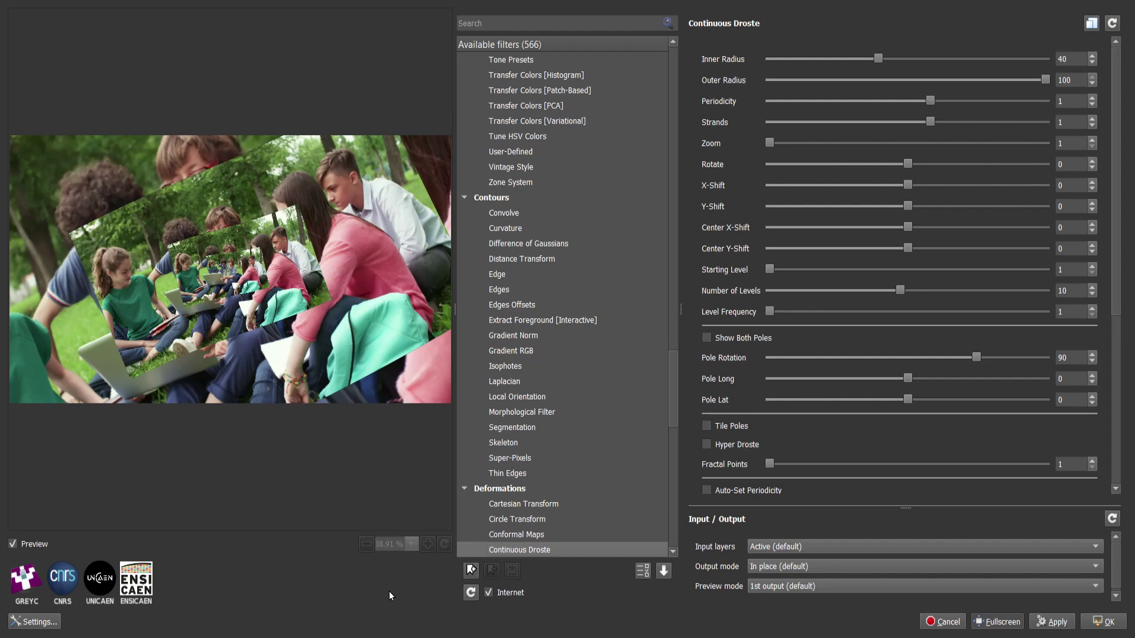
key(Down)
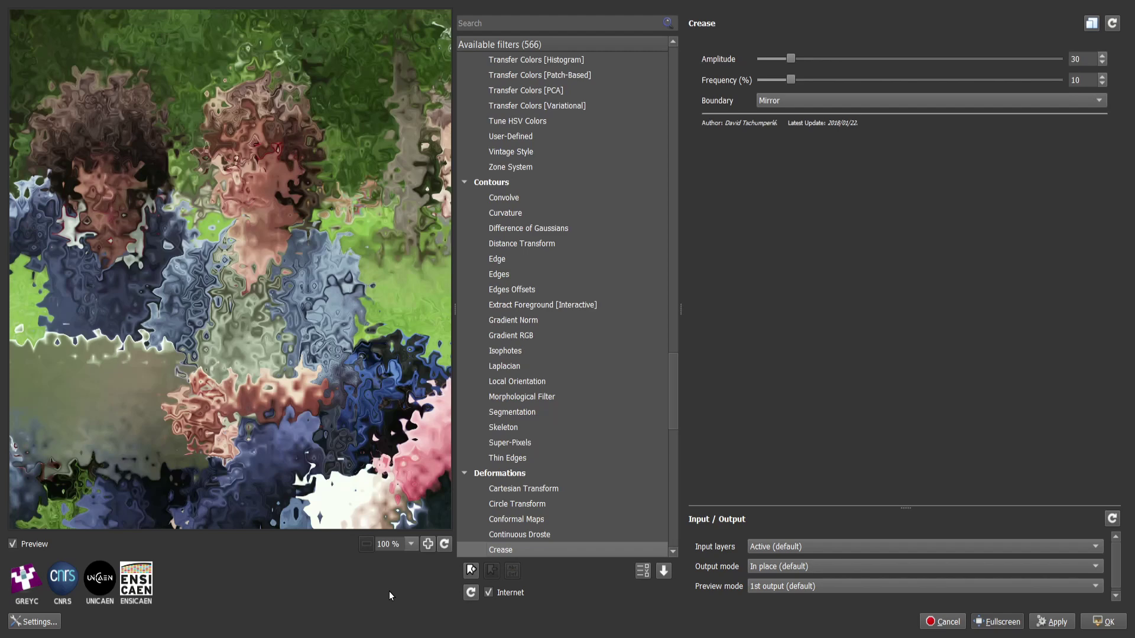
key(Down)
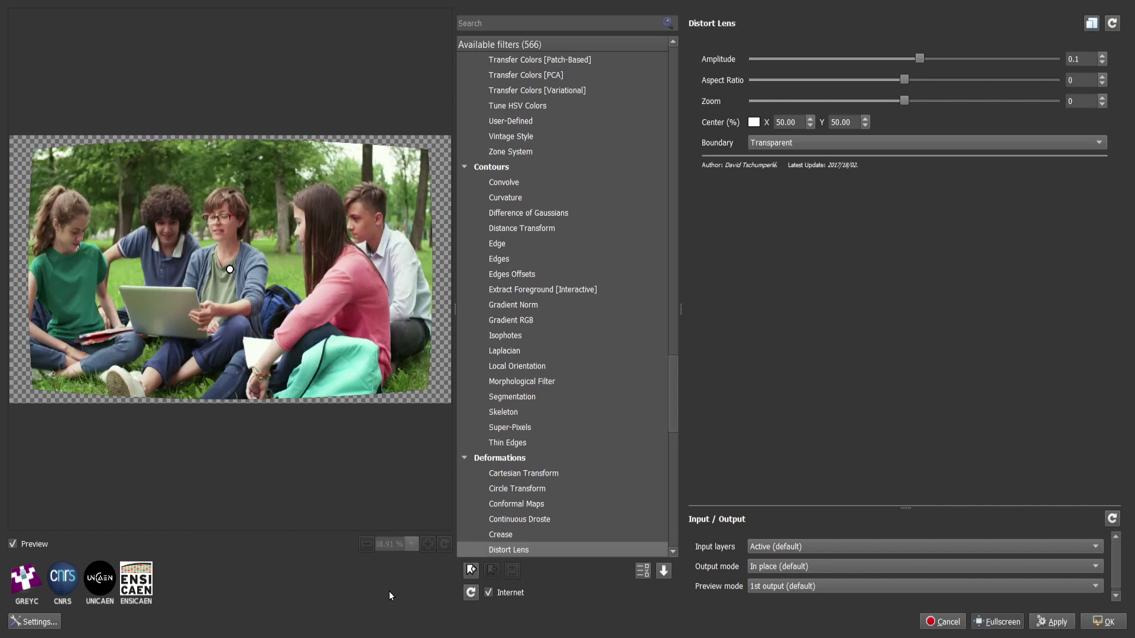
mouse_move(233, 272)
mouse_down()
mouse_move(287, 273)
mouse_move(393, 304)
mouse_move(444, 418)
mouse_move(393, 520)
mouse_move(317, 516)
mouse_move(276, 486)
mouse_move(276, 593)
mouse_up()
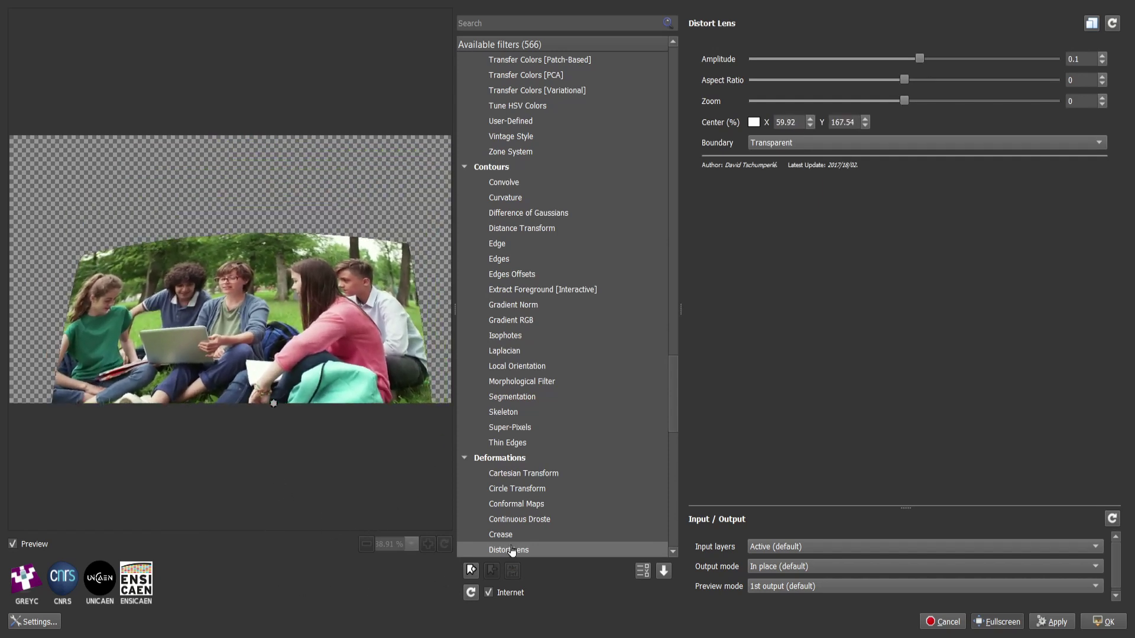
key(Down)
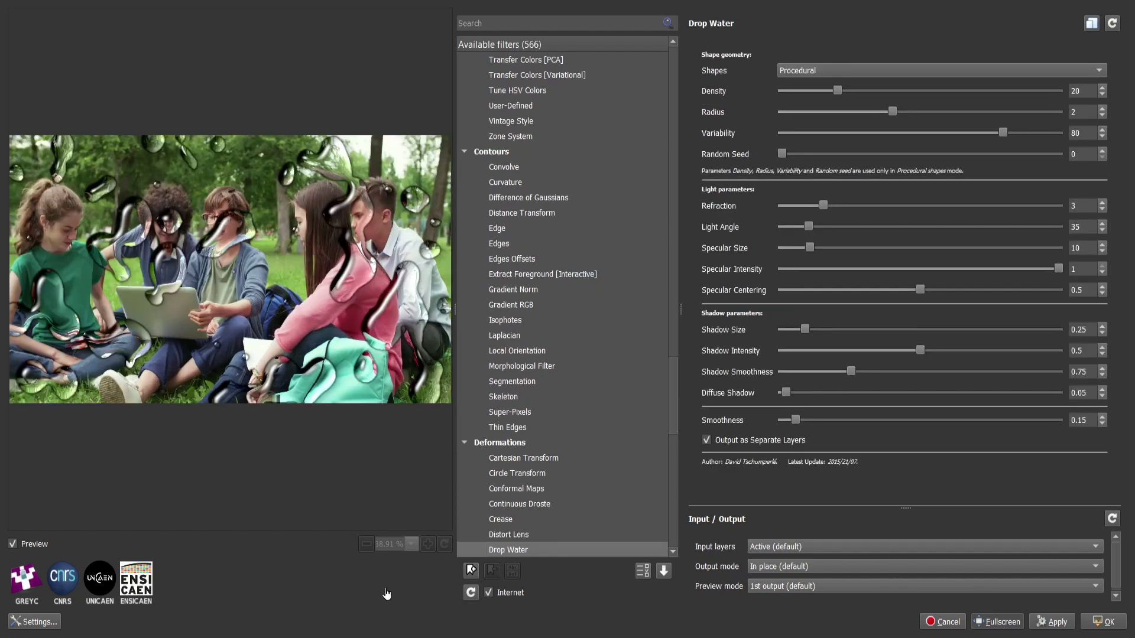
key(Down)
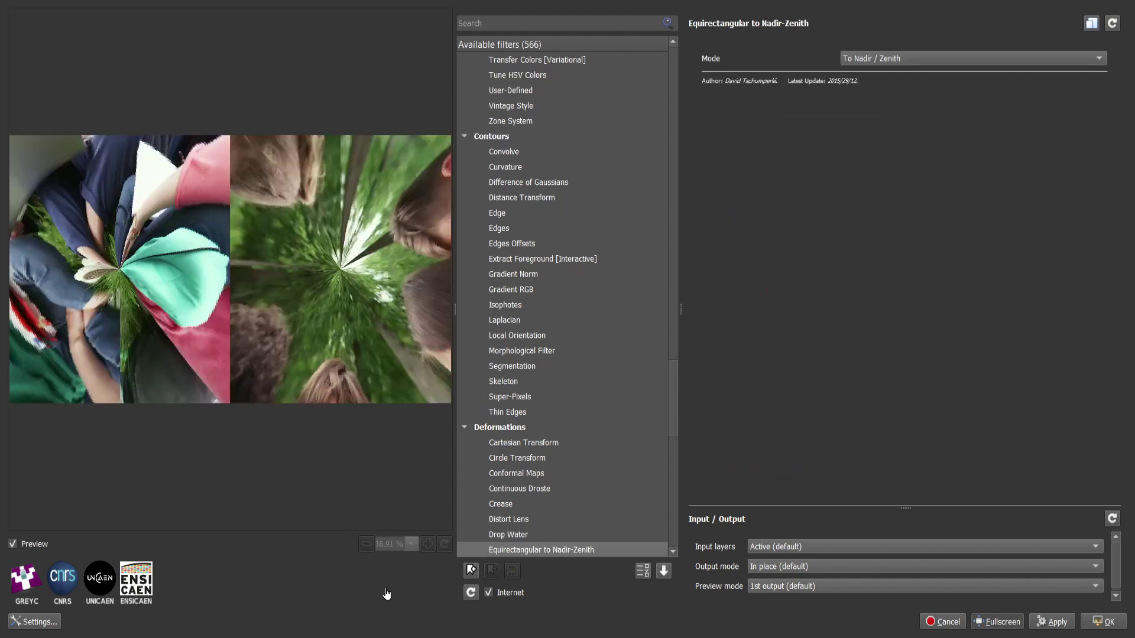
Preview Euclidean - Polar with centre moved to 27.75/12.65, then Fish-Eye.
key(Down)
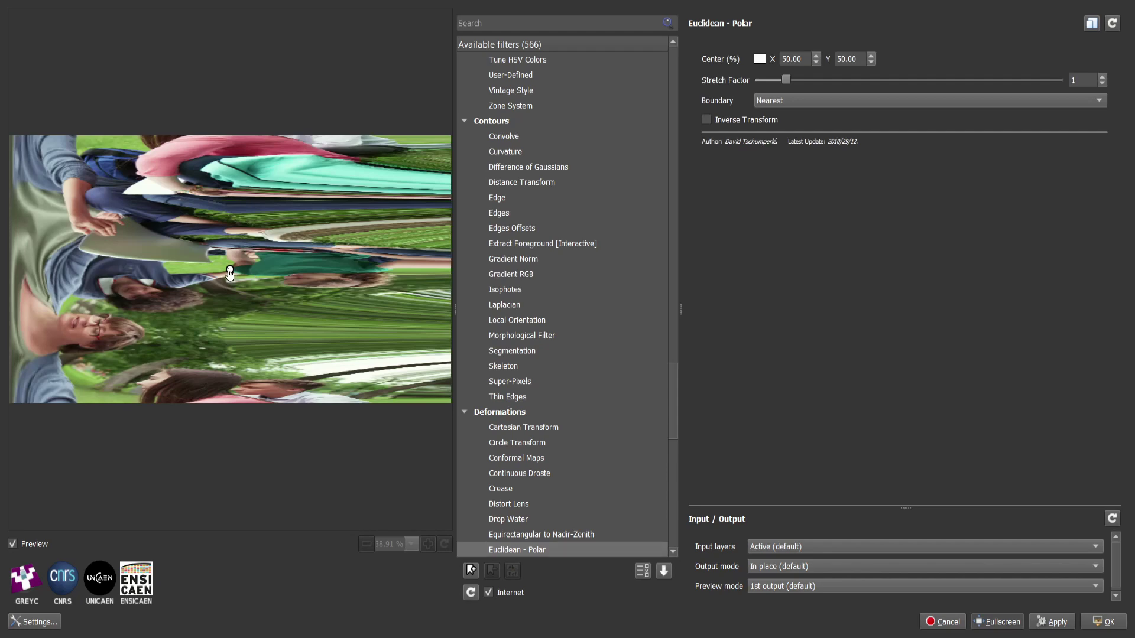
mouse_move(234, 271)
mouse_down()
mouse_move(114, 331)
mouse_move(317, 352)
mouse_move(115, 216)
mouse_move(132, 174)
mouse_up()
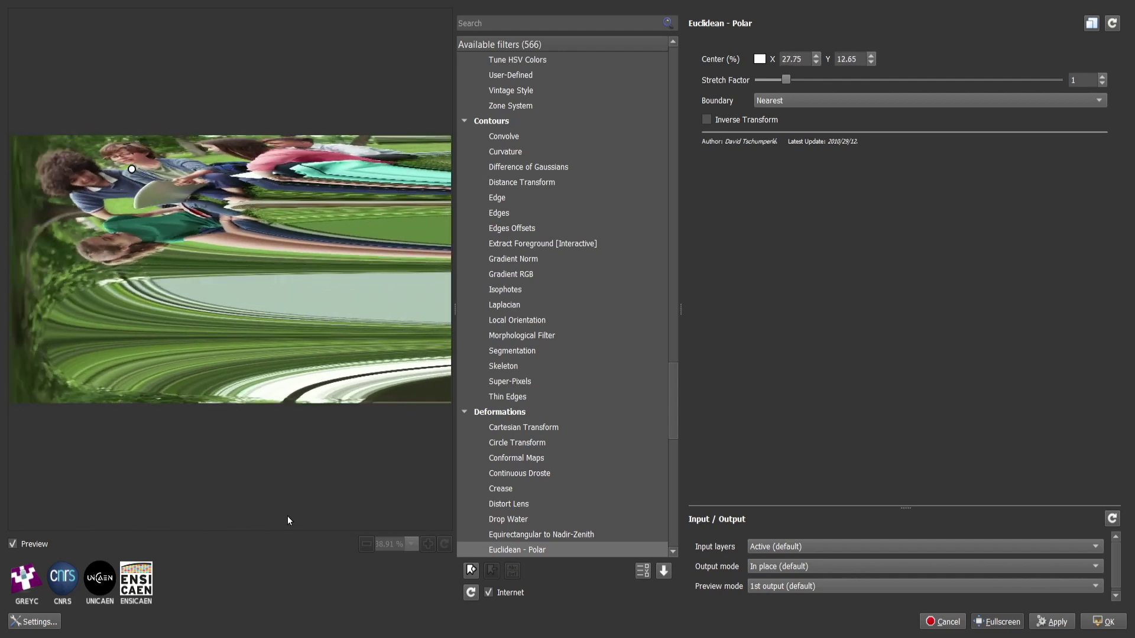
key(Down)
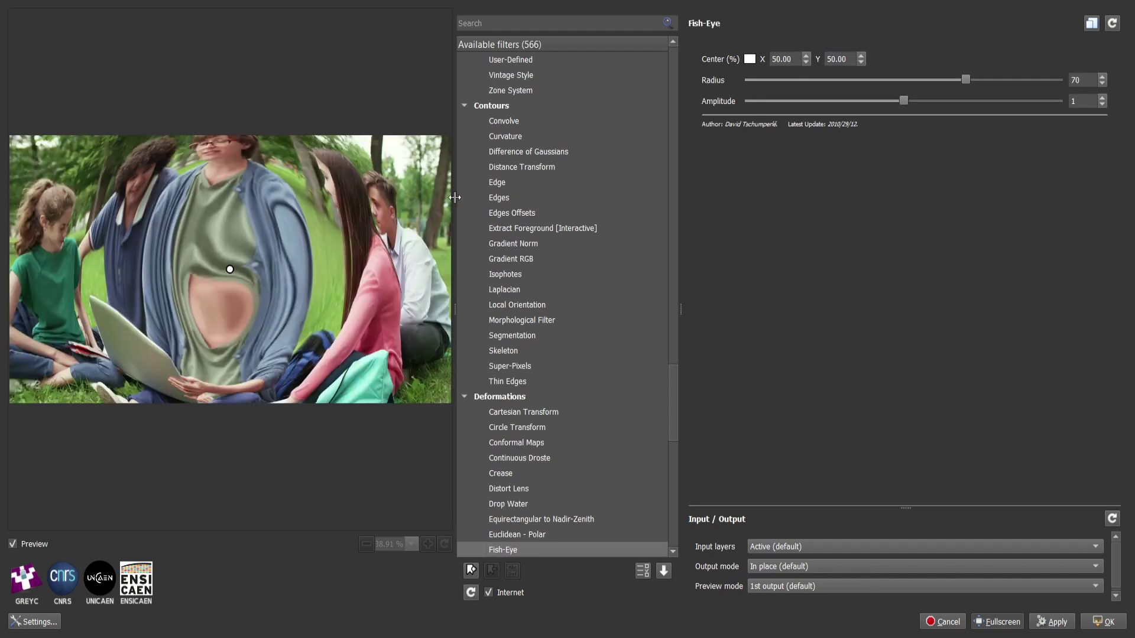
Centre the Fish-Eye on the middle person's face with Radius 7.3 and Amplitude 0.668.
drag(963, 79, 776, 90)
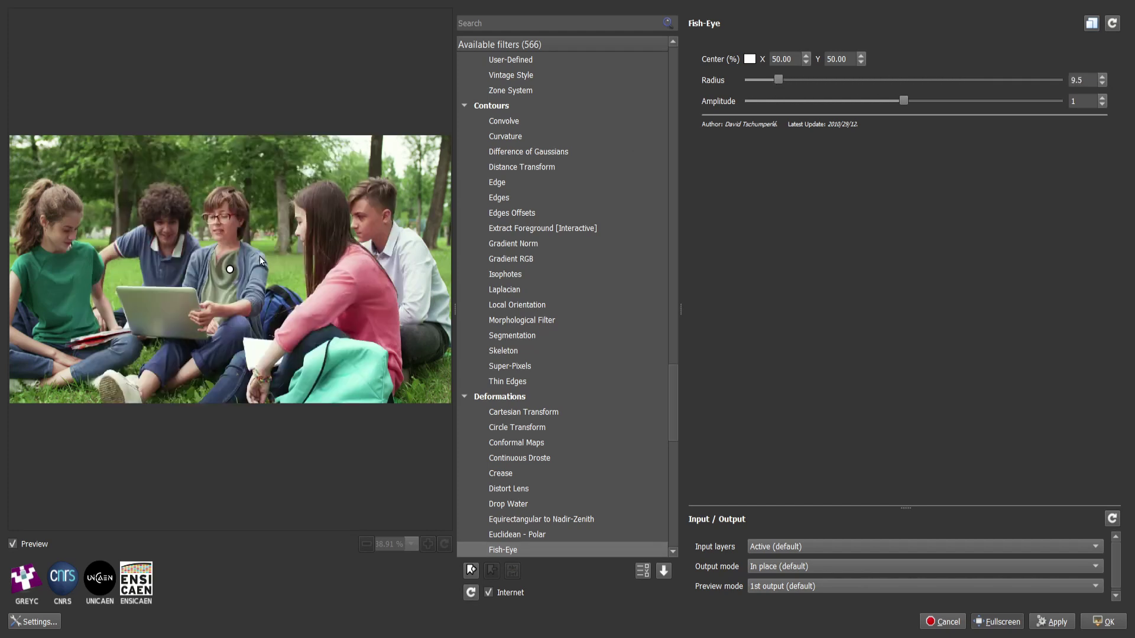
drag(227, 272, 217, 217)
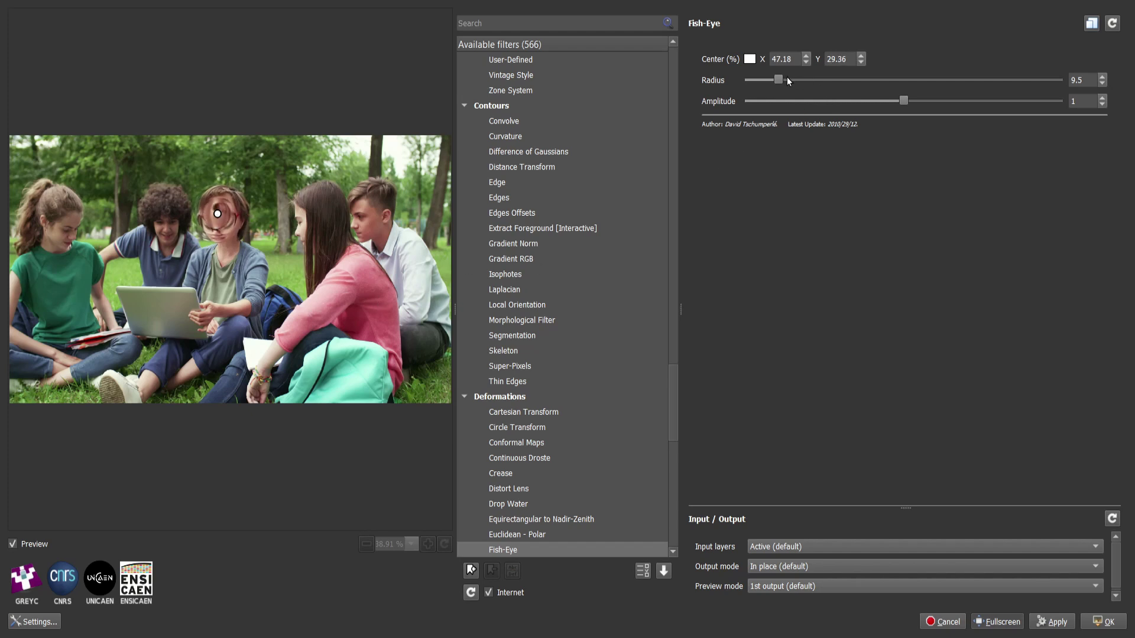
drag(778, 81, 790, 80)
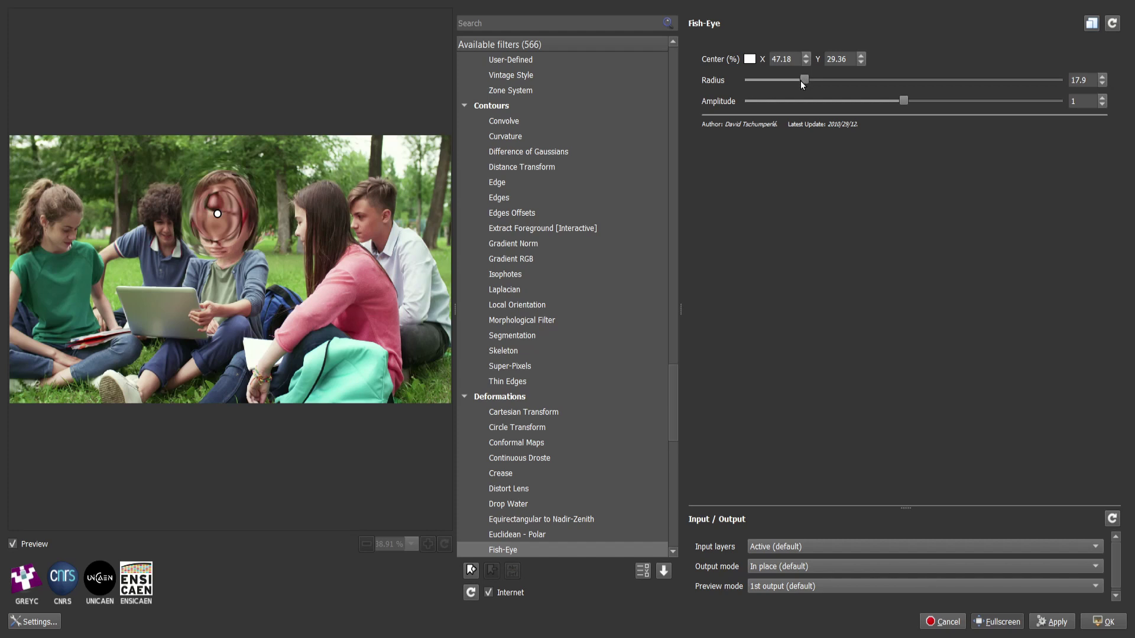
drag(787, 81, 767, 83)
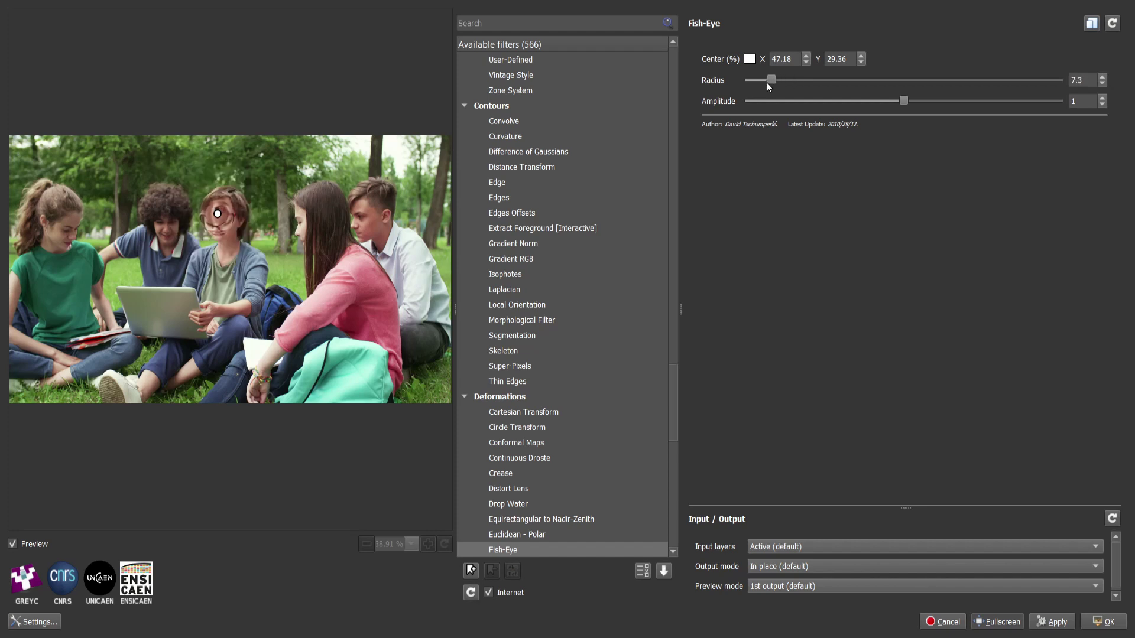
drag(903, 101, 853, 102)
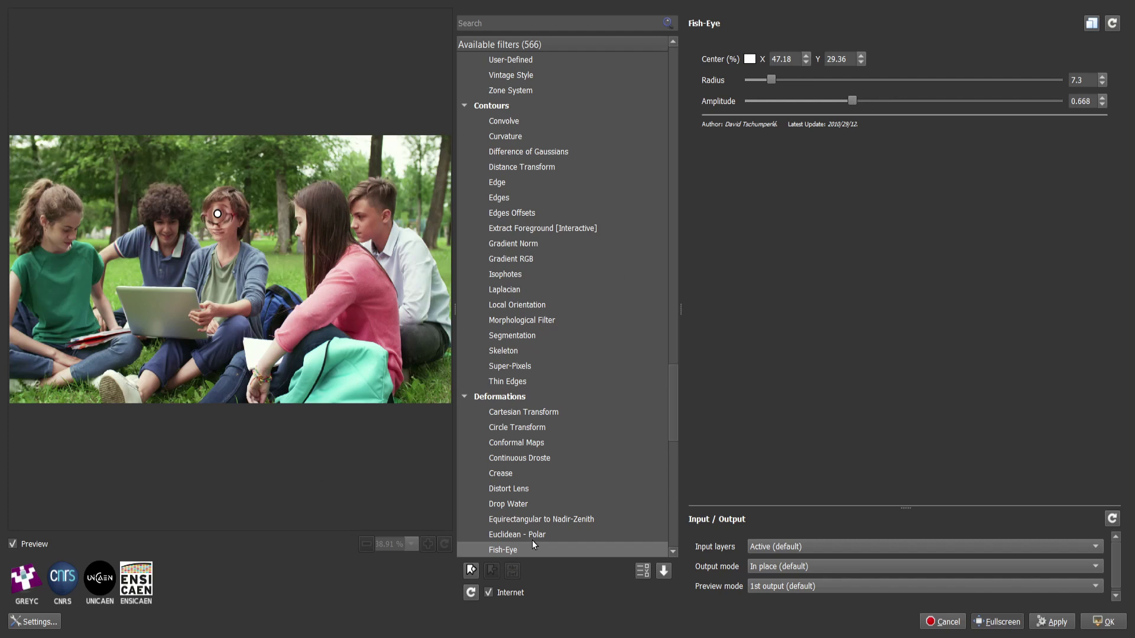
Preview Flower, the four Kaleidoscope variants, Logarithmic Distortion, and Moon2panorama in turn.
key(Down)
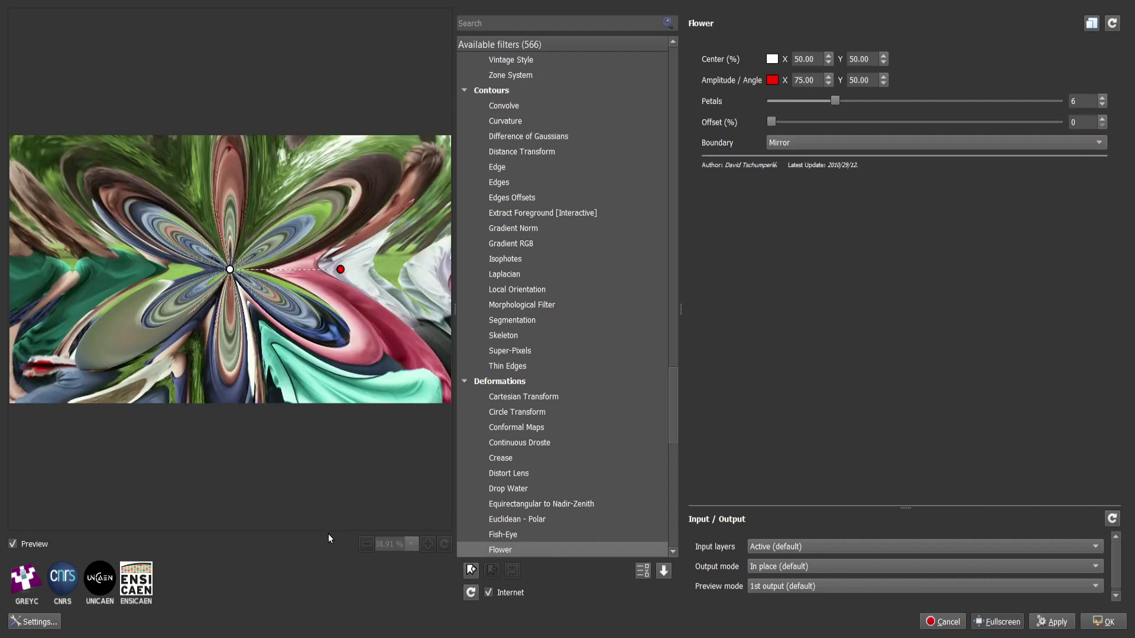
key(Down)
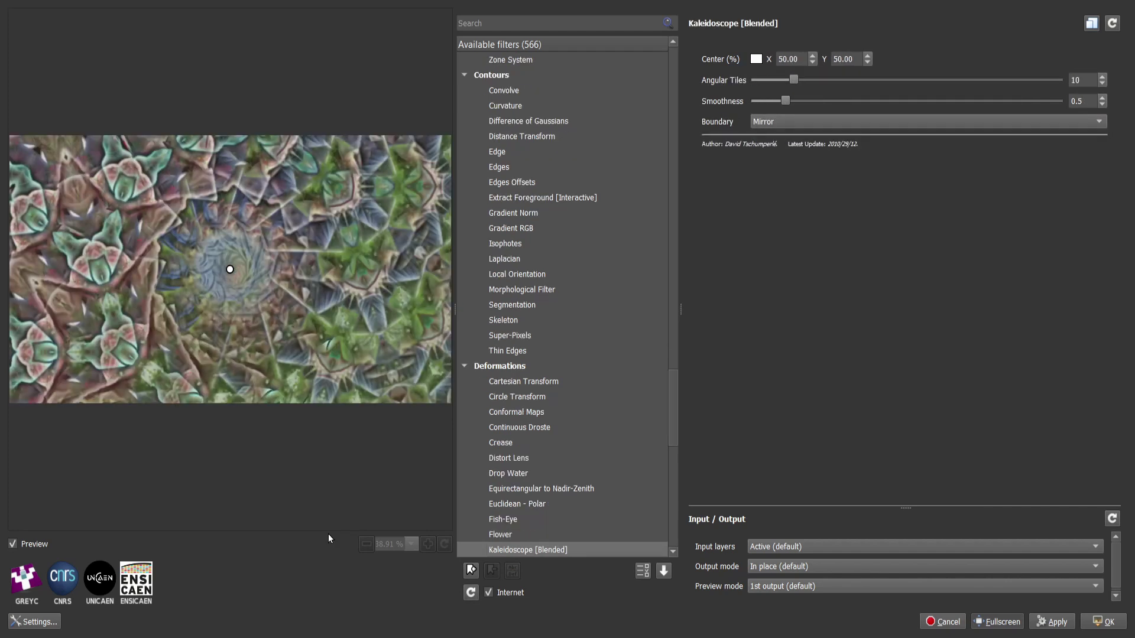
key(Down)
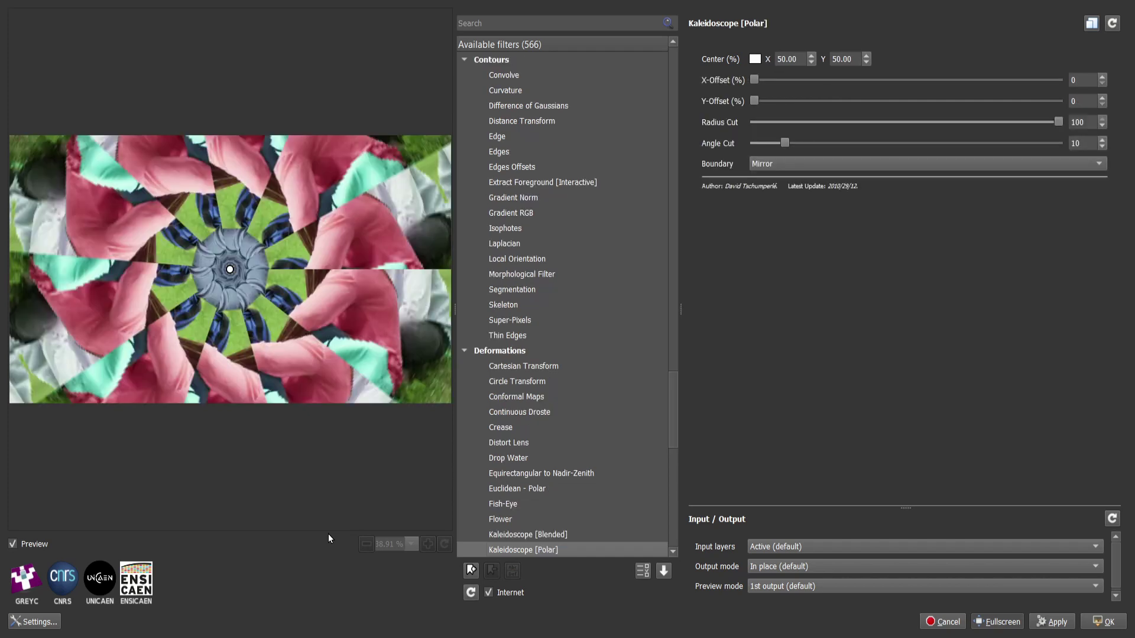
key(Down)
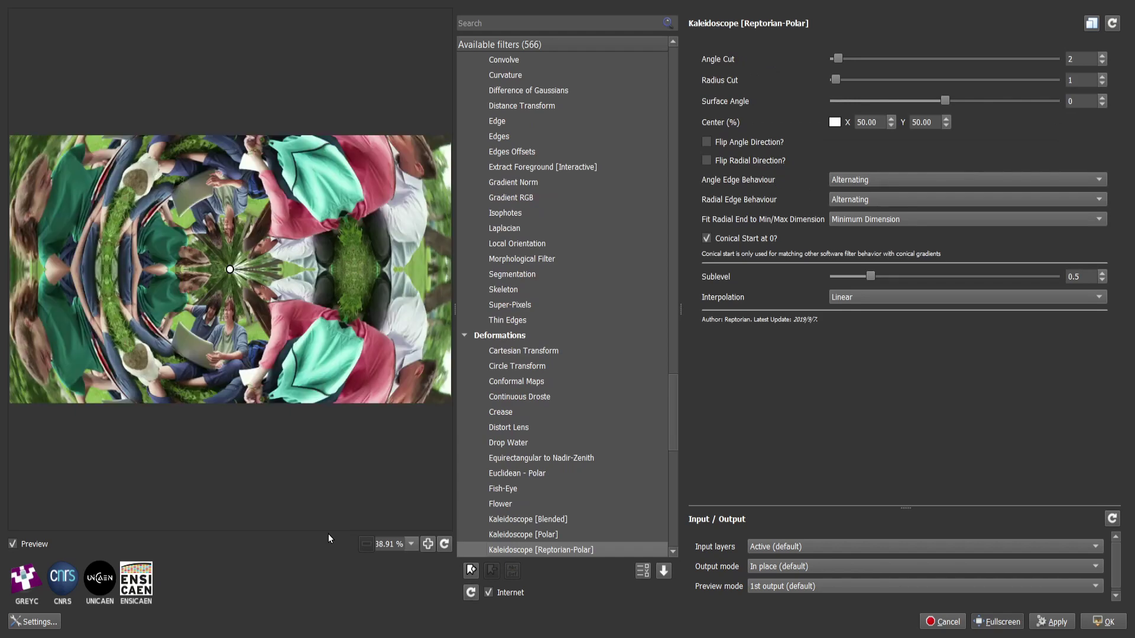
key(Down)
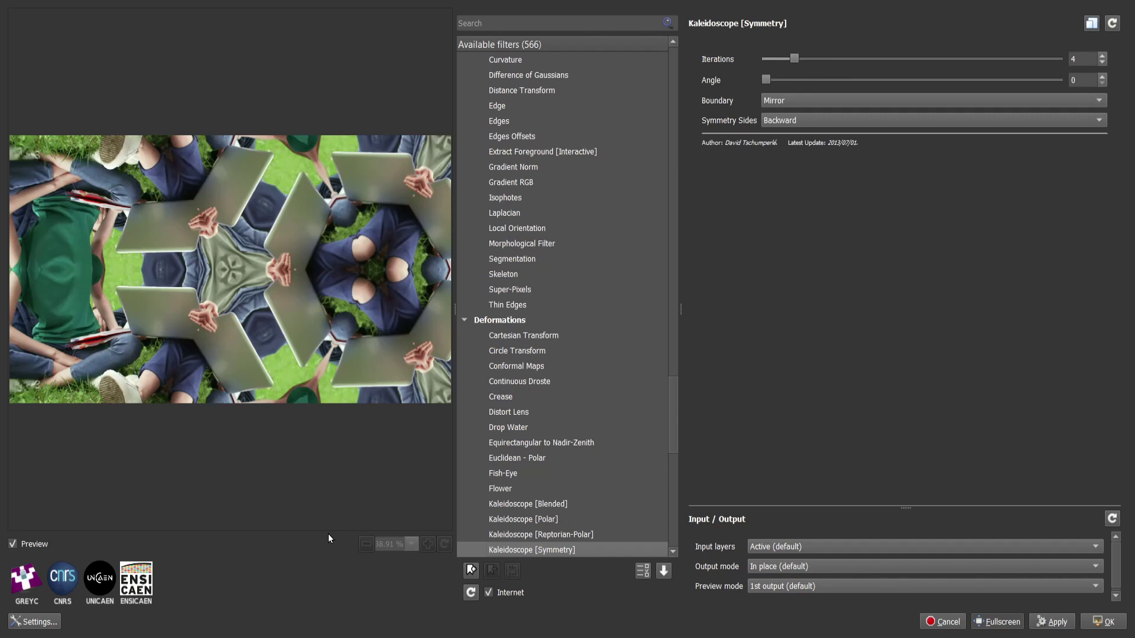
key(Down)
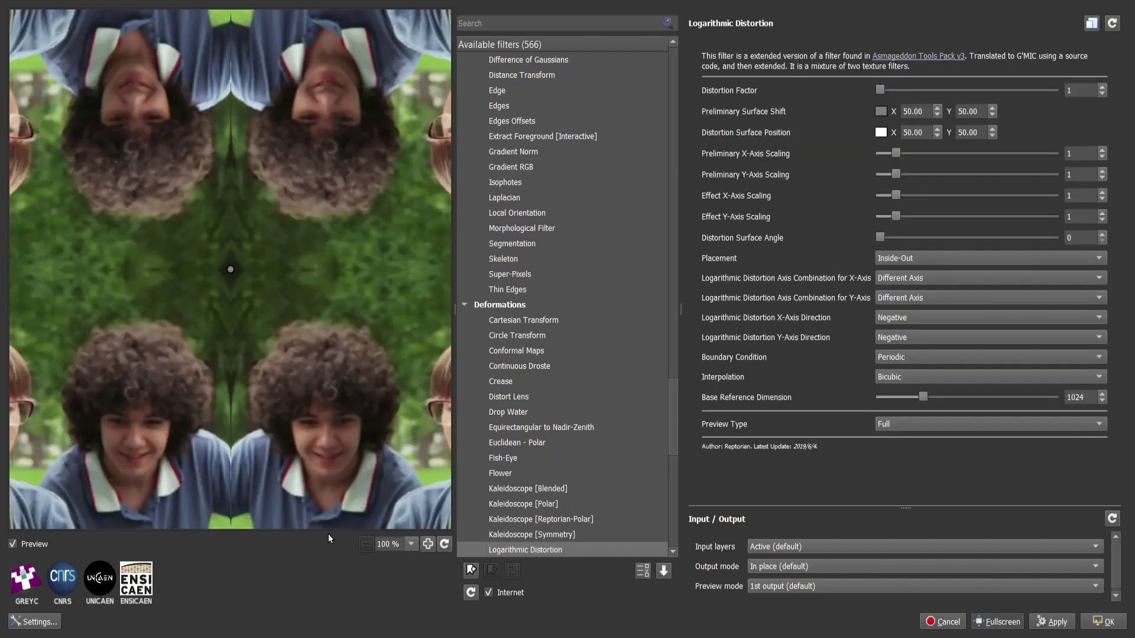
key(Down)
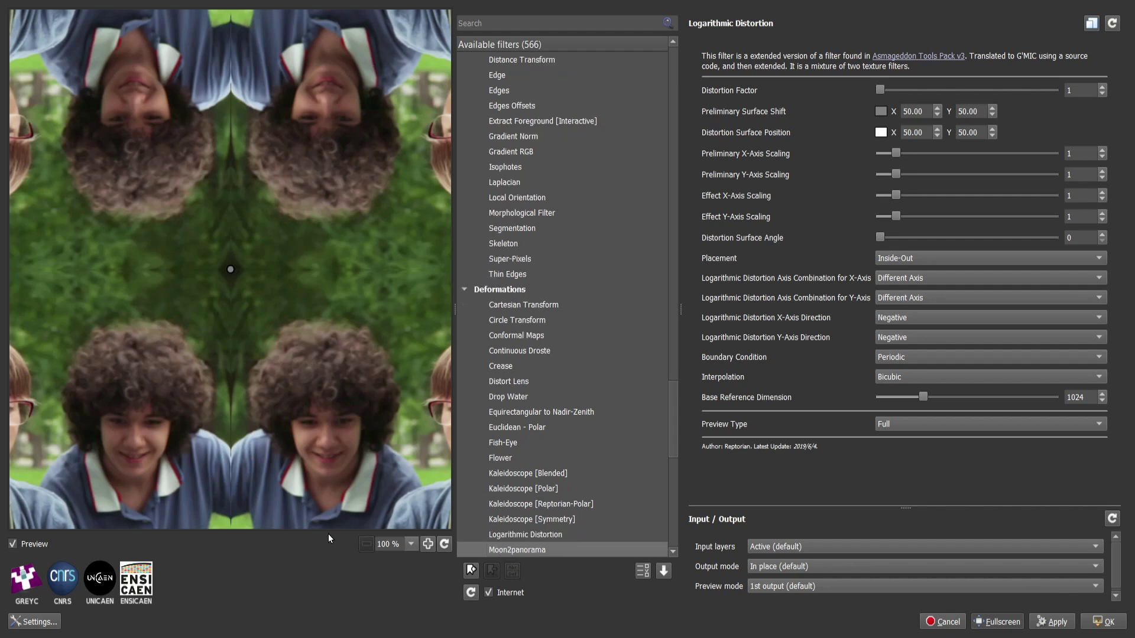
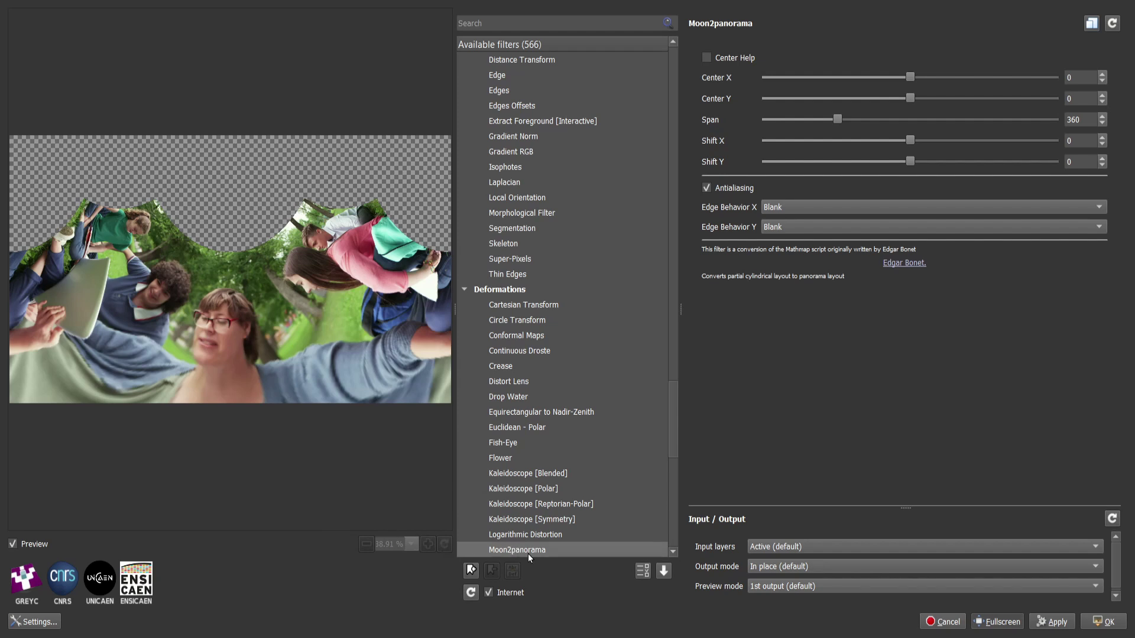
Step past Morph [Interactive] to Perspective, raise its centre to 42.49/15.75 and set Zoom to 0.7162.
key(Down)
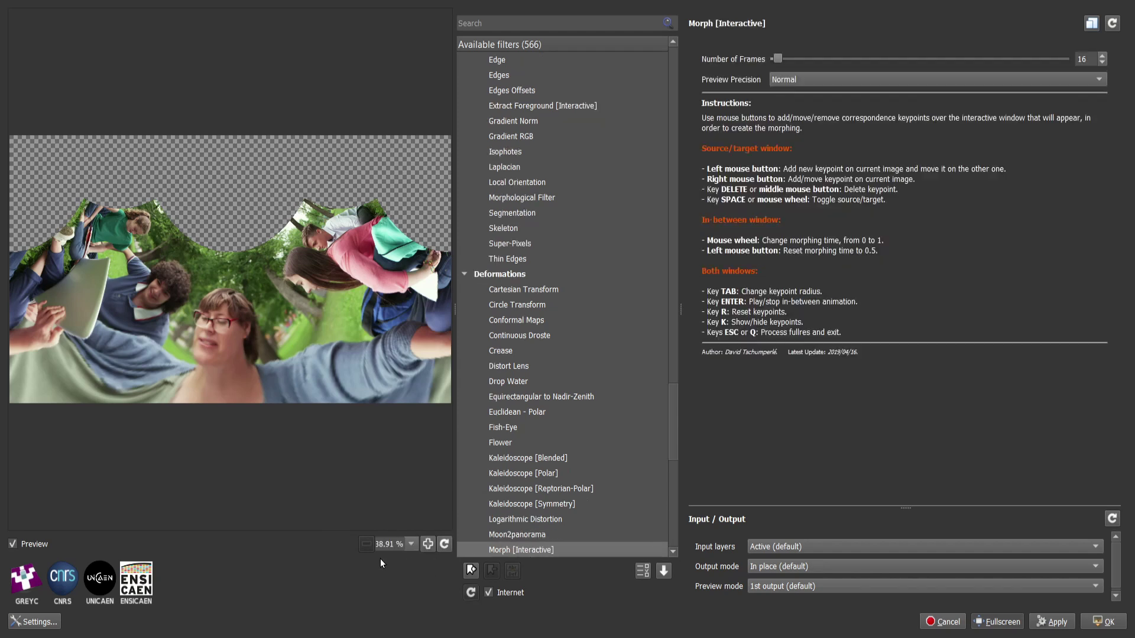
key(Down)
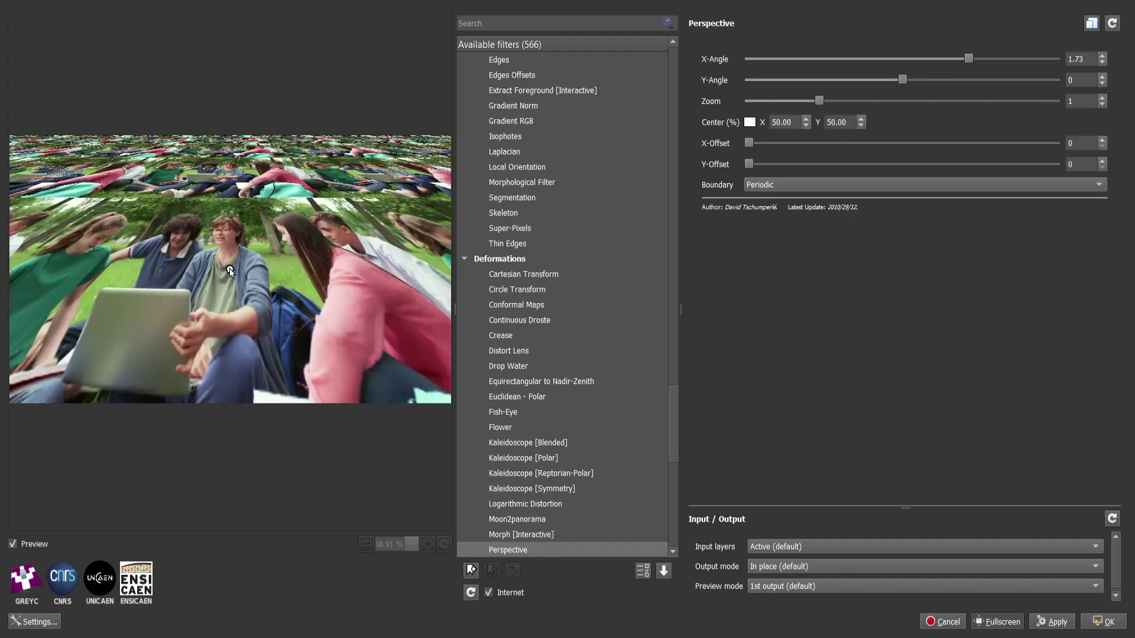
mouse_move(230, 271)
mouse_down()
mouse_move(225, 168)
mouse_move(175, 189)
mouse_move(190, 171)
mouse_move(197, 179)
mouse_up()
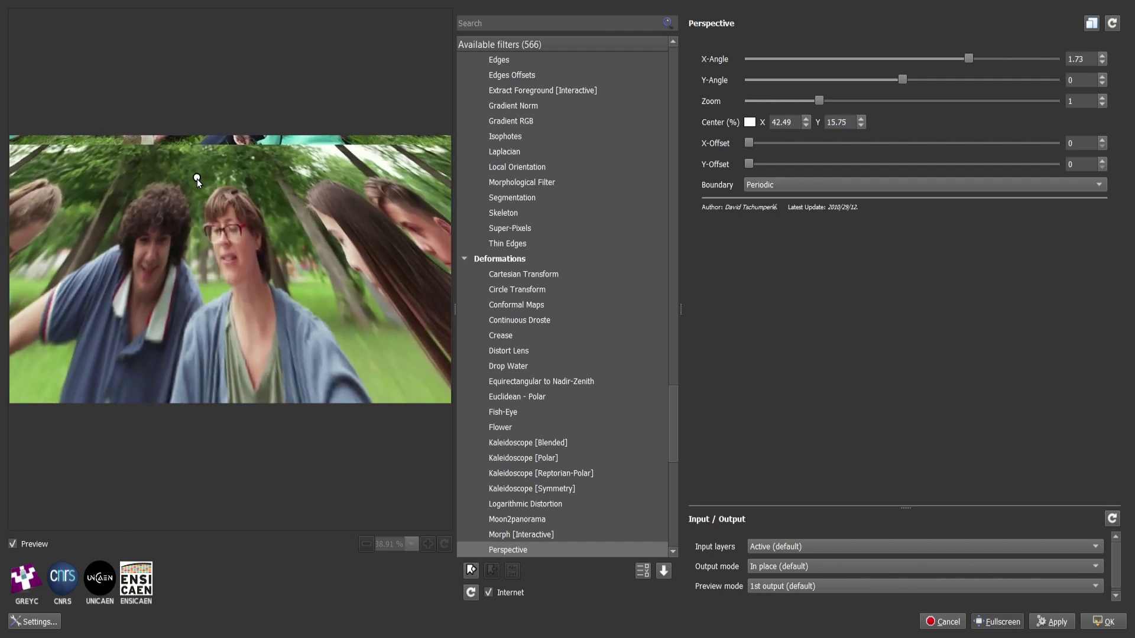
drag(818, 100, 811, 100)
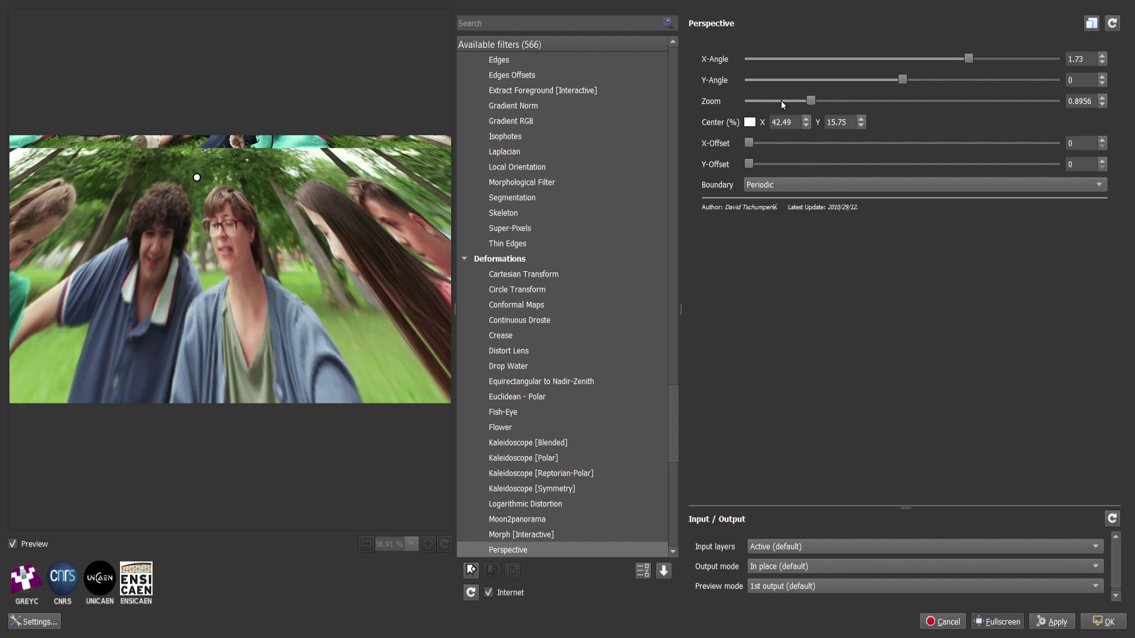
drag(810, 101, 765, 101)
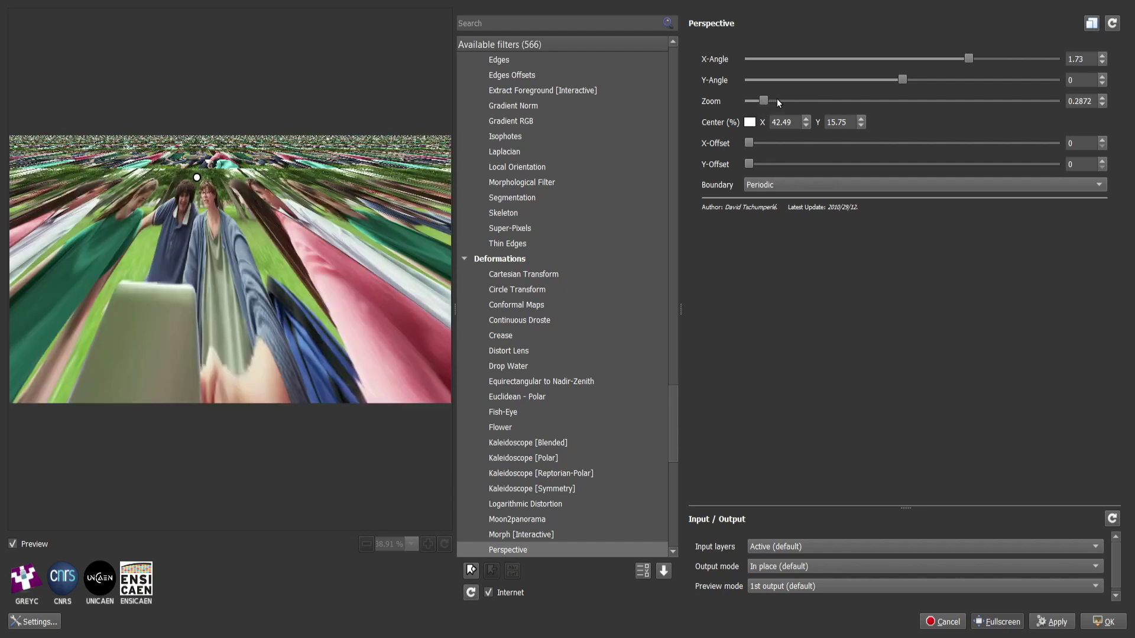
drag(767, 101, 801, 101)
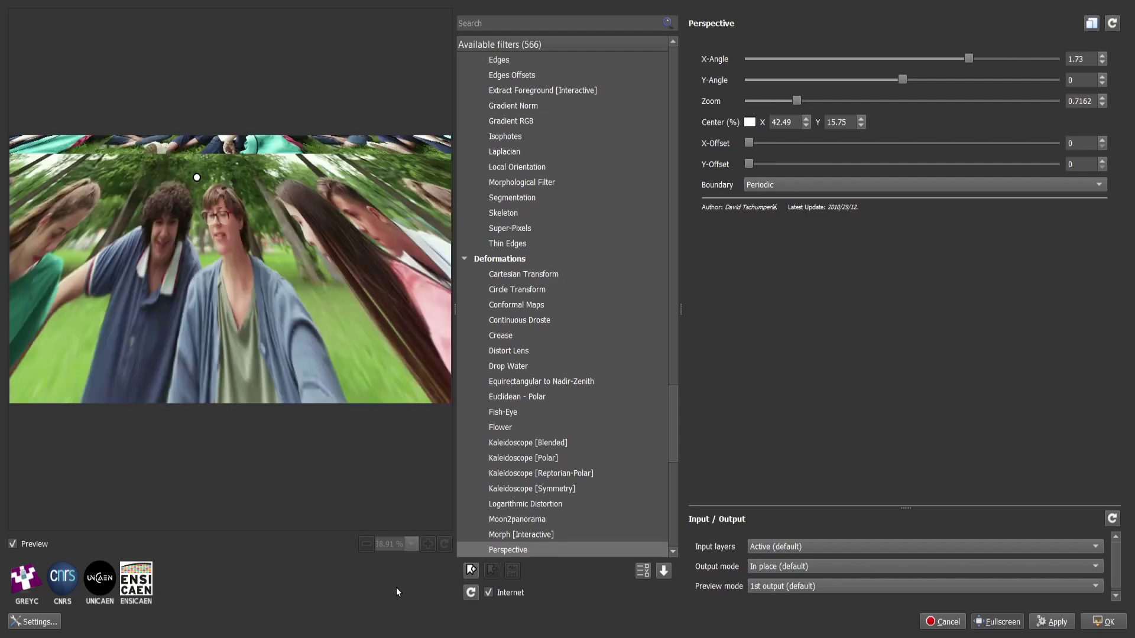
Push pixels up-right with Pixel Push, then narrow Point Warp onto the woman's face, reaching Polar Transform.
key(Down)
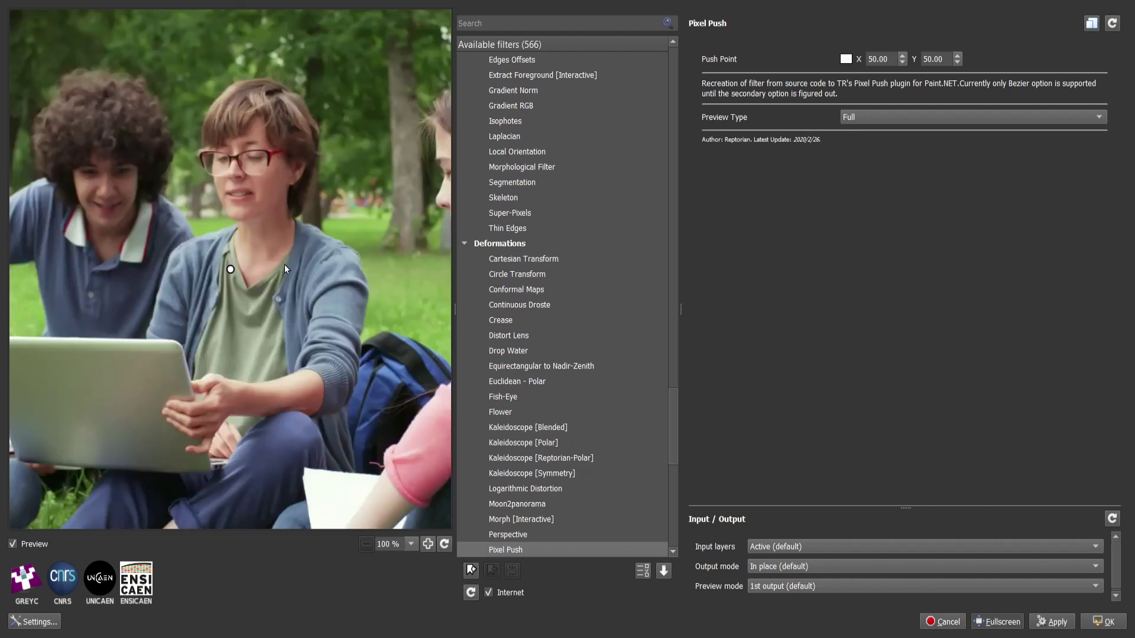
mouse_move(230, 272)
mouse_down()
mouse_move(288, 184)
mouse_move(259, 80)
mouse_up()
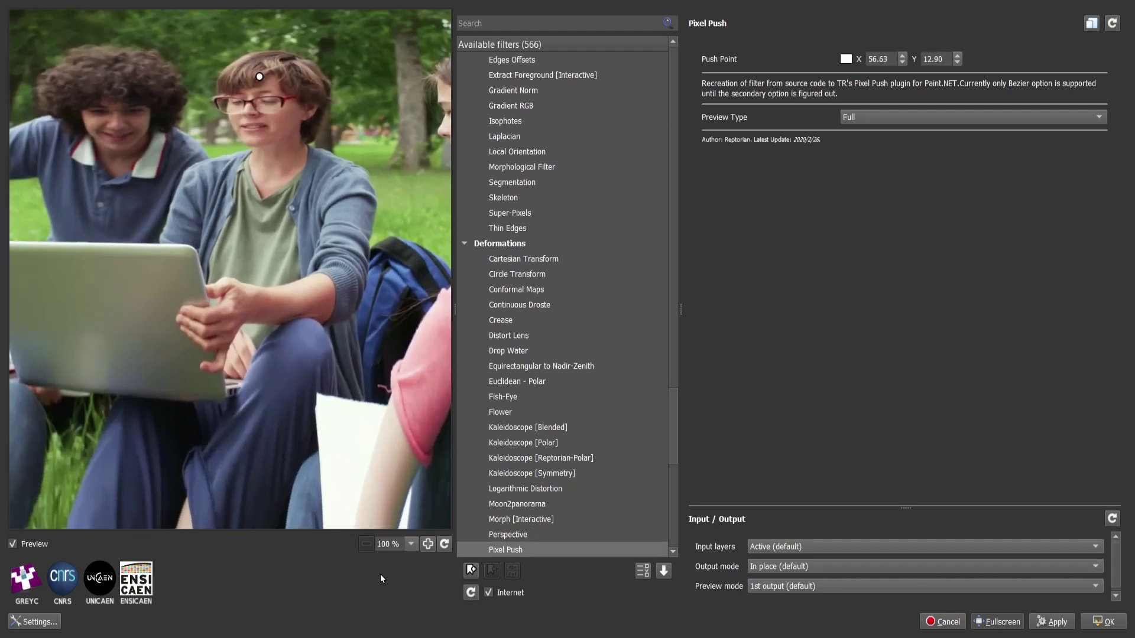
key(Down)
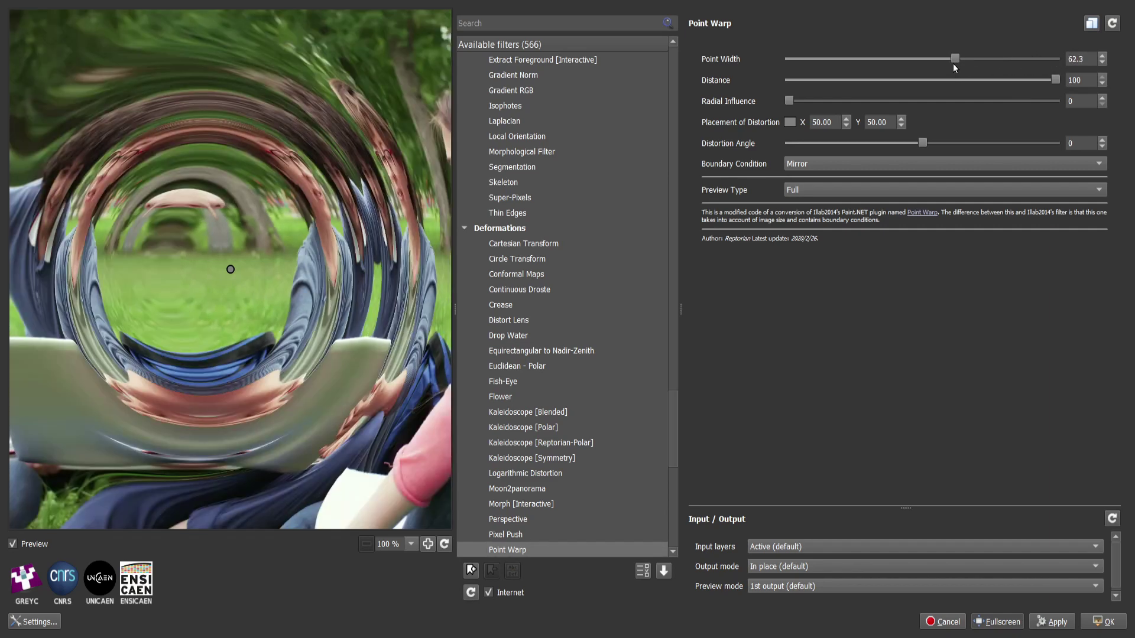
drag(953, 59, 851, 58)
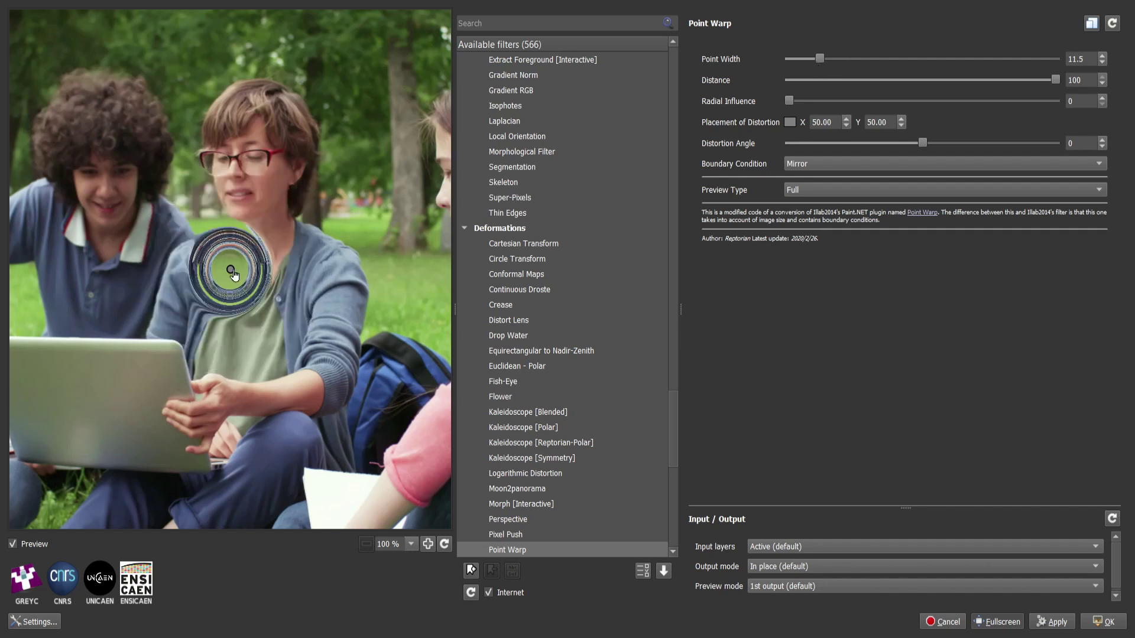
drag(231, 272, 246, 161)
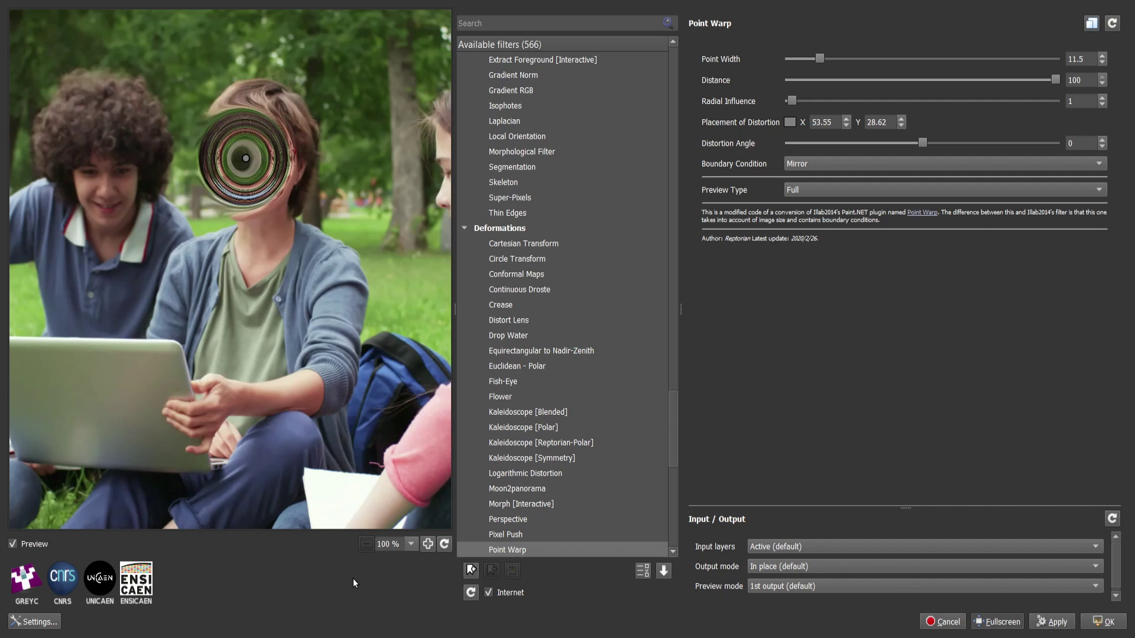
key(Down)
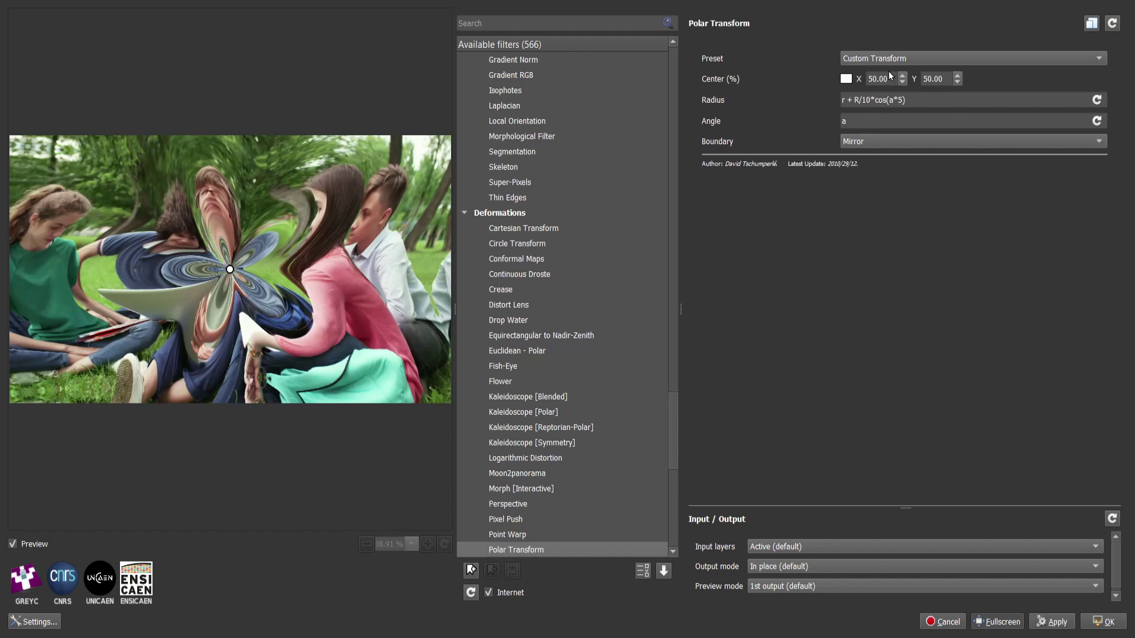
Check the Polar Transform preset and boundary options, keeping Custom Transform and Mirror.
click(876, 58)
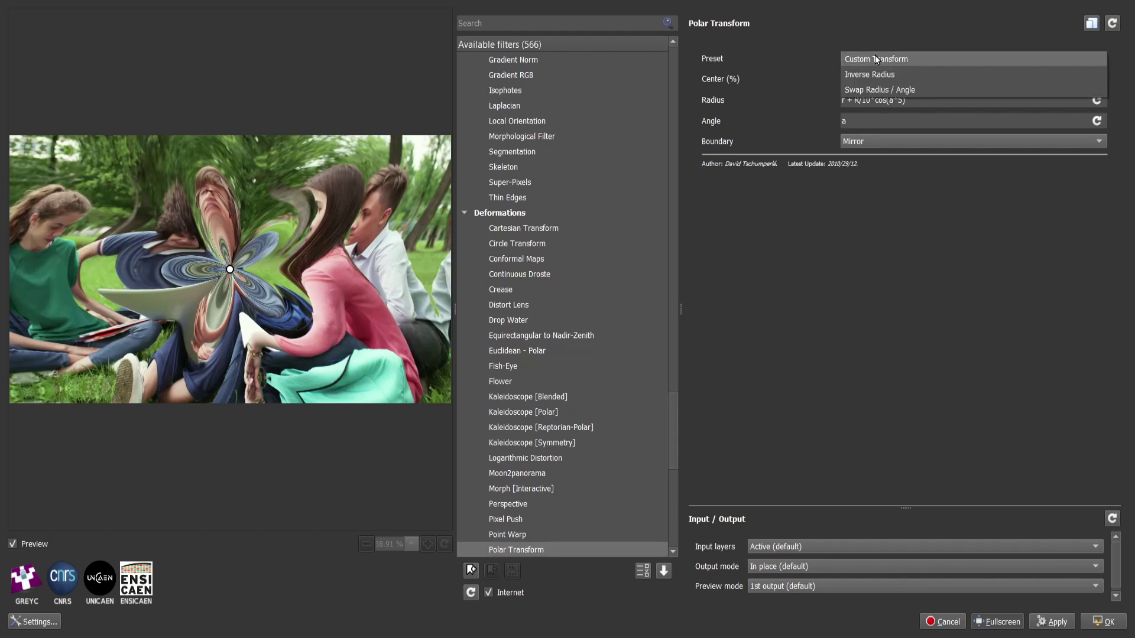
click(875, 59)
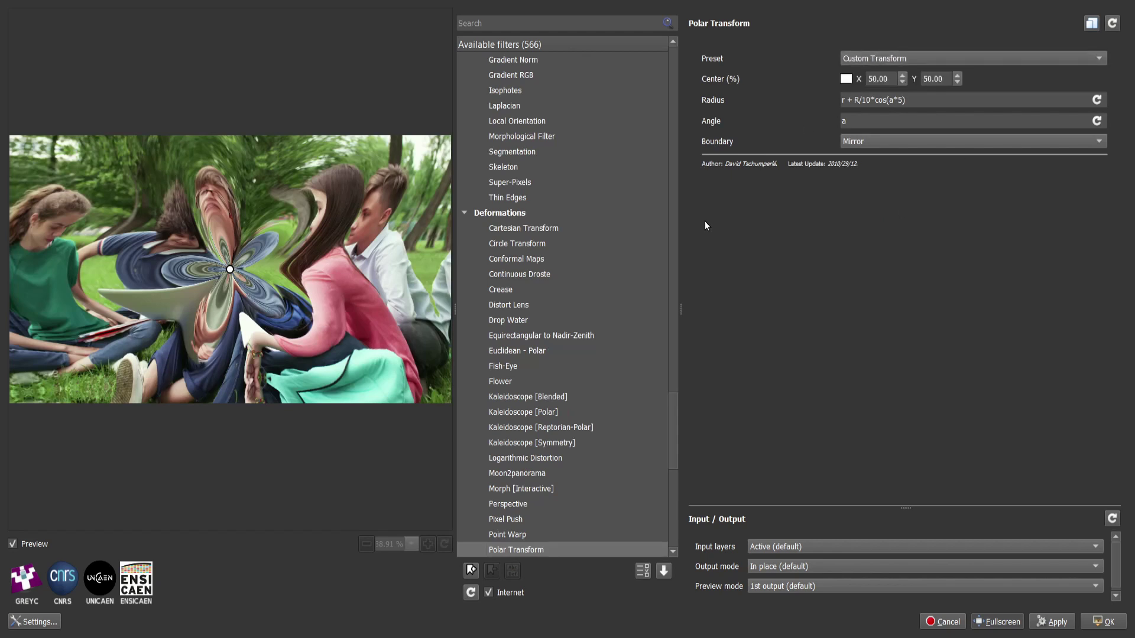
click(902, 136)
Step through Quadrangle and Raindrops to Random, set its Amplitude to 7, then reach Reflection.
key(Down)
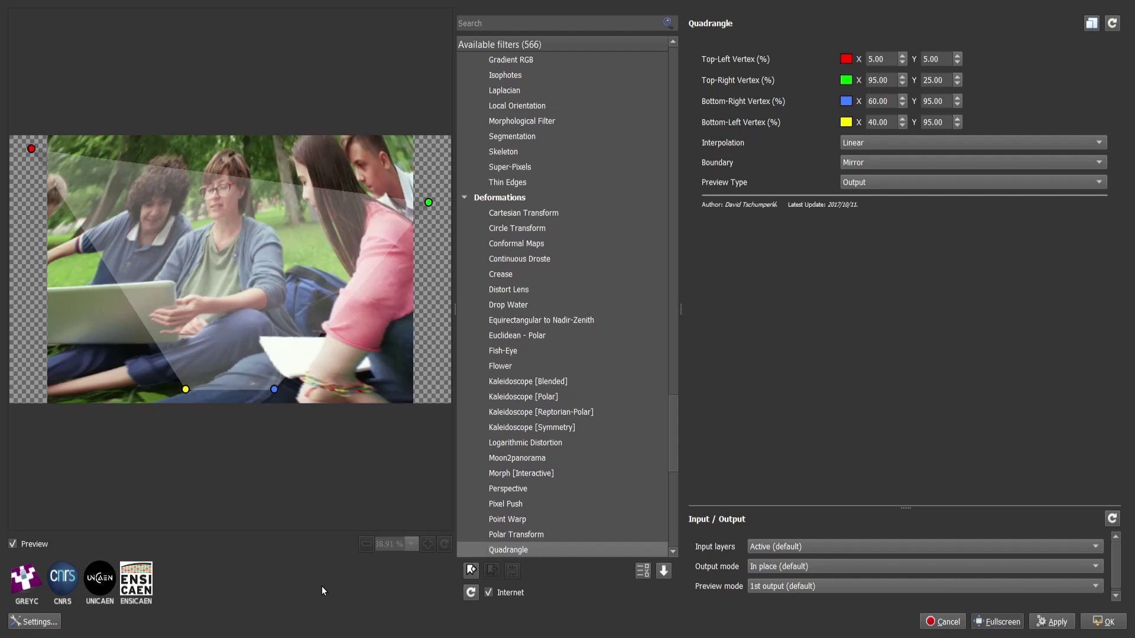
key(Down)
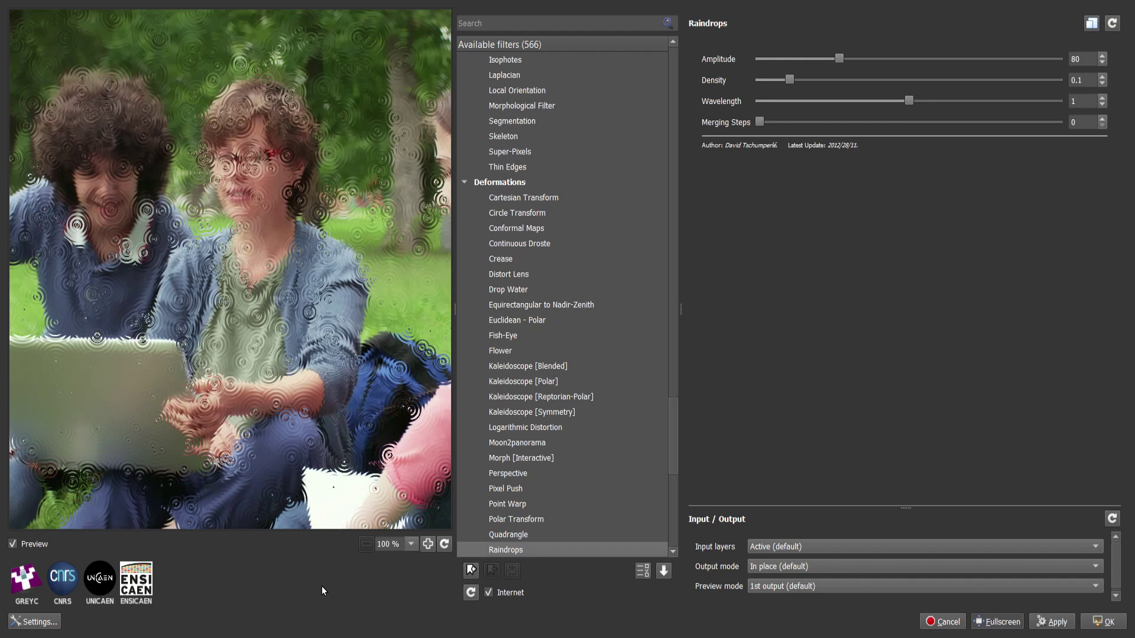
key(Down)
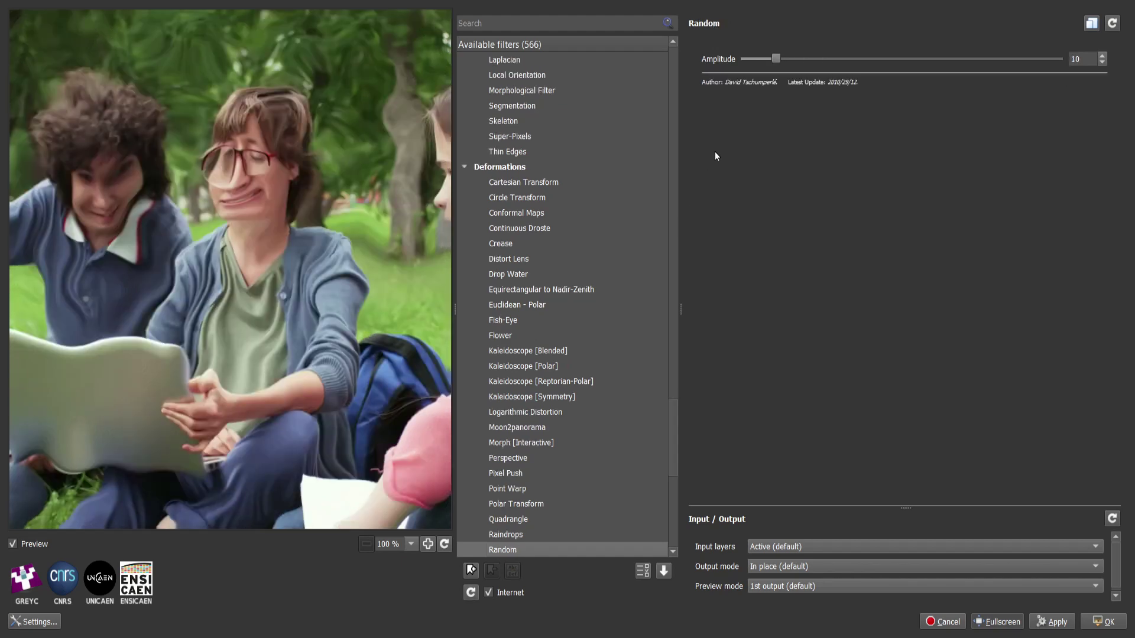
drag(761, 60, 755, 60)
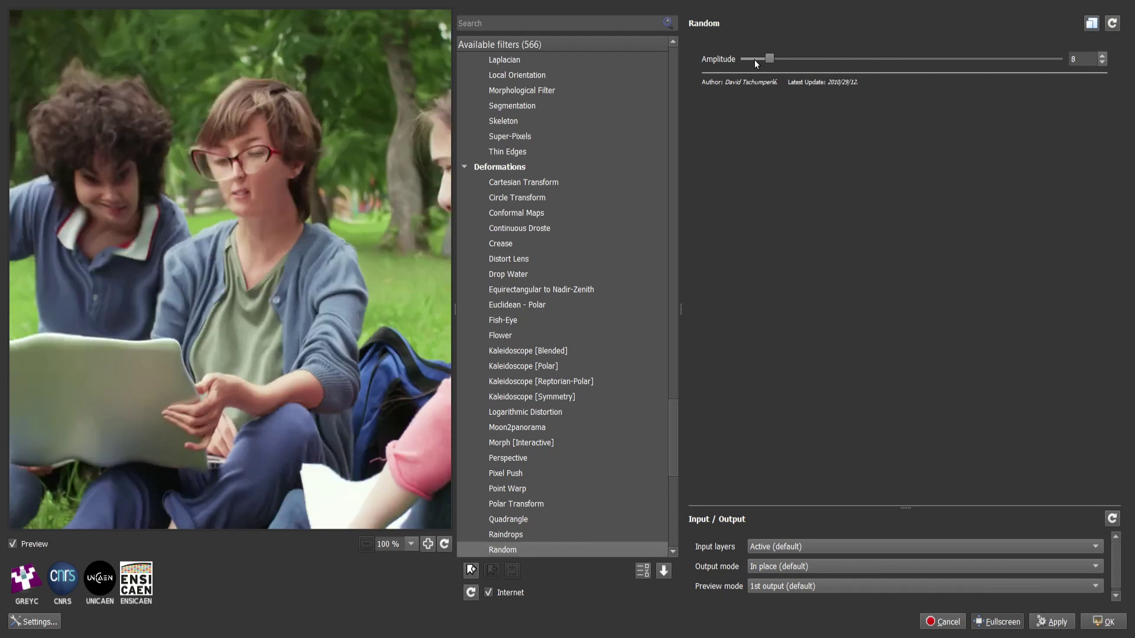
key(Left)
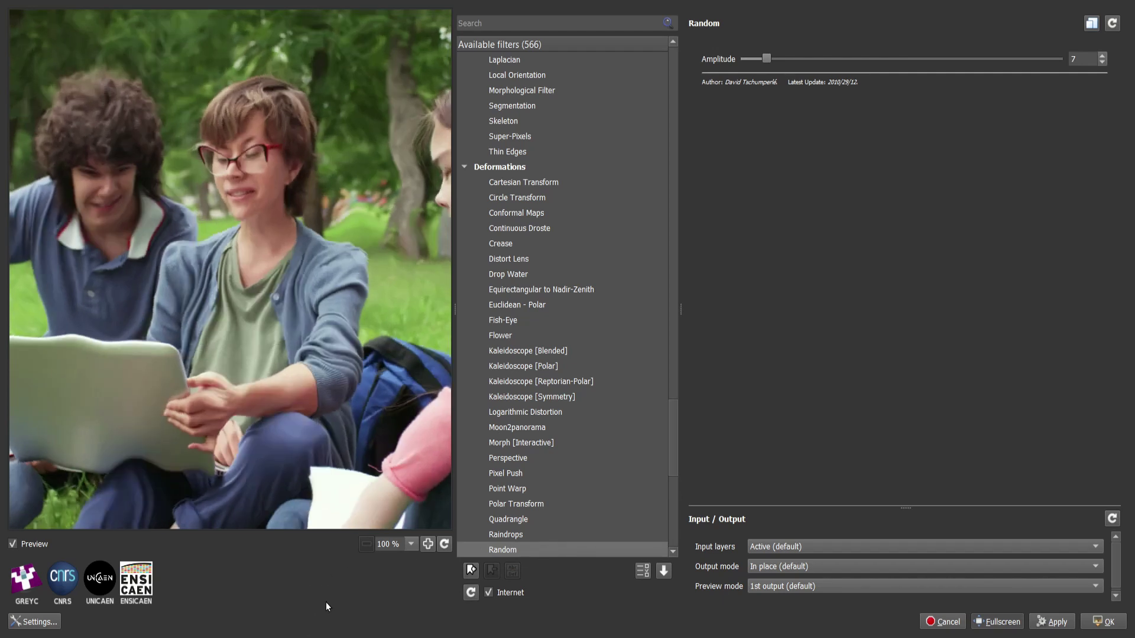
key(Down)
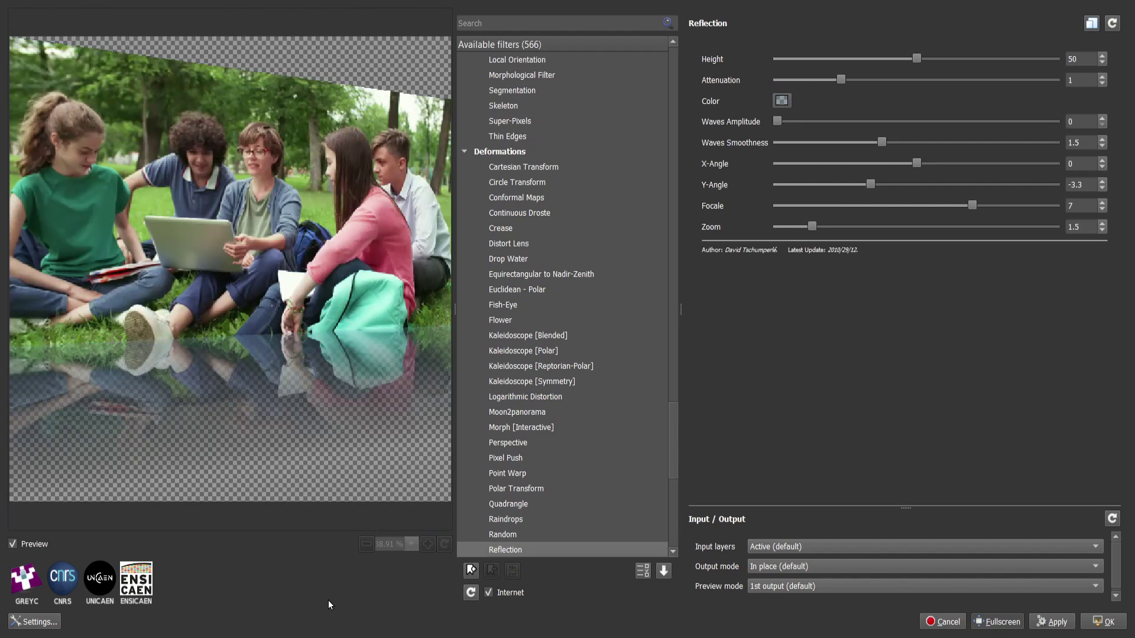
Arrow down through Ripple, Seamcarve and Sinusoidal Water Distortion to Sphere at Radius 90.
key(Down)
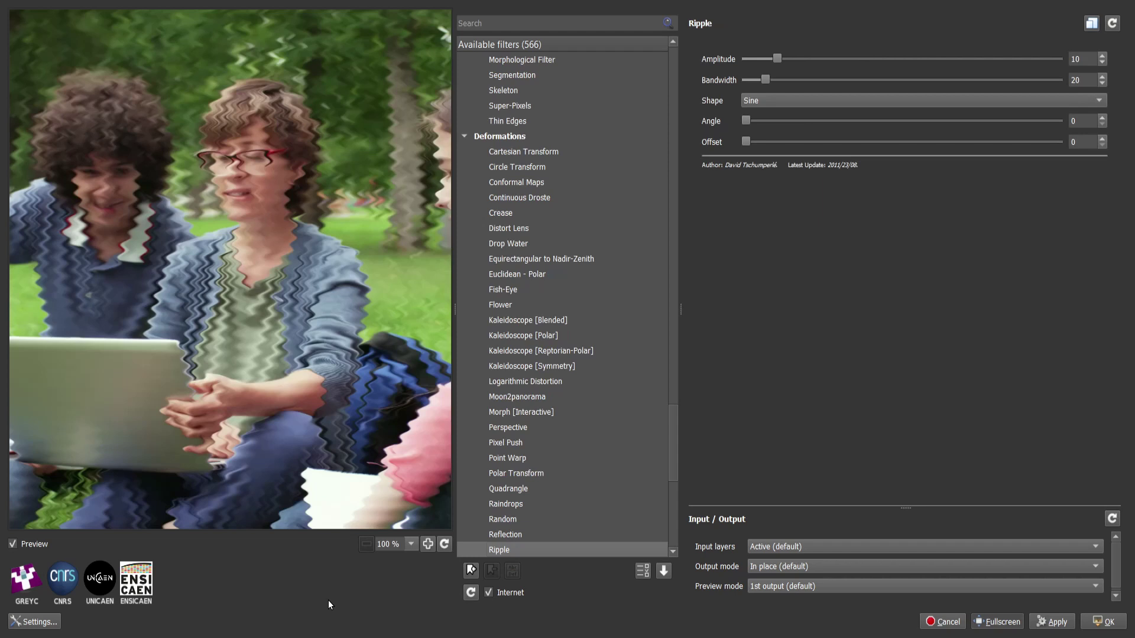
key(Down)
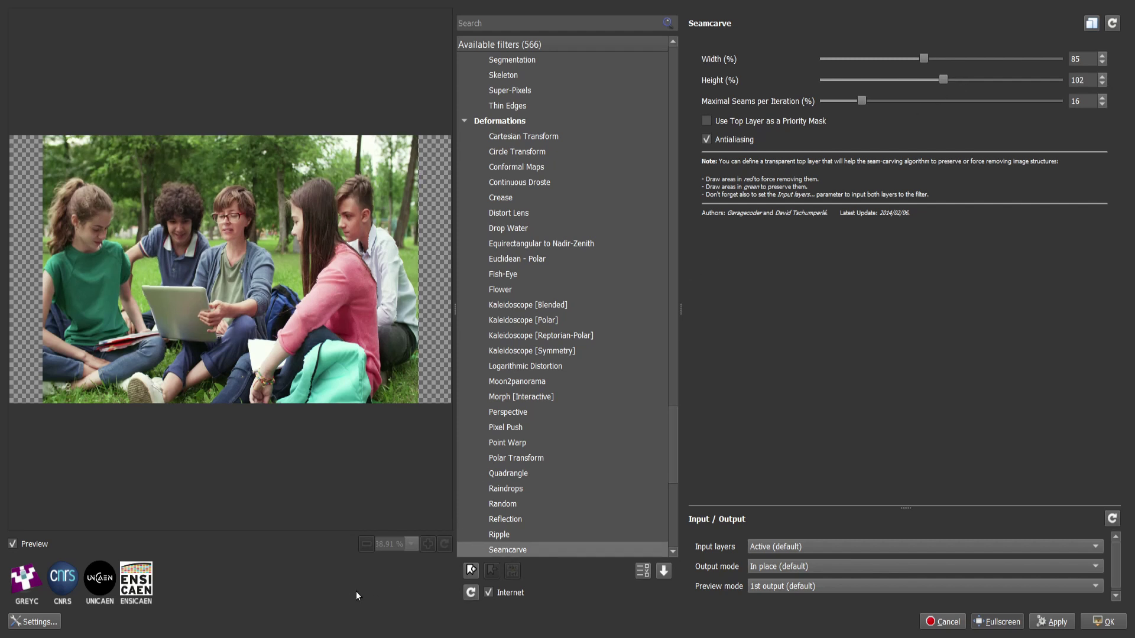
key(Down)
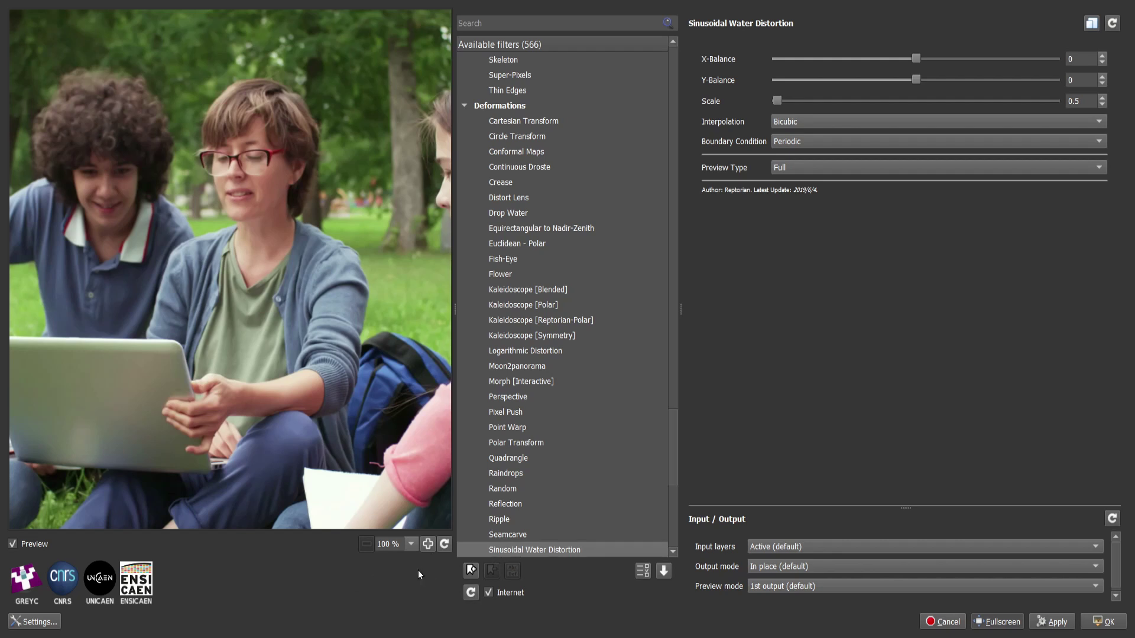
key(Down)
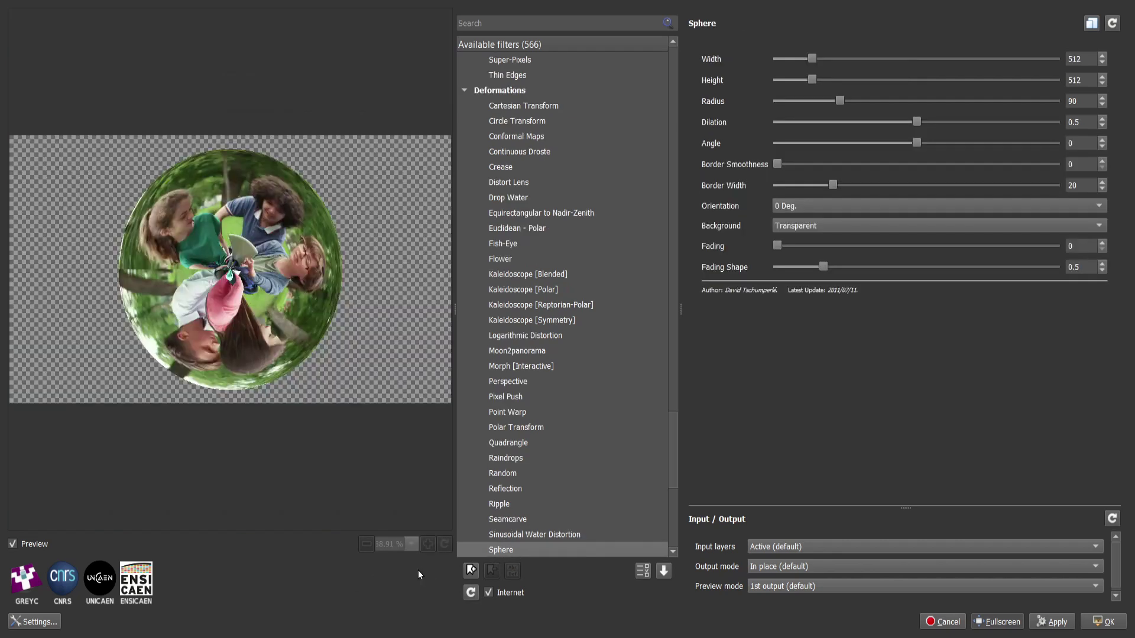
Preview Spherize centred on the woman's glasses with the radius set to 18.9.
key(Down)
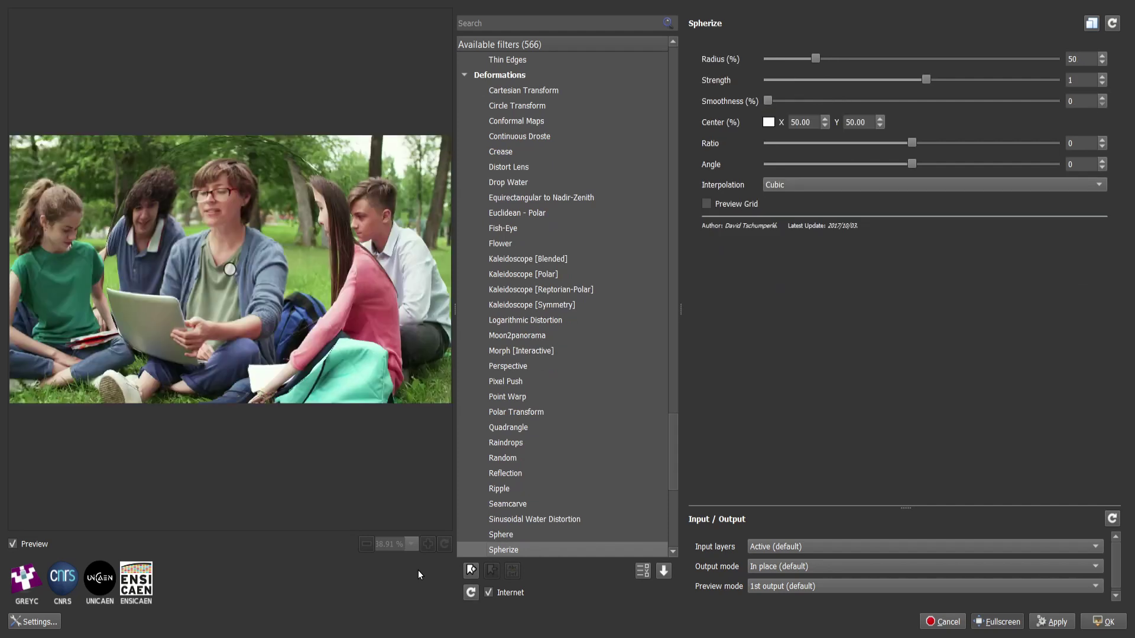
drag(815, 59, 772, 61)
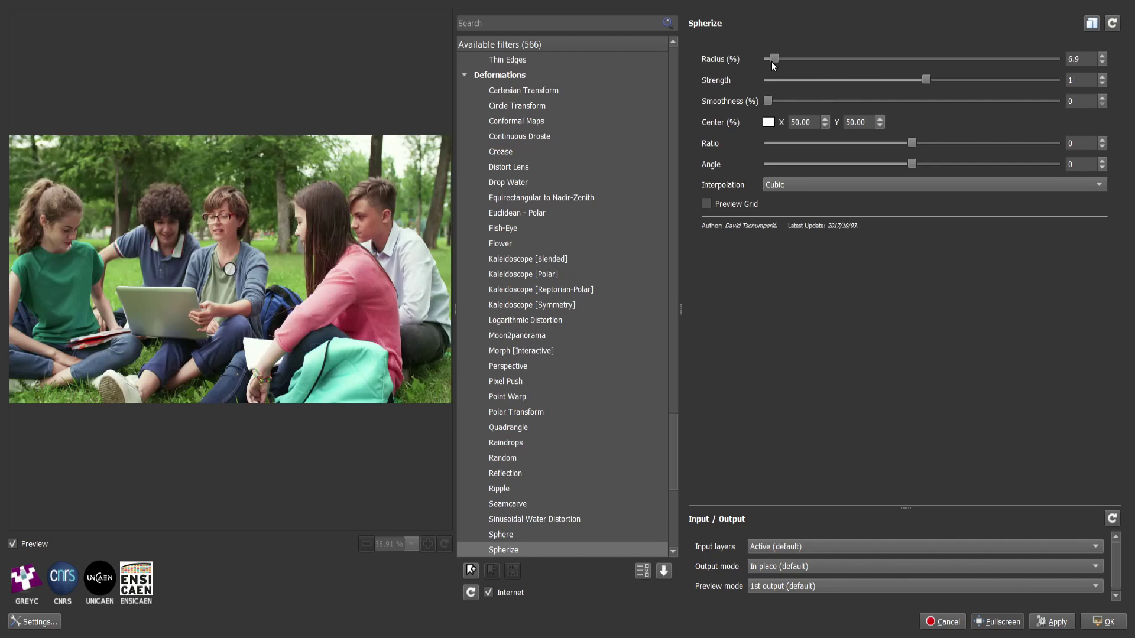
drag(230, 272, 221, 220)
click(807, 60)
click(826, 62)
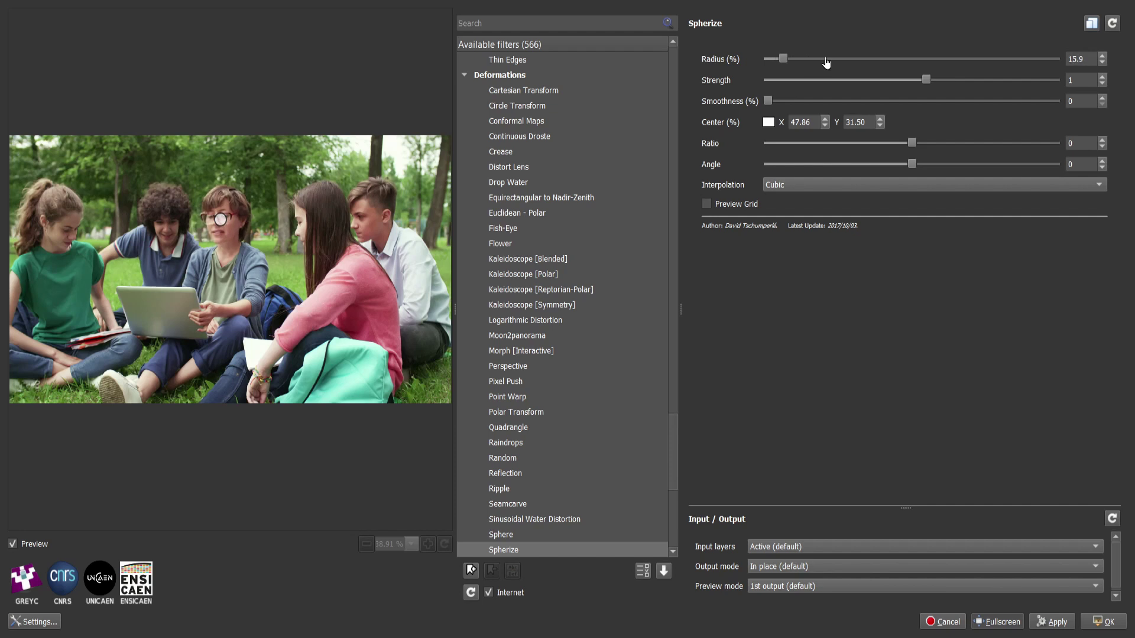
click(836, 60)
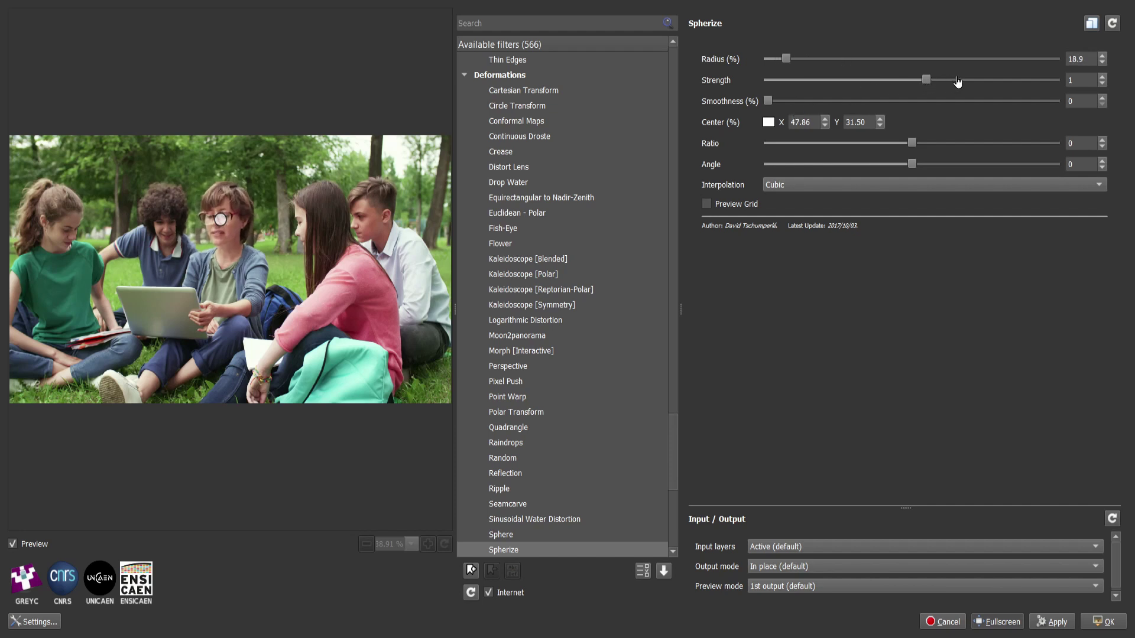
Set the Spherize interpolation to Cubic, then move on to Square to Circle.
click(866, 184)
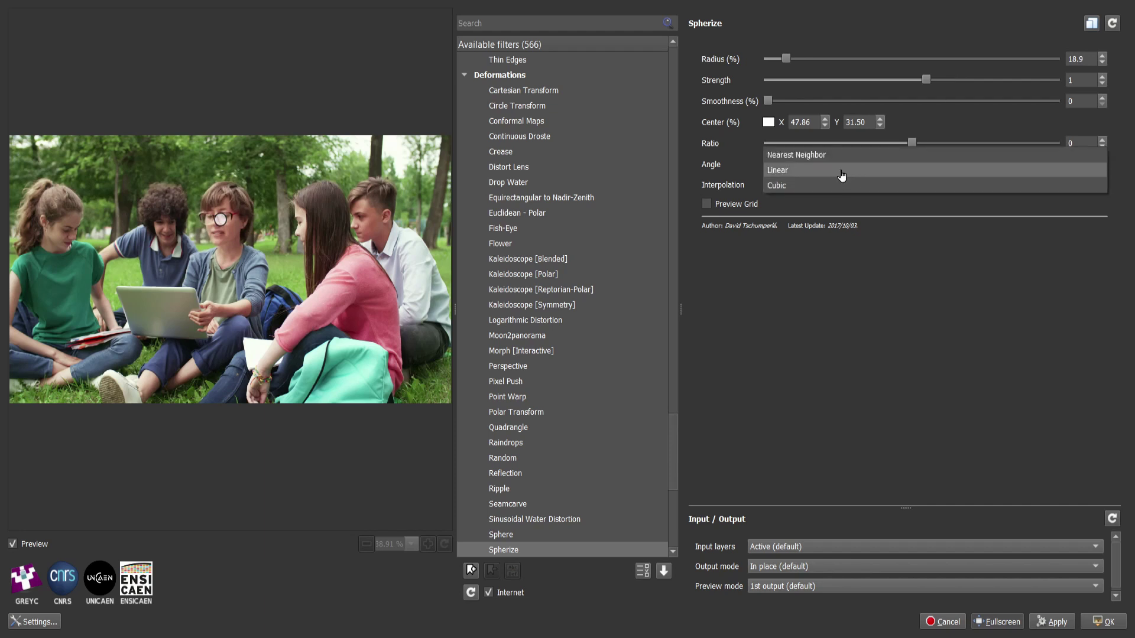
click(825, 186)
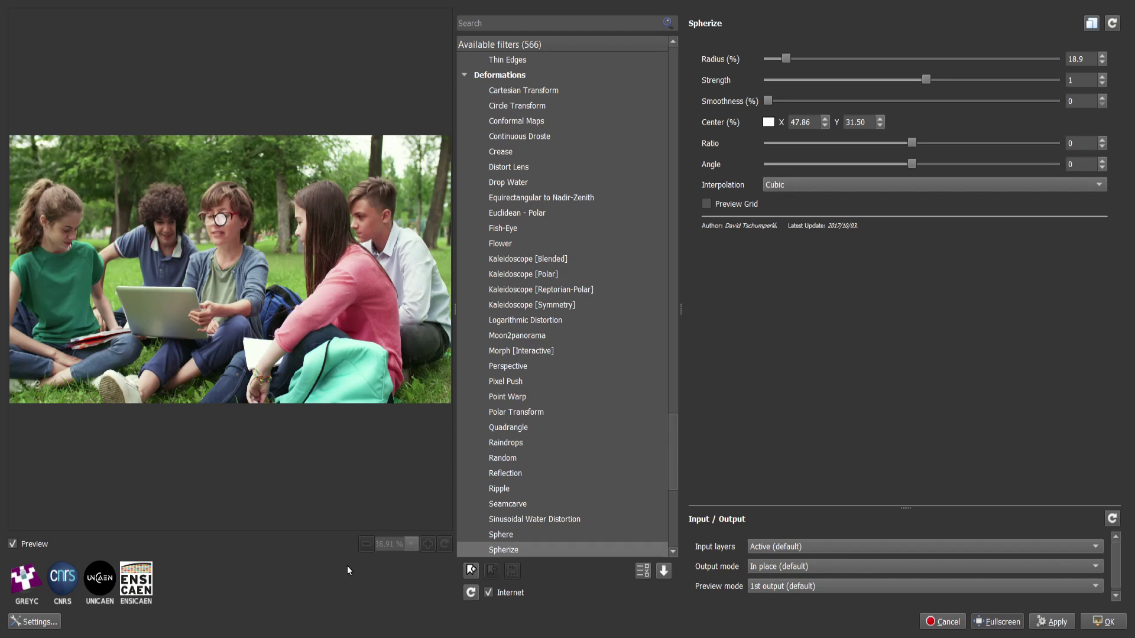
key(Down)
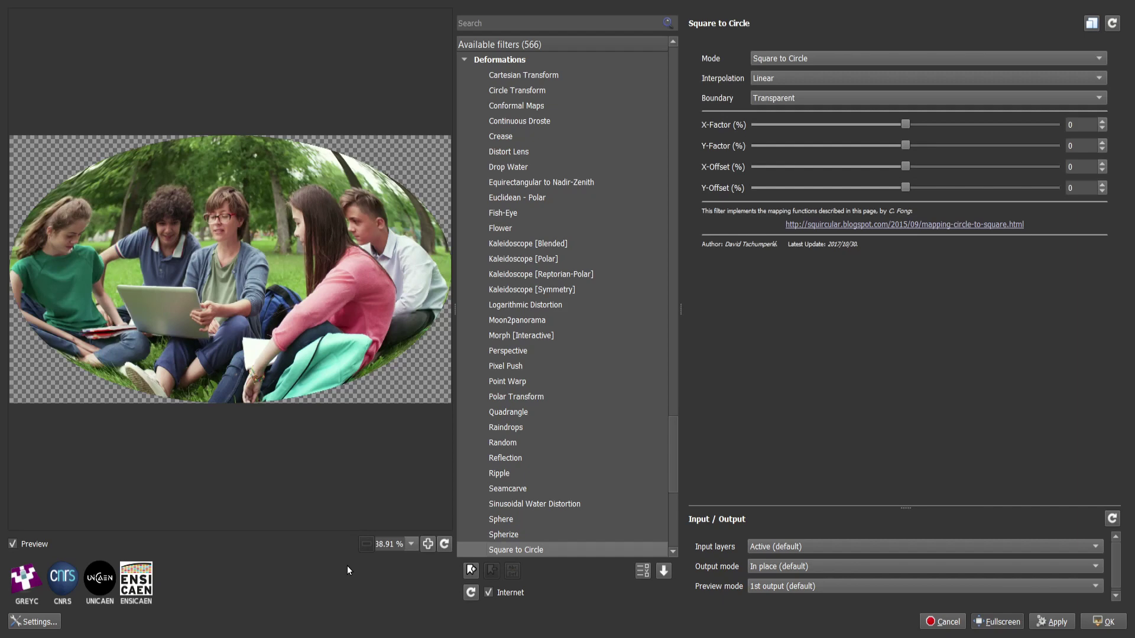
Step through Stereographic Projection, Symmetrize and Textured Glass to the Twirl filter.
key(Down)
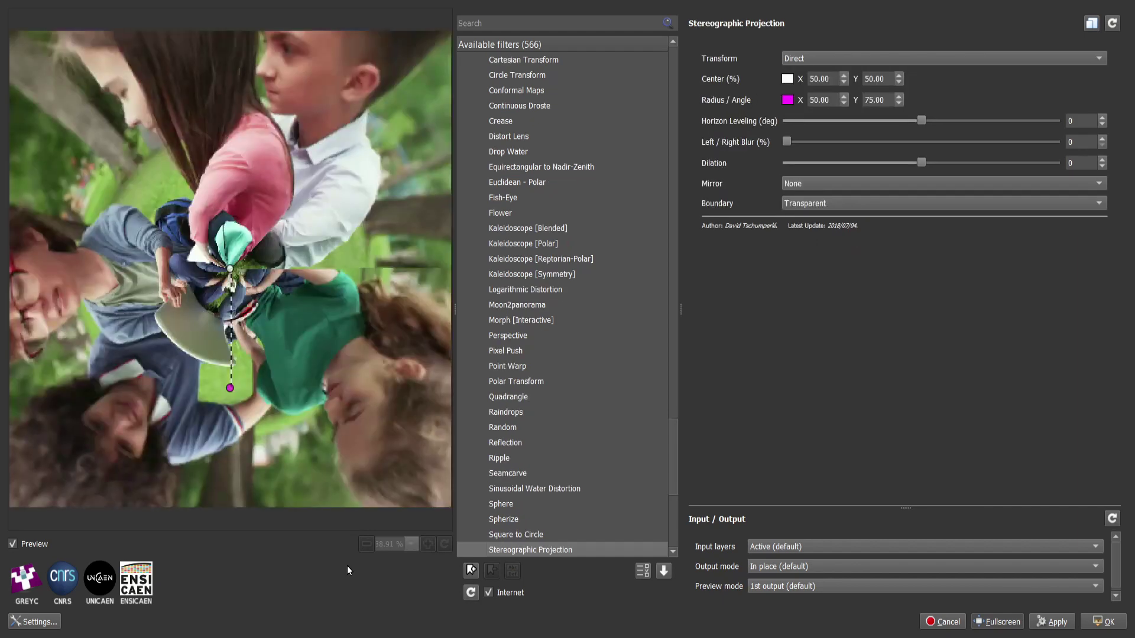
key(Down)
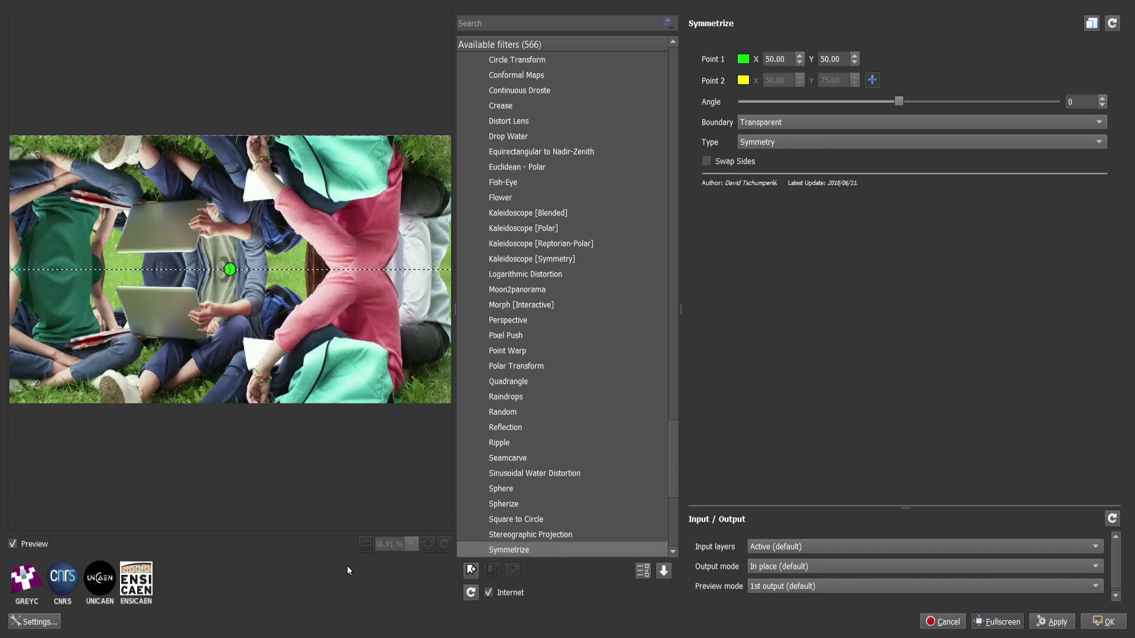
key(Down)
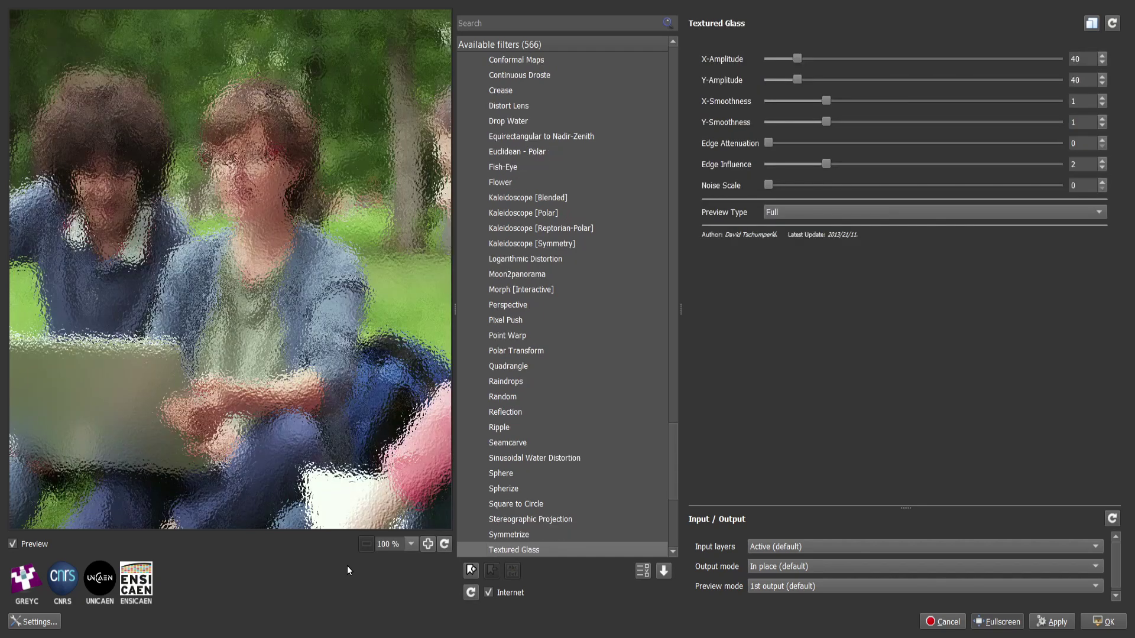
key(Down)
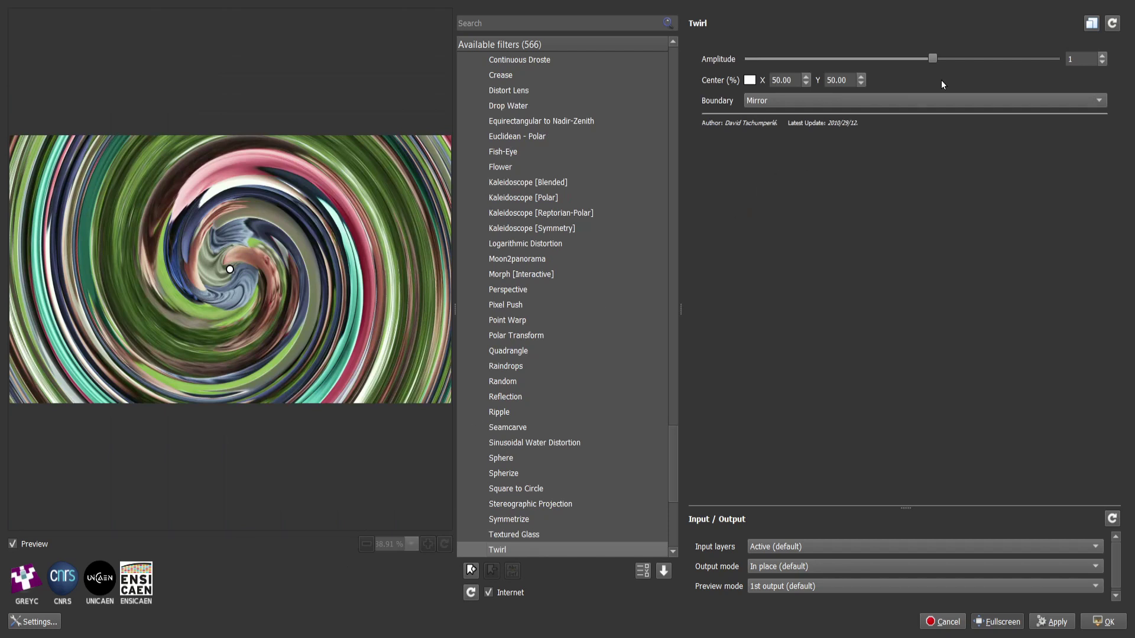
Set the Twirl amplitude to 1.3.
click(1102, 62)
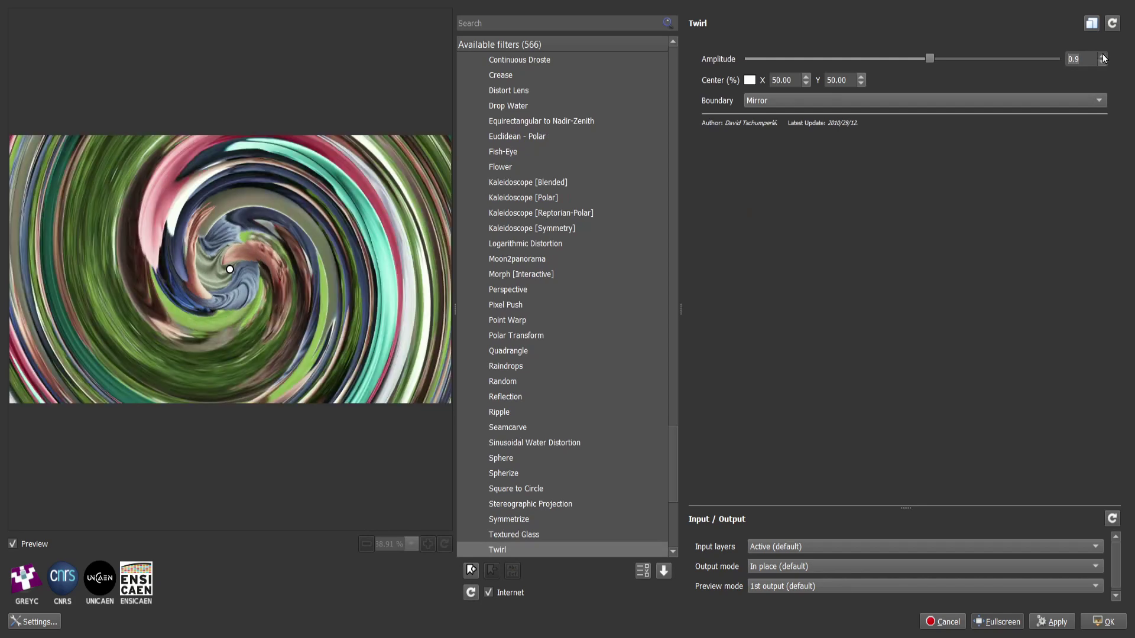
click(1101, 55)
click(1102, 55)
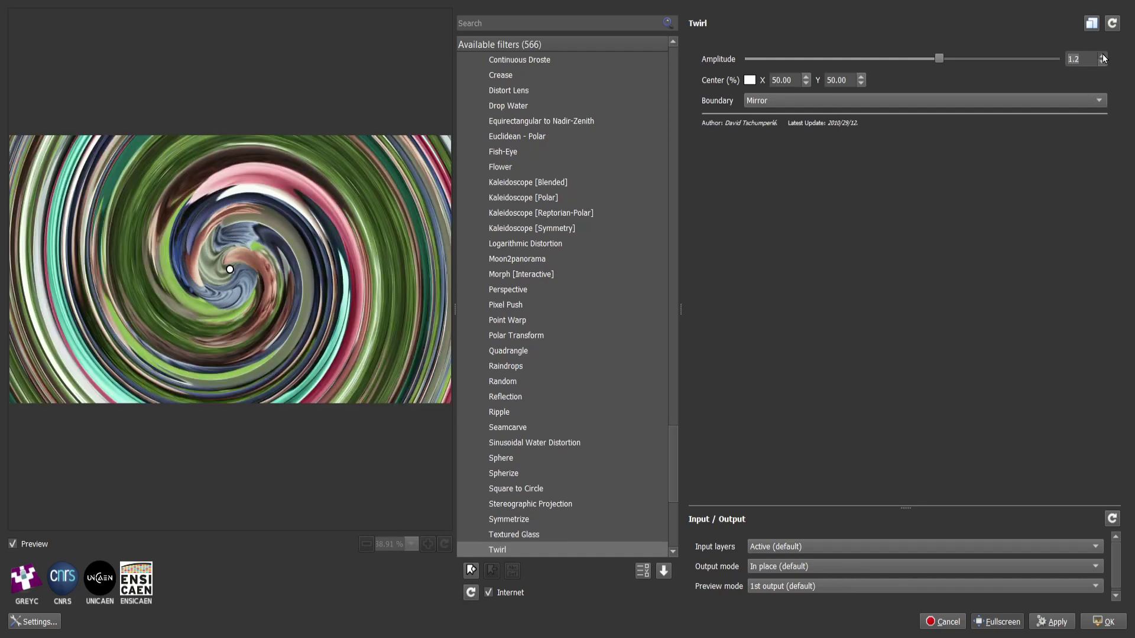
click(1102, 55)
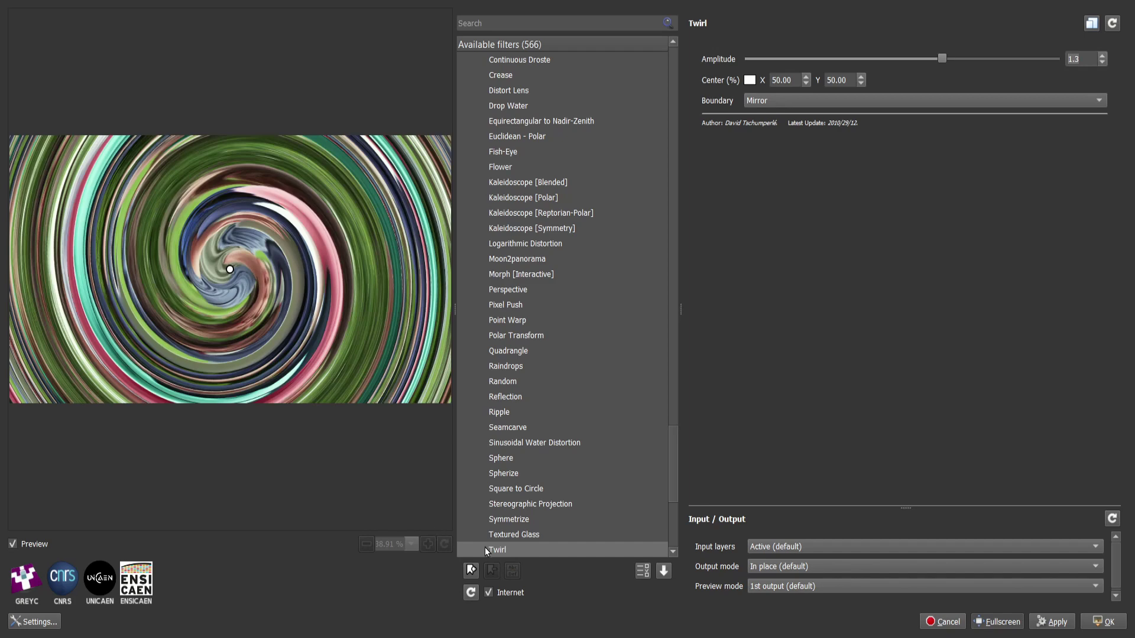
Preview Warp [Interactive] with Contours 3, then Water, Wave, Wind and Zoom into Degradations.
key(Down)
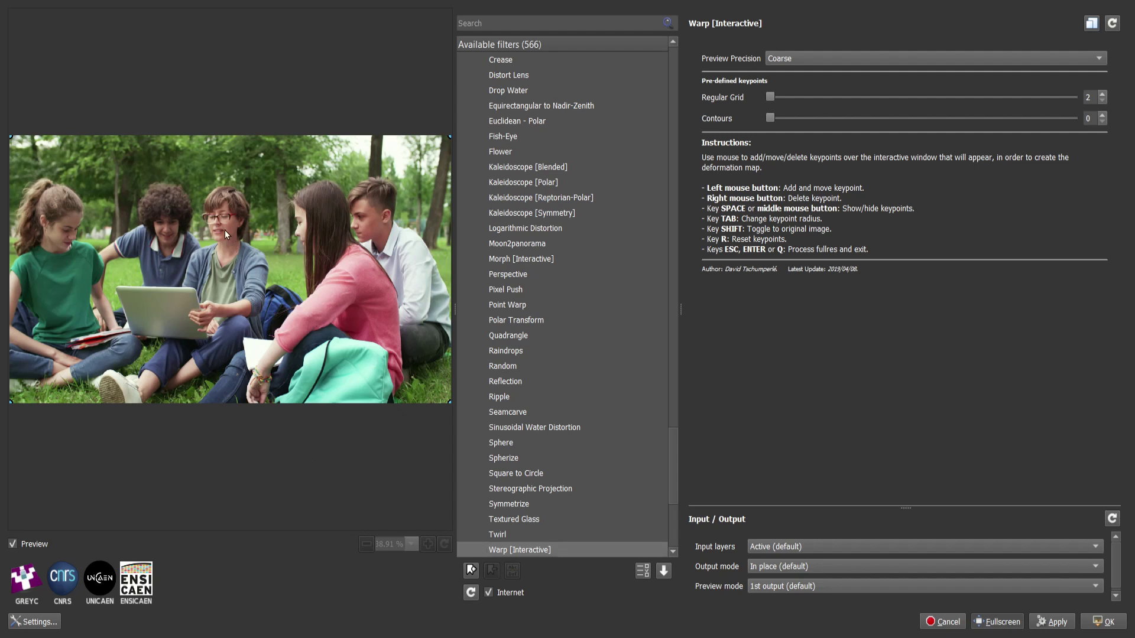
click(775, 119)
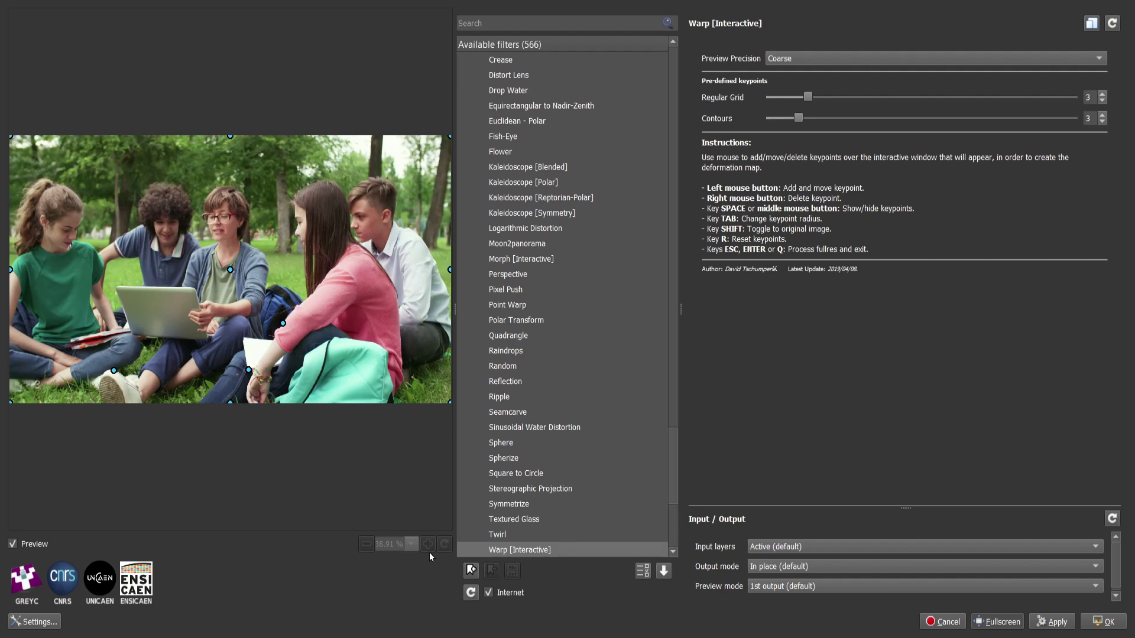
key(Down)
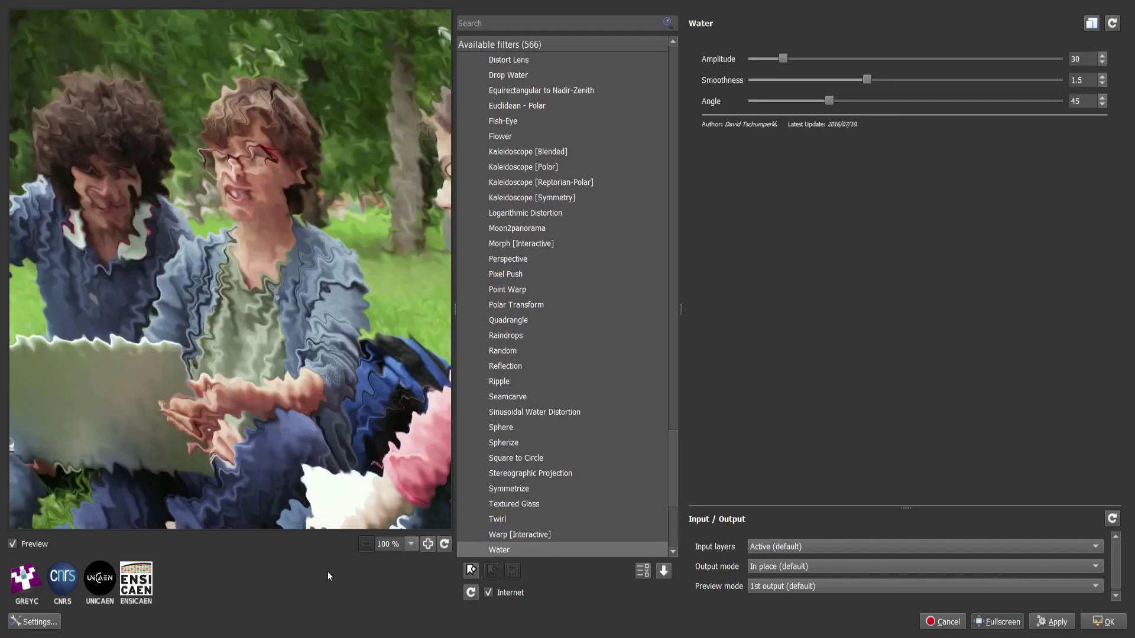
key(Down)
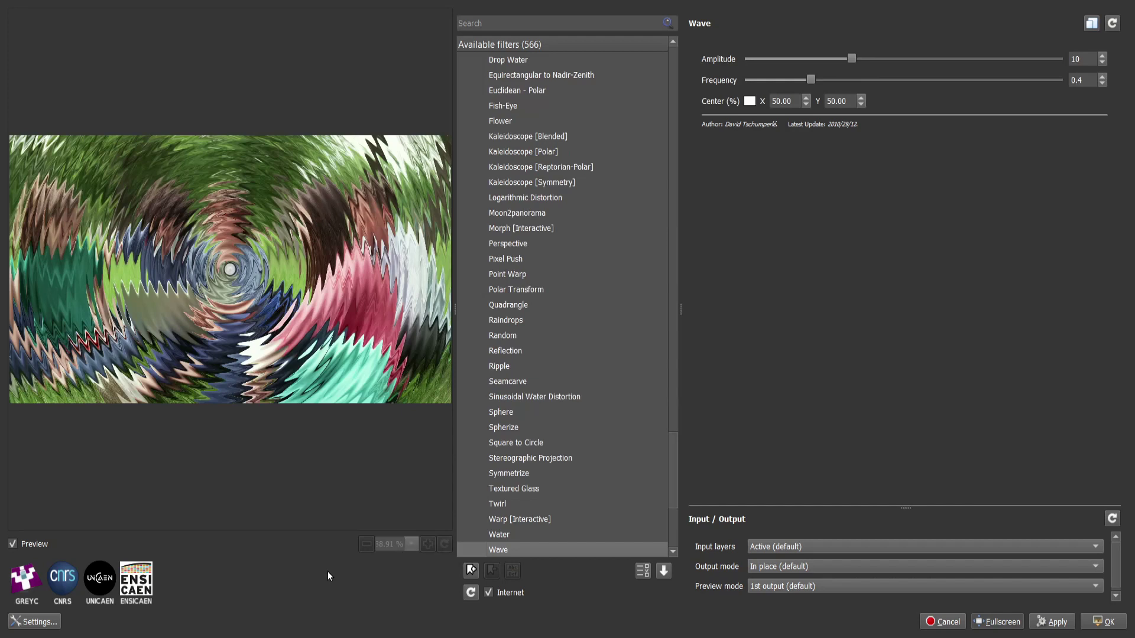
key(Down)
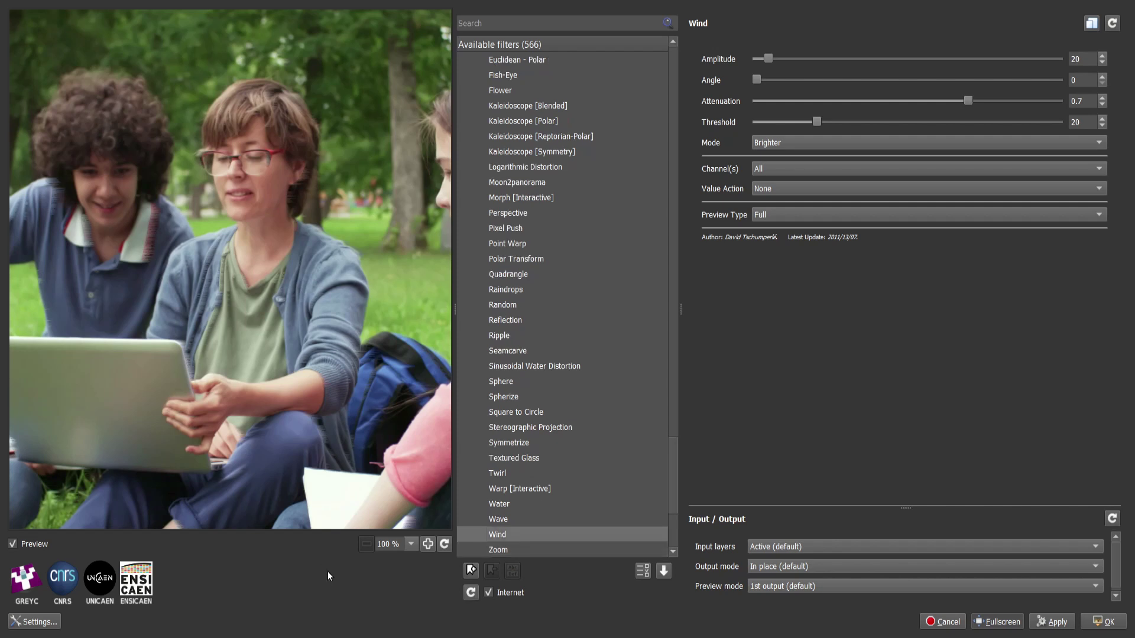
key(Down)
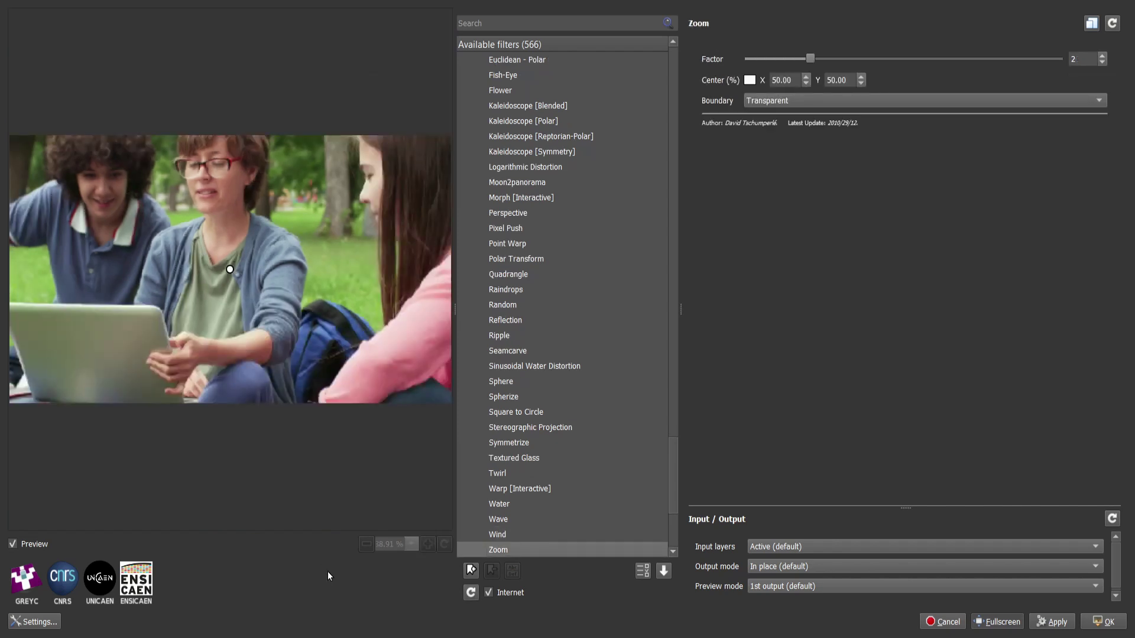
key(Down)
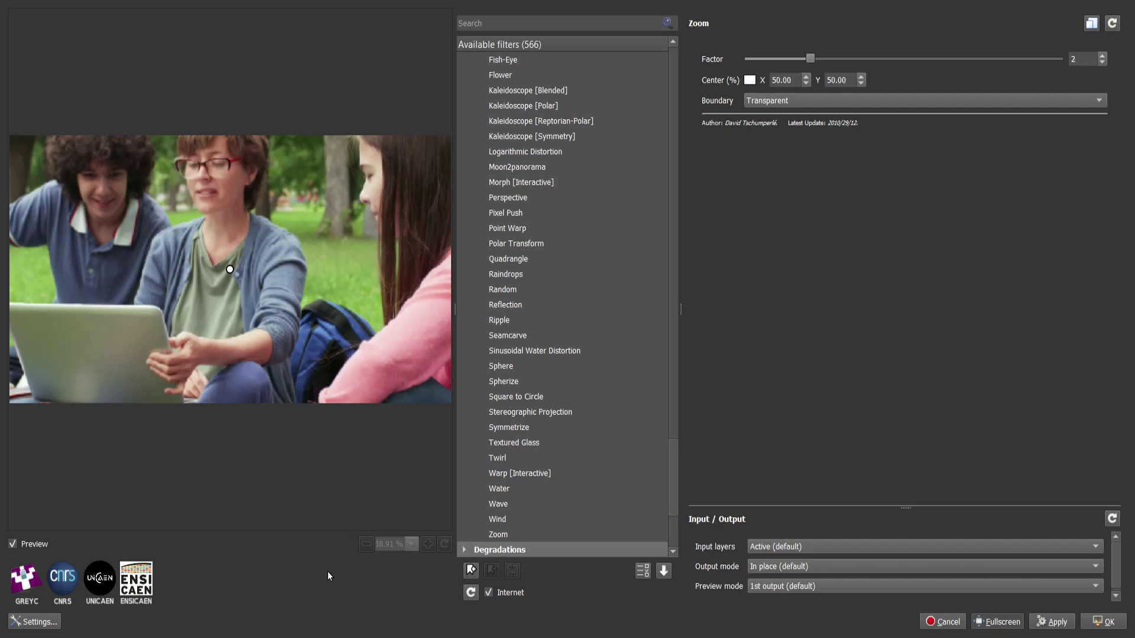
key(Right)
Preview Add Grain, switching Preview Grain Alone on and back off.
key(Down)
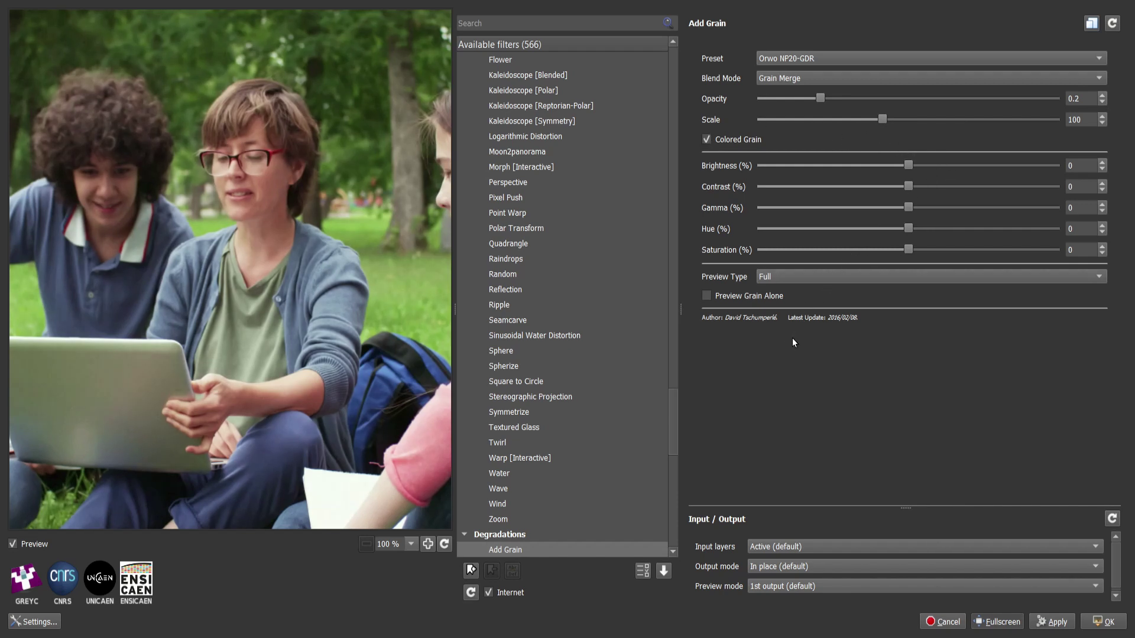
click(717, 297)
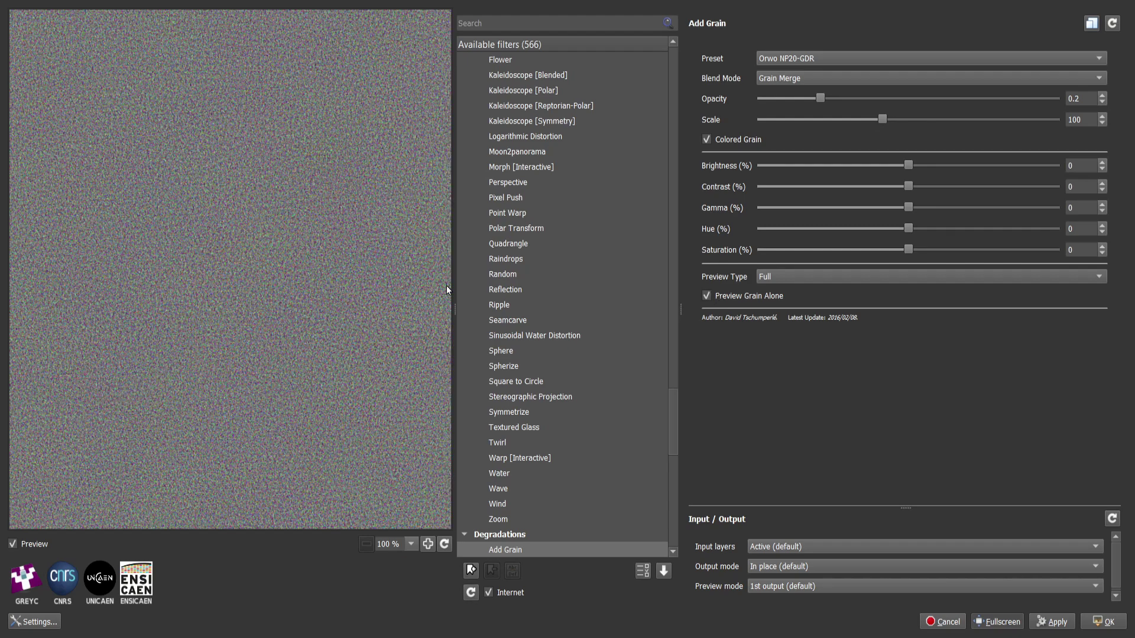
click(705, 297)
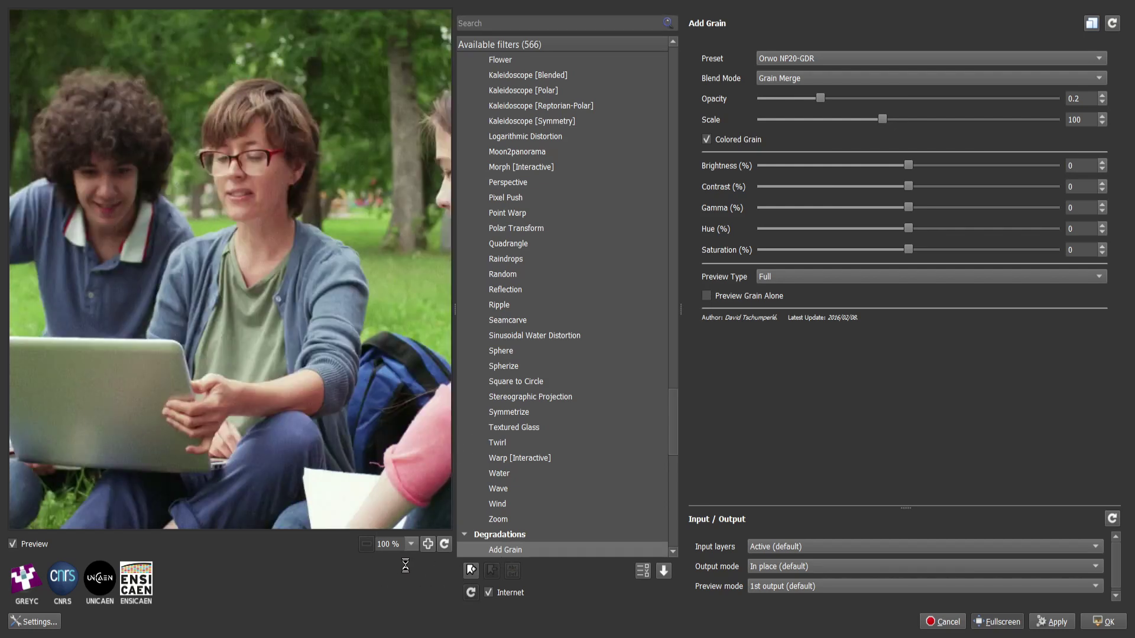
Step through Blur [Angular] and Blur [Bloom] to Blur [Depth-Of-Field], toggling Invert Blur on and off.
key(Down)
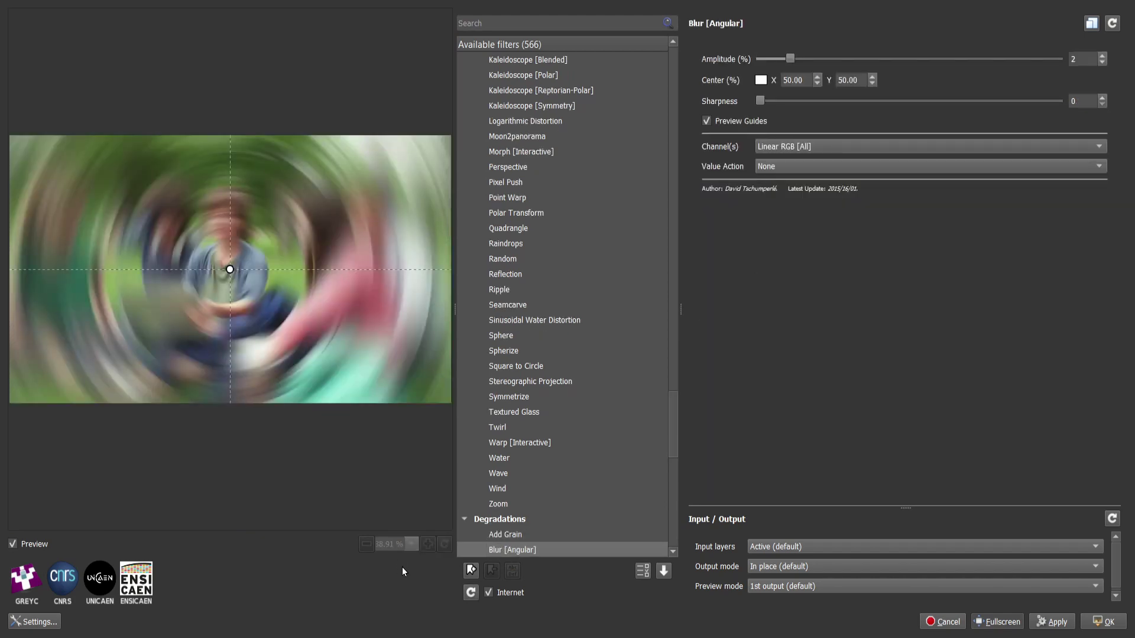
key(Down)
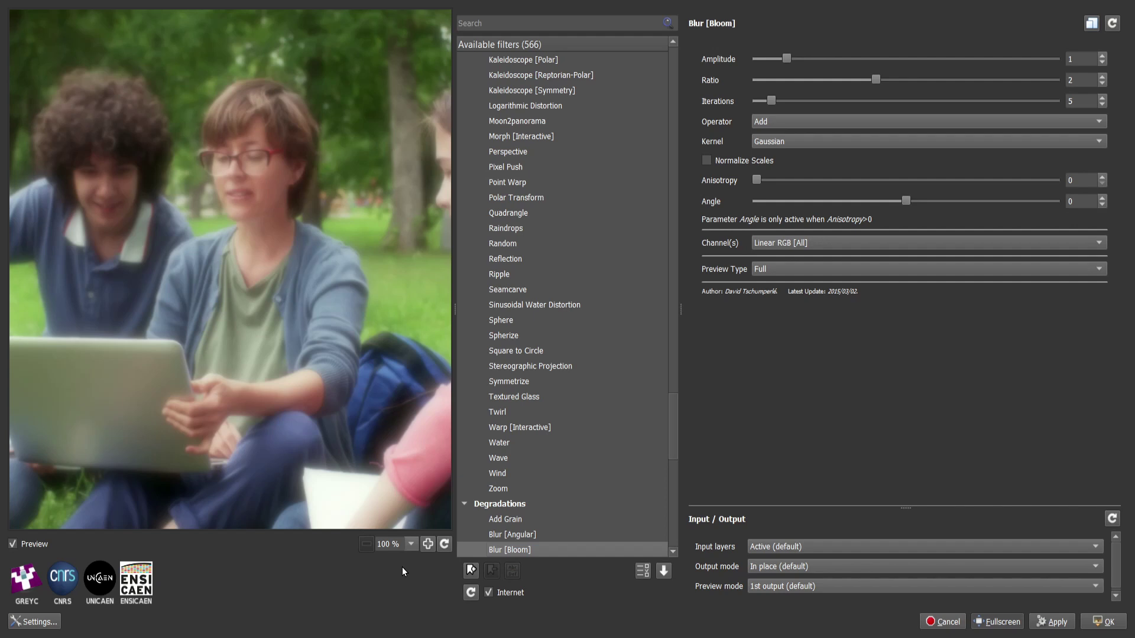
key(Down)
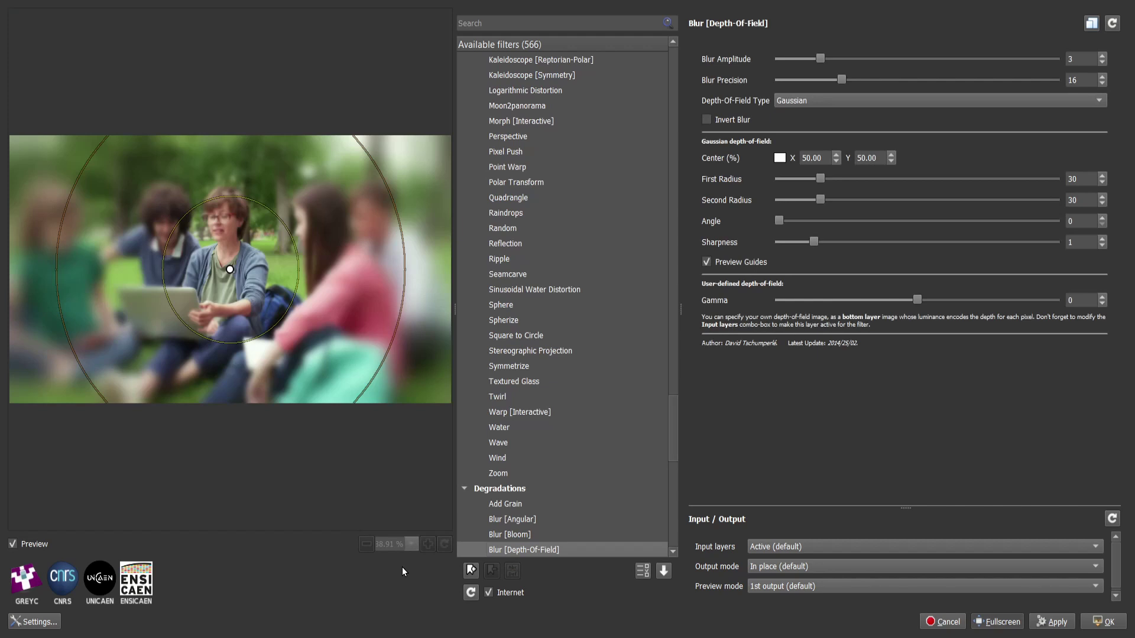
click(707, 121)
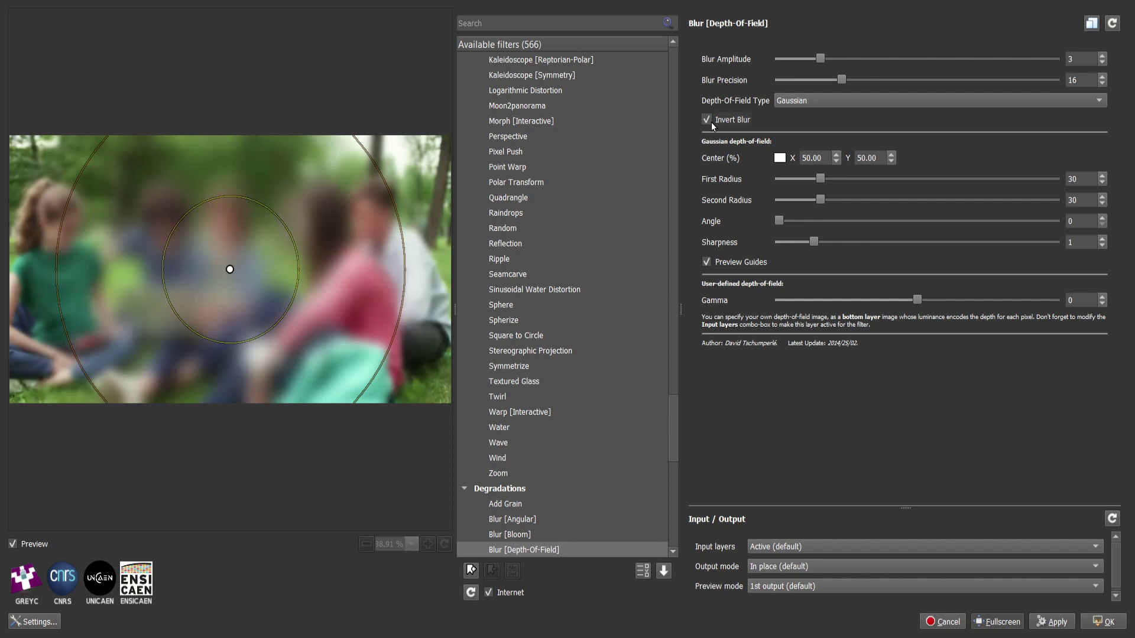
click(709, 122)
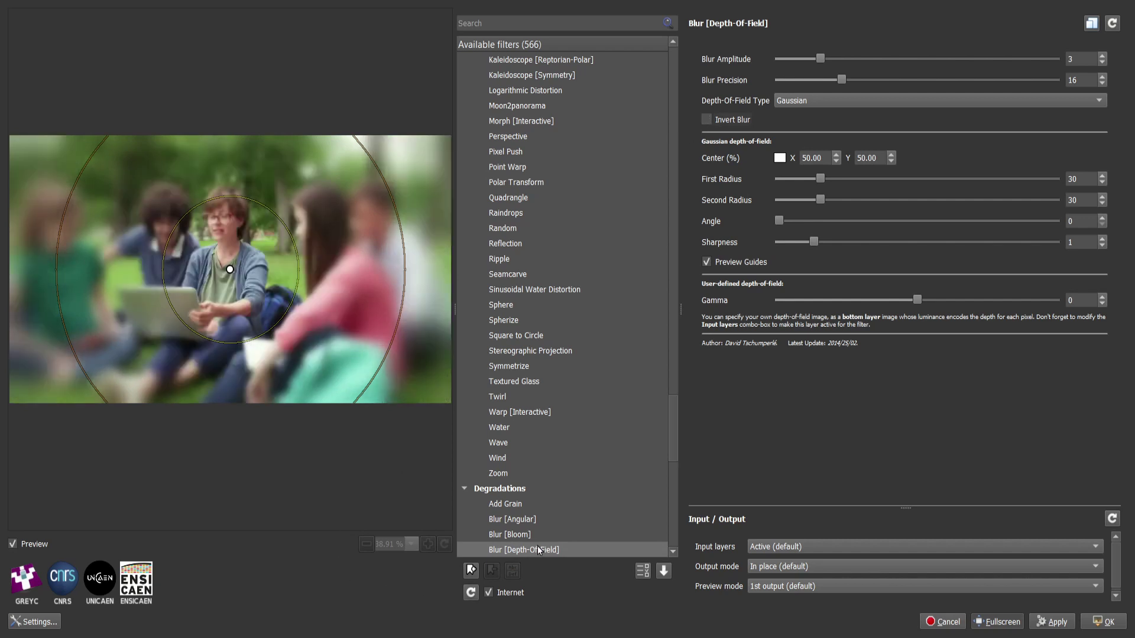
Step through the Gaussian, Glow, Linear, Multidirectional, Radial and Splinter blurs to Chromatic Aberrations.
key(Down)
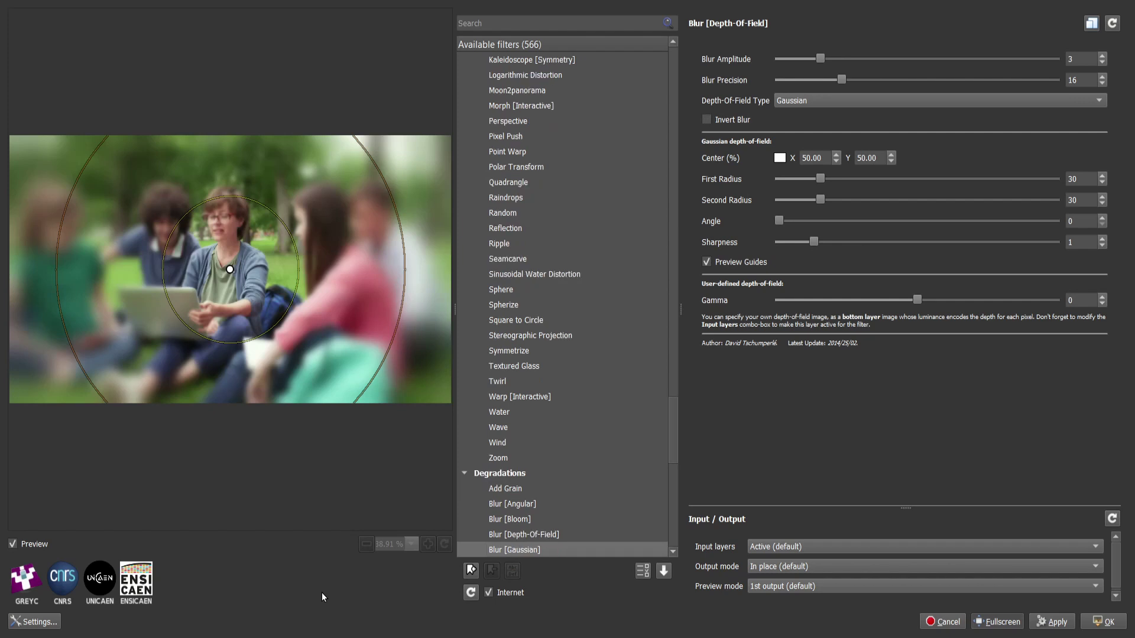
key(Down)
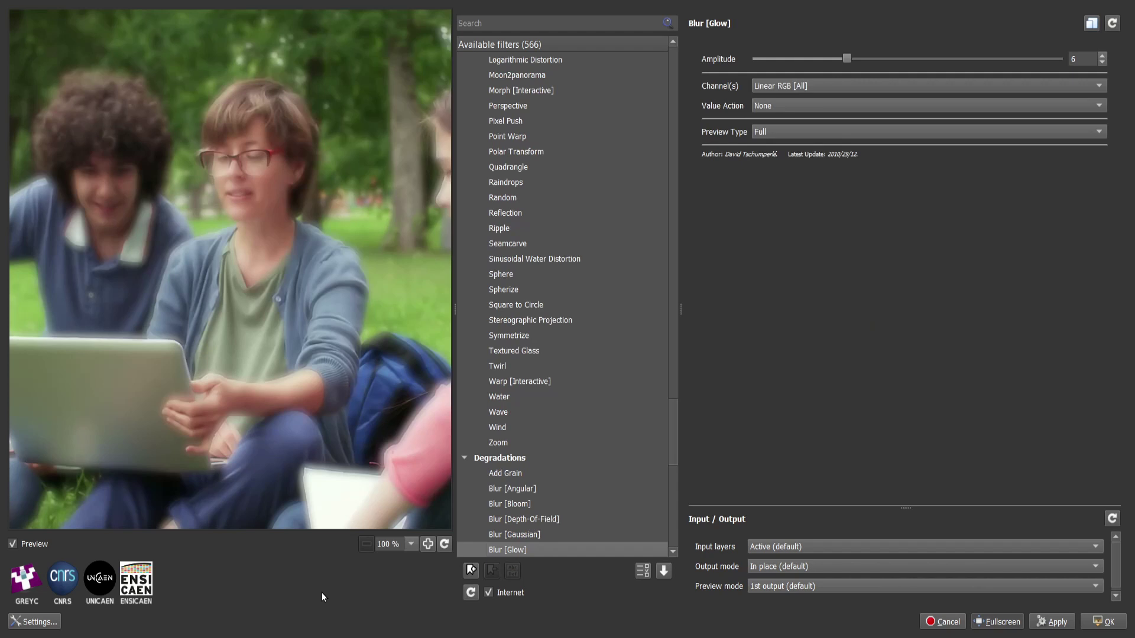
key(Down)
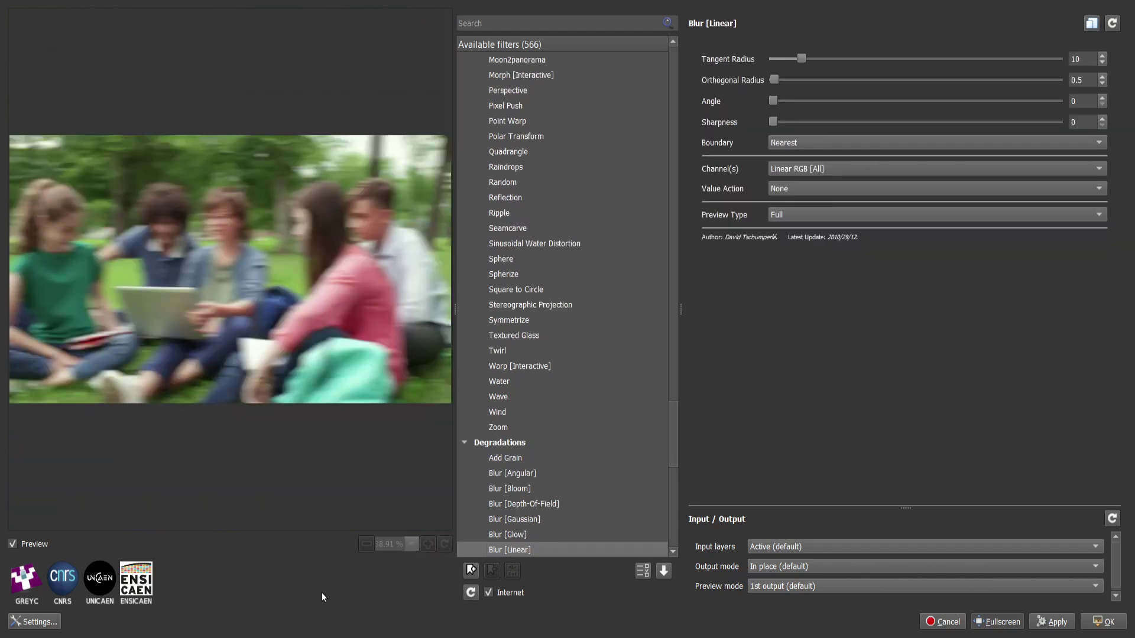
key(Down)
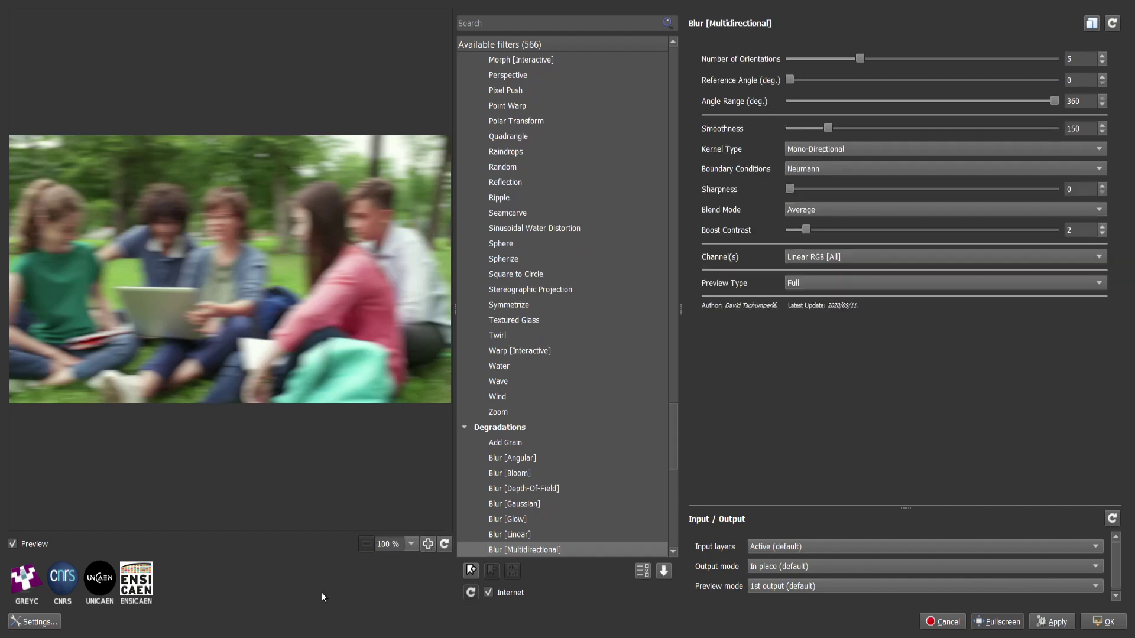
key(Down)
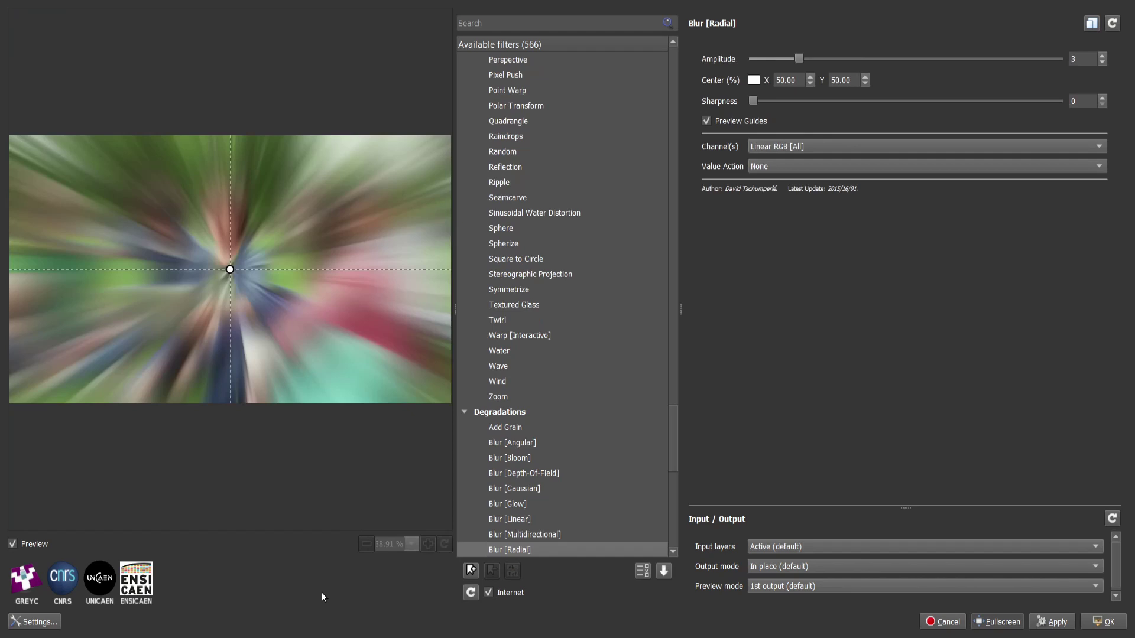
key(Down)
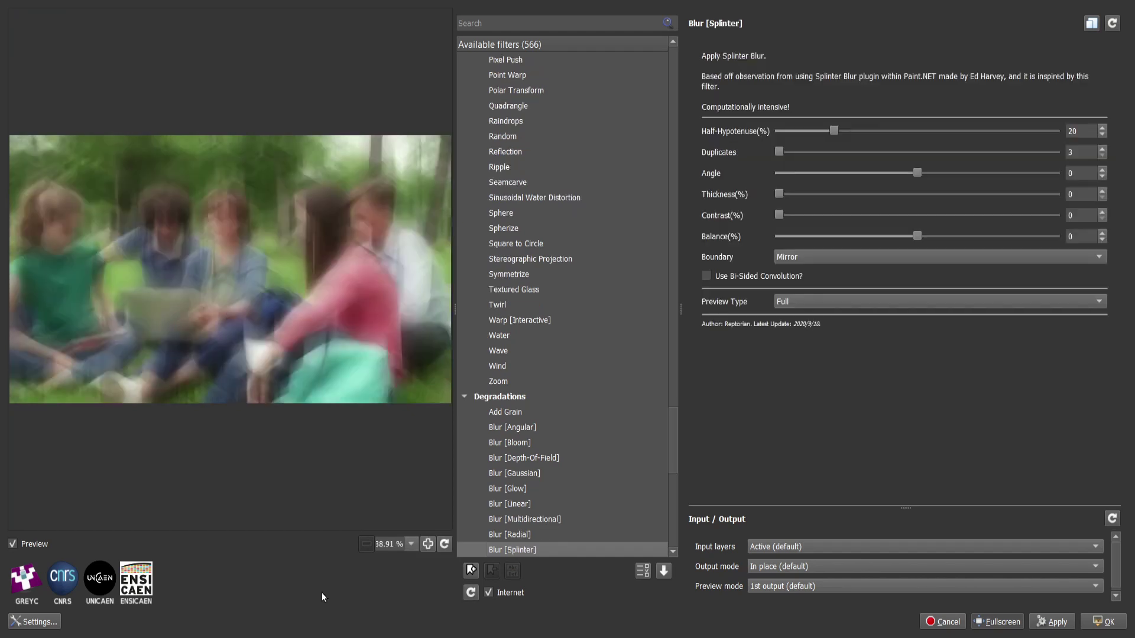
key(Down)
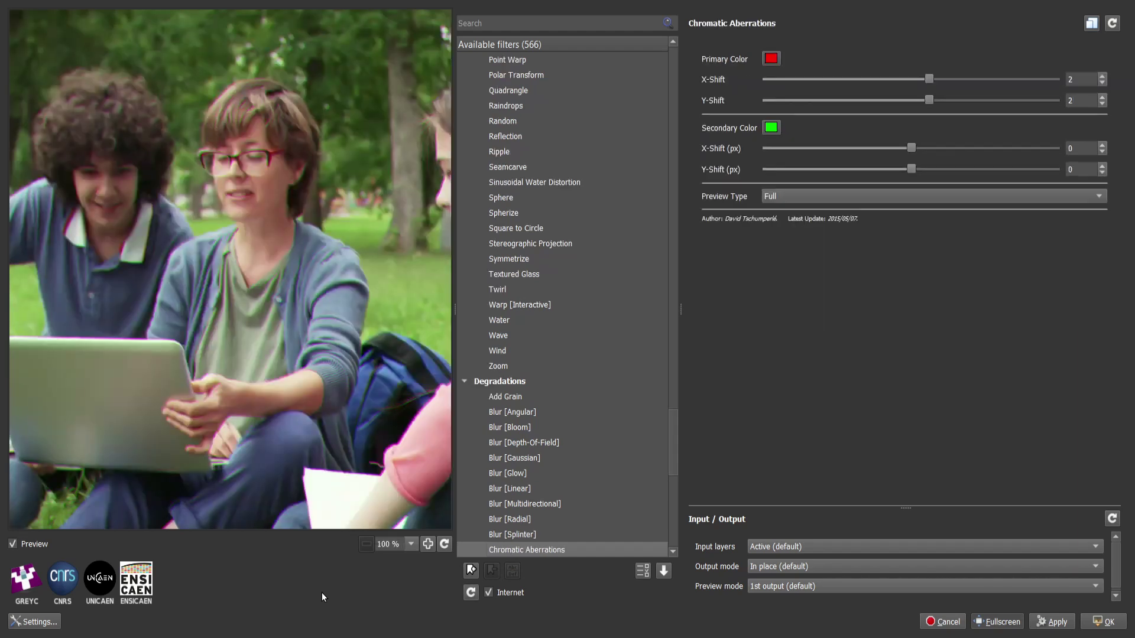
Preview CRT Sub-Pixels, Dirty, Flip & Rotate Blocs, Fragment Blur and JPEG Artefacts.
key(Down)
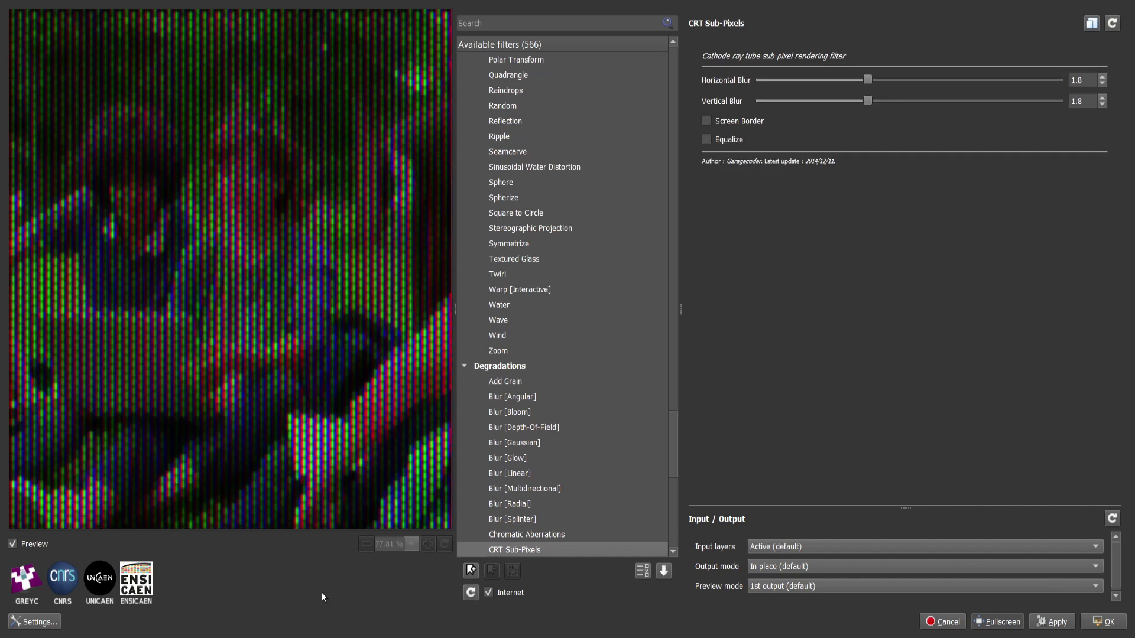
key(Down)
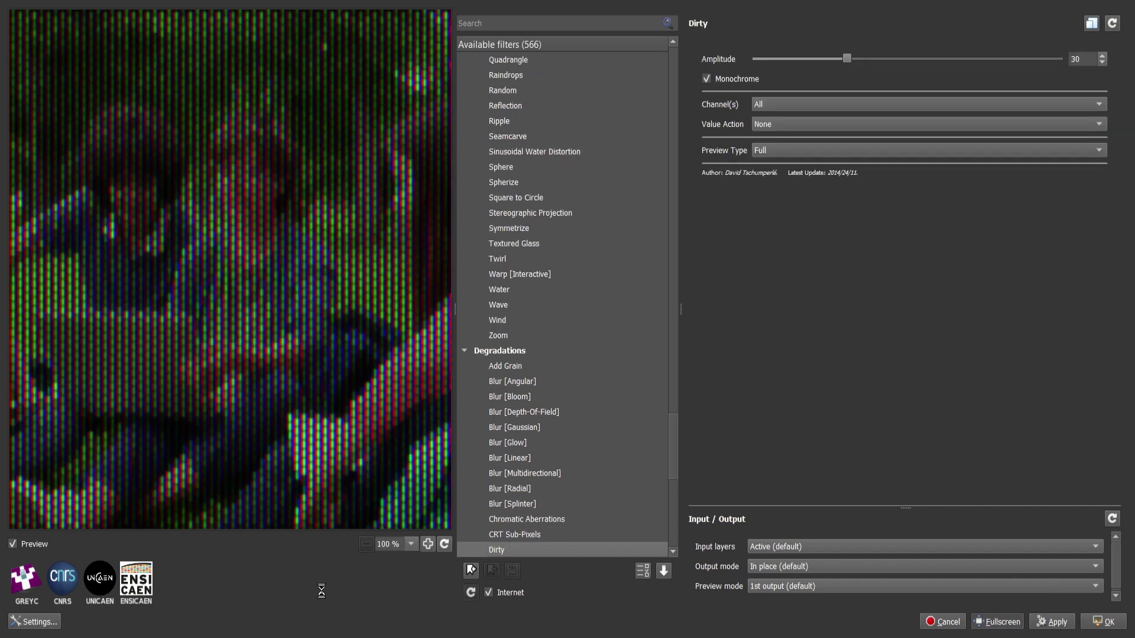
key(Down)
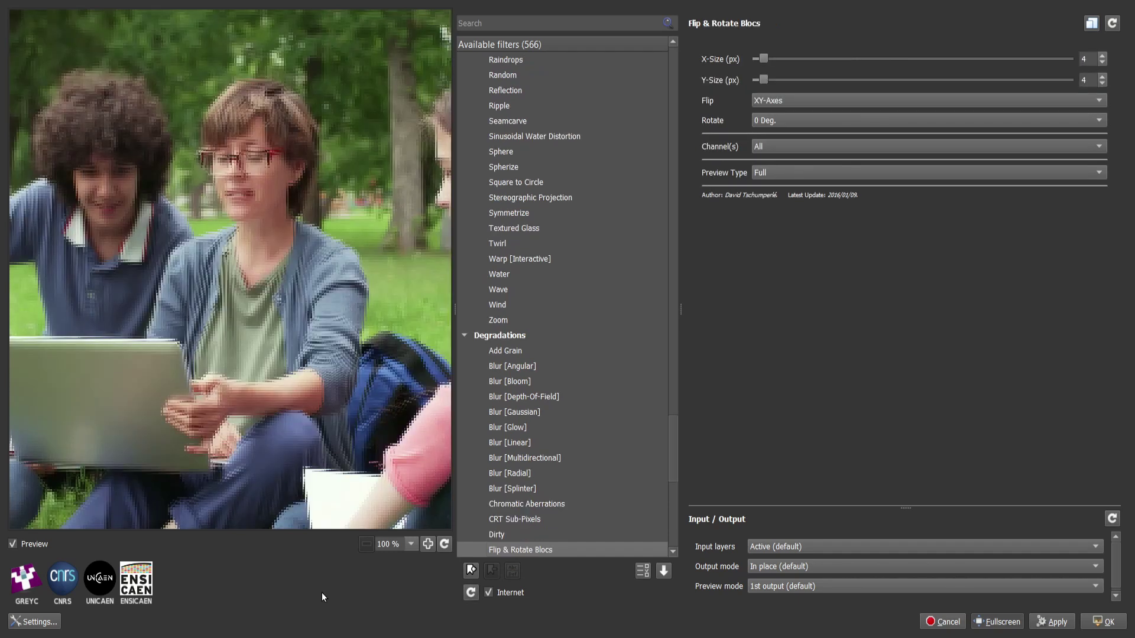
key(Down)
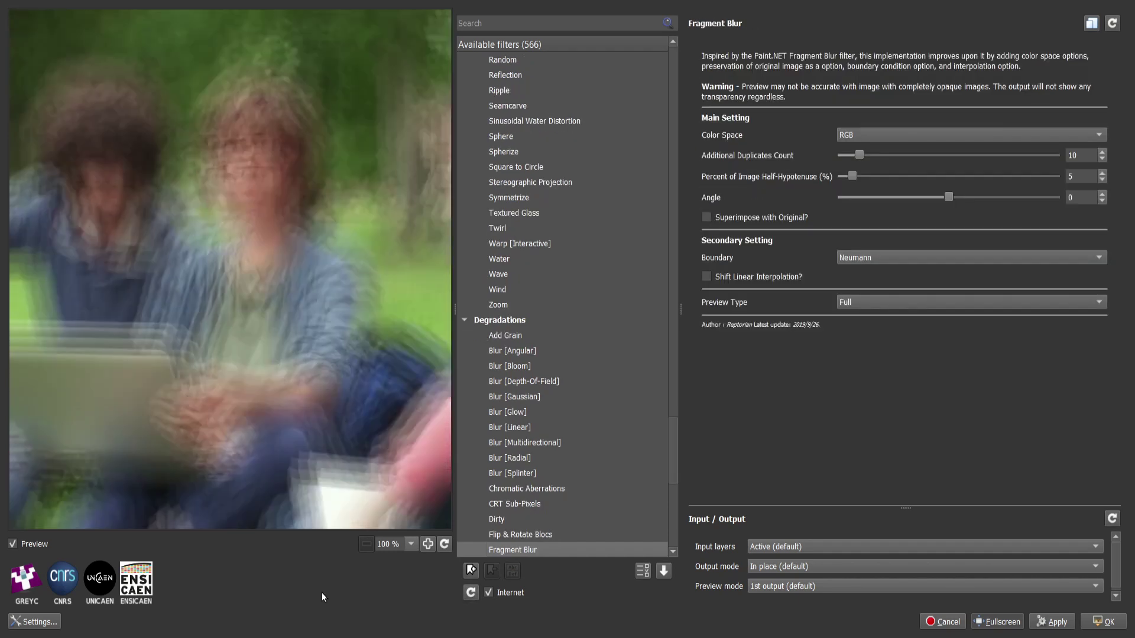
key(Down)
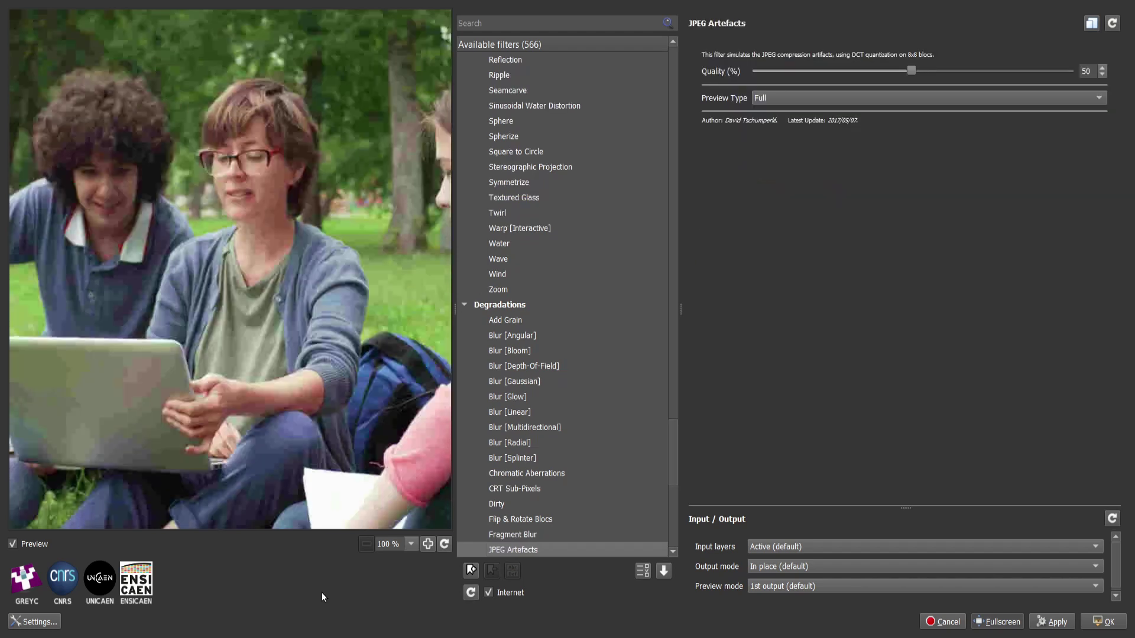
Preview Lomo with its Vignette Size reduced to 17, then Mess with Bits.
key(Down)
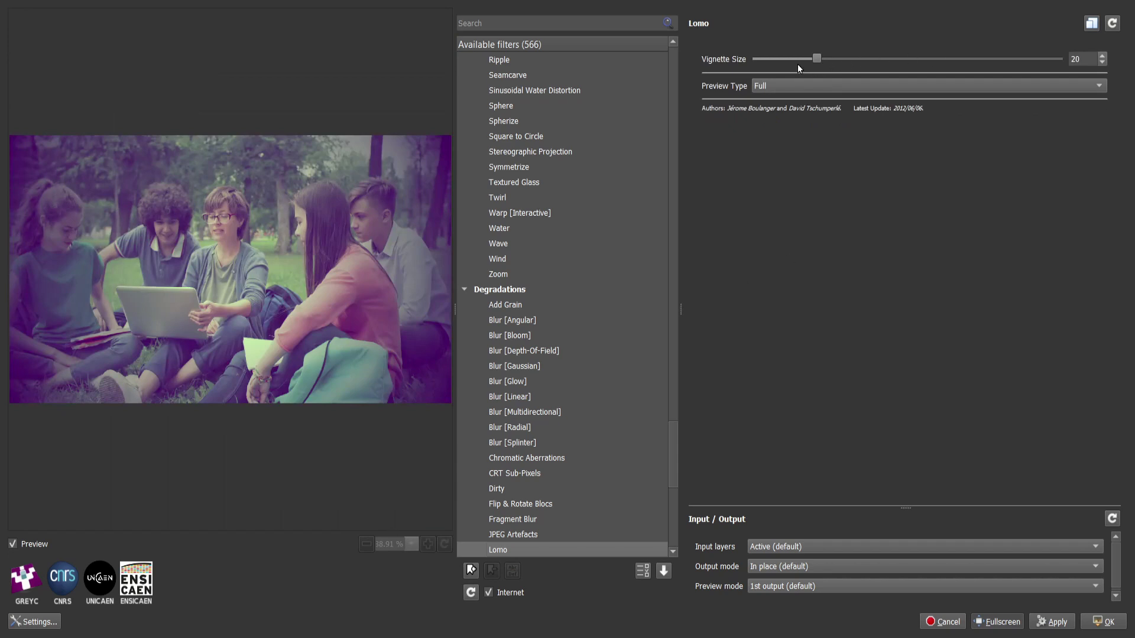
drag(795, 59, 777, 62)
key(Down)
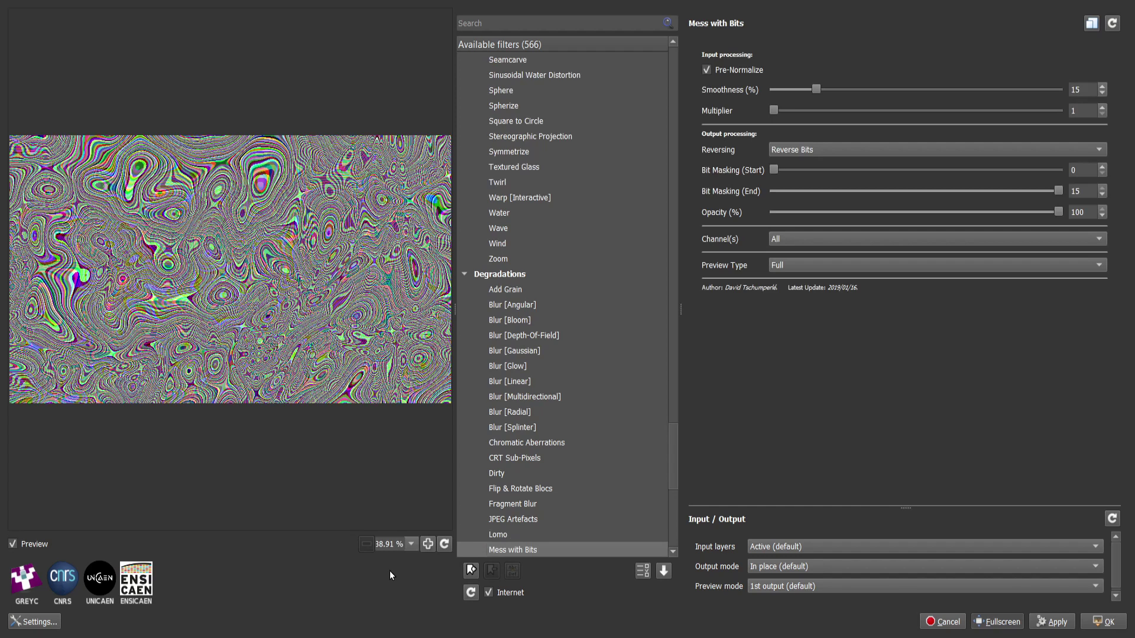
Preview Noise [Additive], [Perlin], [Spread], Old-Movie Stripes, Oldschool 8bits, Pixel Sort and Rain & Snow.
key(Down)
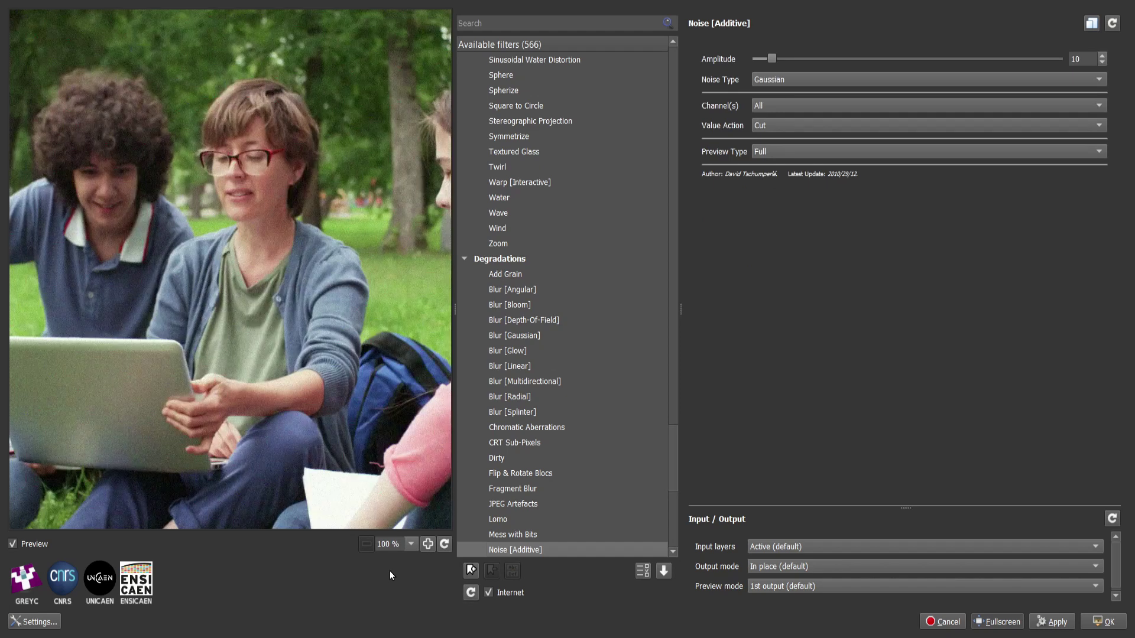
key(Down)
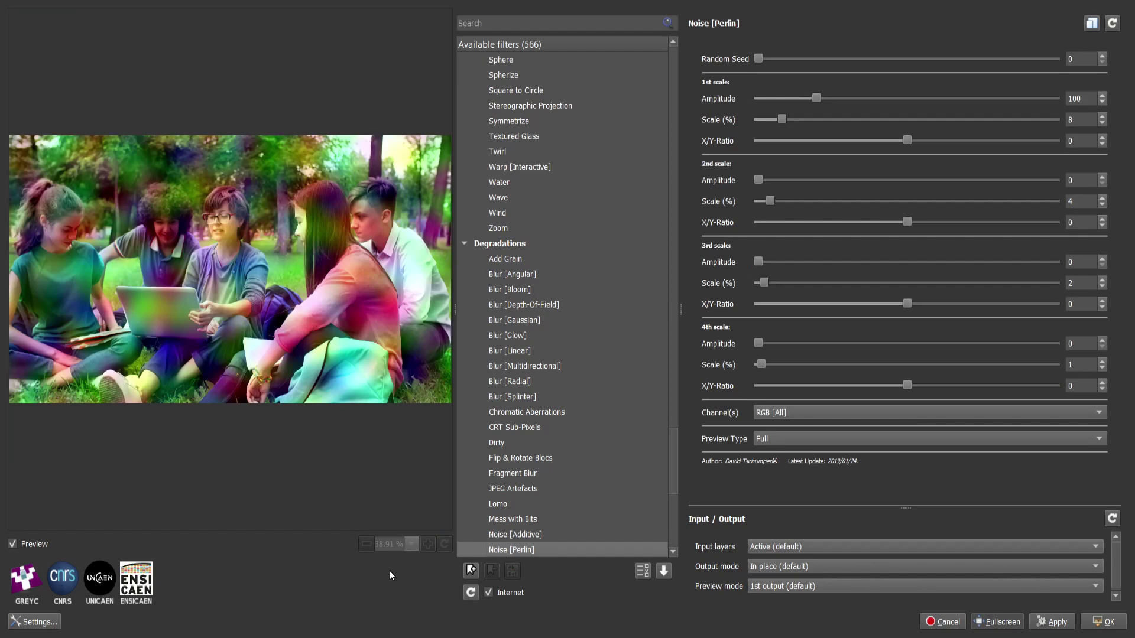
key(Down)
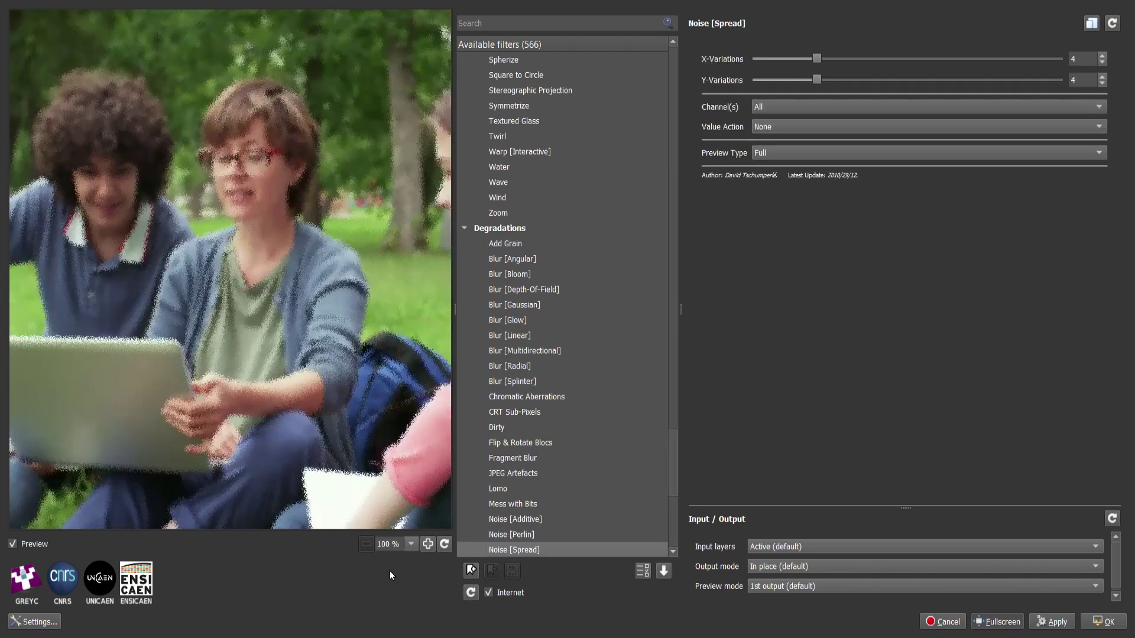
key(Down)
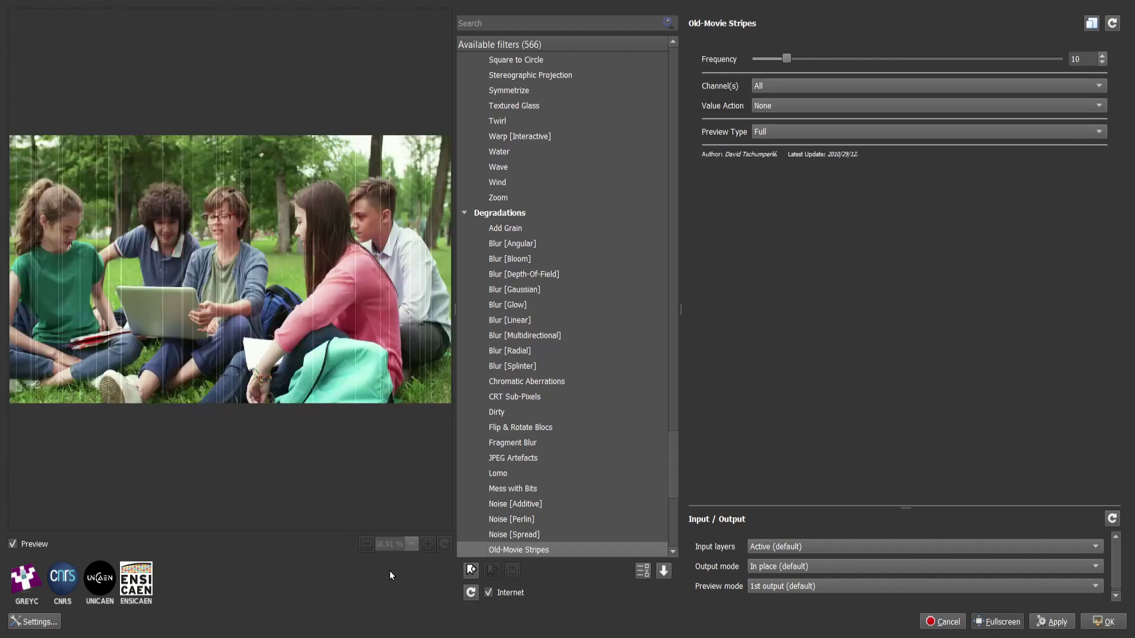
key(Down)
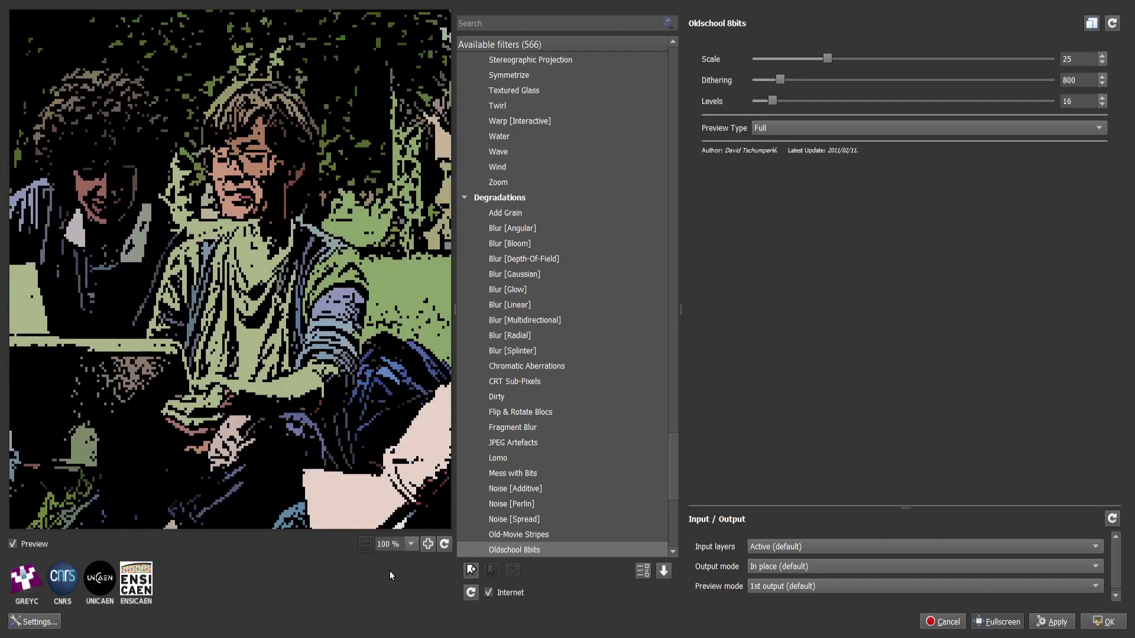
key(Down)
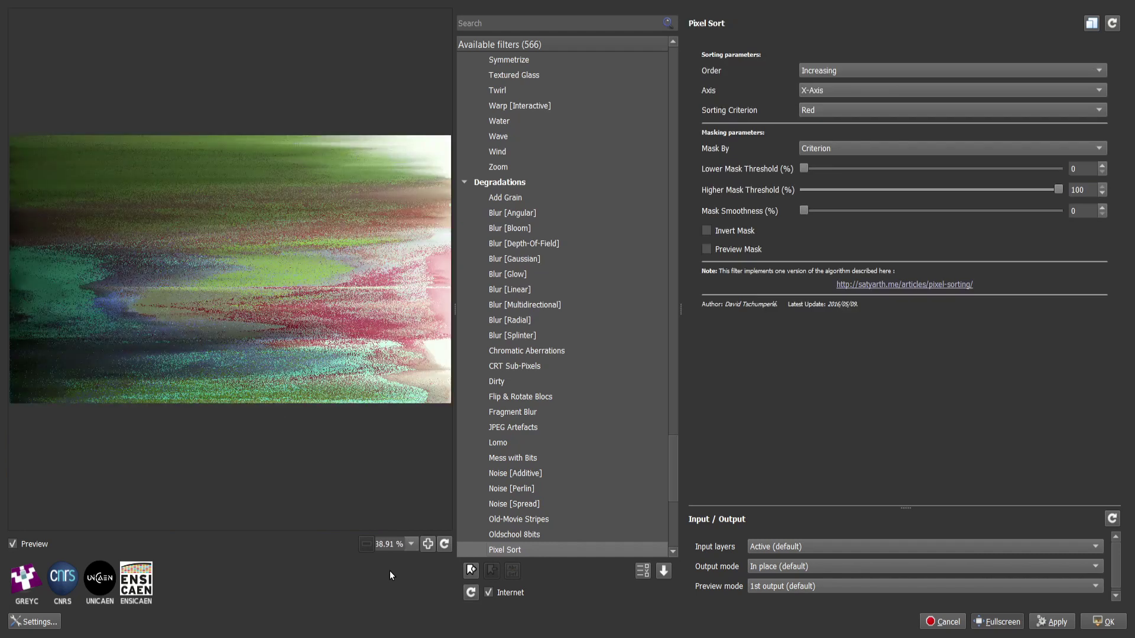
key(Down)
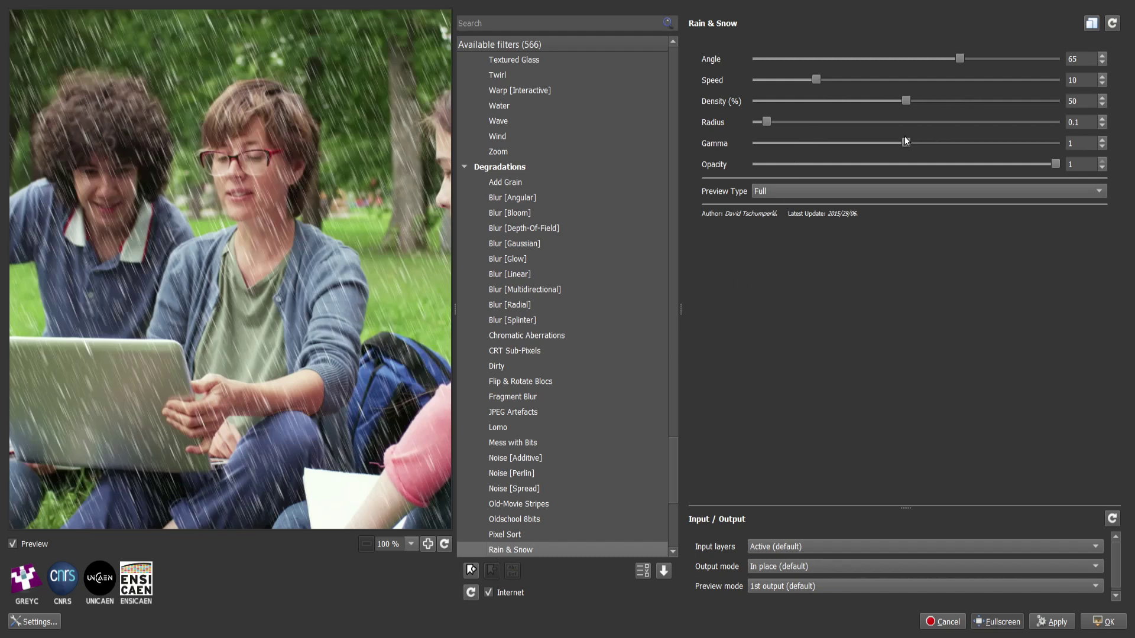
Set Rain & Snow to Radius 0.249, Speed 11, Angle 57.6, then preview Random Shade Stripes.
click(828, 123)
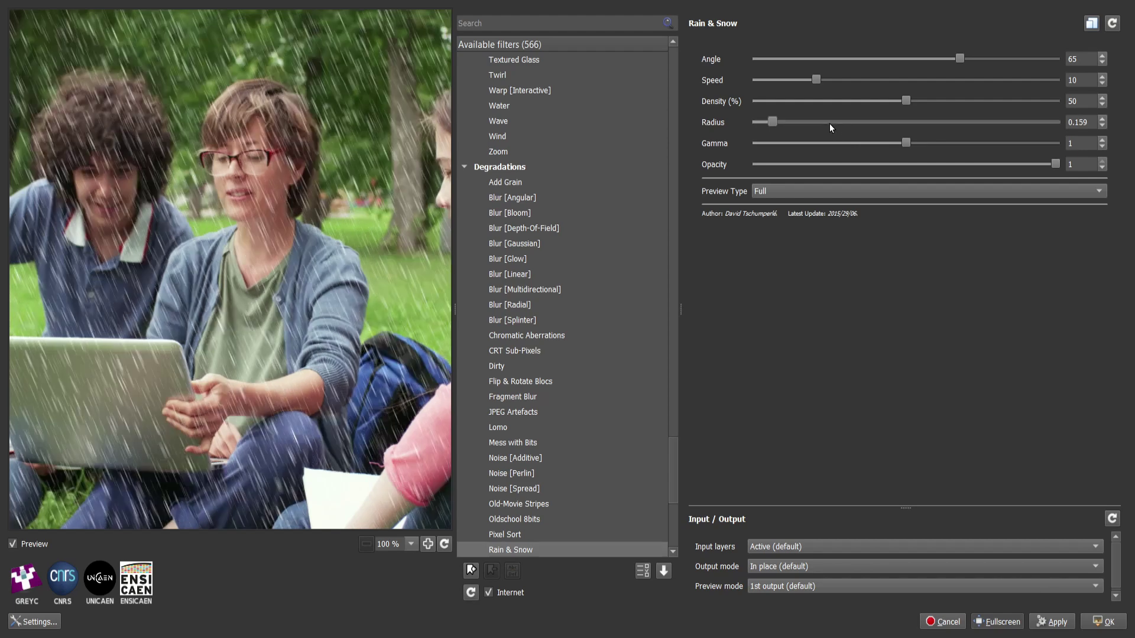
click(829, 124)
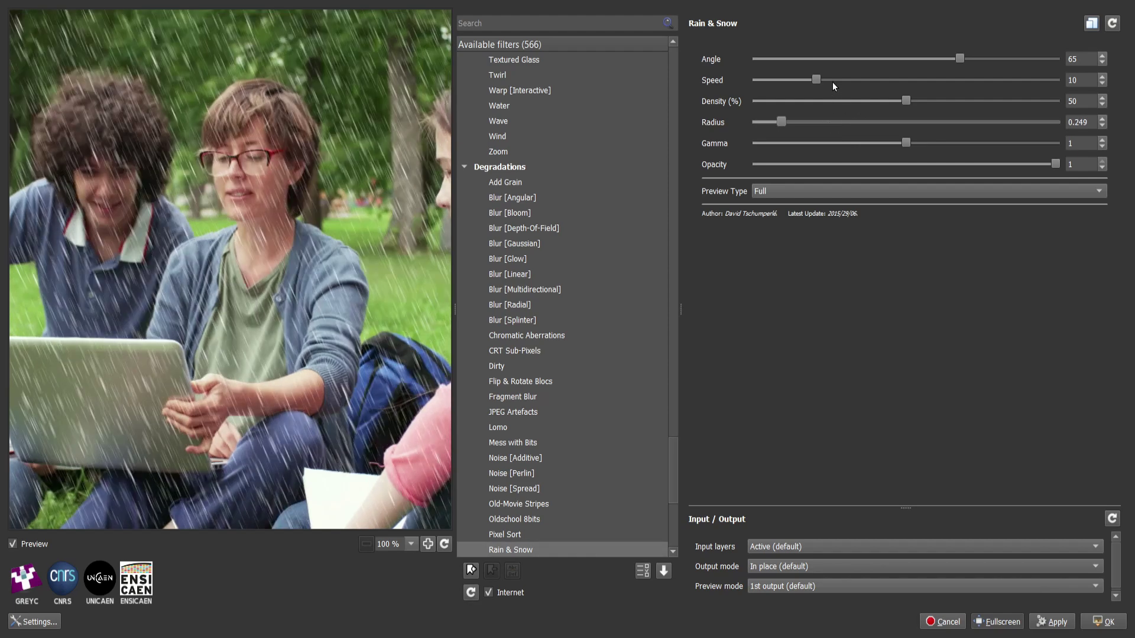
click(853, 81)
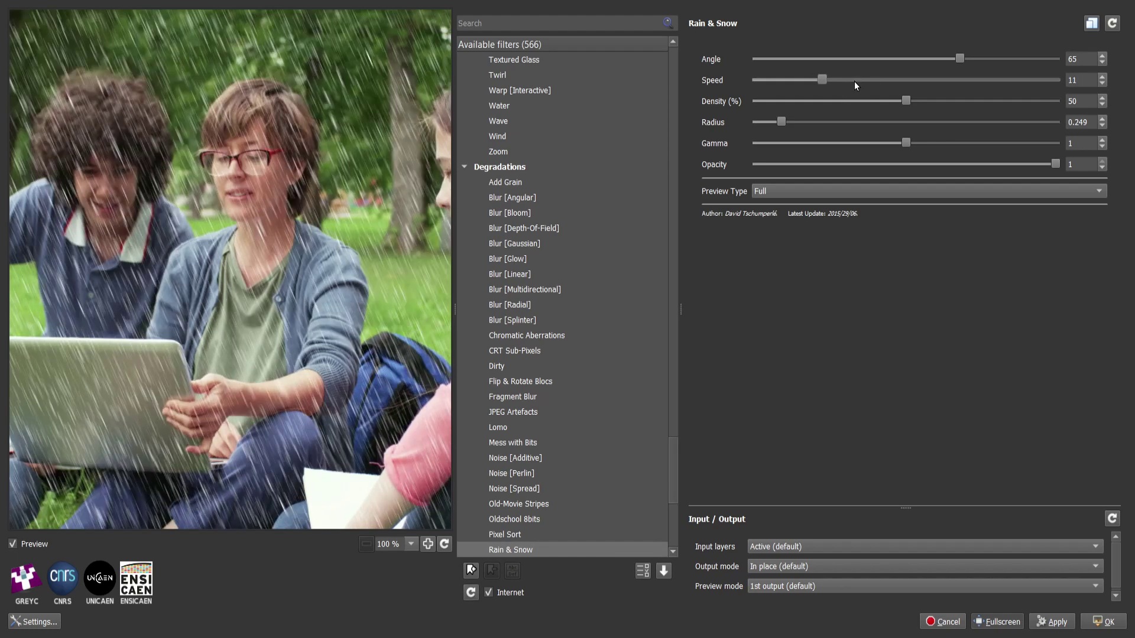
click(920, 61)
click(899, 62)
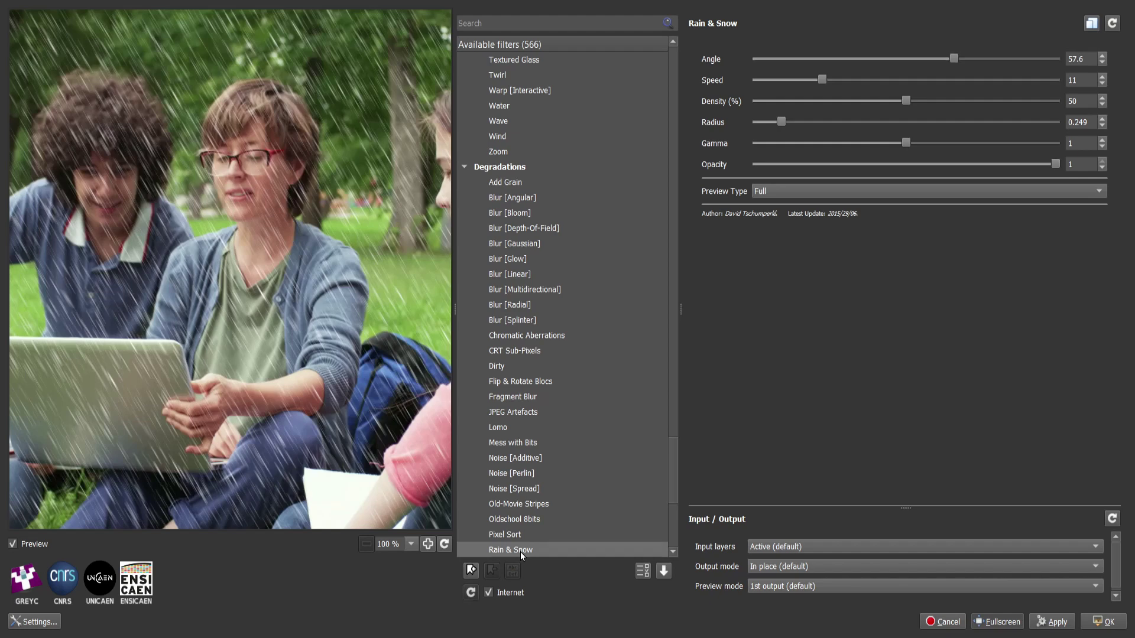
key(Down)
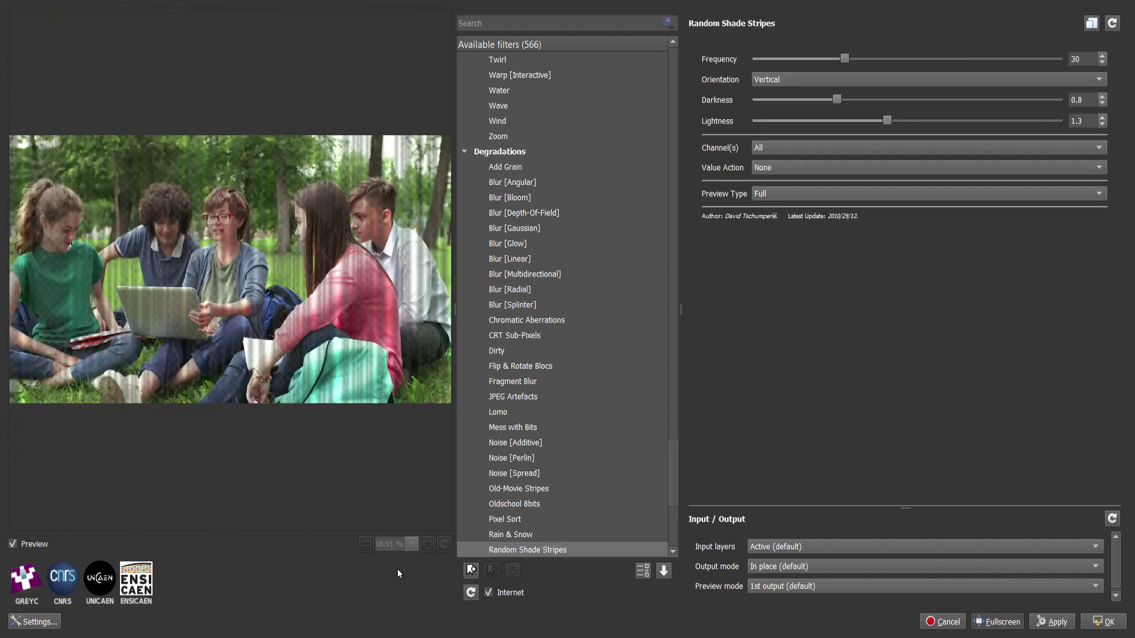
Preview Rebuild From Similar Blocs, Scanlines, Self Glitching and Streak.
key(Down)
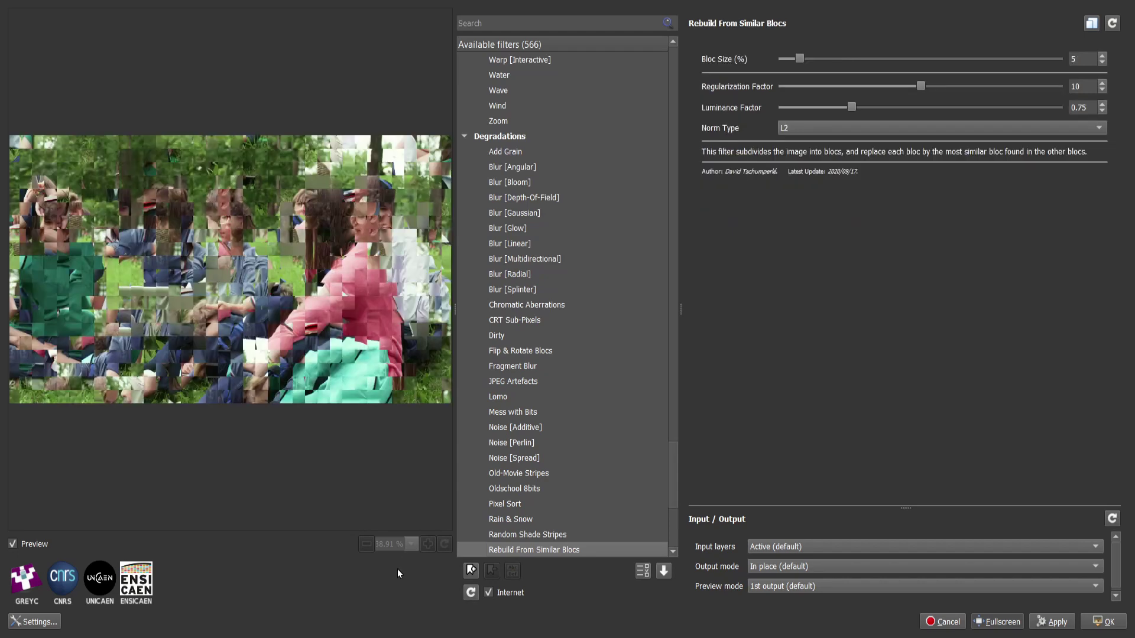
key(Down)
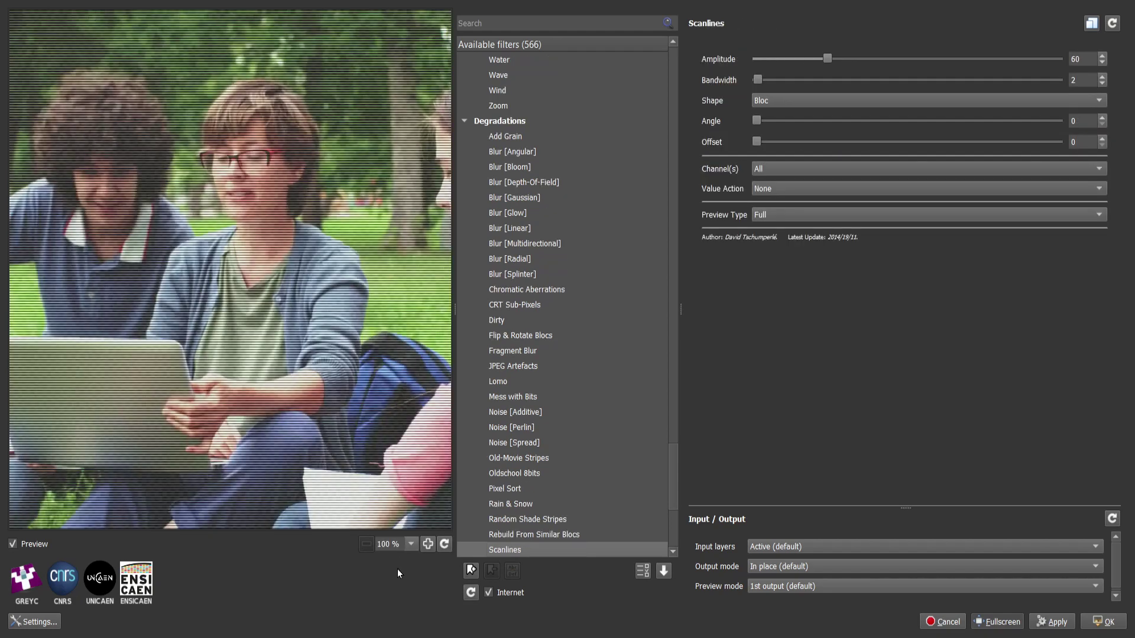
key(Down)
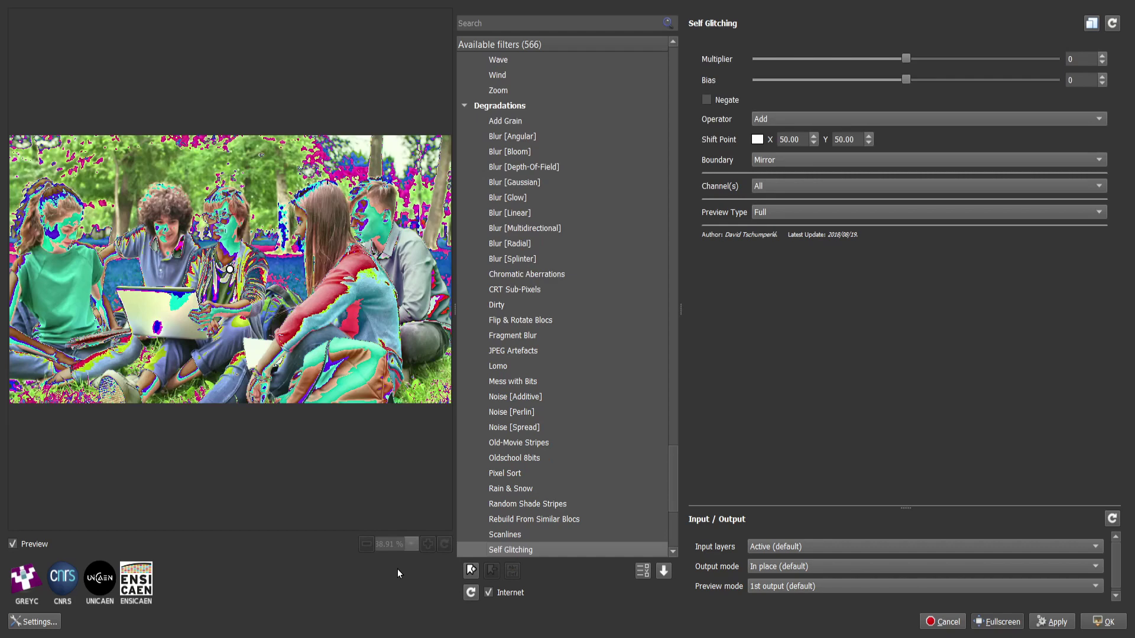
key(Down)
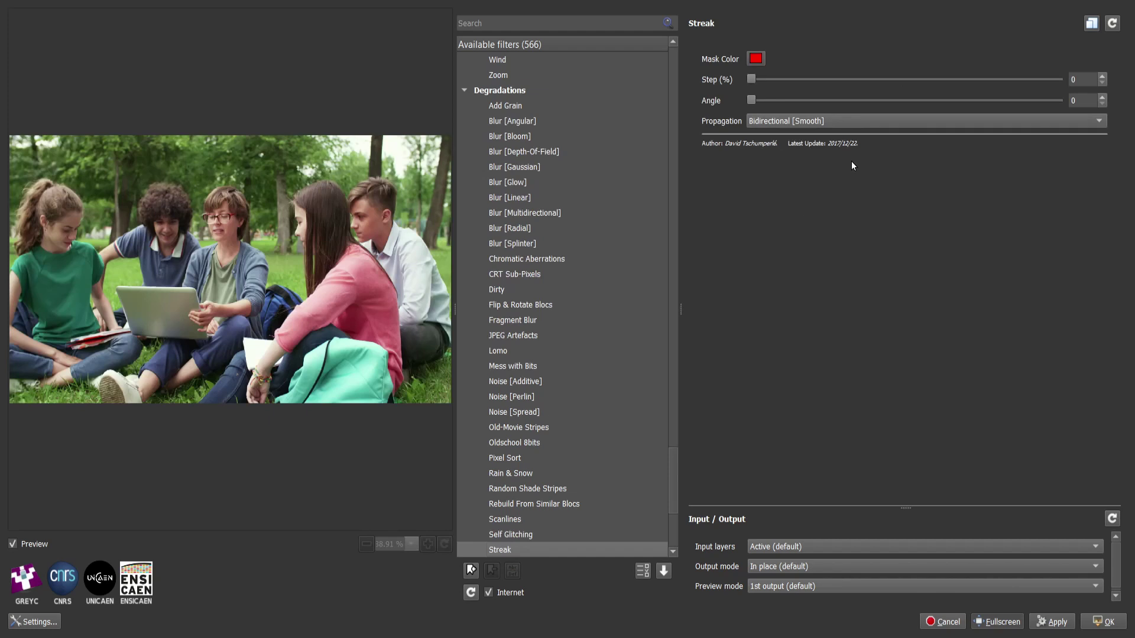
scroll(785, 82, up, 3)
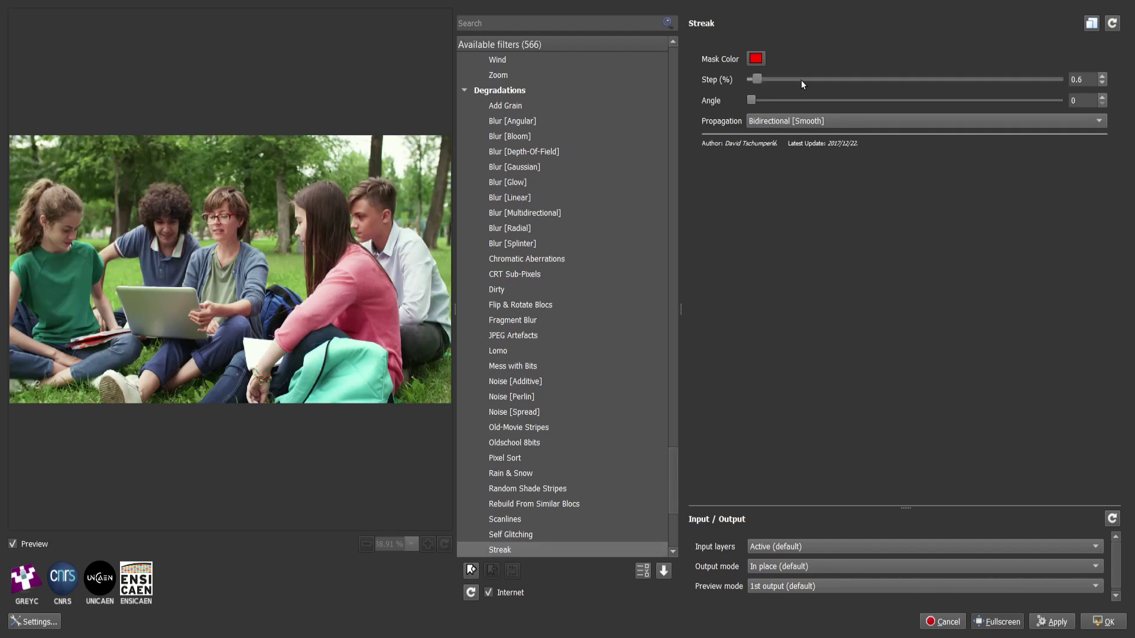
scroll(800, 80, up, 1)
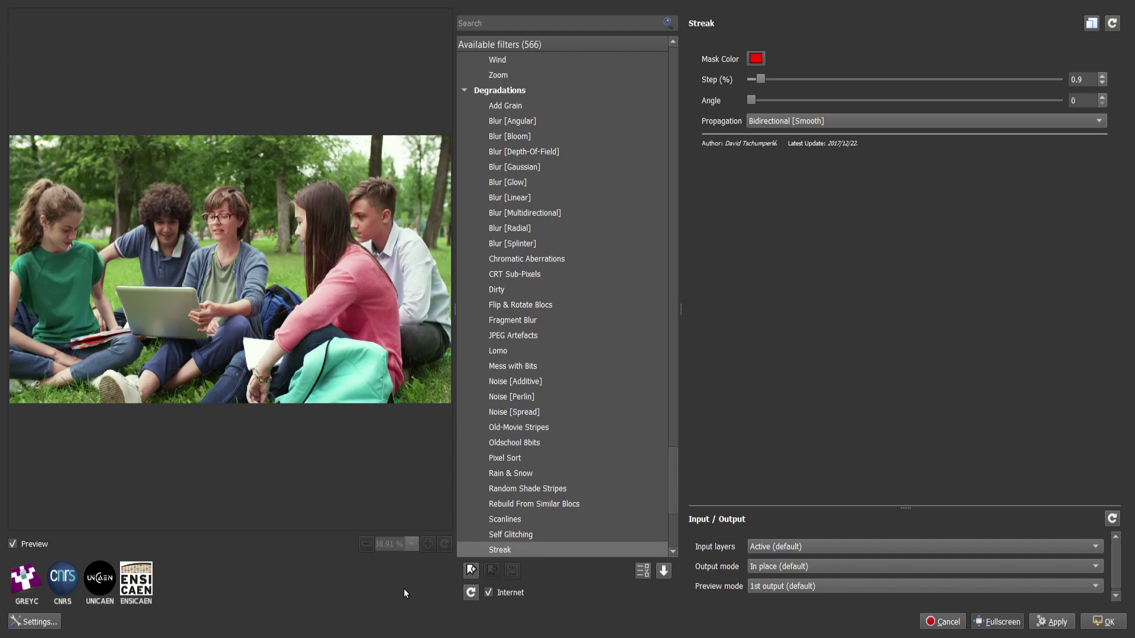
Preview UltraWarp++++, Visible Watermark and Warp by Intensity, then reach the Details category.
key(Down)
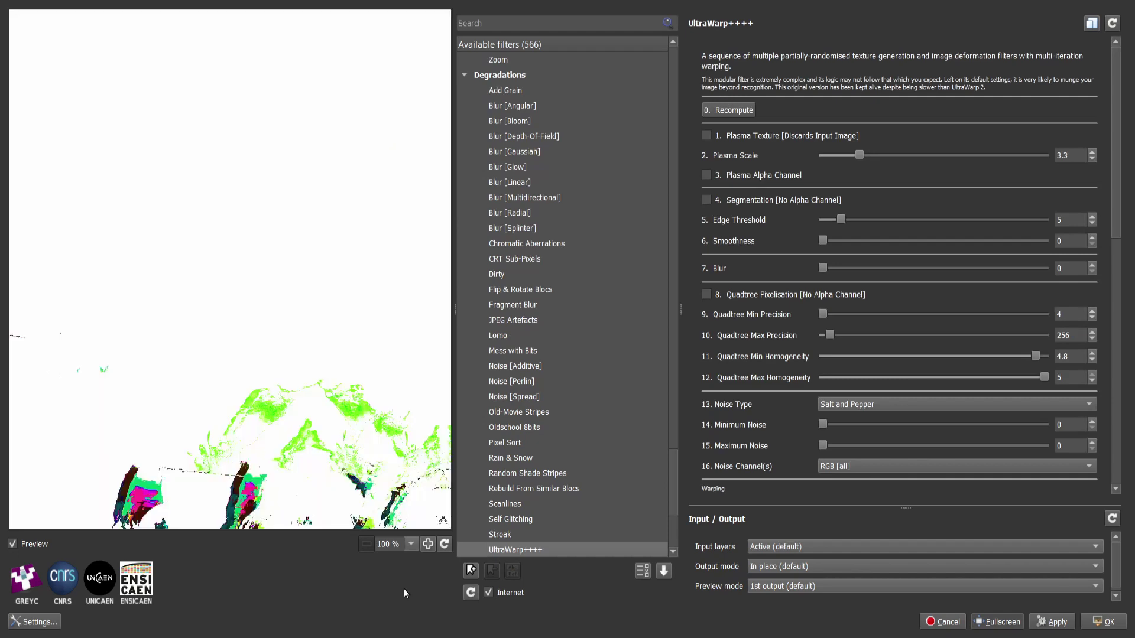
key(Down)
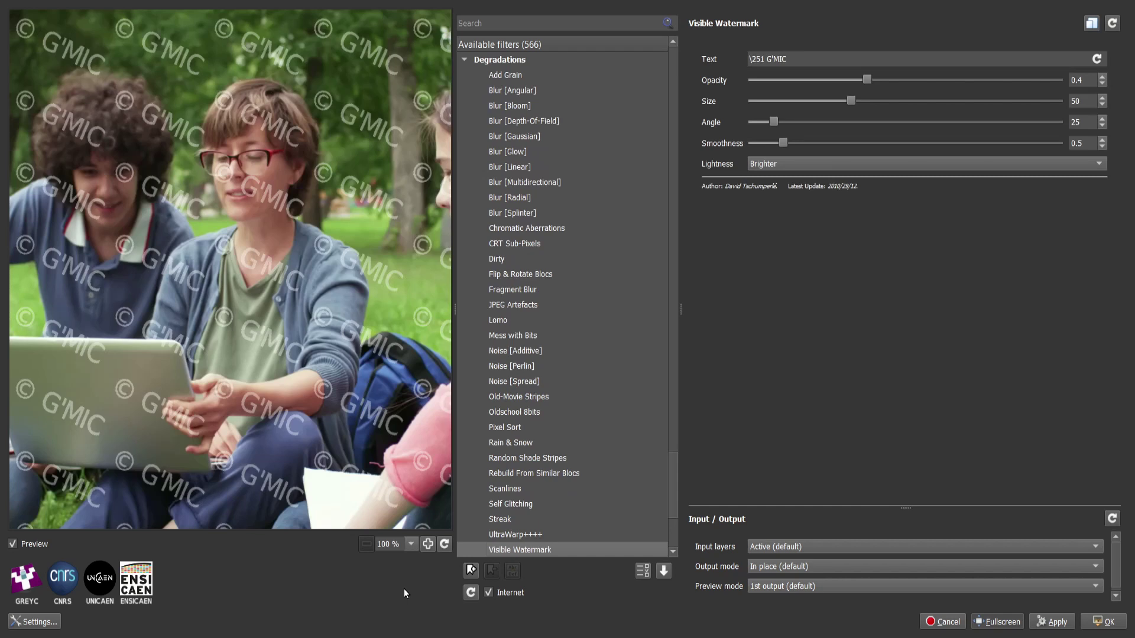
key(Down)
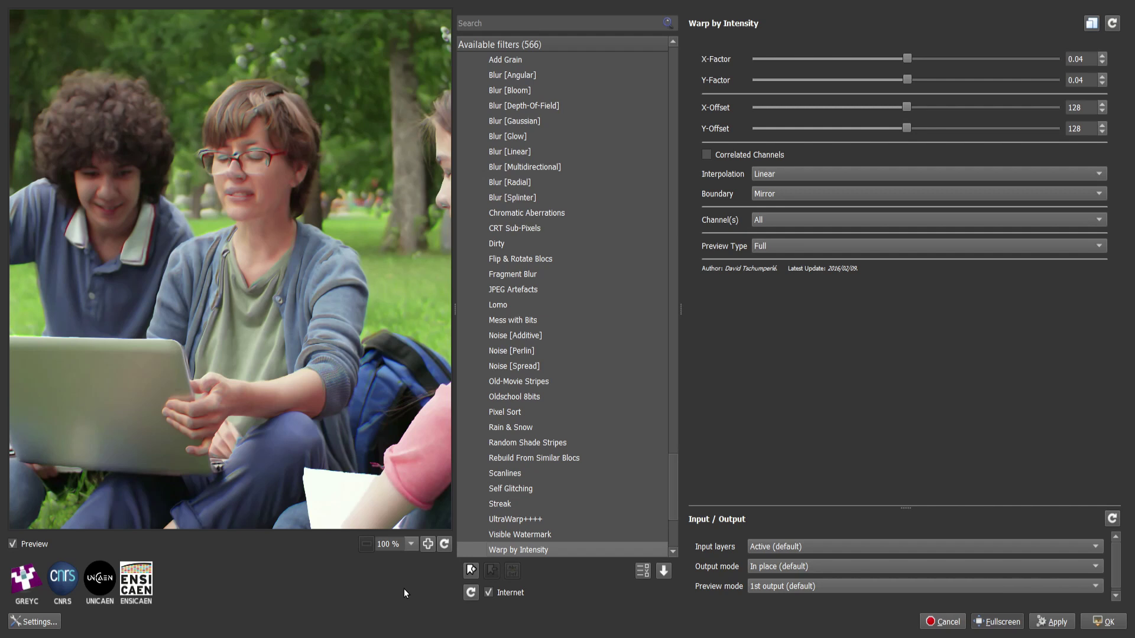
key(Down)
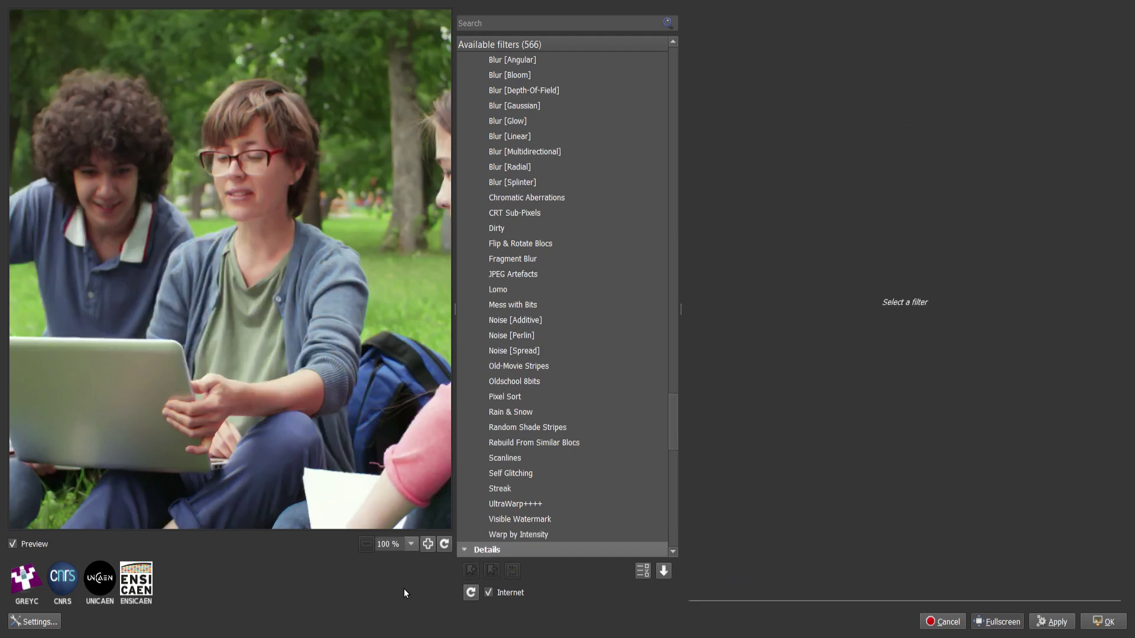
Expand Details and preview Constrained Sharpen through Emboss-Relief and Equalize Local Histograms.
key(Right)
key(Down)
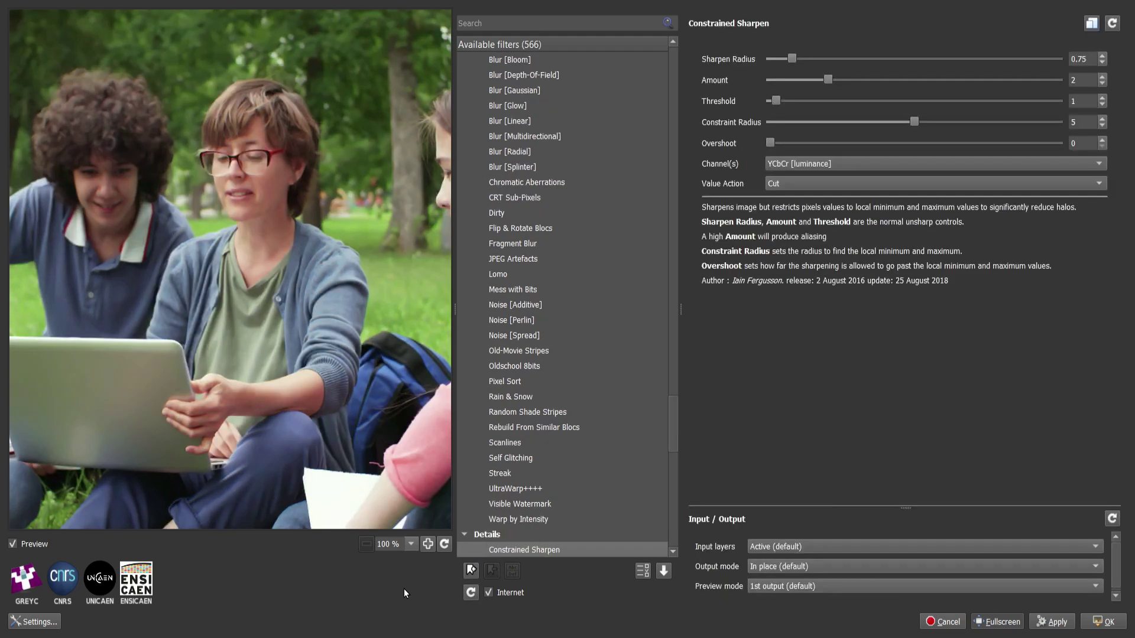
key(Down)
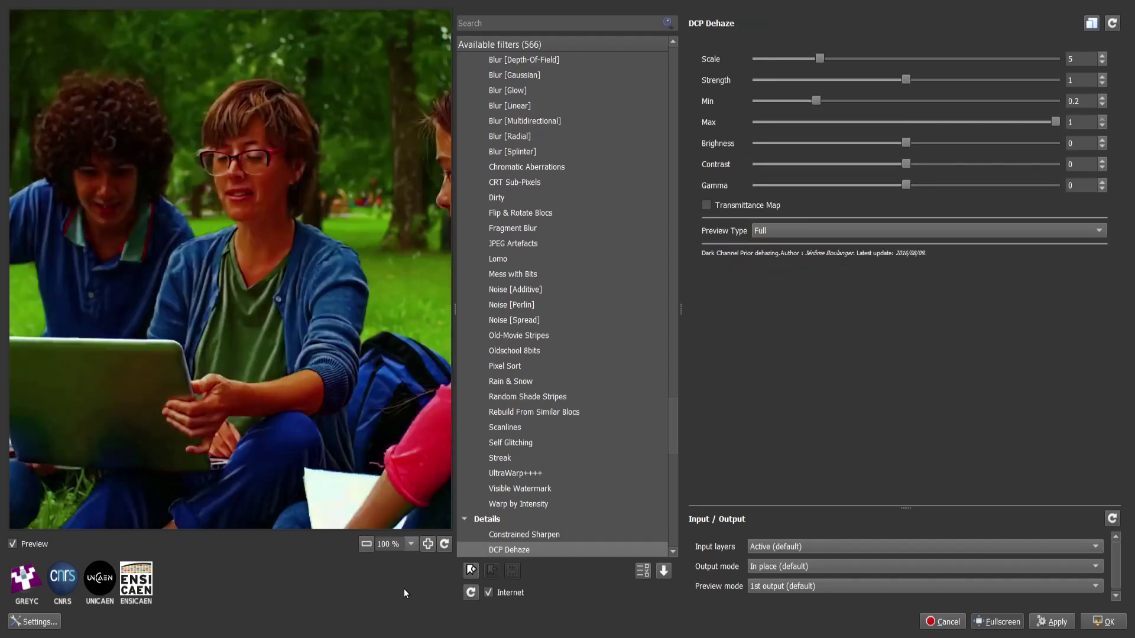
key(Down)
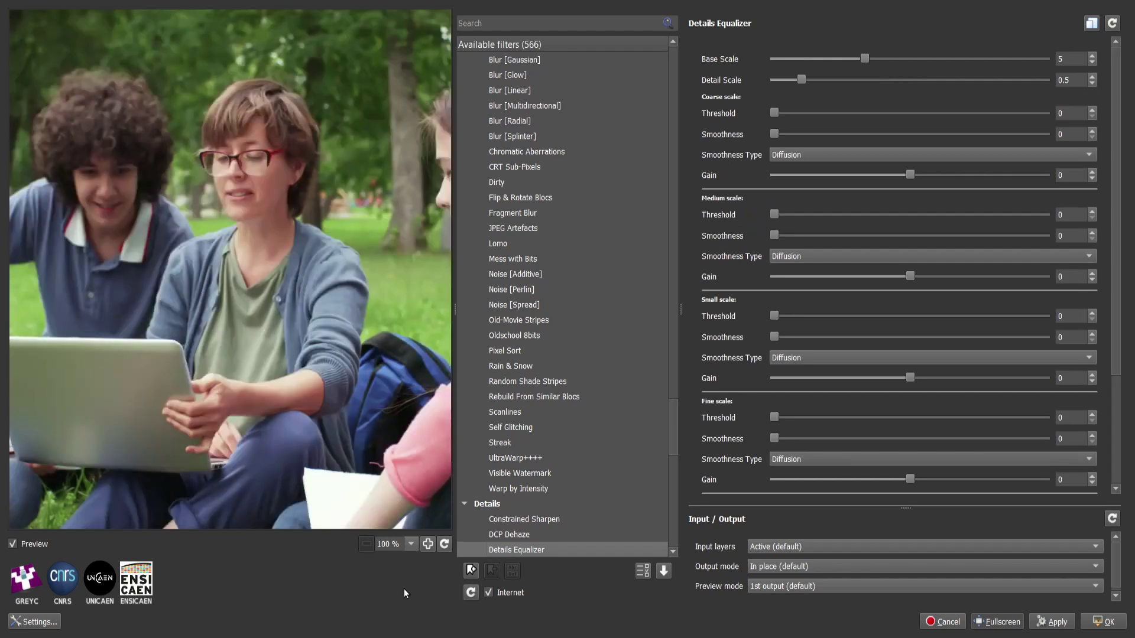
key(Down)
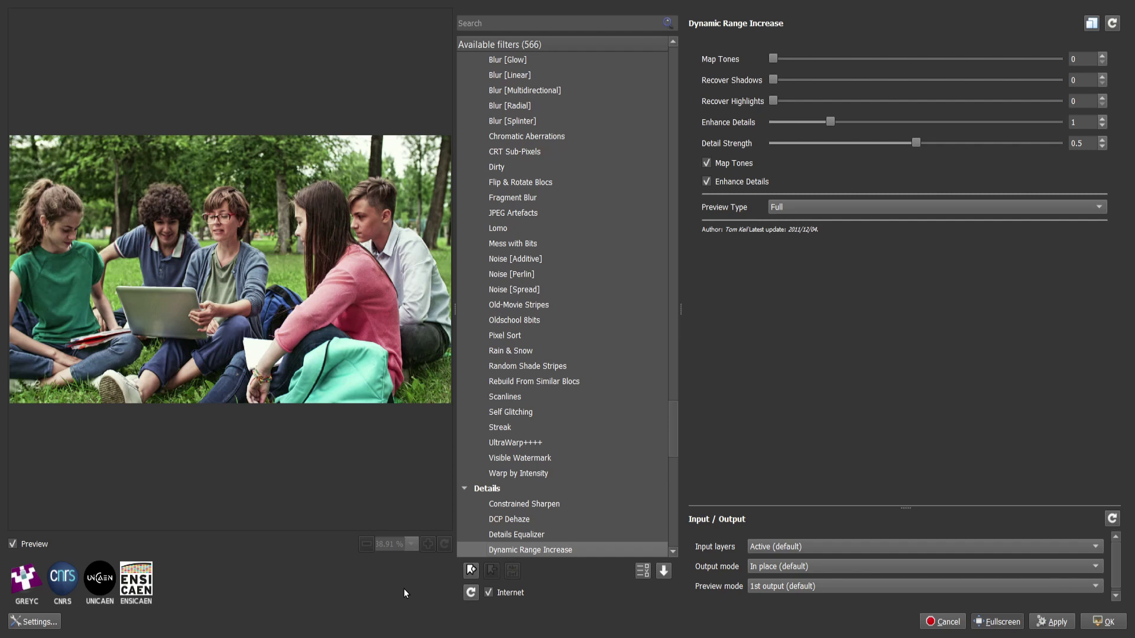
key(Down)
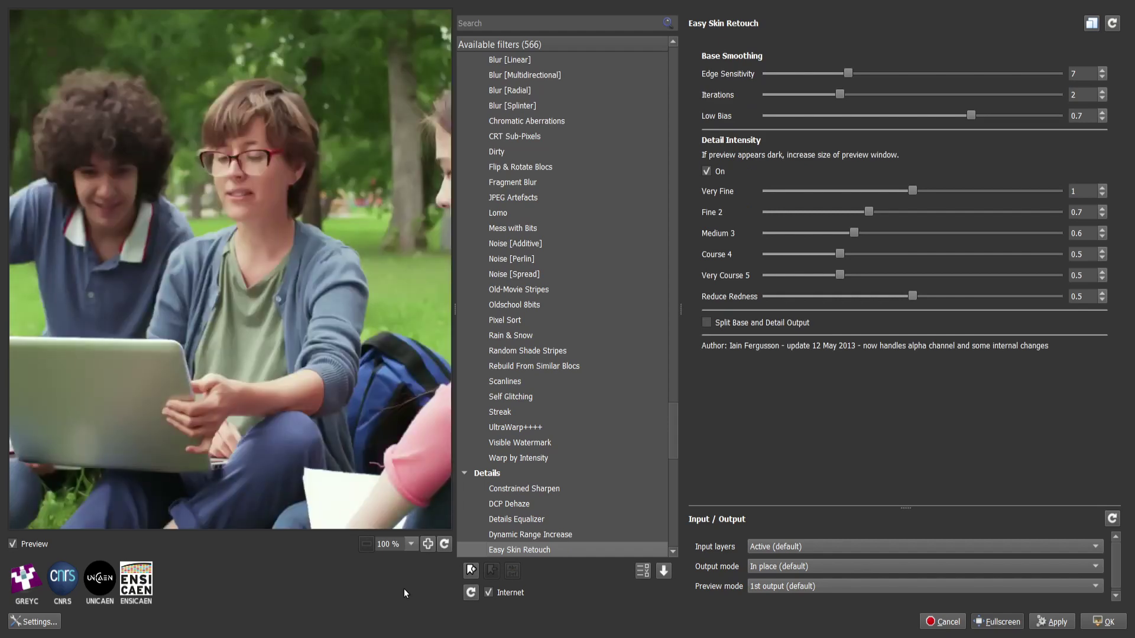
key(Down)
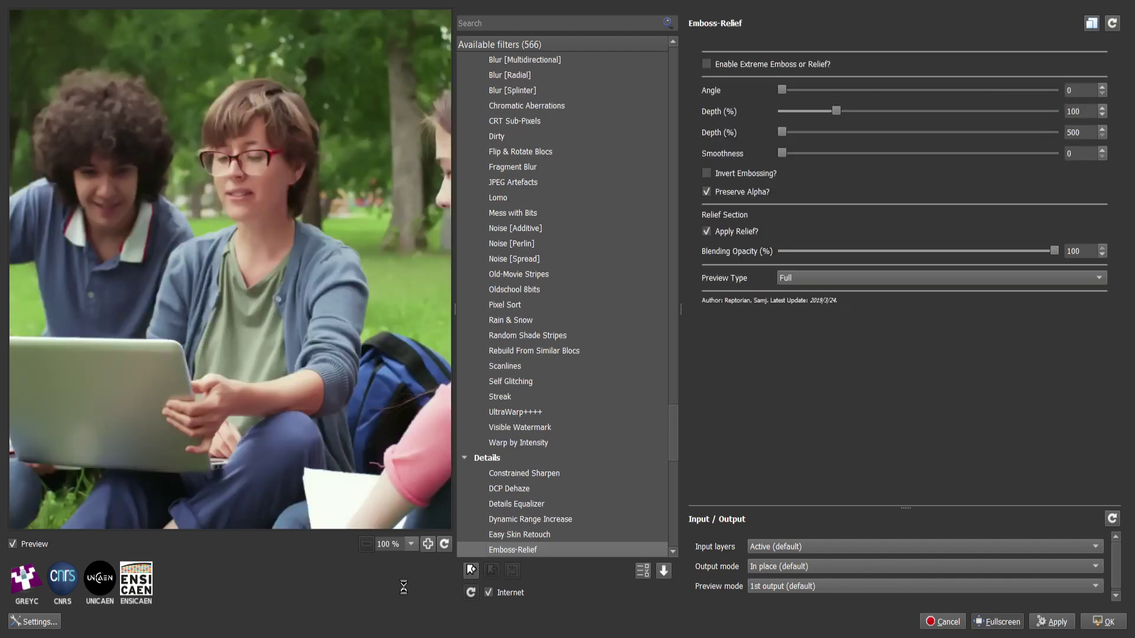
key(Down)
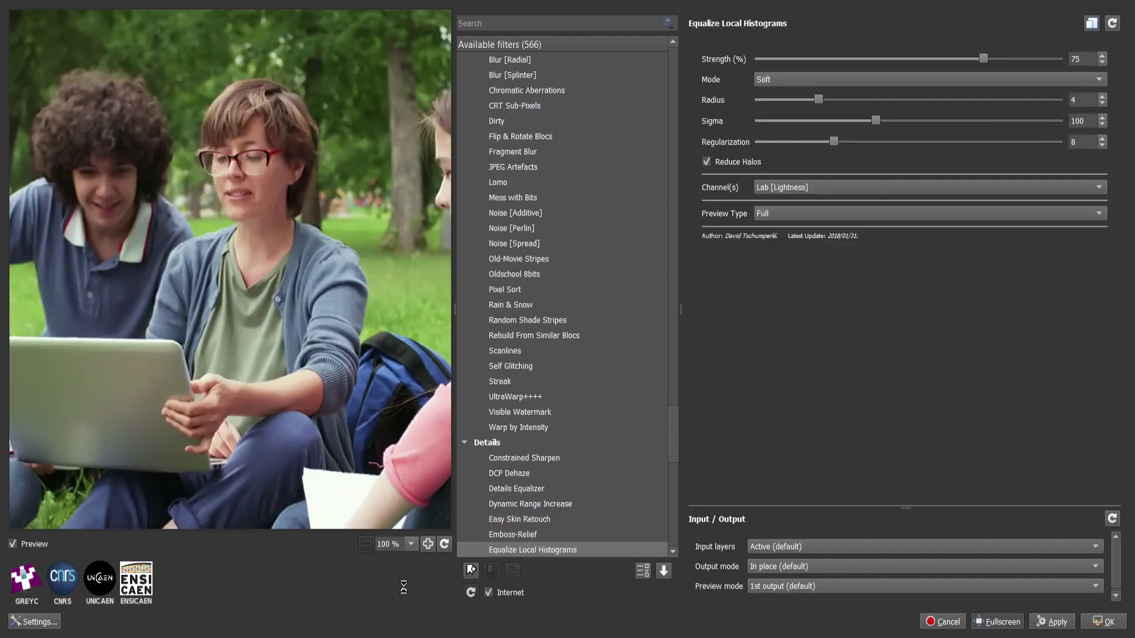
Preview Freaky Details, High Pass, the Local filters and Magic Details.
key(Down)
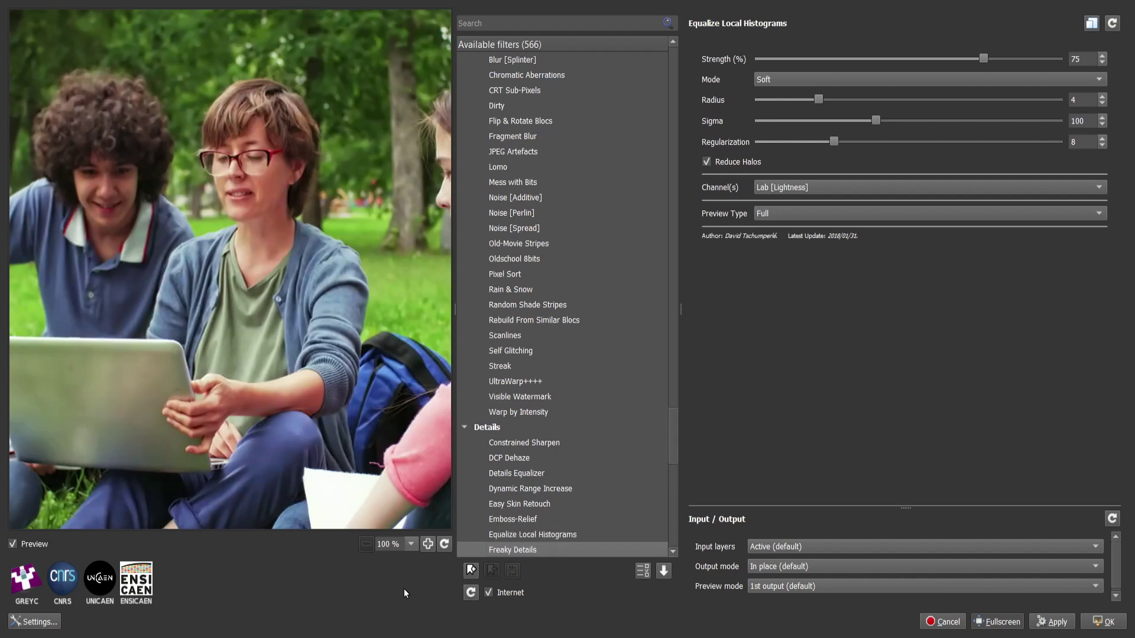
key(Down)
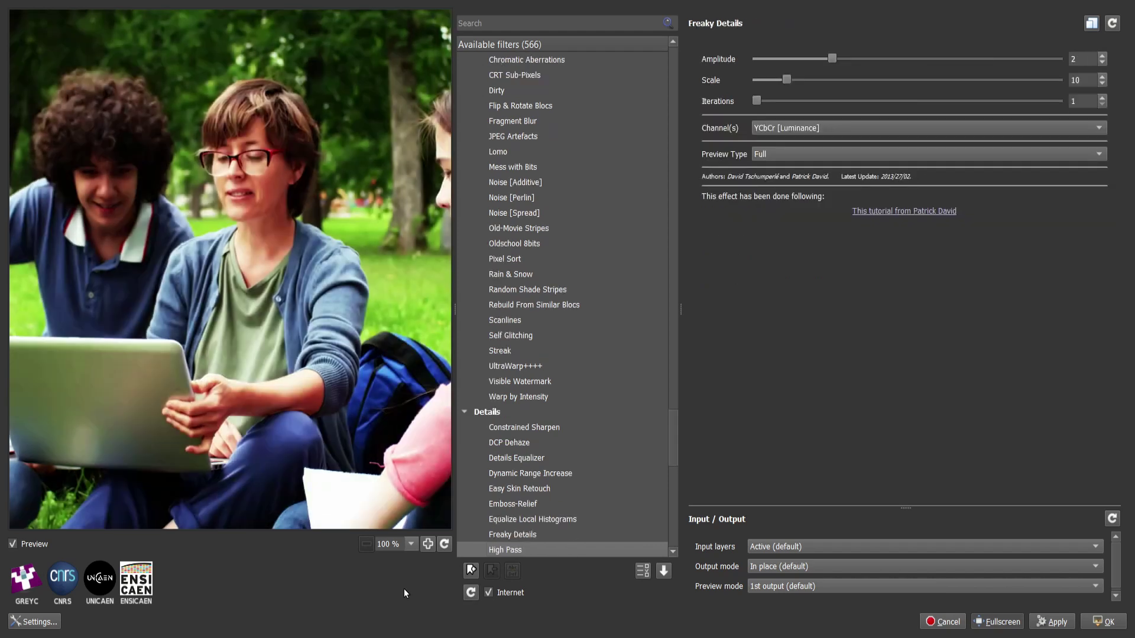
key(Down)
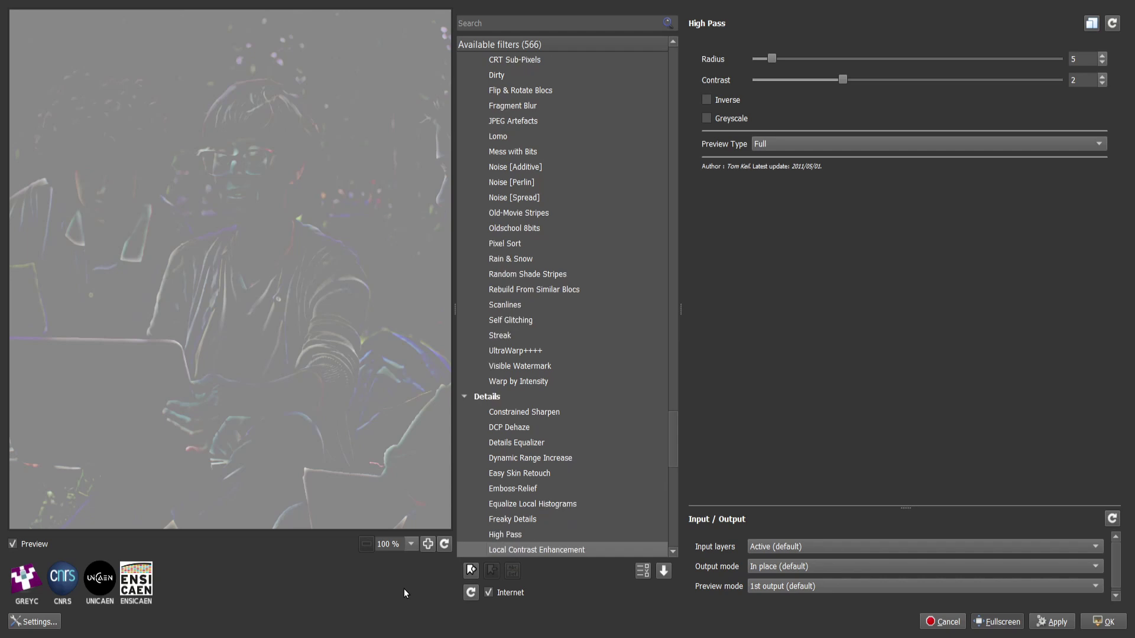
key(Down)
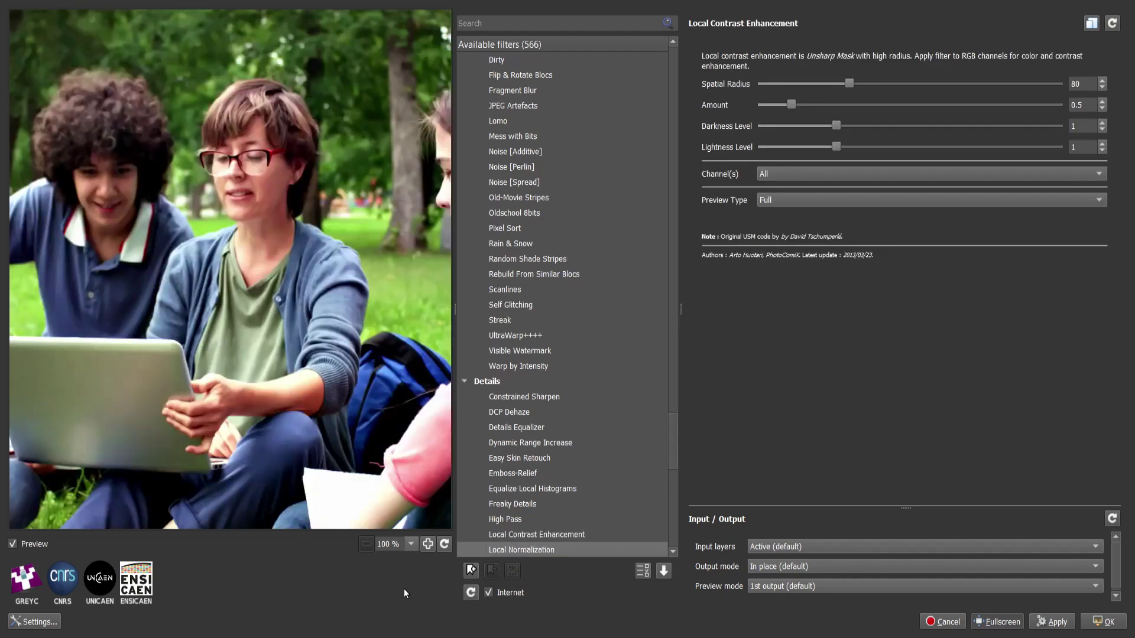
key(Down)
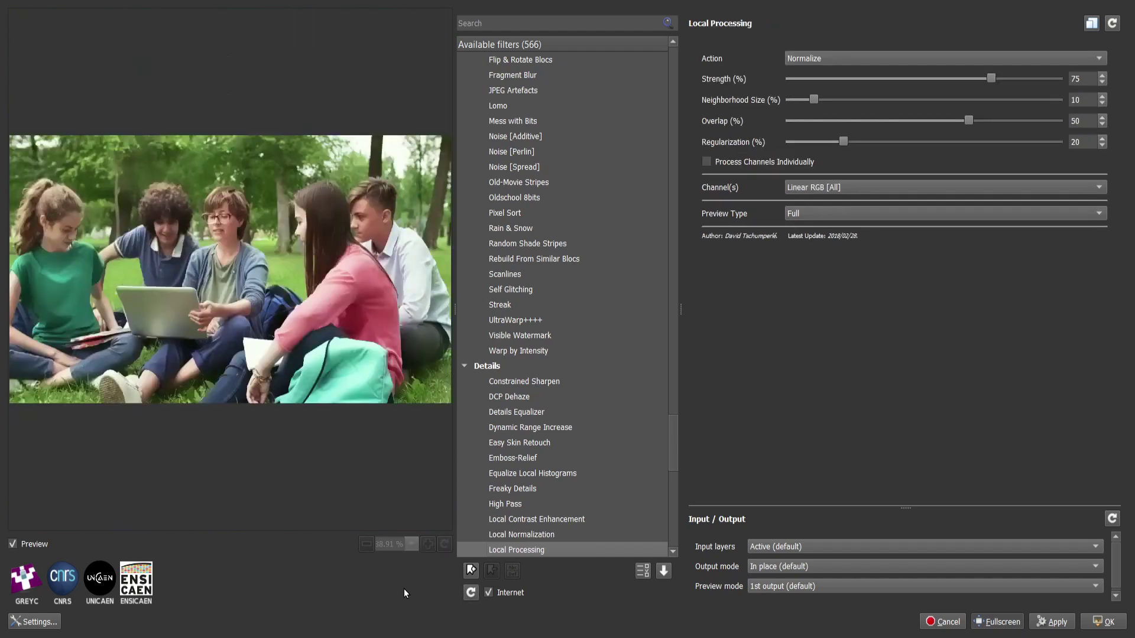
key(Down)
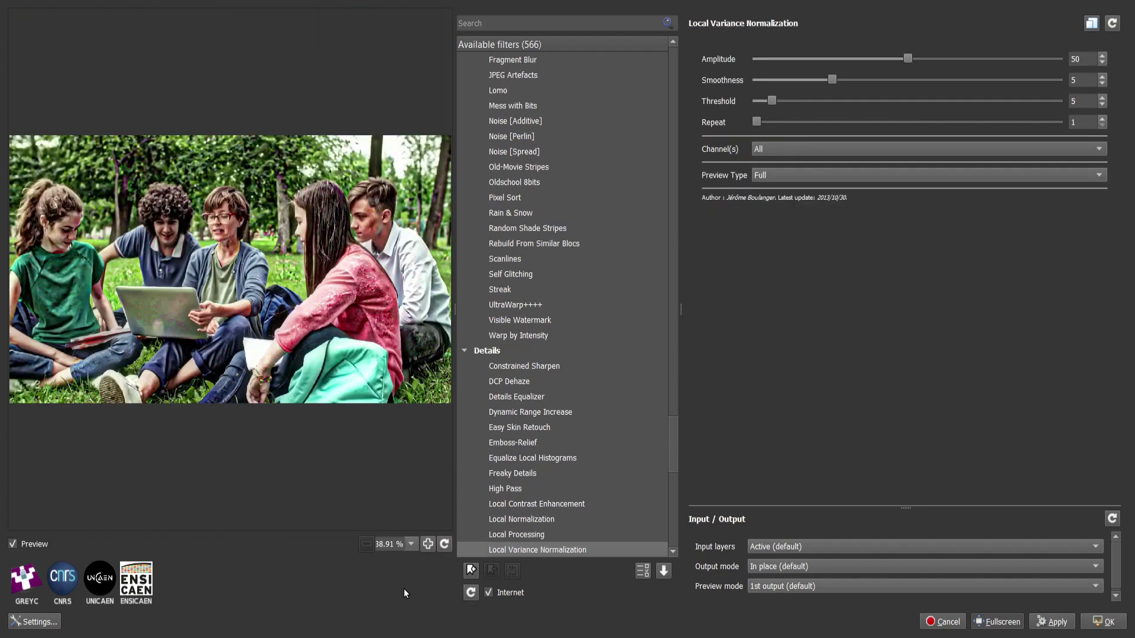
key(Down)
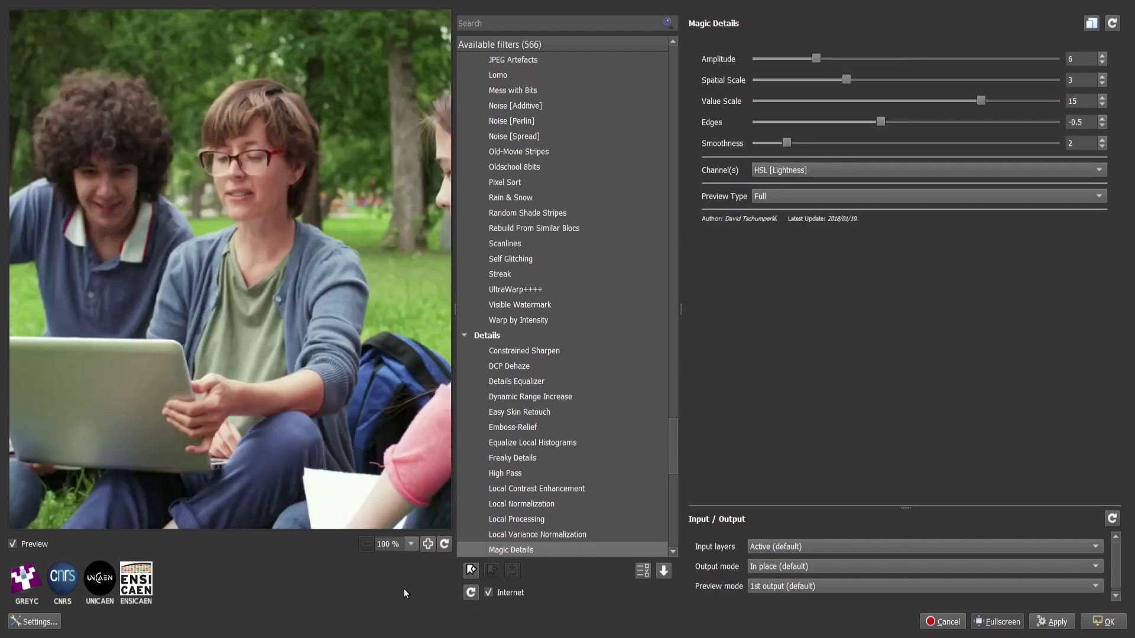
Preview Make Up, Mask Creator, Mighty Details, Portrait Retouching, Pyramid Processing, Quick Tonemap and Sharpen [Deblur].
key(Down)
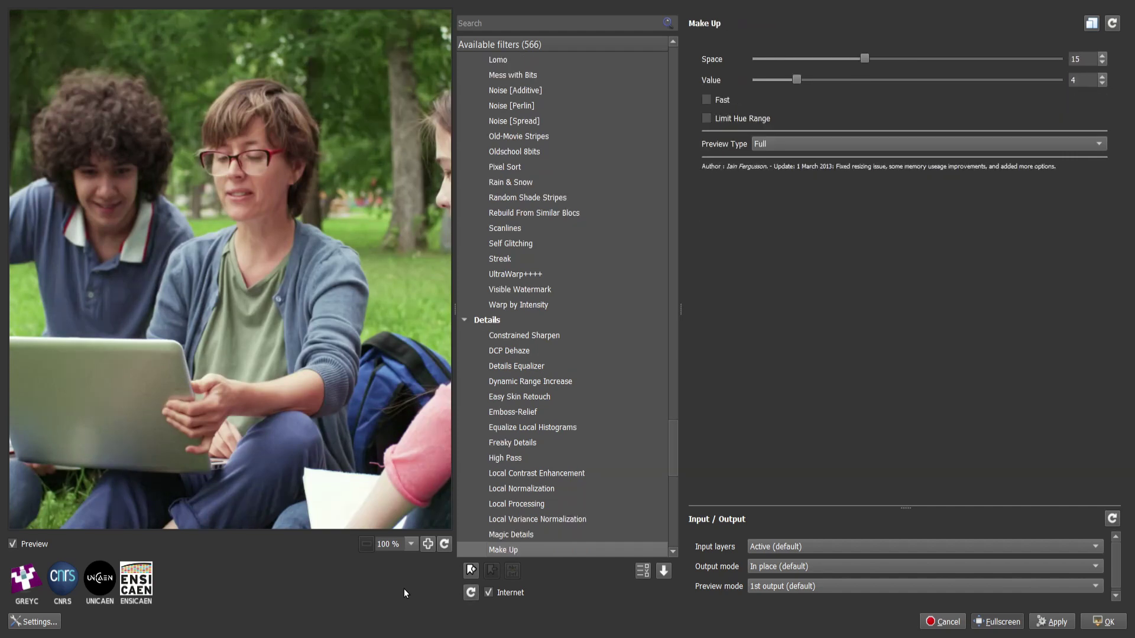
key(Down)
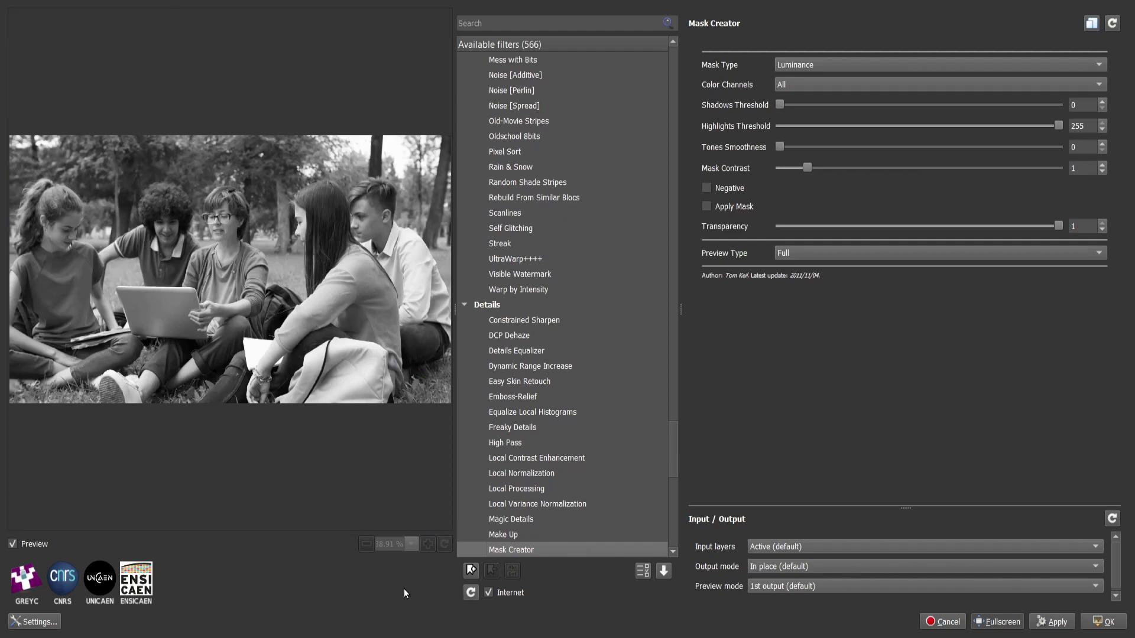
key(Down)
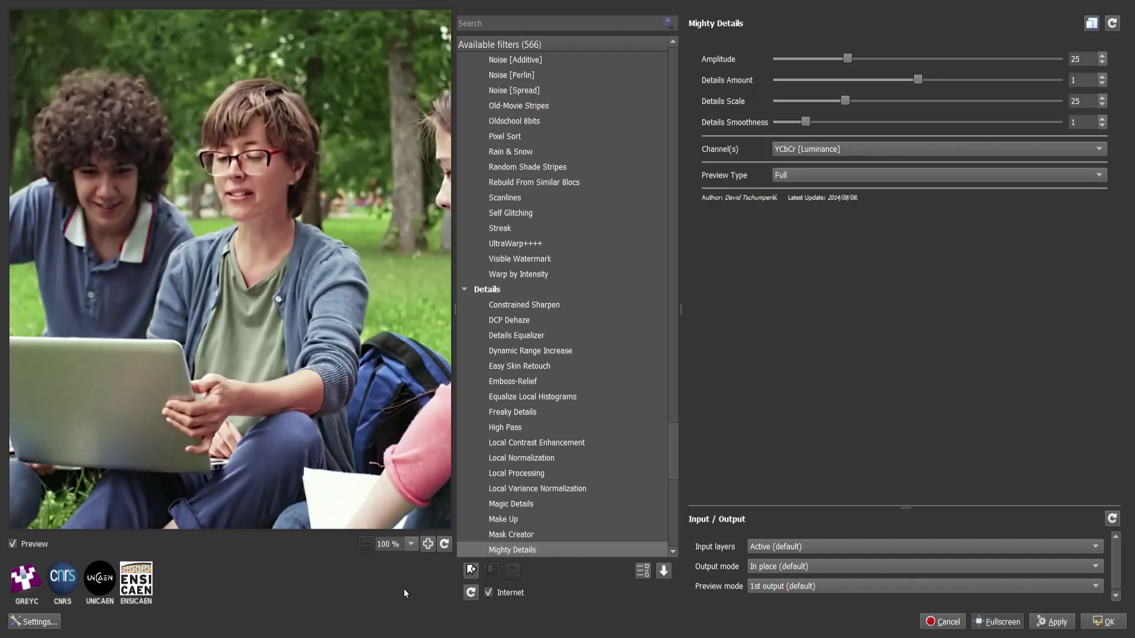
key(Down)
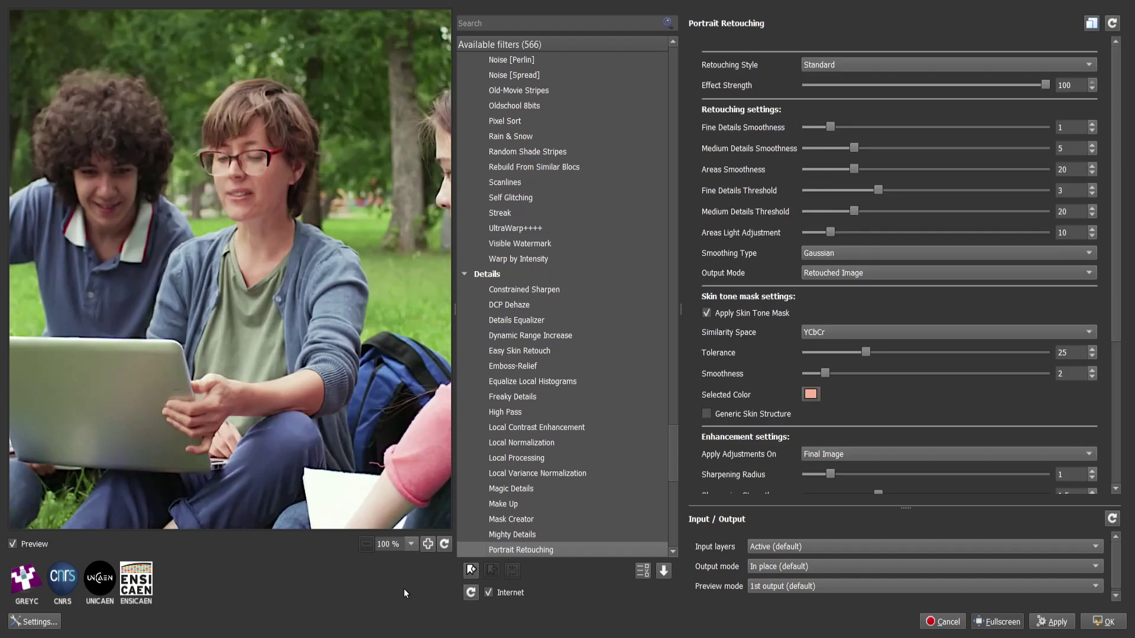
key(Down)
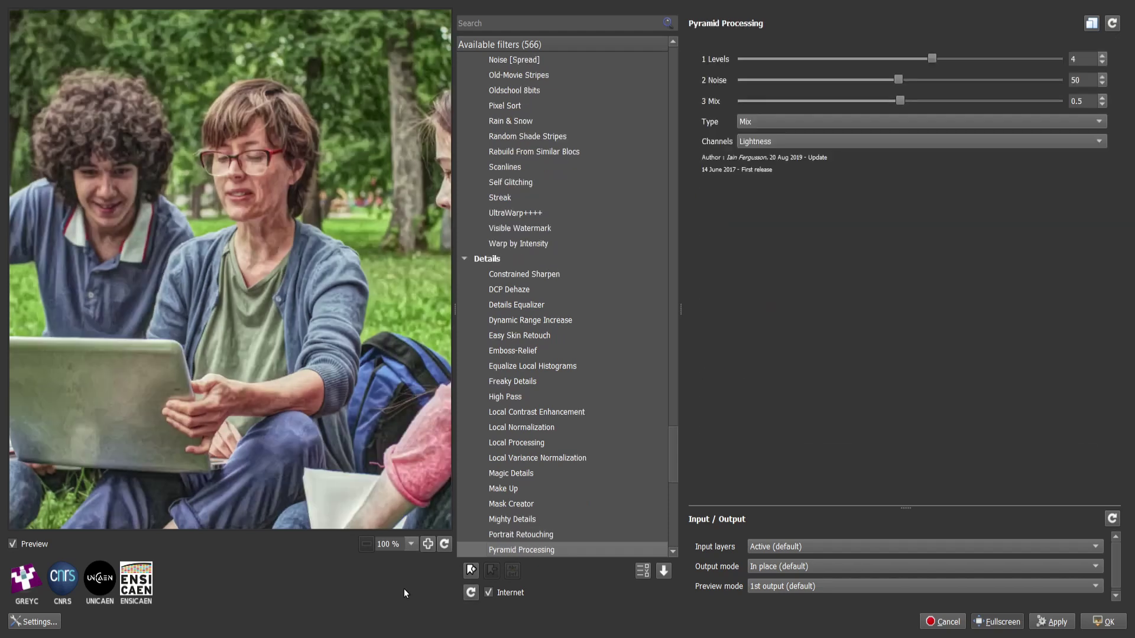
key(Down)
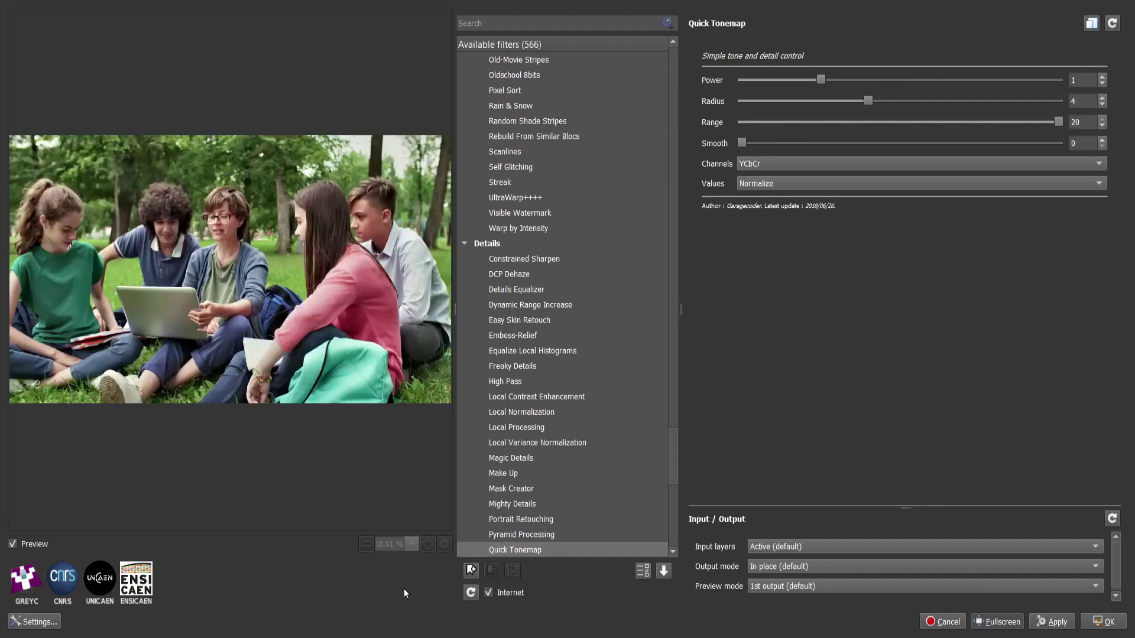
key(Down)
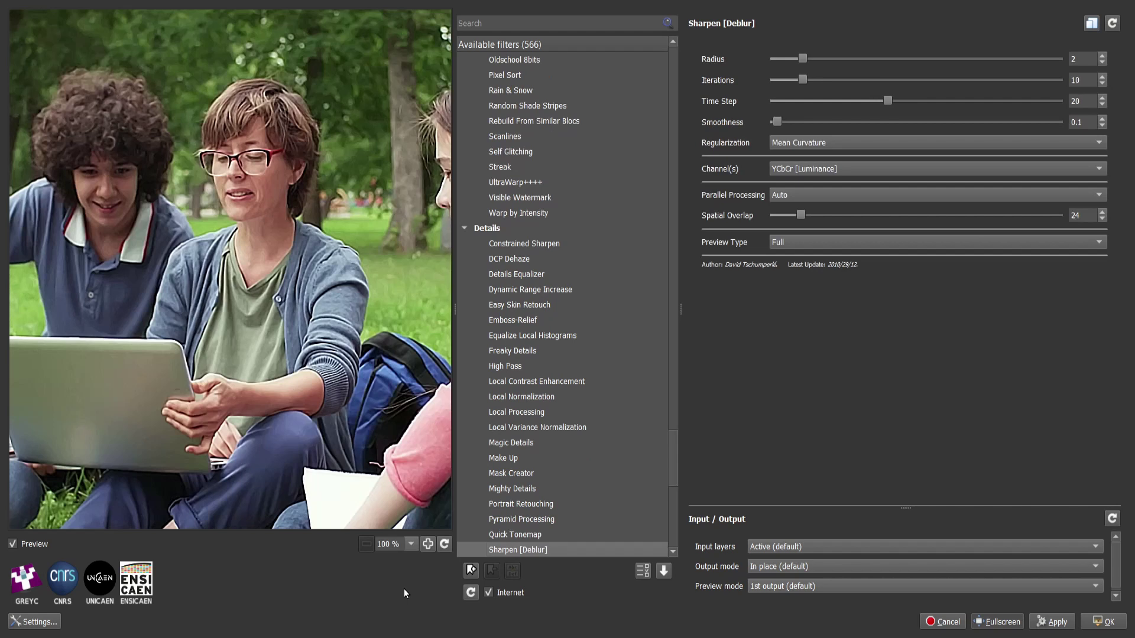
Preview Sharpen [Gold-Meinel], [Gradient], [Hessian], [Inverse Diffusion], [Multiscale] and [Octave Sharpening].
key(Down)
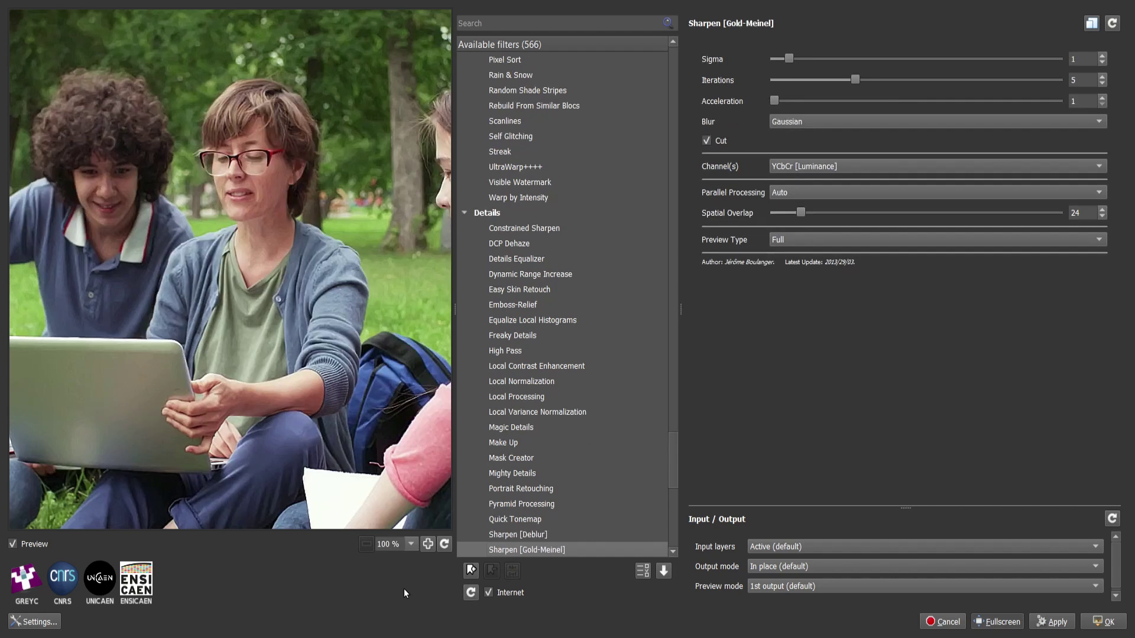
key(Down)
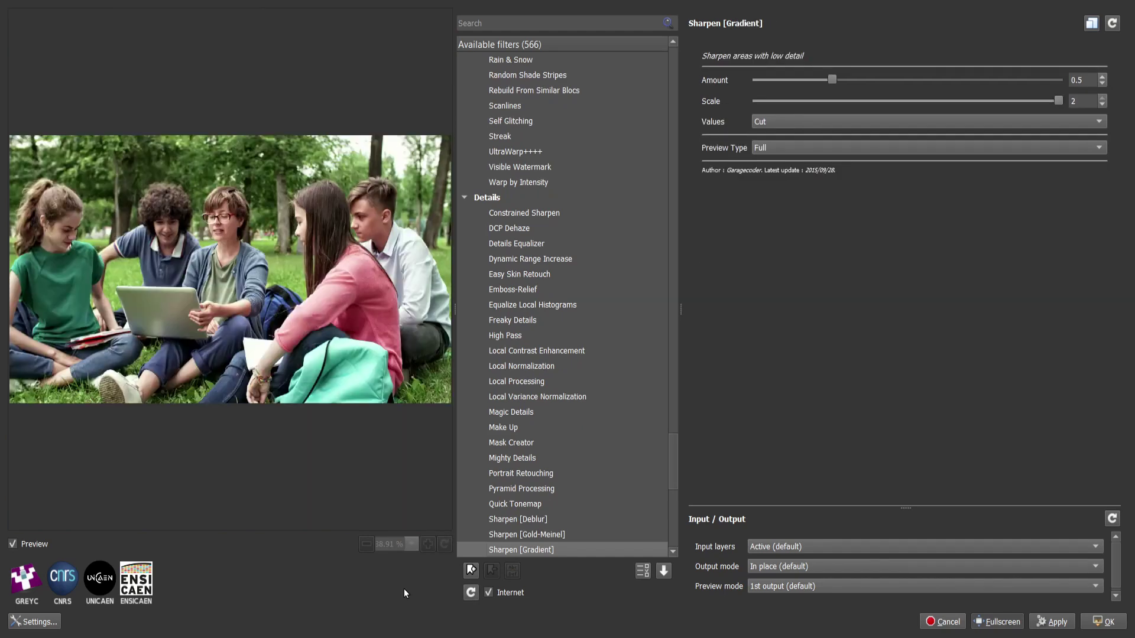
key(Down)
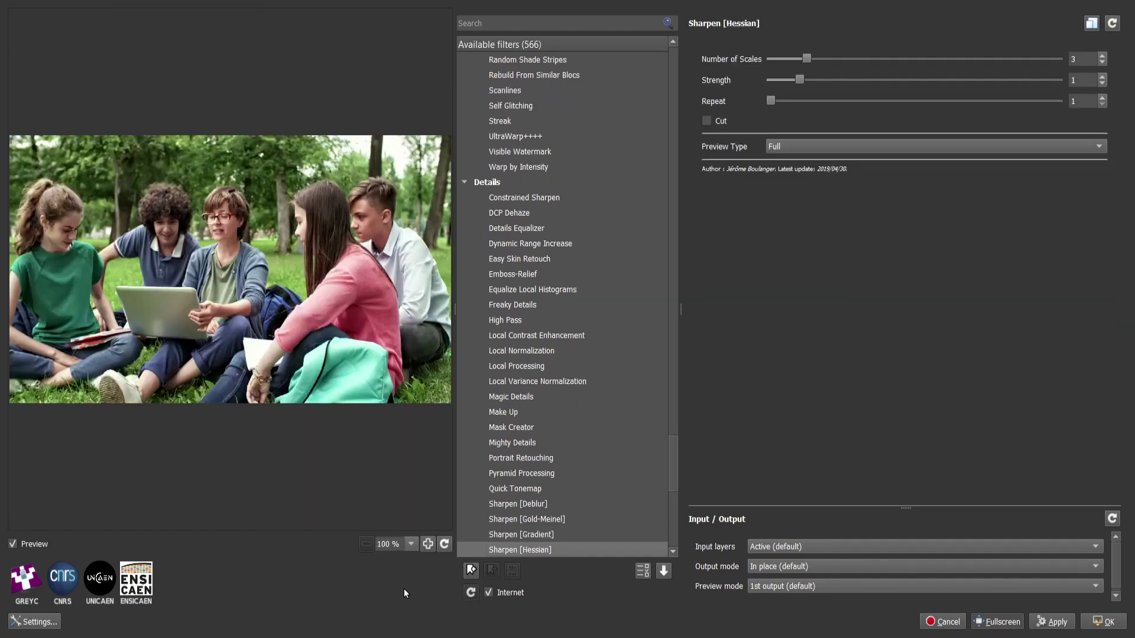
key(Down)
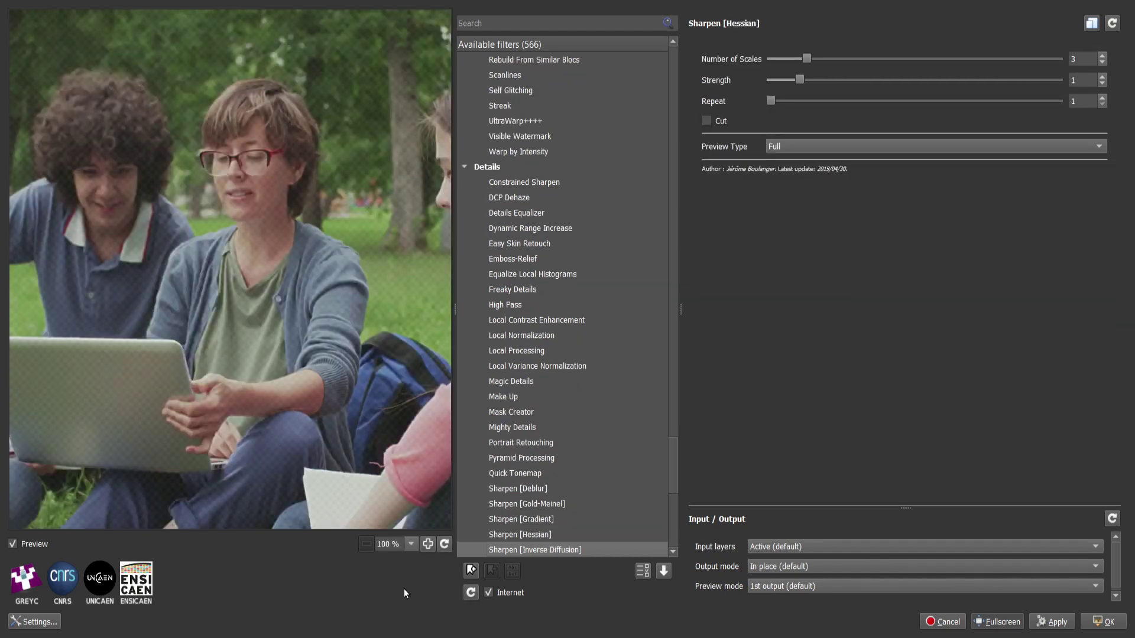
key(Down)
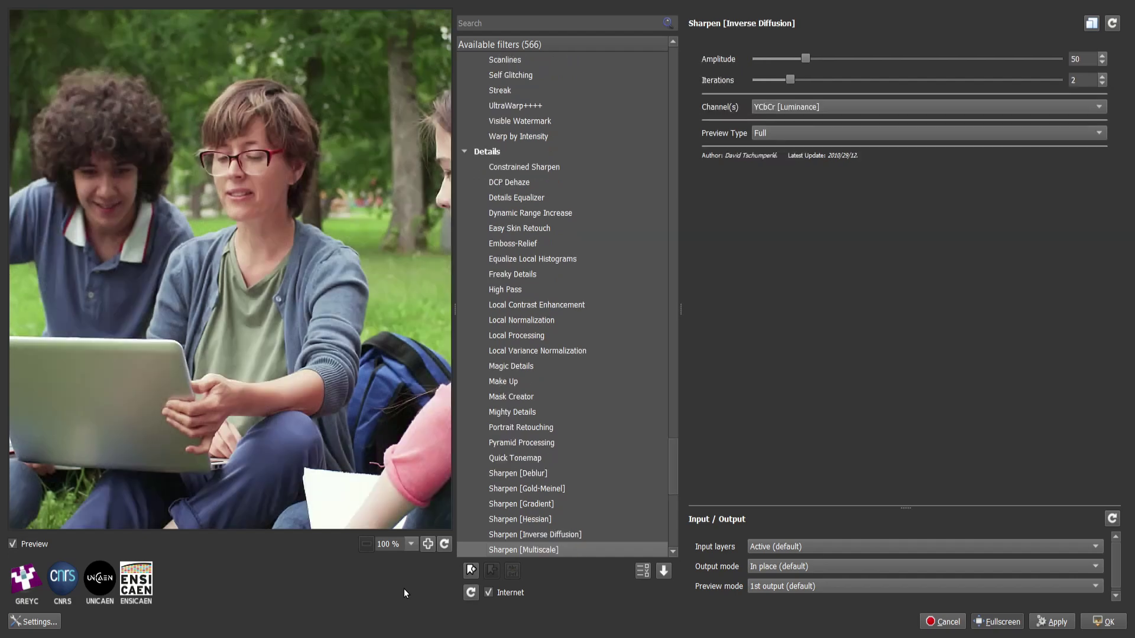
key(Down)
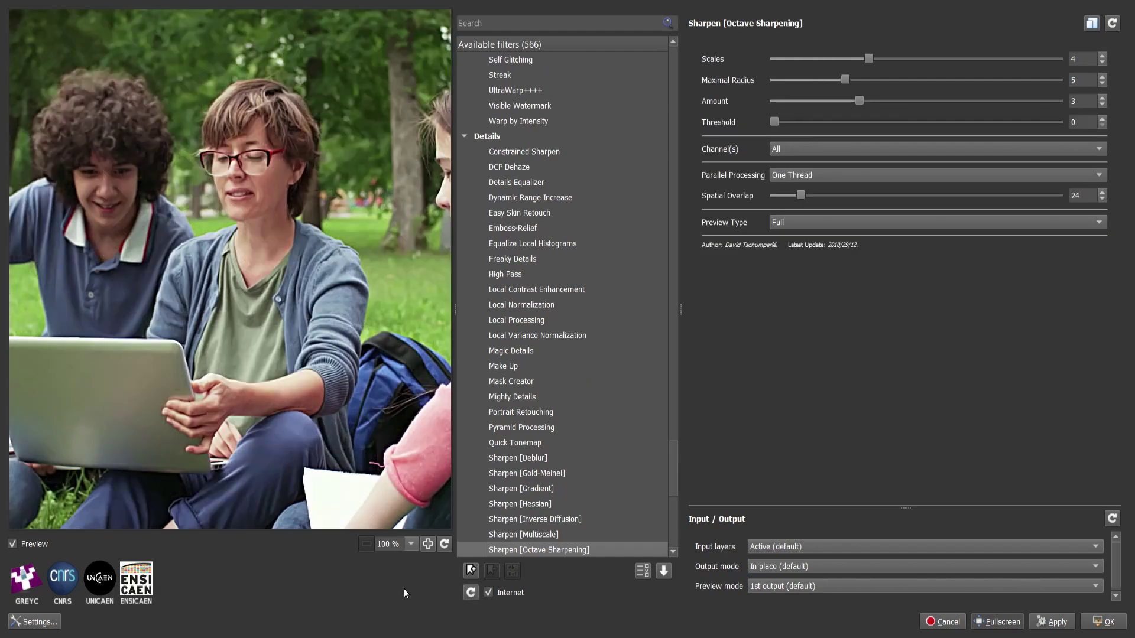
Preview Sharpen [Richardson-Lucy], [Shock Filters], [Tones], [Unsharp Mask], [Whiten] and Simple Local Contrast.
key(Down)
key(Down)
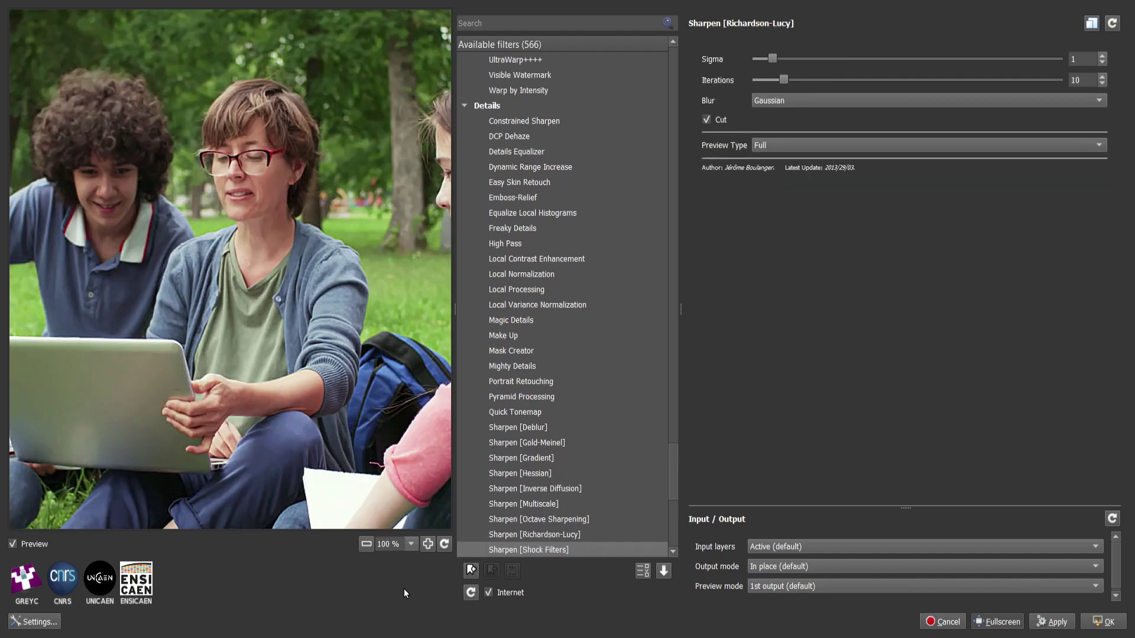
key(Down)
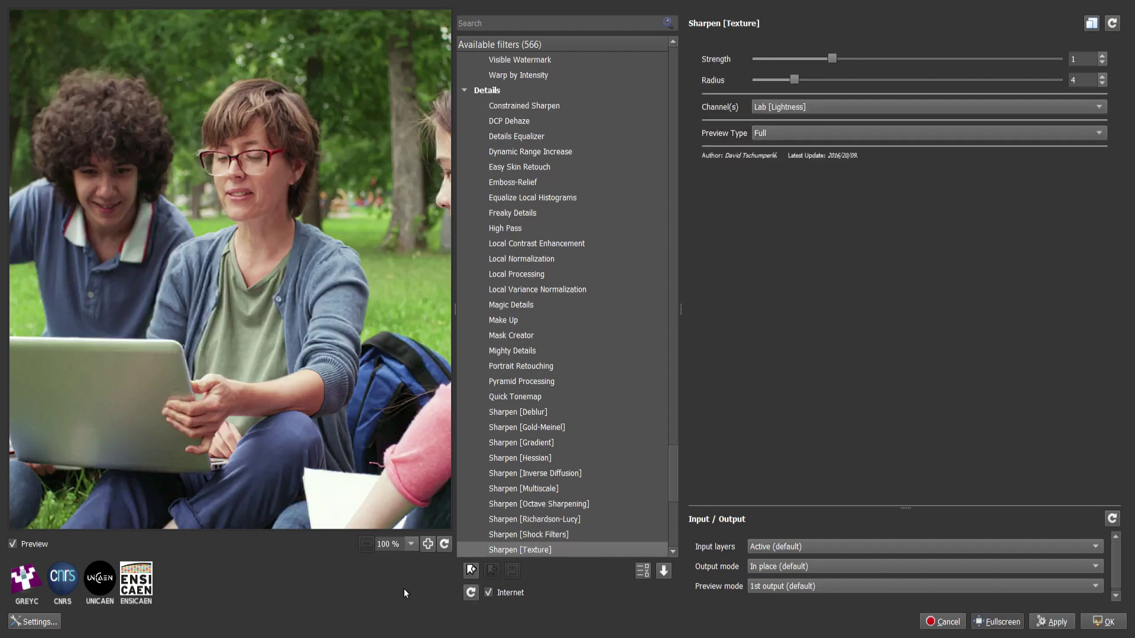
key(Down)
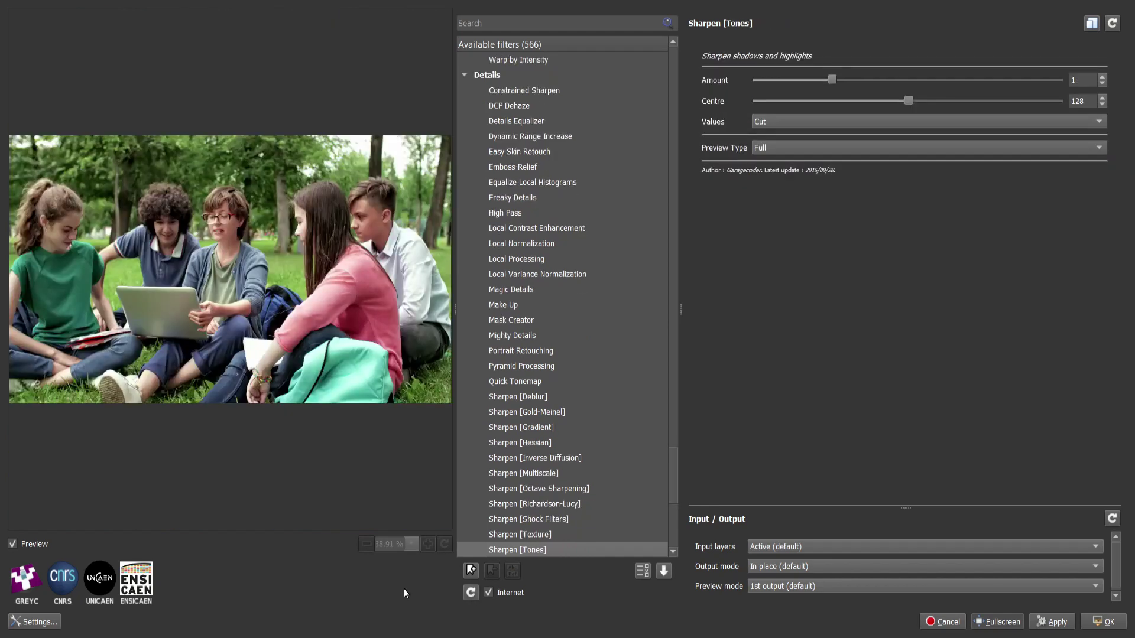
key(Down)
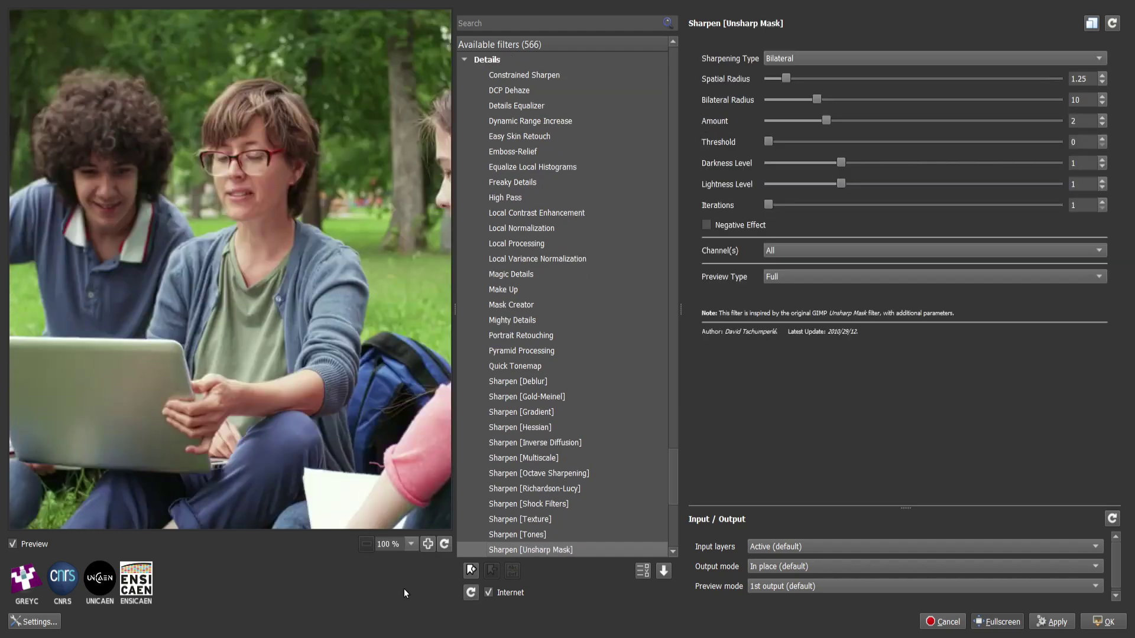
key(Down)
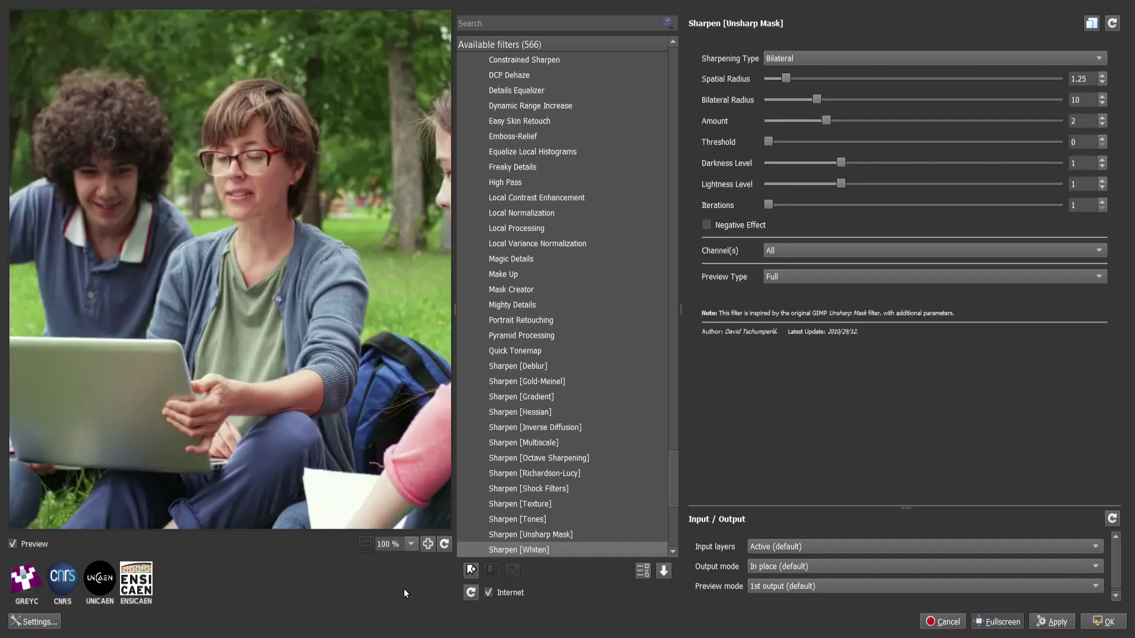
key(Down)
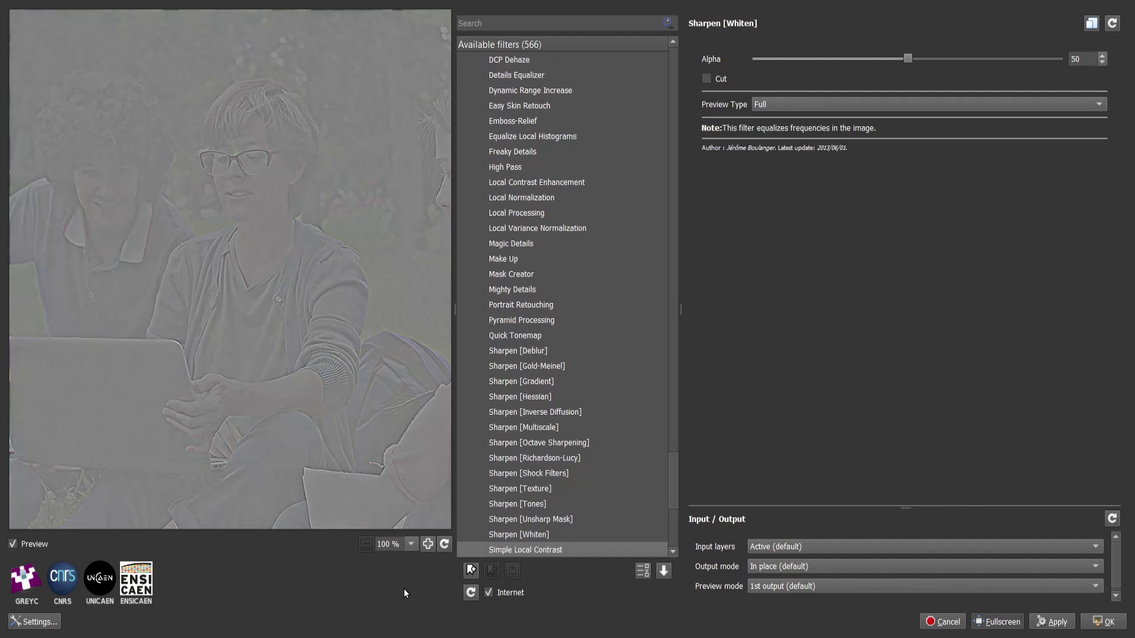
Preview Split Details [Alpha], [Gaussian], [Wavelets], Spotify, Texture and Texture Enhance.
key(Down)
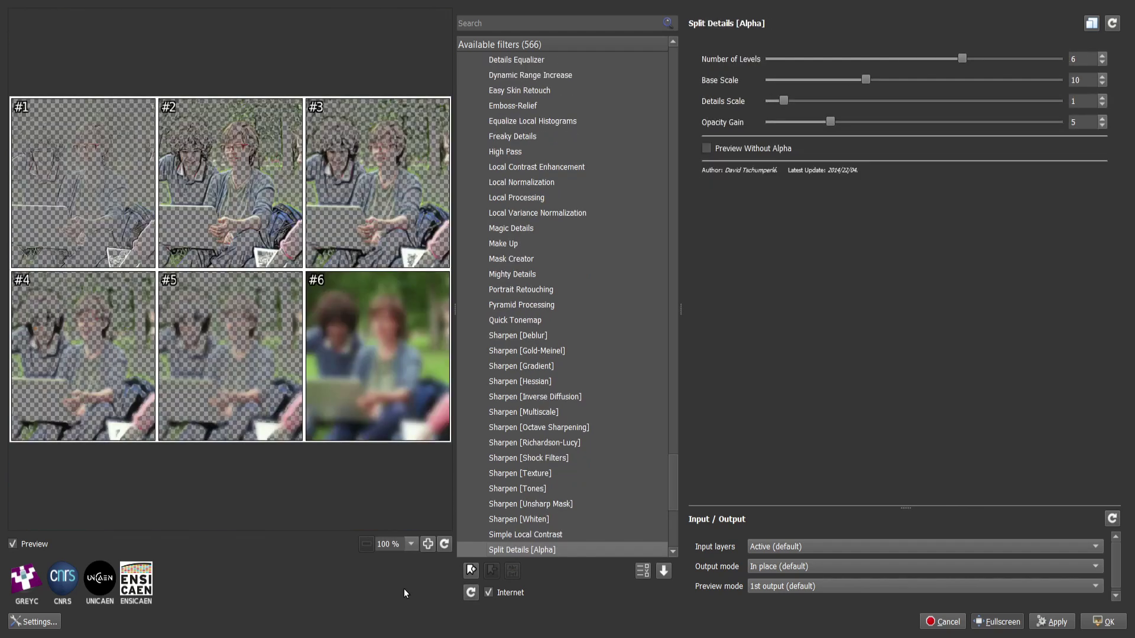
key(Down)
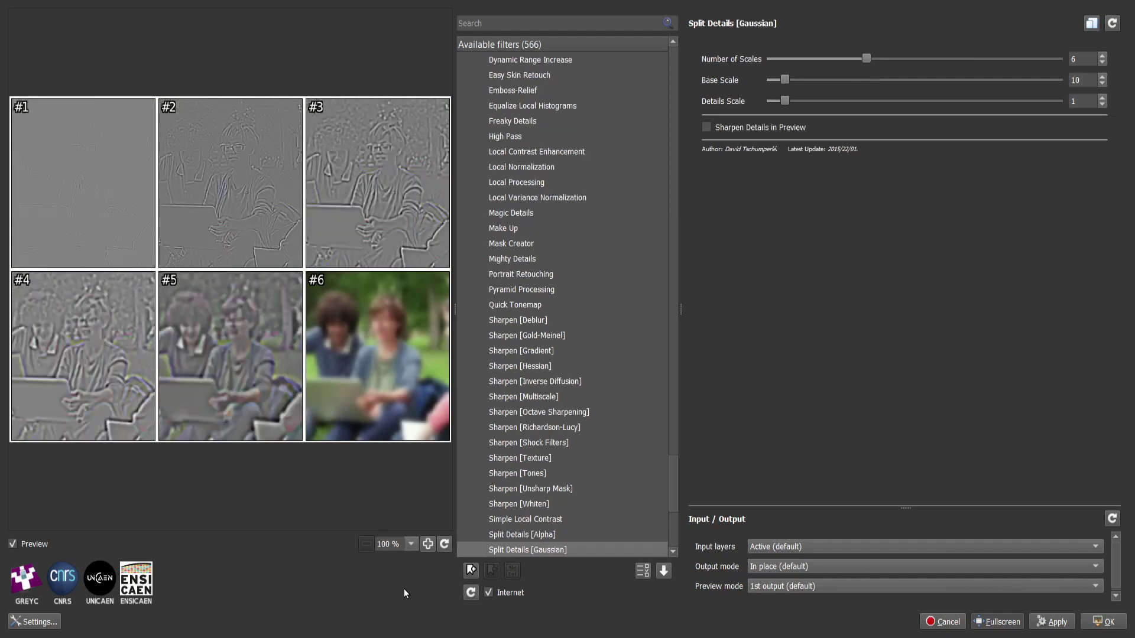
key(Down)
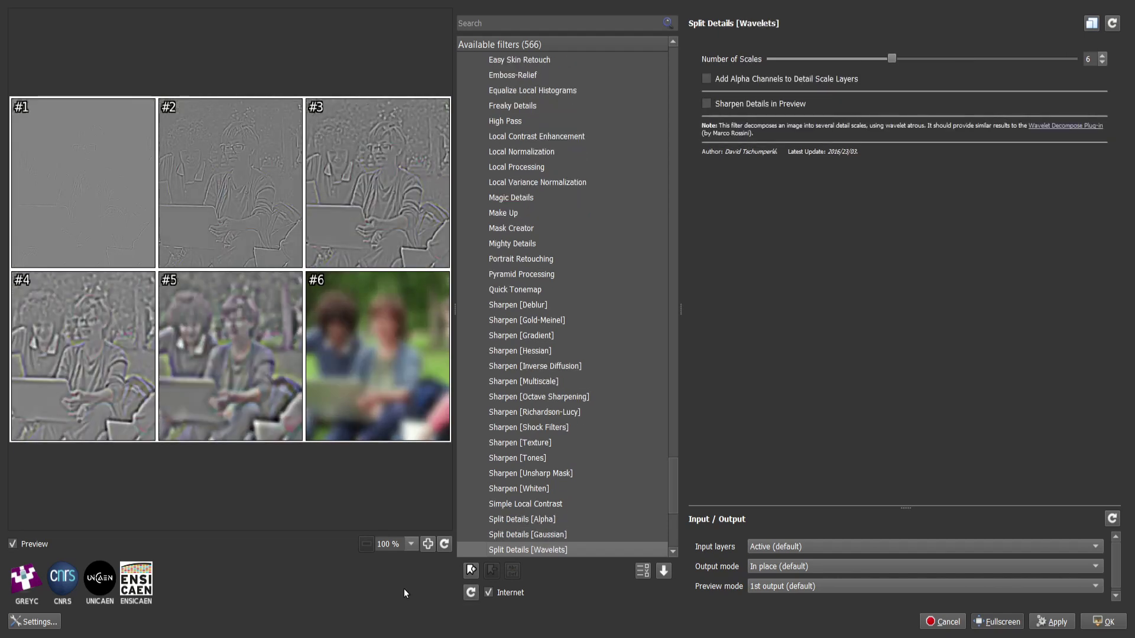
key(Down)
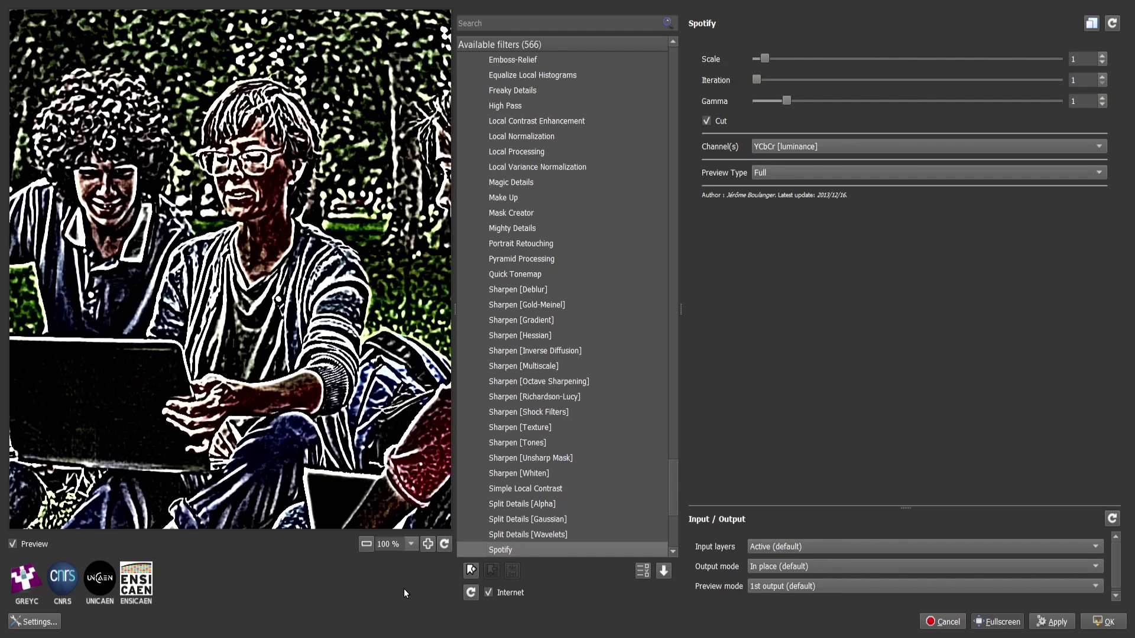
key(Down)
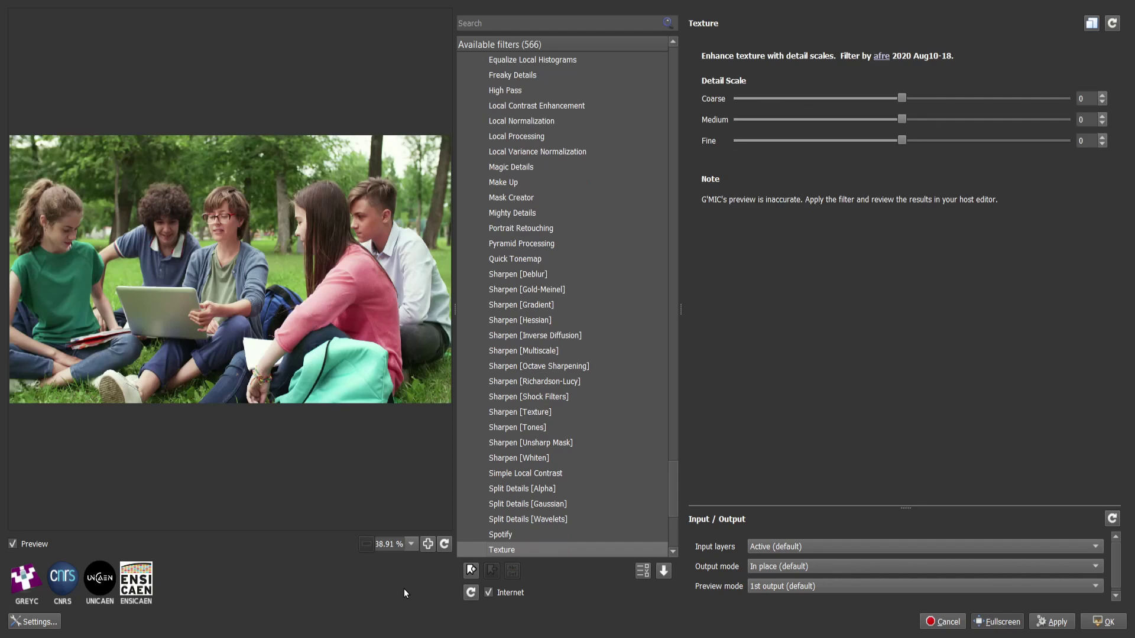
key(Down)
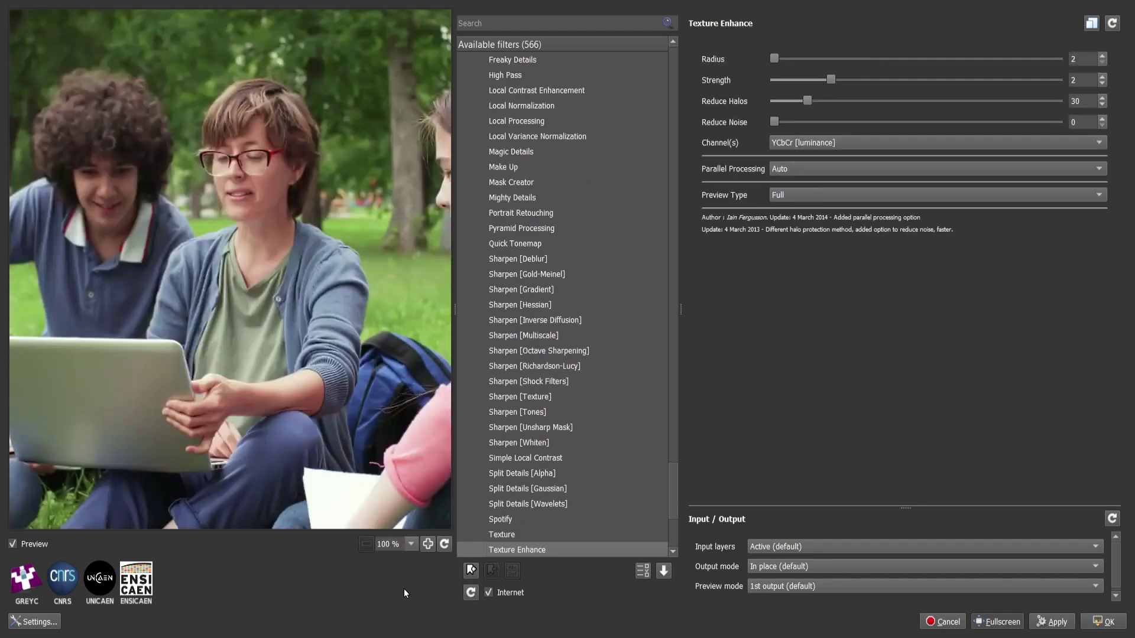
Preview Tone Enhance, Tone Mapping, Tone Mapping [Fast] and YAG Effect, then expand Frames.
key(Down)
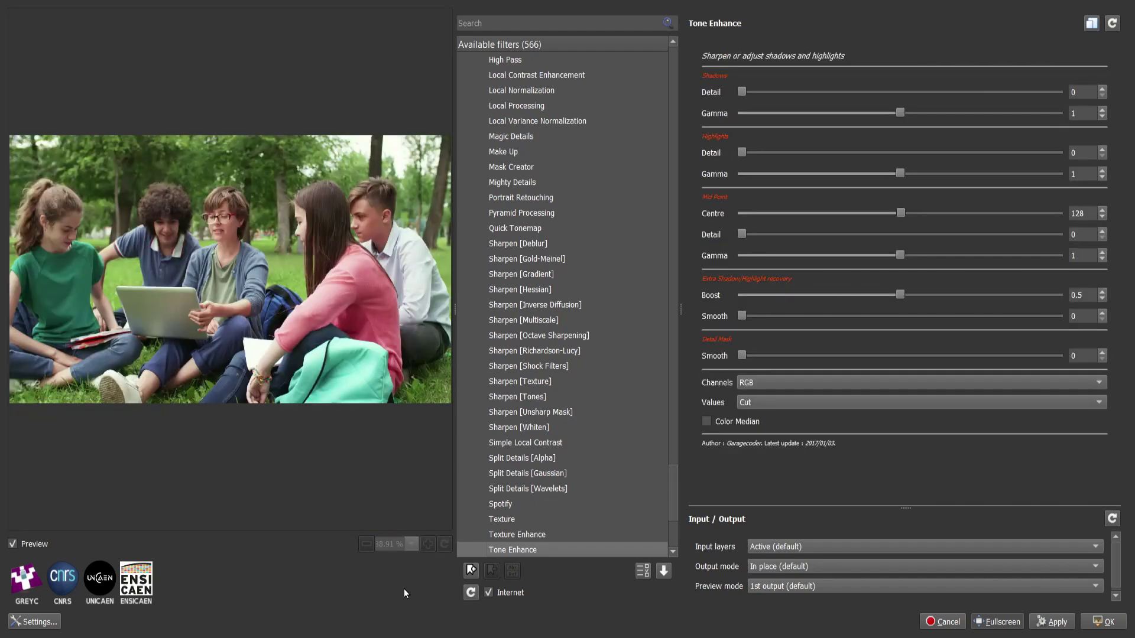
key(Down)
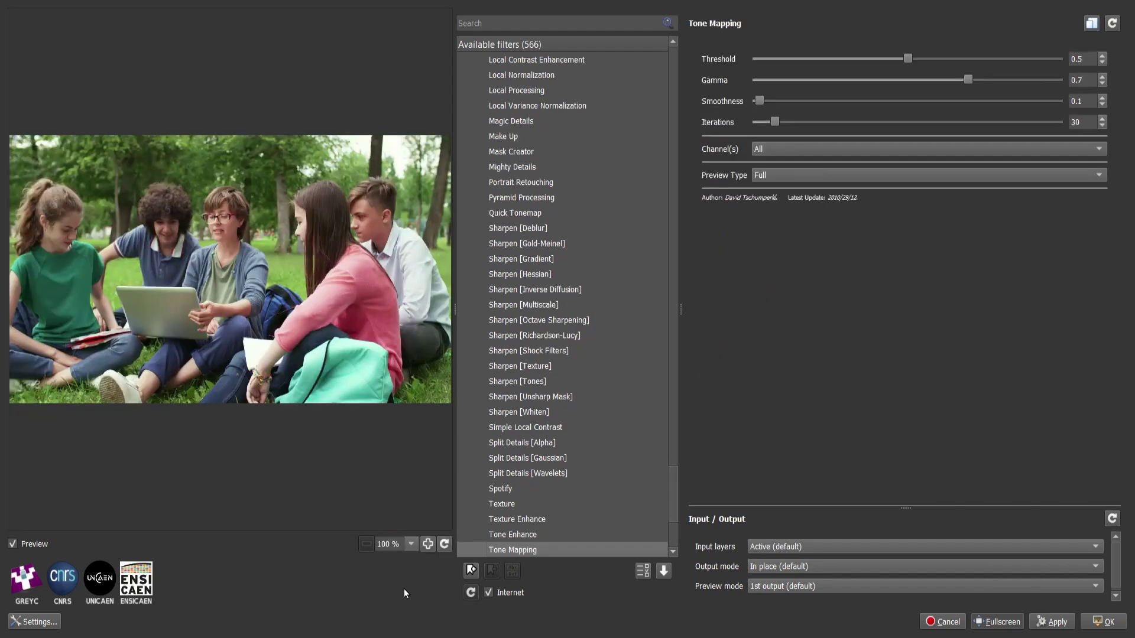
key(Down)
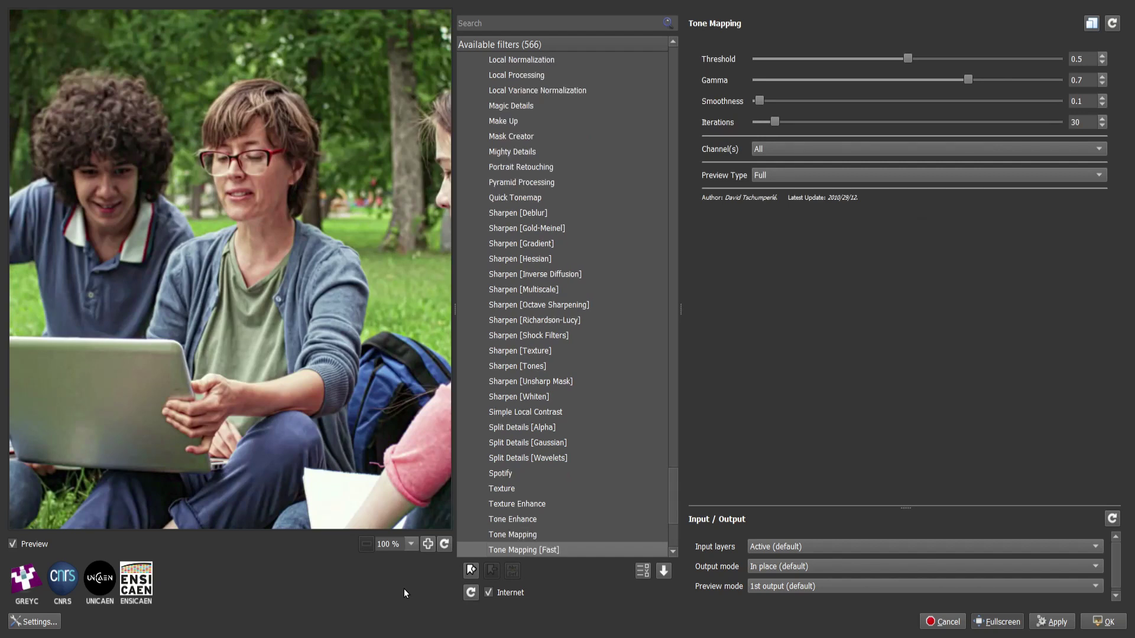
key(Down)
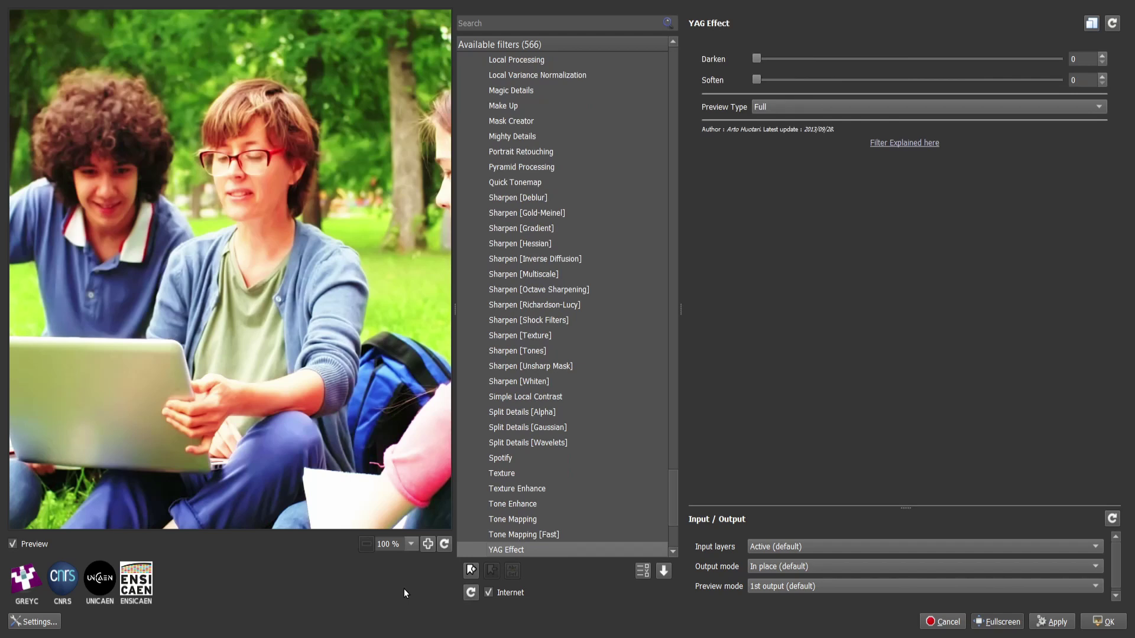
key(Down)
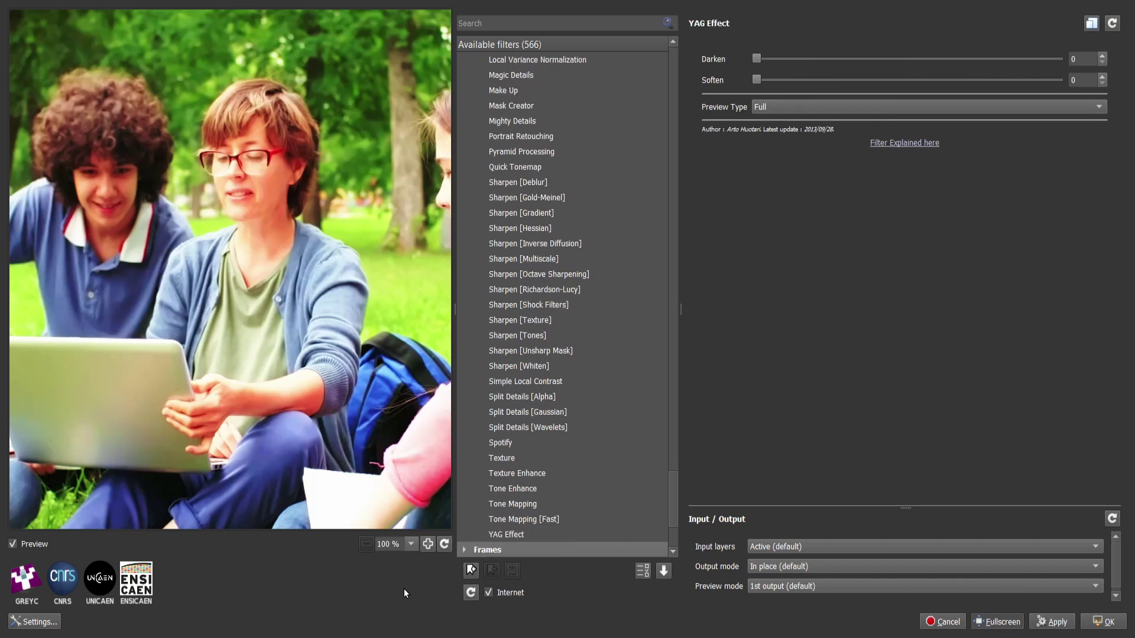
key(Right)
Preview Droste, pull its lower-right corner handle outward and raise Zoom to 1.4279.
key(Down)
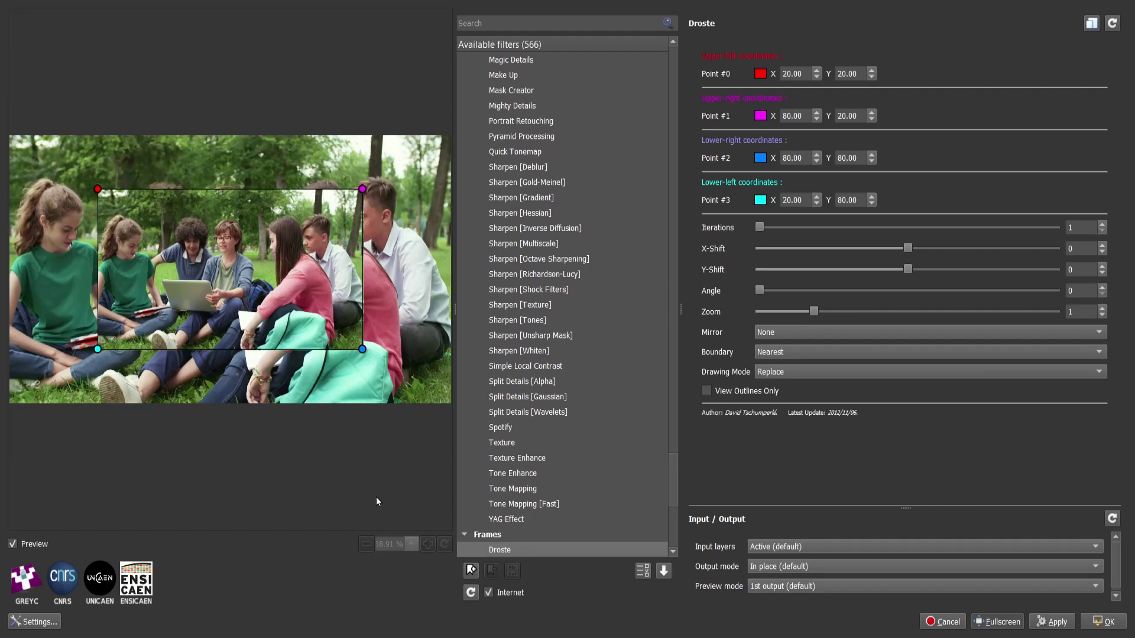
mouse_move(361, 349)
mouse_down()
mouse_move(447, 396)
mouse_move(167, 134)
mouse_move(340, 390)
mouse_move(379, 352)
mouse_up()
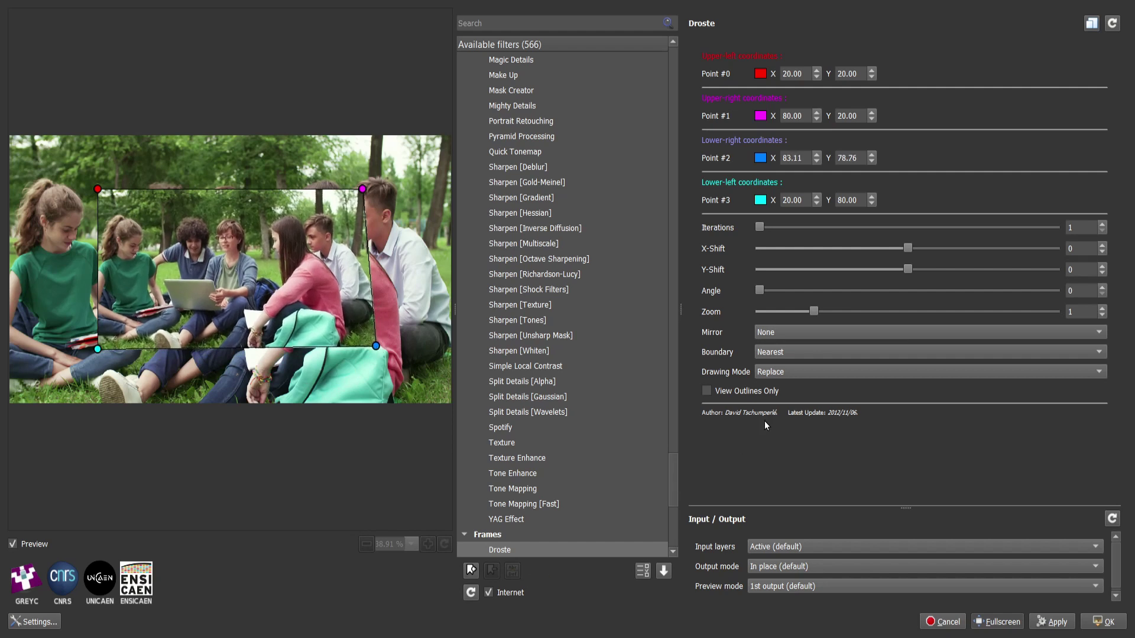
click(860, 311)
click(890, 311)
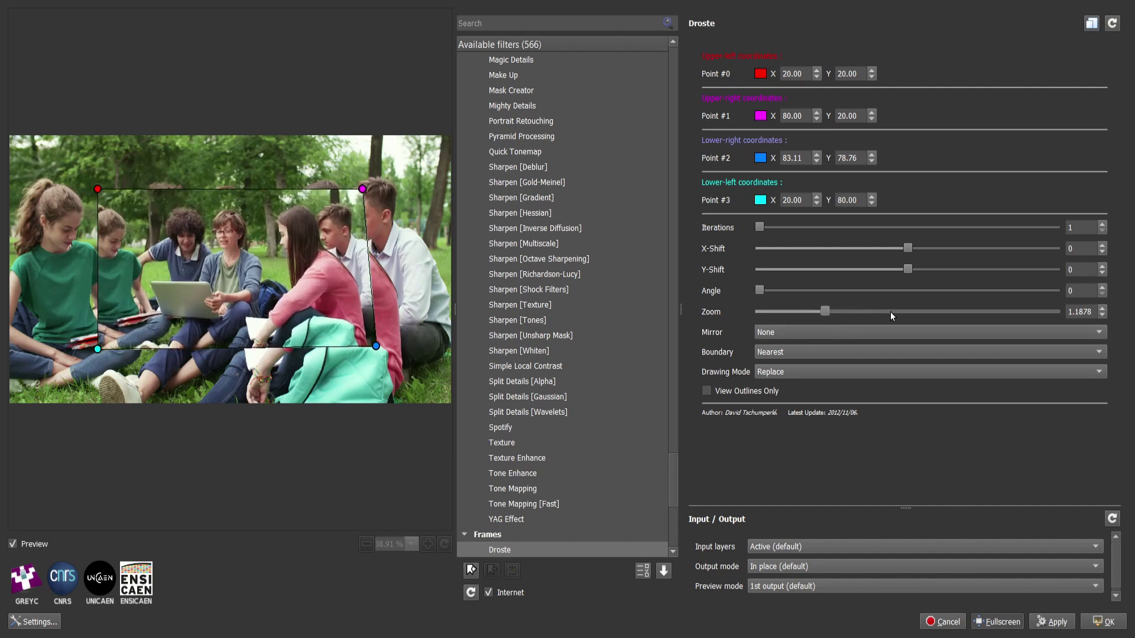
click(890, 311)
click(890, 311)
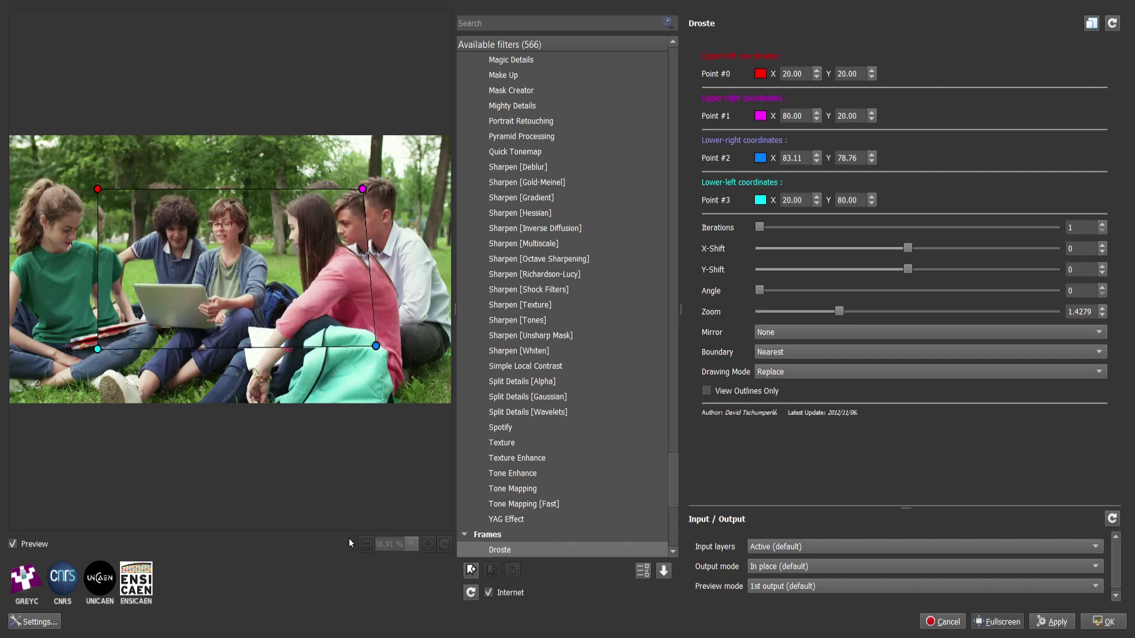
Preview Frame [Blur], Frame [Cube] and Frame [Fuzzy].
key(Down)
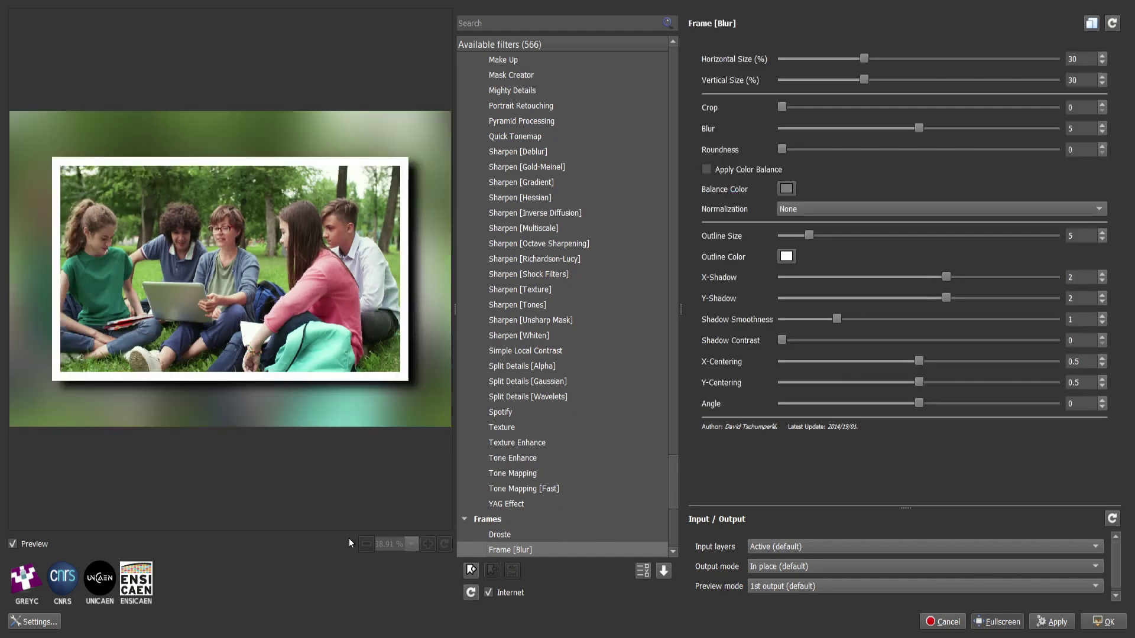
key(Down)
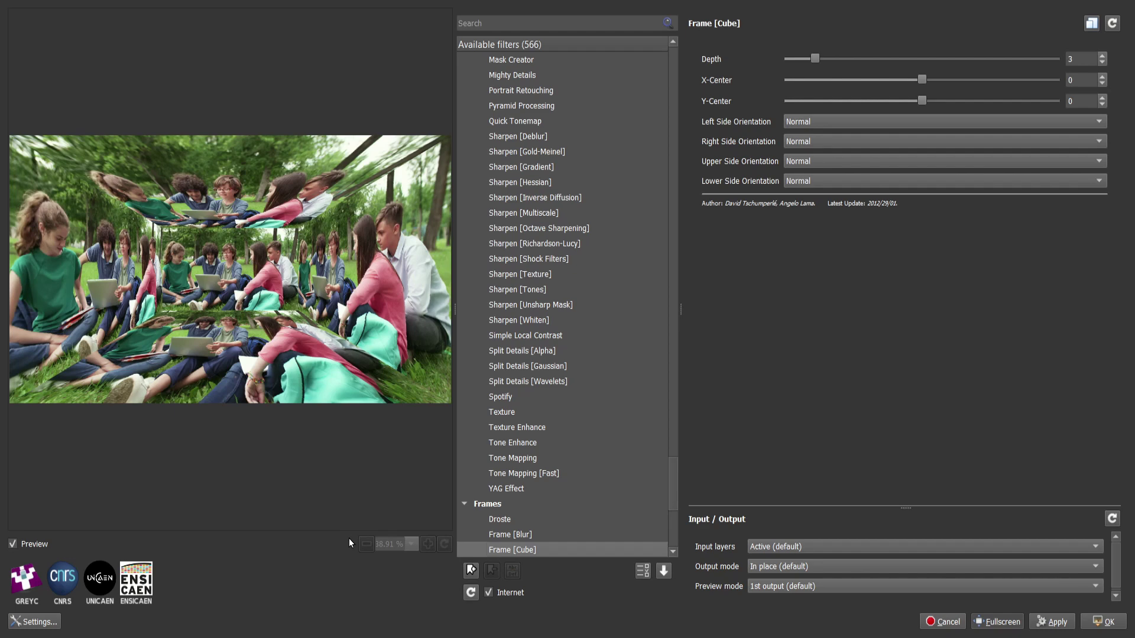
key(Down)
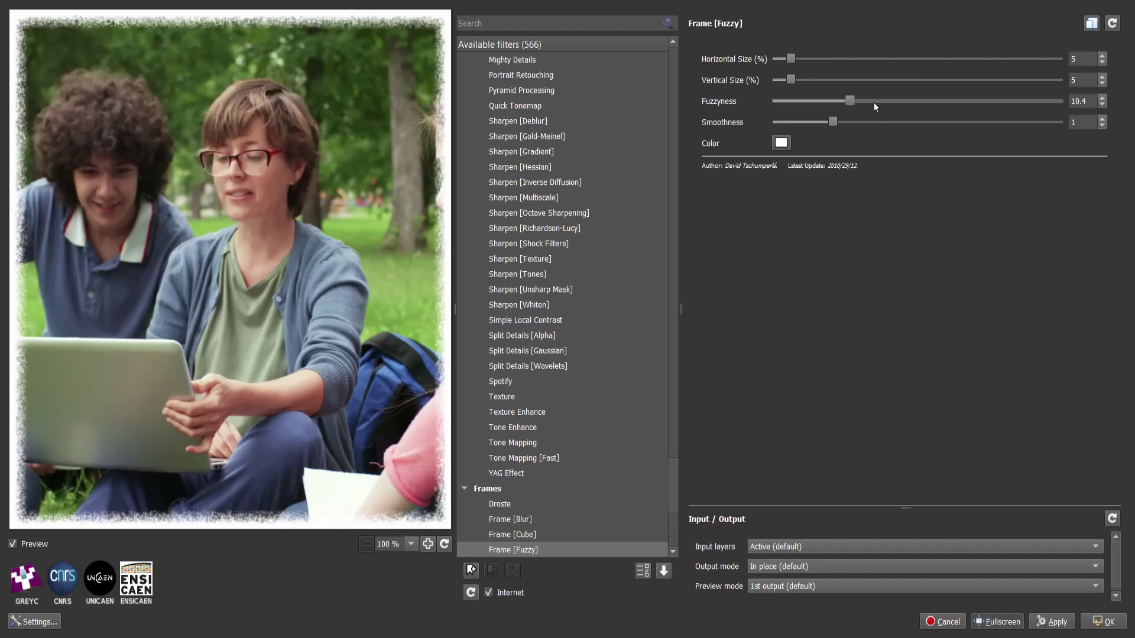
Raise Frame [Fuzzy] fuzziness to 12, increase smoothing and adjust the horizontal size.
click(896, 101)
click(937, 101)
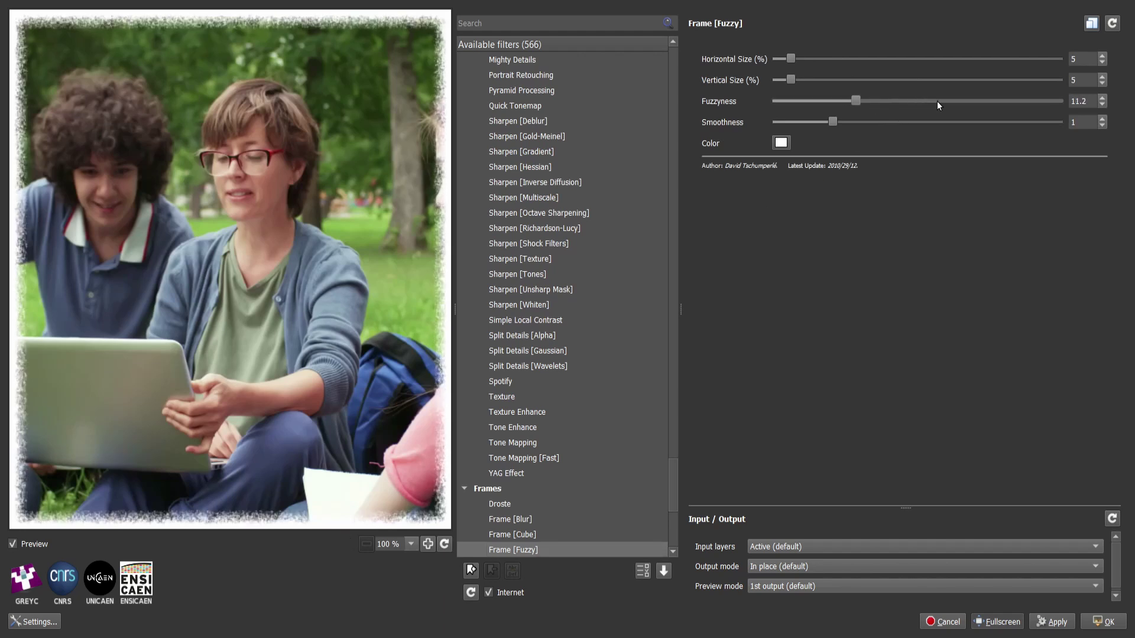
click(980, 102)
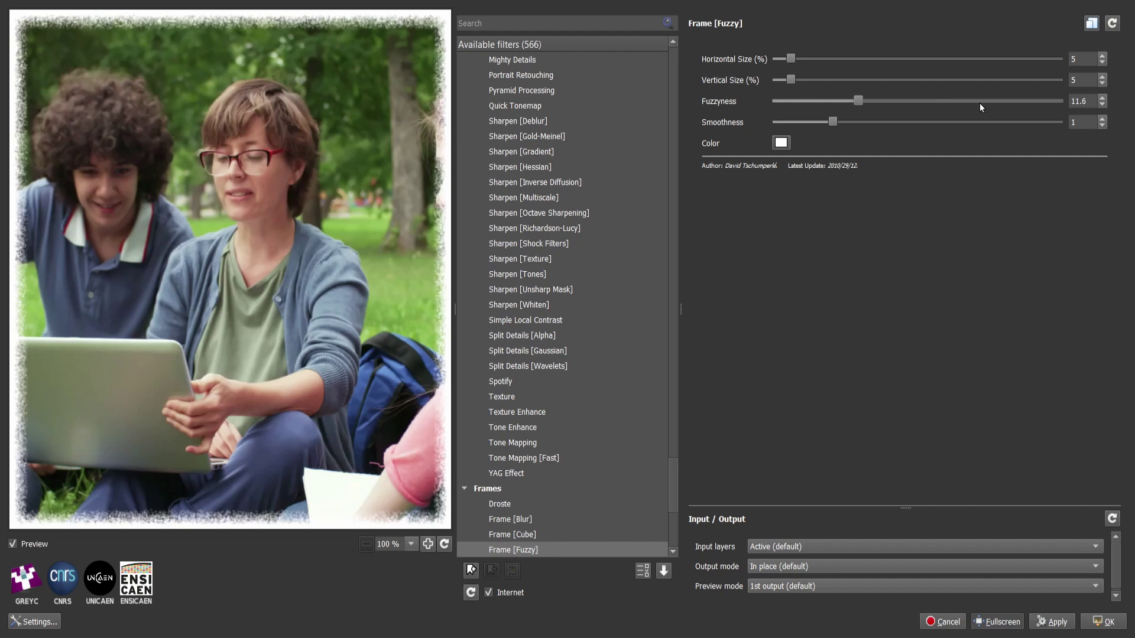
click(964, 103)
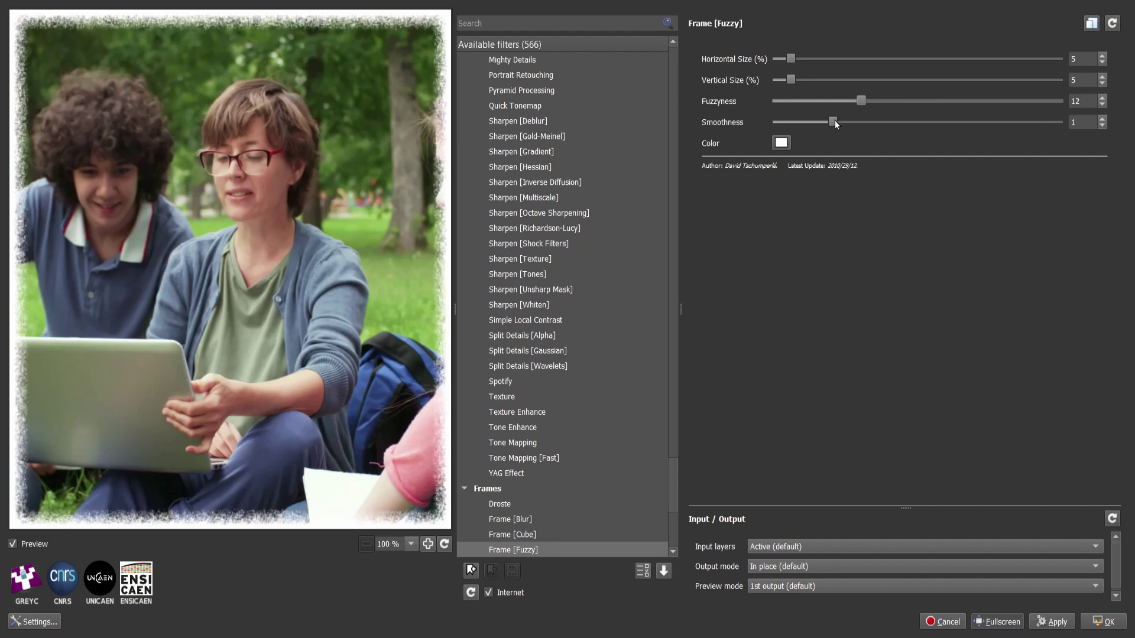
drag(834, 121, 902, 126)
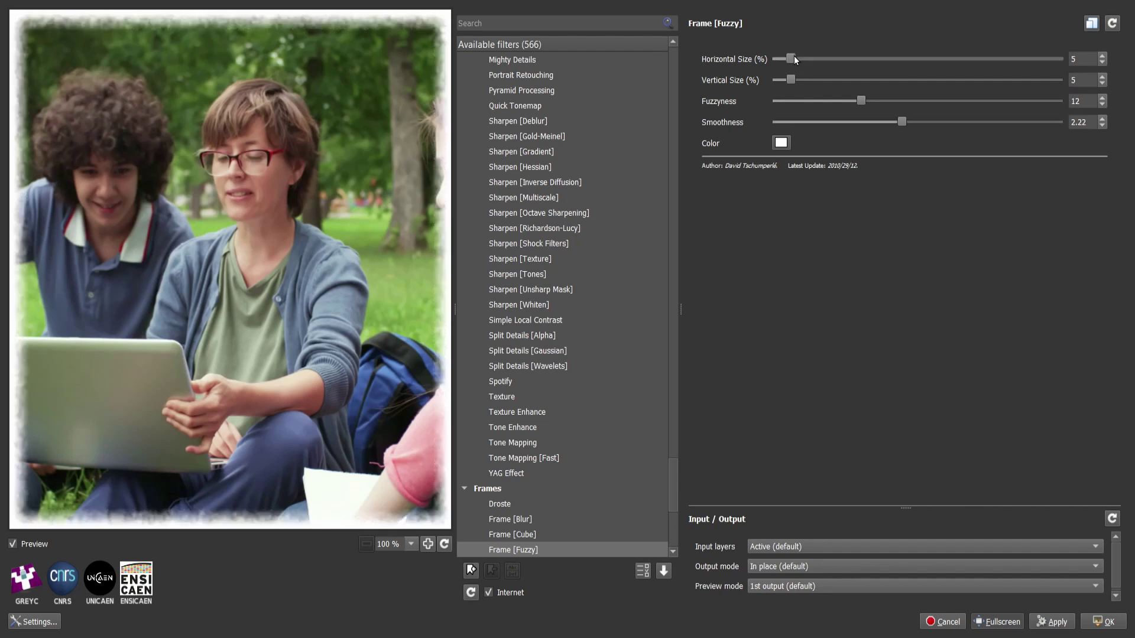
mouse_move(792, 59)
mouse_down()
mouse_move(839, 59)
mouse_move(760, 54)
mouse_move(833, 80)
mouse_up()
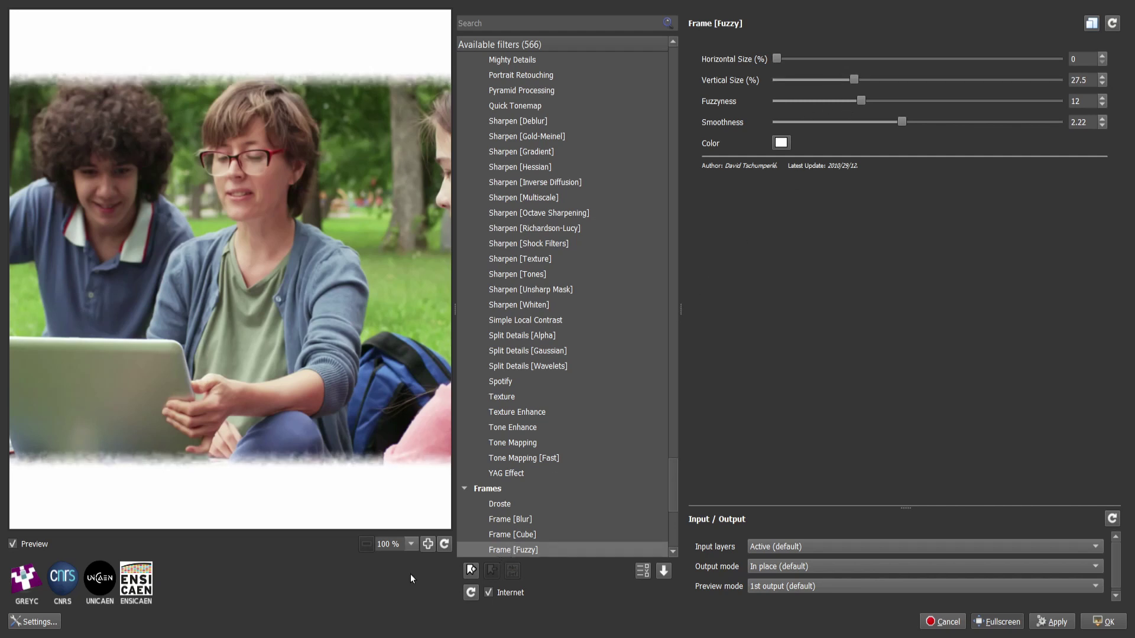
Preview Frame [Mirror] and [Painting], then Frame [Pattern] using Top Layer as the pattern.
key(Down)
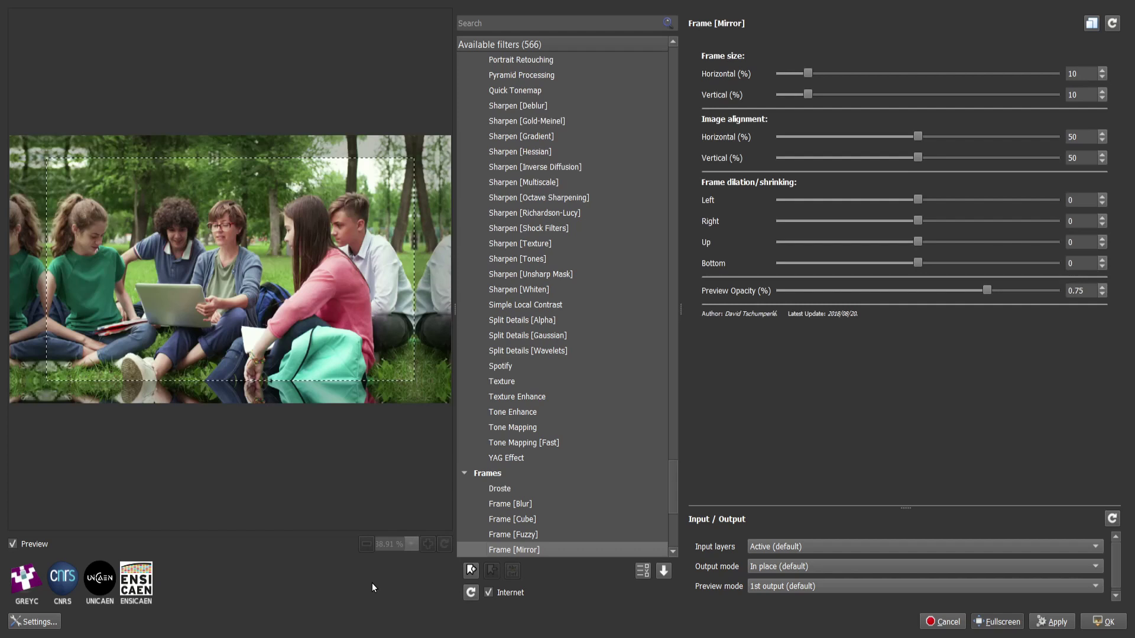
key(Down)
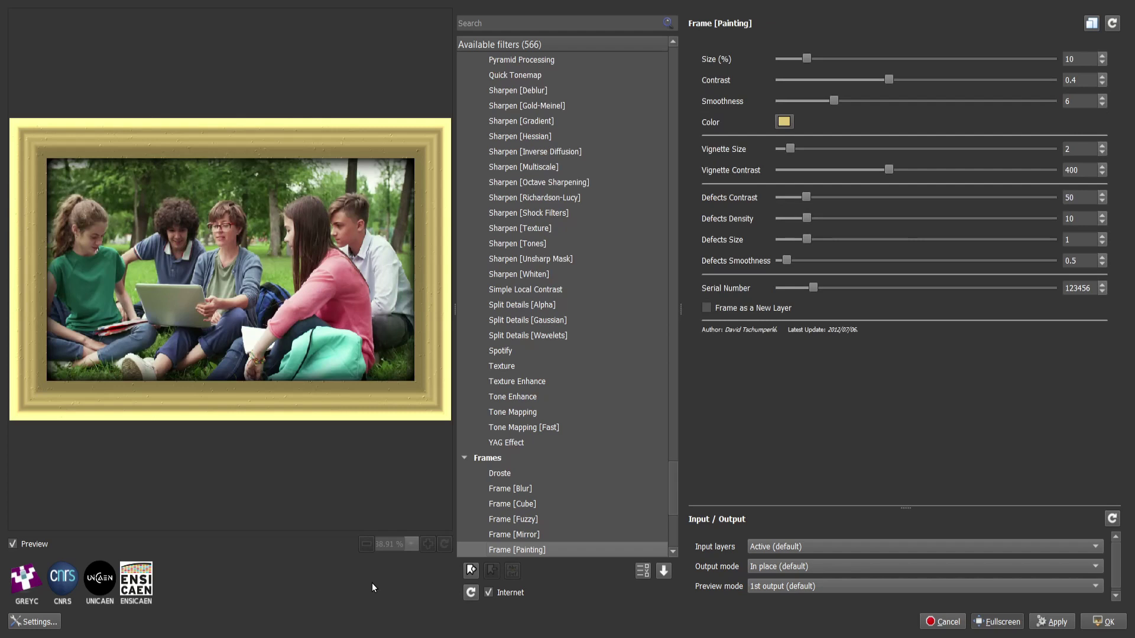
key(Down)
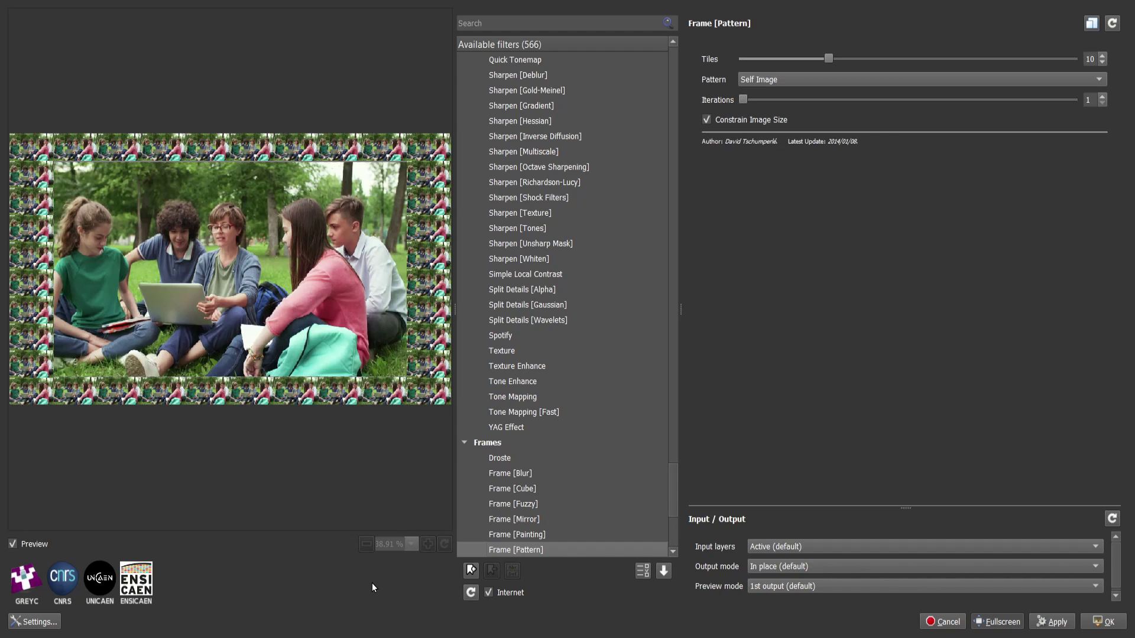
click(790, 77)
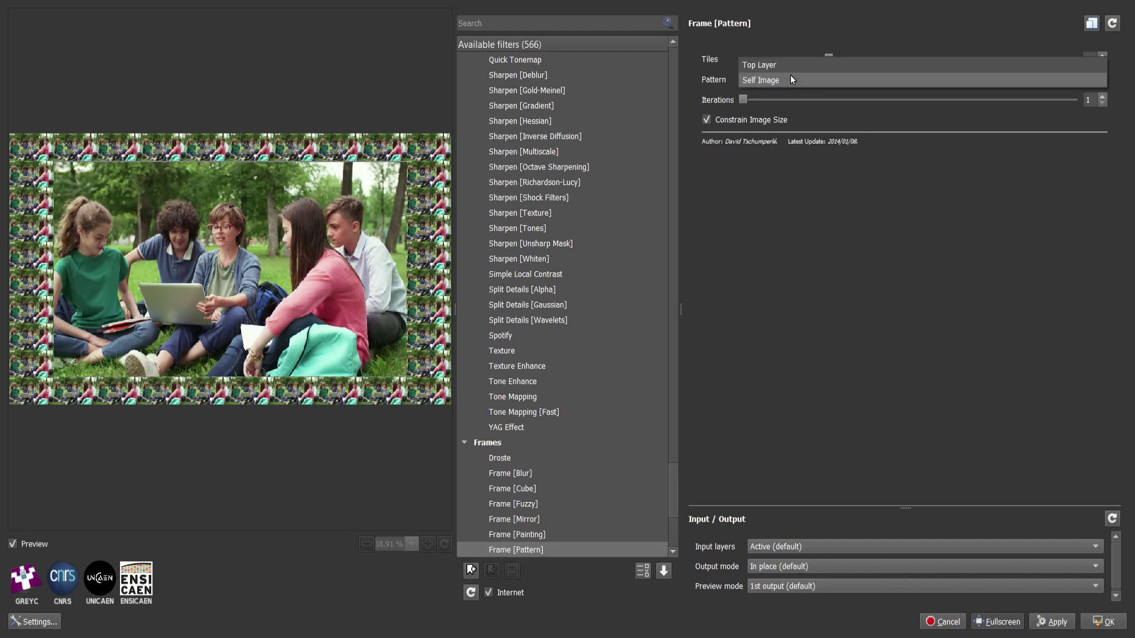
click(781, 65)
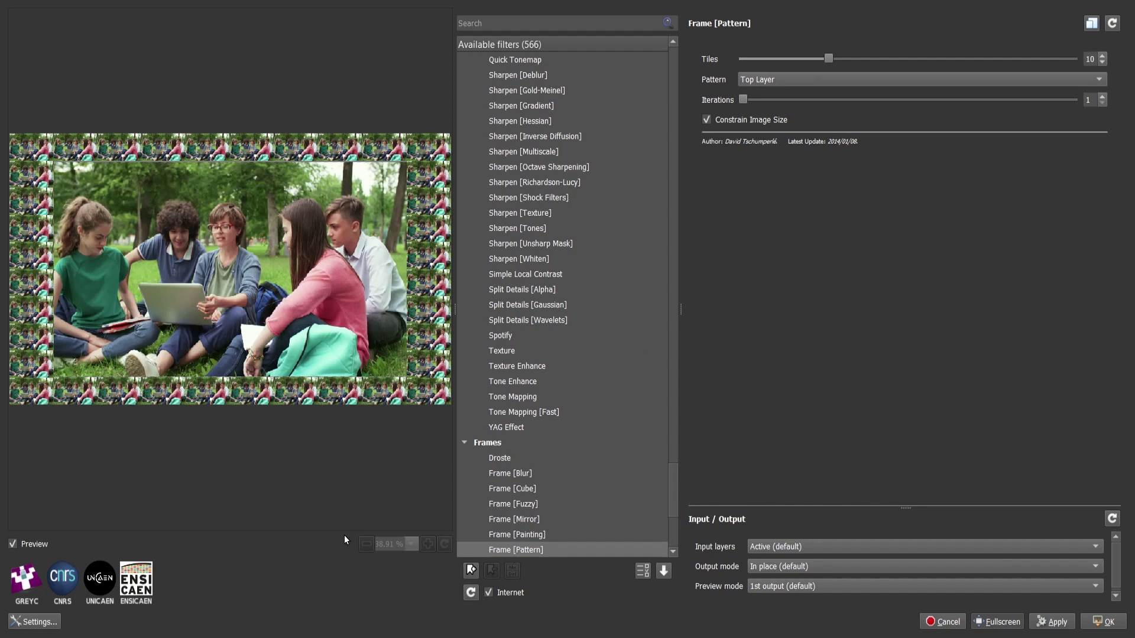
Preview Frame [Regular], Frame [Round], Frame [Smooth] and Old Photograph.
key(Down)
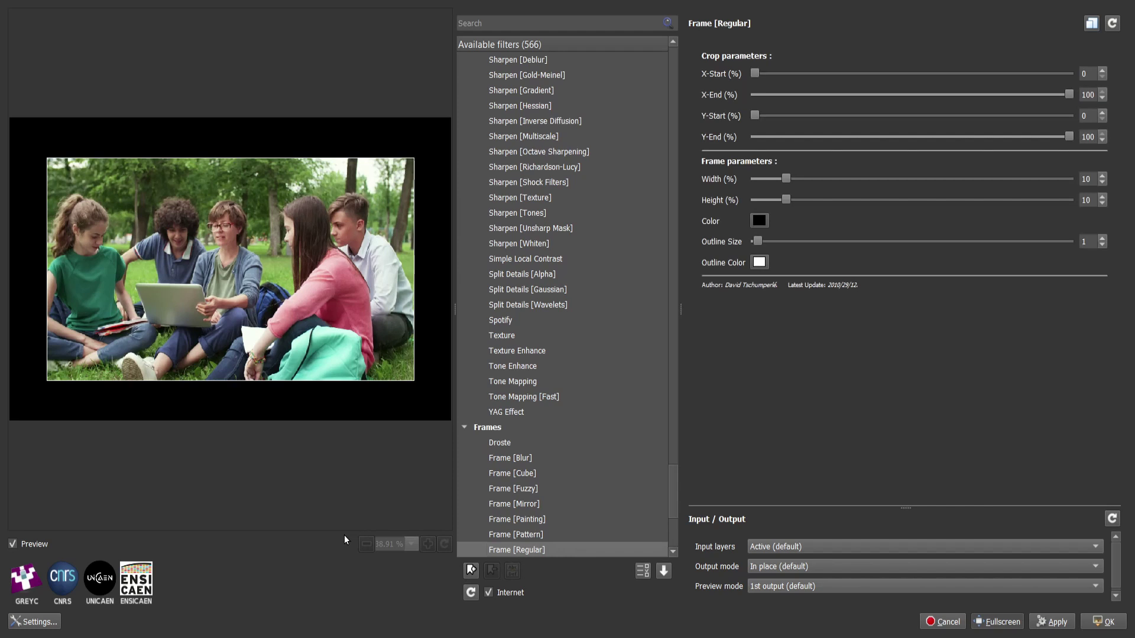
key(Down)
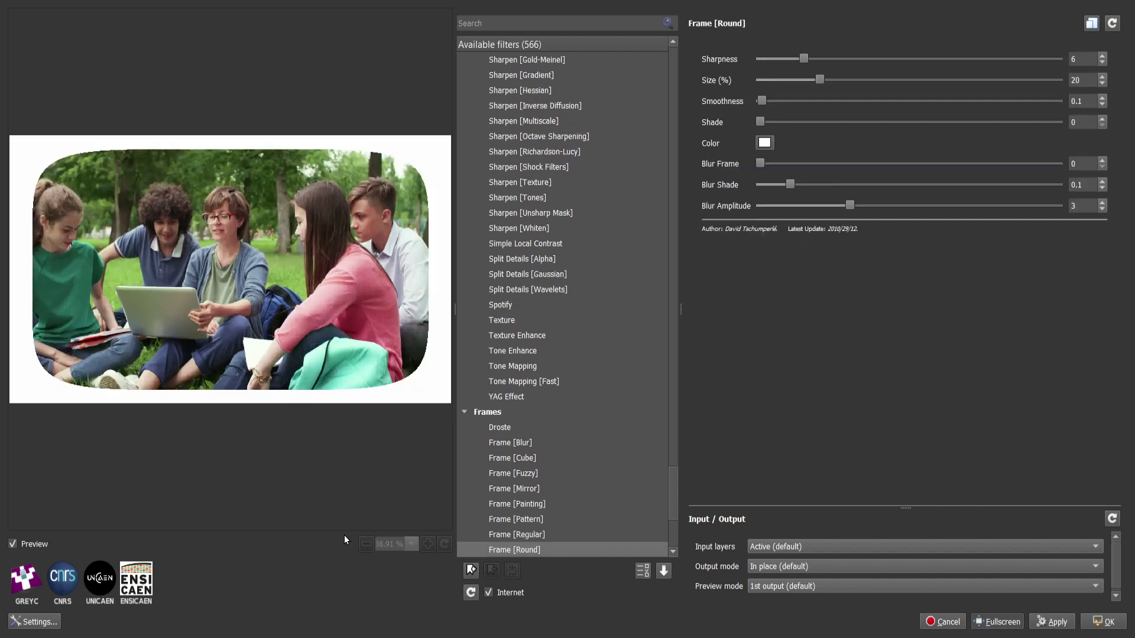
key(Down)
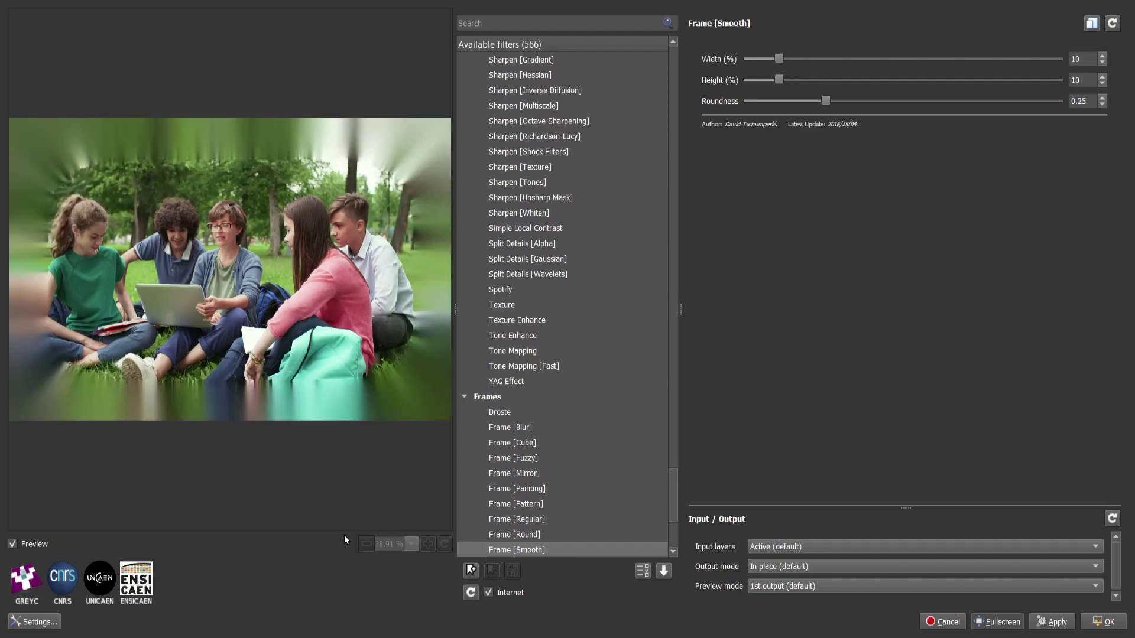
key(Down)
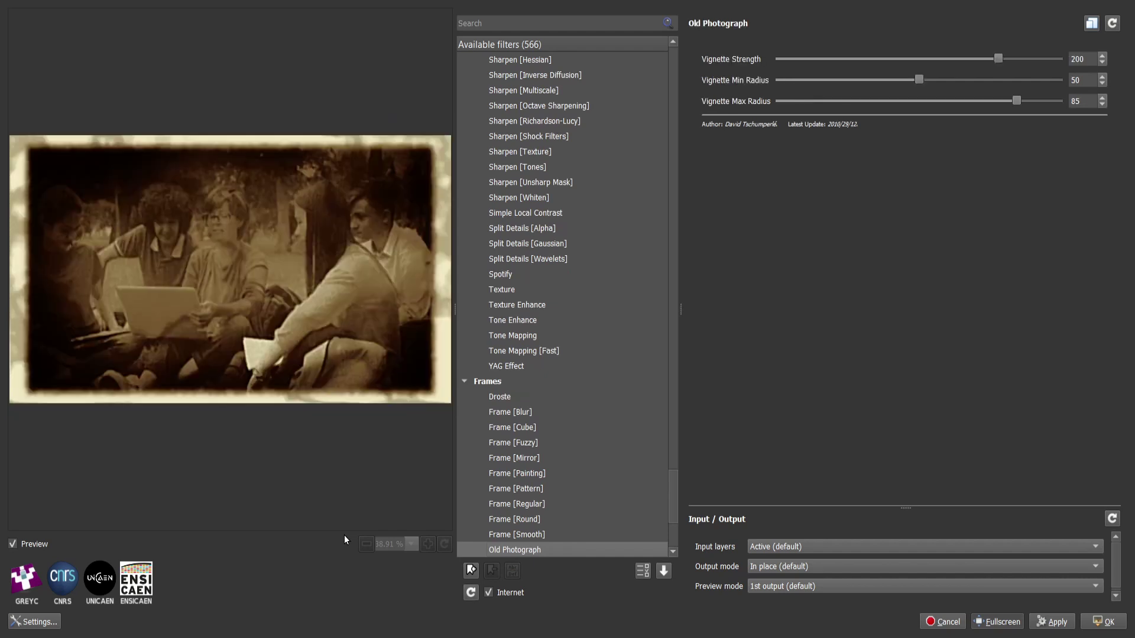
Preview Polaroid with its shadow offset further down and to the right.
key(Down)
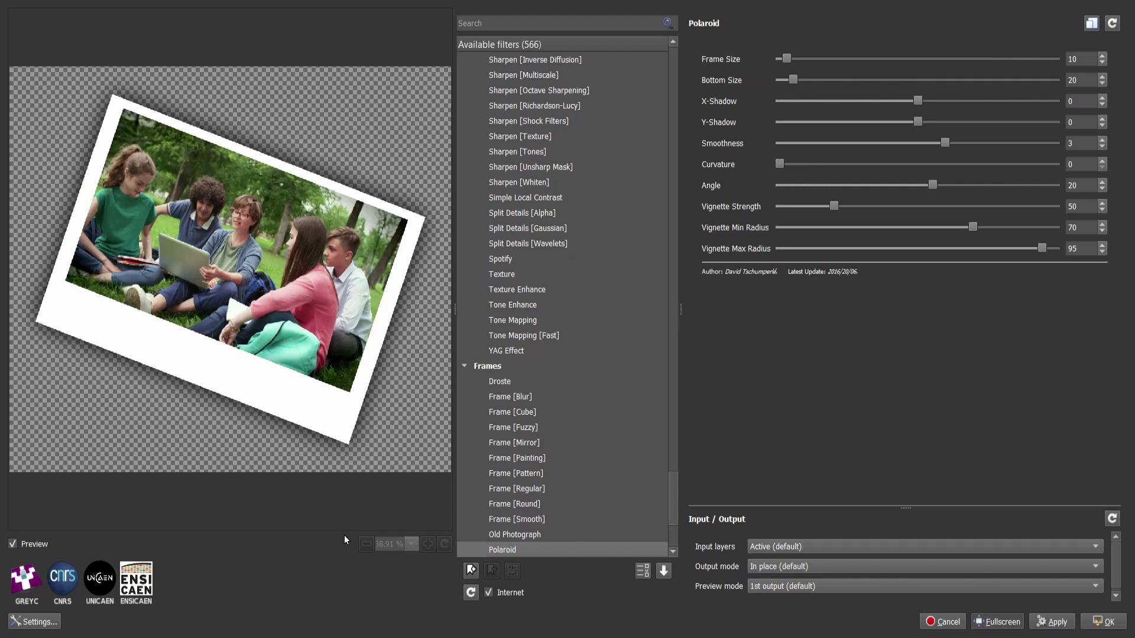
drag(920, 122, 997, 122)
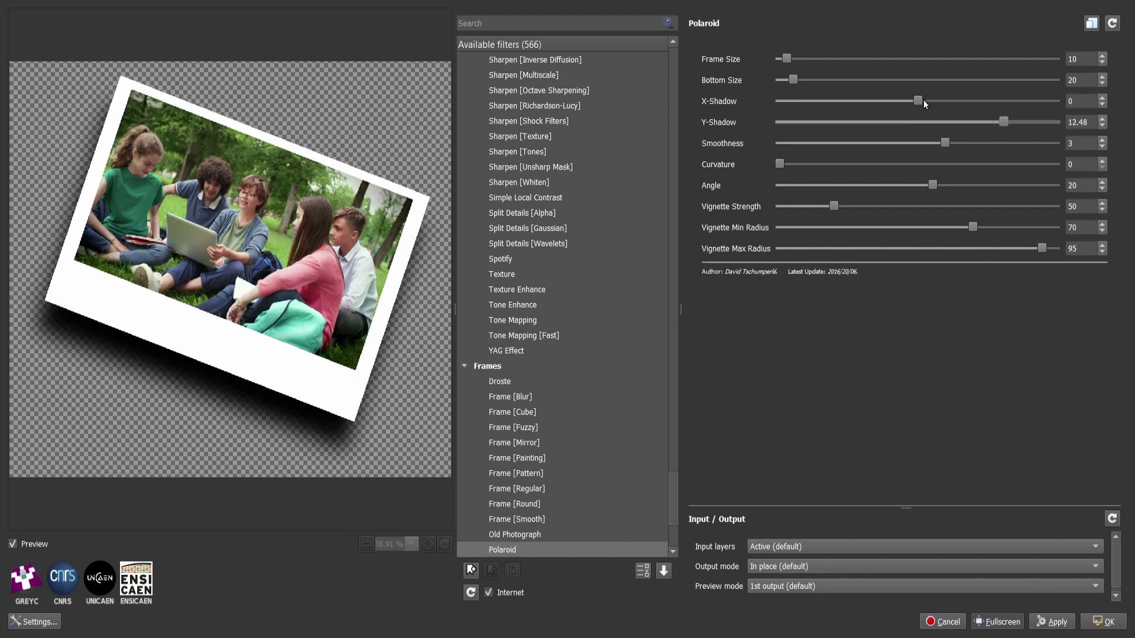
drag(913, 104, 978, 109)
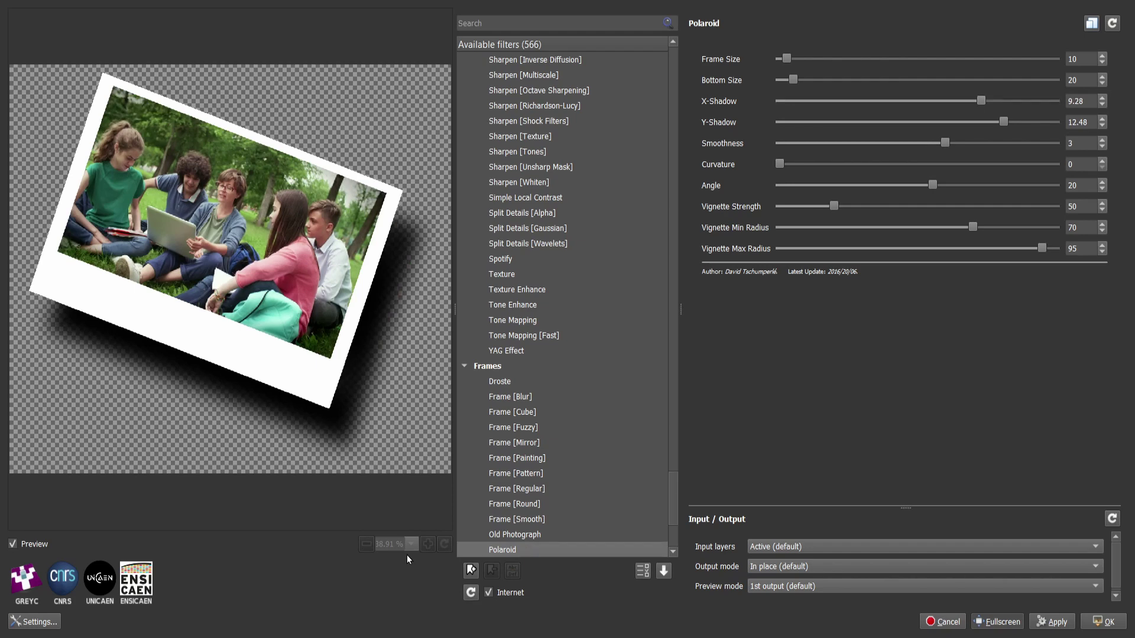
Preview Tunnel, then Vignette with Max Radius lowered to 61.4, reaching Frequencies.
key(Down)
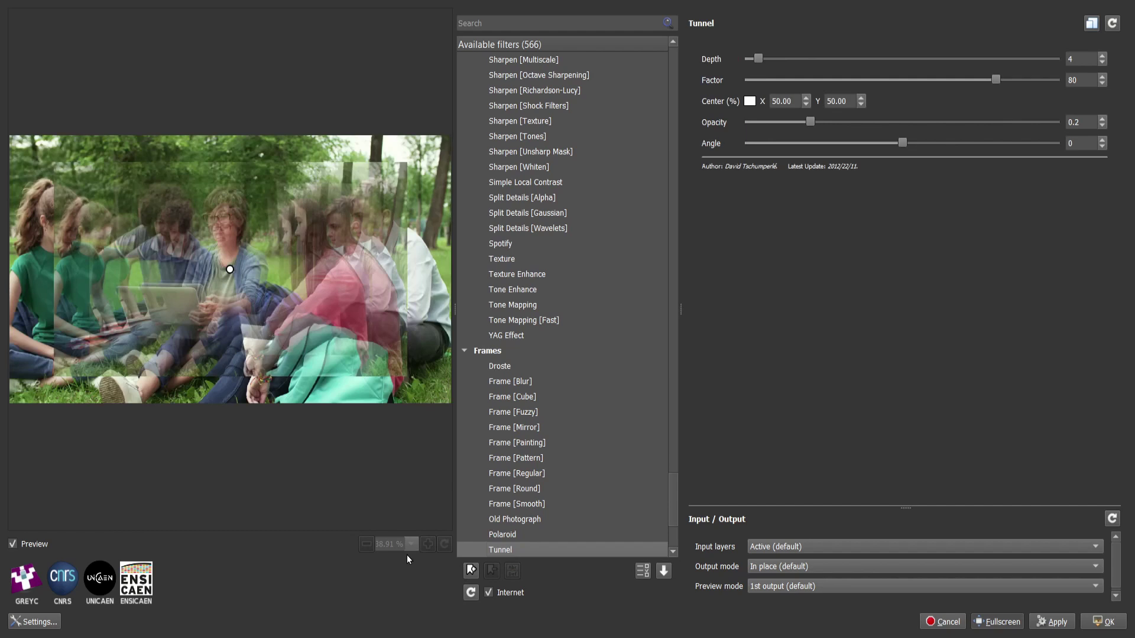
key(Down)
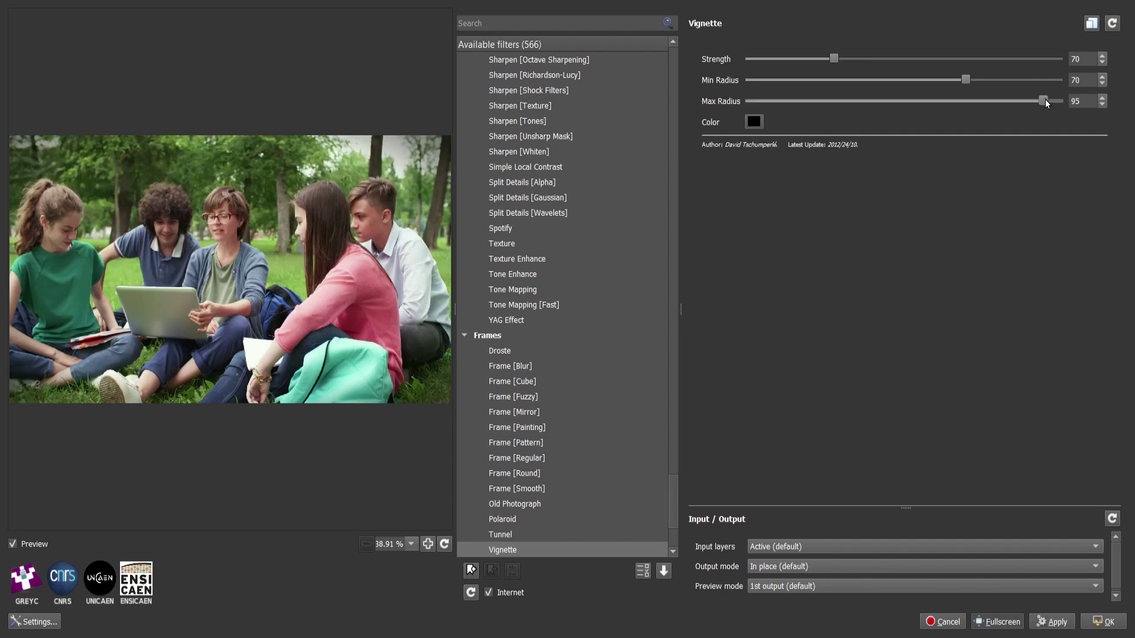
drag(1045, 100, 940, 105)
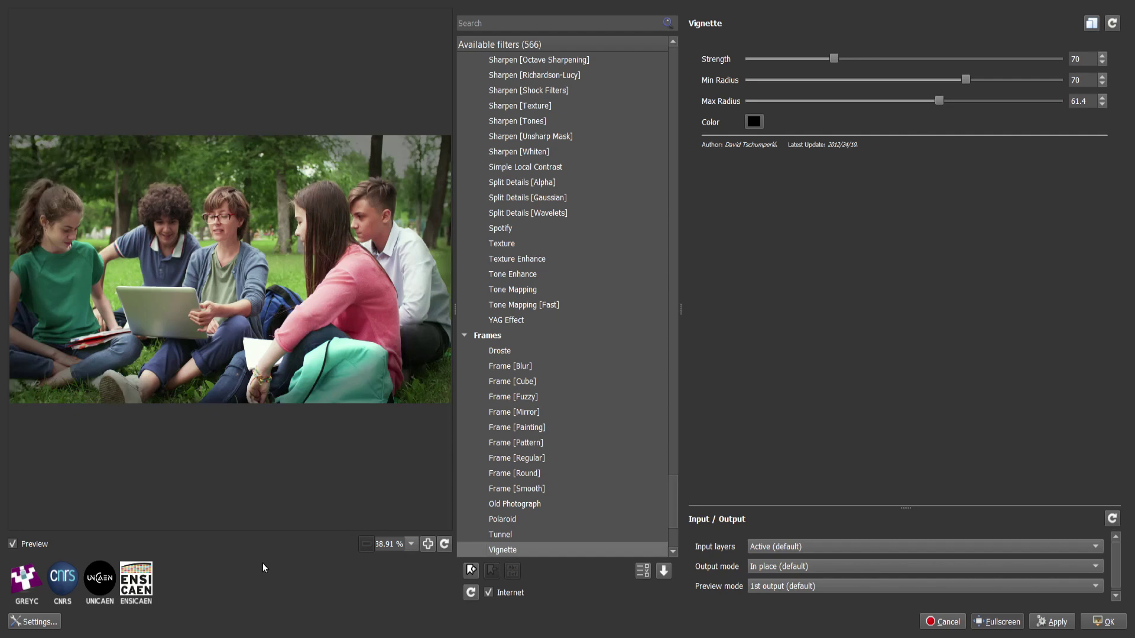
key(Down)
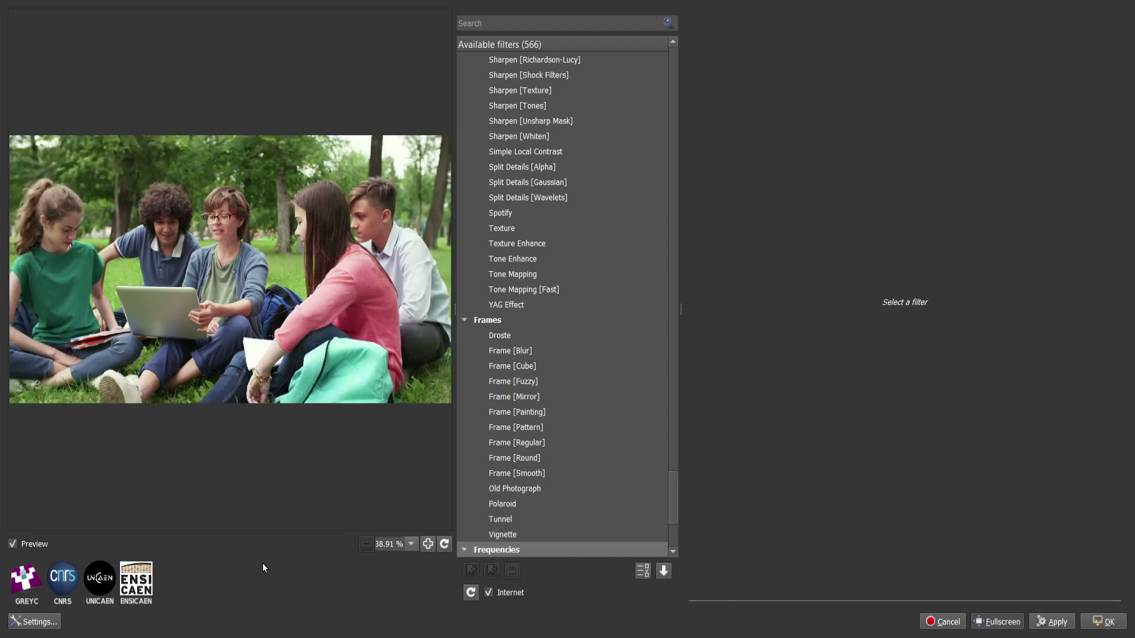
Expand Frequencies and preview Bandpass, Fourier Analysis, Fourier Transform and Fourier Watermark, reaching Layers.
key(Right)
key(Down)
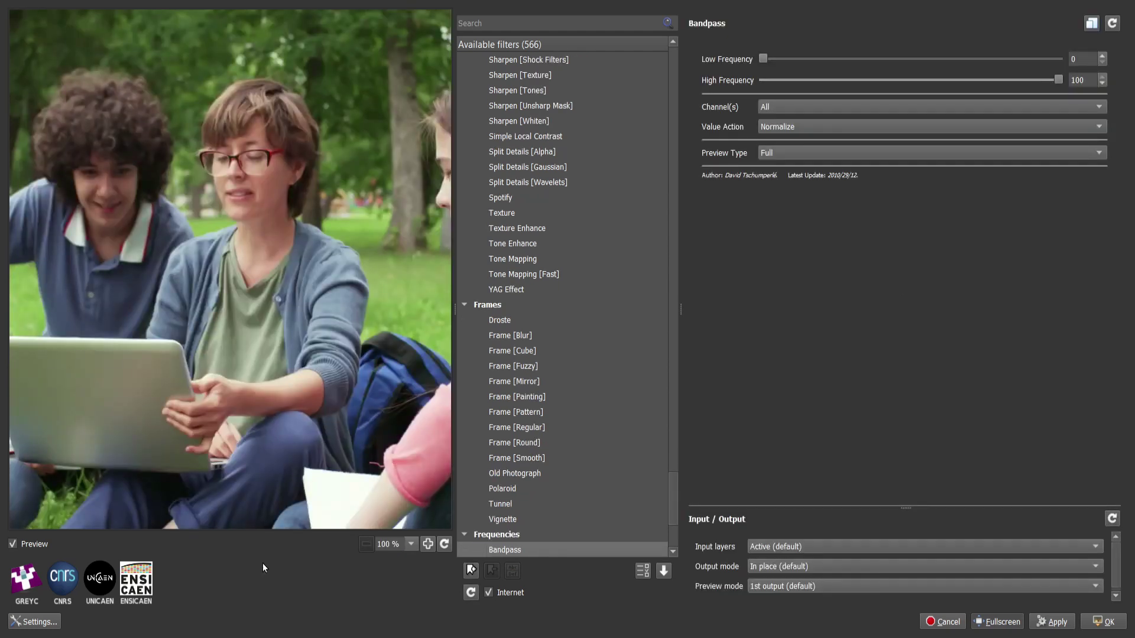
key(Down)
key(Down)
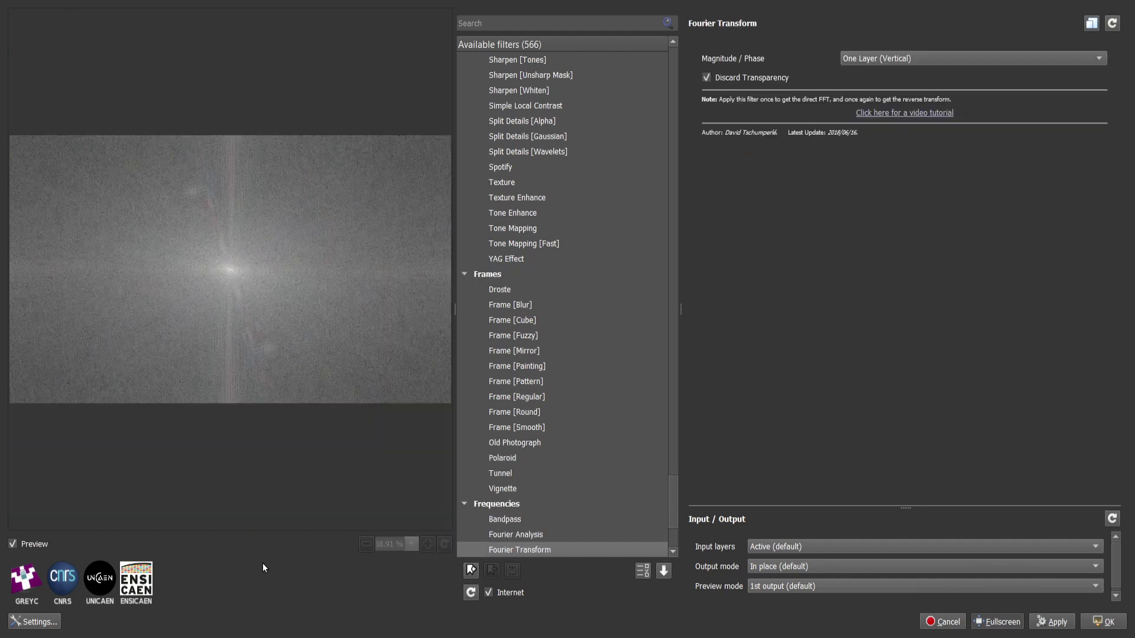
key(Down)
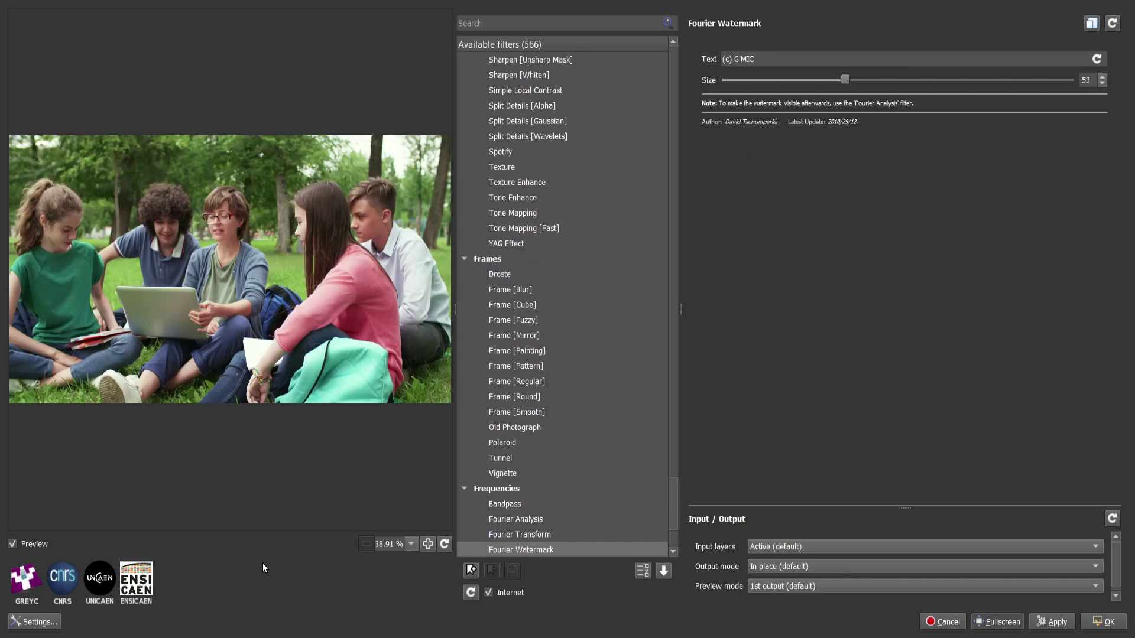
key(Down)
Expand Layers and preview Align Layers, the Blend variants and Colors to Layers.
key(Right)
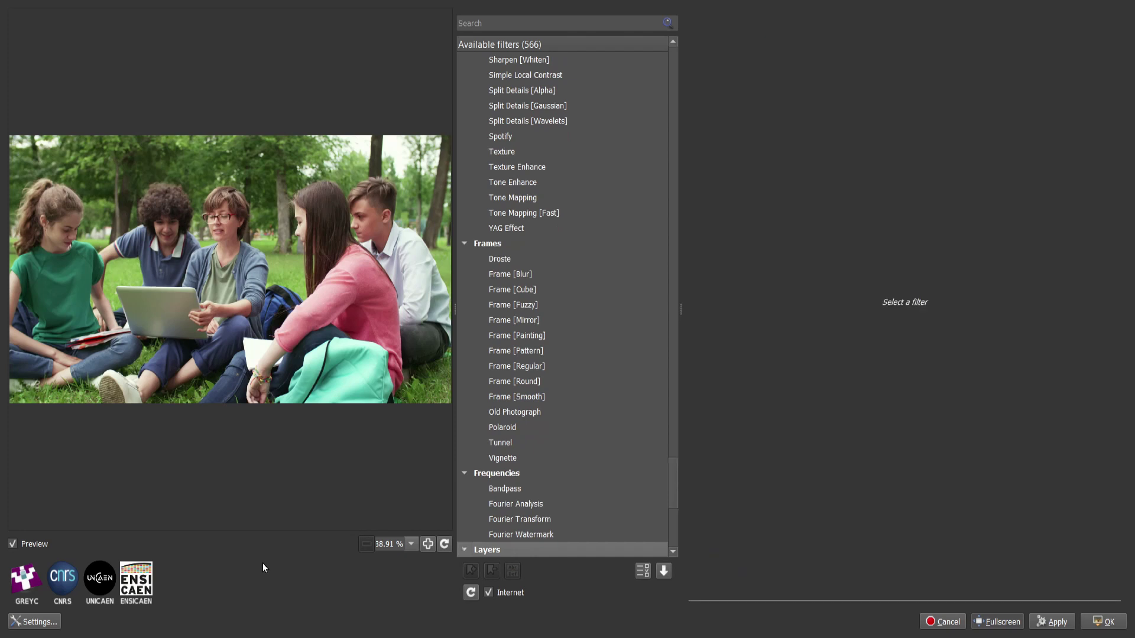
key(Down)
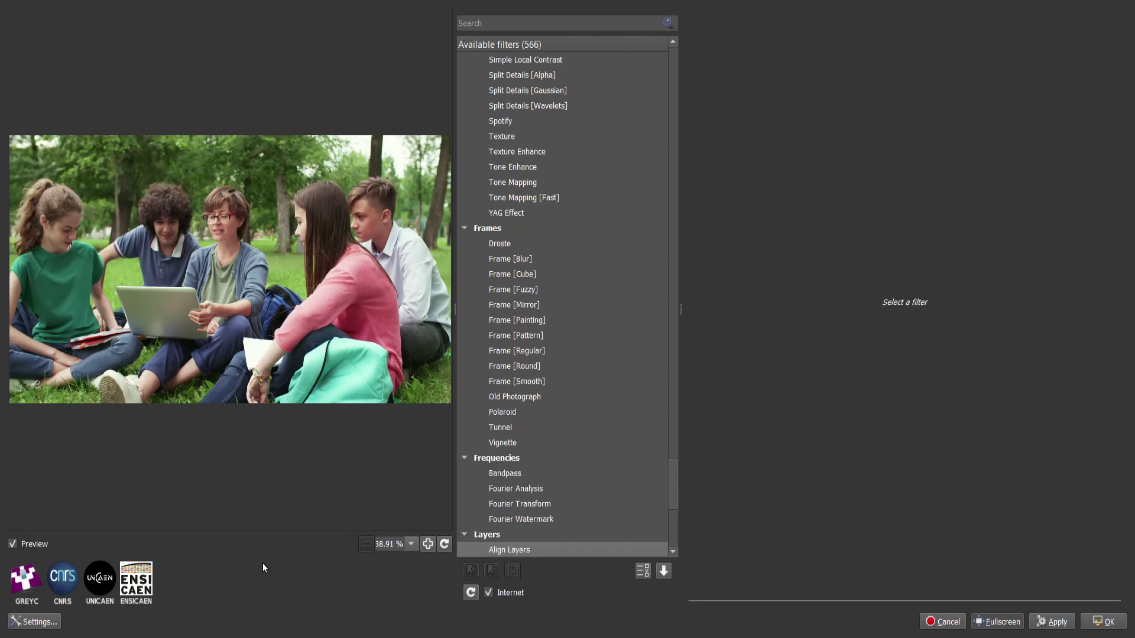
key(Down)
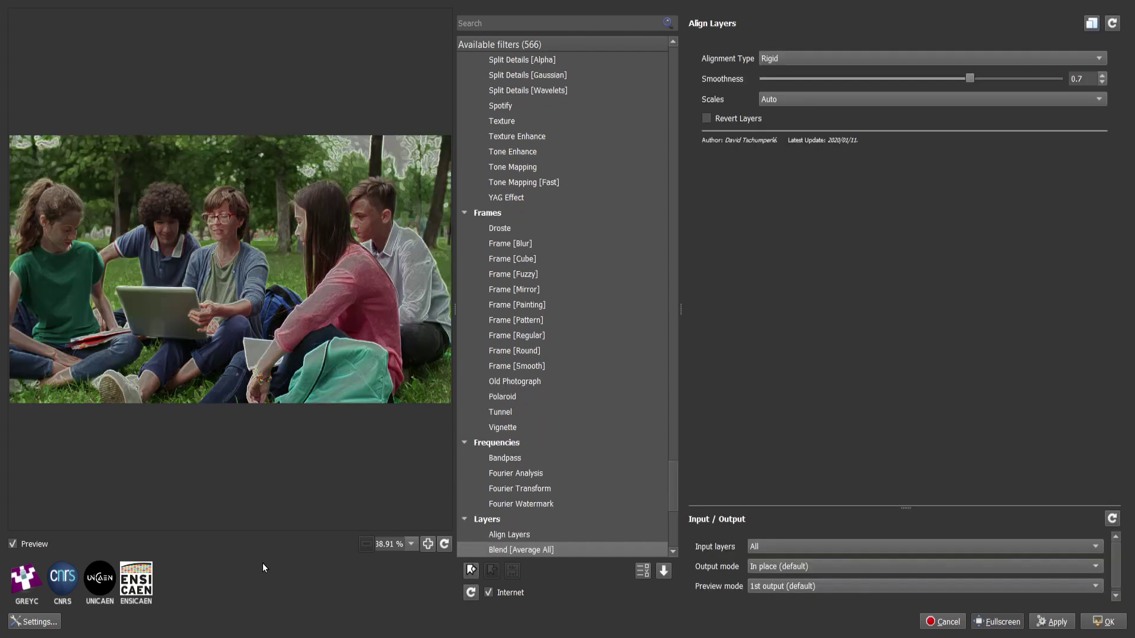
key(Down)
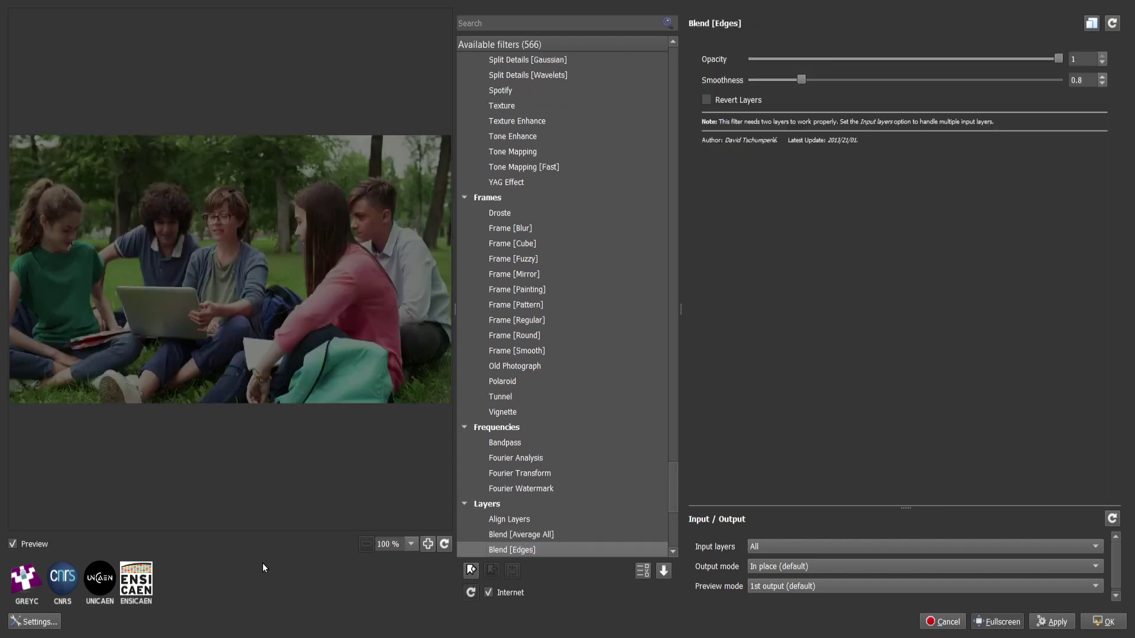
key(Down)
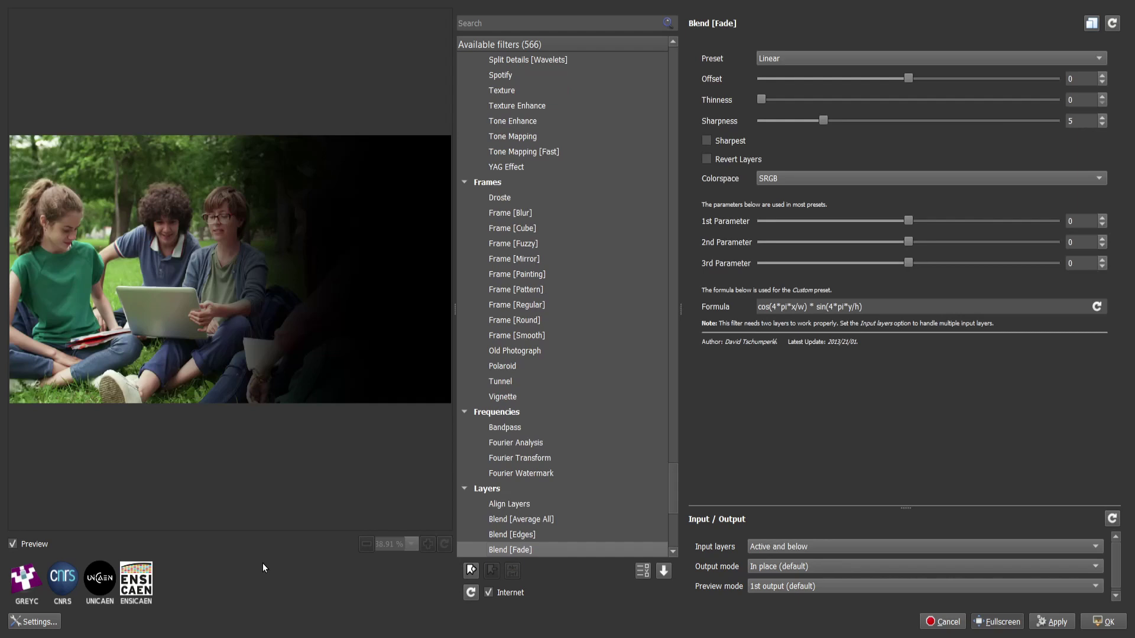
key(Down)
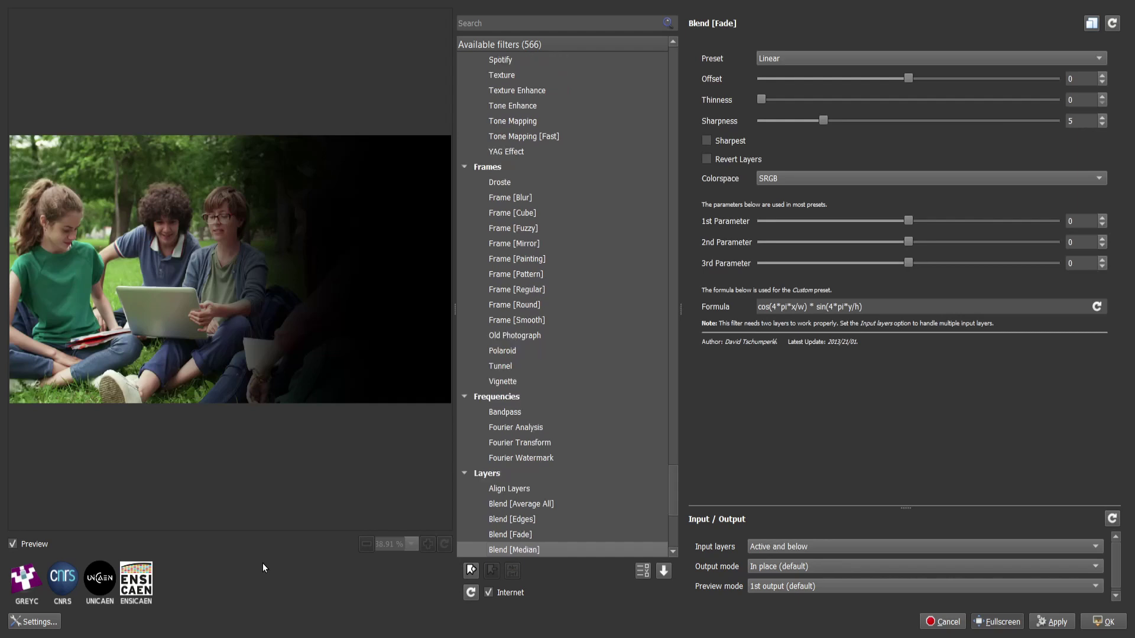
key(Down)
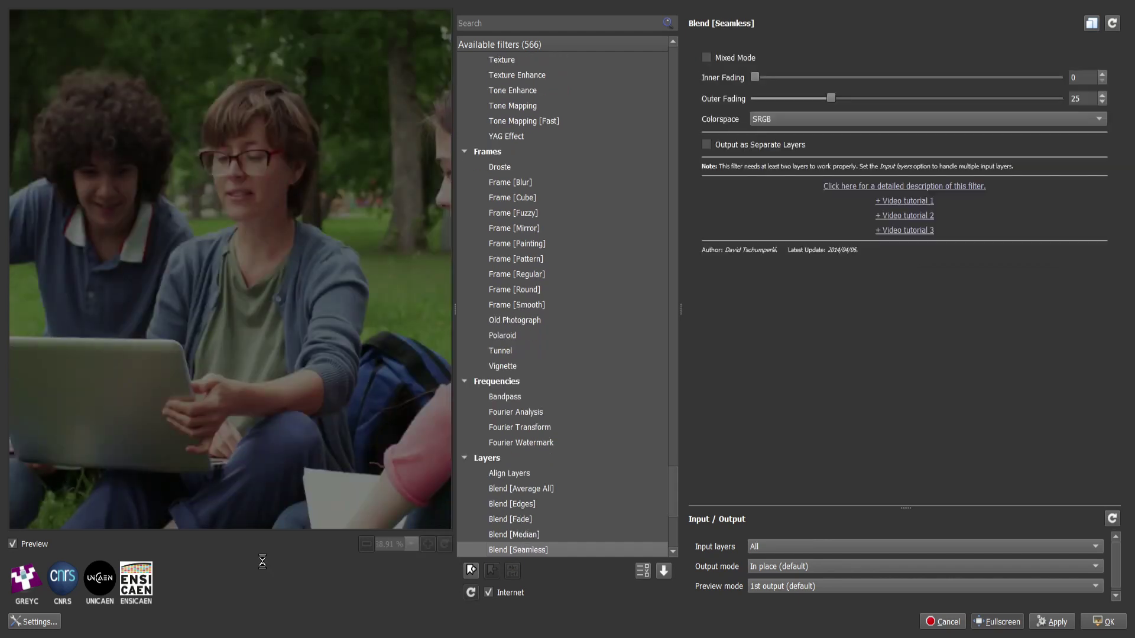
key(Down)
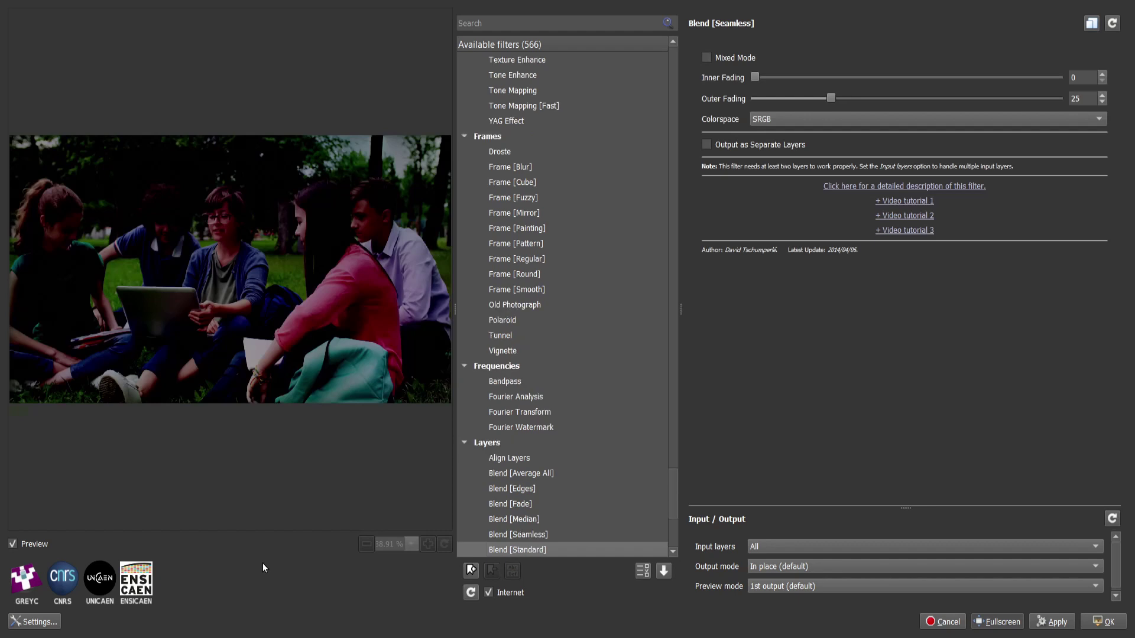
key(Down)
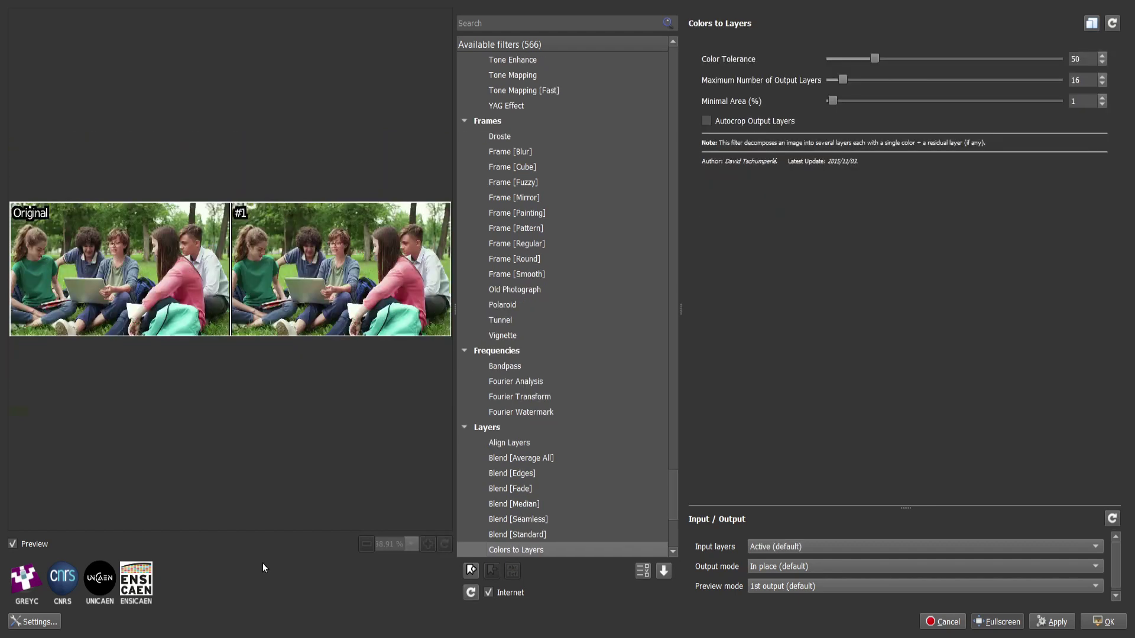
Preview Fade Layers through Tones to Layers, then step into Lights & Shadows at Burn.
key(Down)
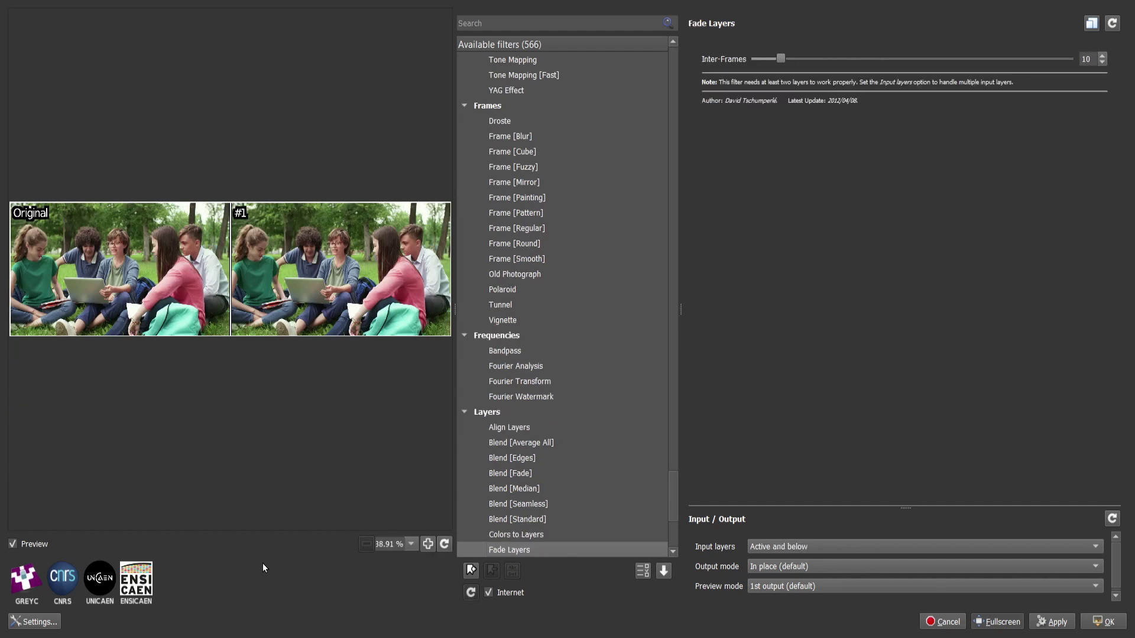
key(Down)
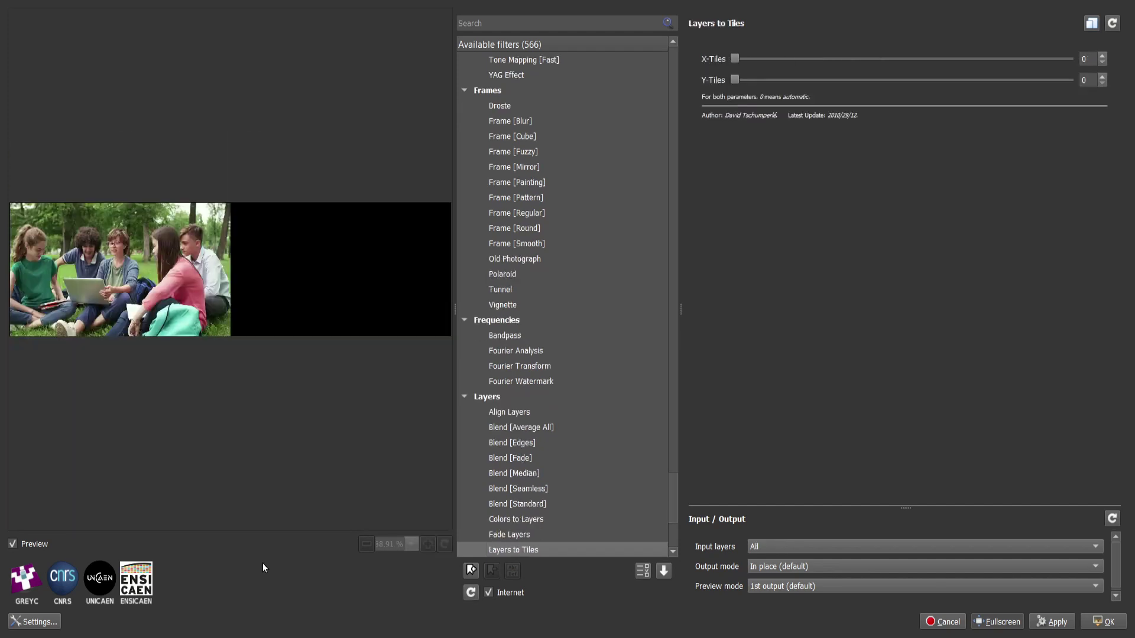
key(Down)
key(Down)
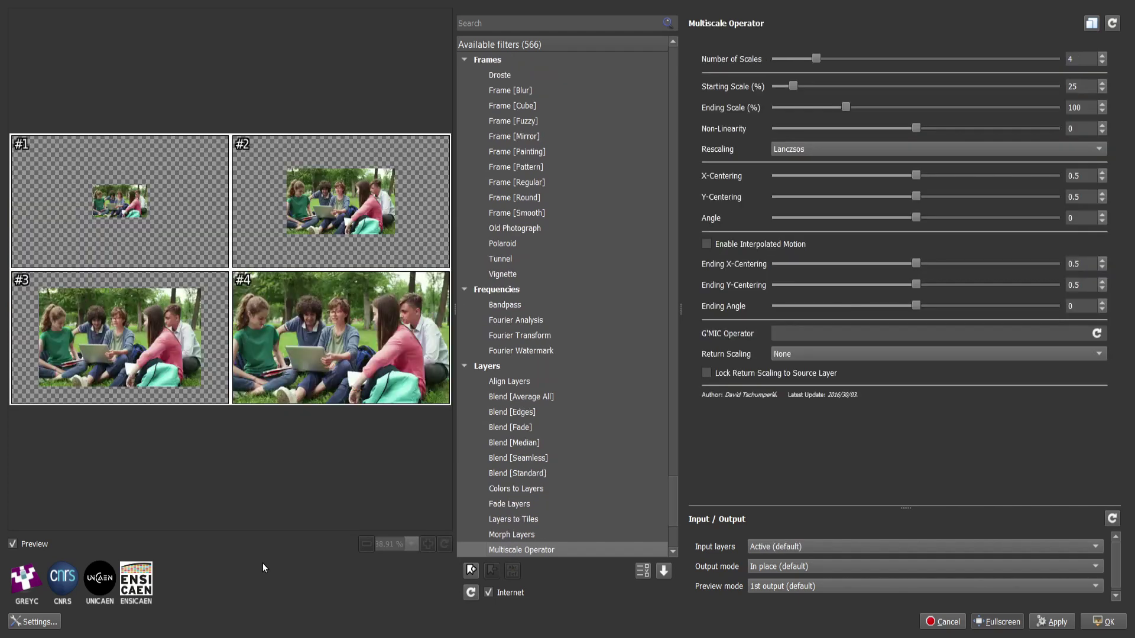
key(Down)
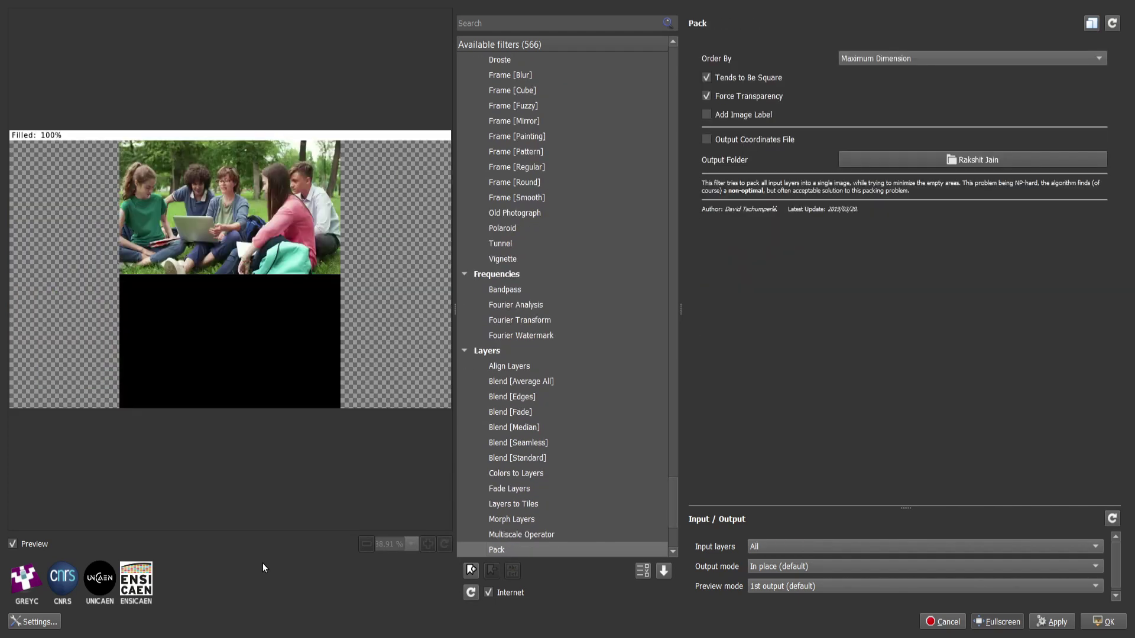
key(Down)
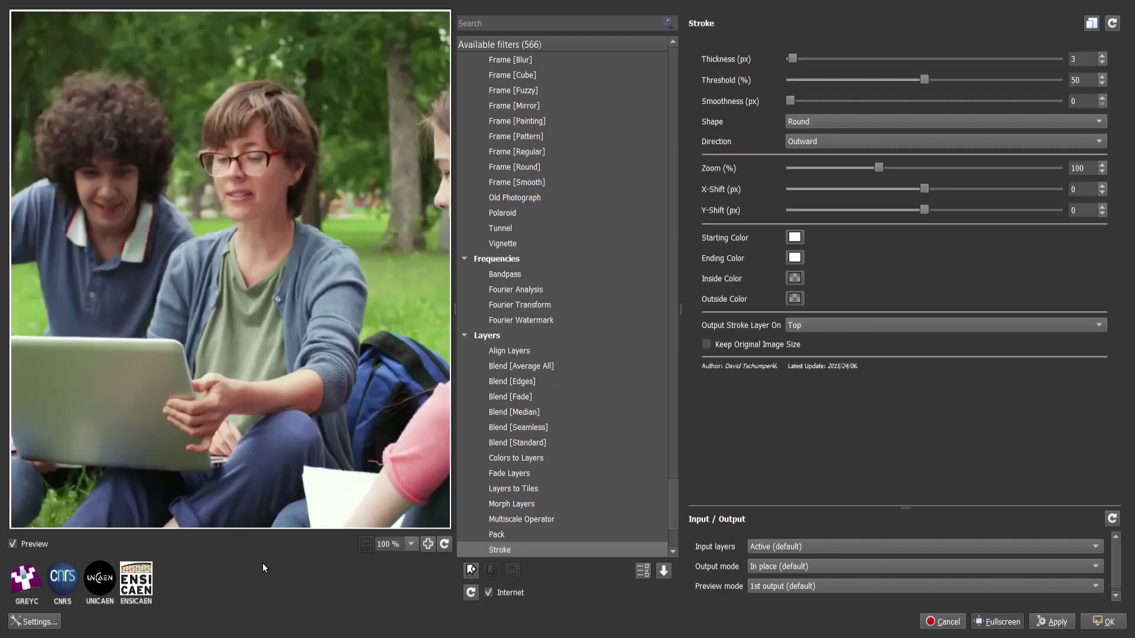
key(Down)
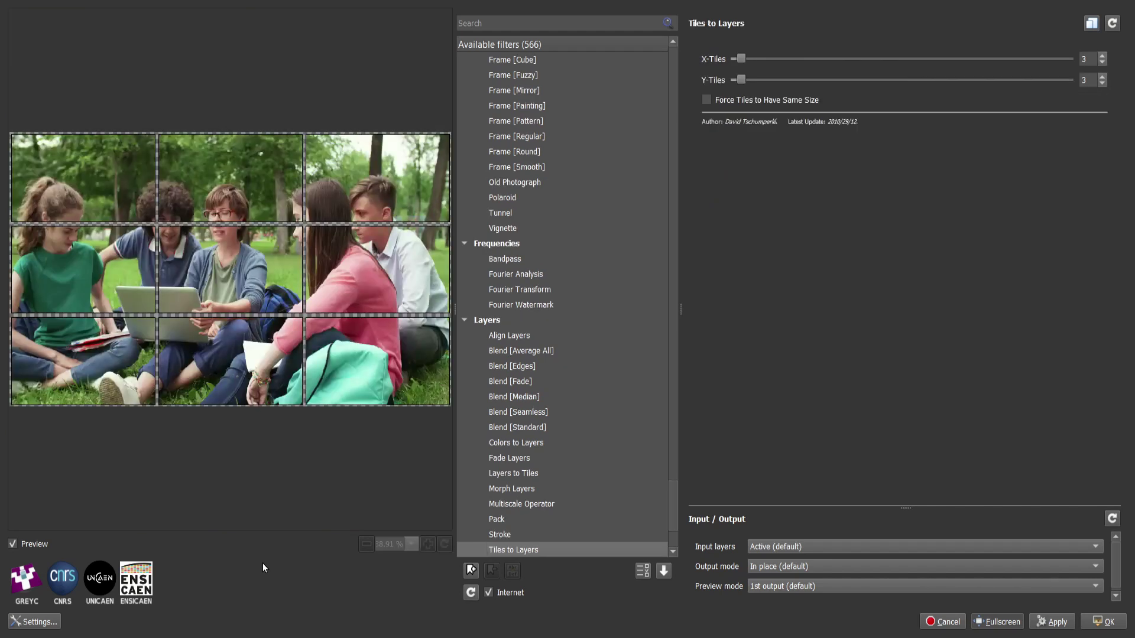
key(Down)
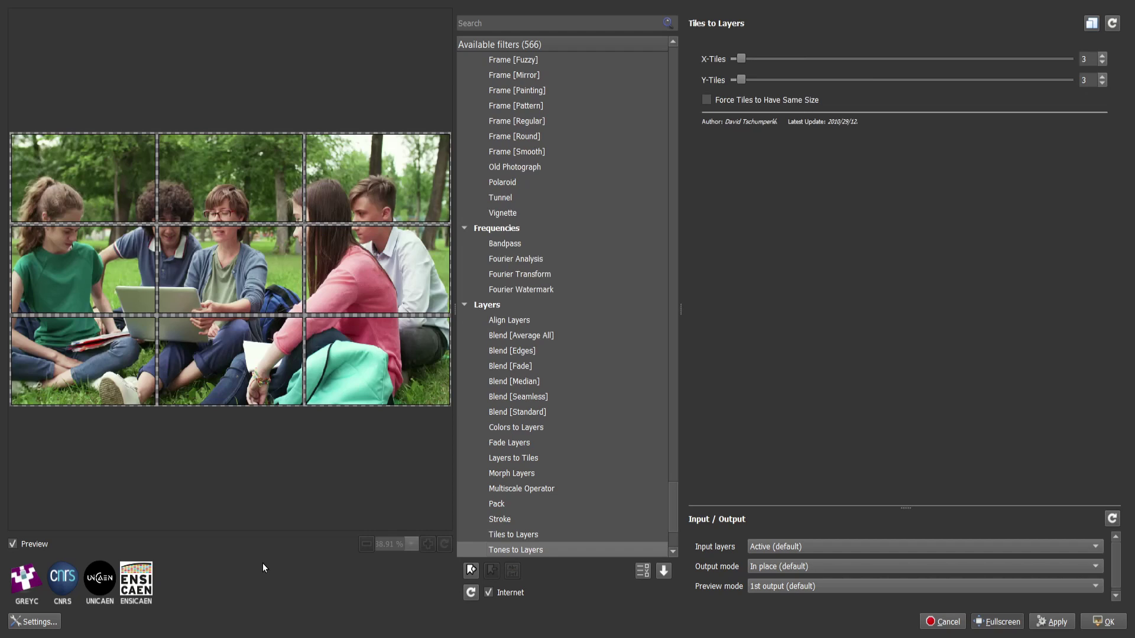
key(Down)
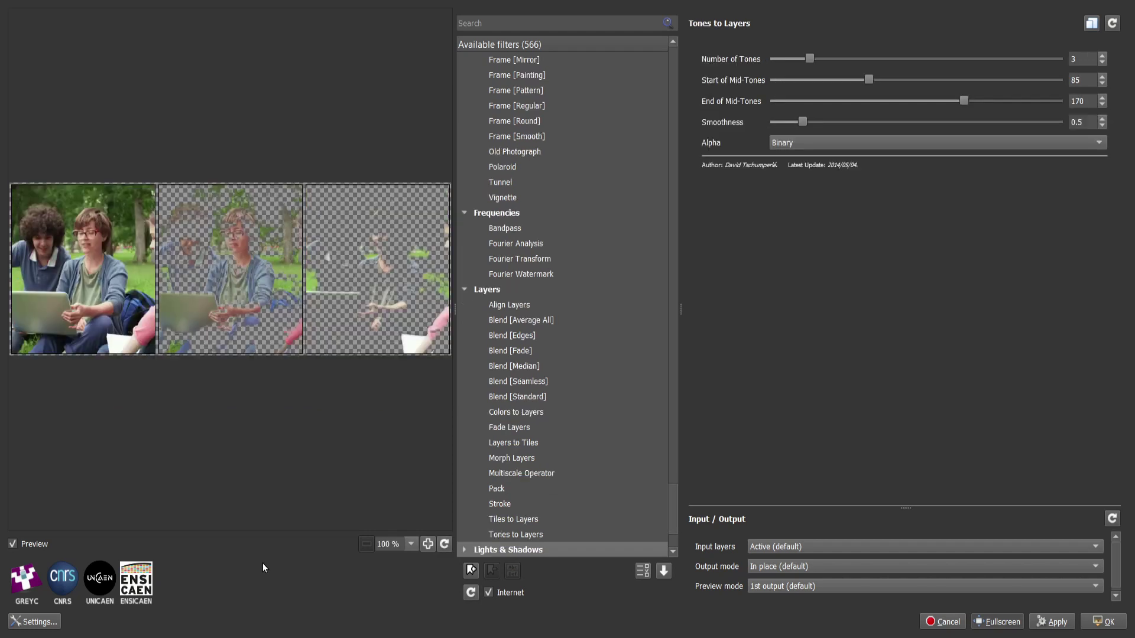
key(Down)
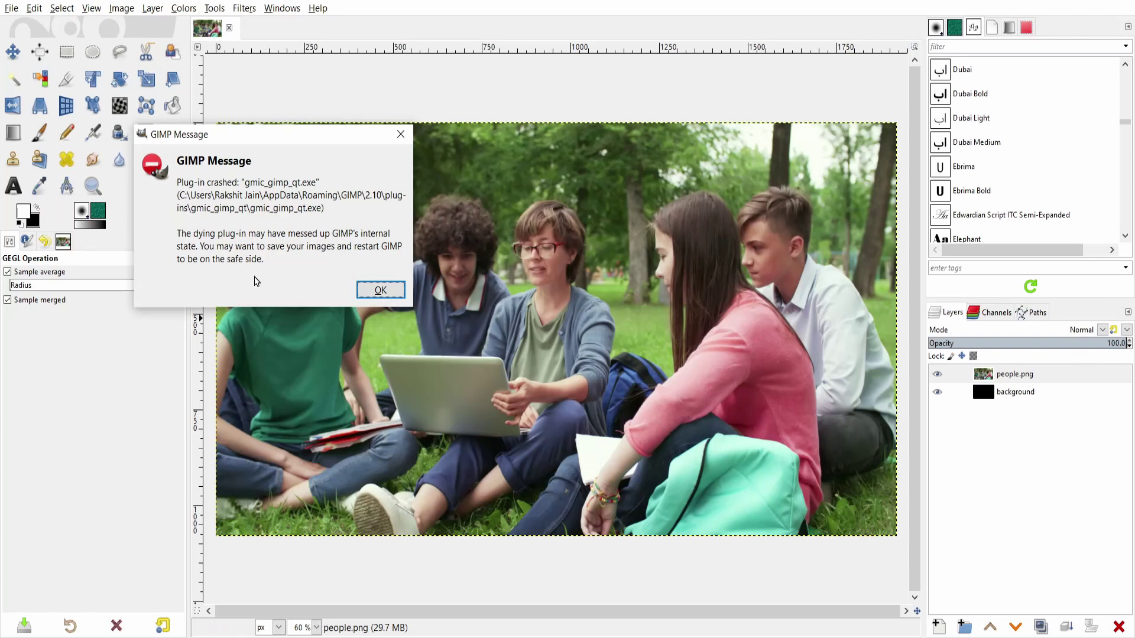
Dismiss GIMP's plug-in crash message and relaunch G'MIC-Qt from the Filters menu.
click(376, 290)
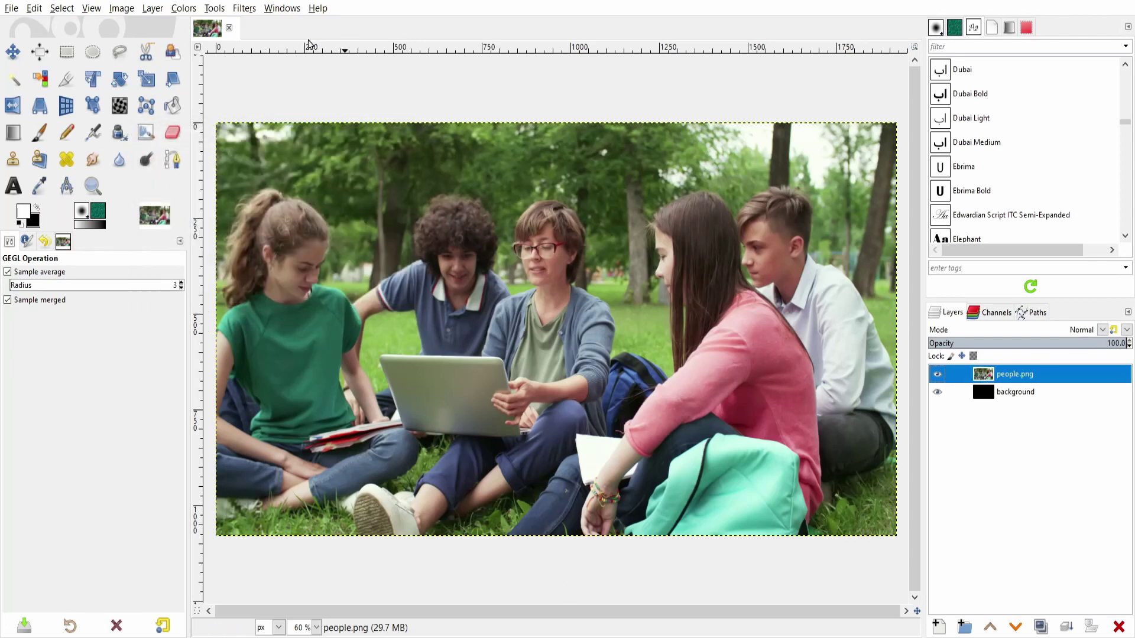
click(245, 7)
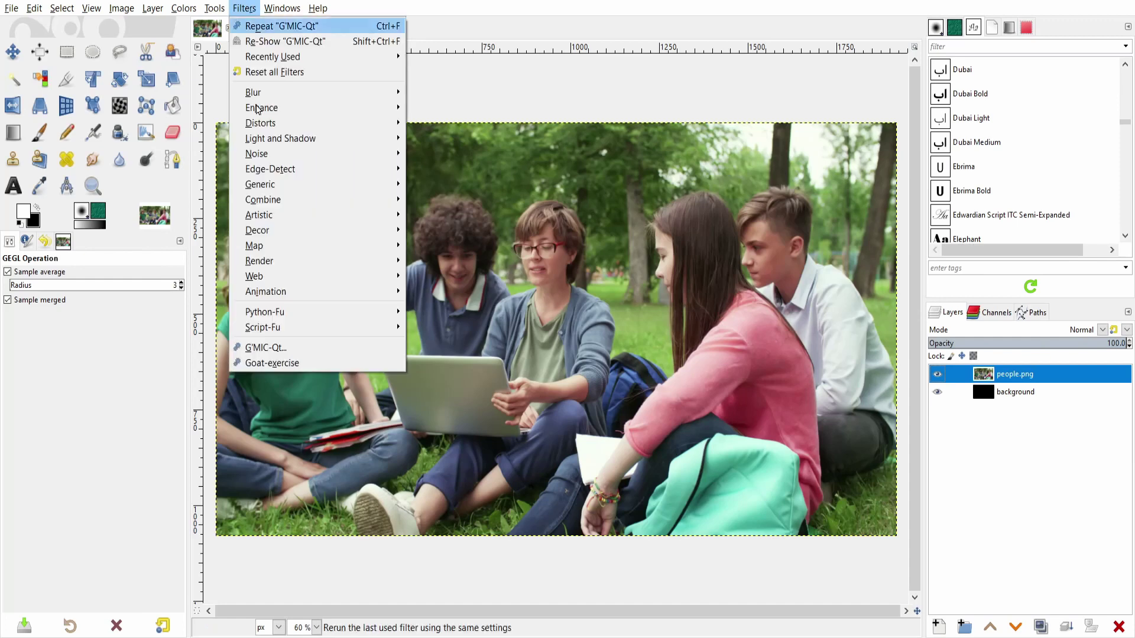
click(275, 344)
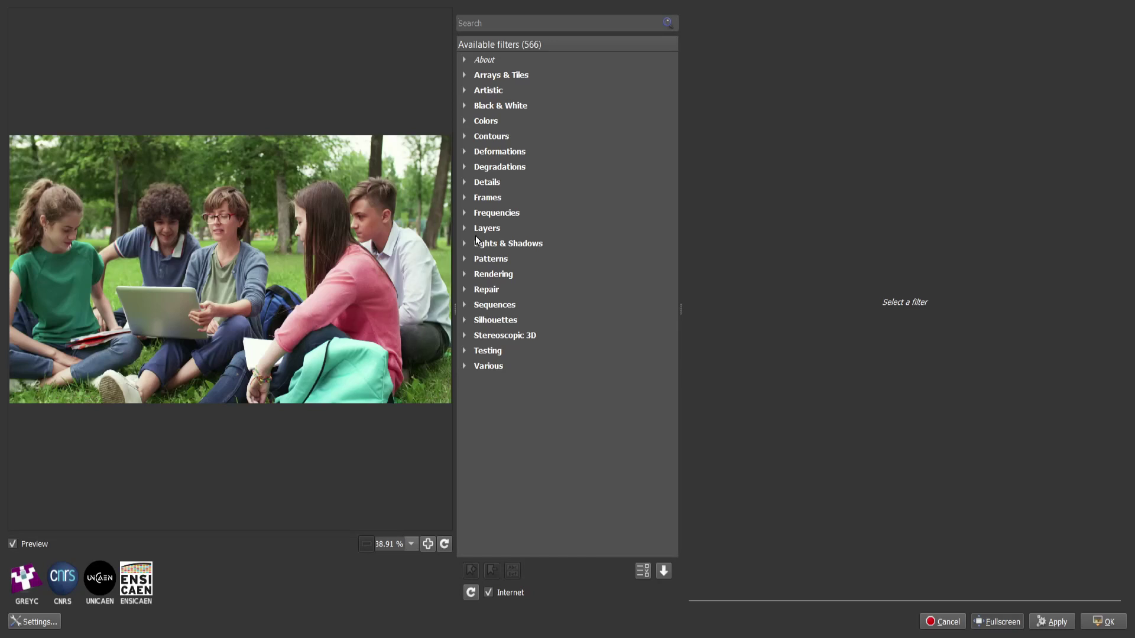
Expand Lights & Shadows and preview Contrast Swiss Mask, Dodge and Burn, Drop Shadow, Drop Shadow 3D.
click(464, 245)
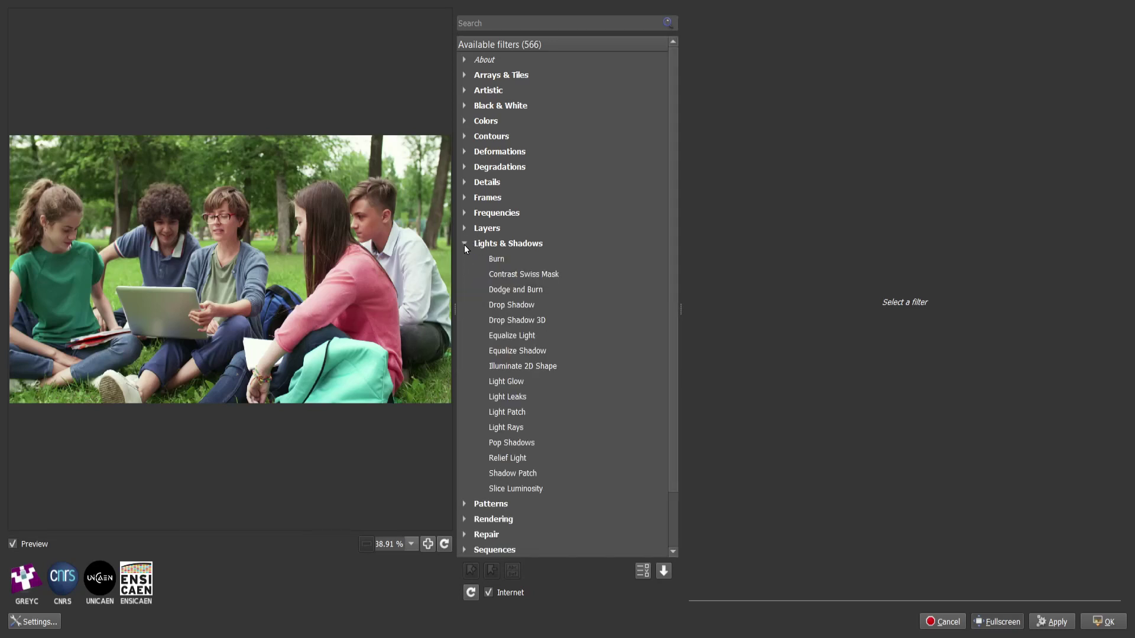
click(510, 278)
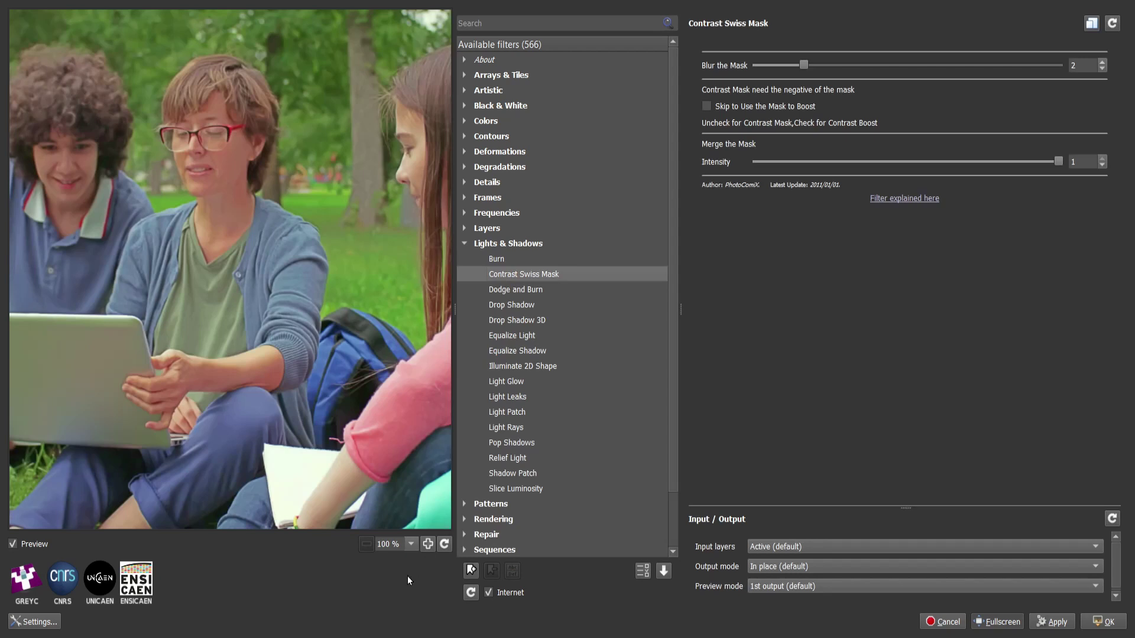
key(Down)
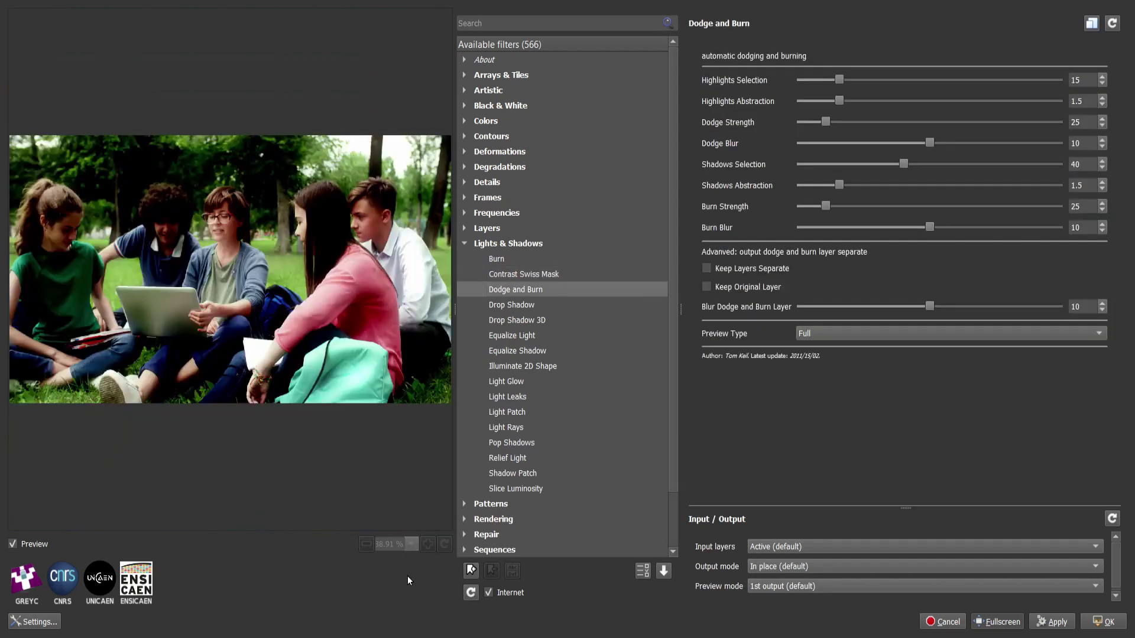
key(Down)
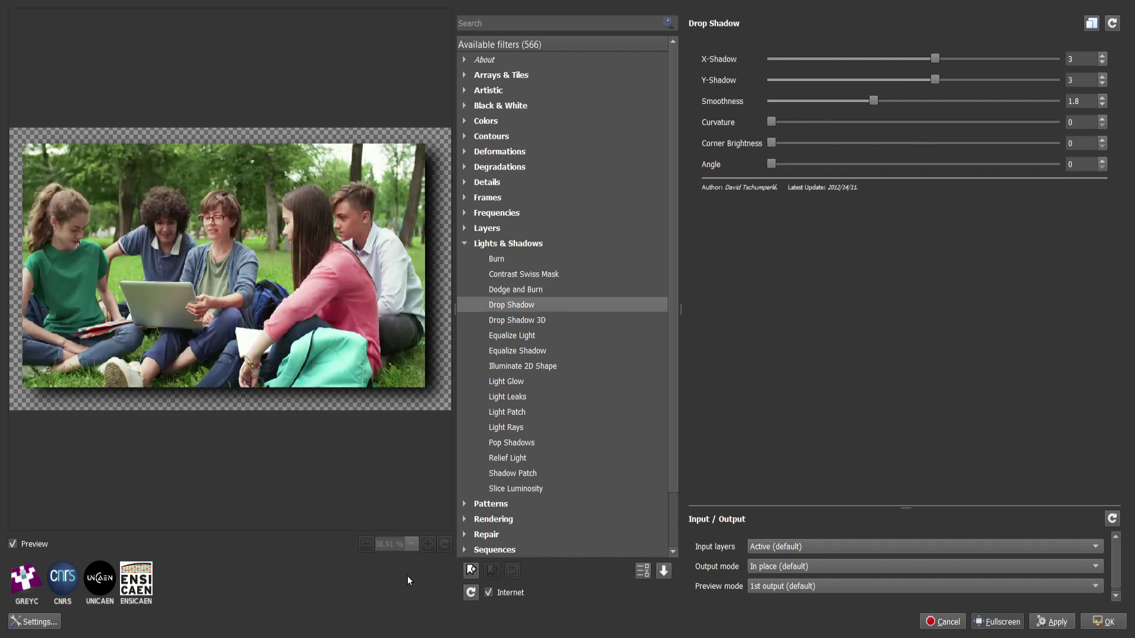
key(Down)
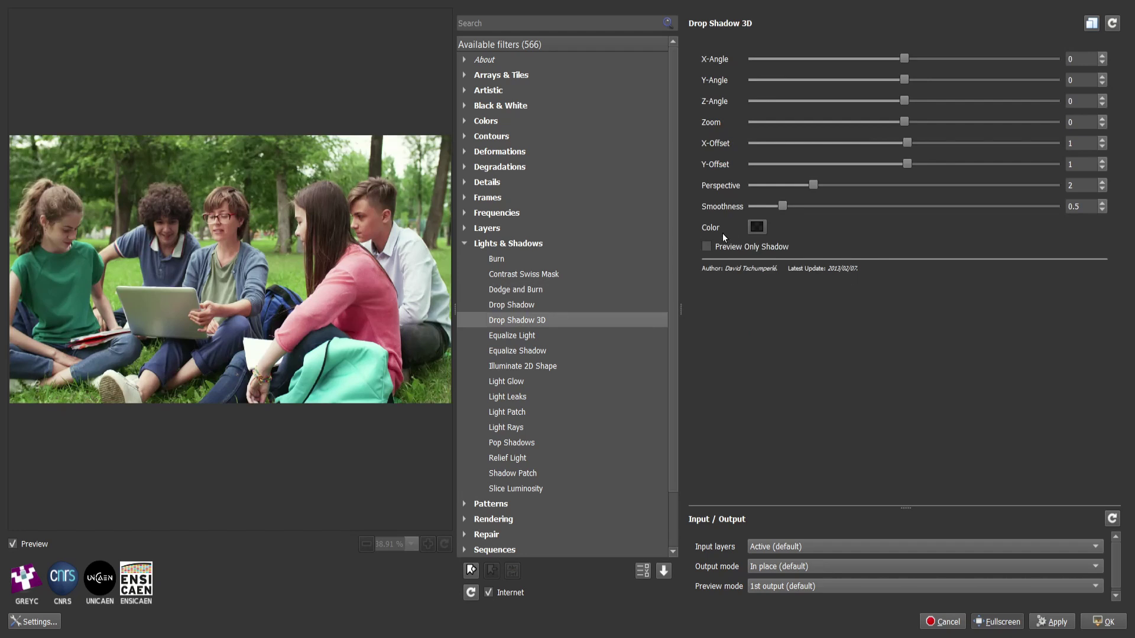
Toggle Drop Shadow 3D's Preview Only Shadow on and off, then preview Equalize Light.
click(707, 247)
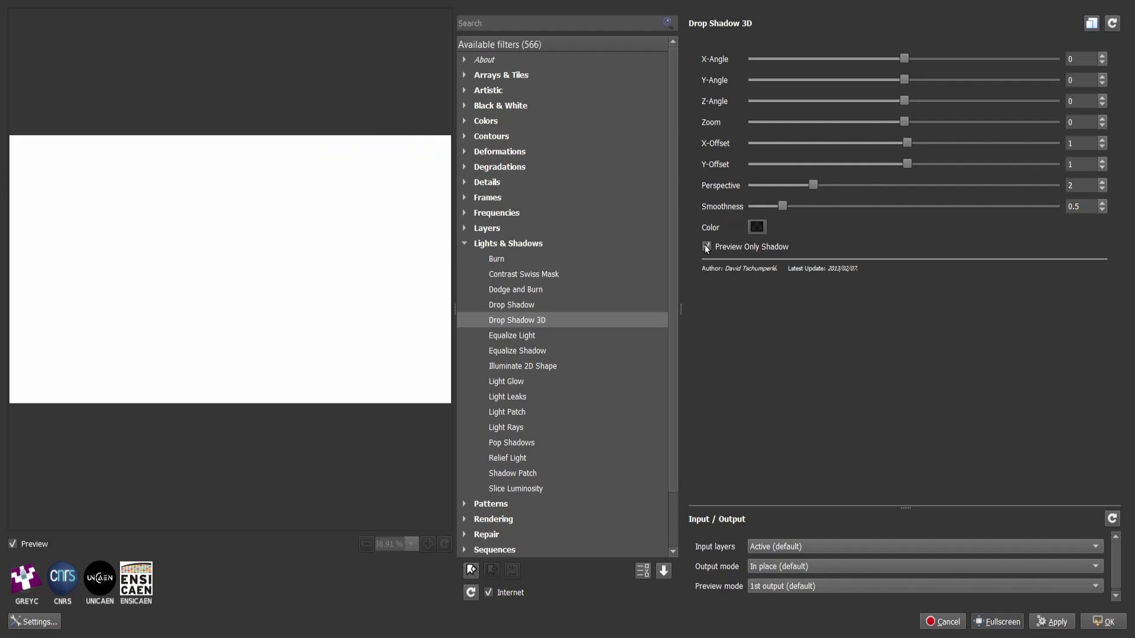
click(707, 246)
key(ctrl+f)
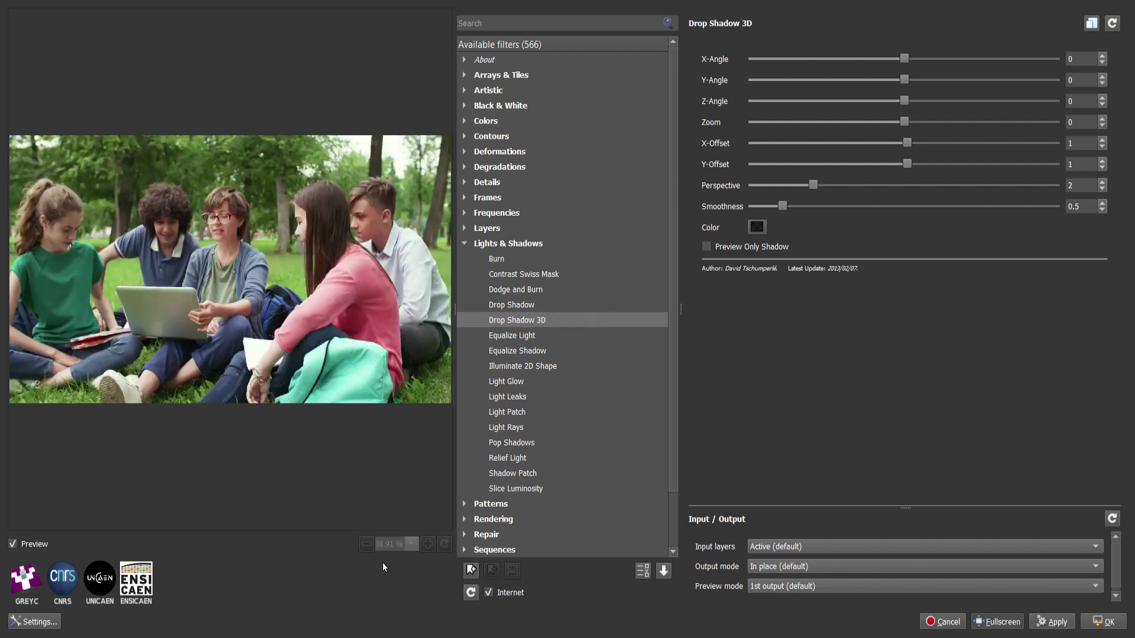
key(Down)
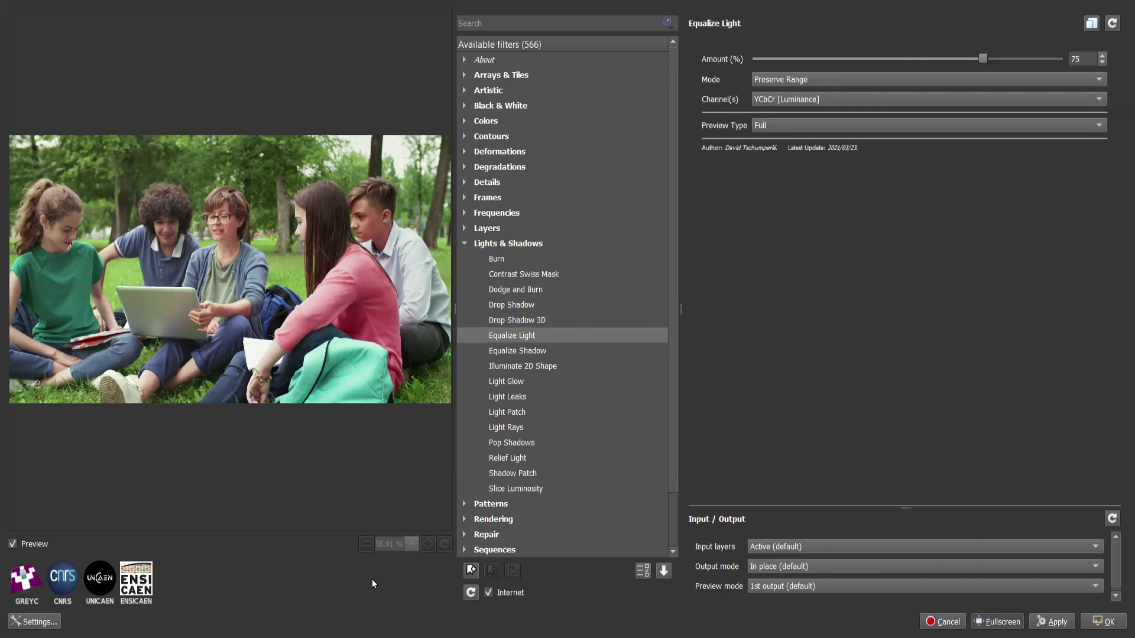
Preview Equalize Shadow, Illuminate 2D Shape, Light Glow, Light Leaks, Light Patch, then Light Rays.
key(Down)
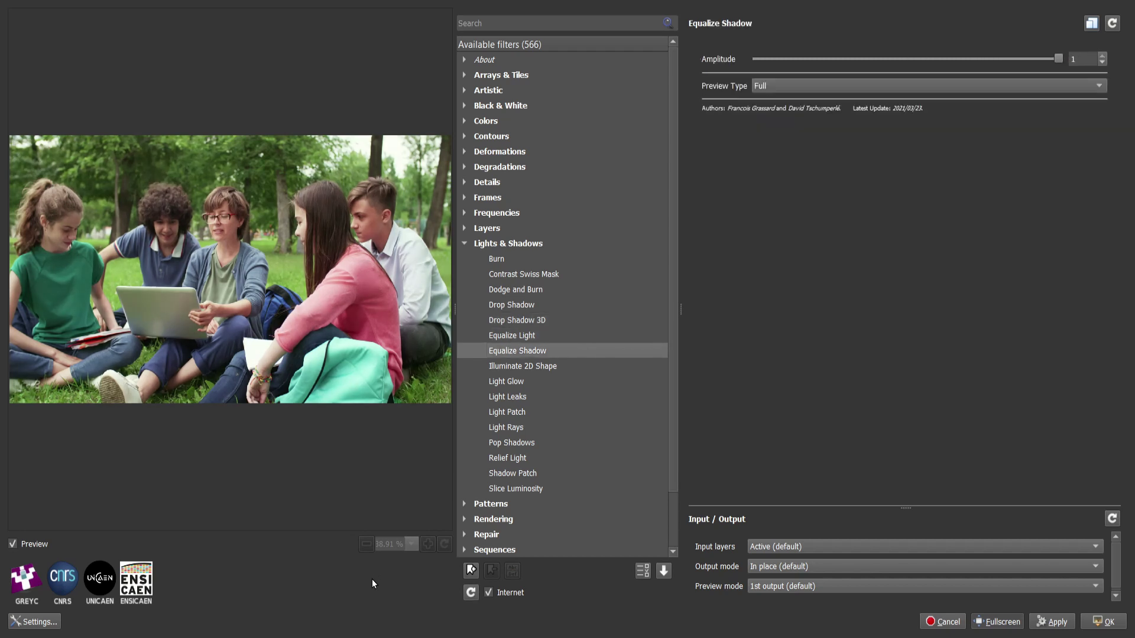
key(Down)
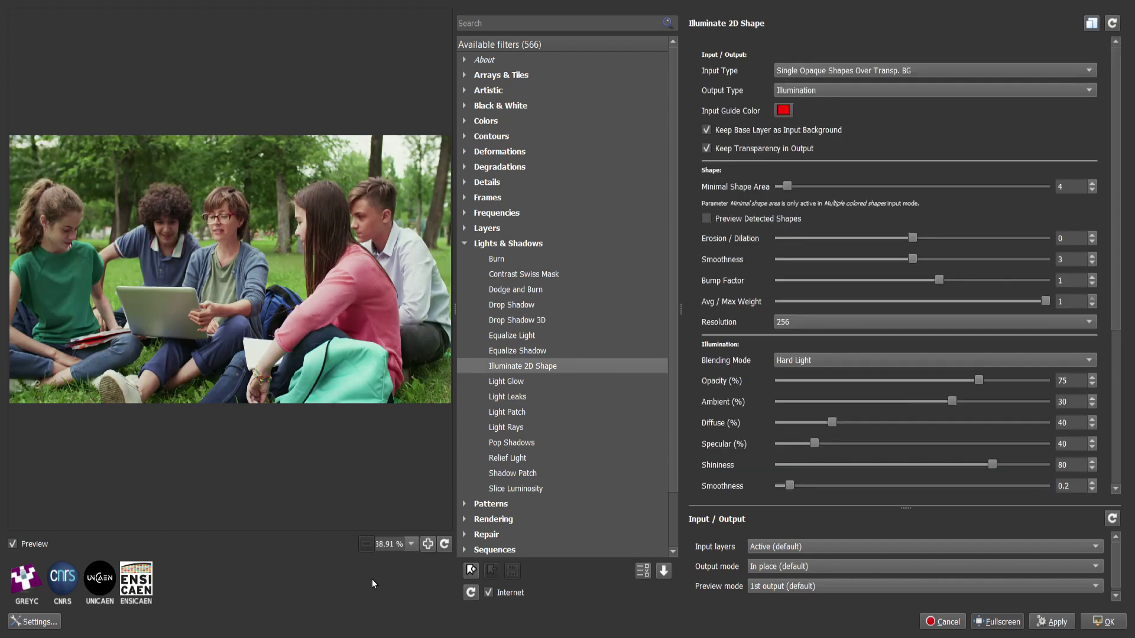
key(Down)
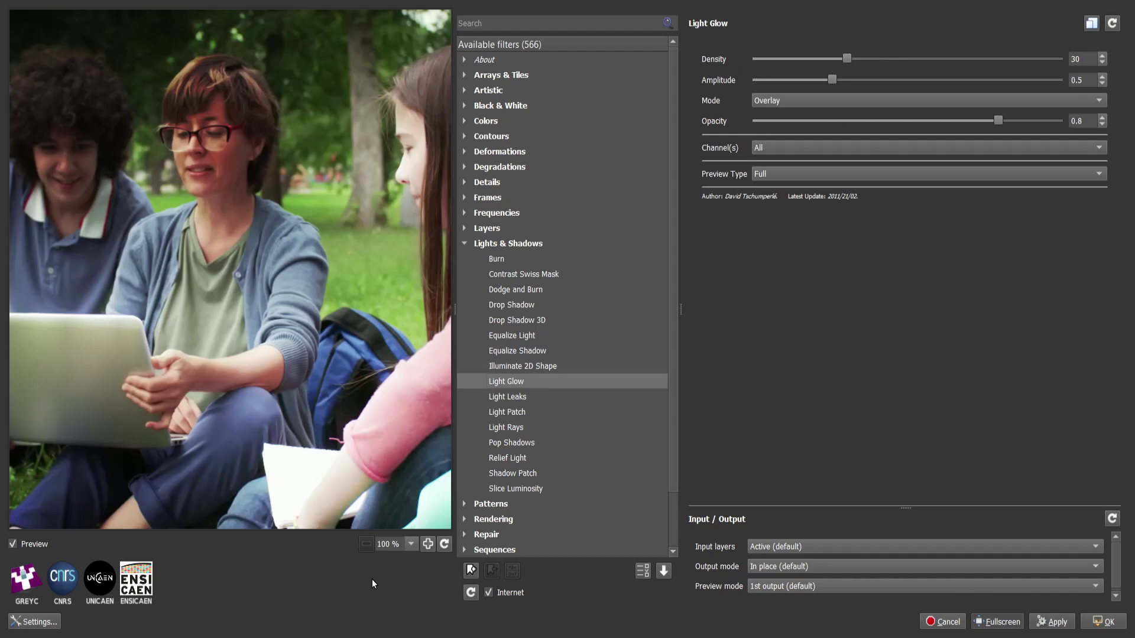
key(Down)
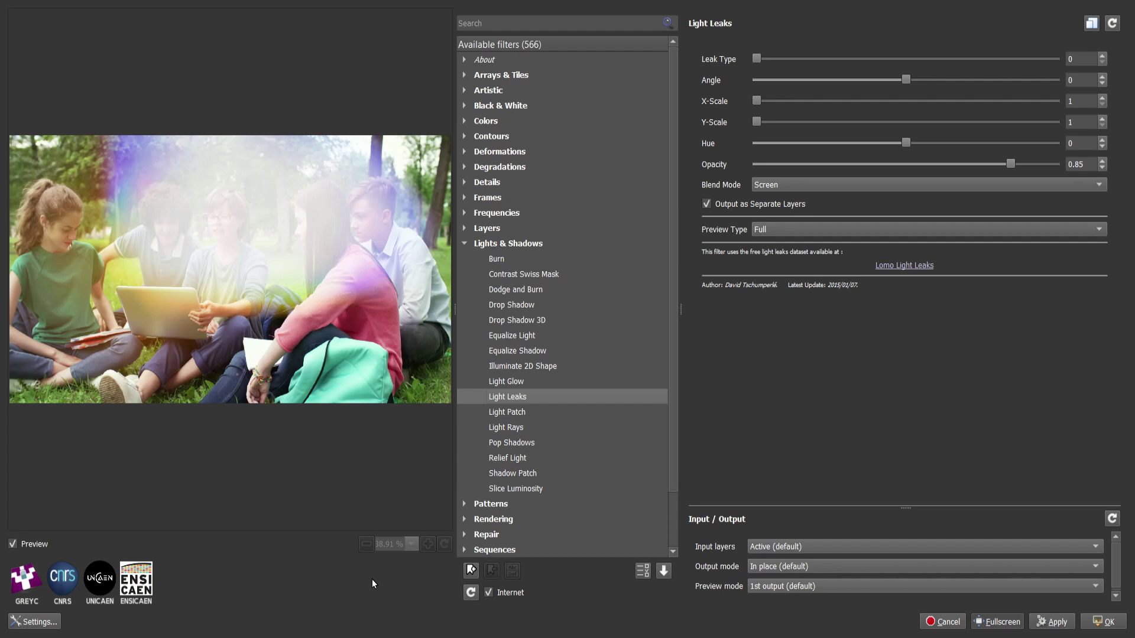
key(Down)
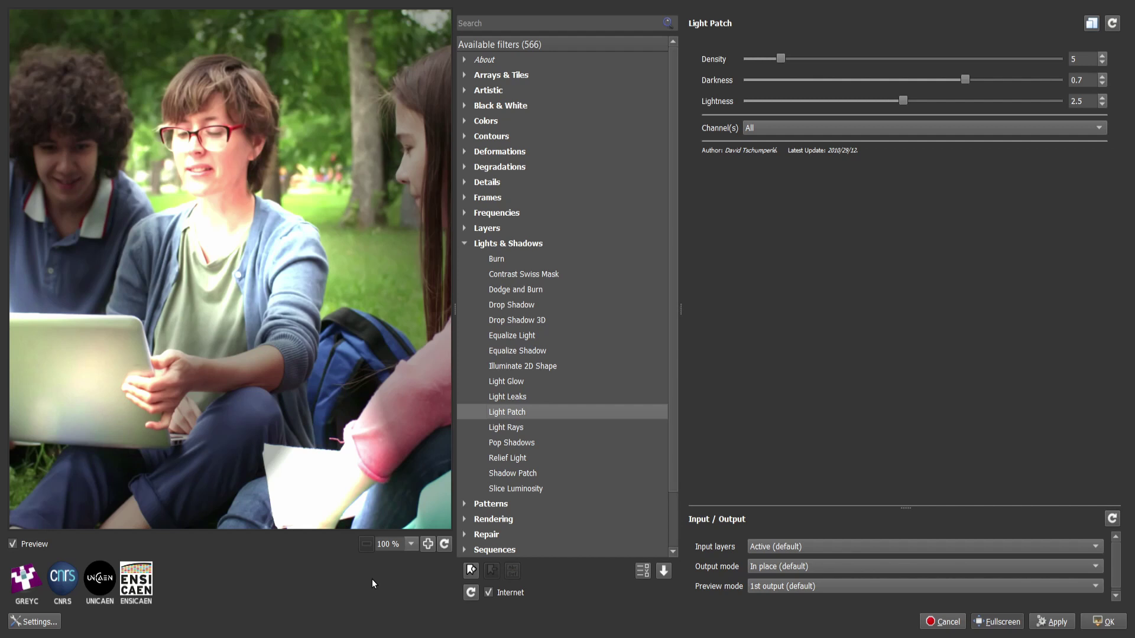
click(400, 547)
click(408, 545)
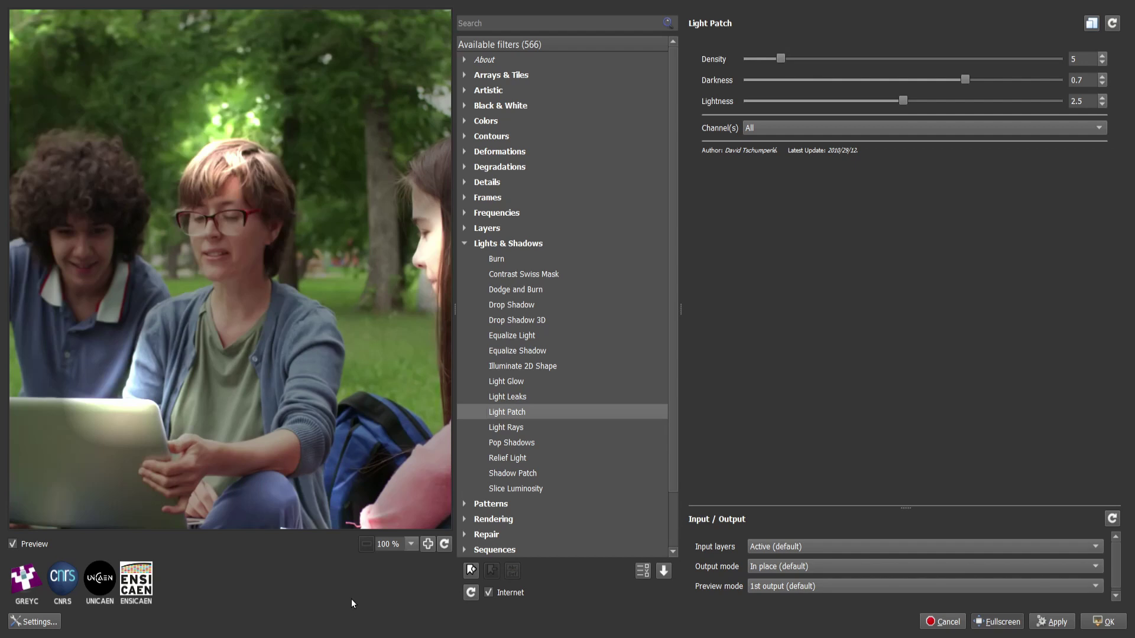
key(Down)
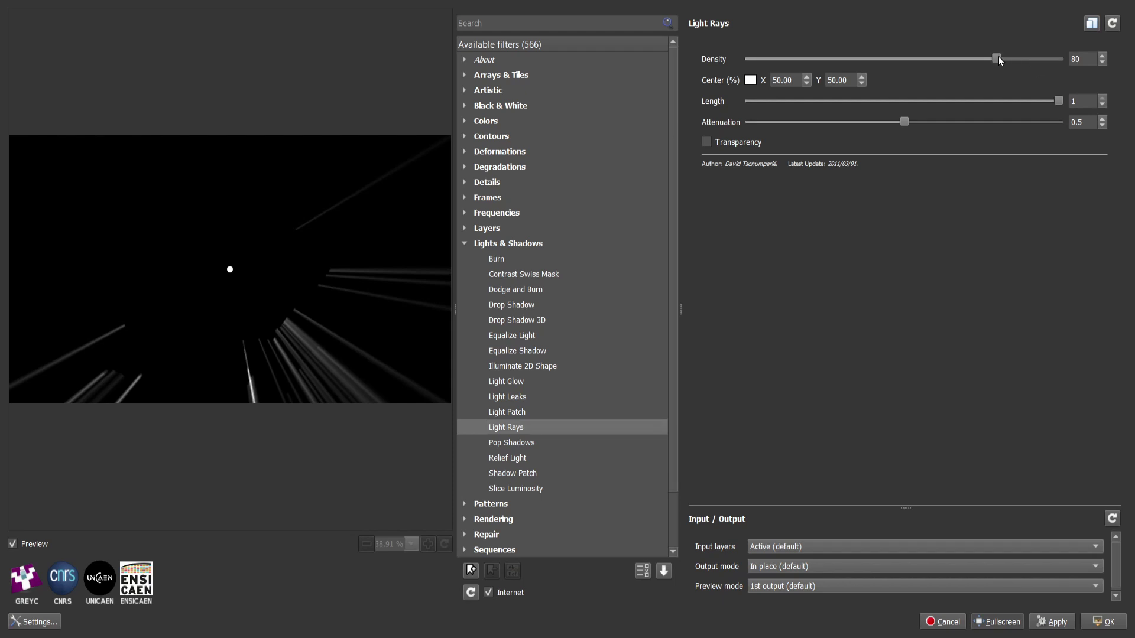
Set Light Rays to Density 61 and Length 0.96 with a moved centre, then preview Pop Shadows.
mouse_move(997, 58)
mouse_down()
mouse_move(1041, 58)
mouse_move(940, 63)
mouse_up()
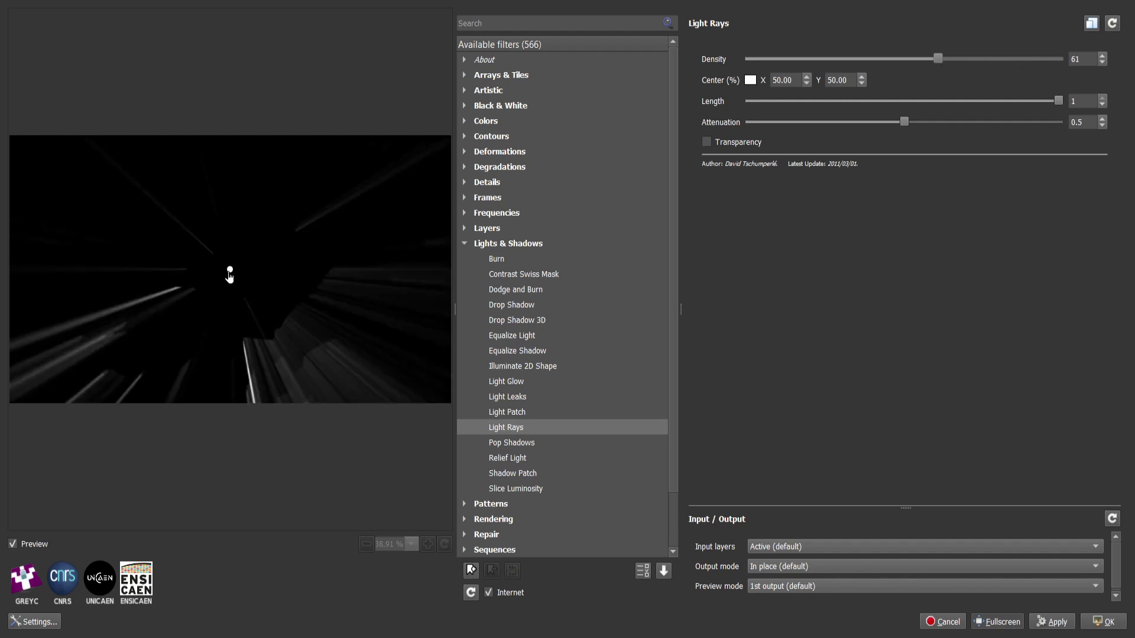
mouse_move(230, 271)
mouse_down()
mouse_move(203, 228)
mouse_move(222, 253)
mouse_move(217, 338)
mouse_move(216, 318)
mouse_up()
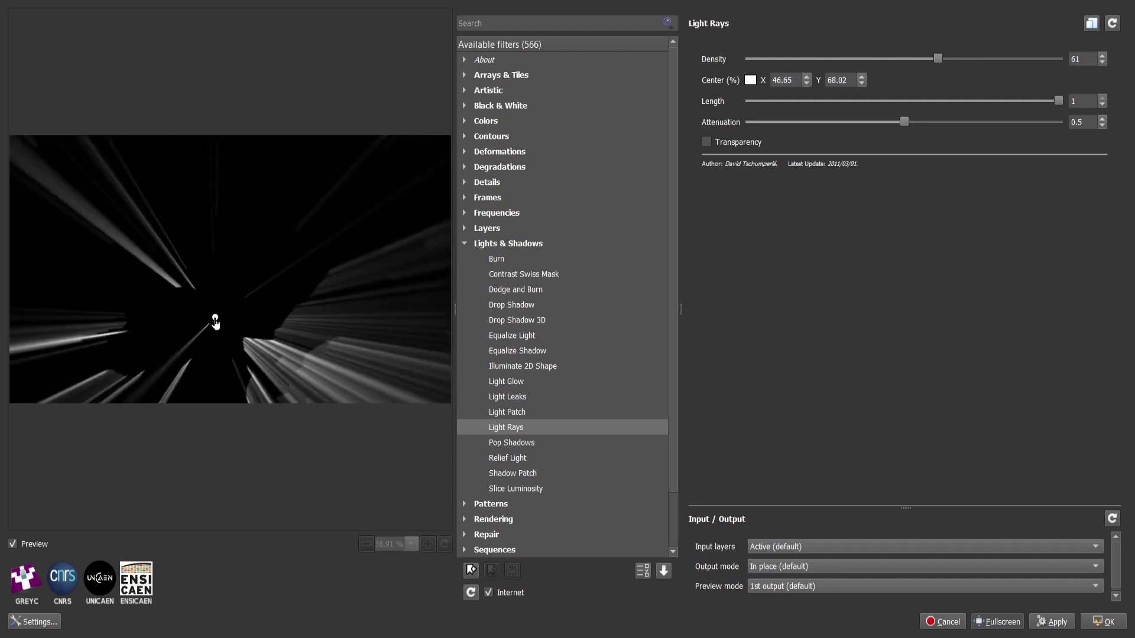
click(1019, 101)
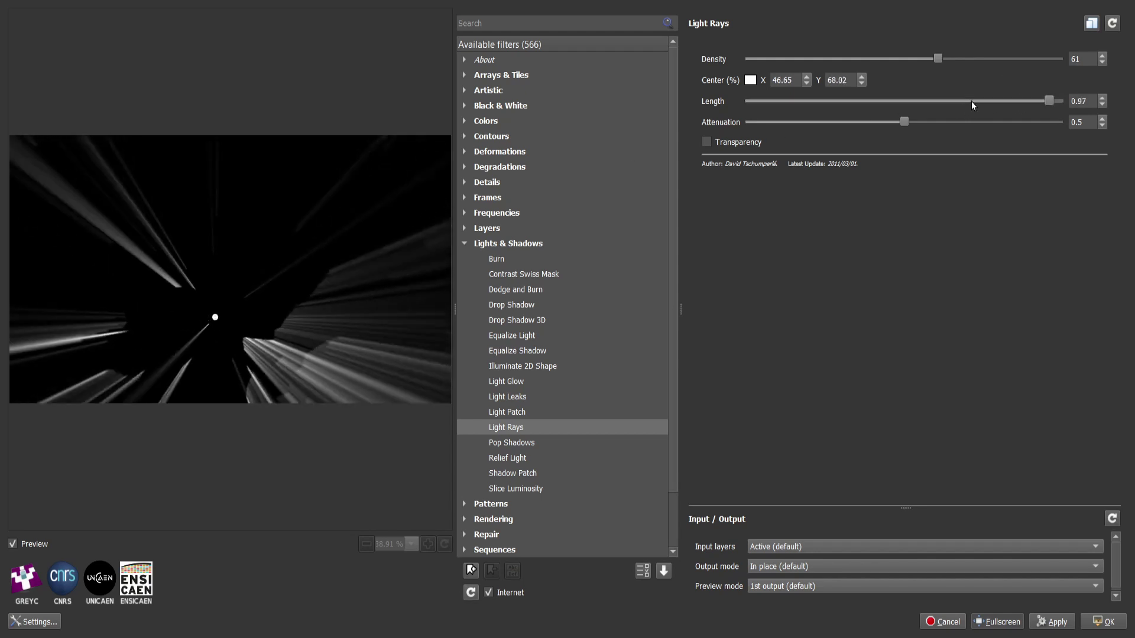
mouse_move(1045, 100)
mouse_down()
mouse_move(997, 102)
mouse_move(1043, 101)
mouse_up()
click(753, 141)
click(753, 140)
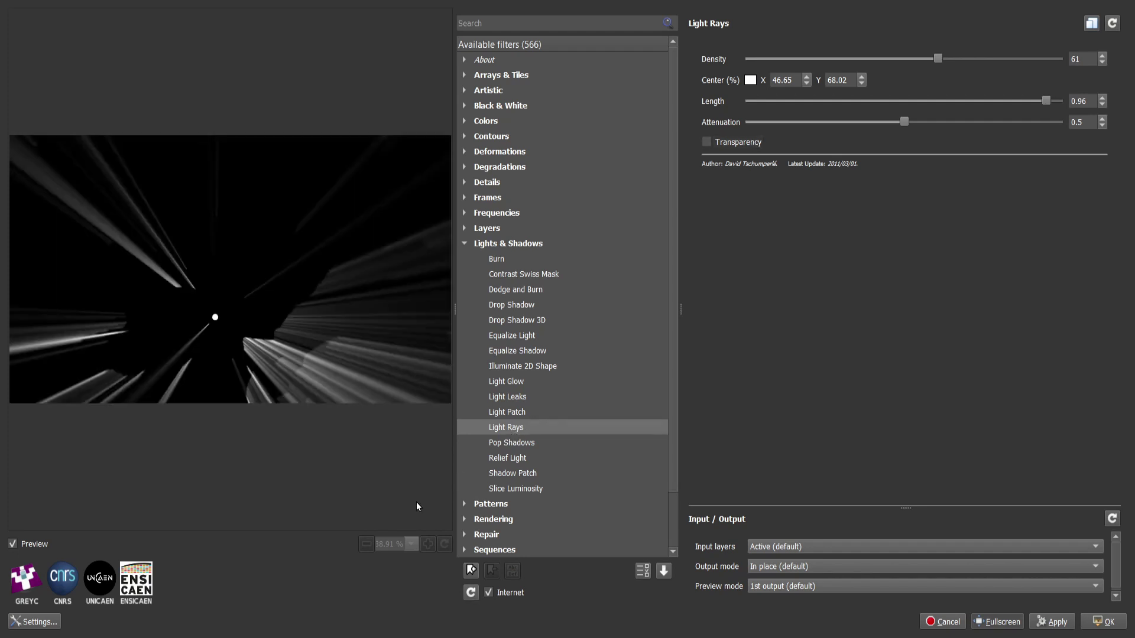
key(Down)
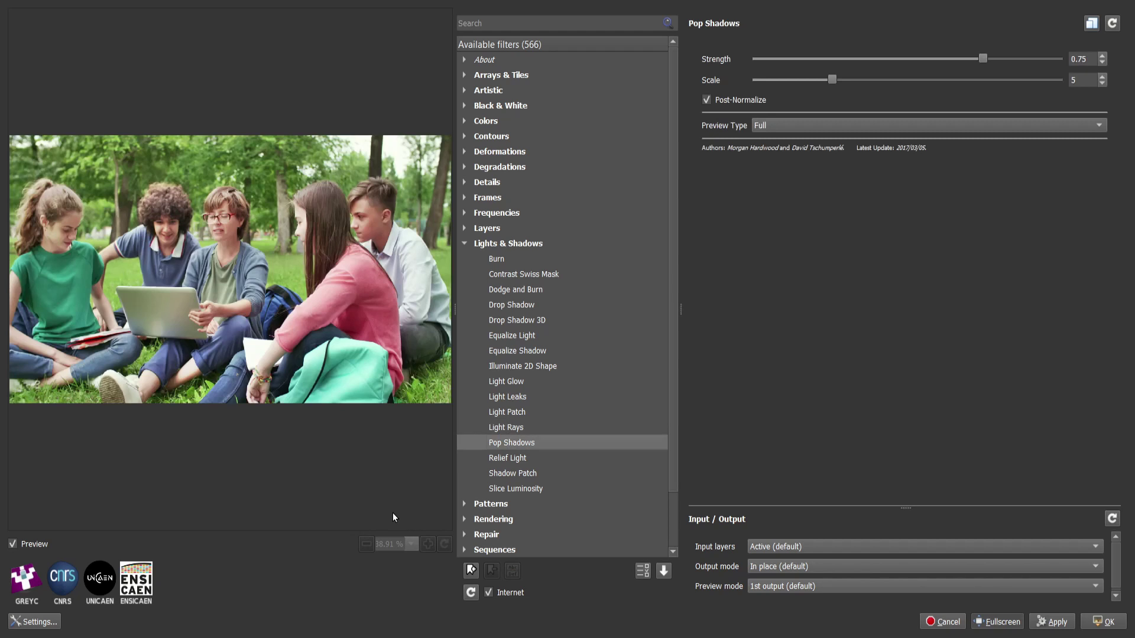
Preview Relief Light with its light moved up-right, then Shadow Patch and Slice Luminosity.
key(Down)
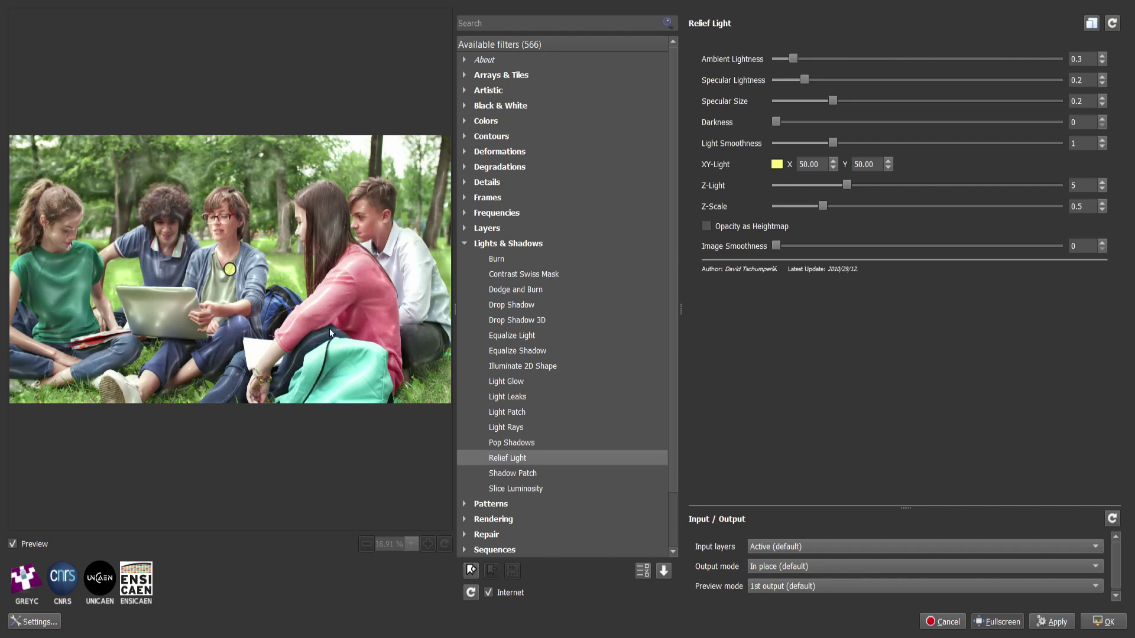
mouse_move(230, 269)
mouse_down()
mouse_move(319, 242)
mouse_move(60, 206)
mouse_move(118, 142)
mouse_move(237, 175)
mouse_move(248, 198)
mouse_move(210, 242)
mouse_move(235, 248)
mouse_up()
key(Down)
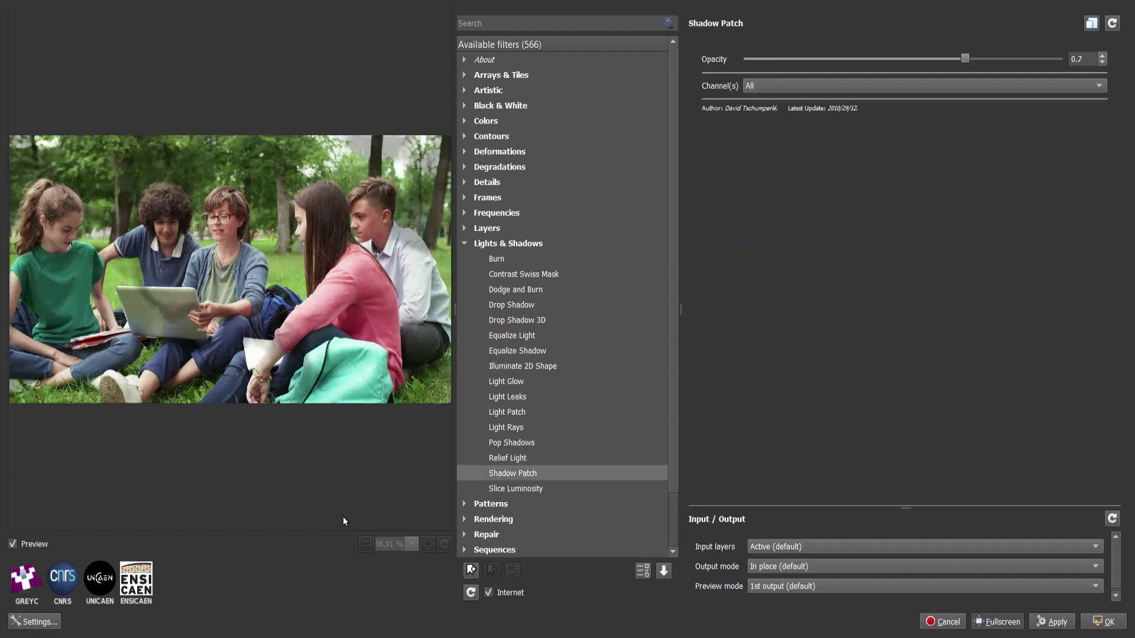
key(Down)
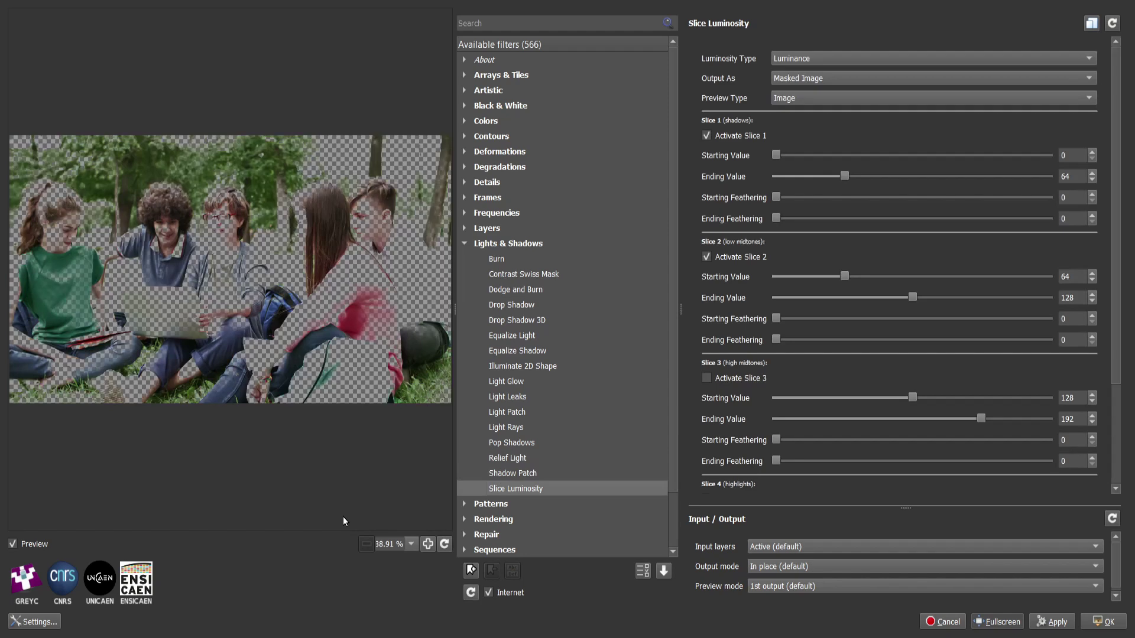
Expand the Patterns category and preview Bayer Filter.
key(Down)
key(Right)
key(Down)
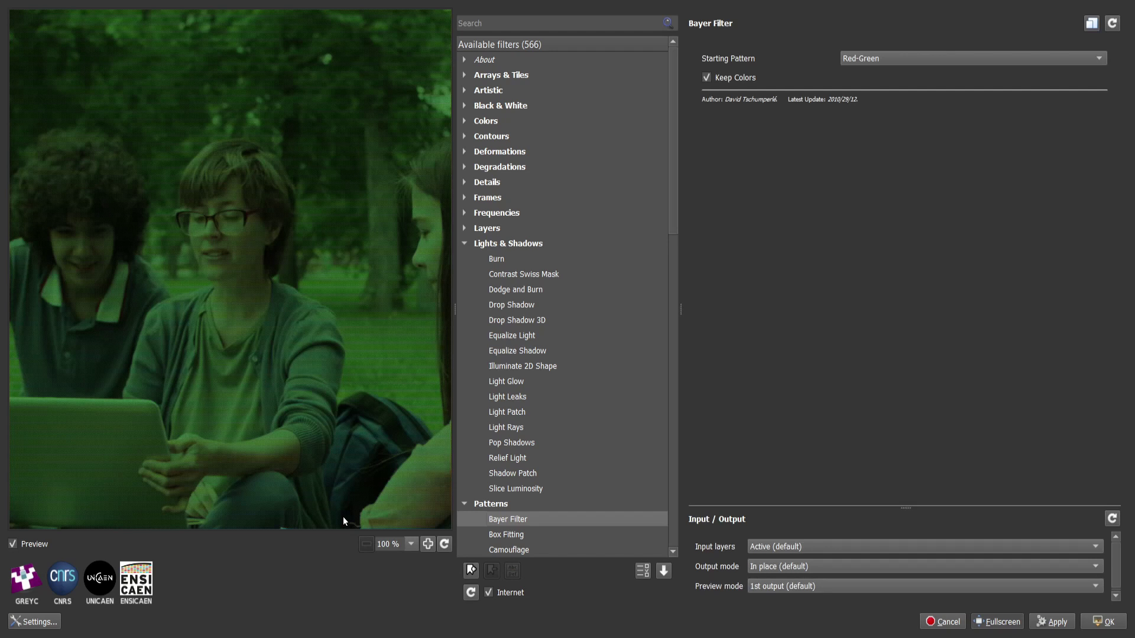
Preview Box Fitting (refreshed), Camouflage, Canvas and Canvas Texture.
key(Down)
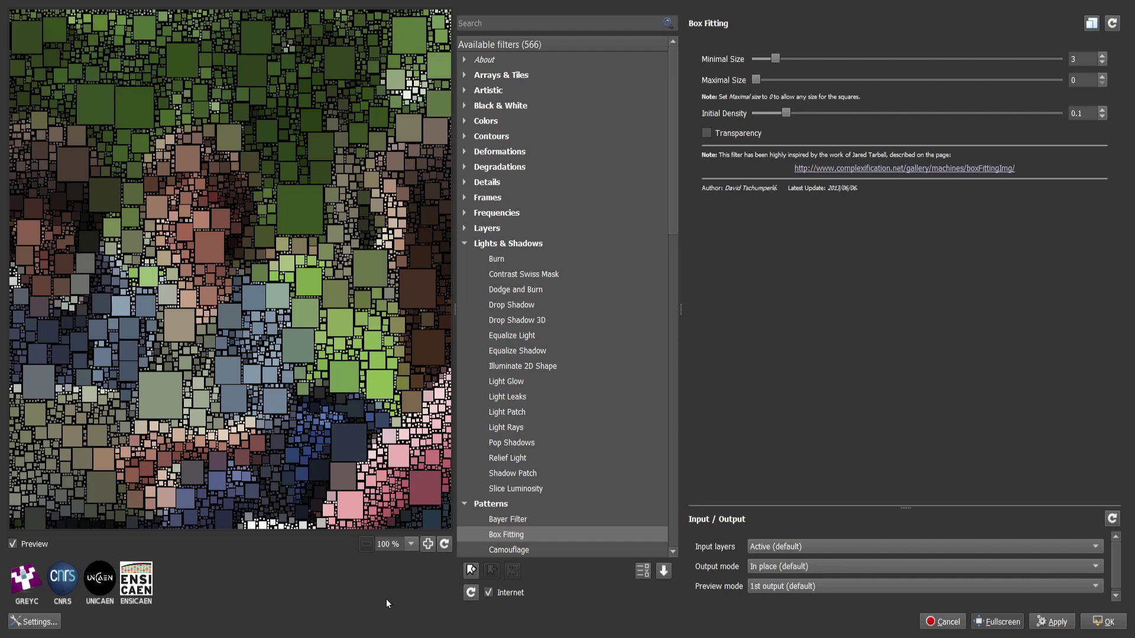
click(549, 533)
key(Down)
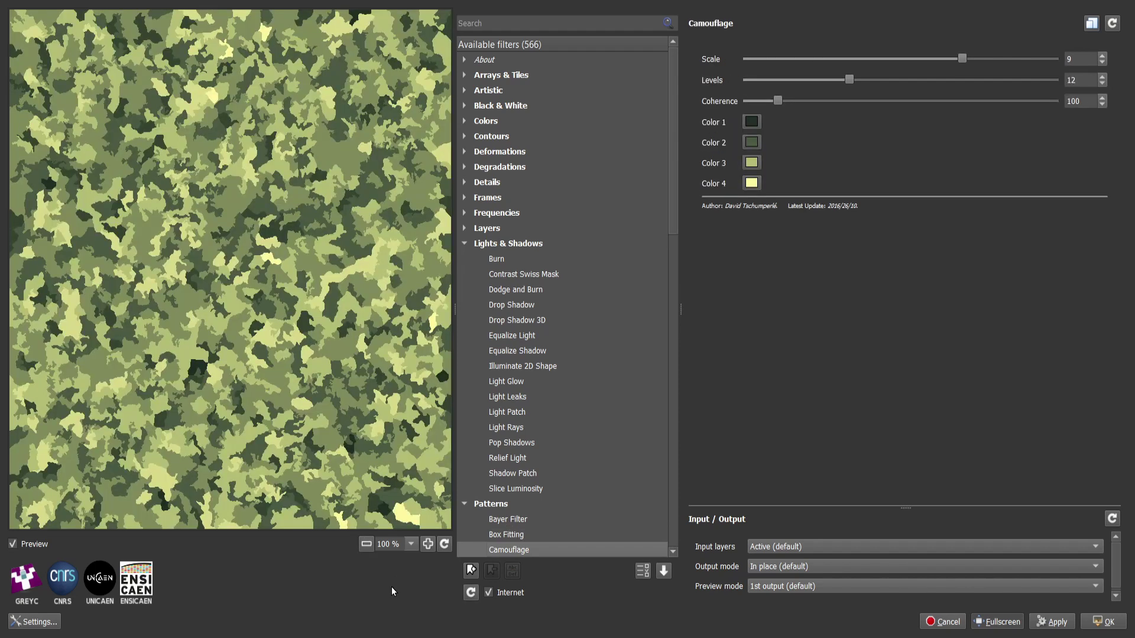
key(Down)
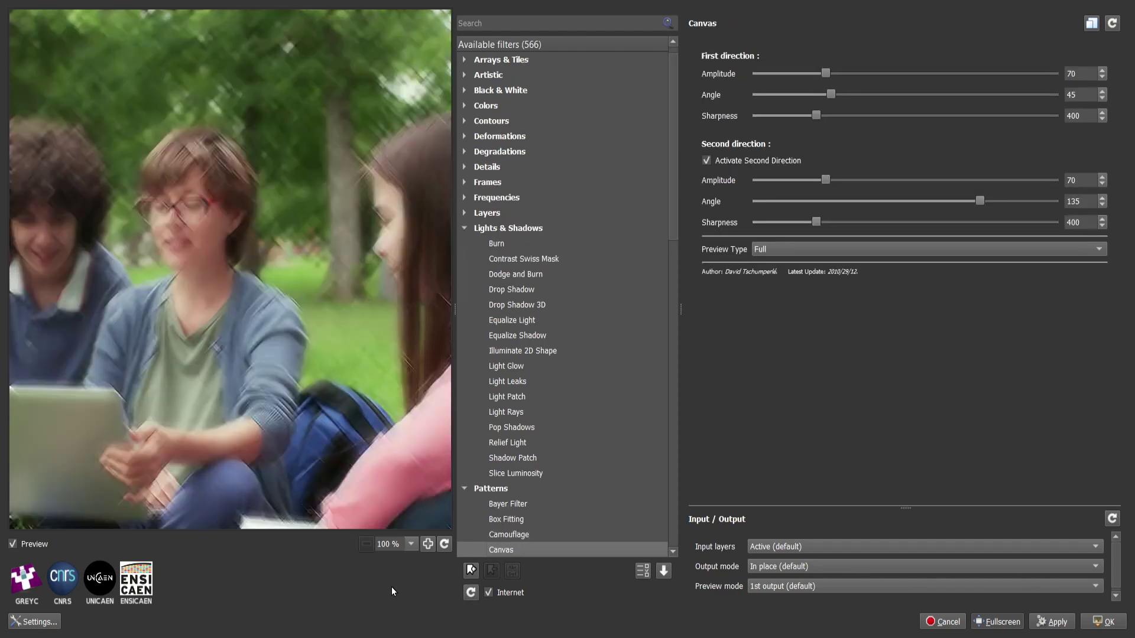
key(Down)
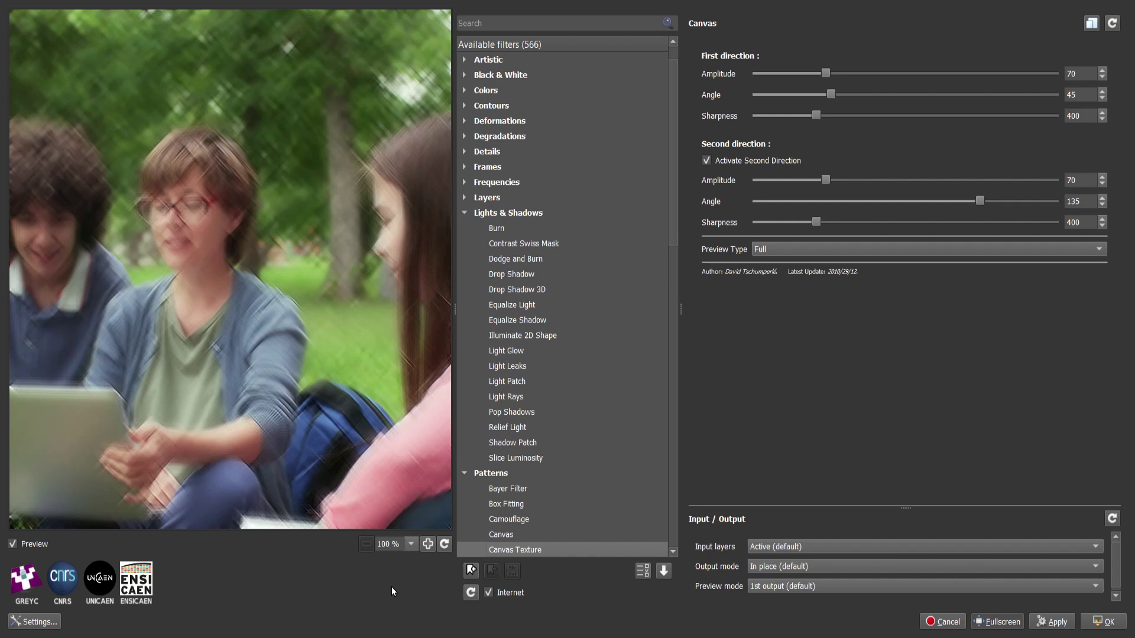
Preview Clouds with density raised to 68.9, then preview Cracks.
key(Down)
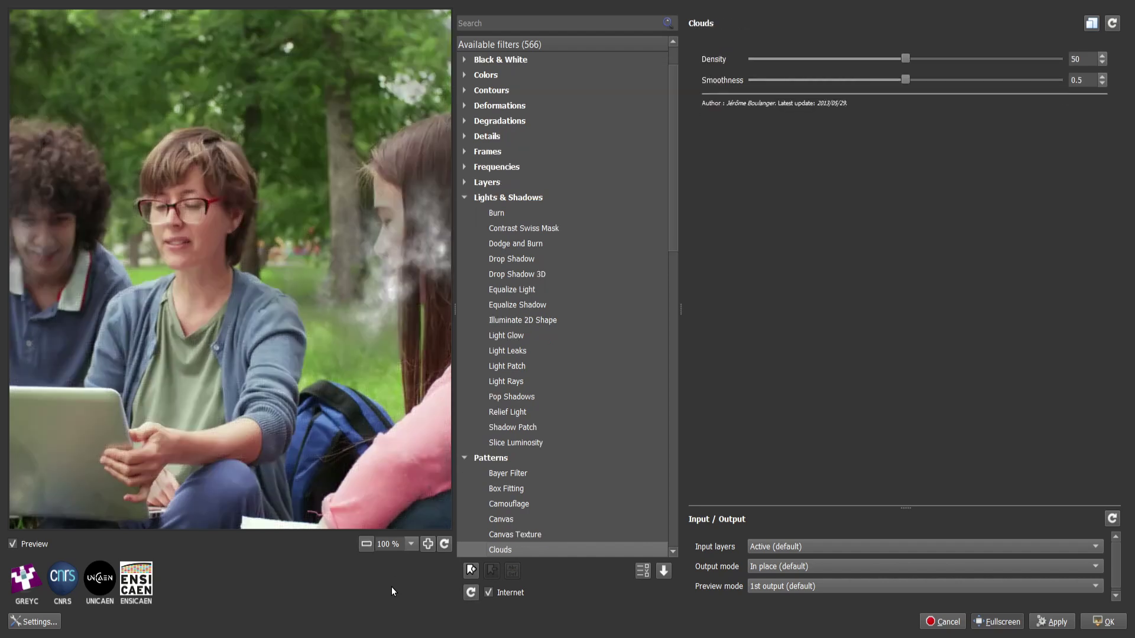
click(934, 58)
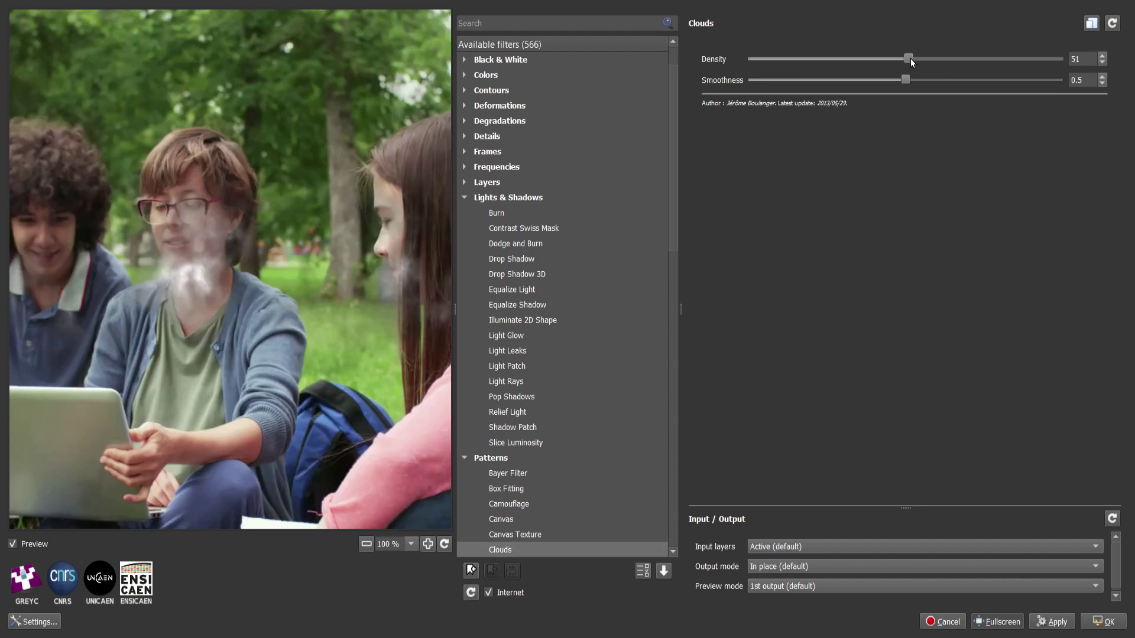
drag(910, 58, 965, 55)
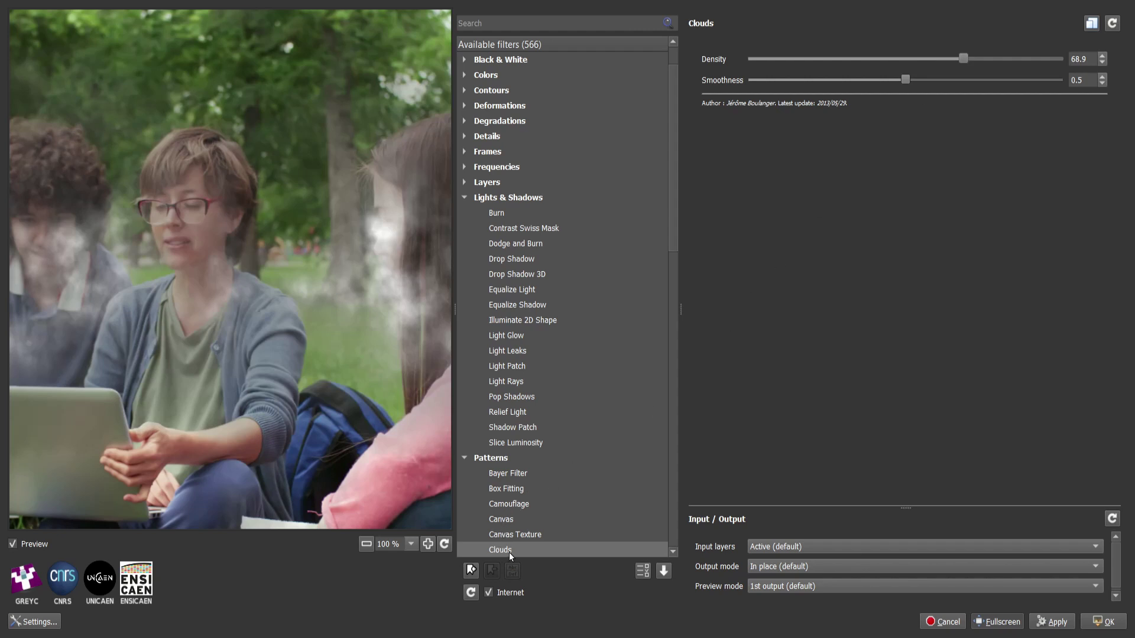
key(Down)
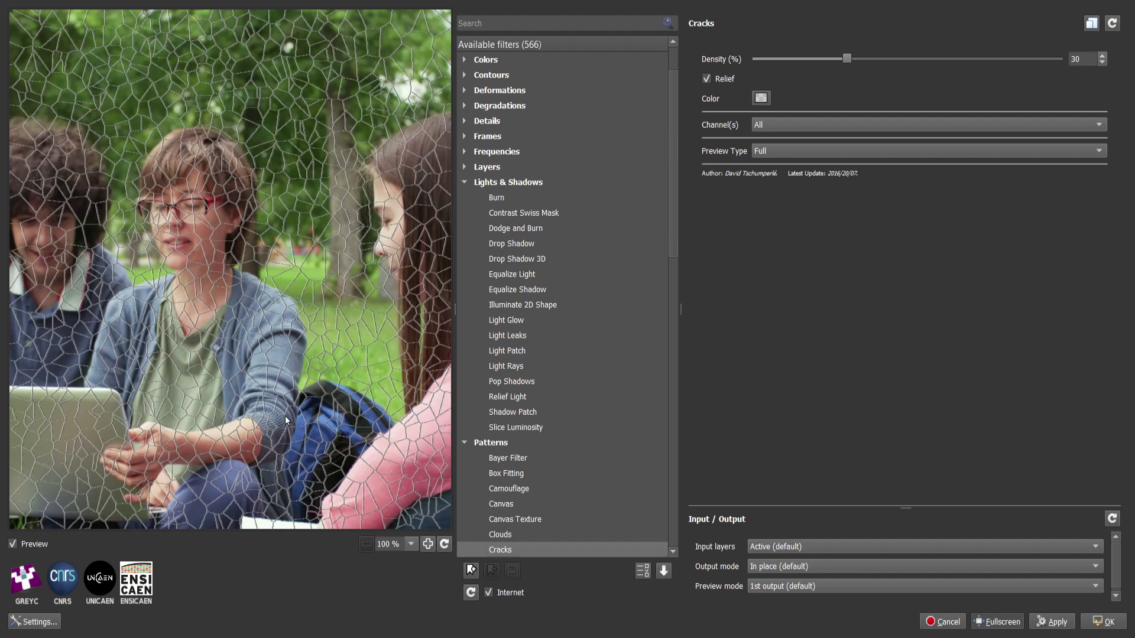
Pan and zoom the Cracks preview to inspect the girl in pink.
drag(304, 414, 197, 428)
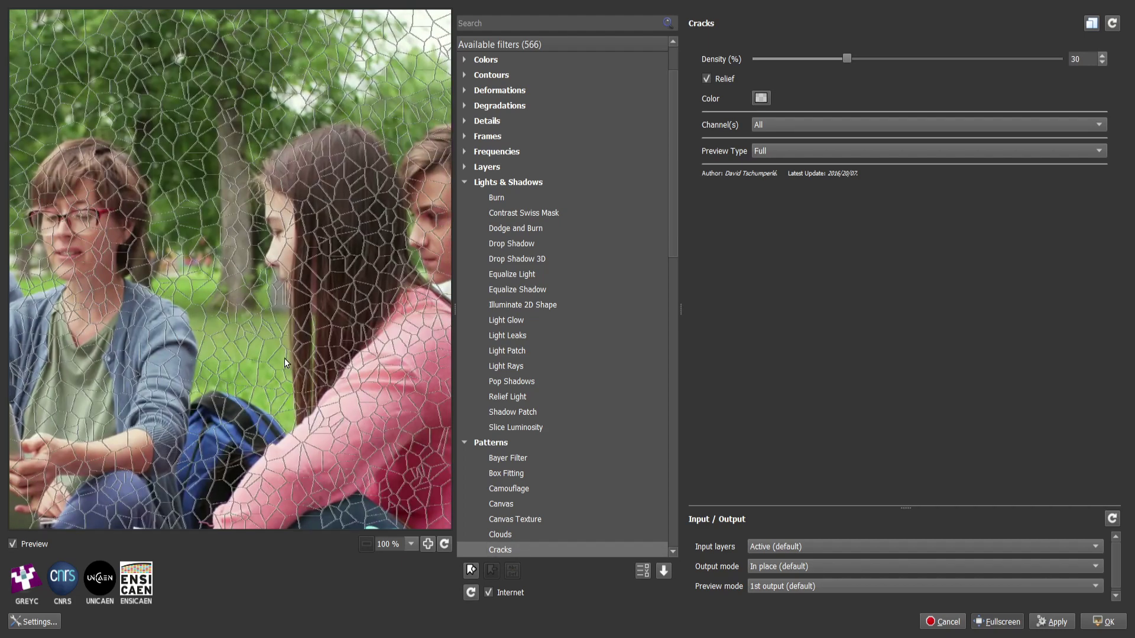
scroll(285, 358, up, 4)
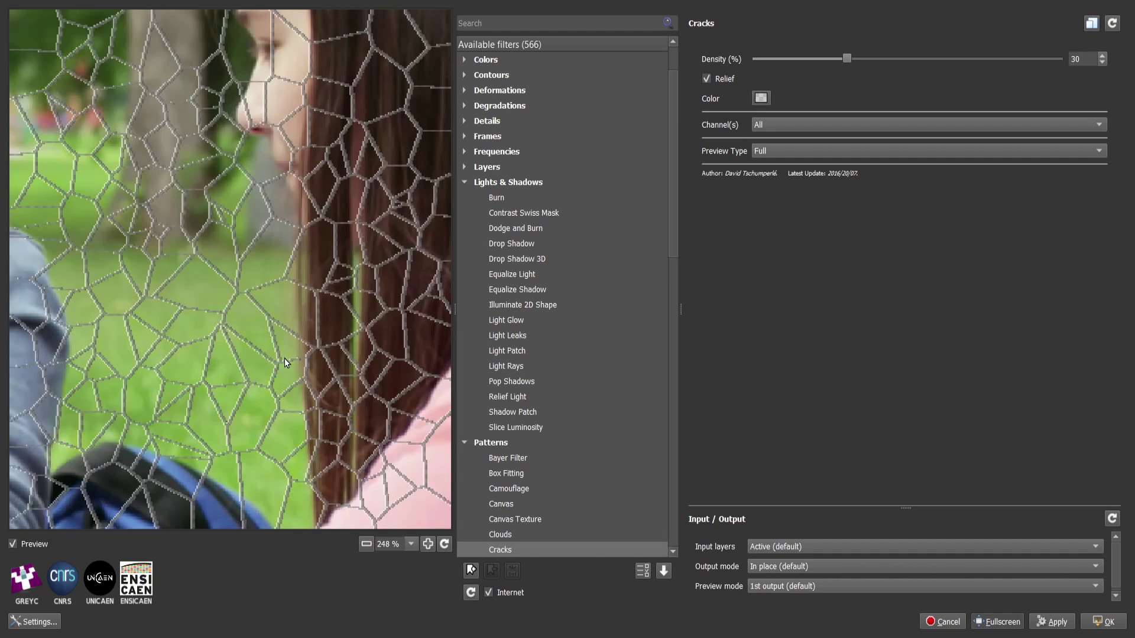
scroll(285, 359, down, 4)
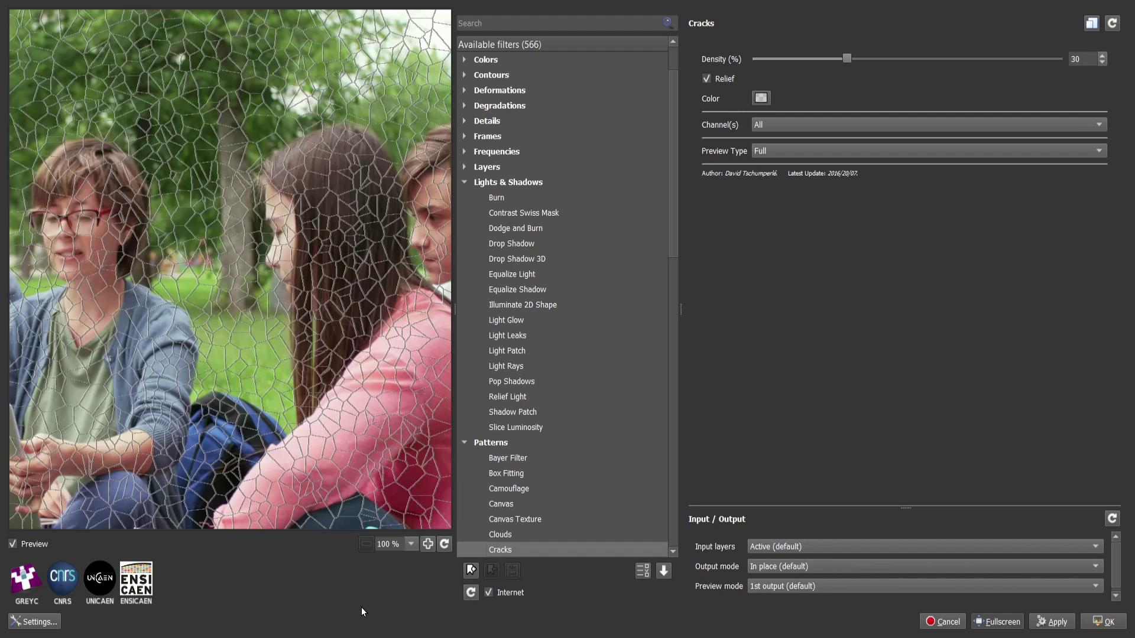
Preview Crystal, Crystal Background, Denim Texture, Fibers, Freqy Pattern, Halftone, Halftone Shapes and Hearts.
key(Down)
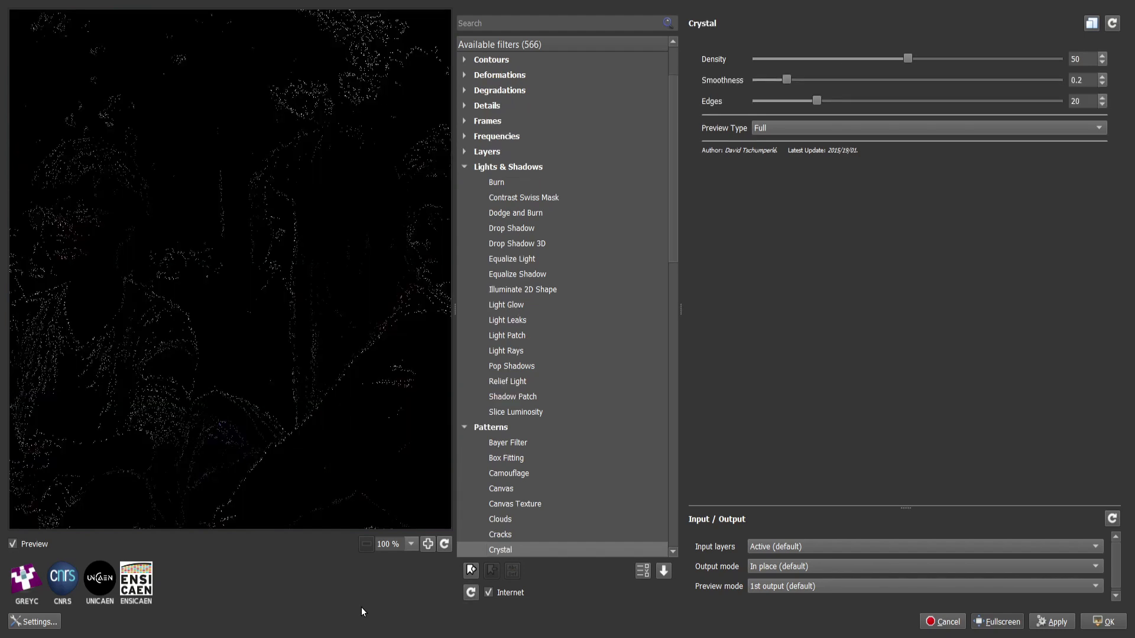
key(Down)
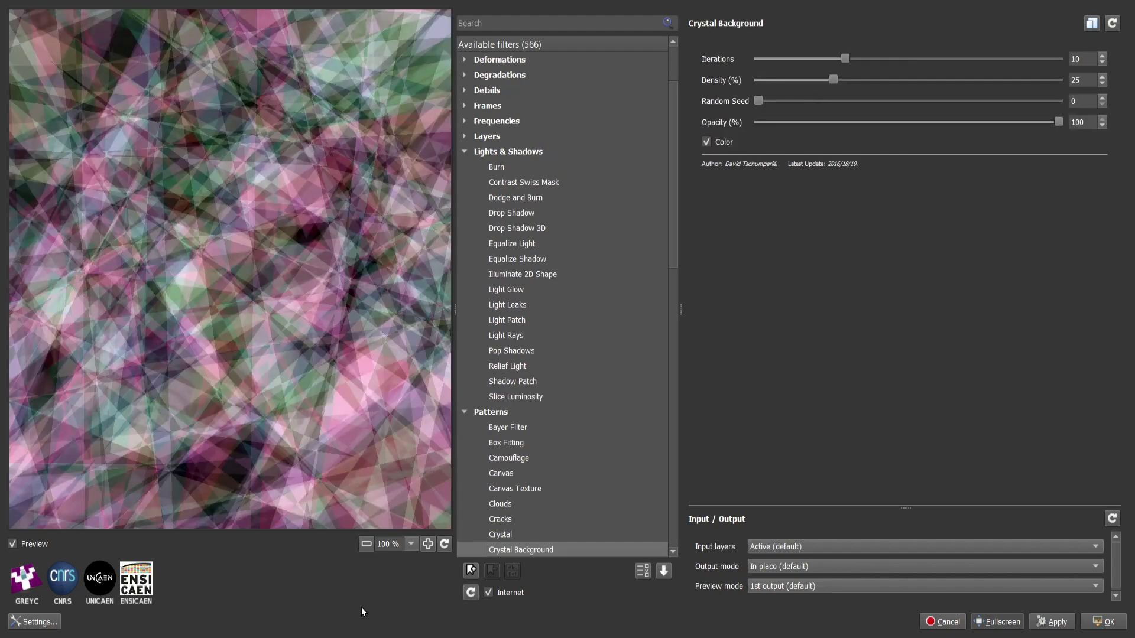
key(Down)
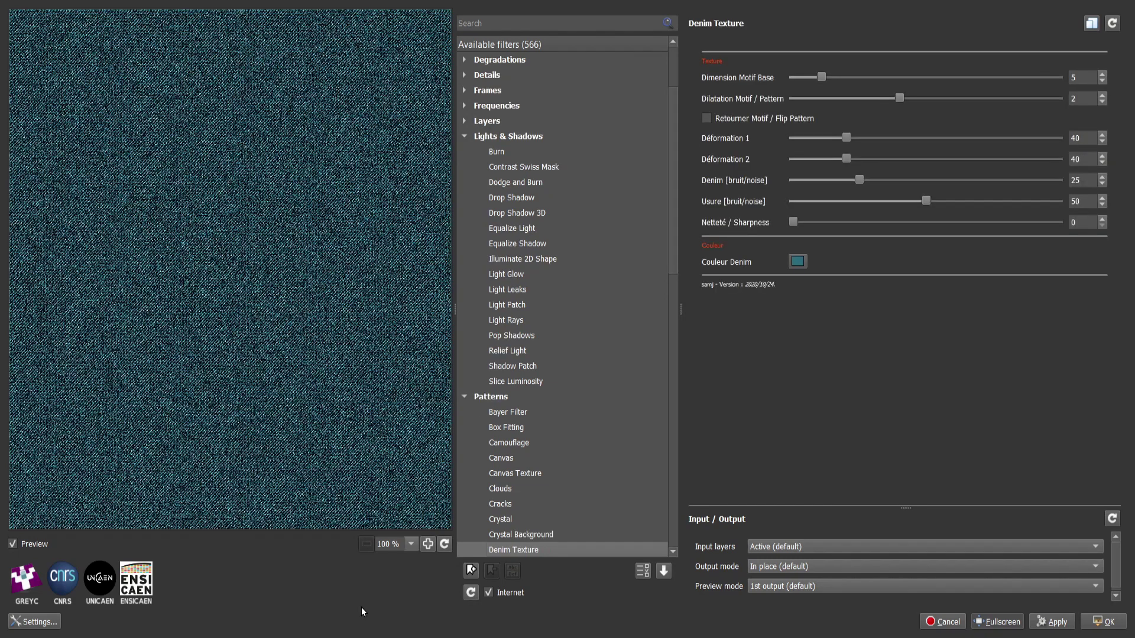
key(Down)
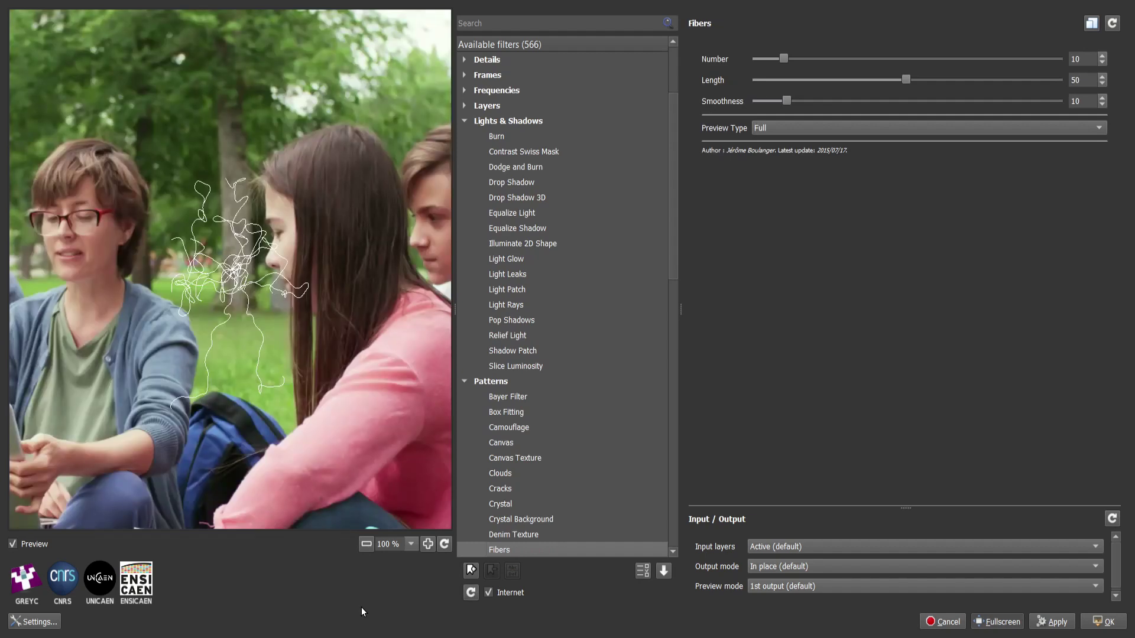
key(Down)
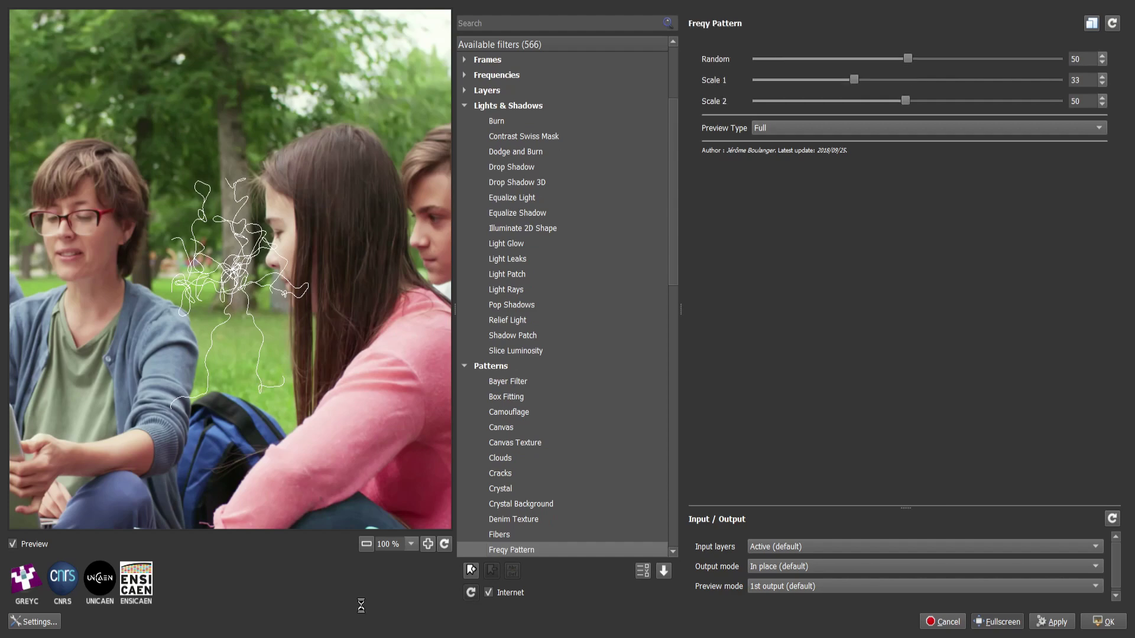
key(Down)
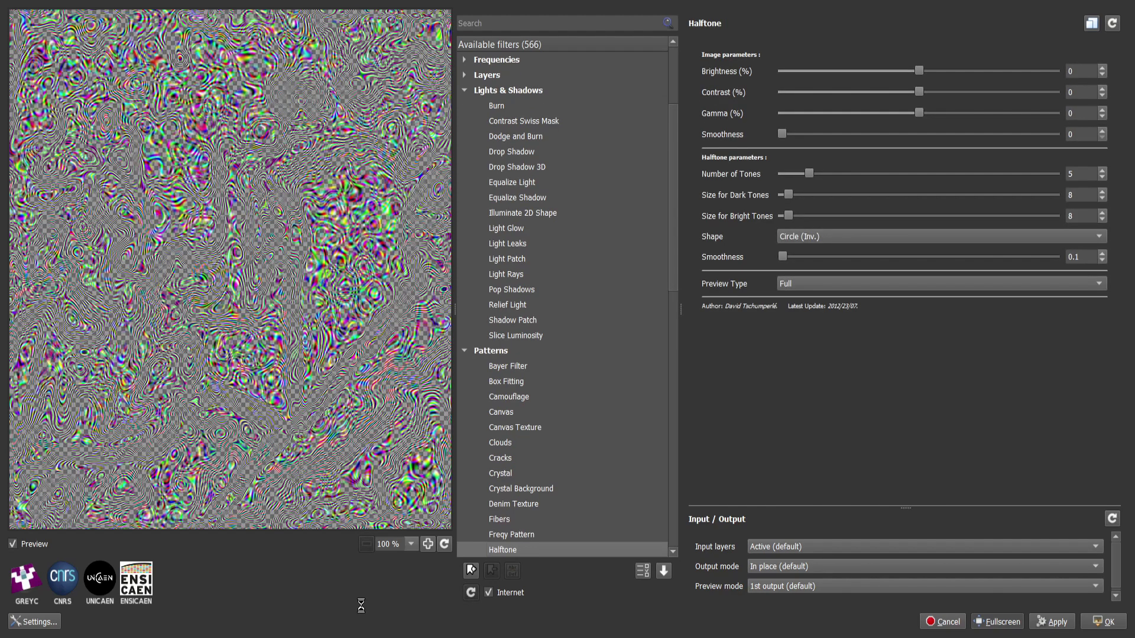
key(Down)
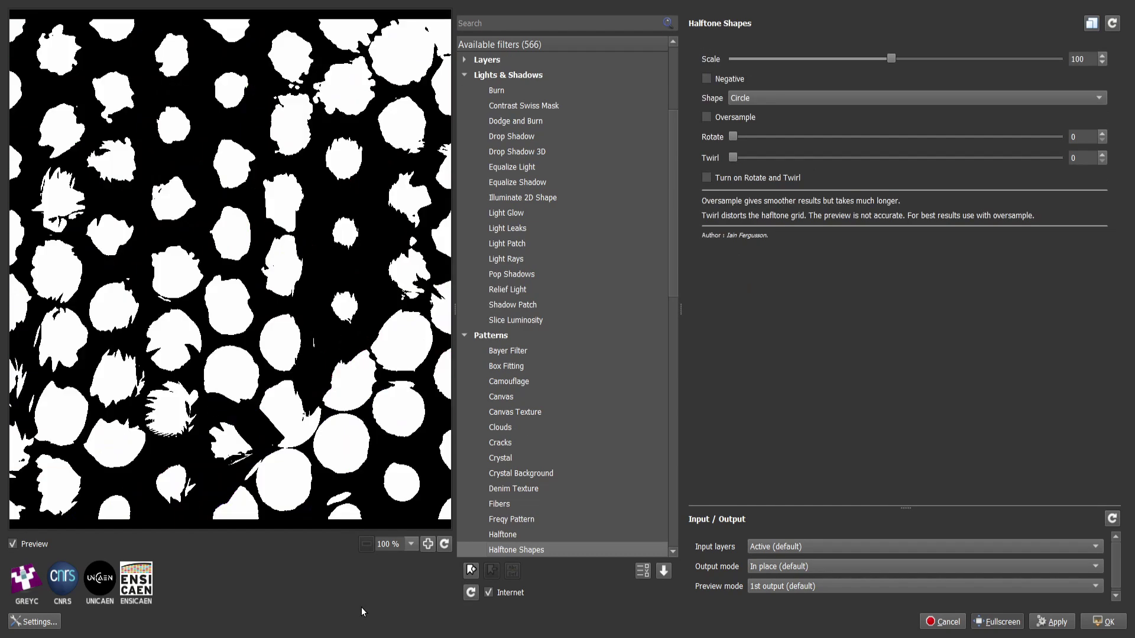
key(Down)
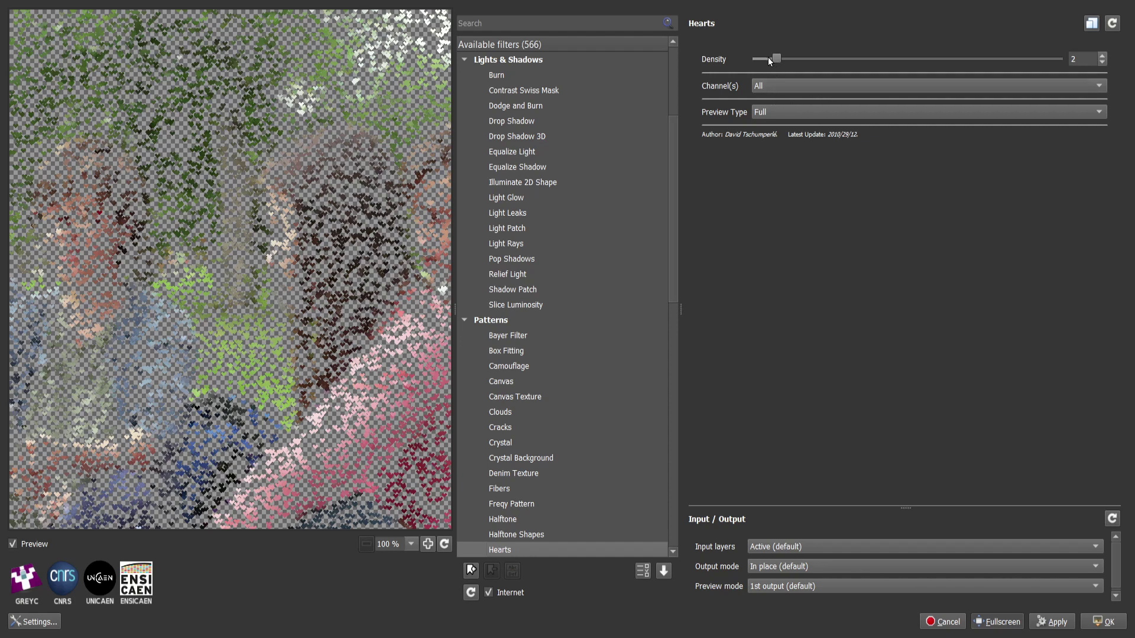
Lower the Hearts density to 1.68, then preview Hedcut (Experimental), Lava and Marble.
drag(768, 57, 763, 59)
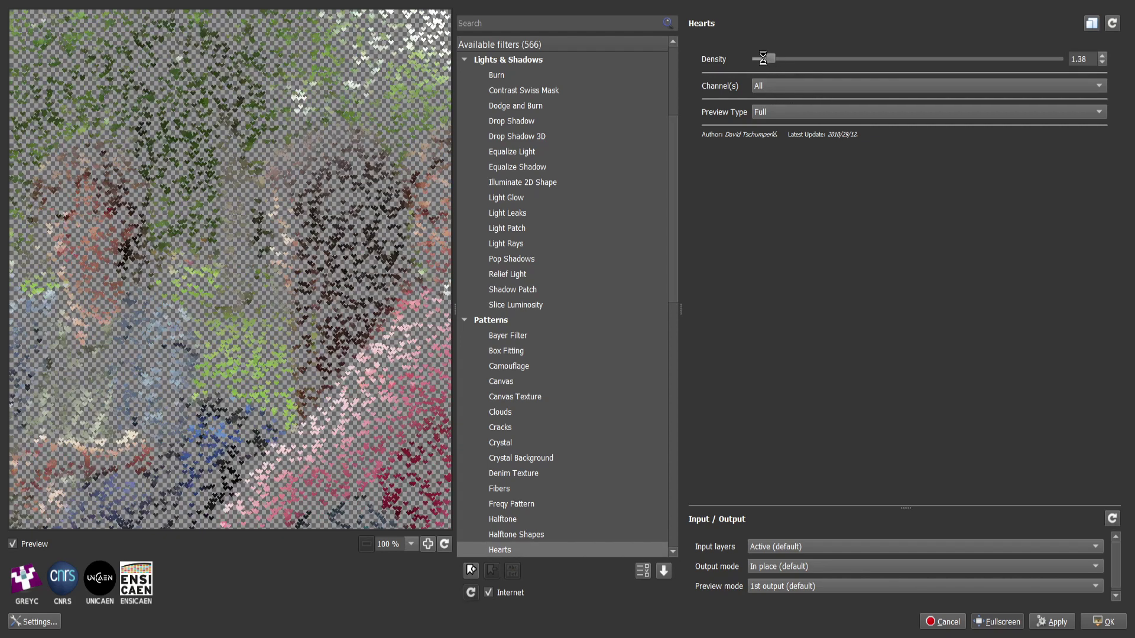
scroll(255, 270, up, 8)
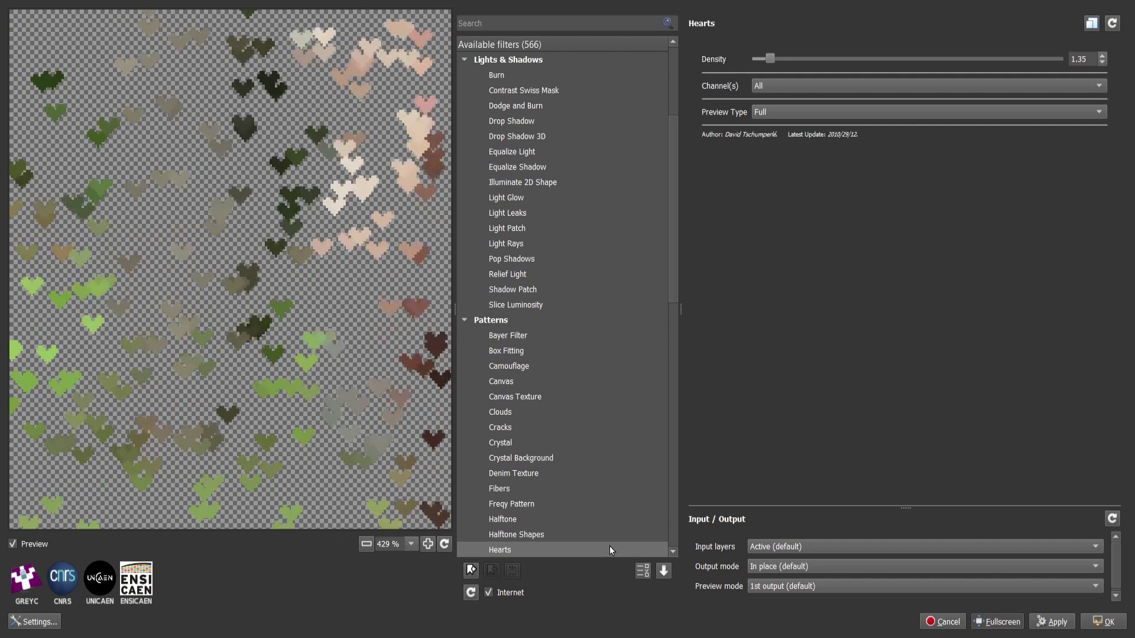
key(Down)
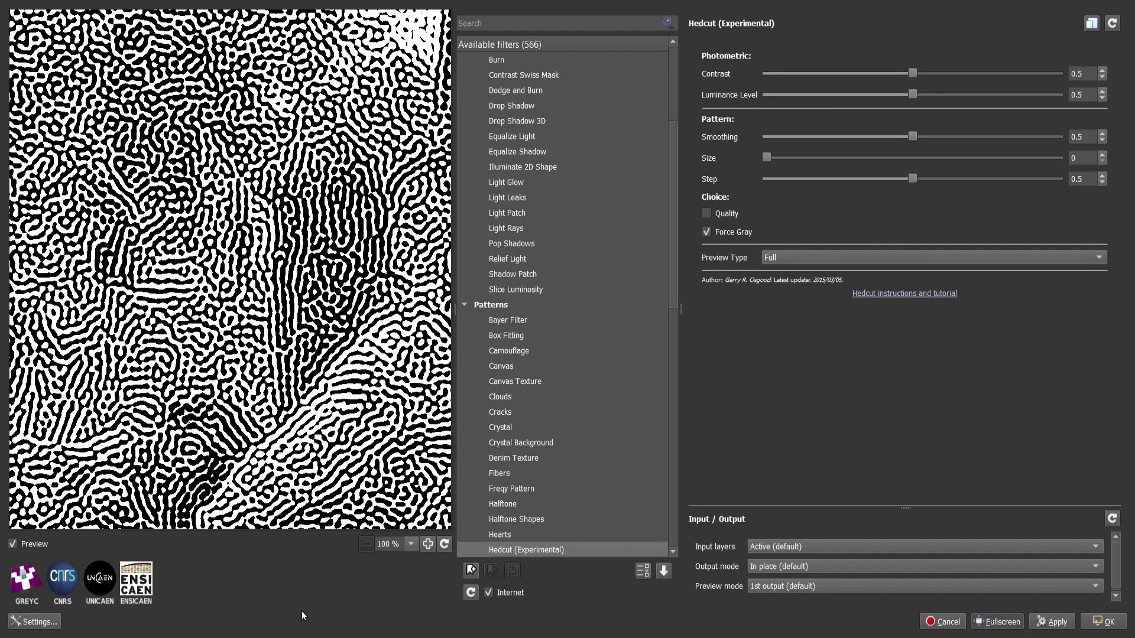
key(Down)
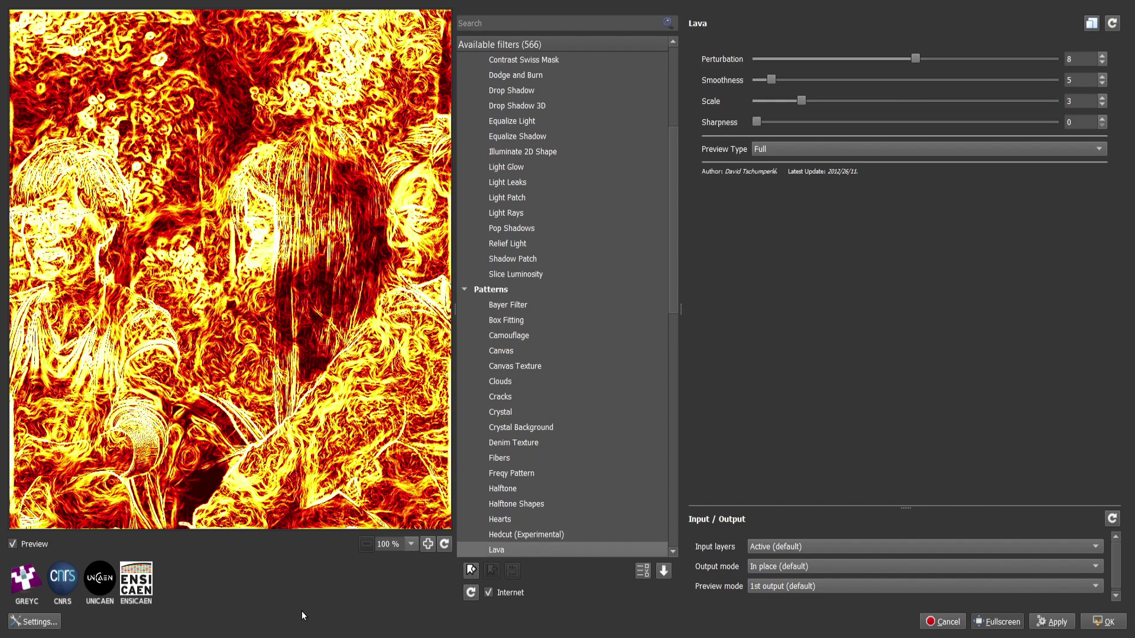
key(Down)
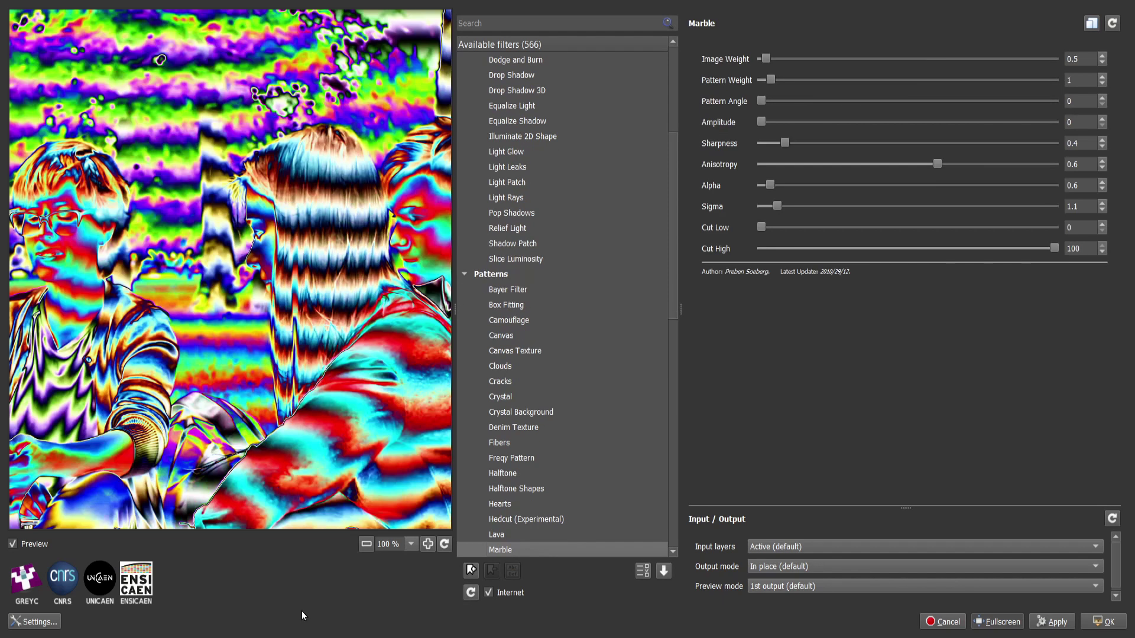
Preview Maze, Mineral Mosaic, Mosaic, Op Art, Pack Sprites, Paper Texture, Periodic Dots and Plaid.
key(Down)
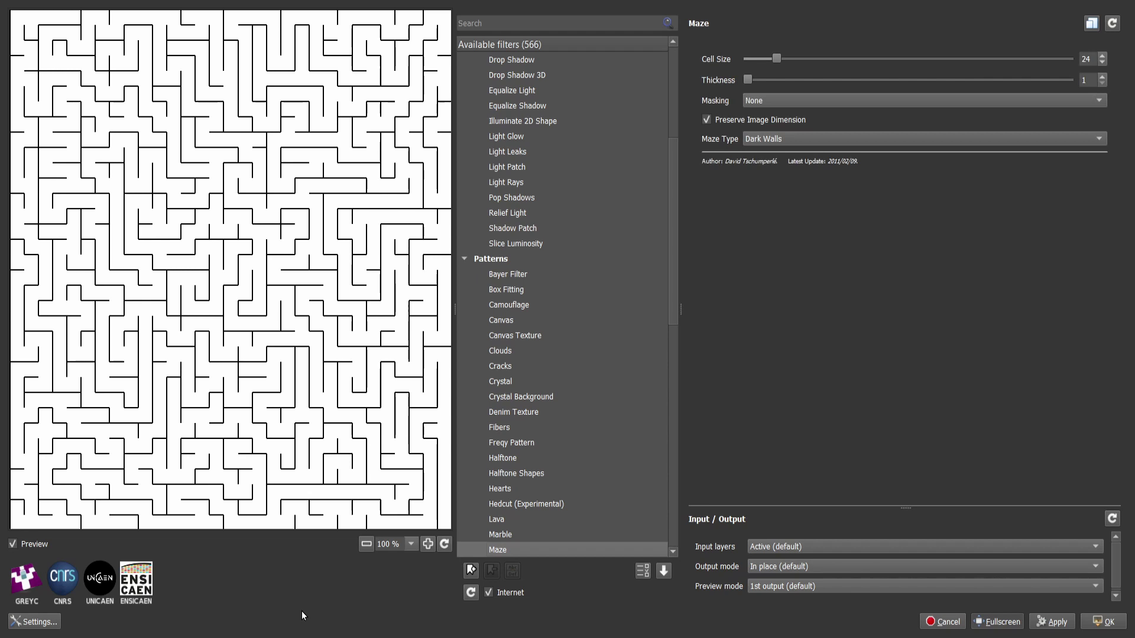
key(Down)
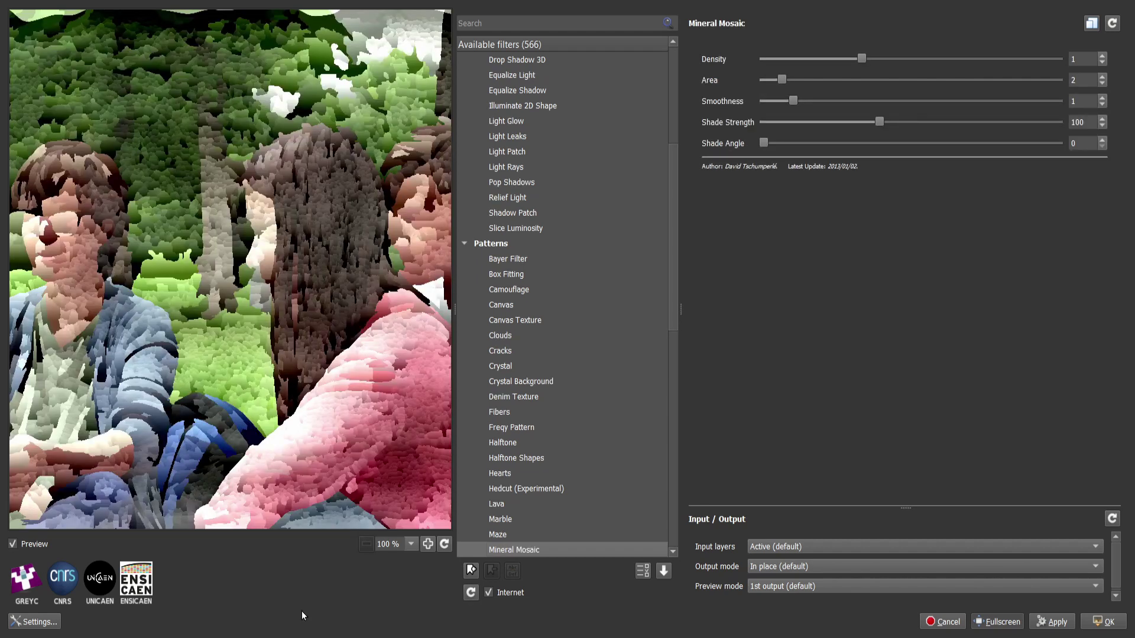
key(Down)
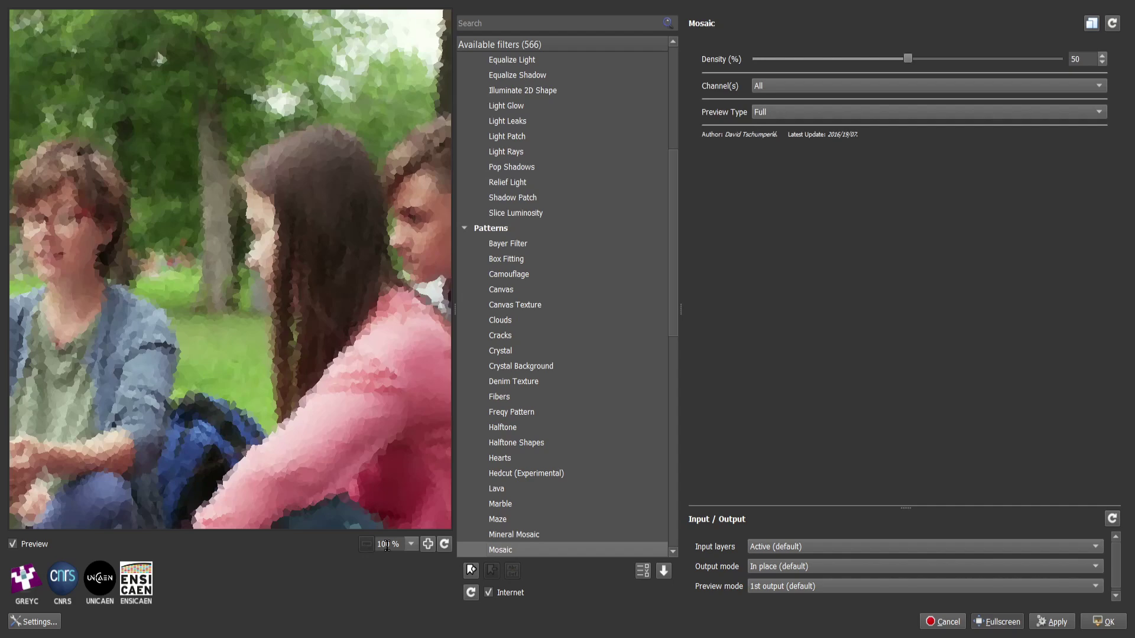
key(Down)
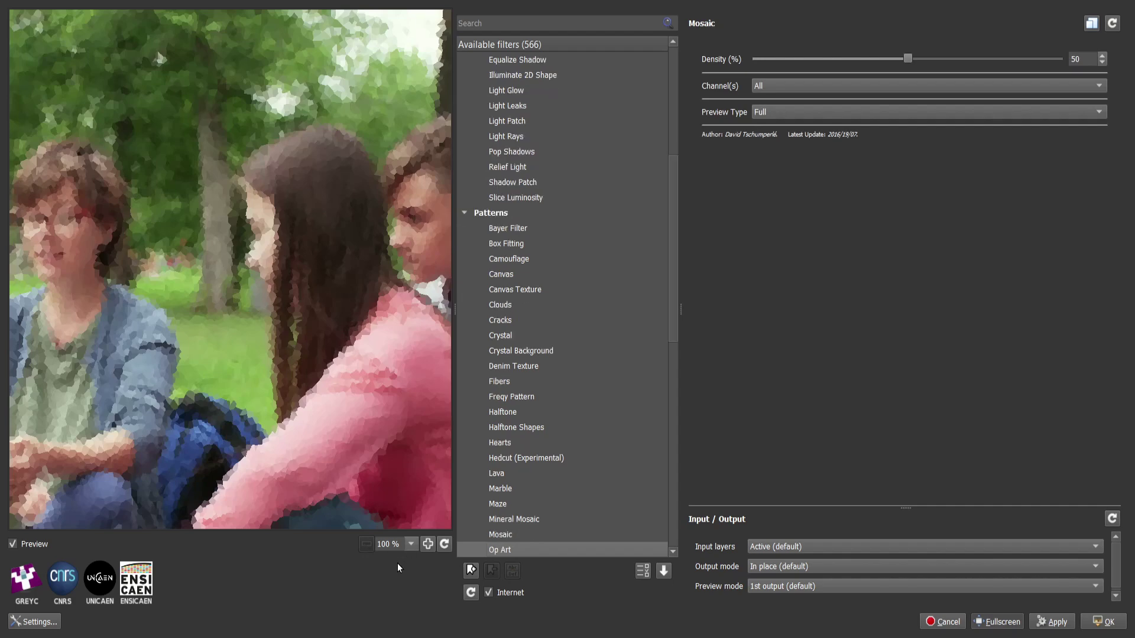
key(Down)
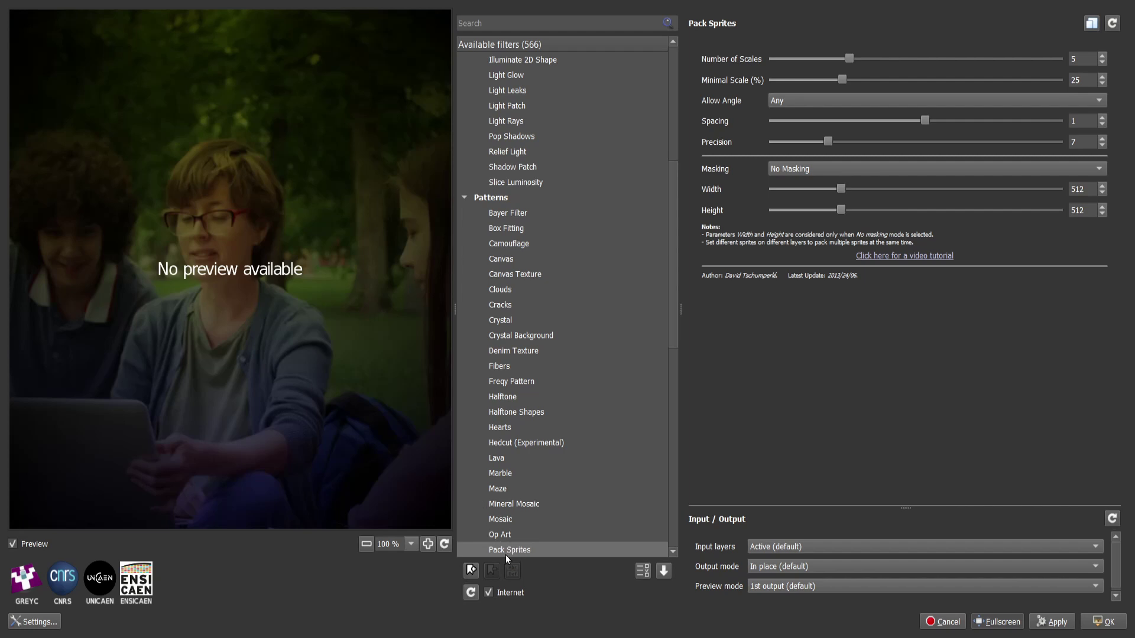
key(Down)
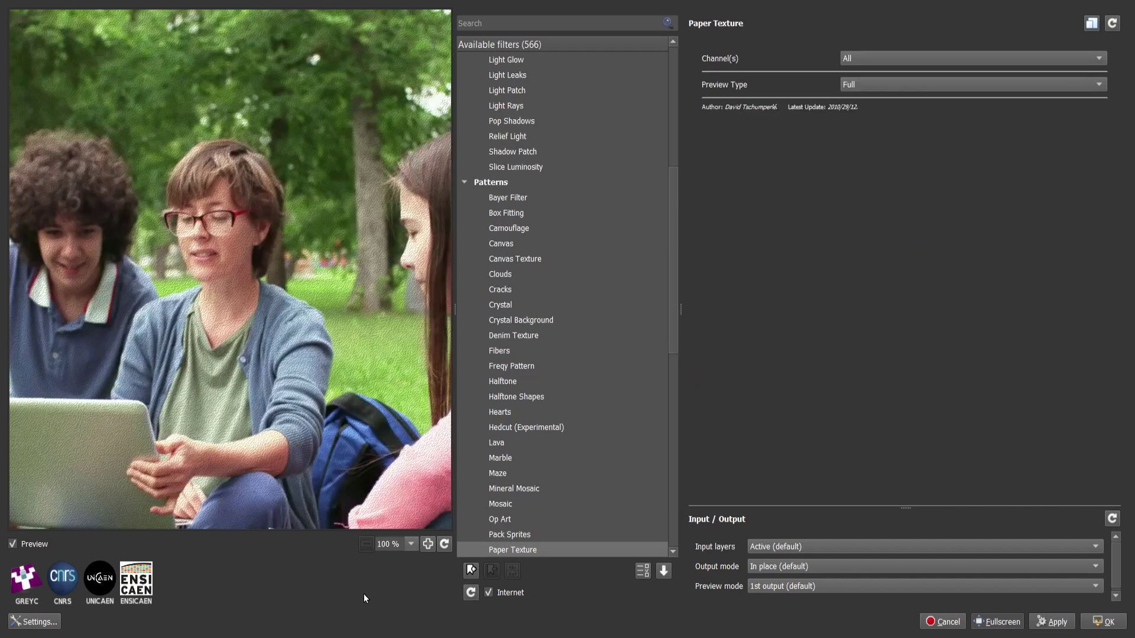
key(Down)
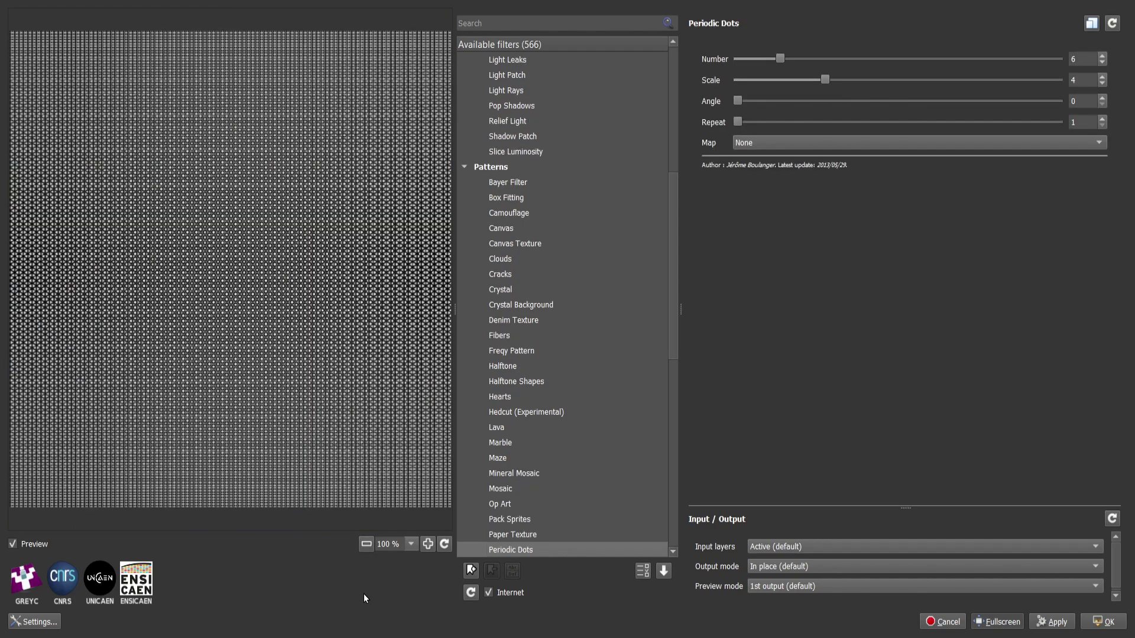
key(Down)
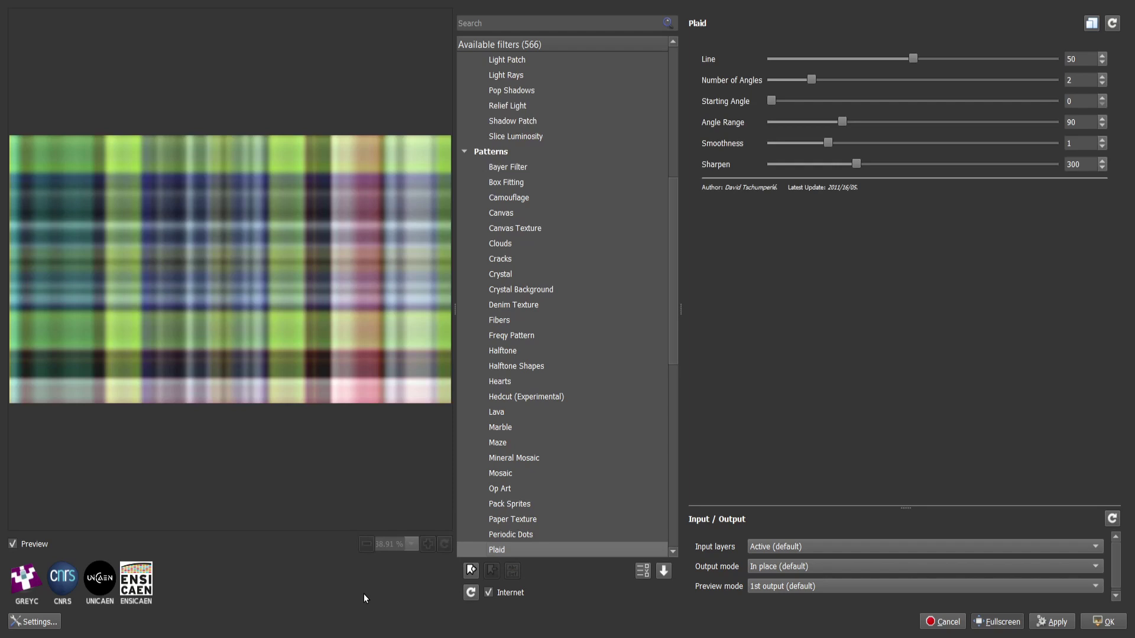
Preview Polka Dots and Random Color Ellipses, then give Random Pattern the new seed 68934.
key(Down)
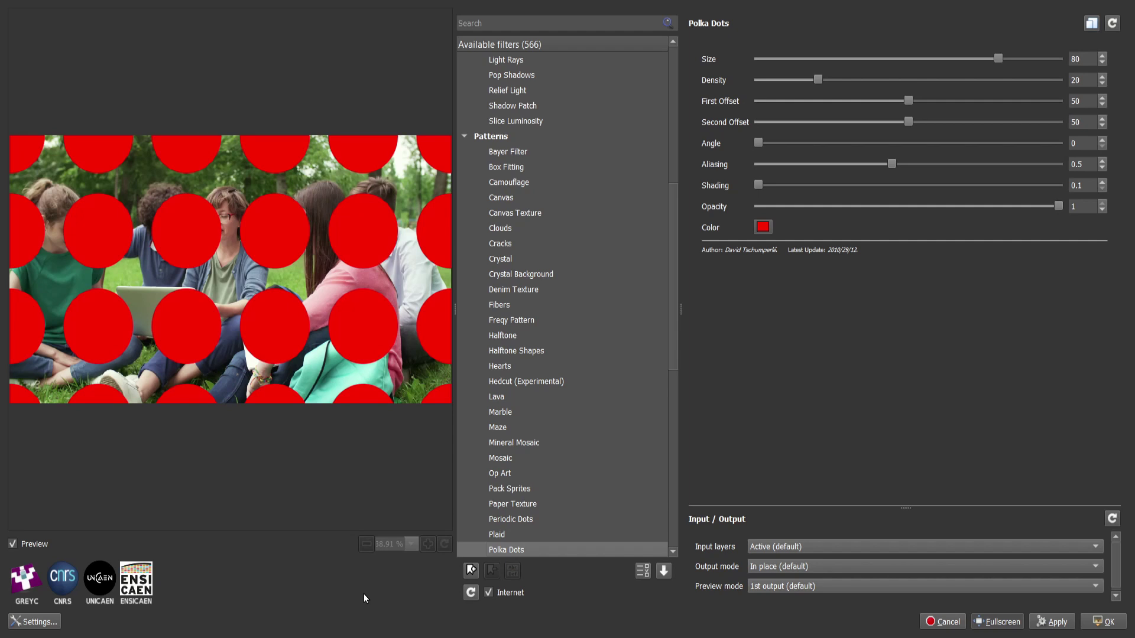
key(Down)
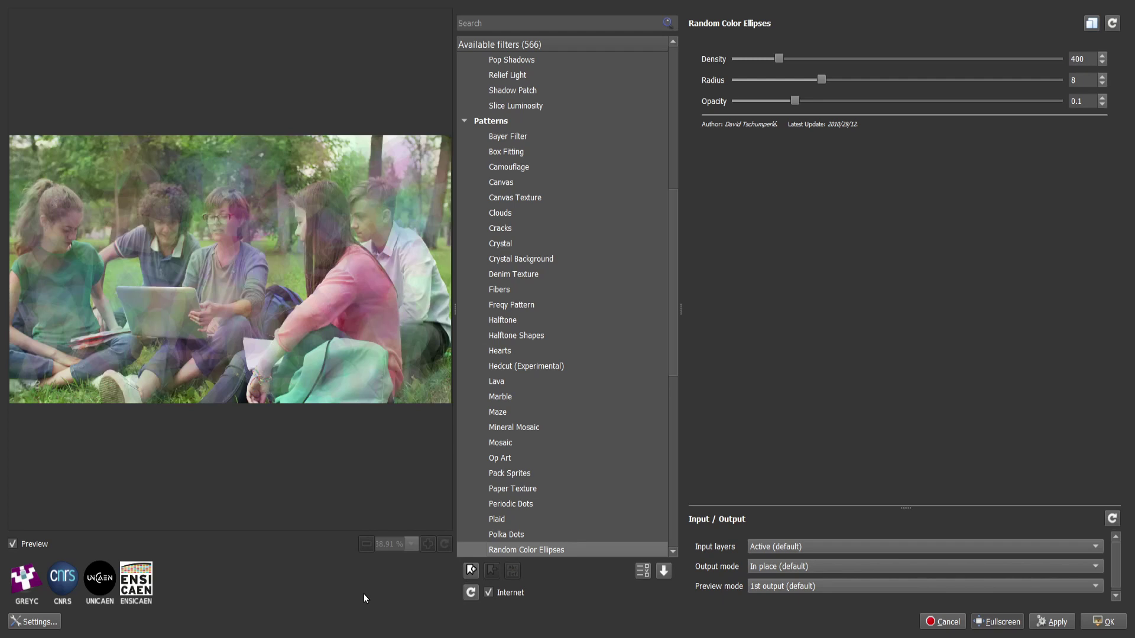
key(Down)
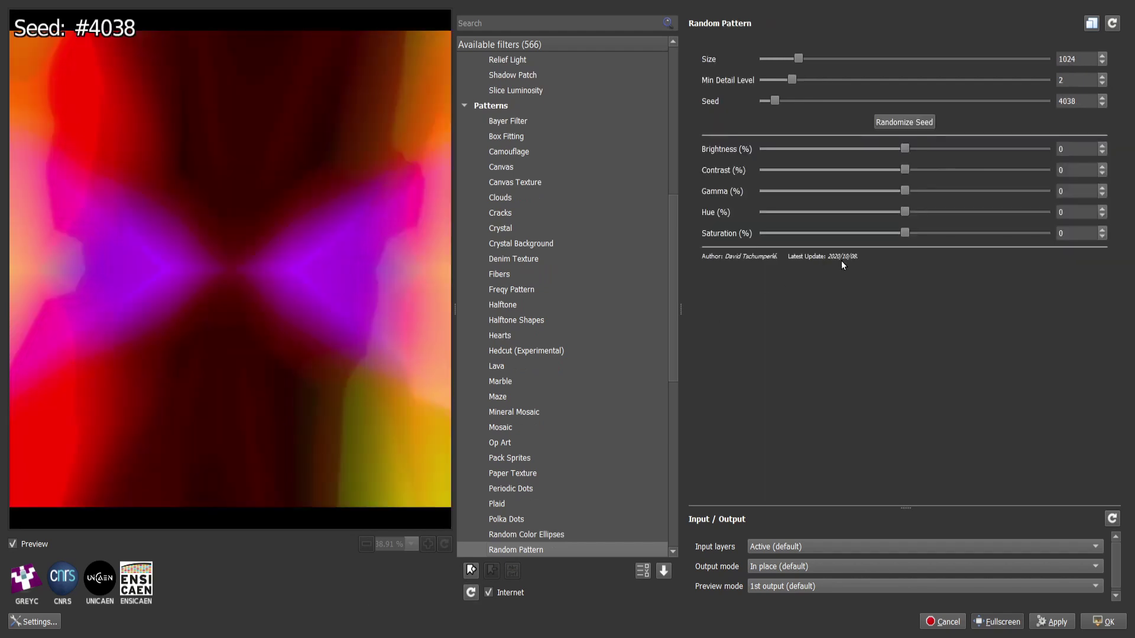
click(903, 123)
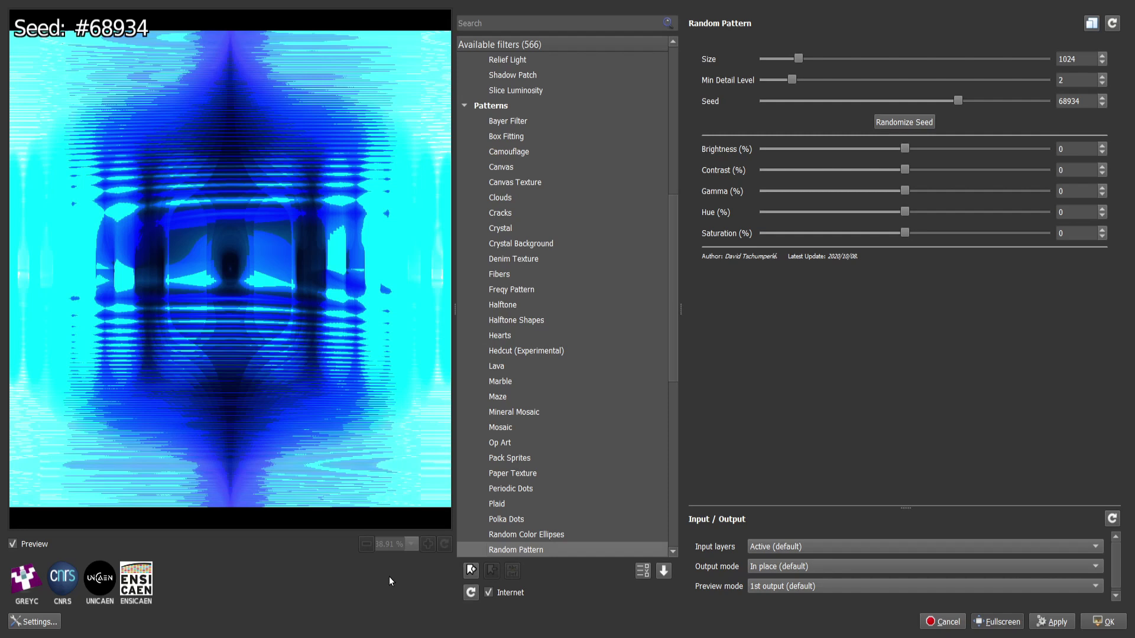
Preview Rays, Reptile, Resynthetize Texture [FFT] and [Patch-Based], ending on Rorschach.
key(Down)
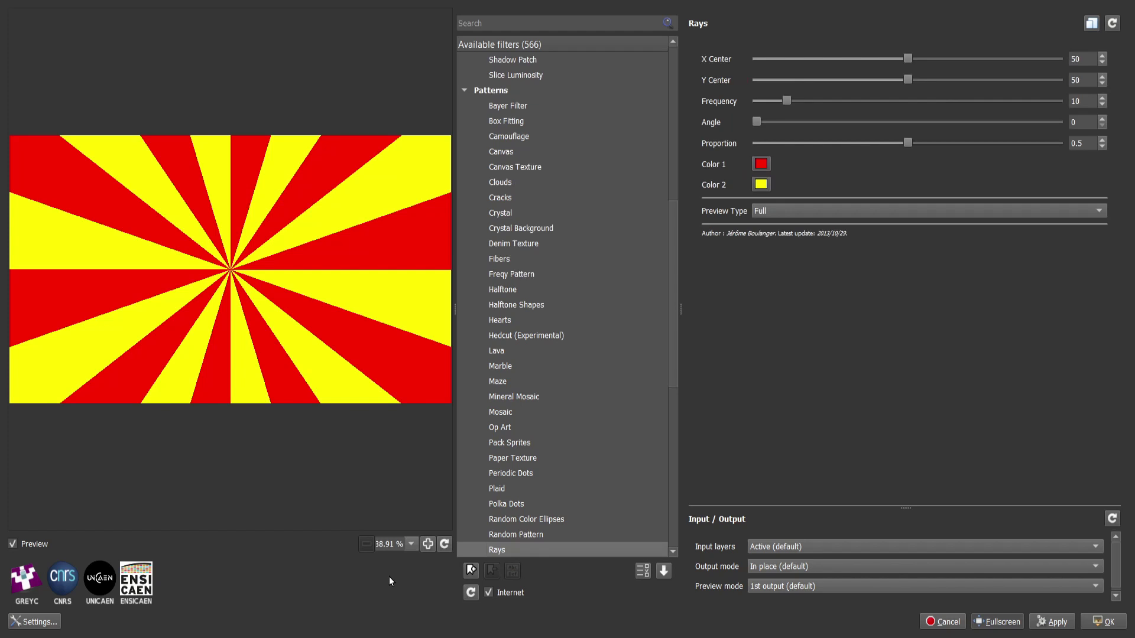
key(Down)
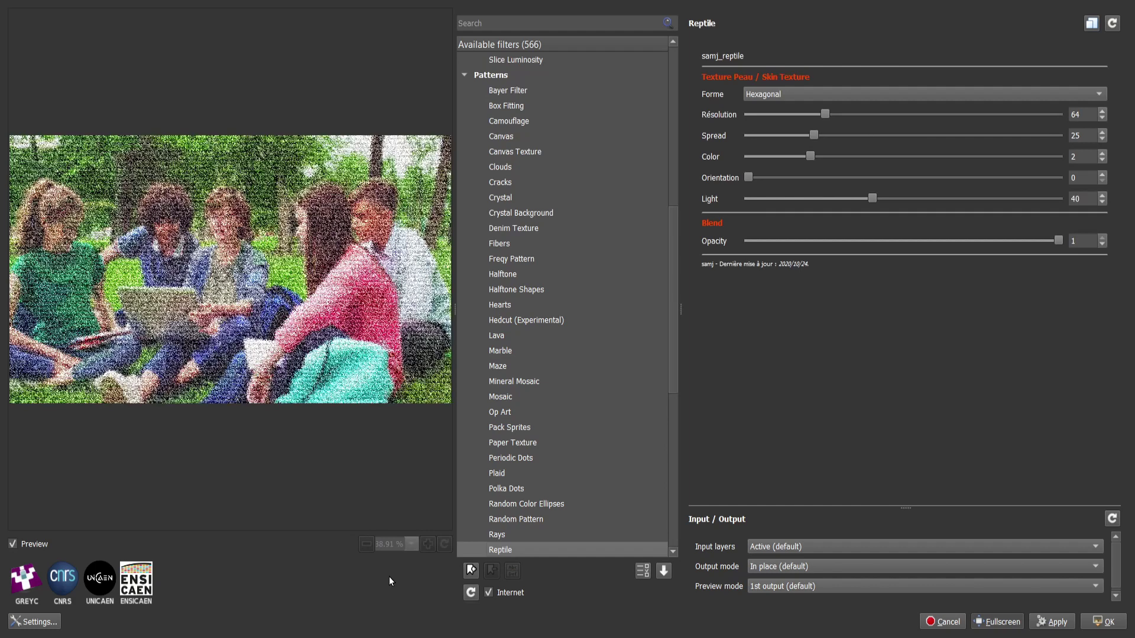
key(Down)
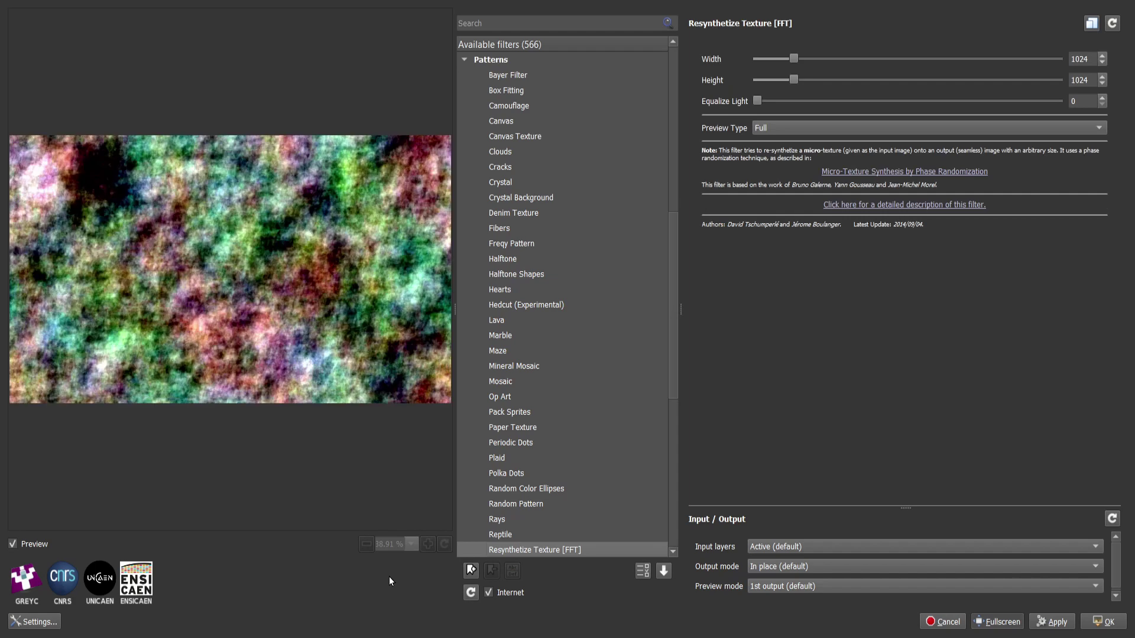
key(Down)
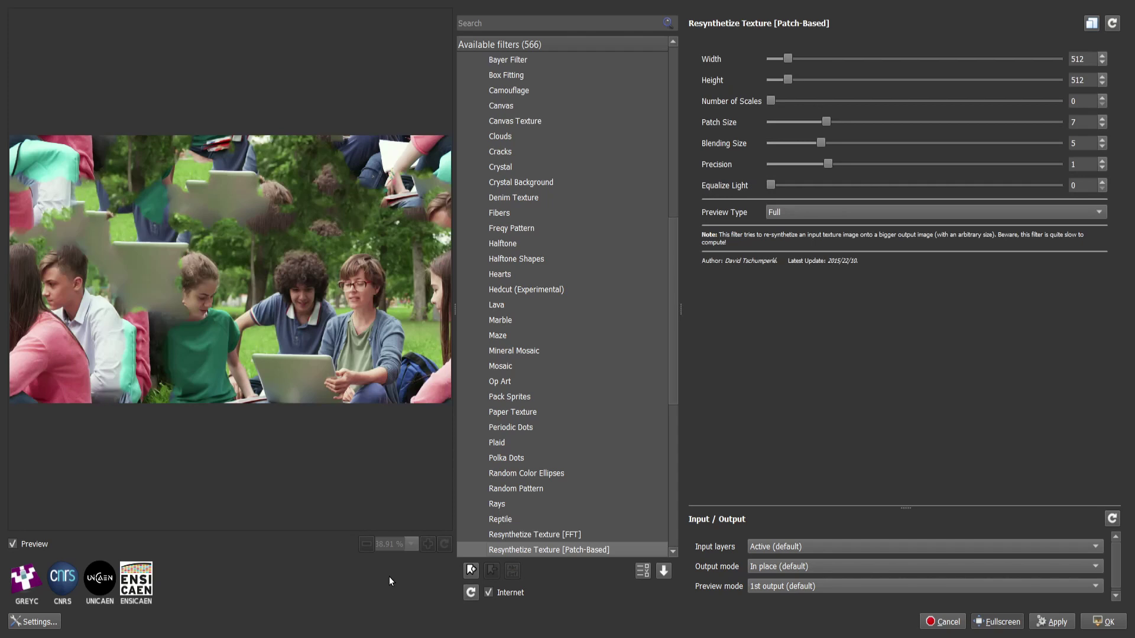
key(Down)
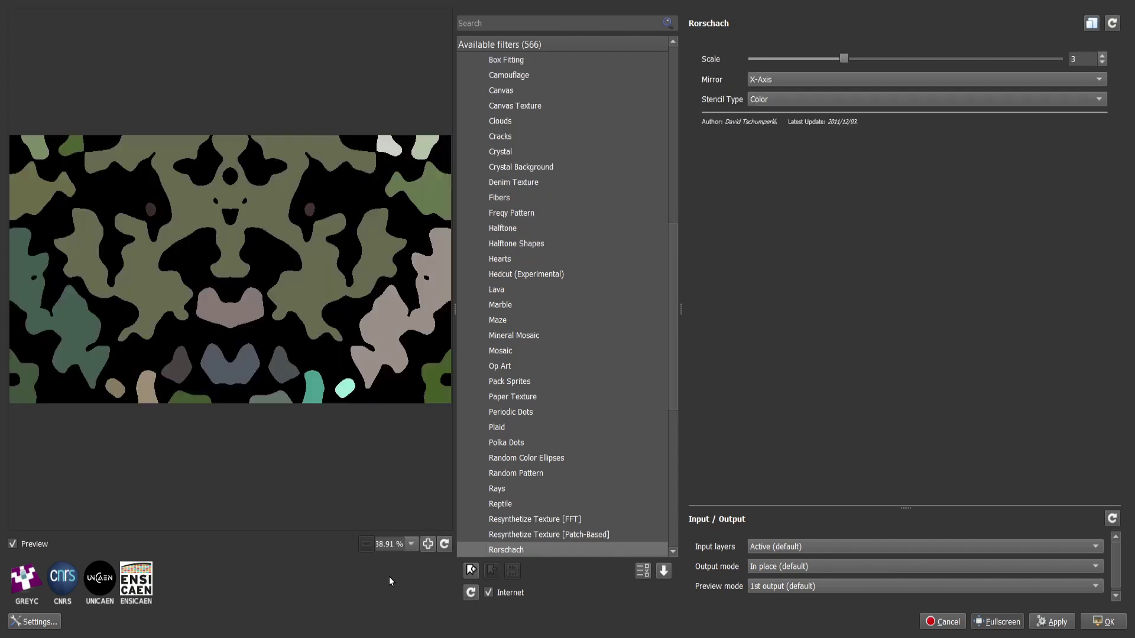
Preview Satin, Seamless Deco, Seamless Turbulence, Shock Waves, Soft Random Shades, Sponge and Stained Glass.
key(Down)
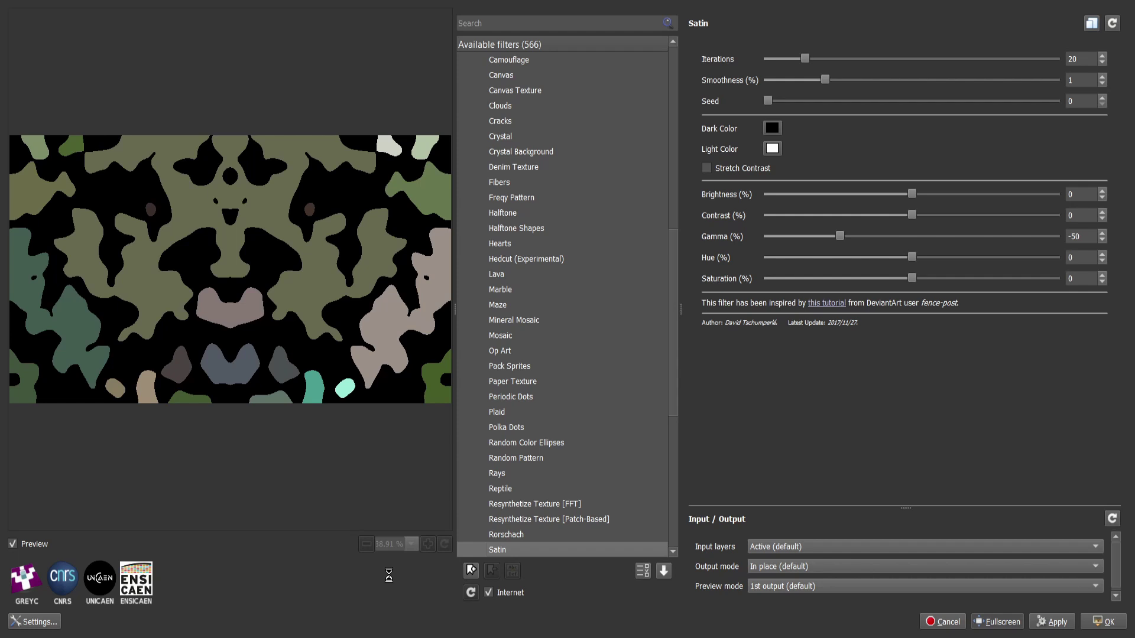
key(Down)
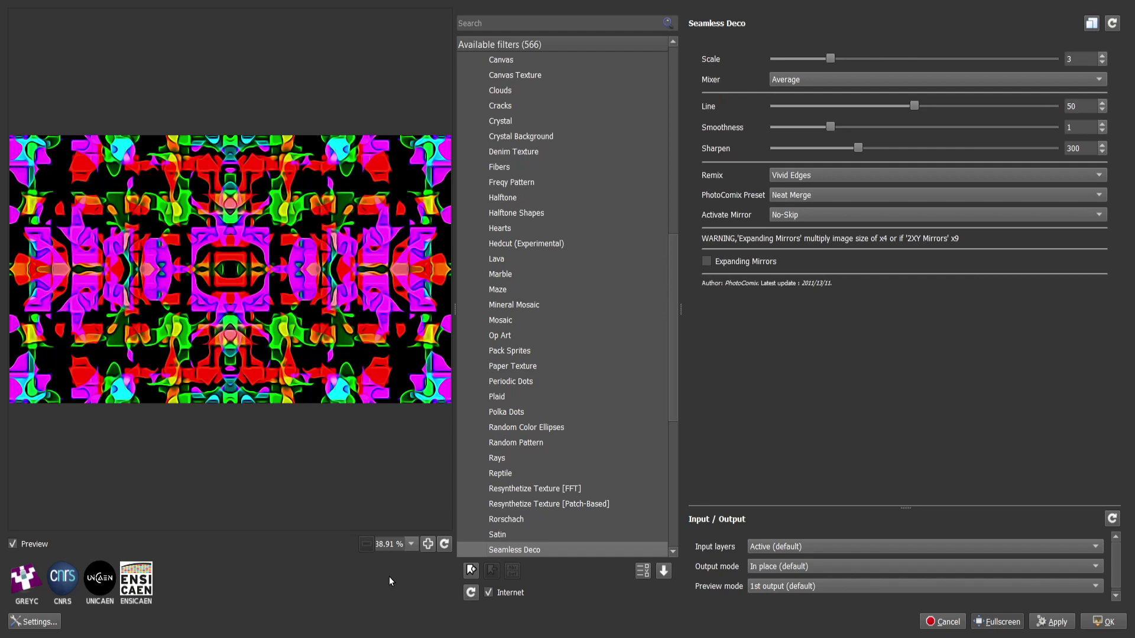
key(Down)
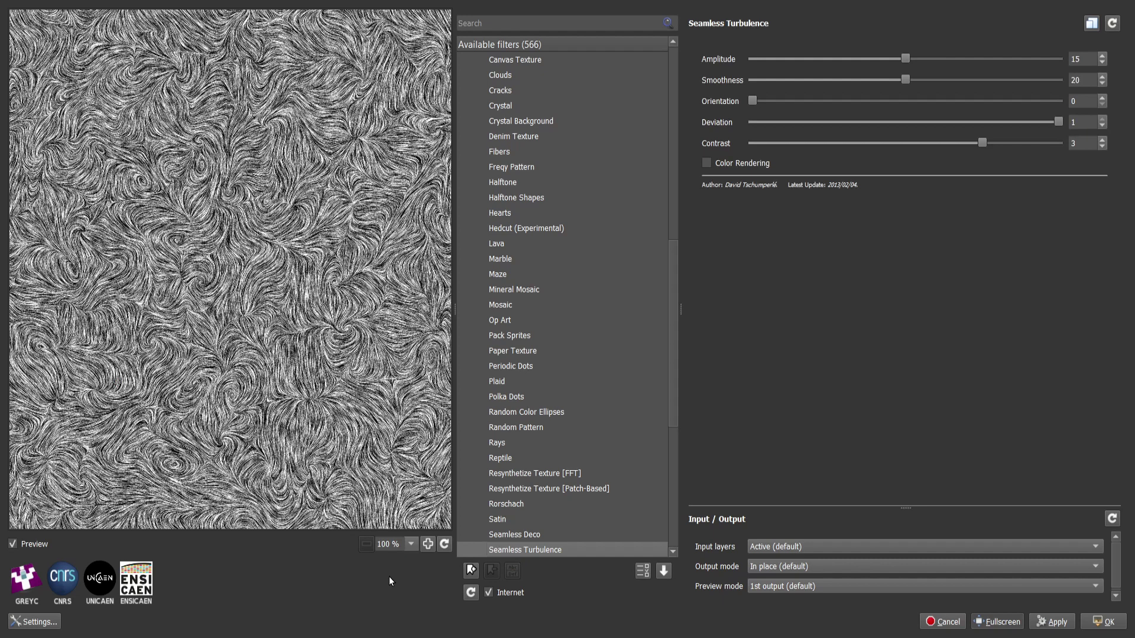
key(Down)
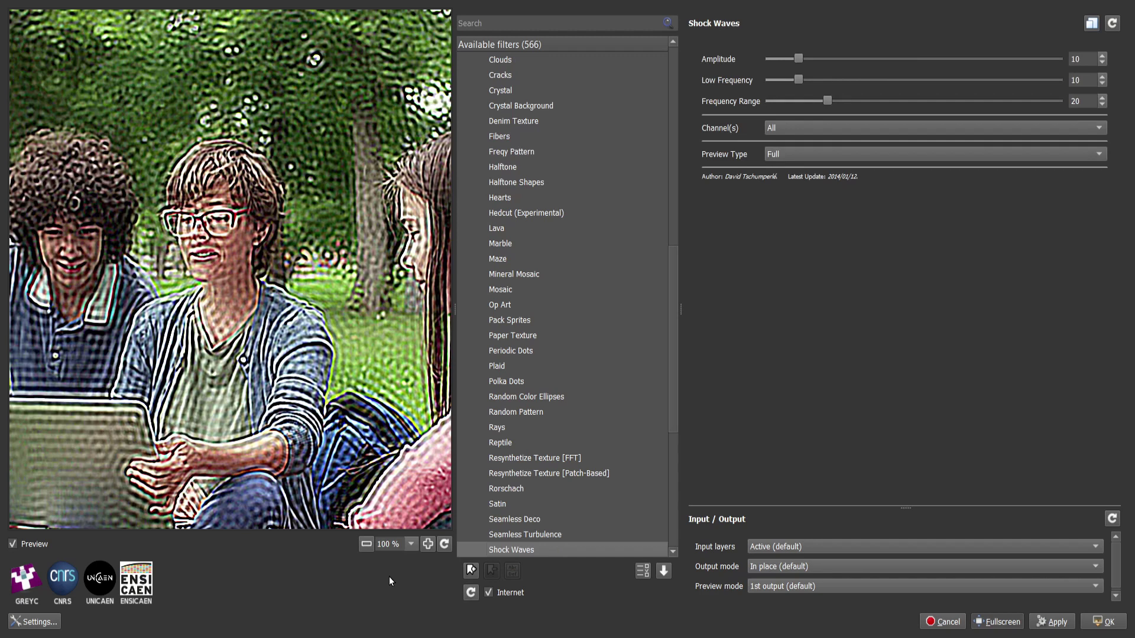
key(Down)
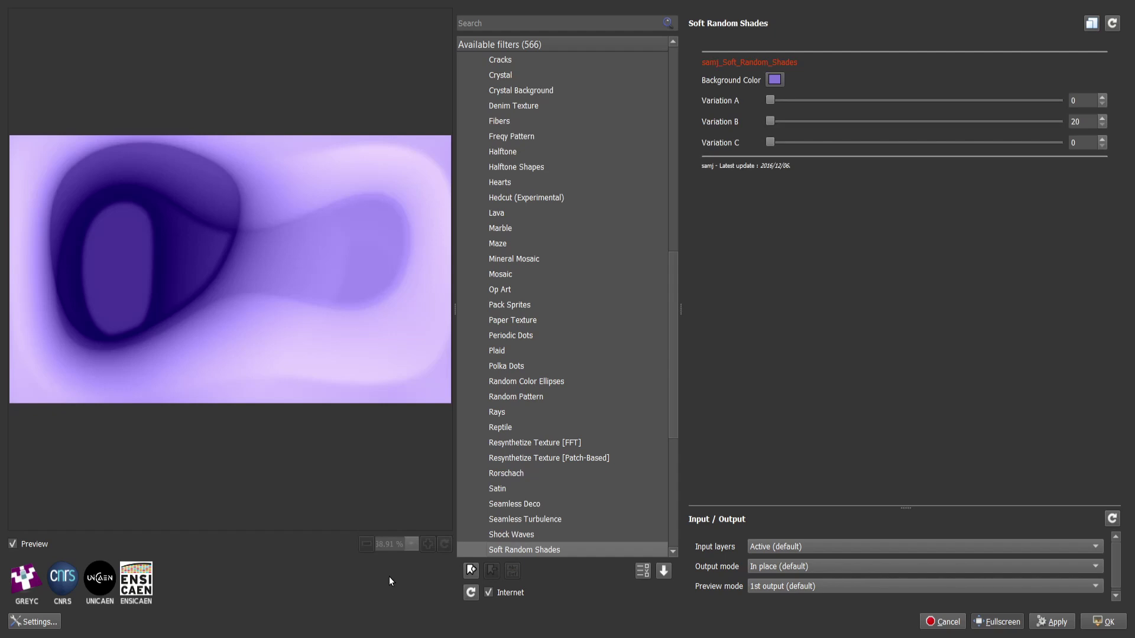
key(Down)
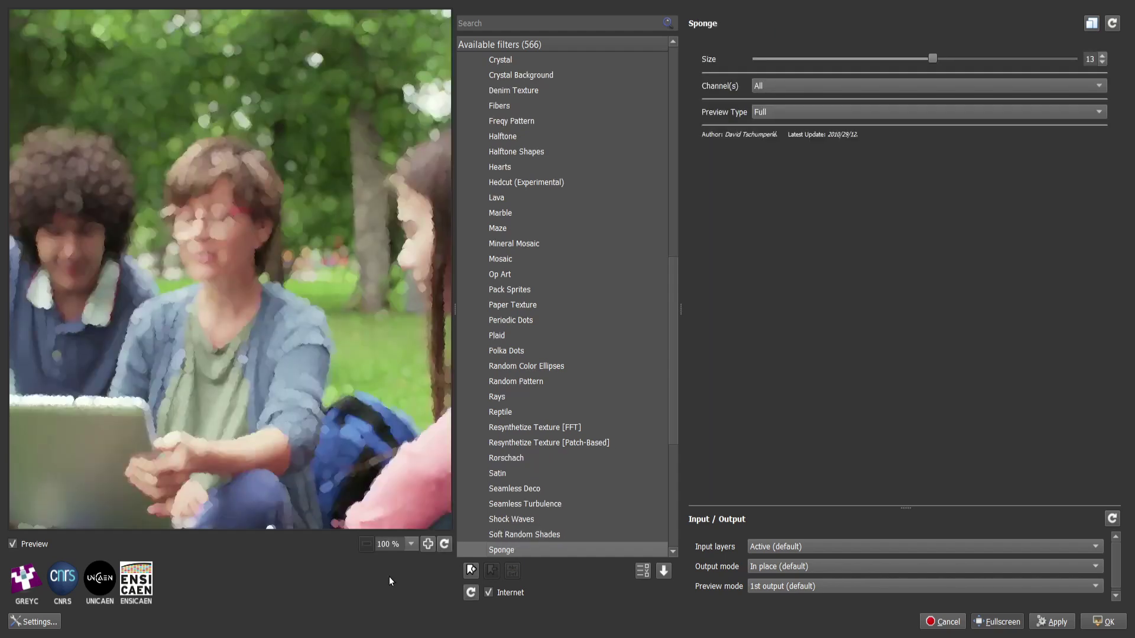
key(Down)
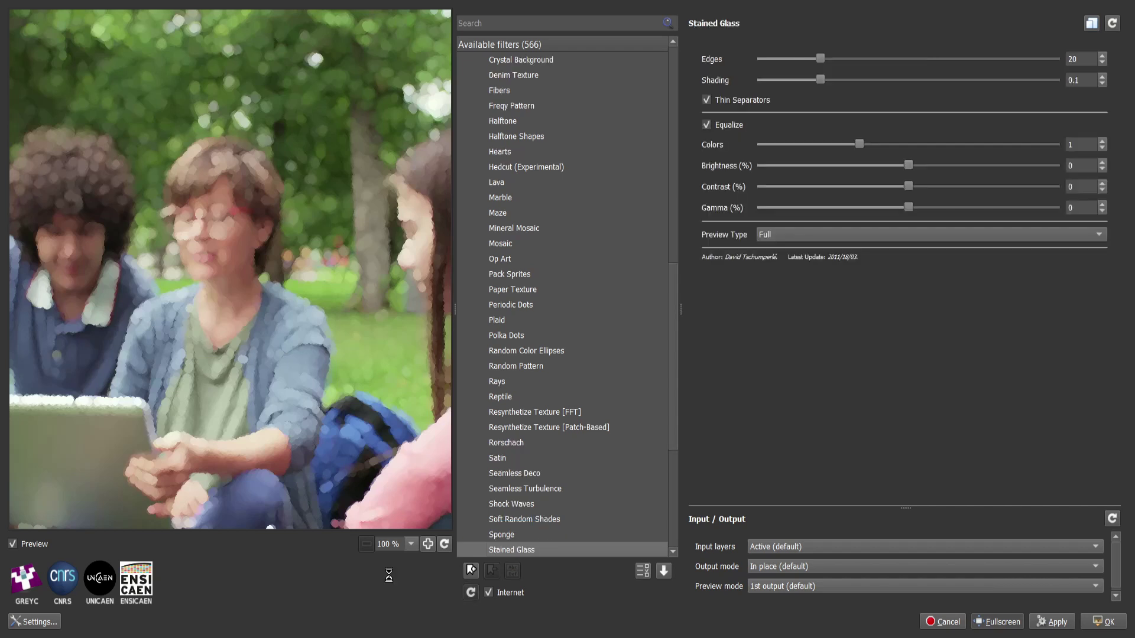
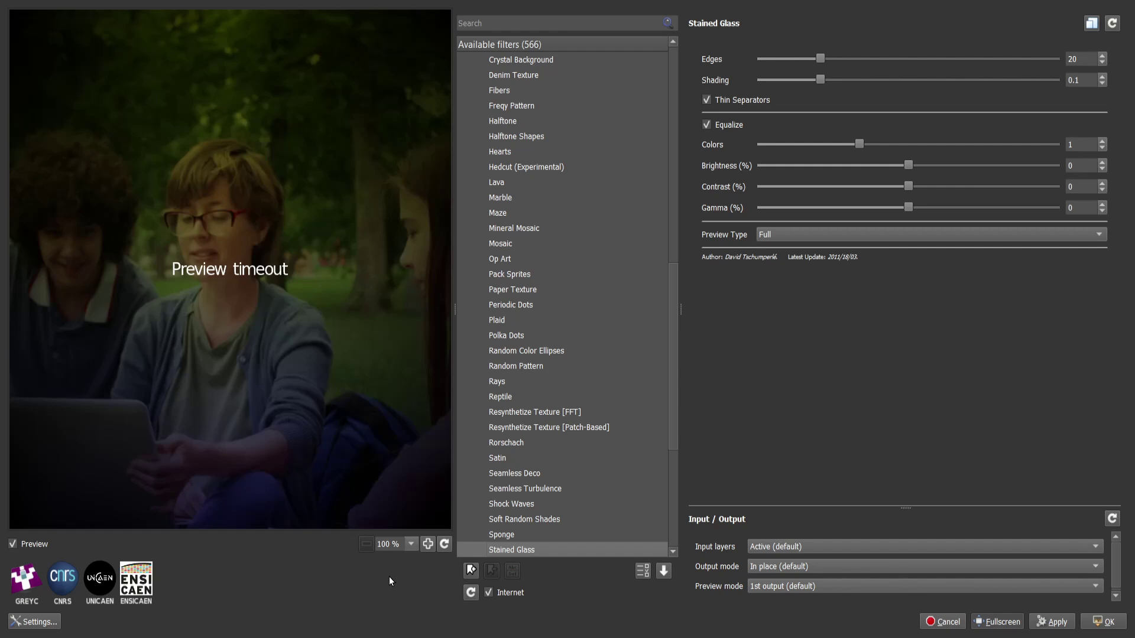
Tune the Stars filter to size 54, 7 branches and depth 0.62, regenerating the star positions.
key(Up)
key(Down)
key(Down)
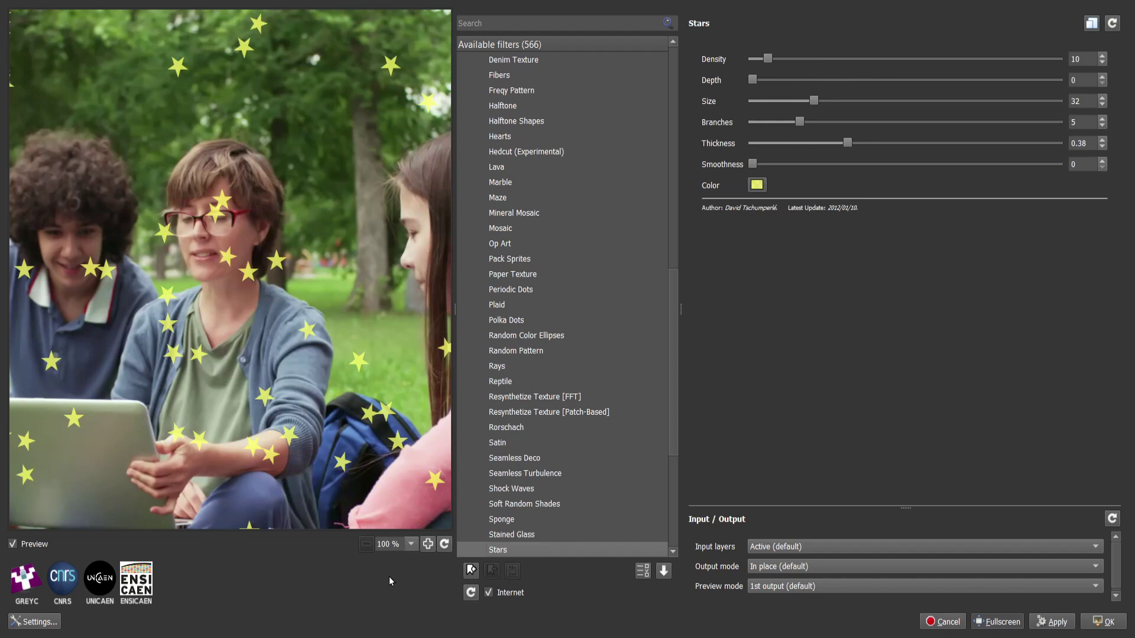
drag(814, 101, 869, 101)
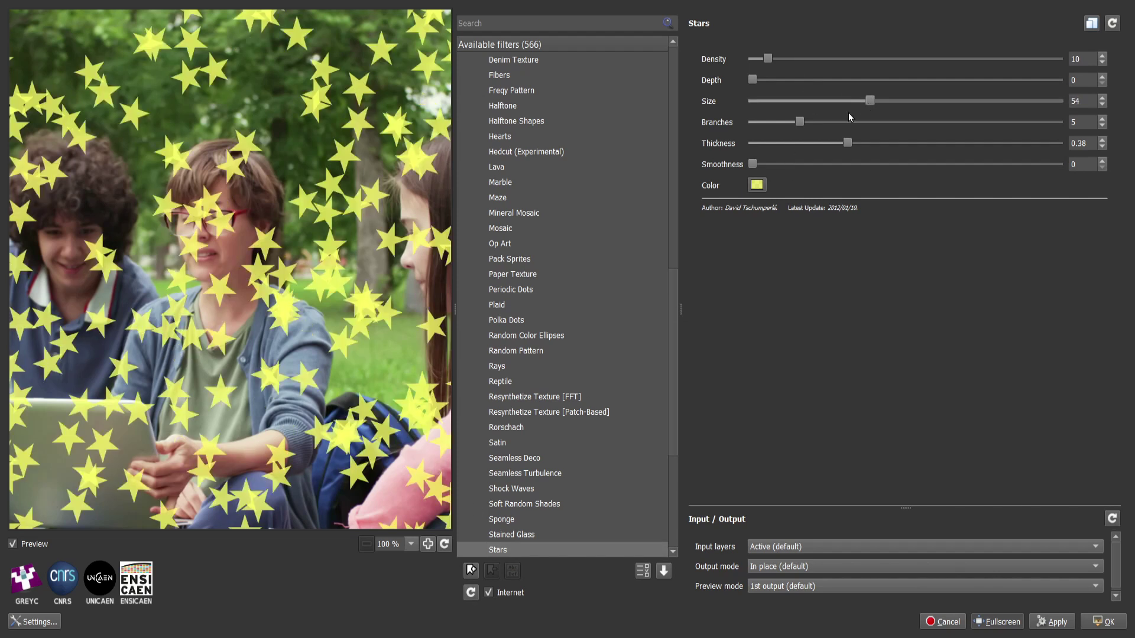
click(800, 122)
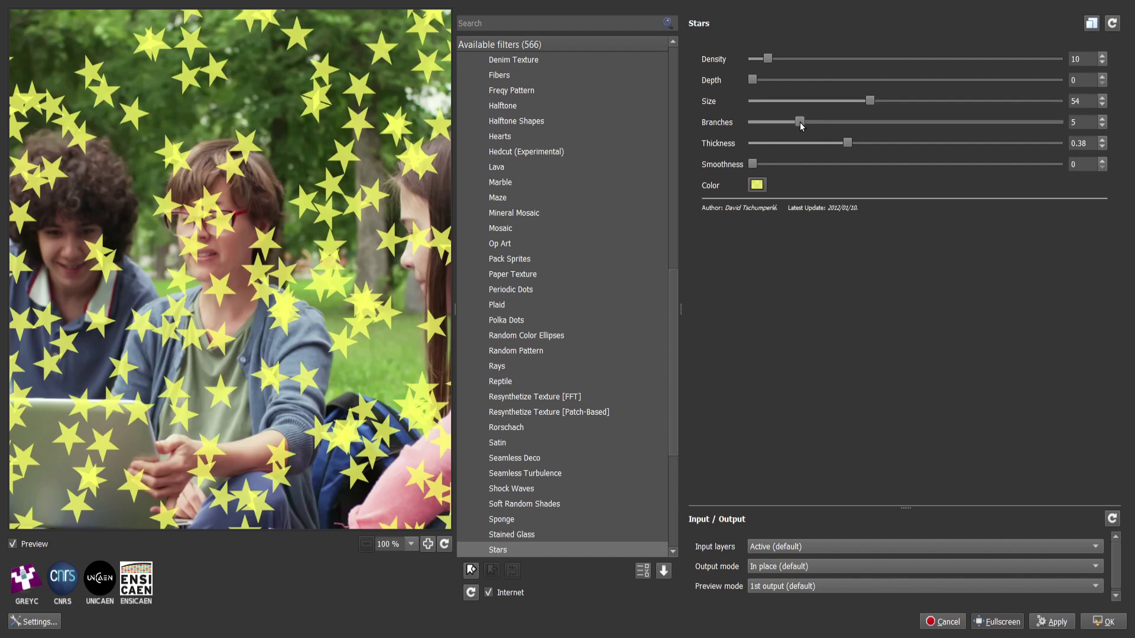
drag(835, 123, 844, 123)
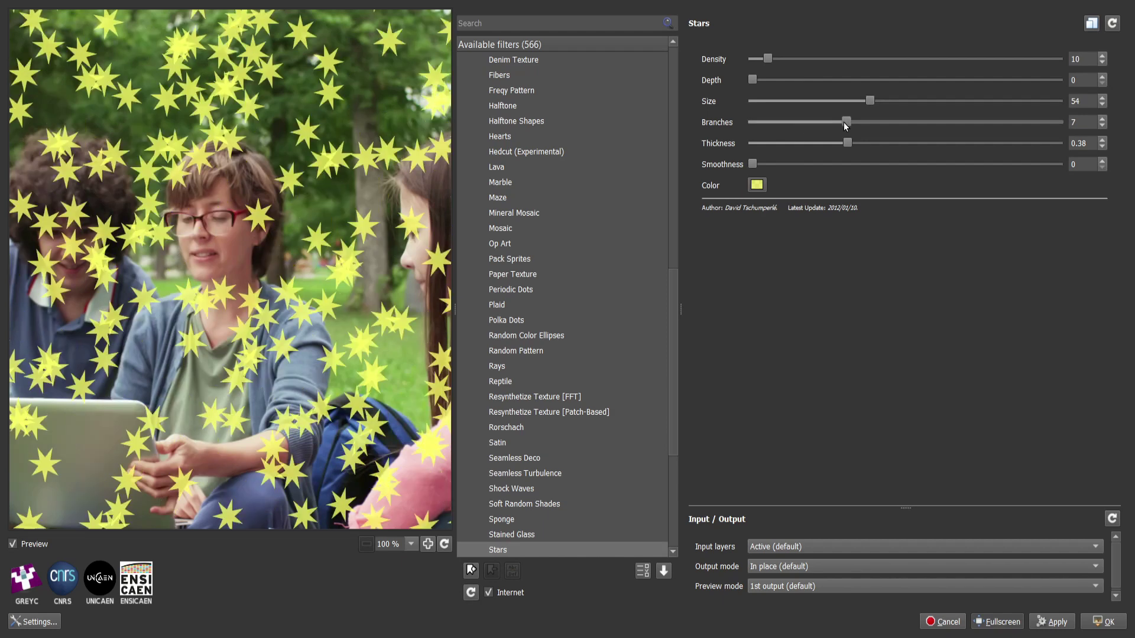
drag(752, 79, 790, 80)
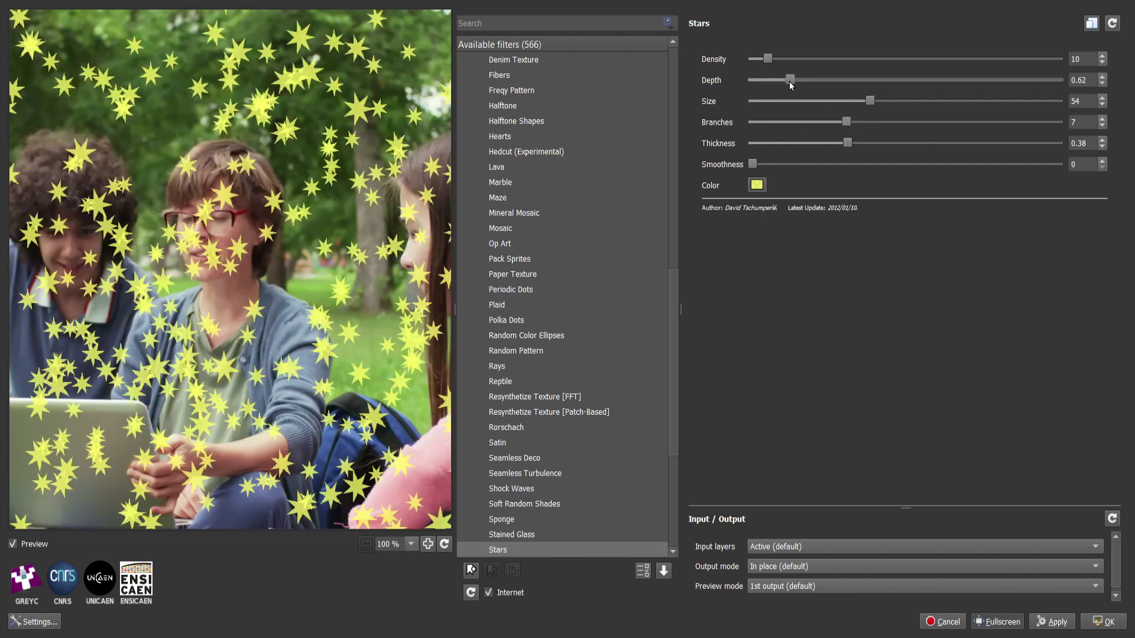
click(518, 548)
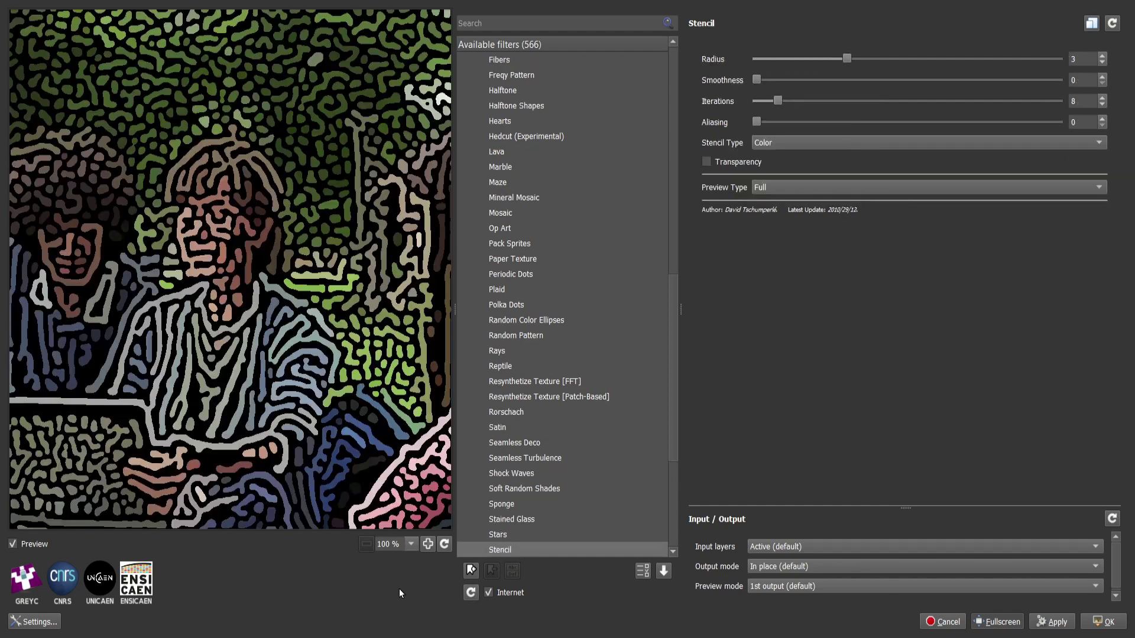
Preview the Strip, Tetris, Truchet, Turbulent Halftone, Turing and Voronoi pattern filters.
key(Down)
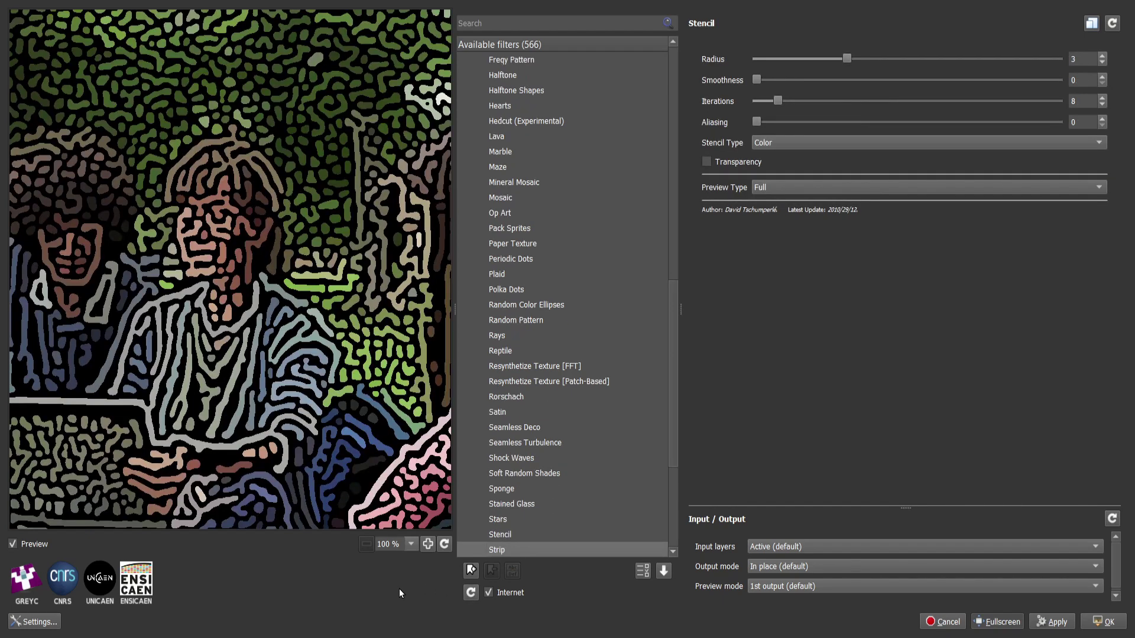
key(Down)
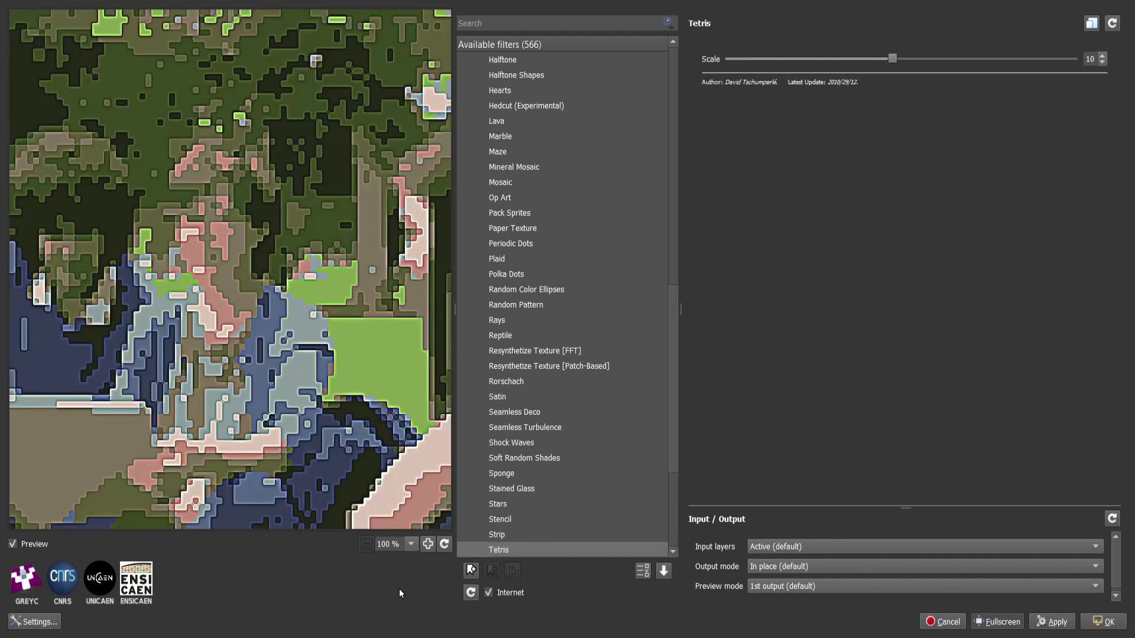
key(Down)
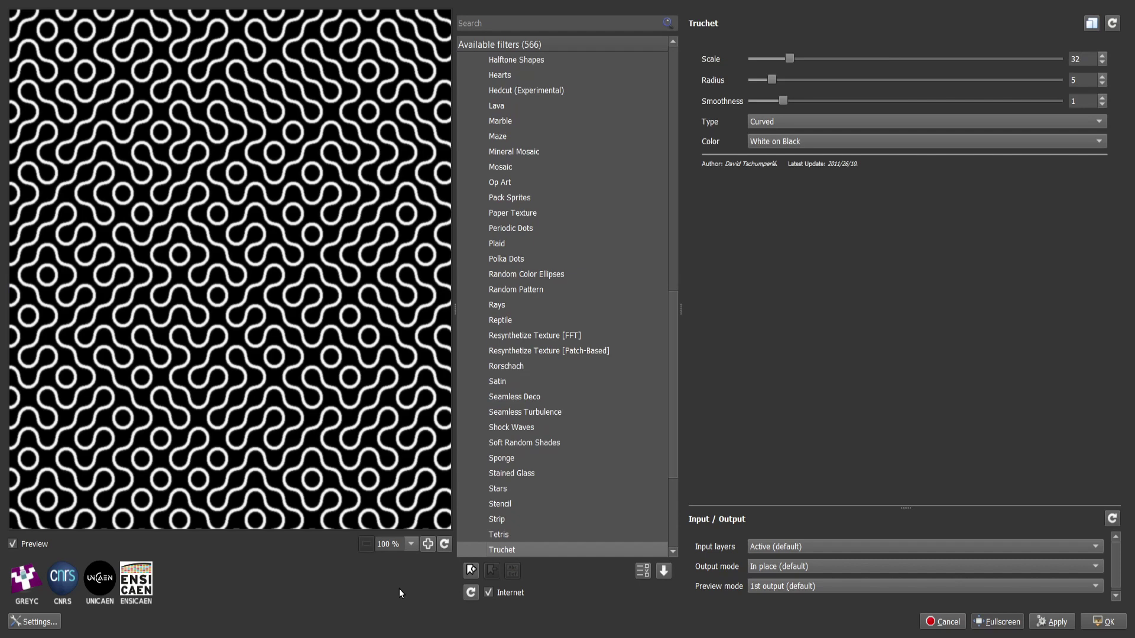
key(Down)
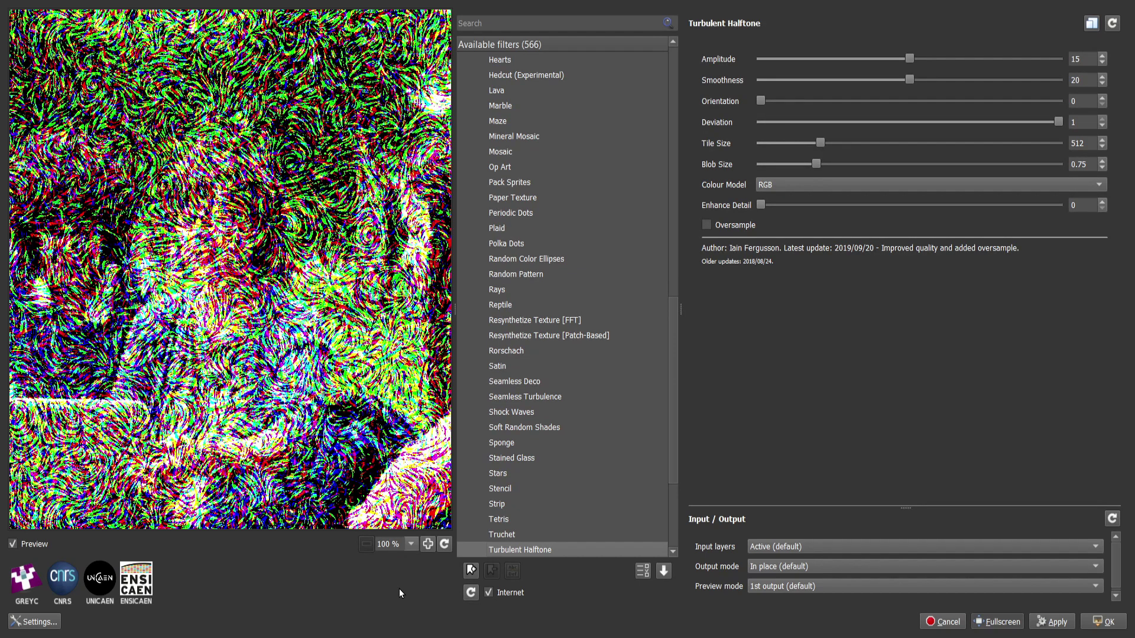
key(Down)
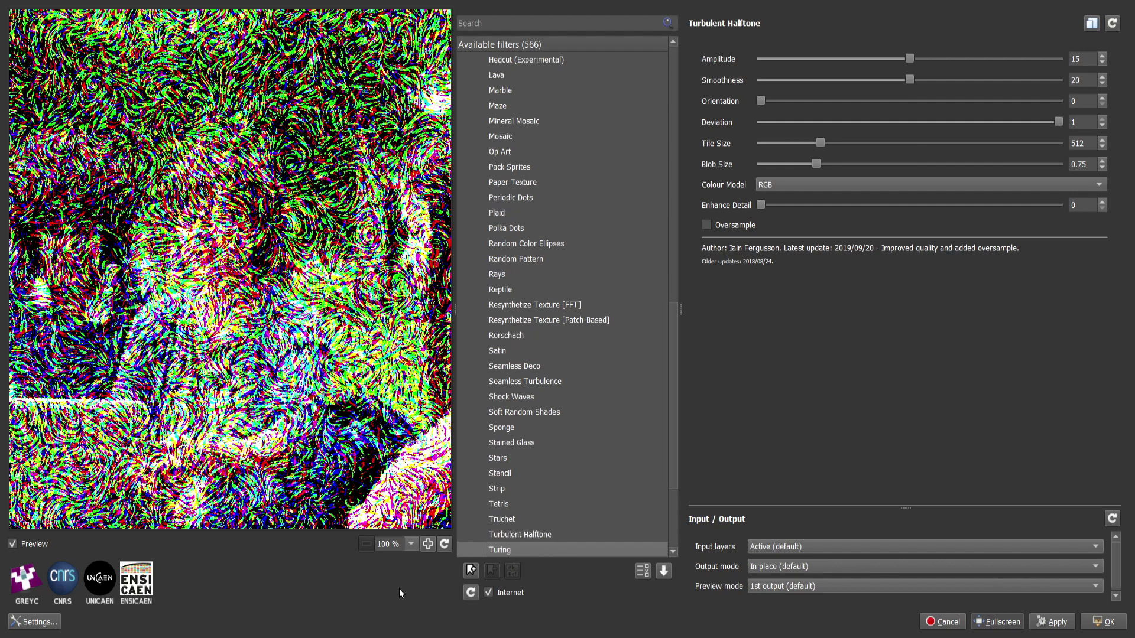
key(Down)
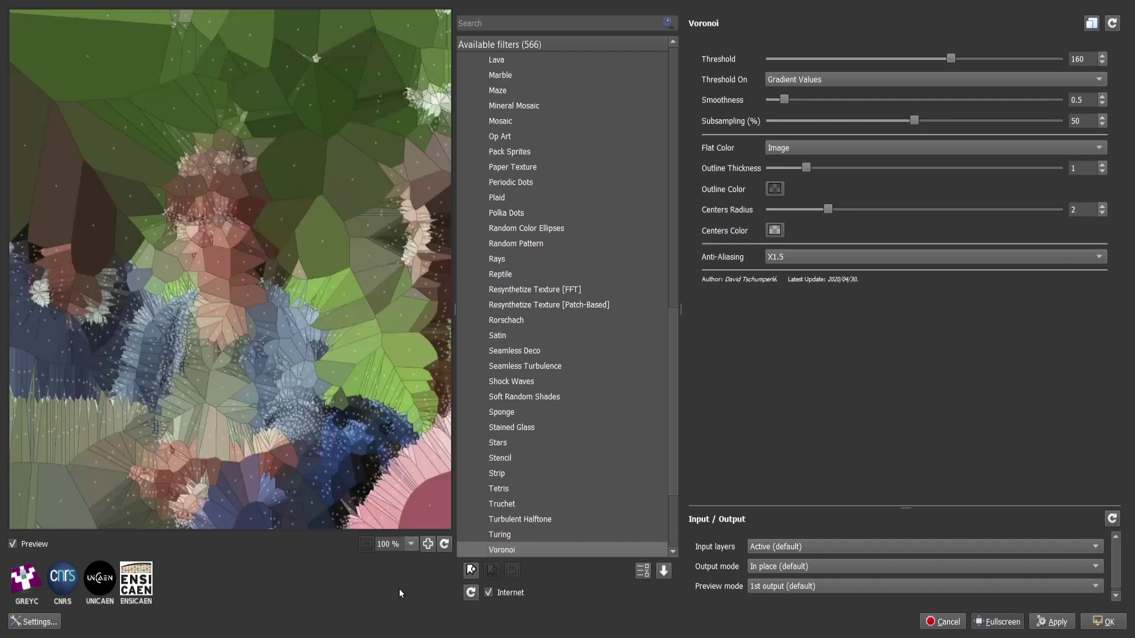
Preview Weave and Whirls, then continue into Rendering to the 3D Blocks filter.
key(Down)
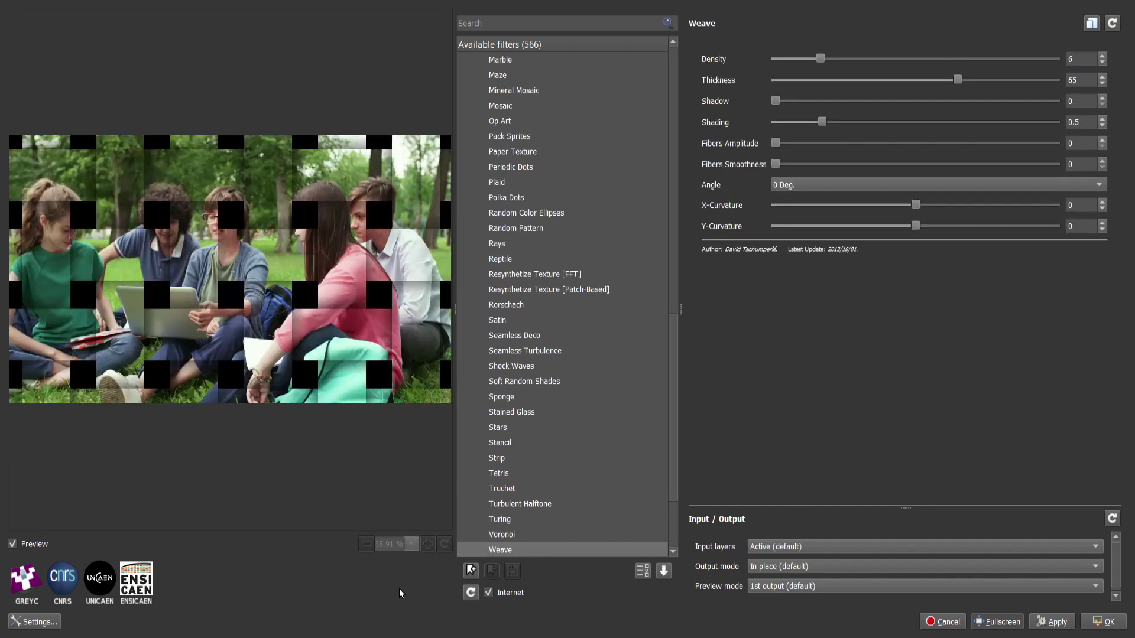
key(Down)
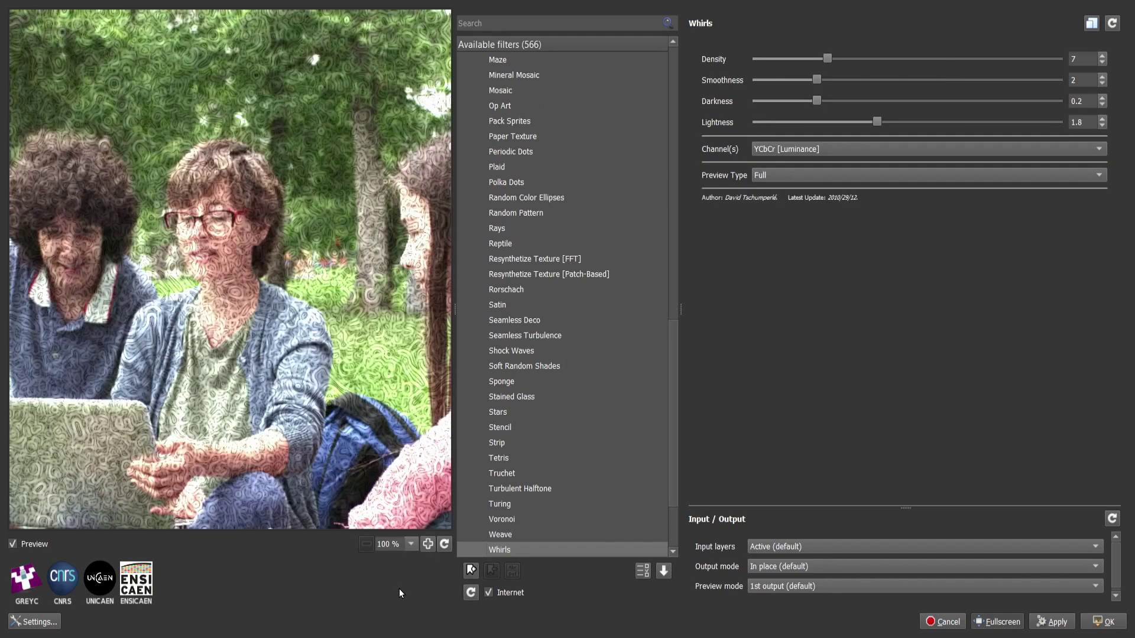
key(Down)
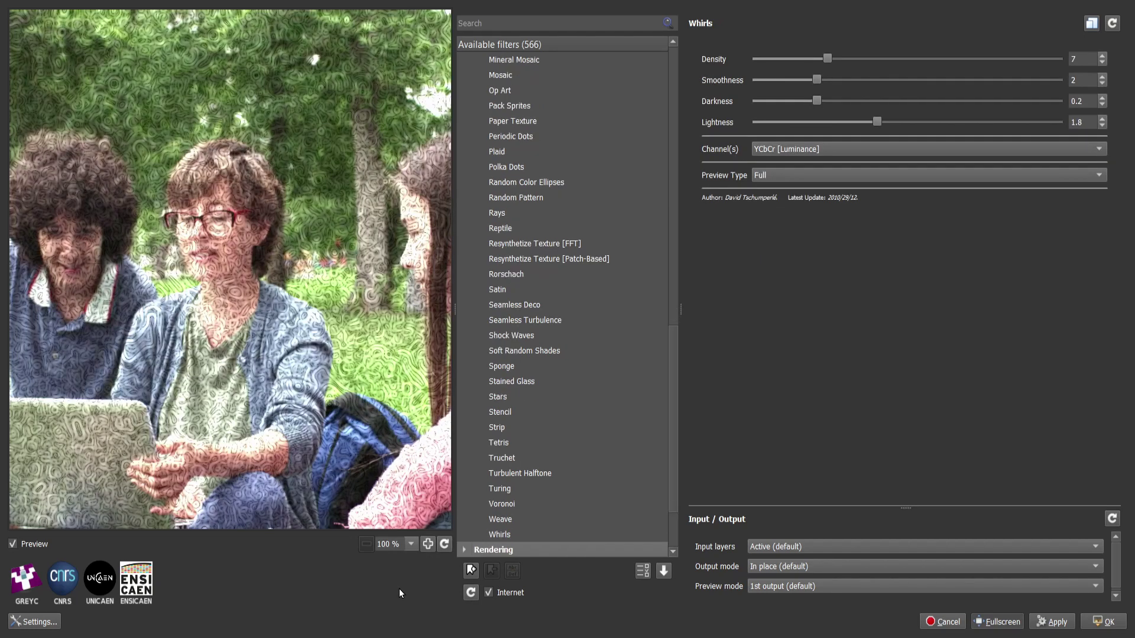
key(Down)
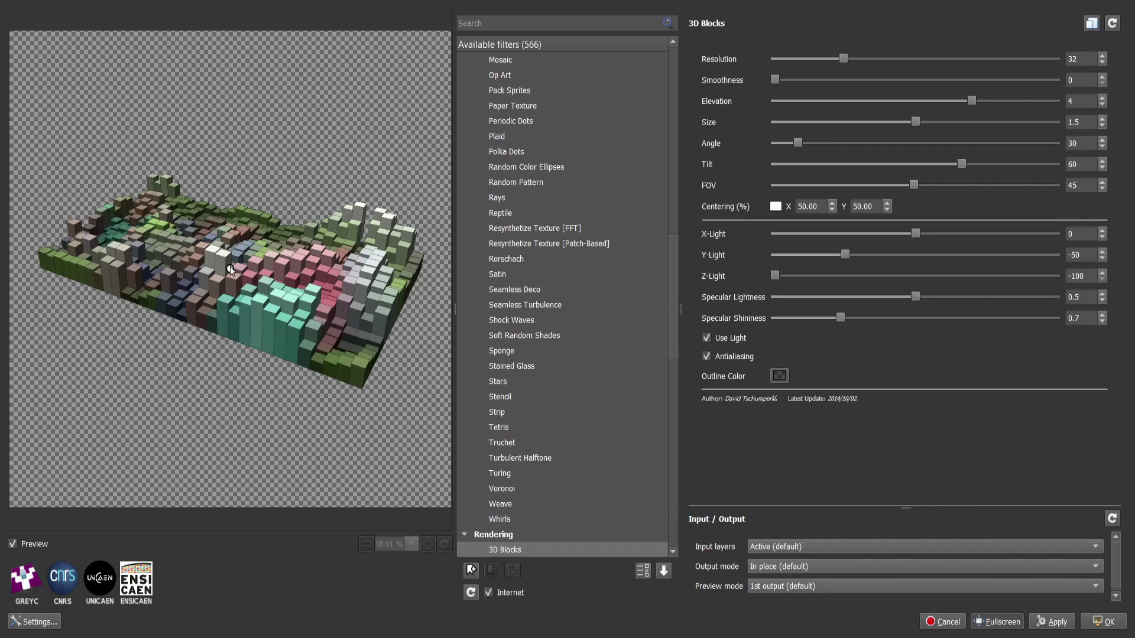
Shift the 3D Blocks render lower, then preview 3D Colored Object through 3D Image Object.
drag(229, 270, 233, 399)
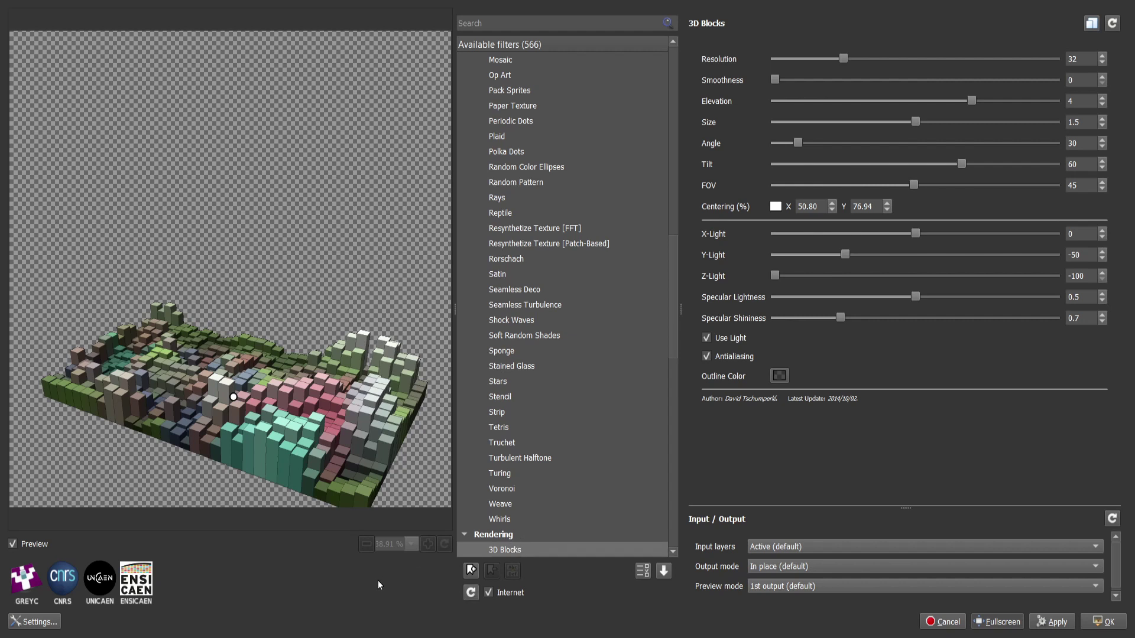
key(Down)
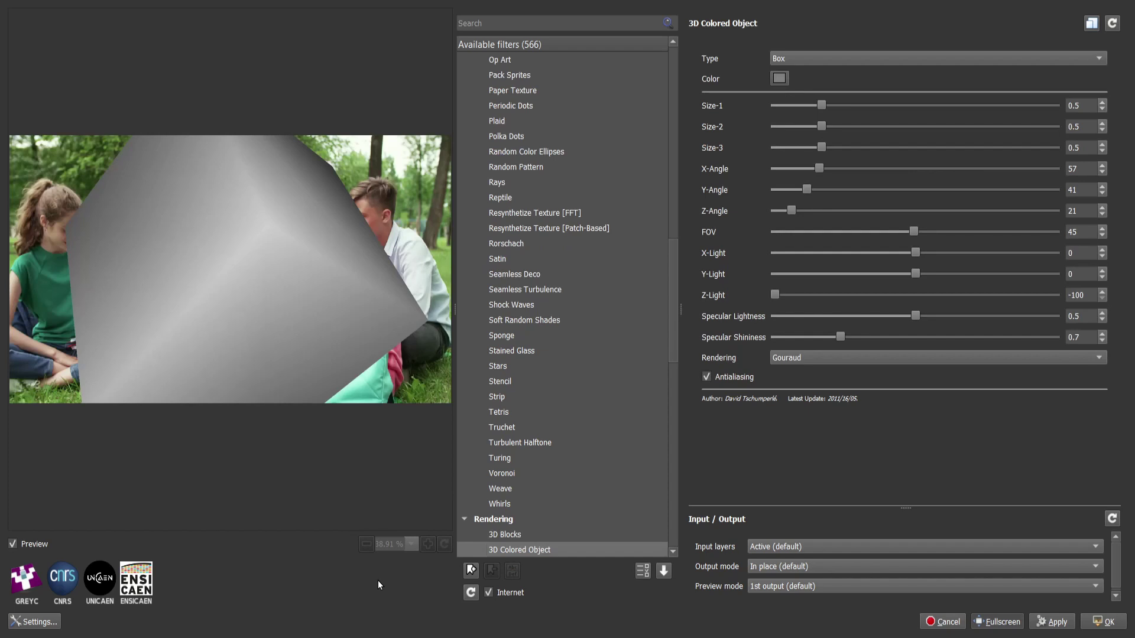
key(Down)
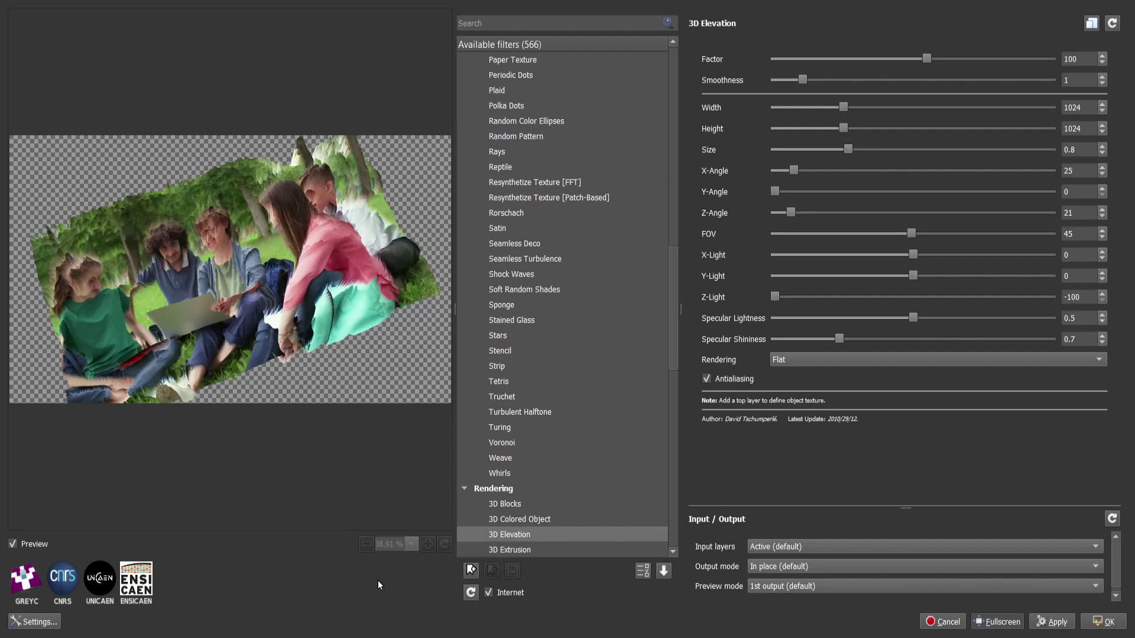
key(Down)
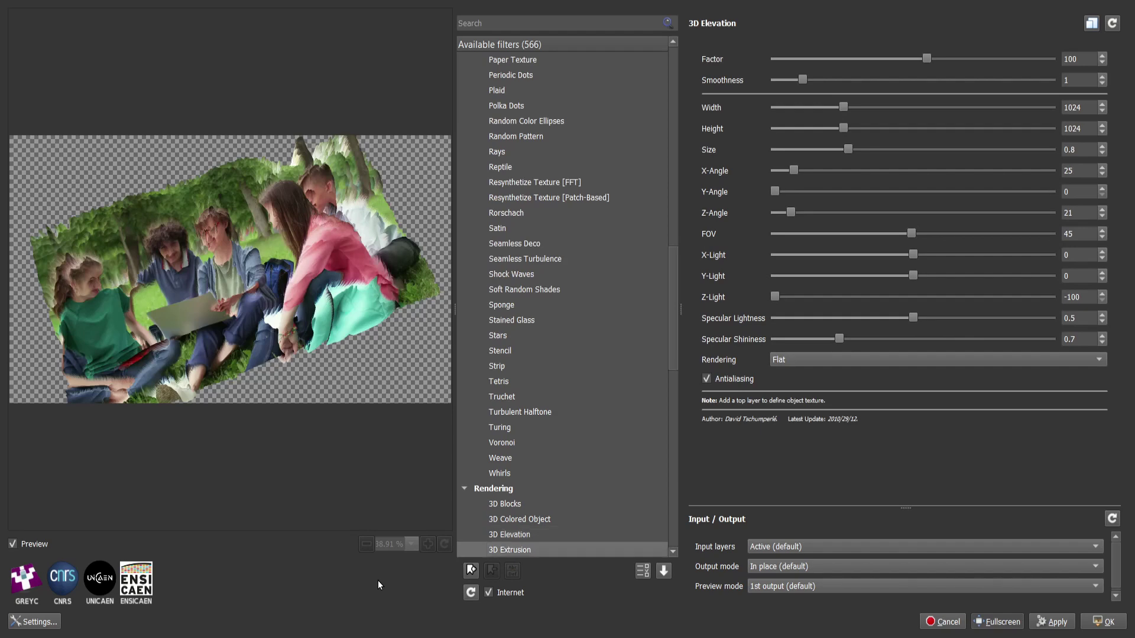
key(Down)
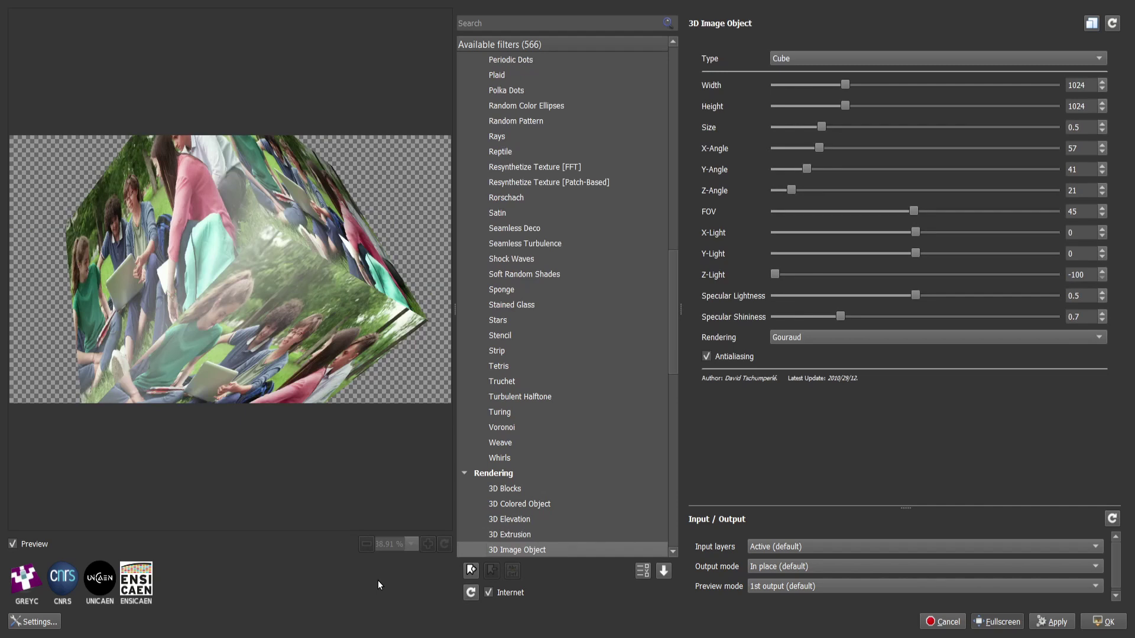
Preview 3D Lathing, 3D Random Objects, Ball, Circle Art, Construction Material Texture, Disco, Equation Plot [Parametric].
key(Down)
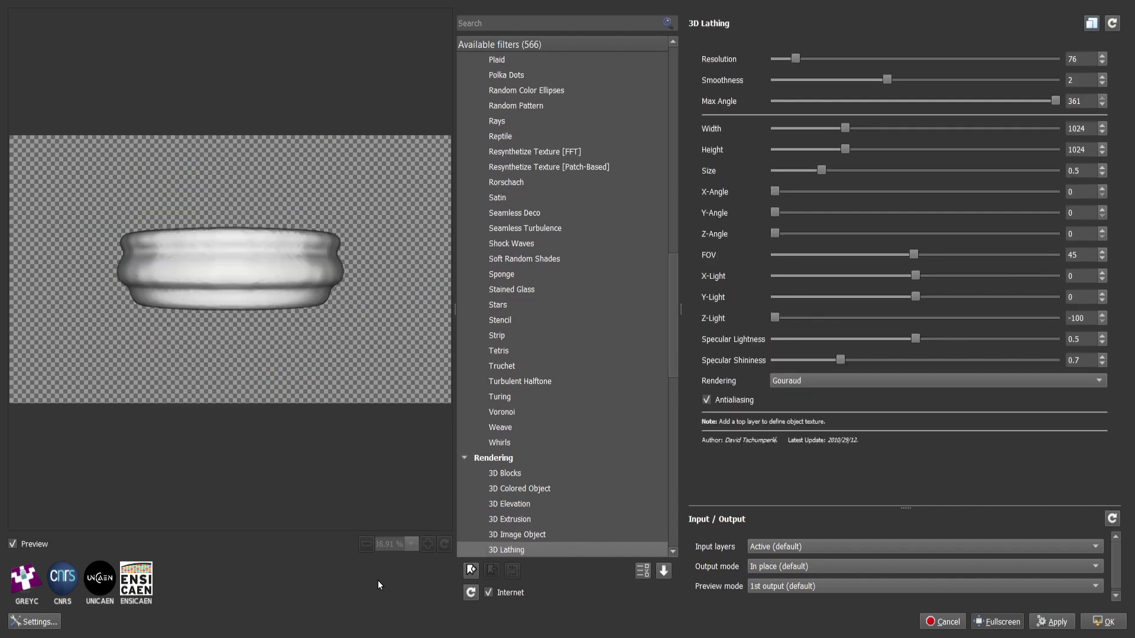
key(Down)
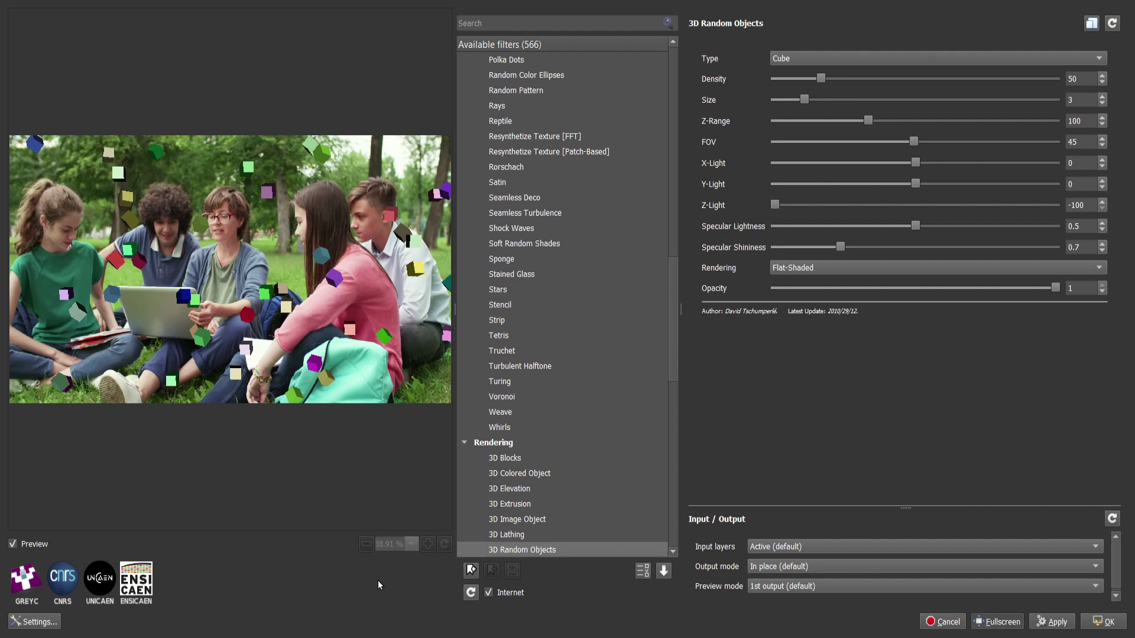
key(Down)
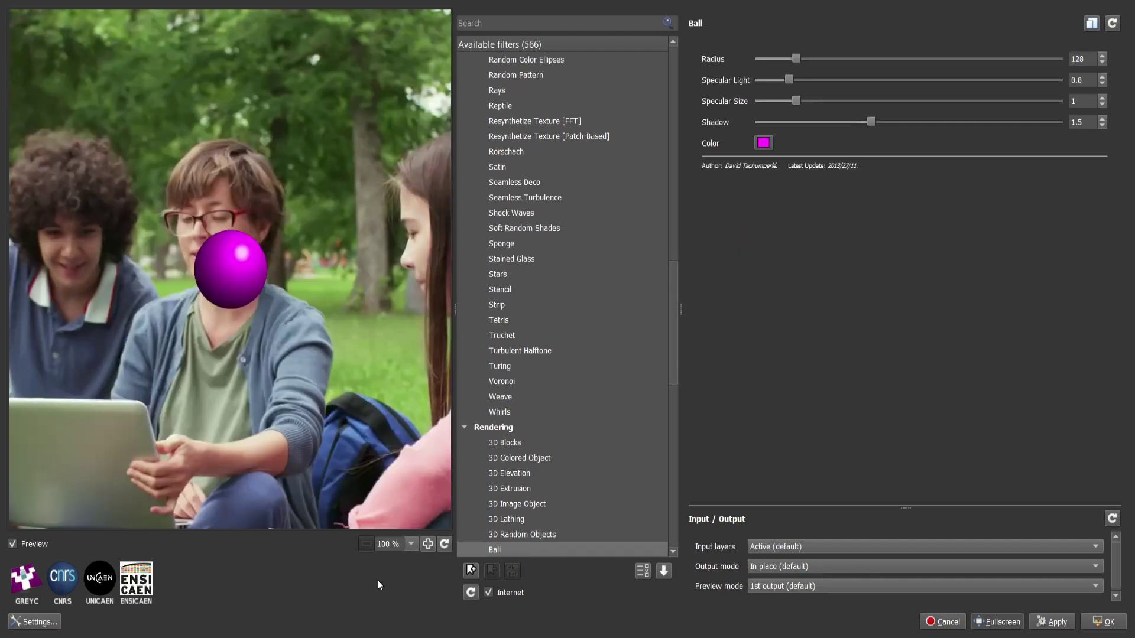
key(Down)
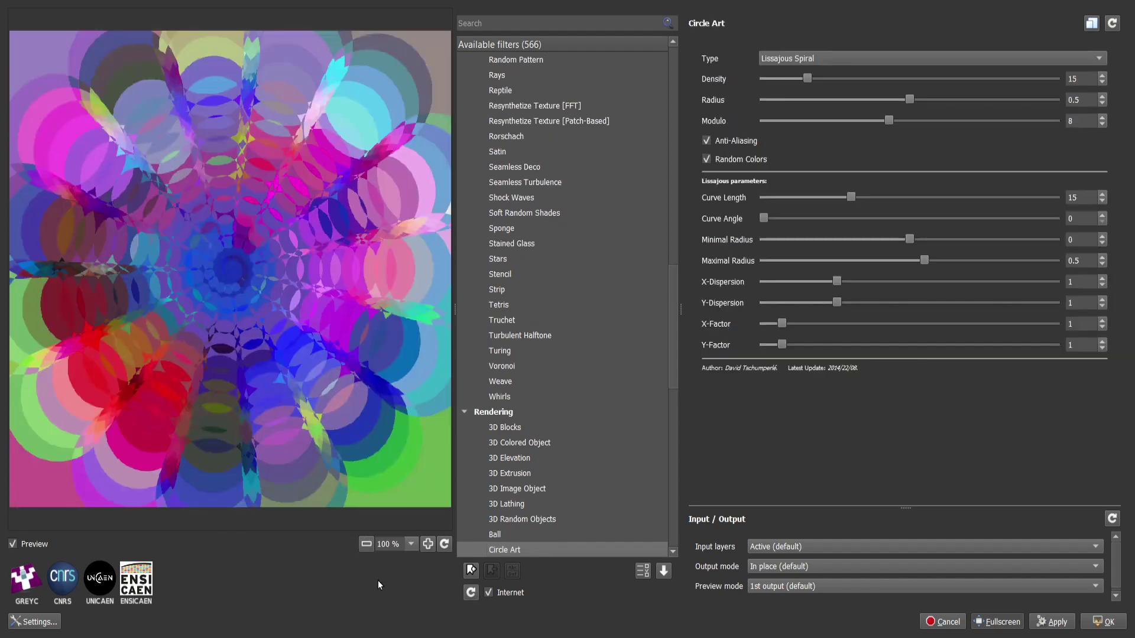
key(Down)
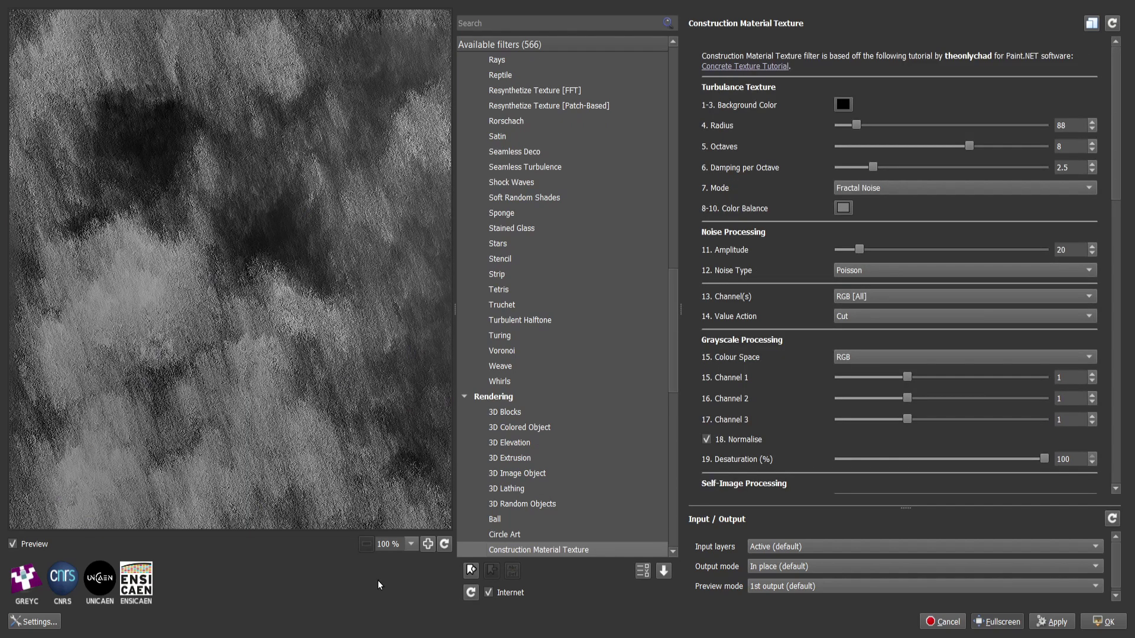
key(Down)
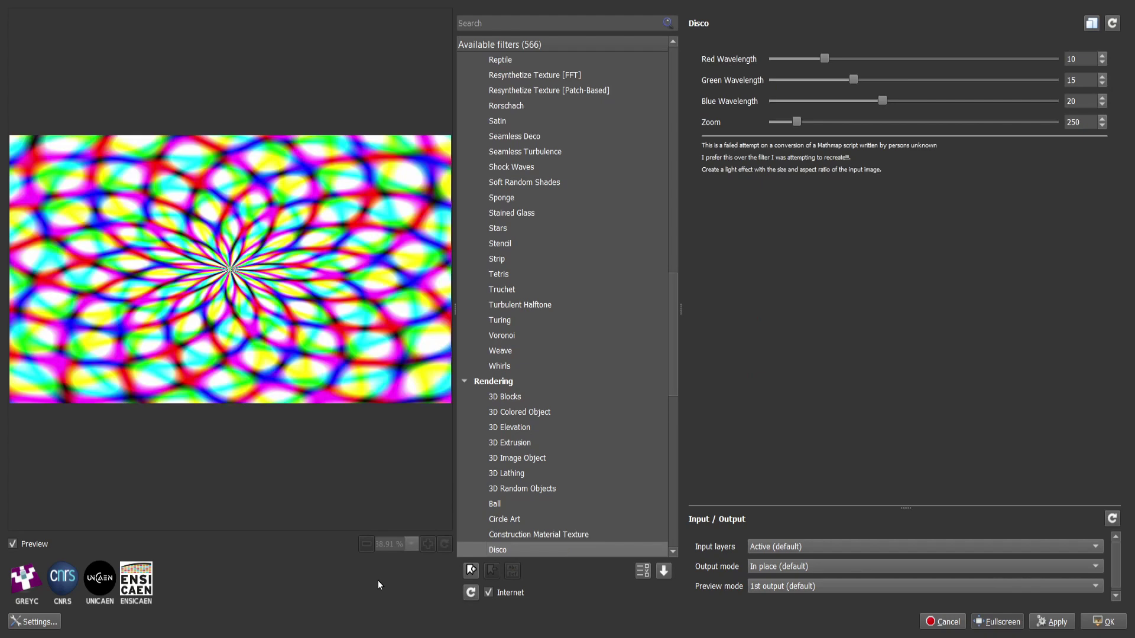
key(Down)
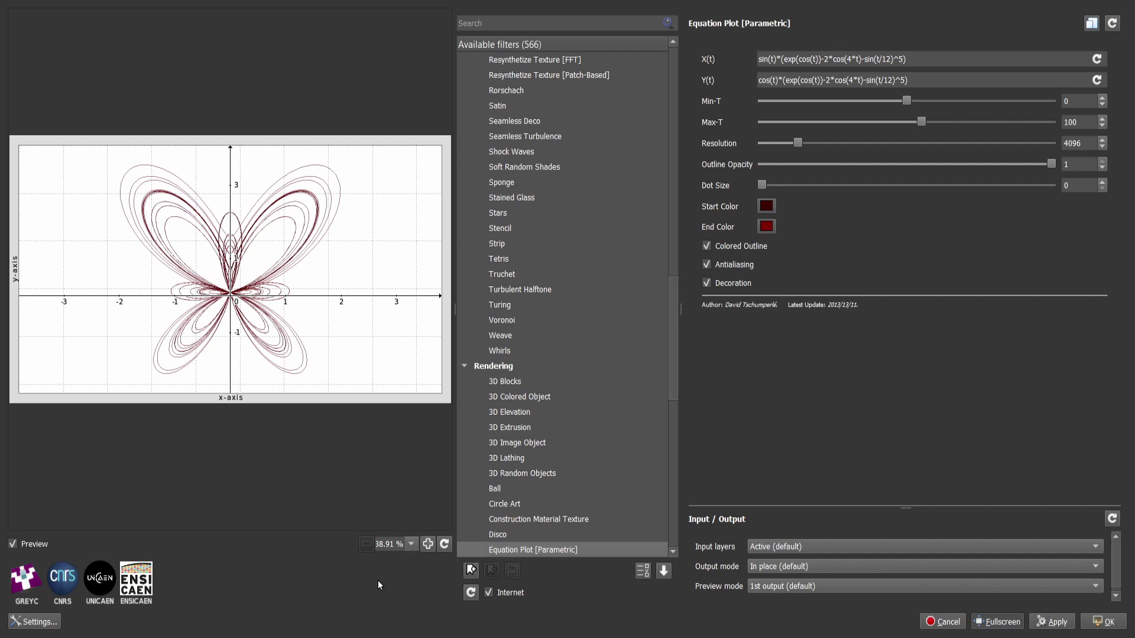
Preview Equation Plot [Y=f(X)], Gradient [Corners] and Gradient [Custom Shape], keeping Select By on Auto.
key(Down)
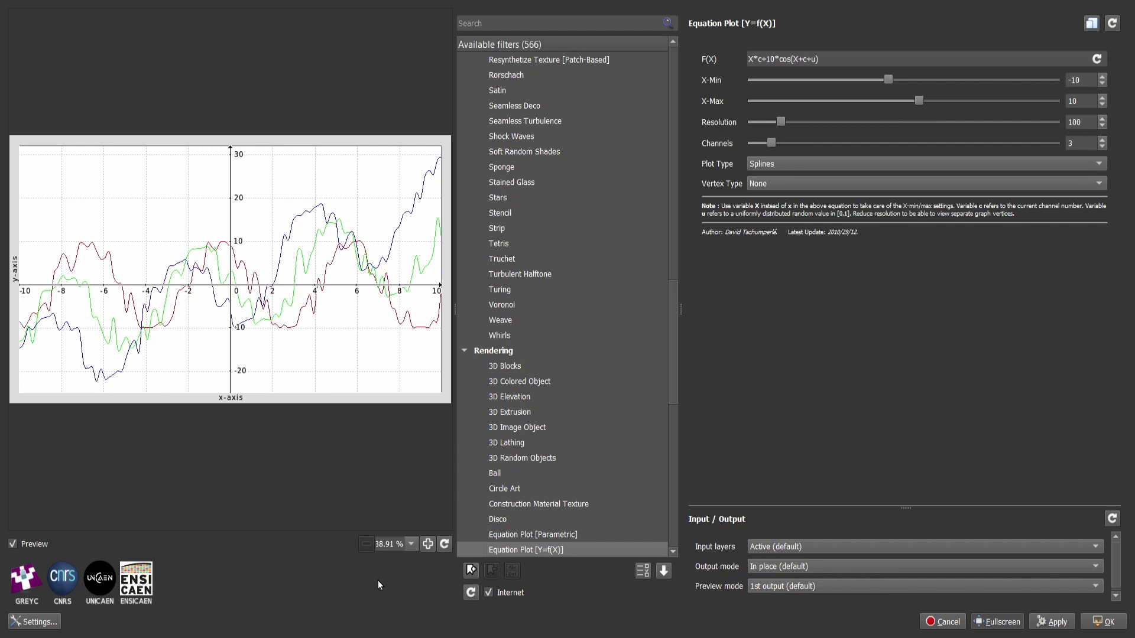
key(Down)
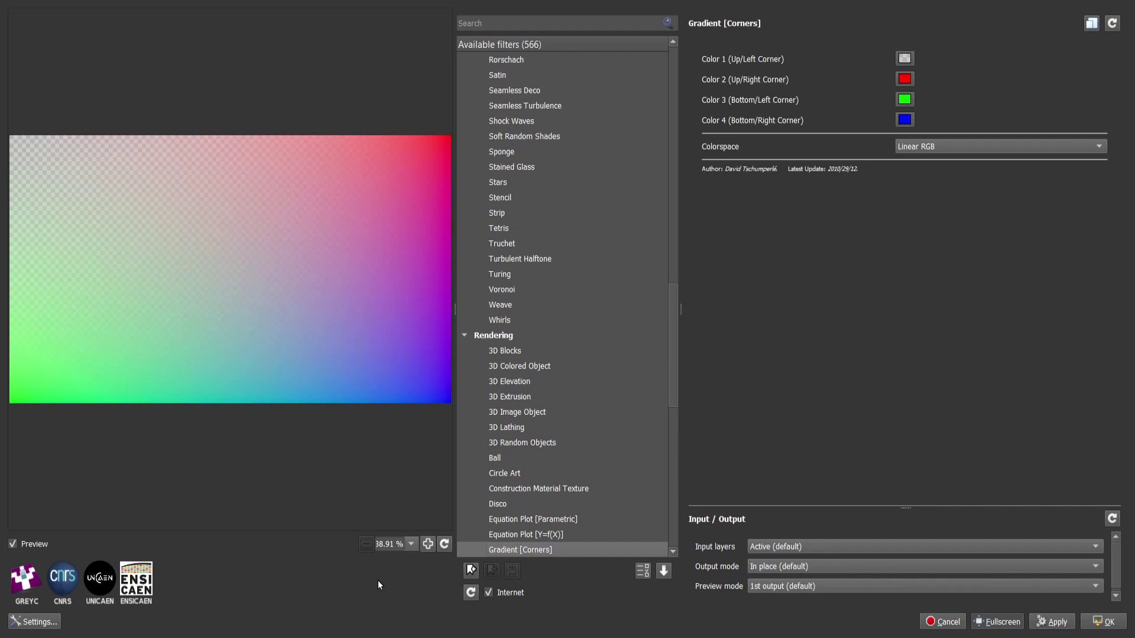
key(Down)
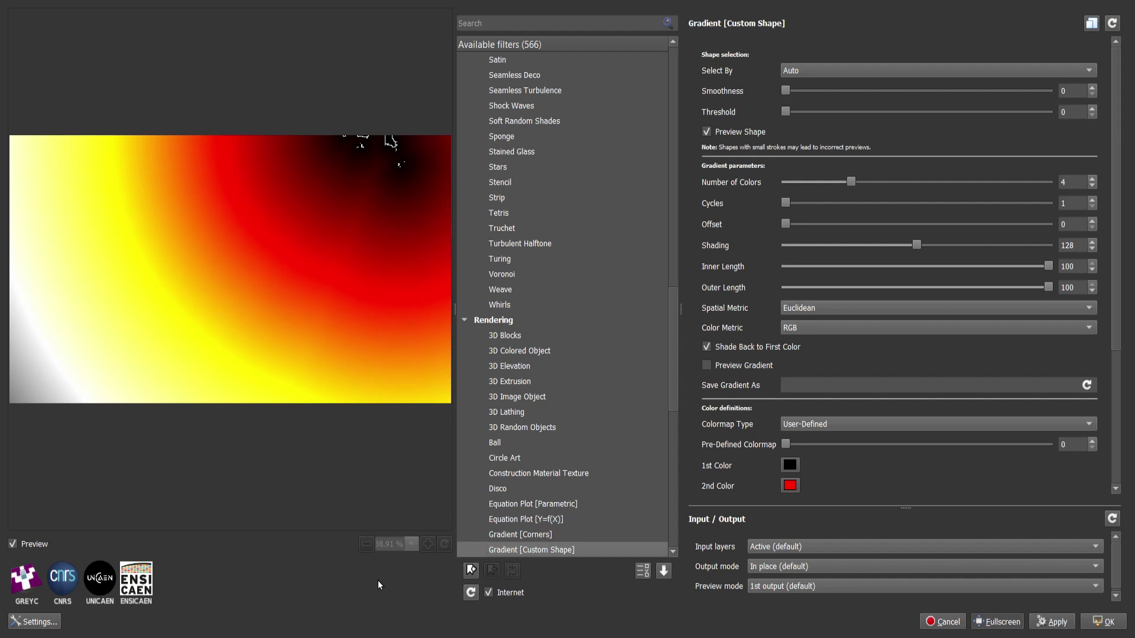
click(811, 75)
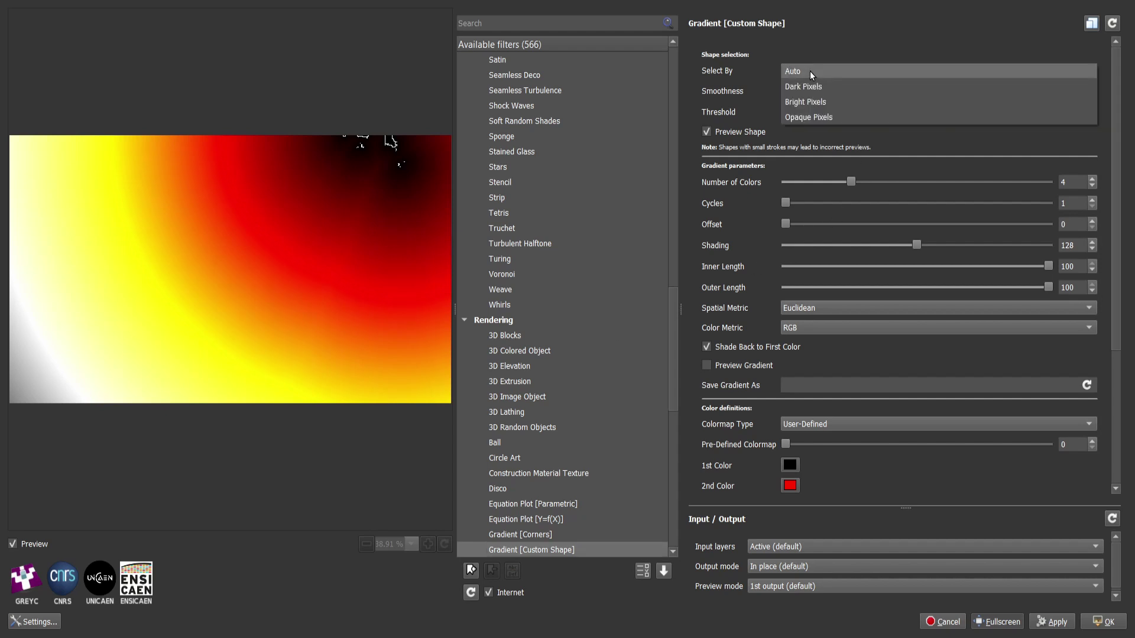
click(812, 70)
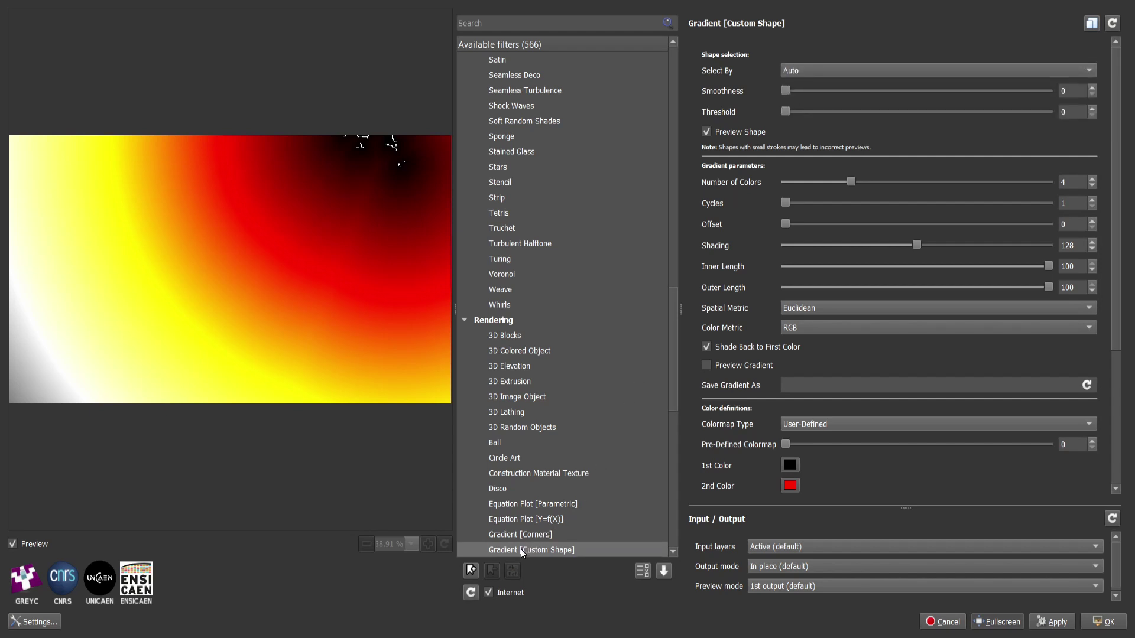
Preview Gradient [from Line], [Linear], [Radial], [Random], then the Hair Locks filter.
key(Down)
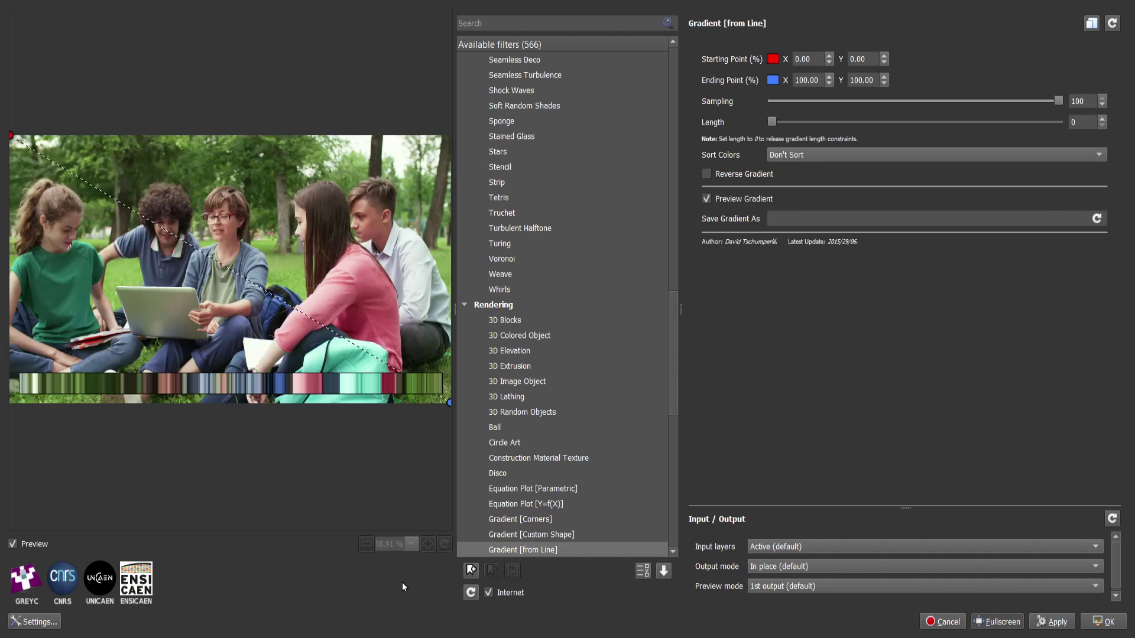
key(Down)
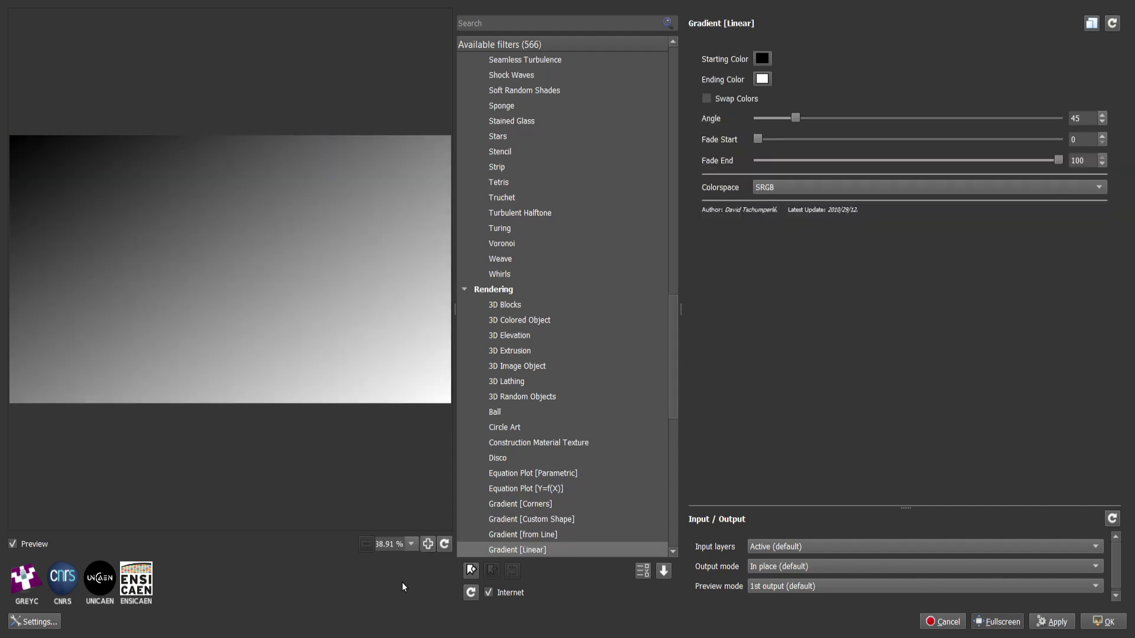
key(Down)
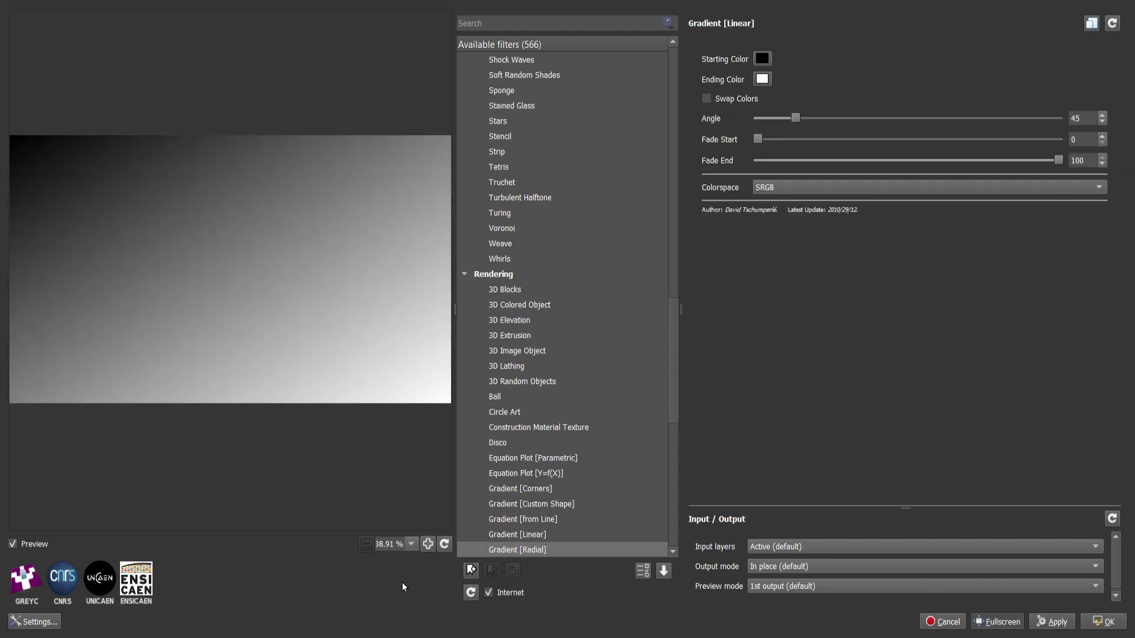
key(Down)
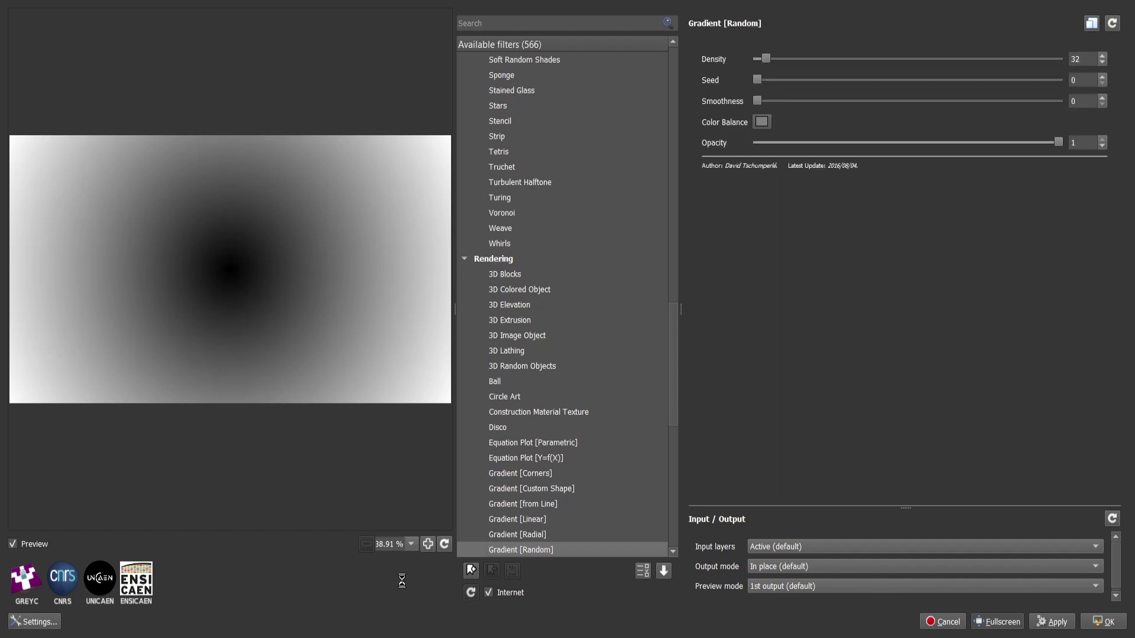
key(Down)
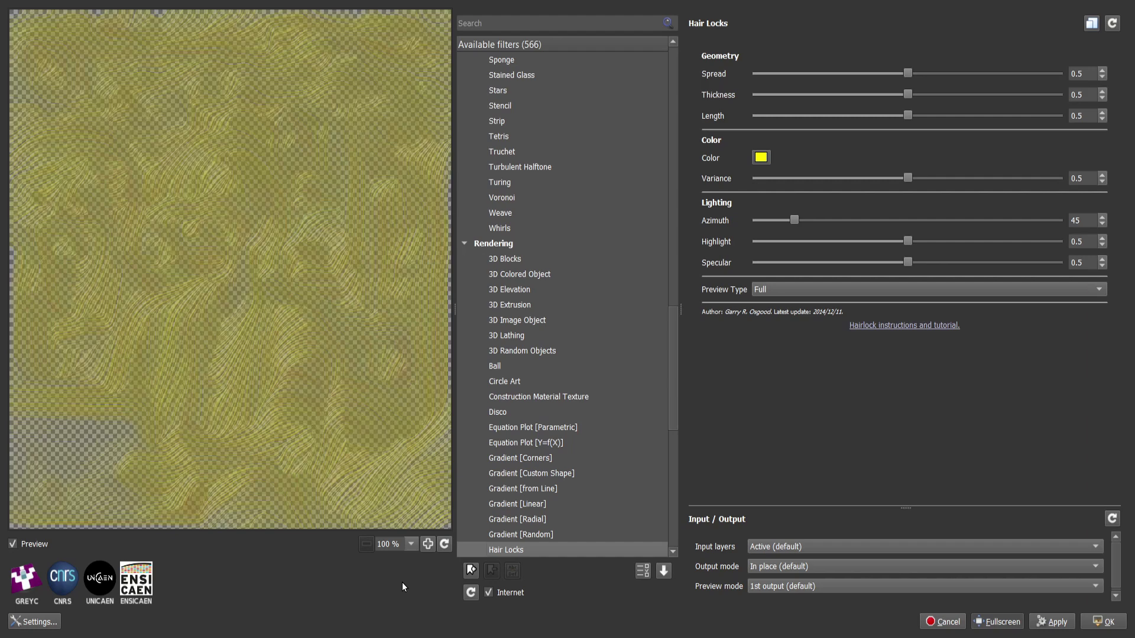
Preview Hypotrochoid with more periods and an outer radius of 129.3.
key(Down)
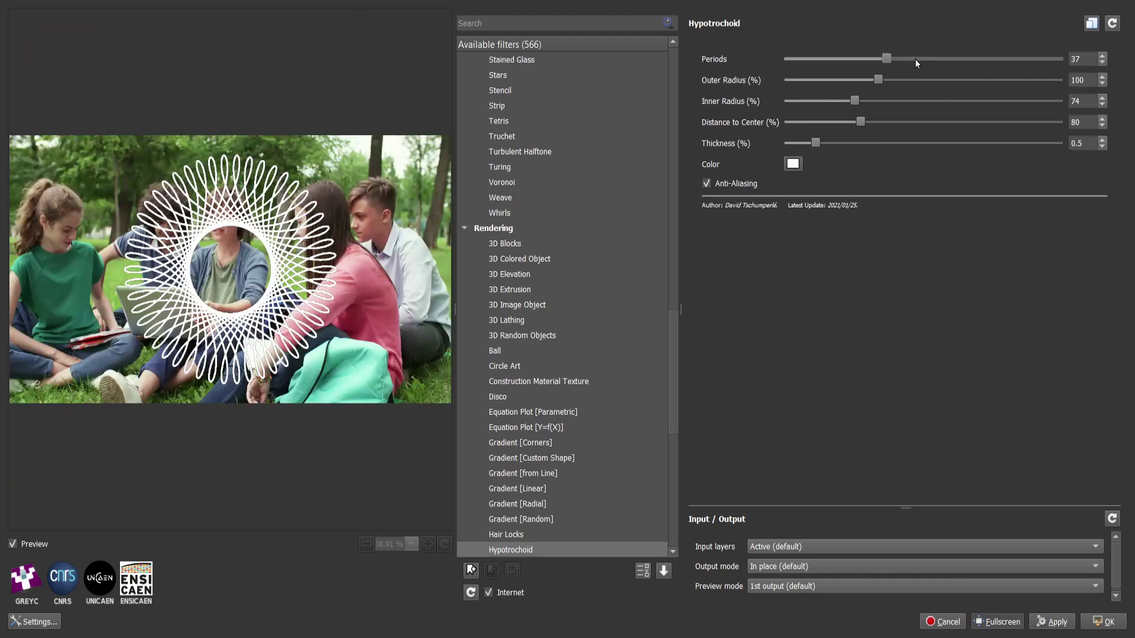
drag(888, 60, 924, 59)
drag(876, 80, 902, 81)
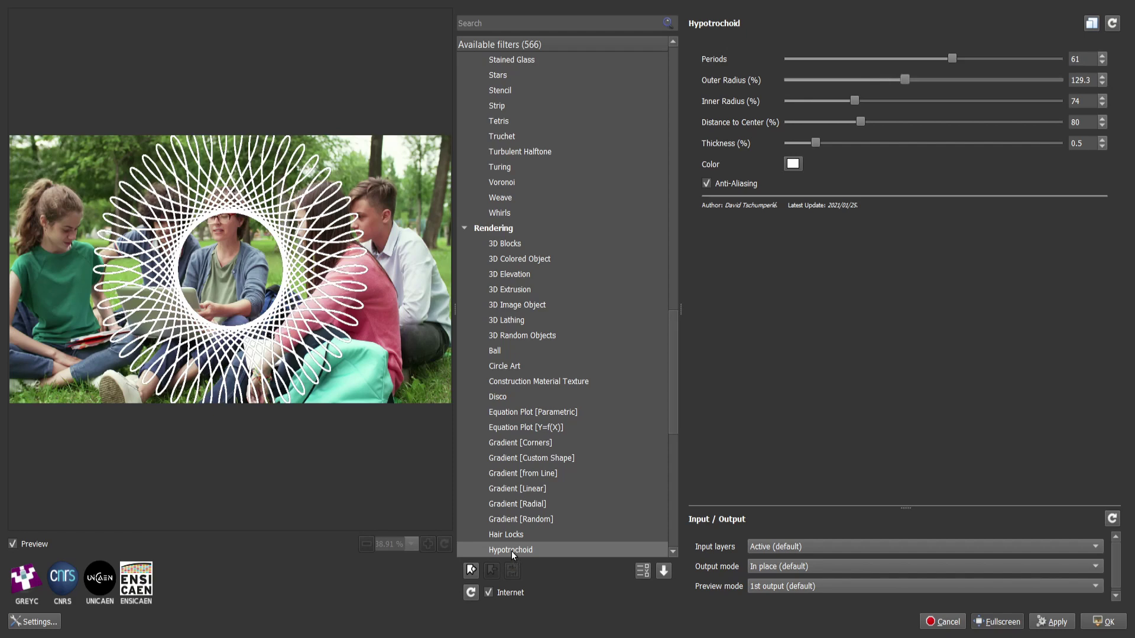
Preview Kitaoka Spin Illusion, Lightning, Lissajous, Mandelbrot - Julia Sets, and Nebulous.
key(Down)
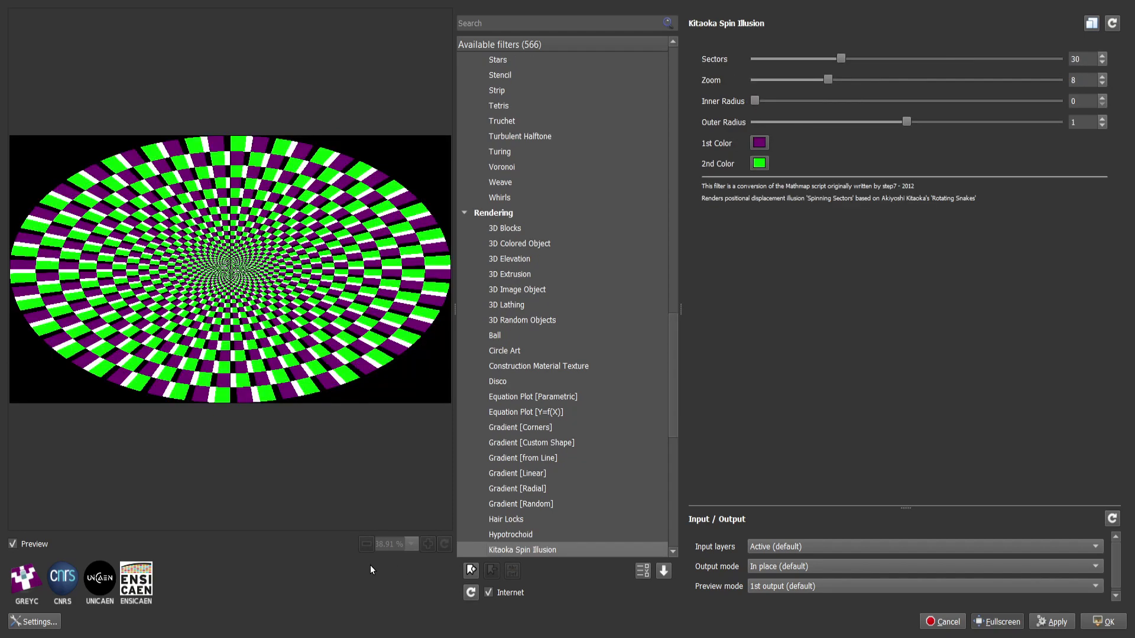
key(Down)
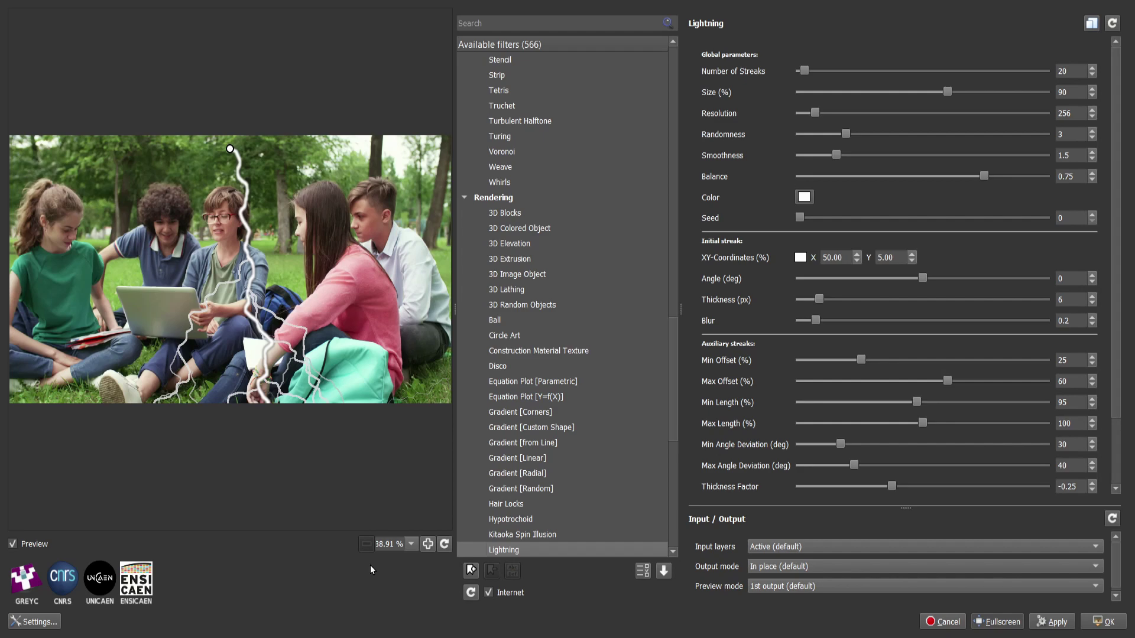
key(Down)
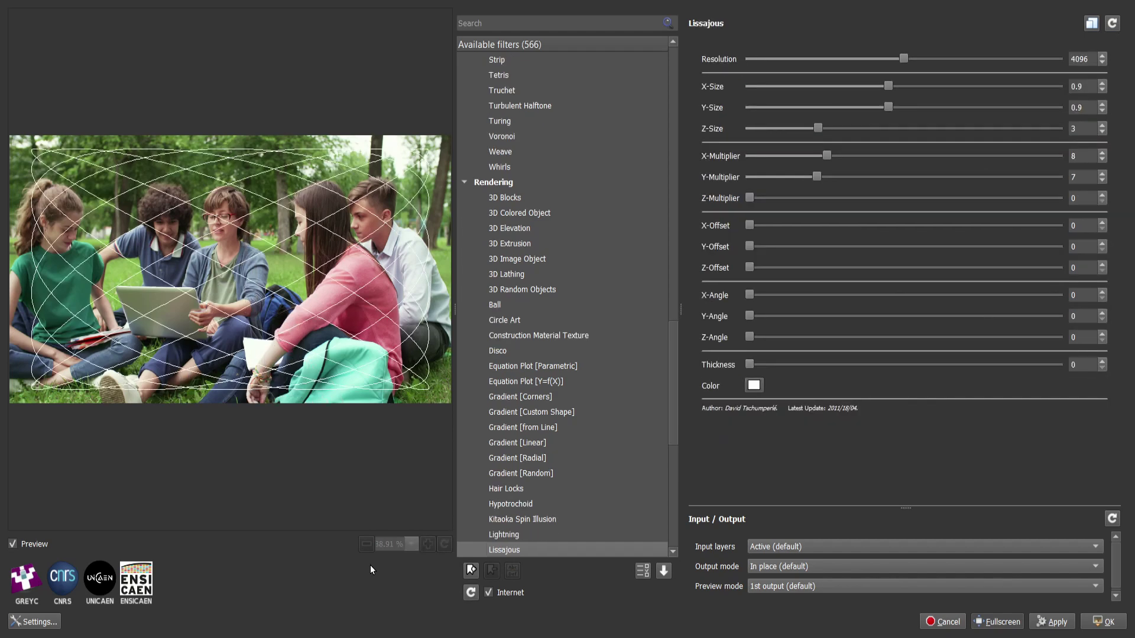
key(Down)
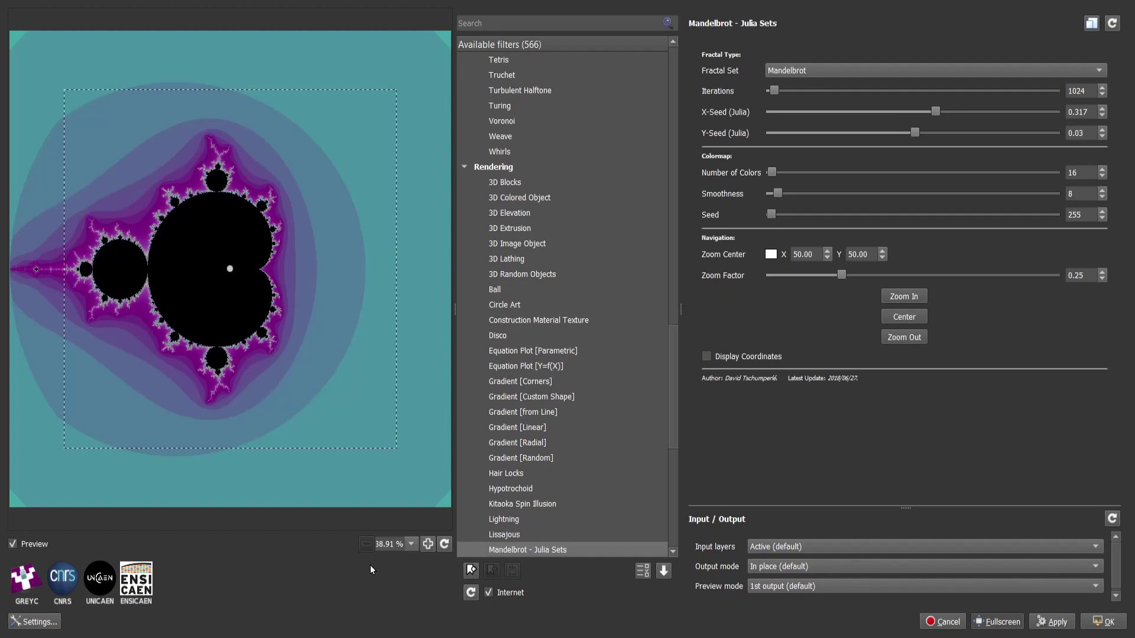
key(Down)
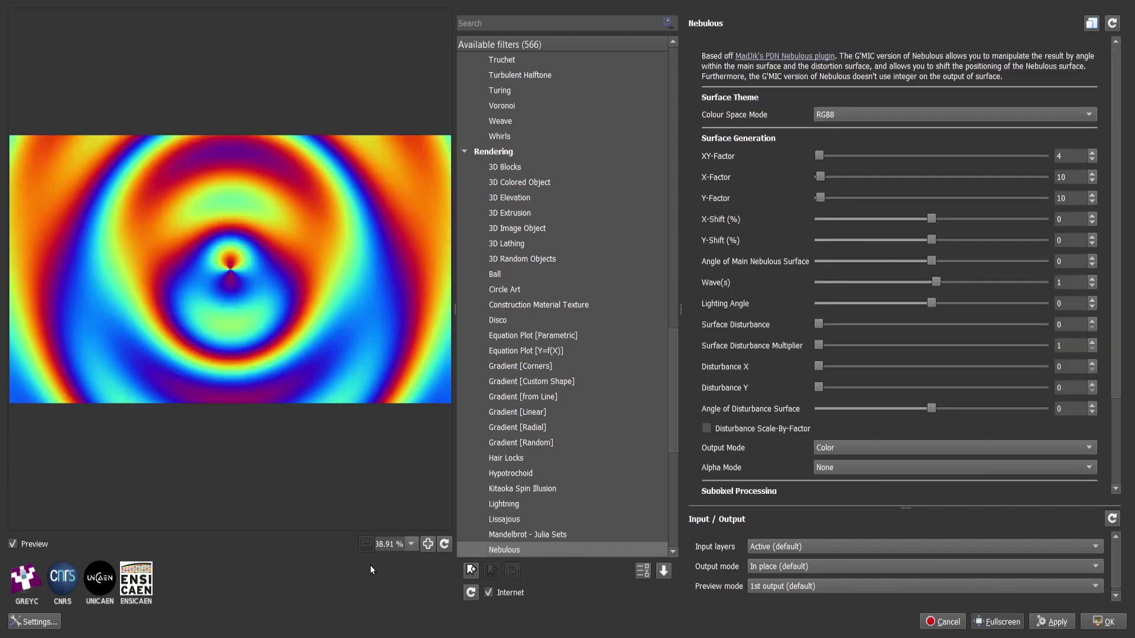
Preview Neon Lightning with source moved upper-left and destination moved lower-right.
key(Down)
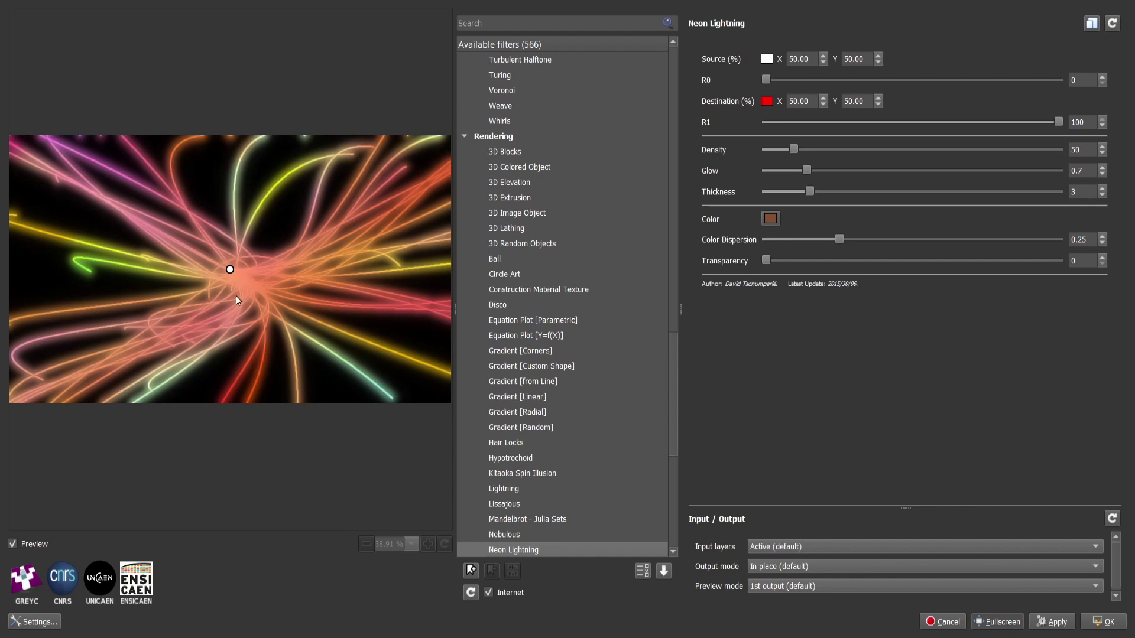
mouse_move(230, 272)
mouse_down()
mouse_move(144, 262)
mouse_move(138, 188)
mouse_up()
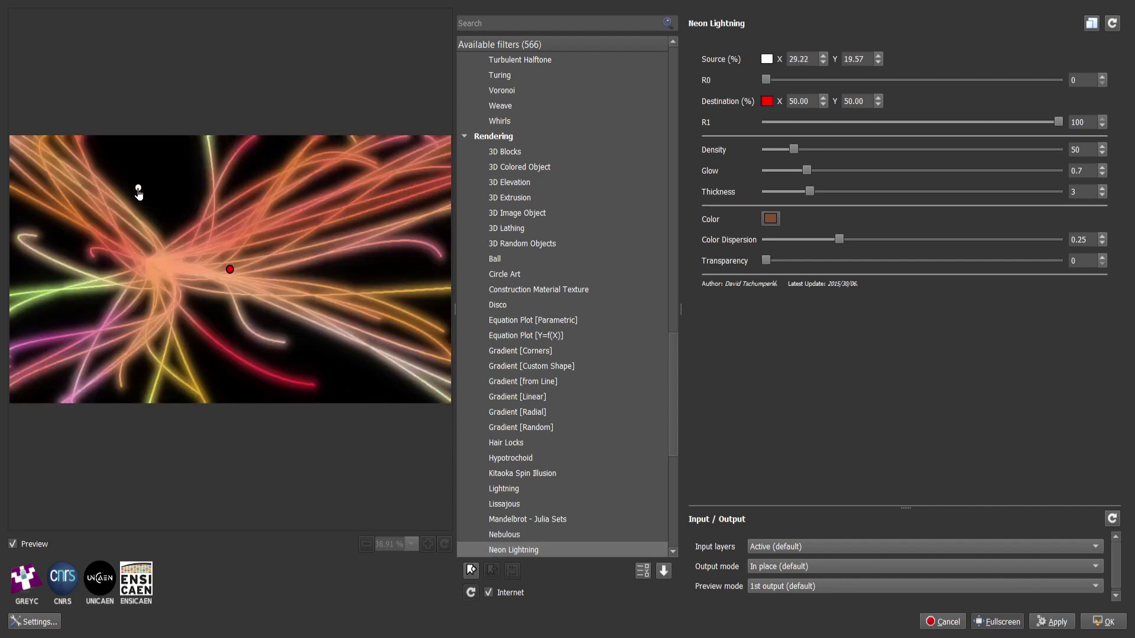
drag(230, 272, 285, 363)
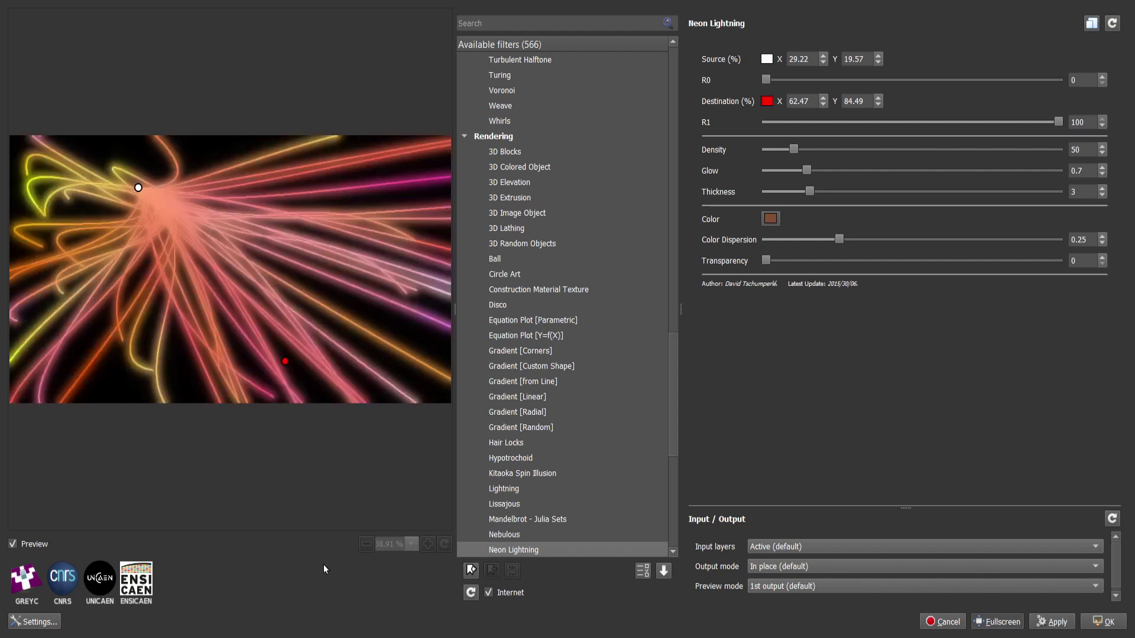
Preview Newton Fractal, a randomized Plasma, and the Popcorn Fractal filter.
key(Down)
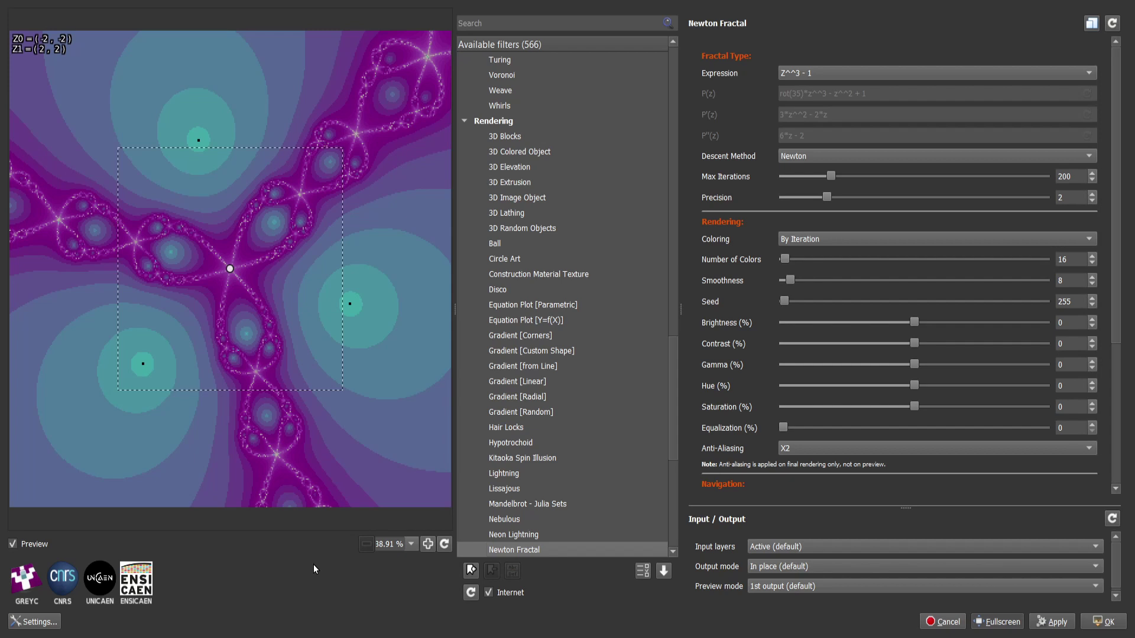
key(Down)
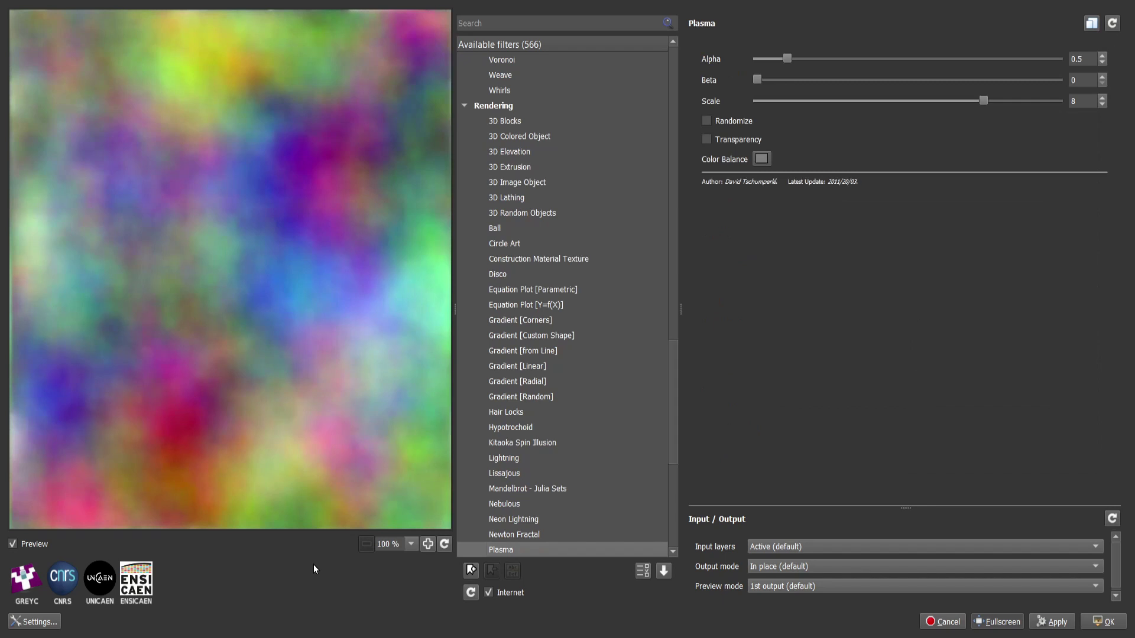
click(707, 121)
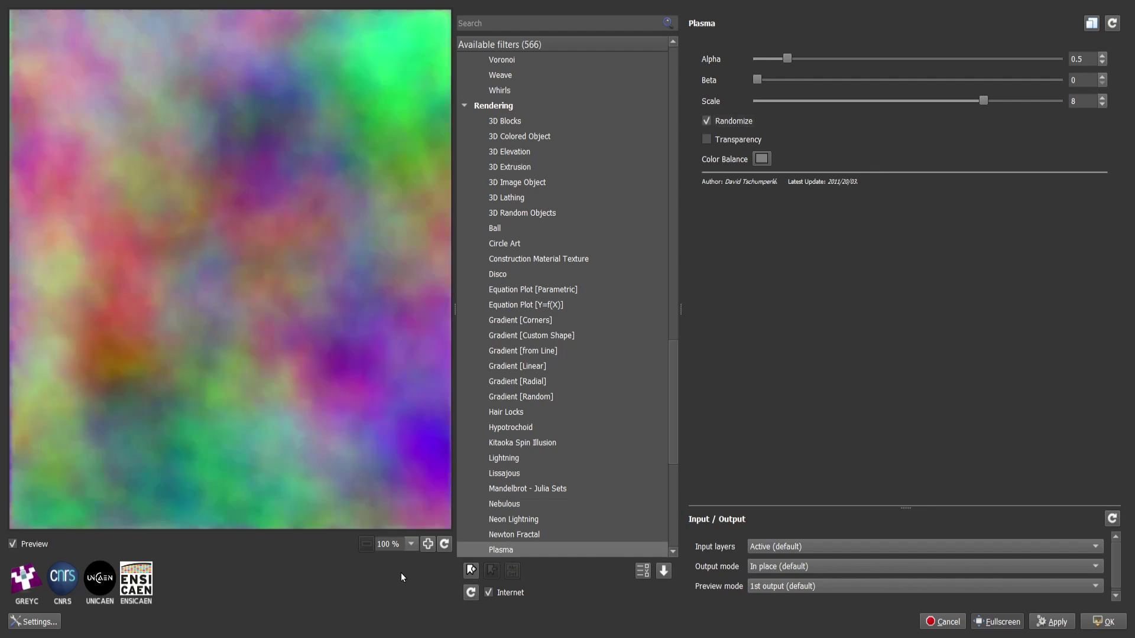
key(Down)
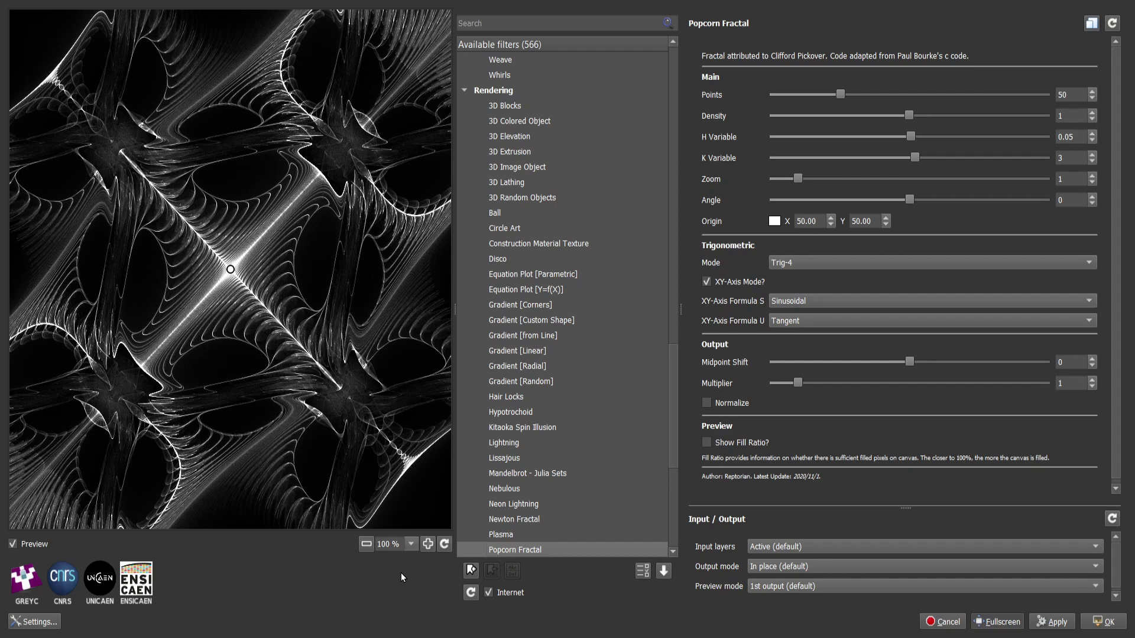
Preview the Pseudorandom Noise, Pythagoras Tree, Quick Copyright and Rainbow filters.
key(Down)
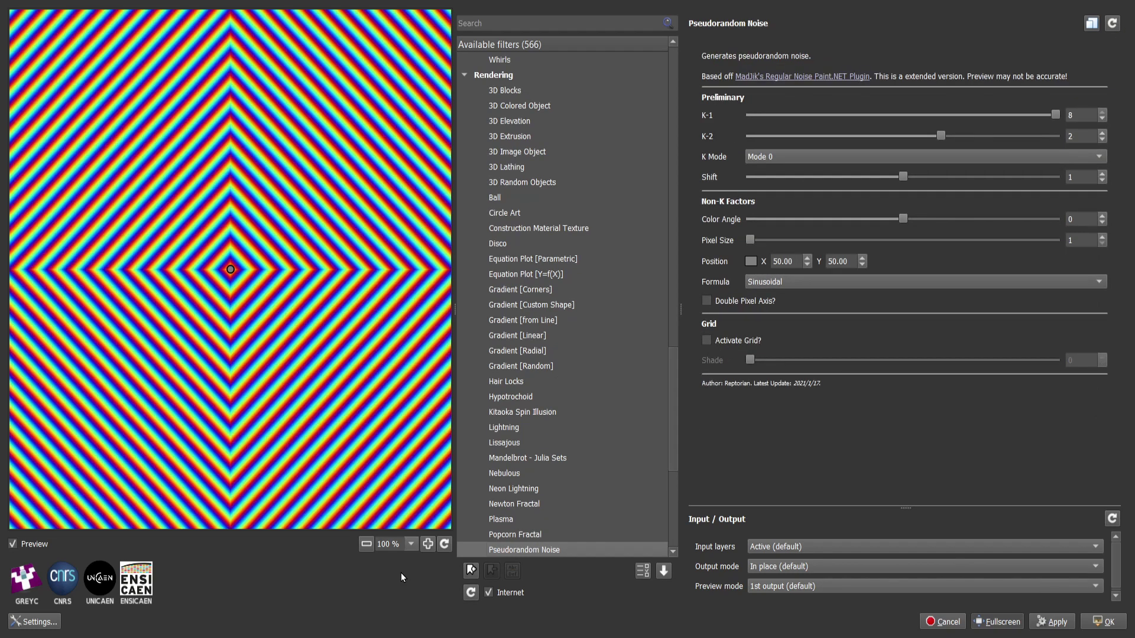
key(Down)
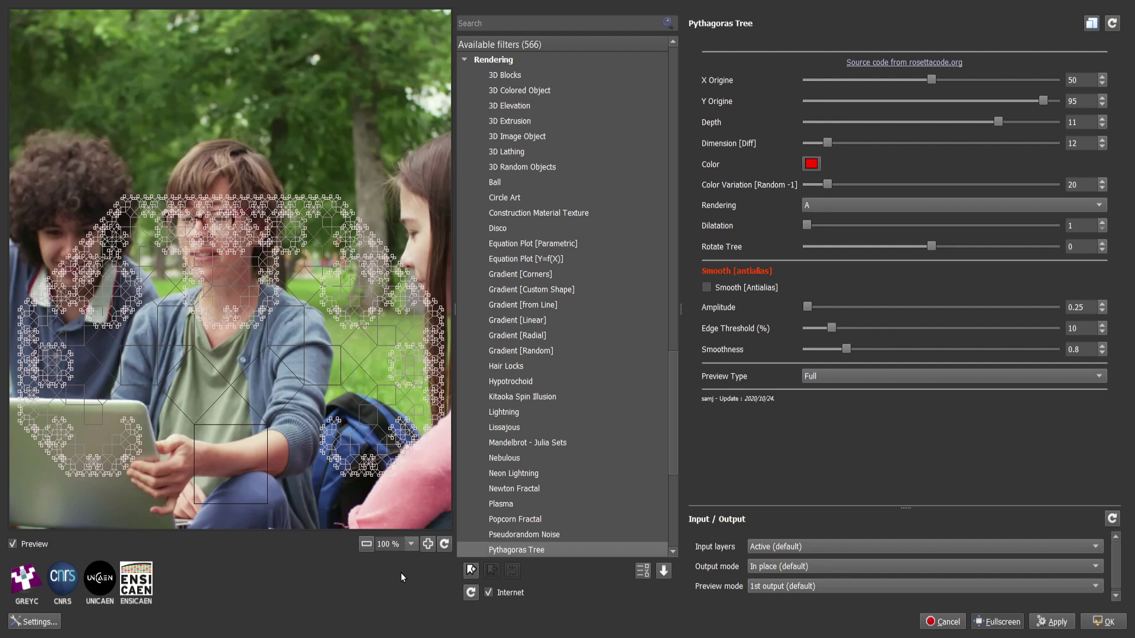
key(Down)
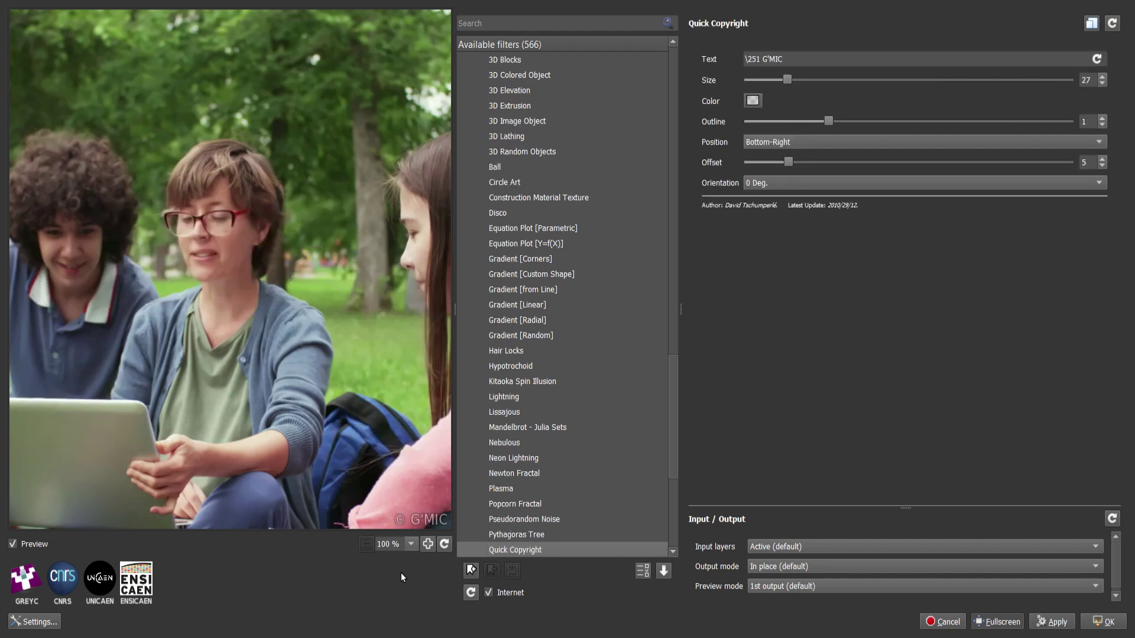
key(Down)
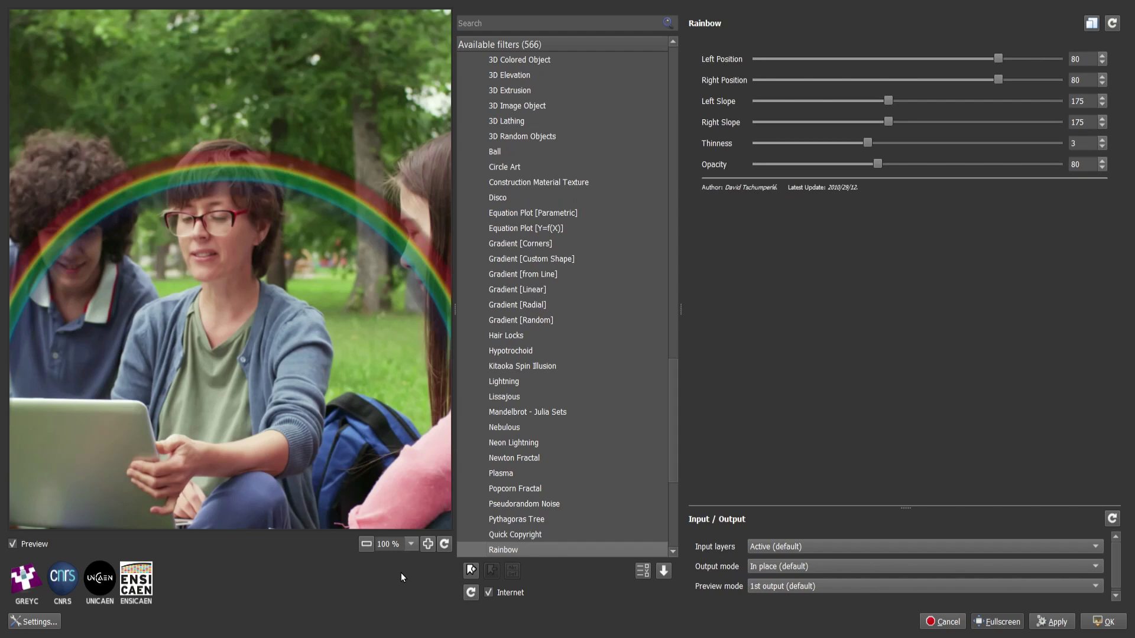
Zoom the preview out twice to show the whole photo, then preview Shade Bobs.
click(366, 544)
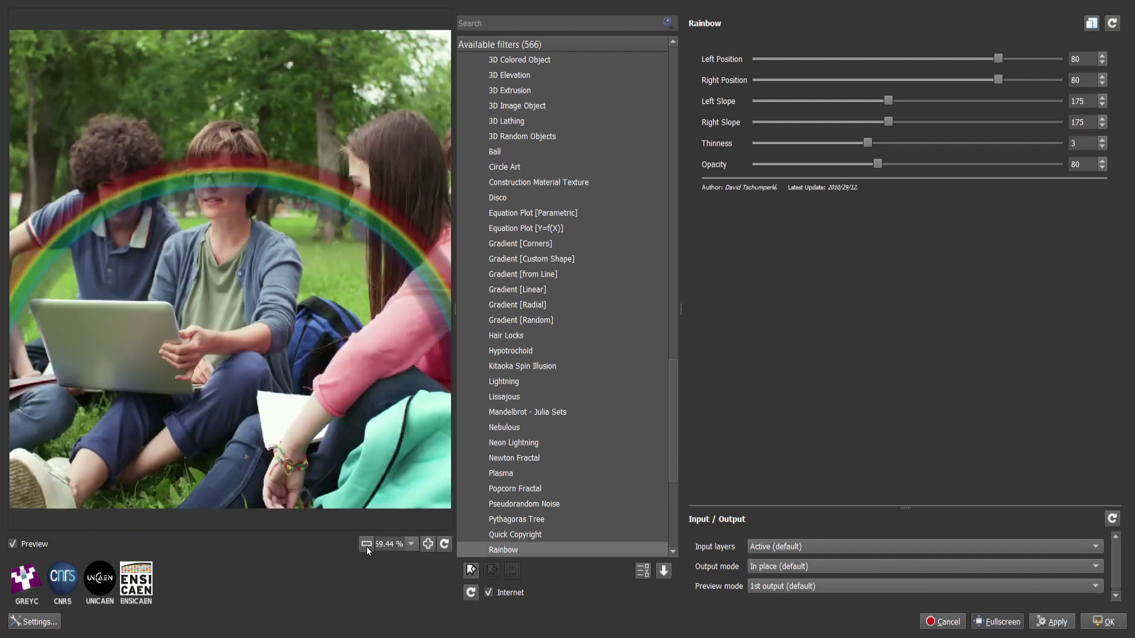
click(367, 545)
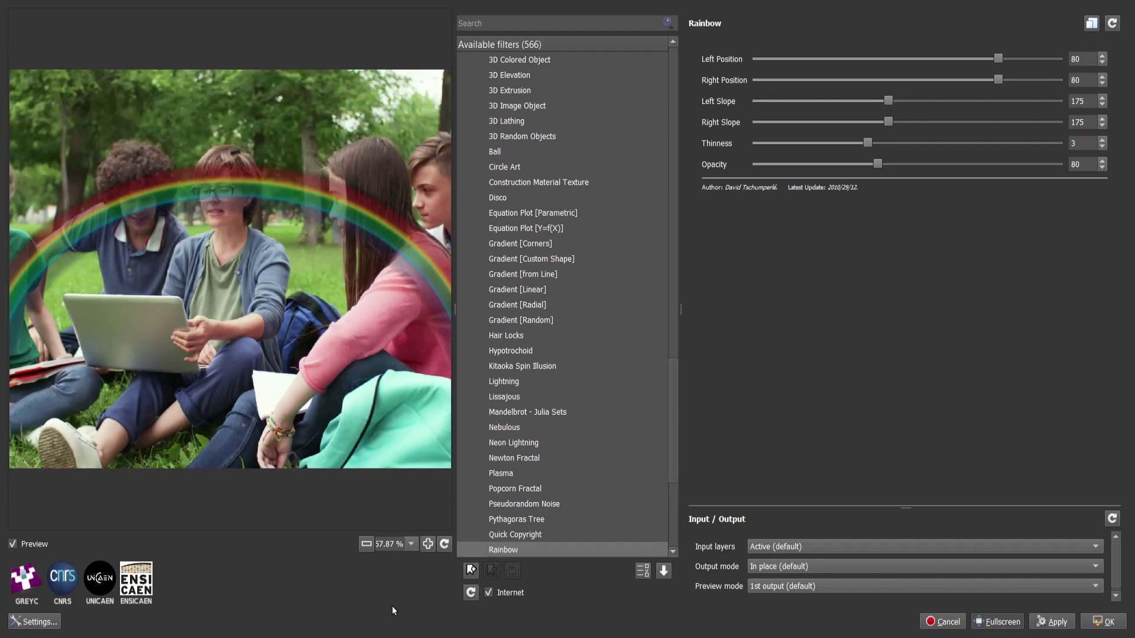
key(Down)
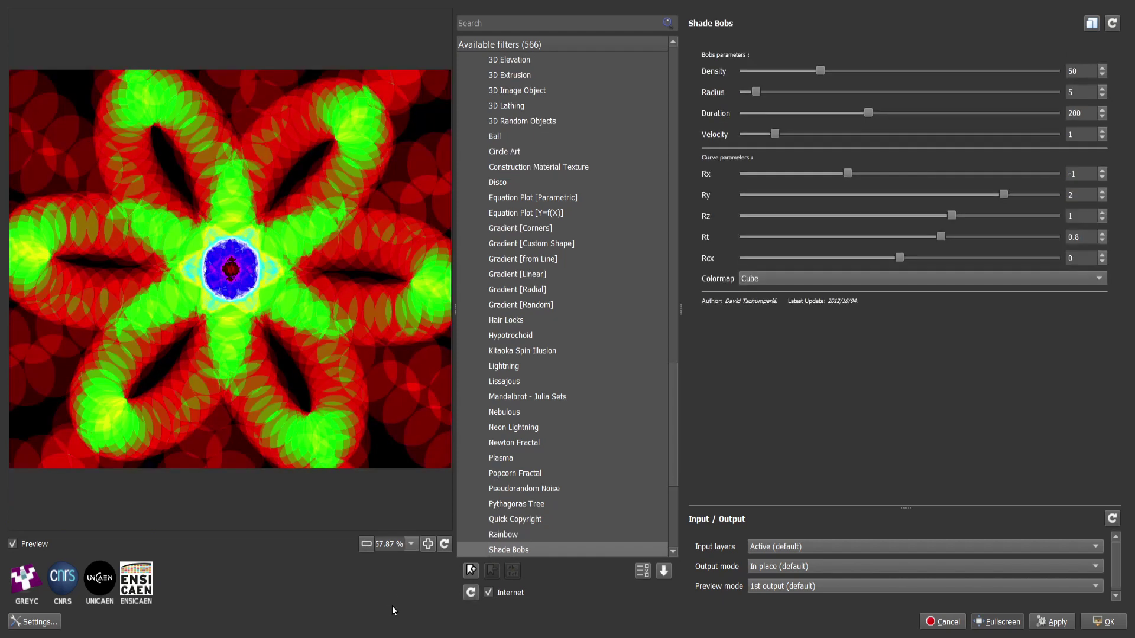
Try Sine Curve's Moving Leaf, Tubular Waves and Twisted Heart presets, then preview Snowflake 2 and Spiral.
key(Down)
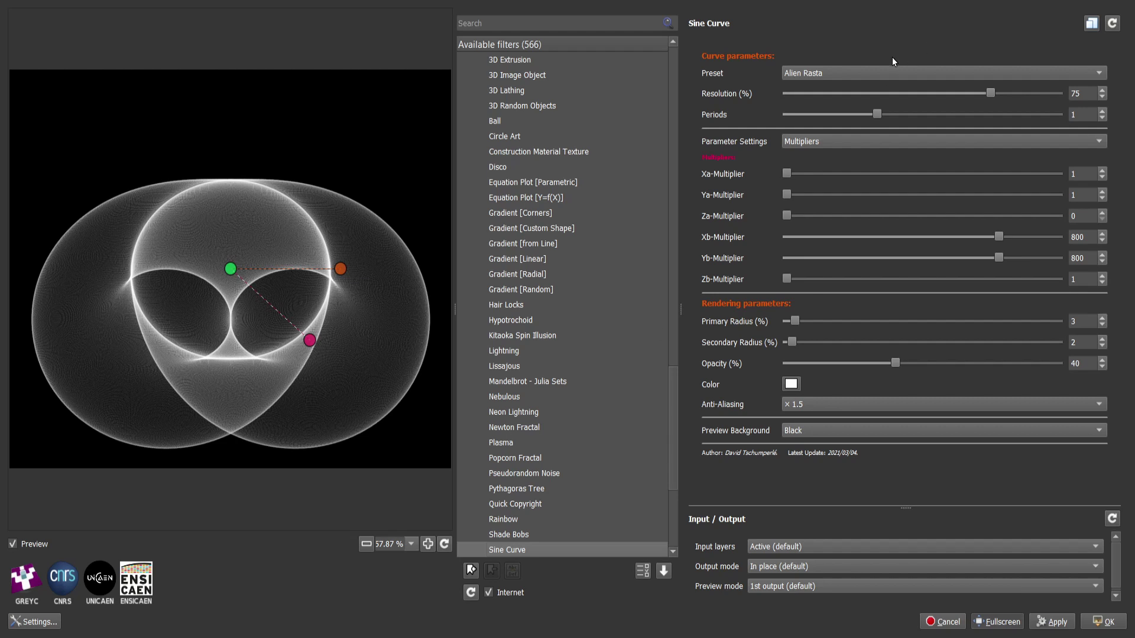
click(857, 76)
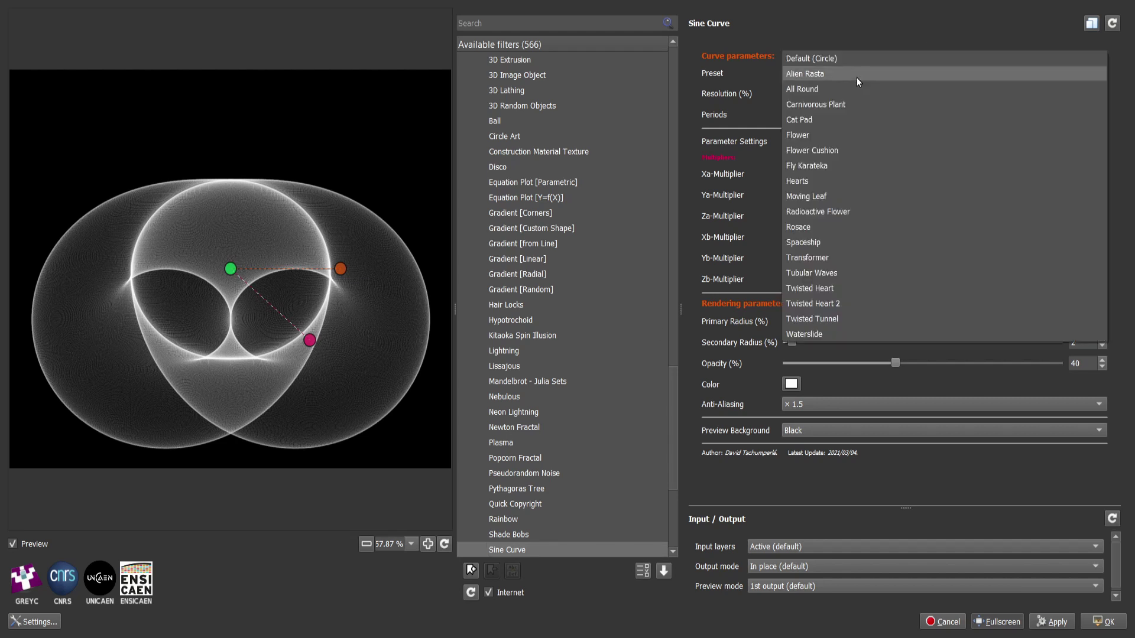
click(820, 196)
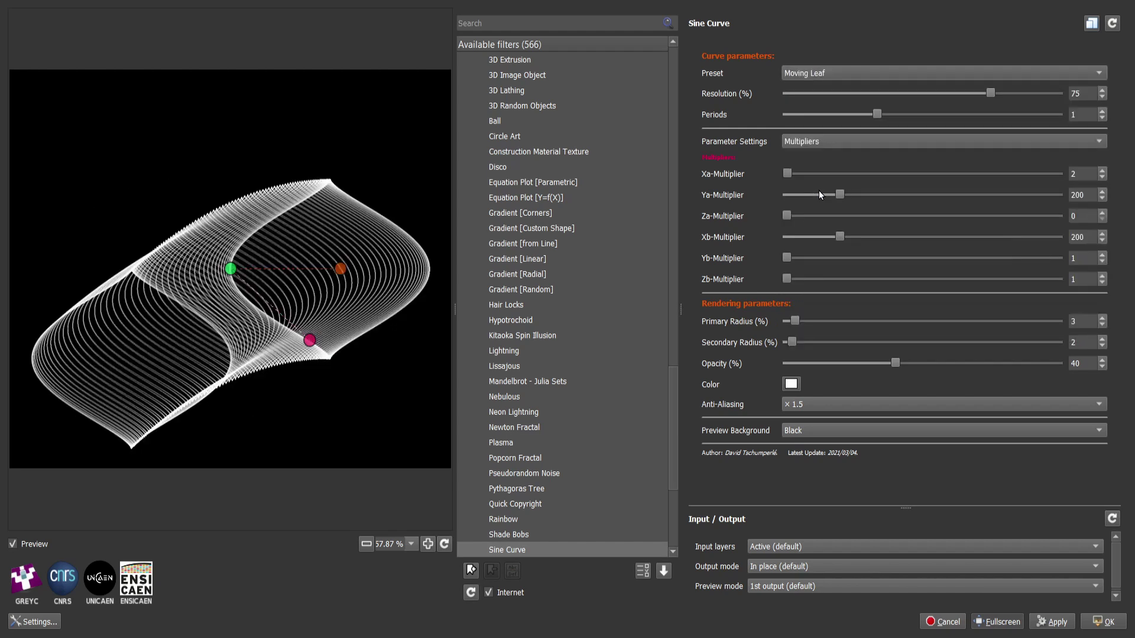
click(818, 79)
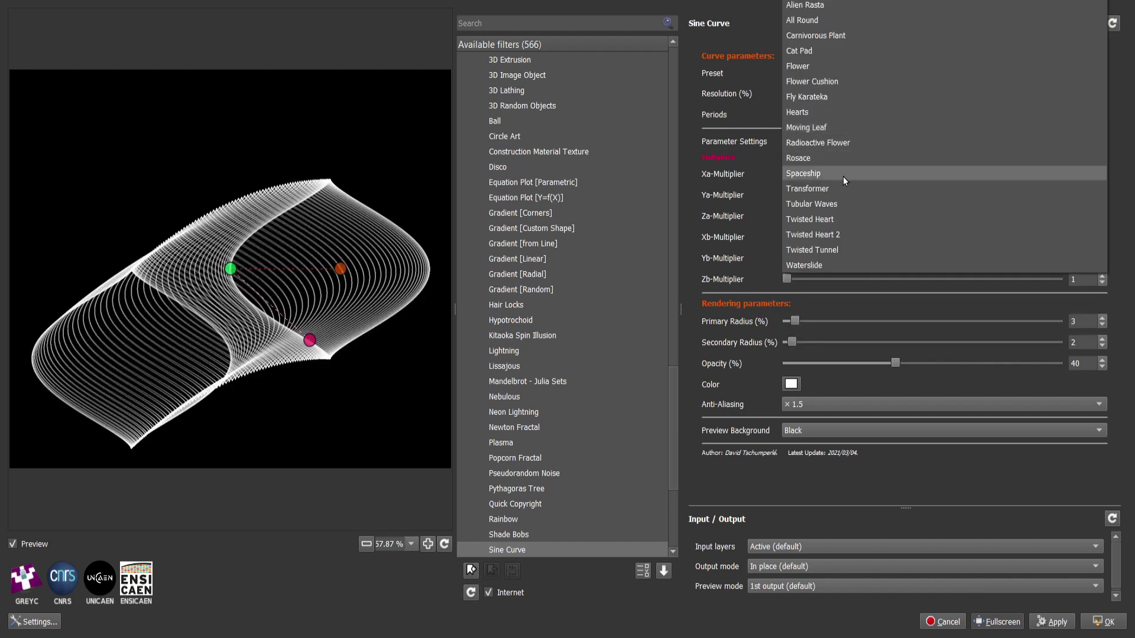
click(833, 199)
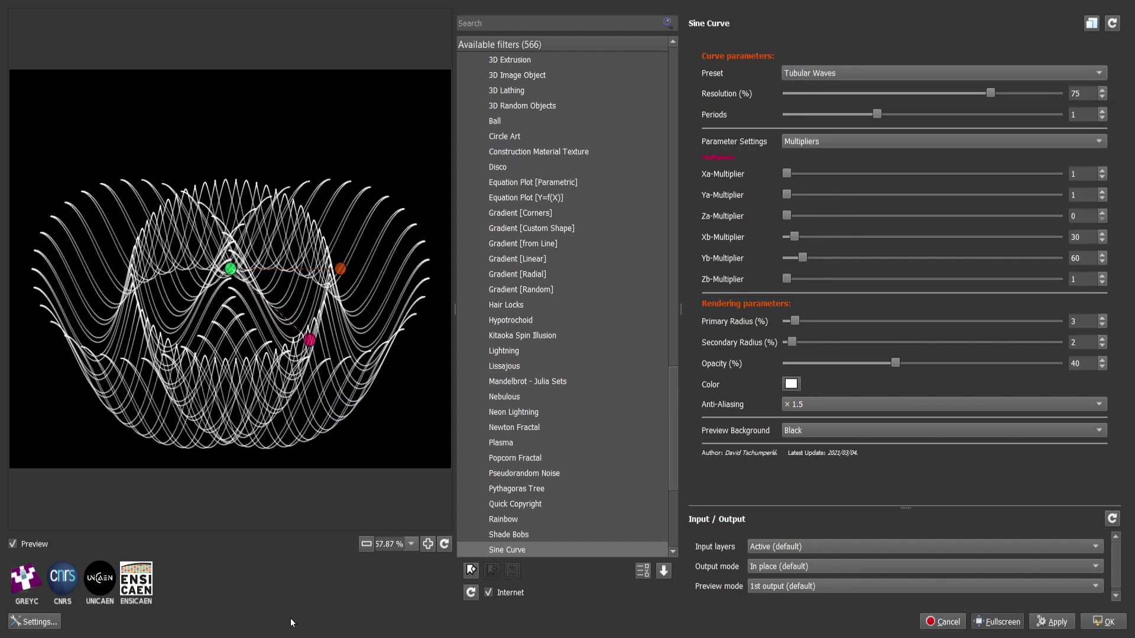
key(Down)
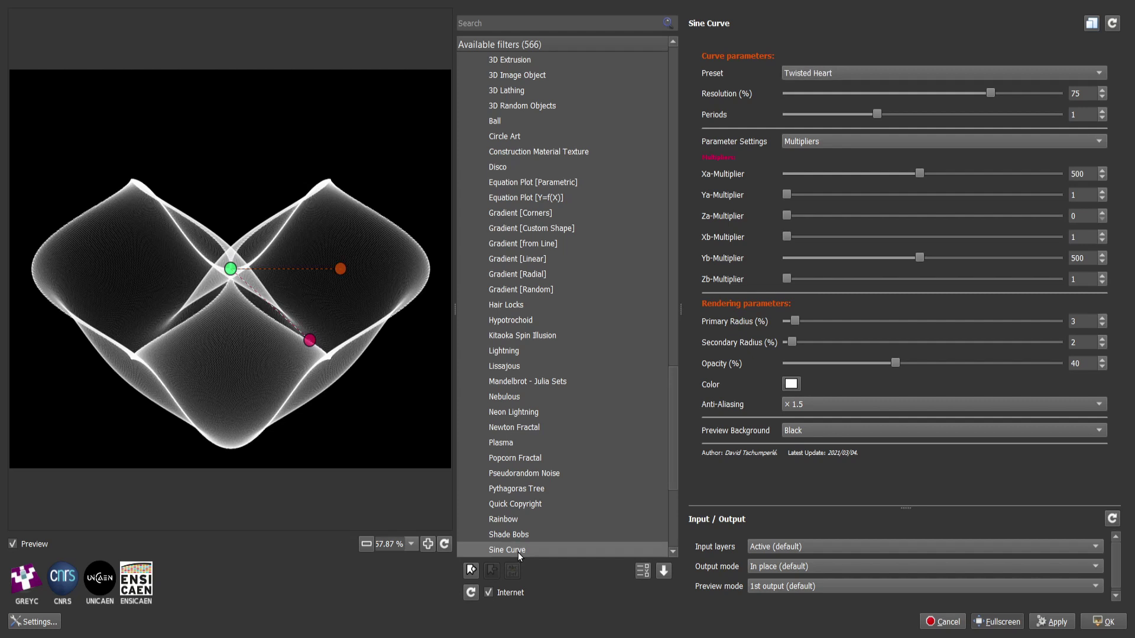
key(Down)
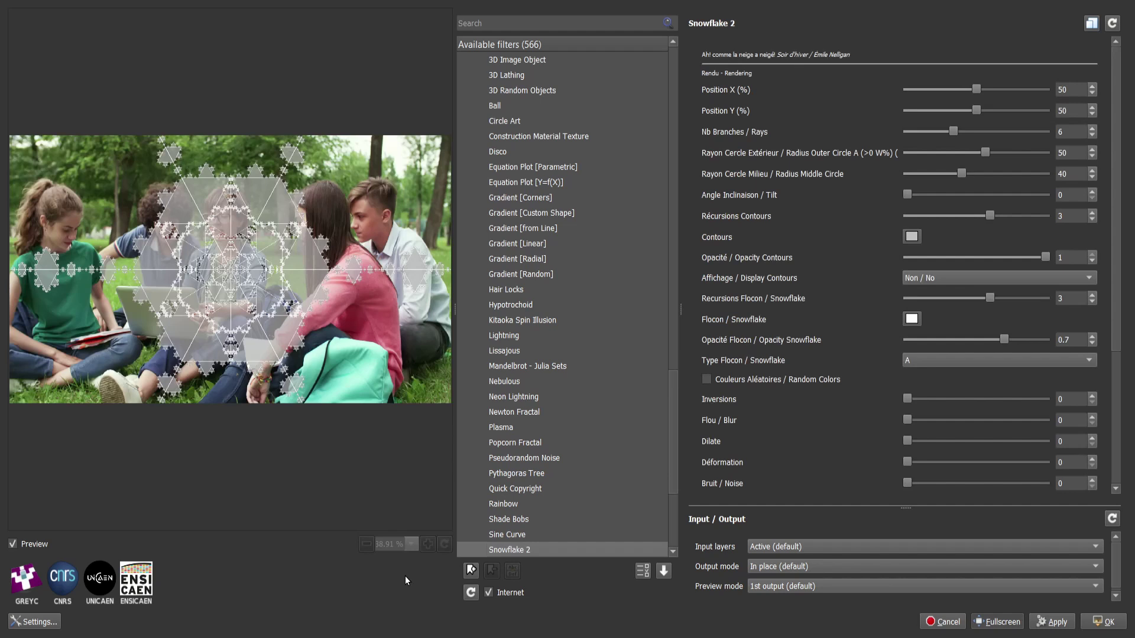
key(Down)
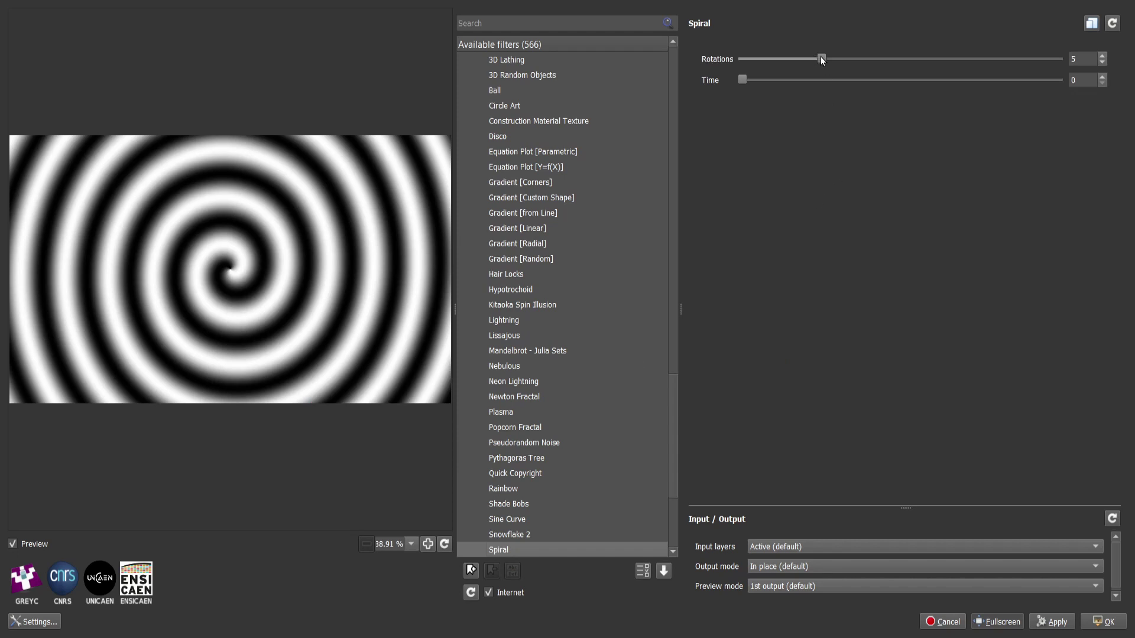
Increase the Spiral rotations, then preview Spiral RGB, Superformula and Symmetric 2D Shape.
drag(814, 55, 877, 59)
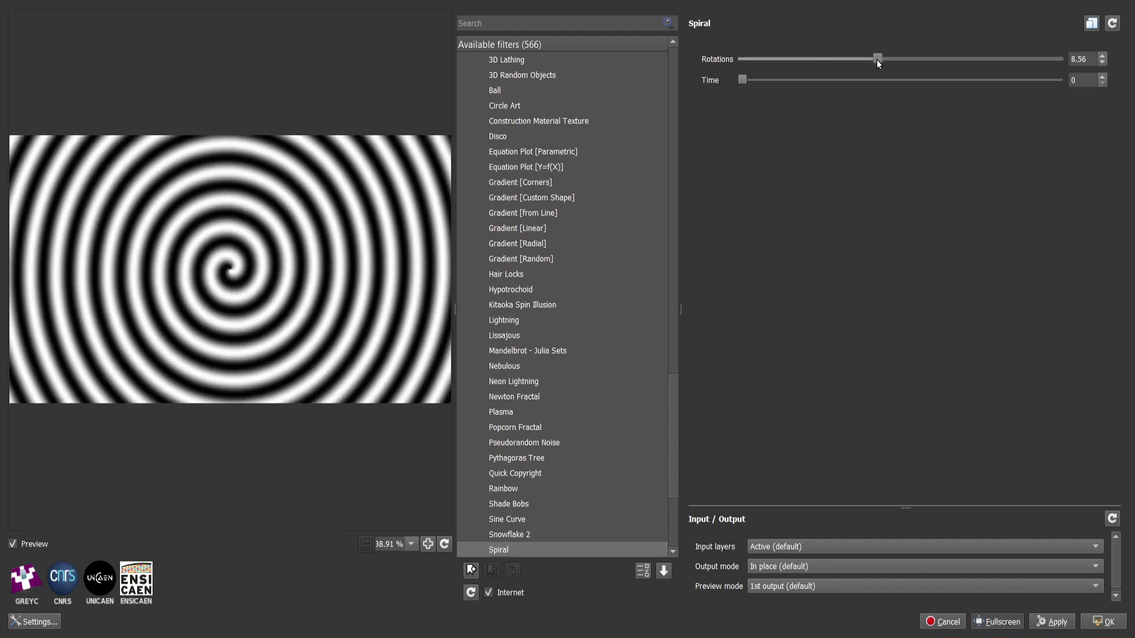
click(530, 549)
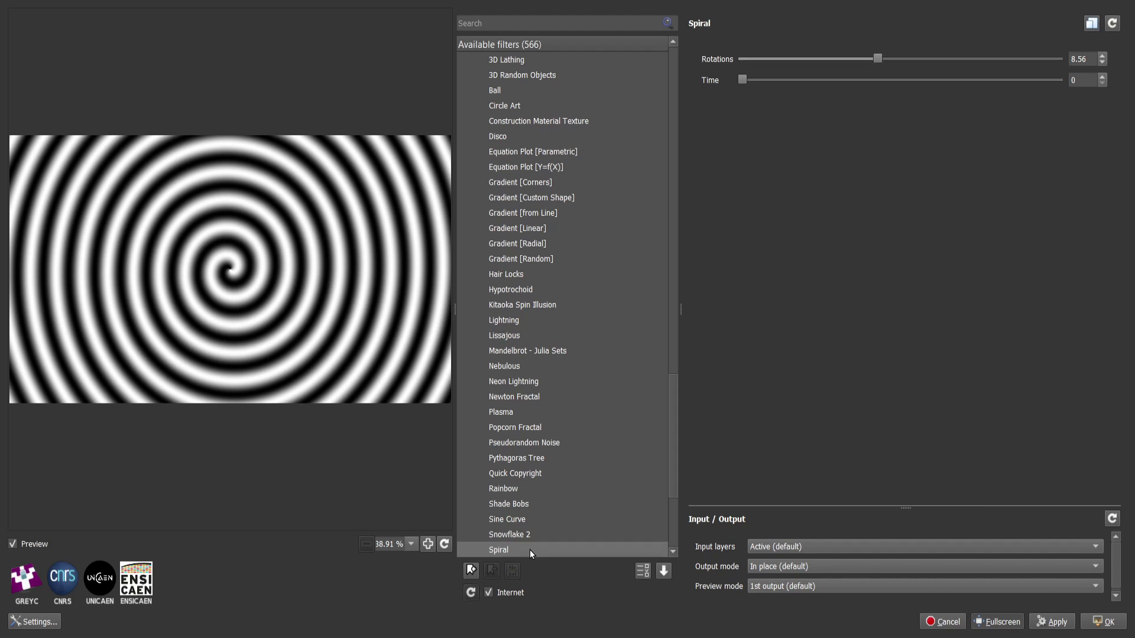
key(Down)
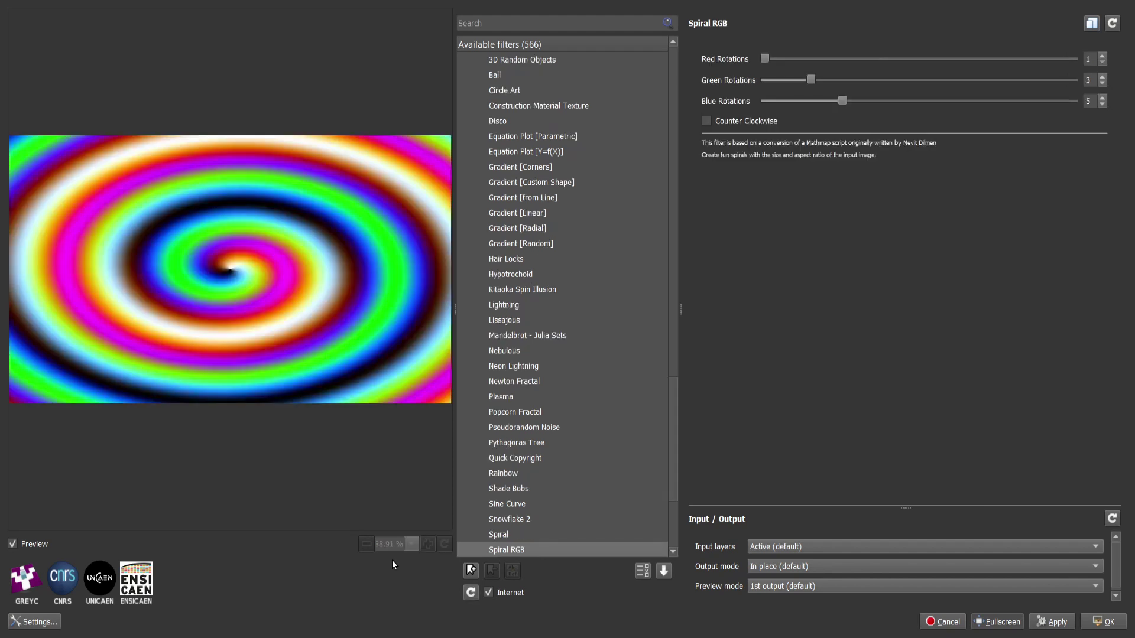
key(Down)
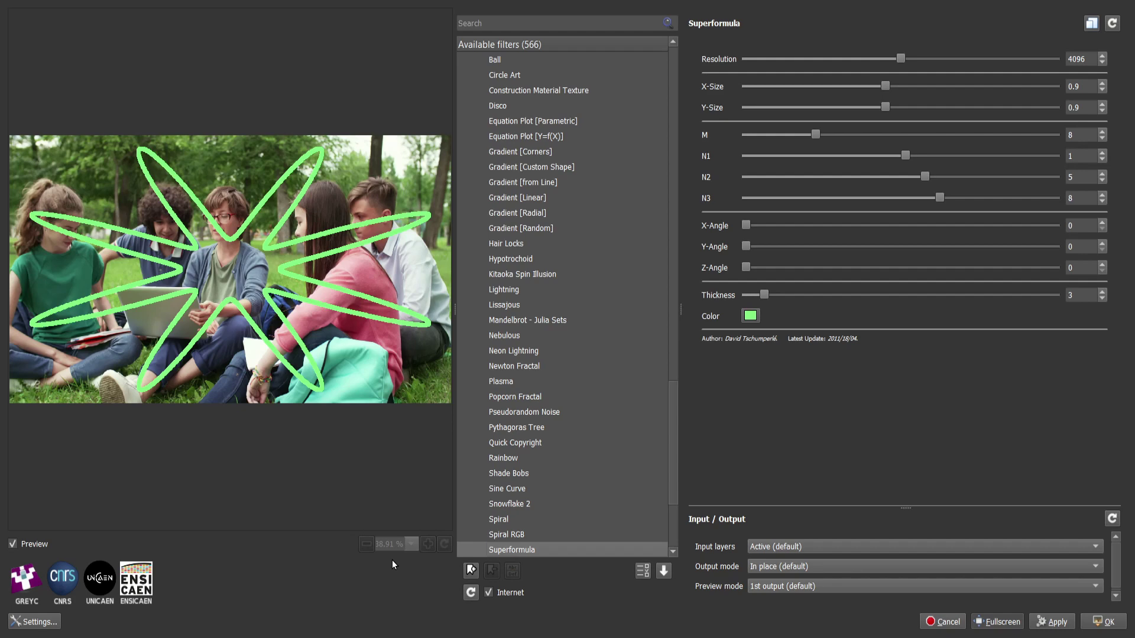
key(Down)
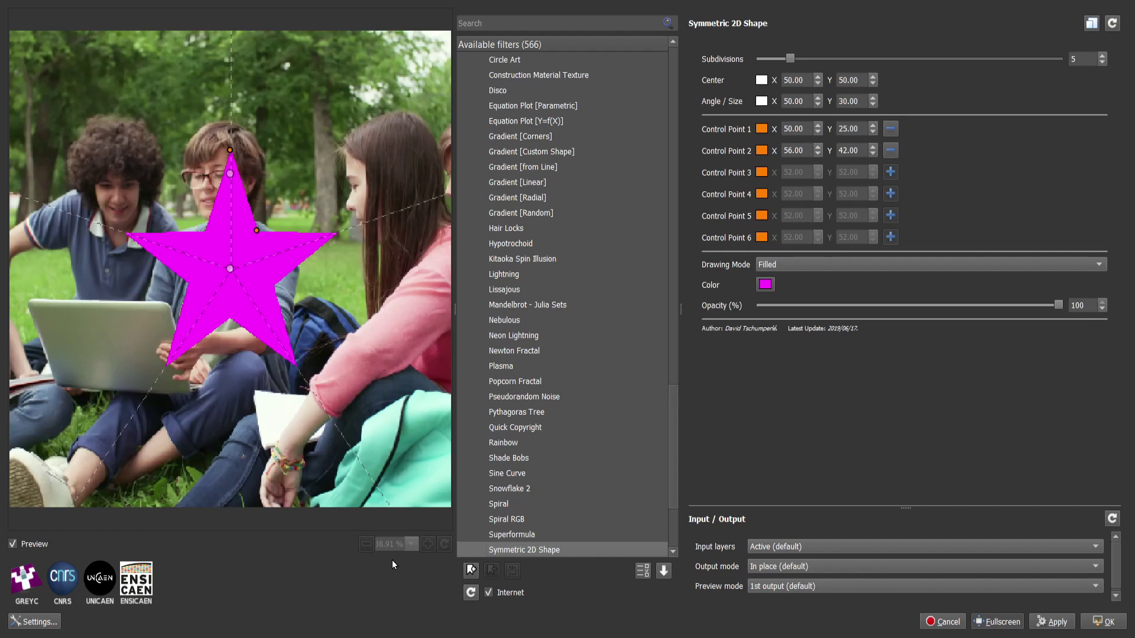
Preview Tree, Turbulence, Twisted Rays and Wiremap, then Repair's Anti Alias filter.
key(Down)
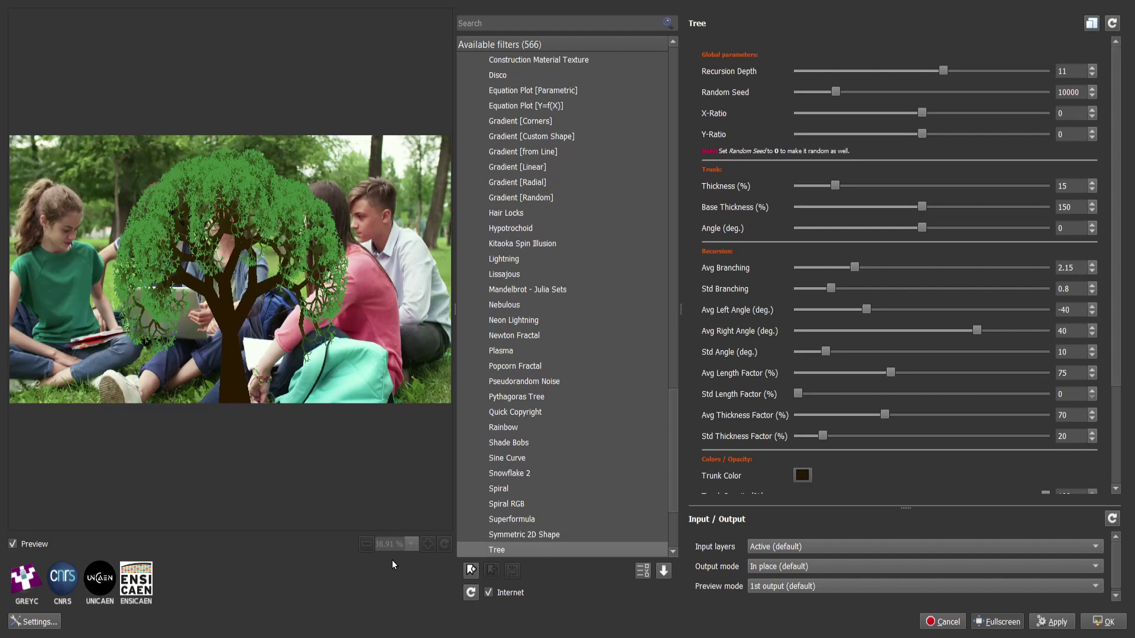
key(Down)
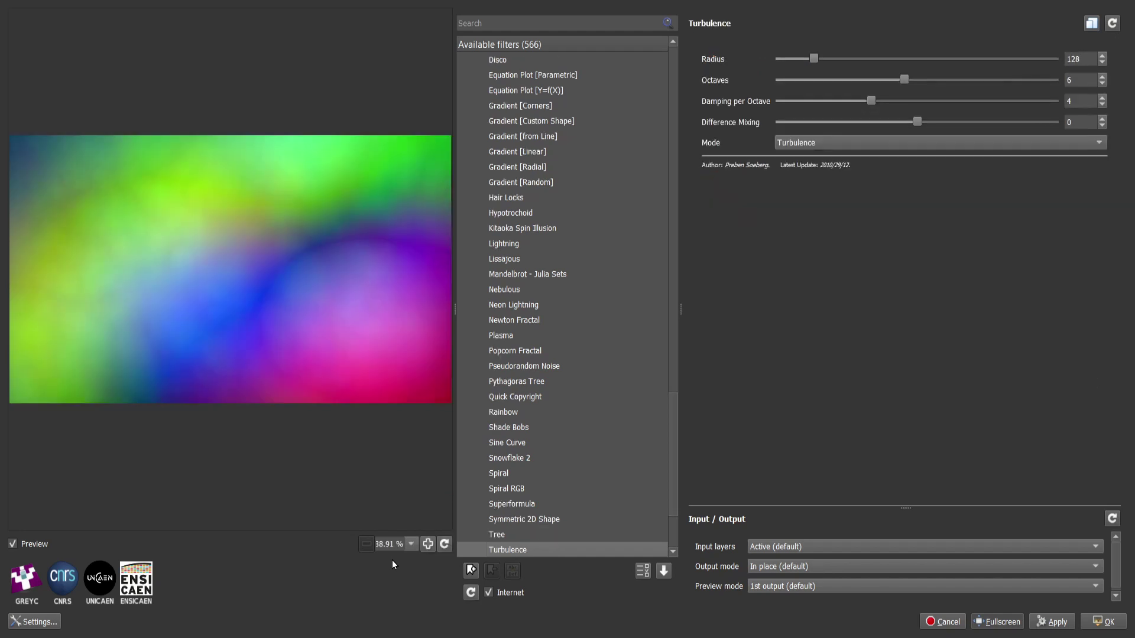
key(Down)
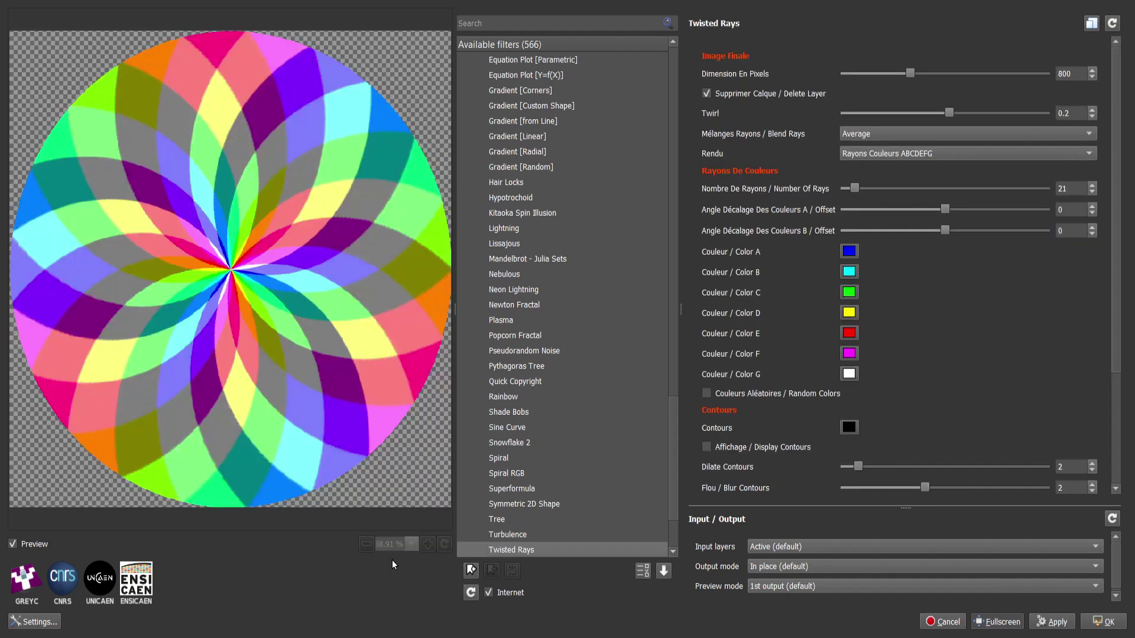
key(Down)
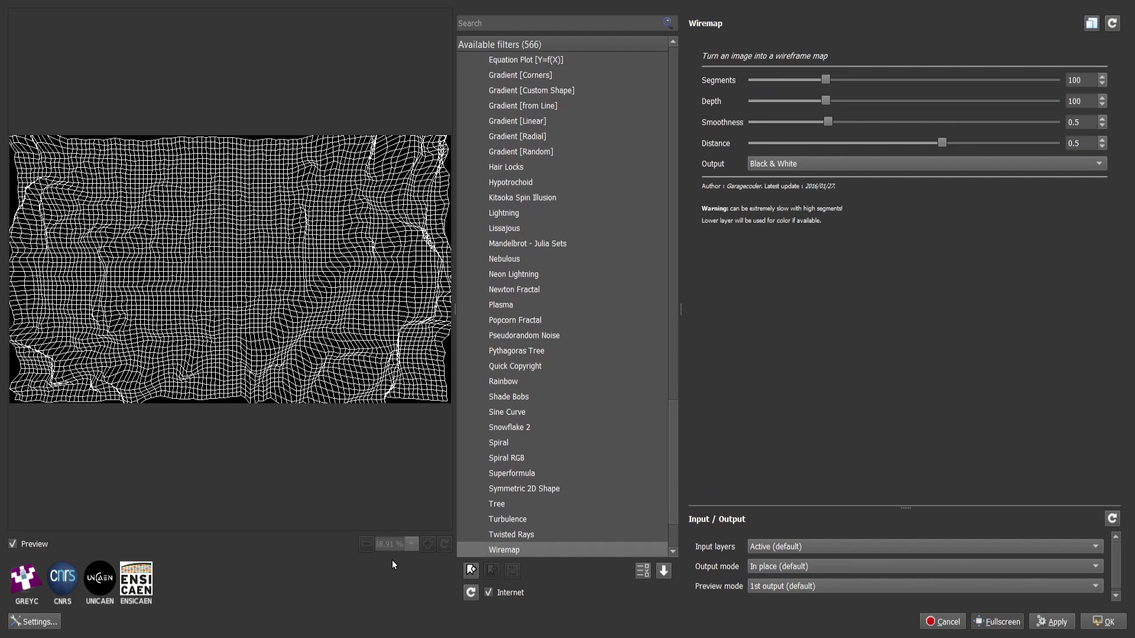
key(Down)
key(Down)
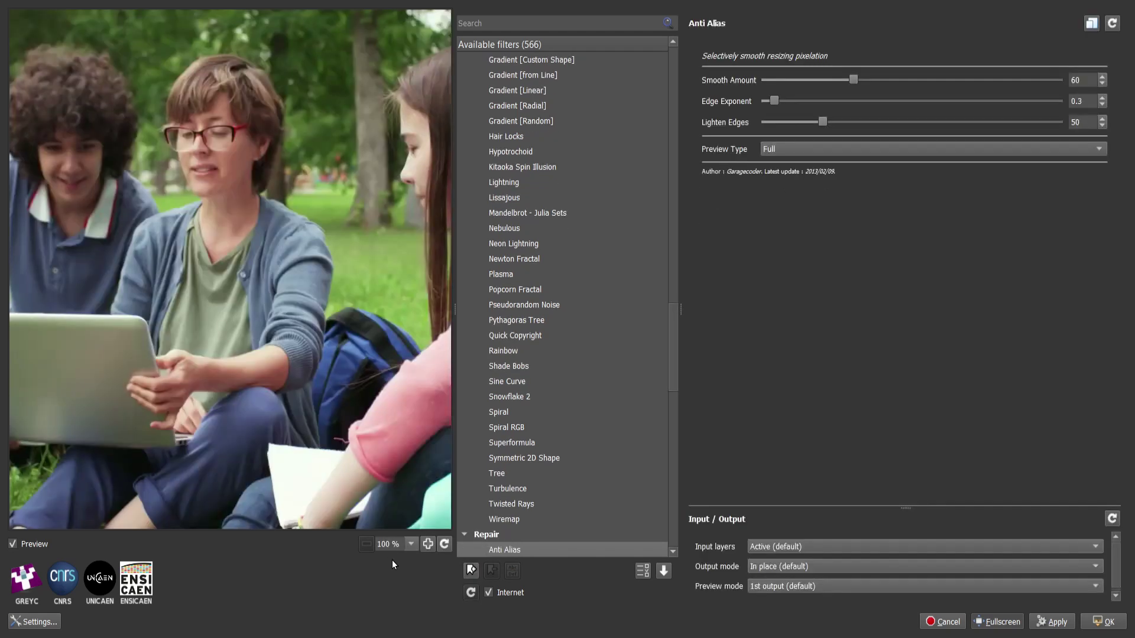
Preview Banding Denoise, Bayer Reconstruction, Clean Text, Compression Blur, Deinterlace and Deinterlace2x.
key(Down)
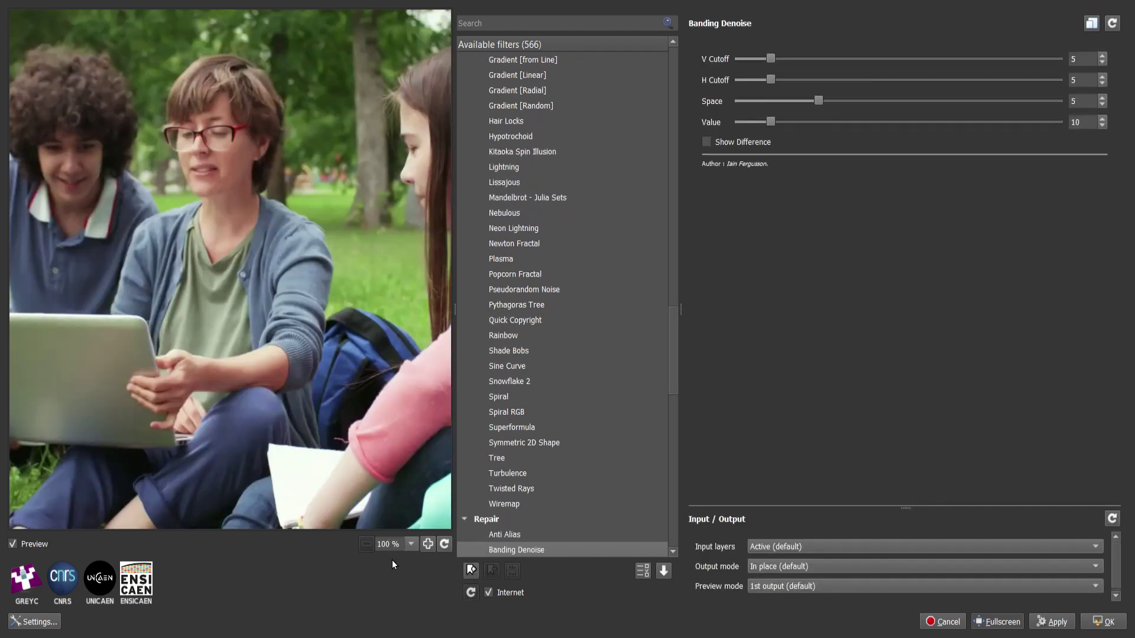
key(Down)
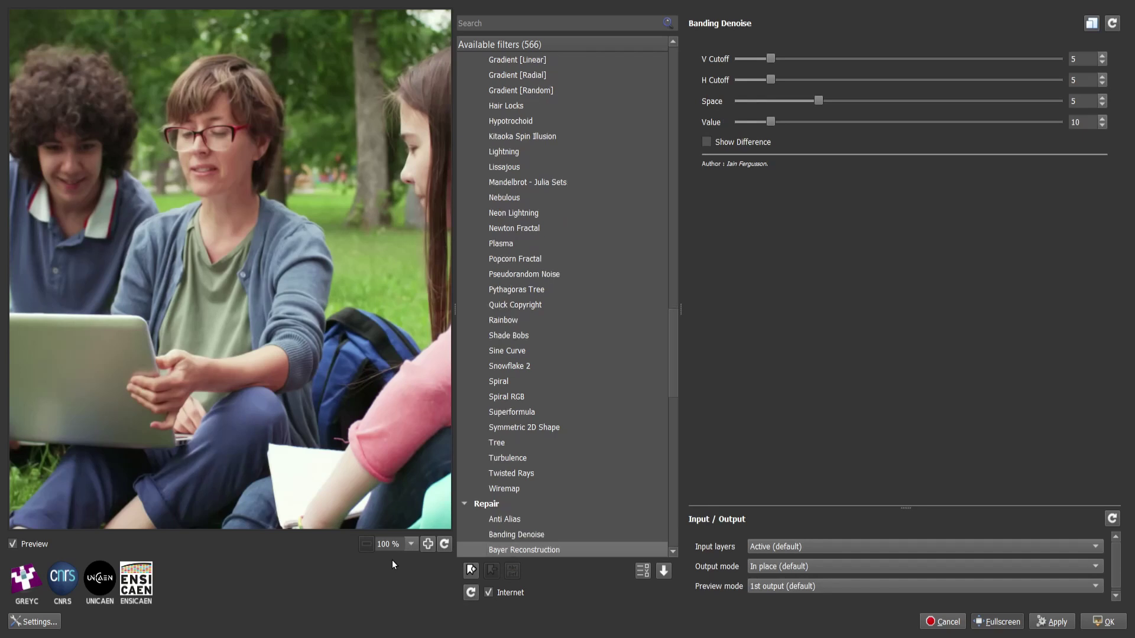
key(Down)
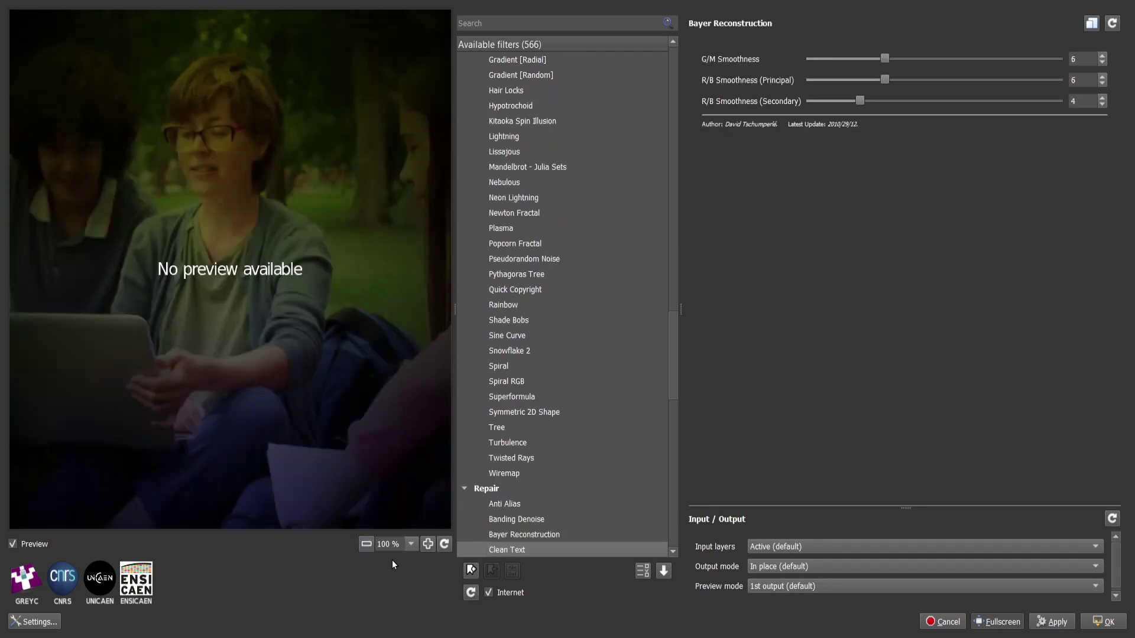
key(Down)
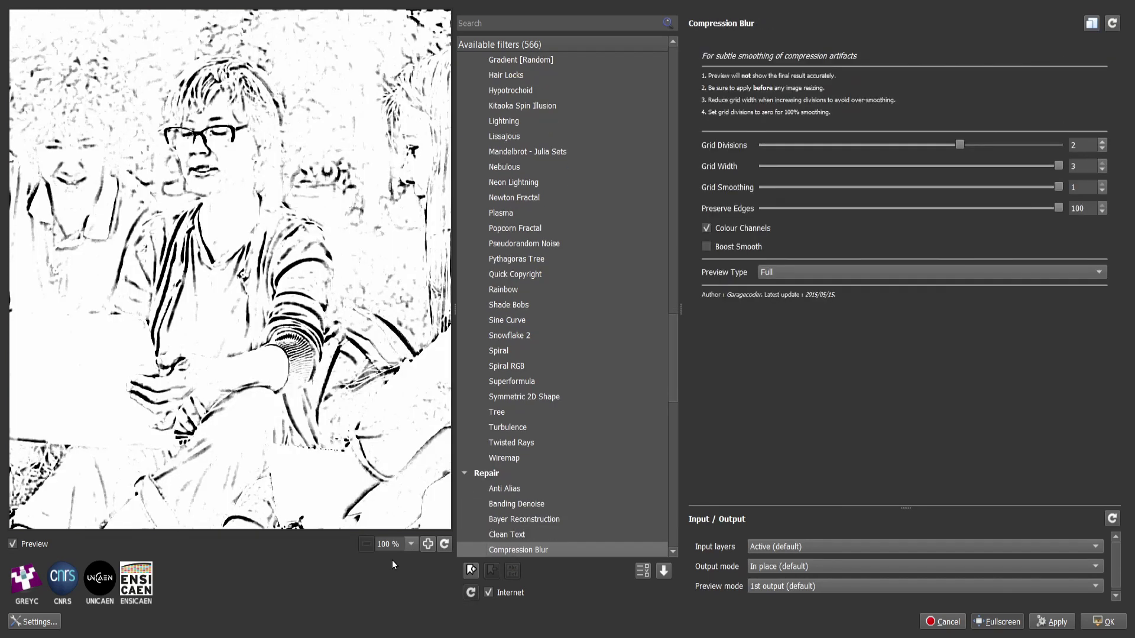
key(Down)
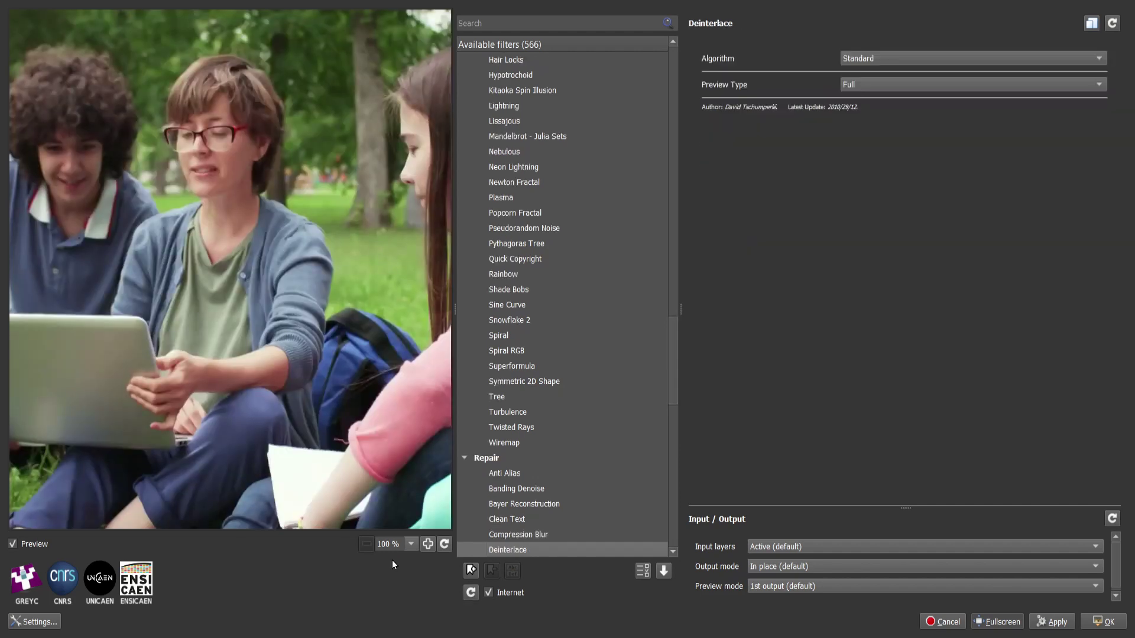
key(Down)
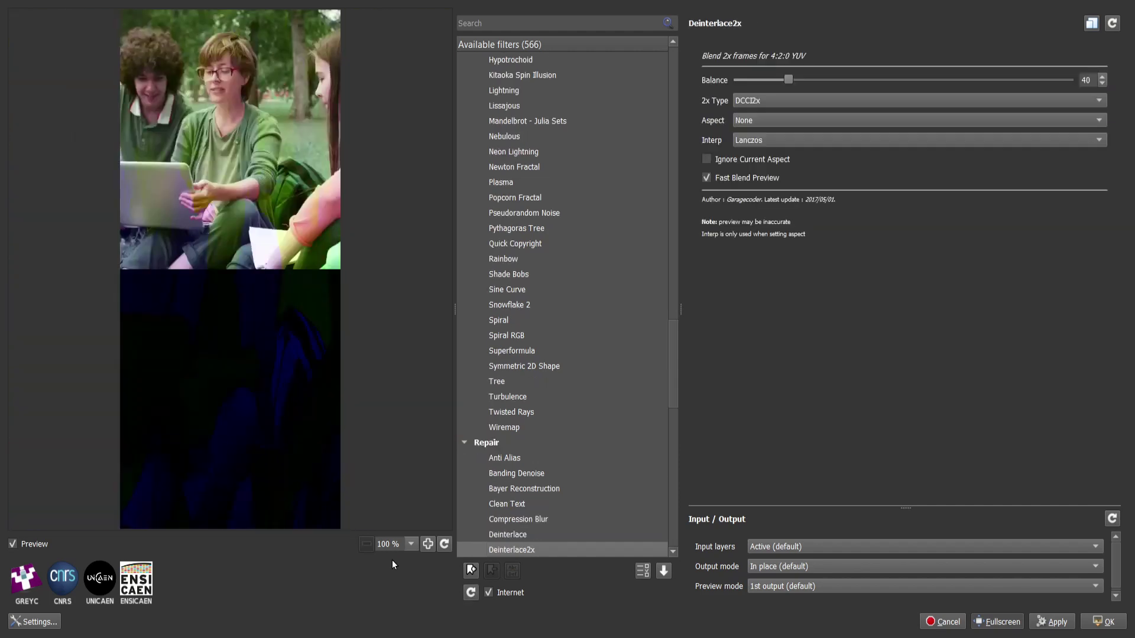
key(Down)
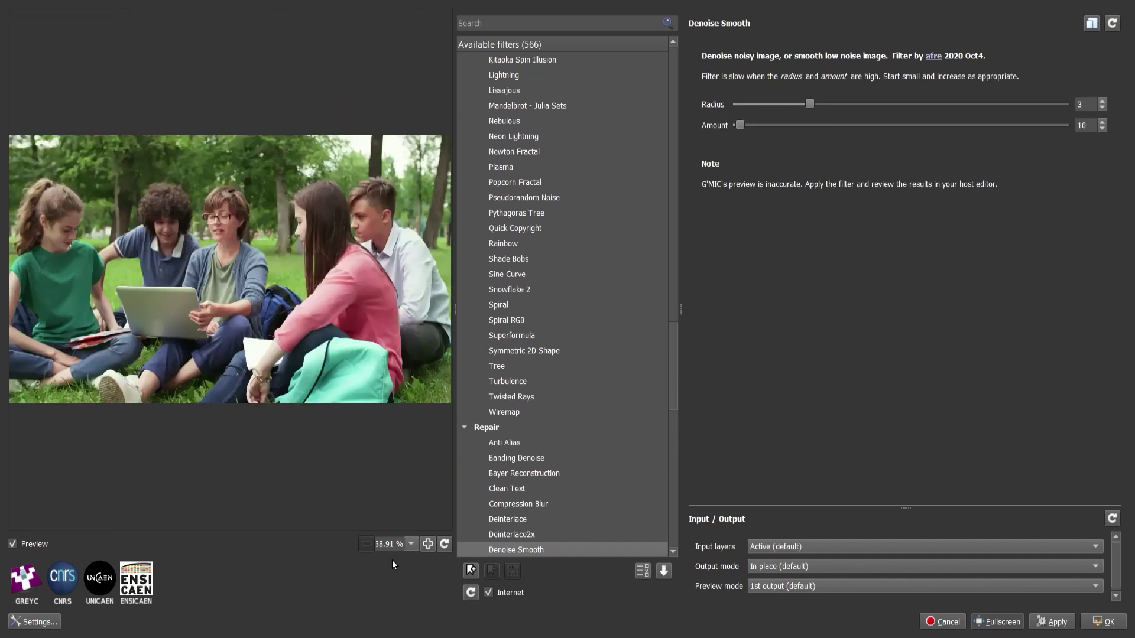
Preview Denoise Smooth Alt, Descreen, Despeckle, both Iain denoisers, and Inpaint [Holes].
key(Down)
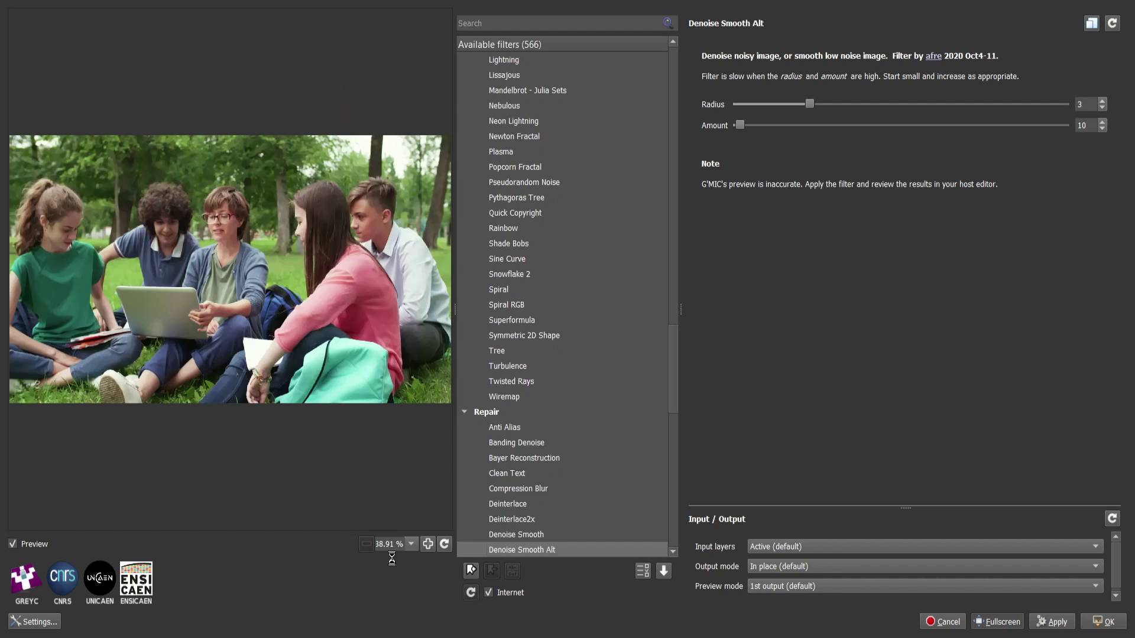
key(Down)
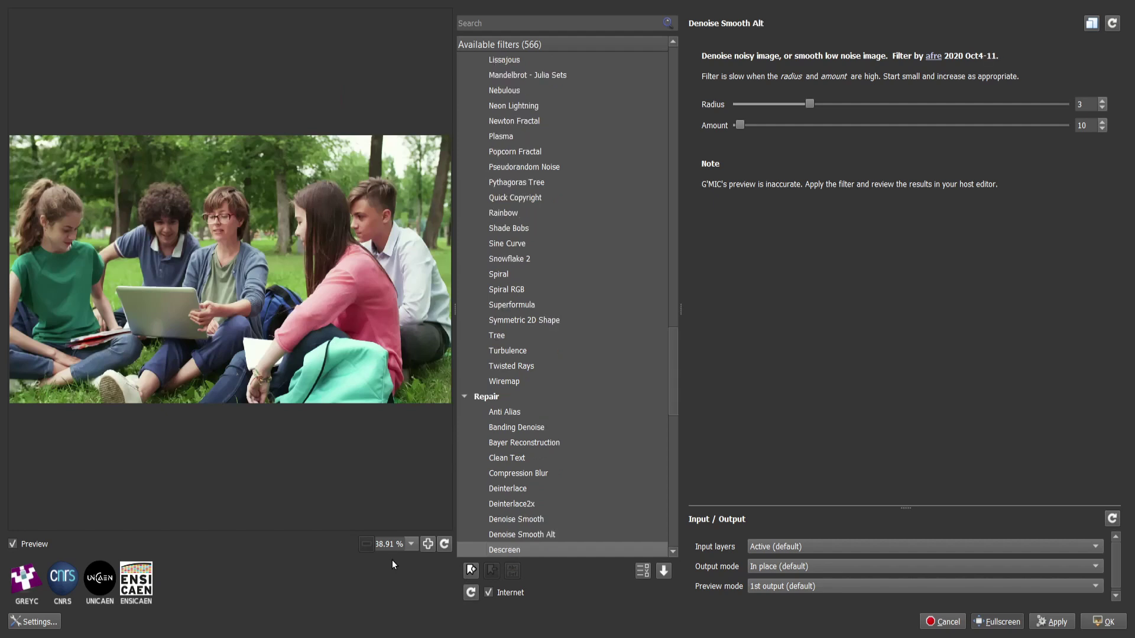
key(Down)
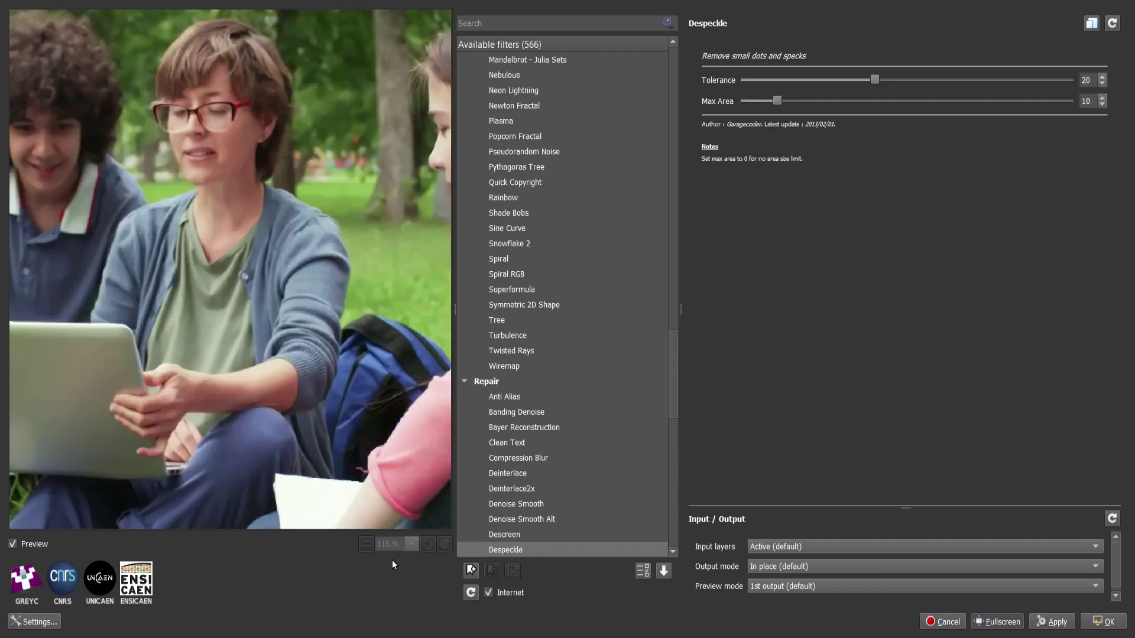
key(Down)
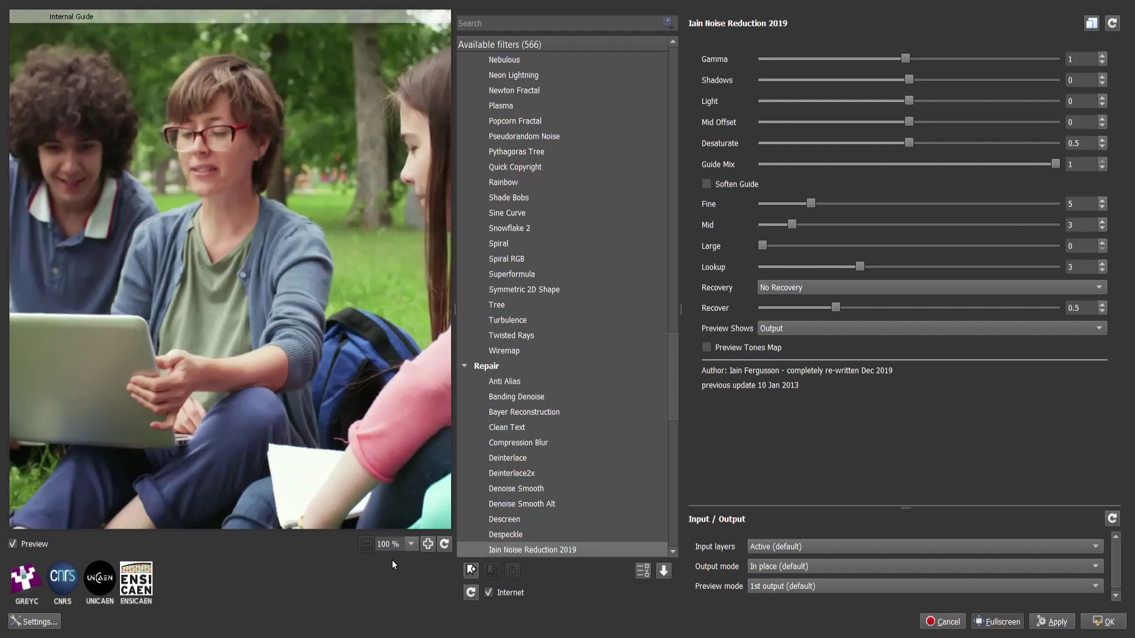
key(Down)
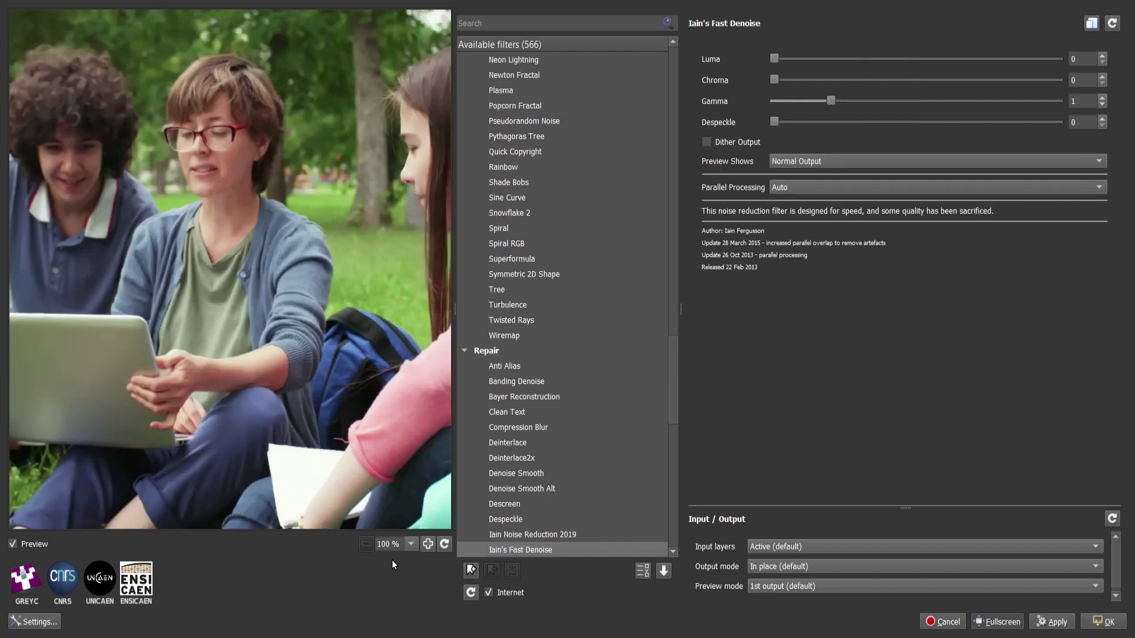
key(Down)
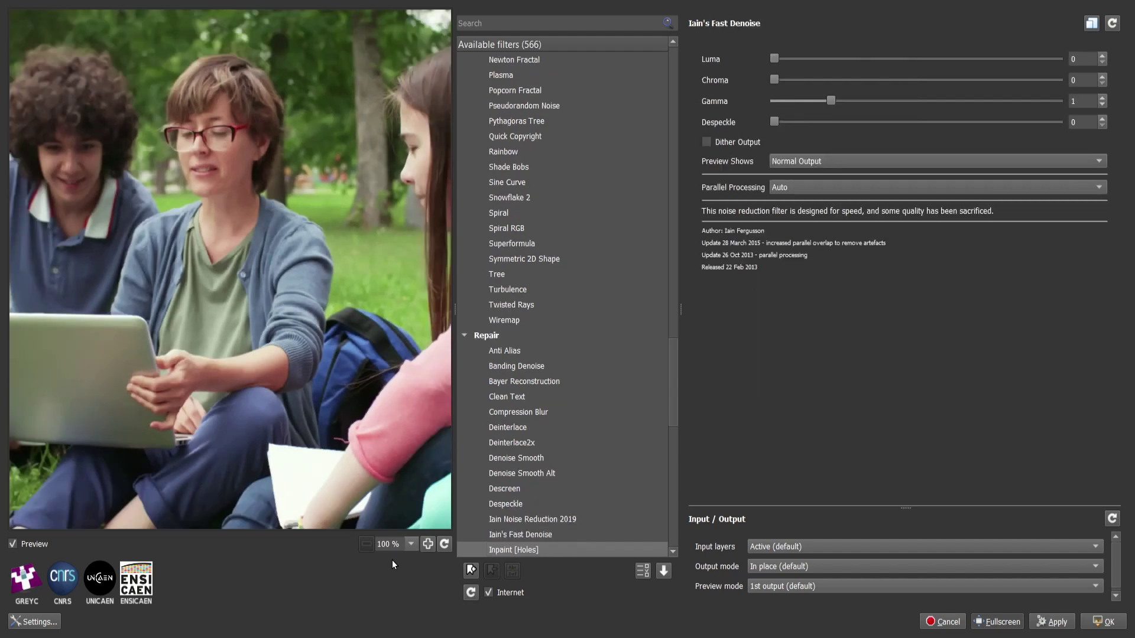
Preview the Morphological, Multi-Scale, Patch-Based and Transport-Diffusion Inpaint filters, JPEG Smooth, Local Similarity Mask.
key(Down)
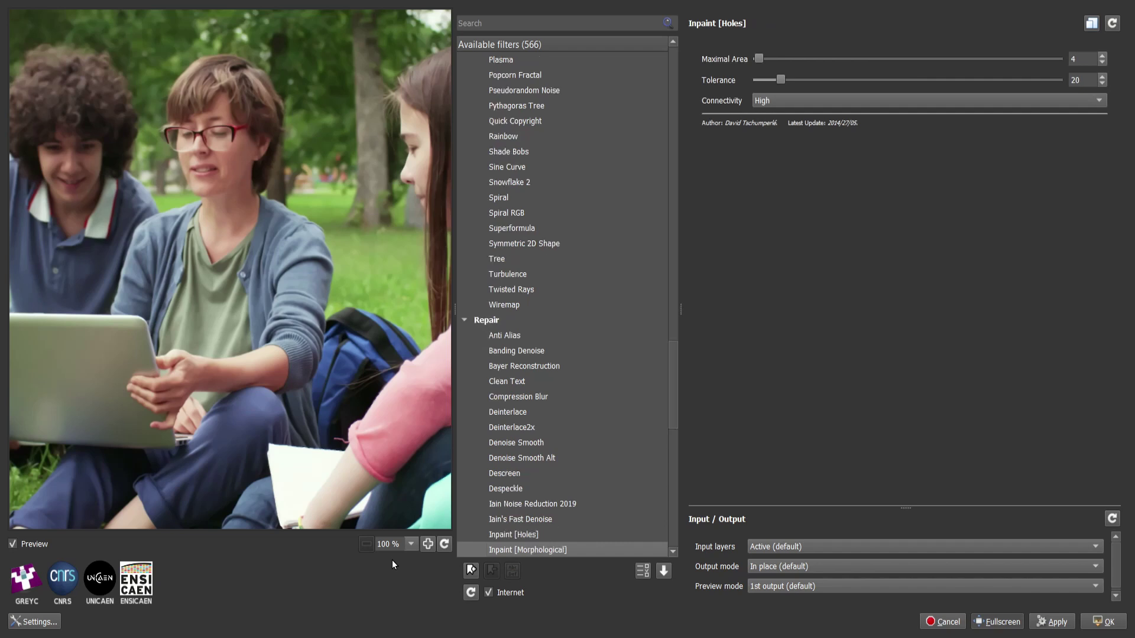
key(Down)
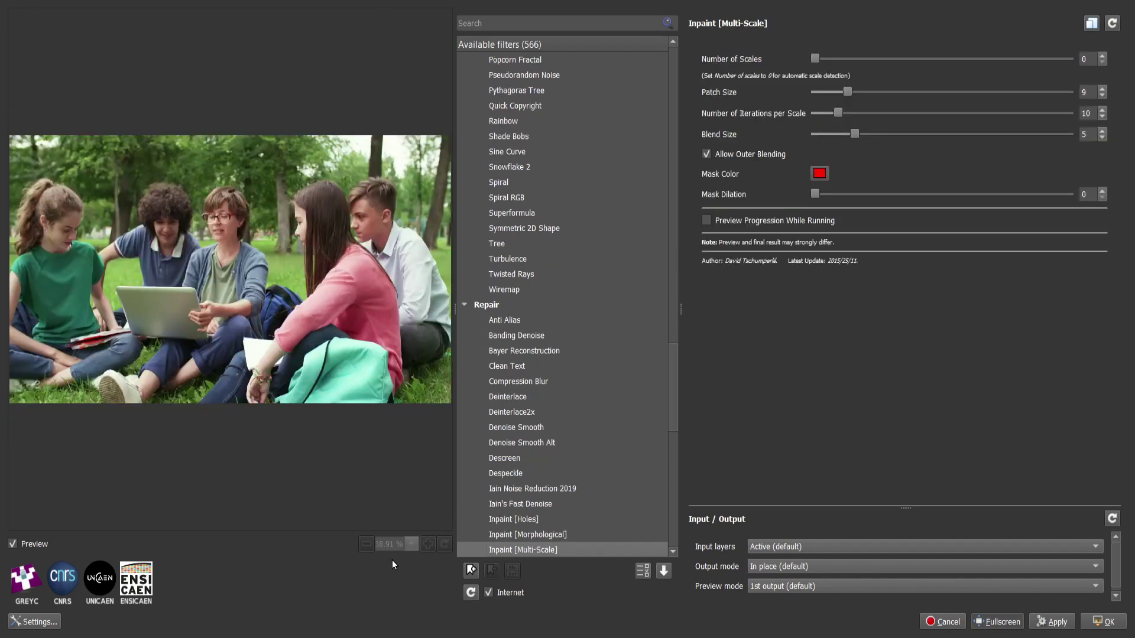
key(Down)
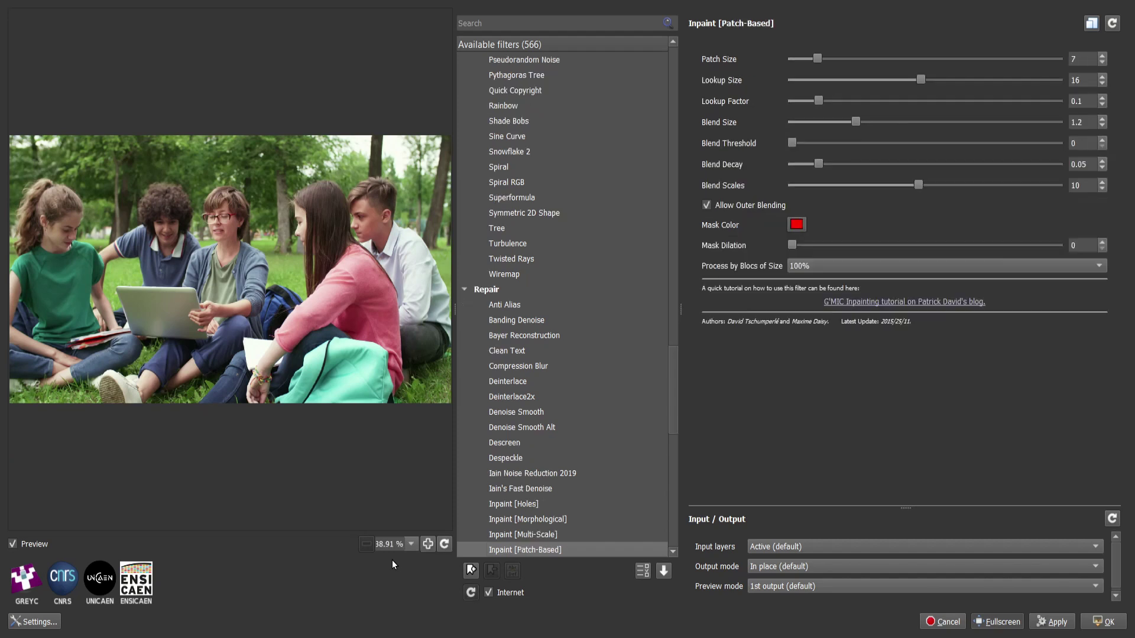
key(Down)
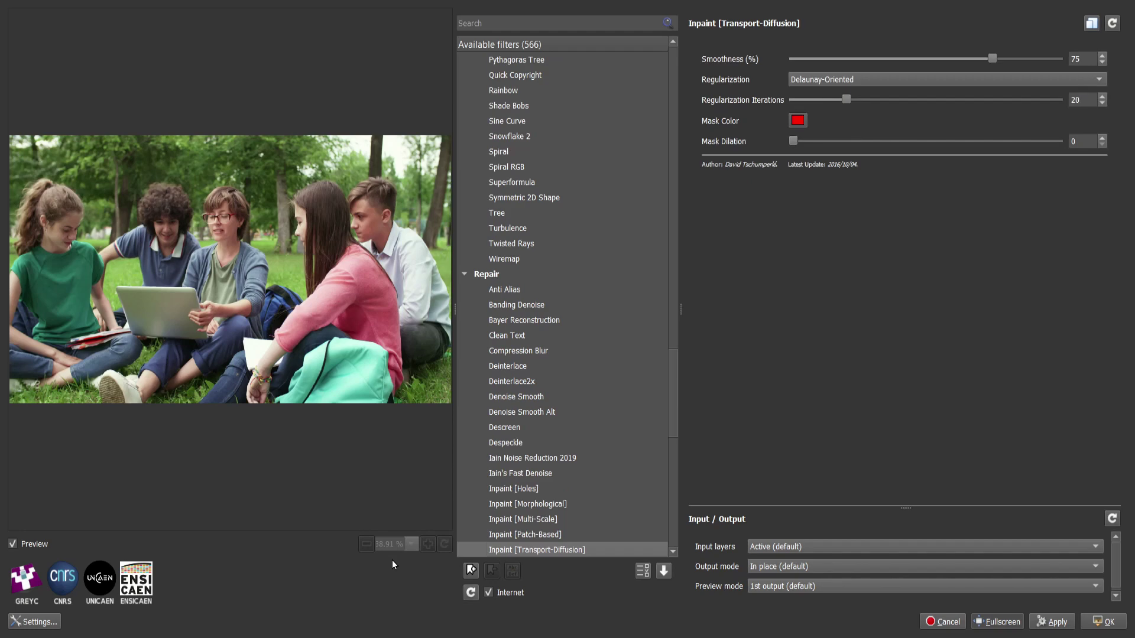
key(Down)
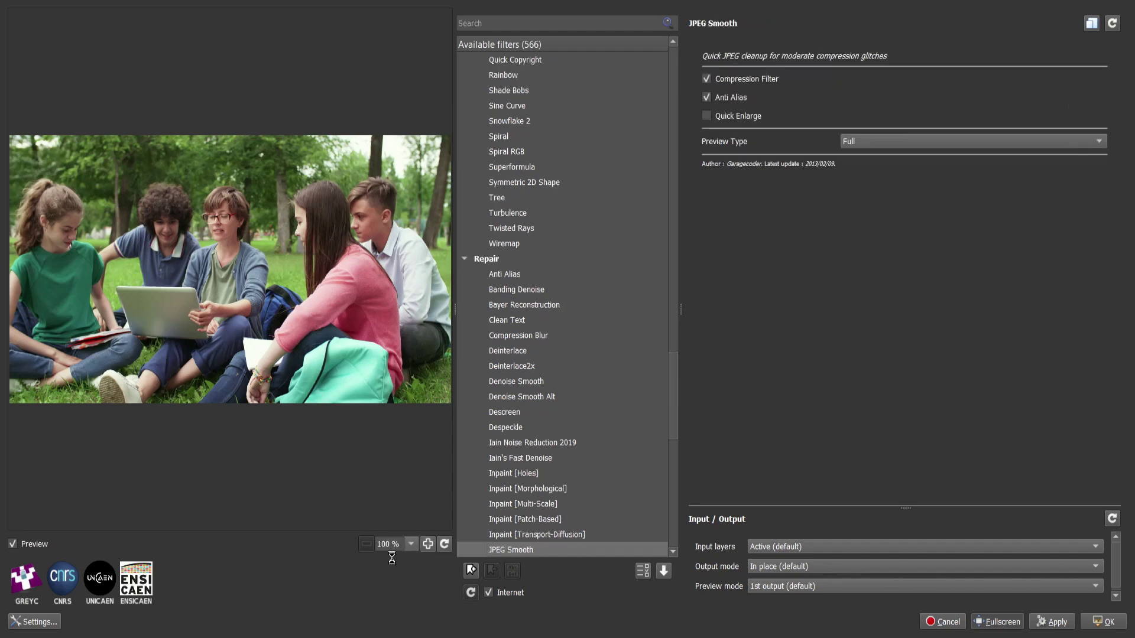
key(Down)
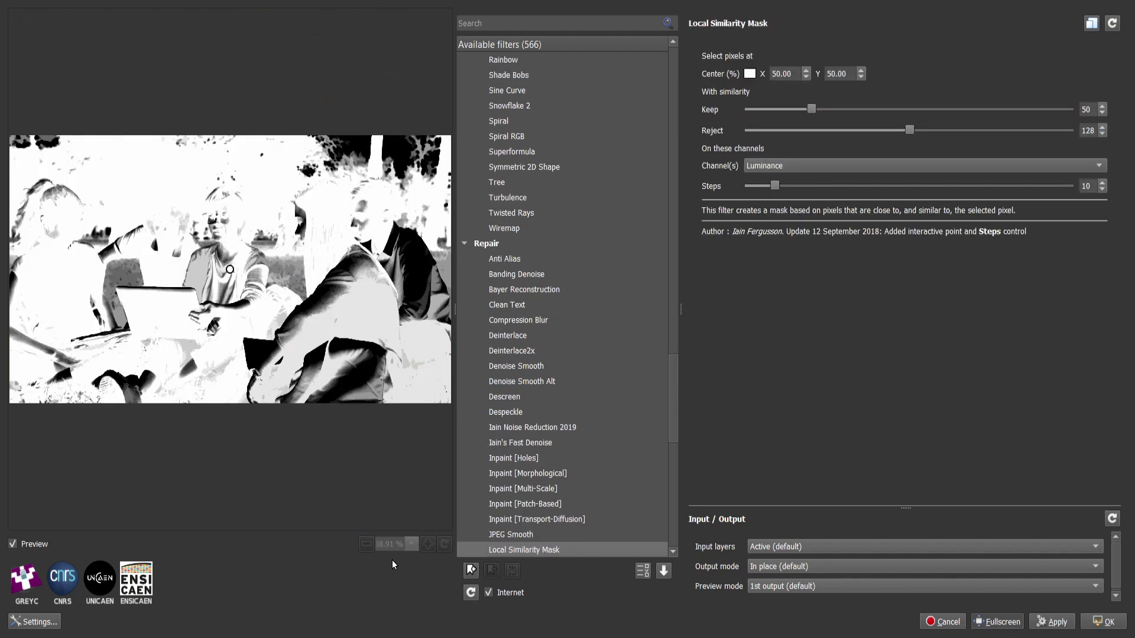
Preview Moire Removal through Repair Scanned Document, stopping on Smooth [Anisotropic].
key(Down)
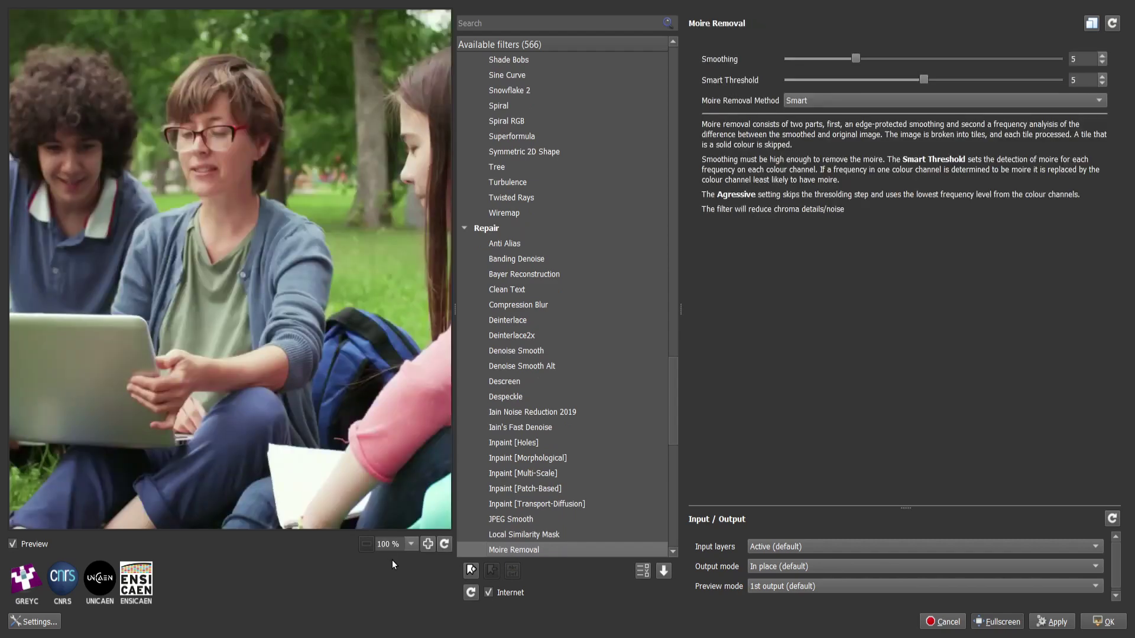
key(Down)
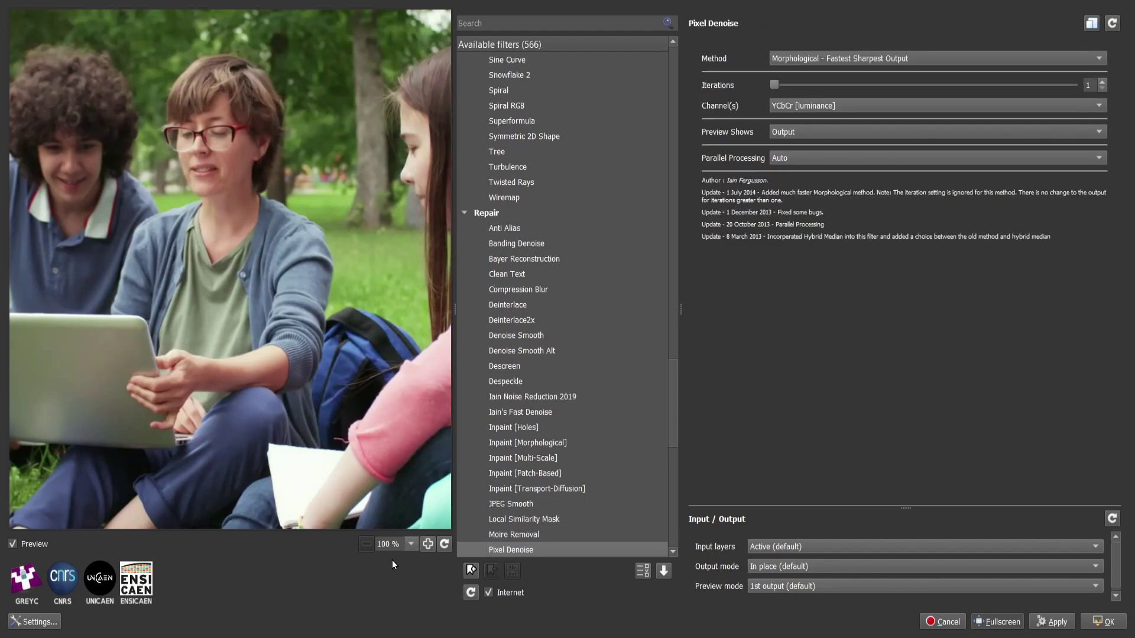
key(Down)
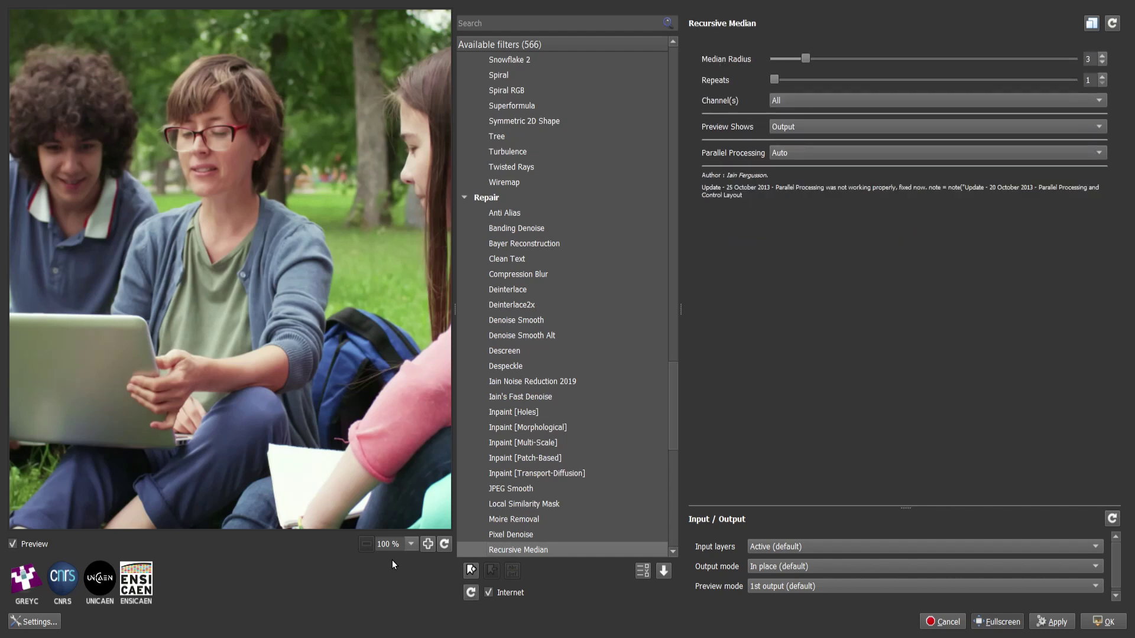
key(Down)
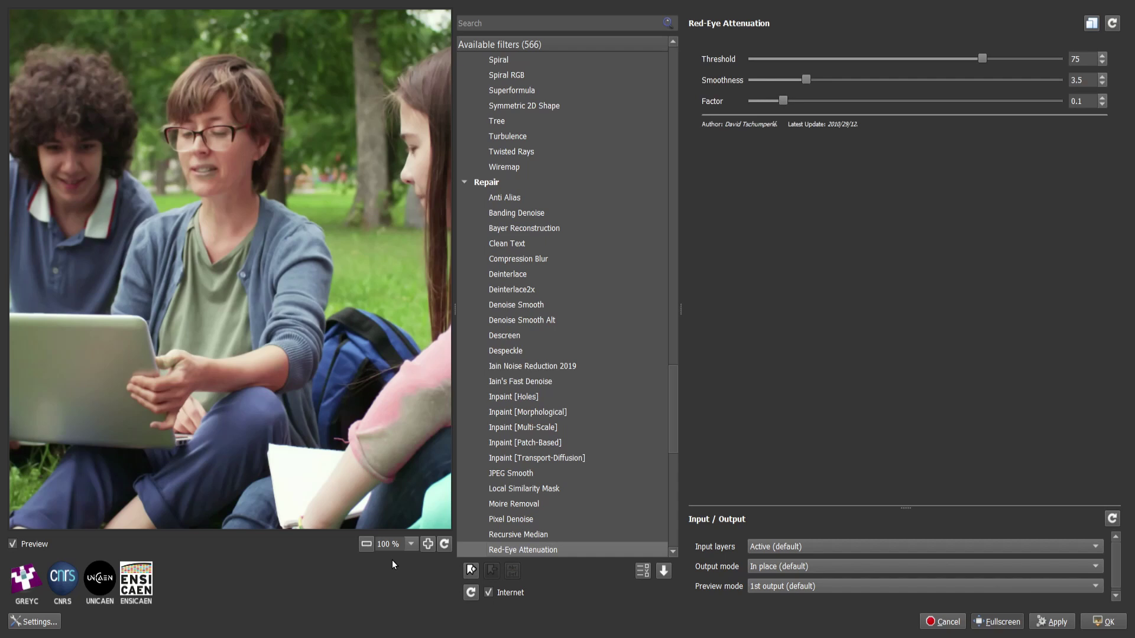
key(Down)
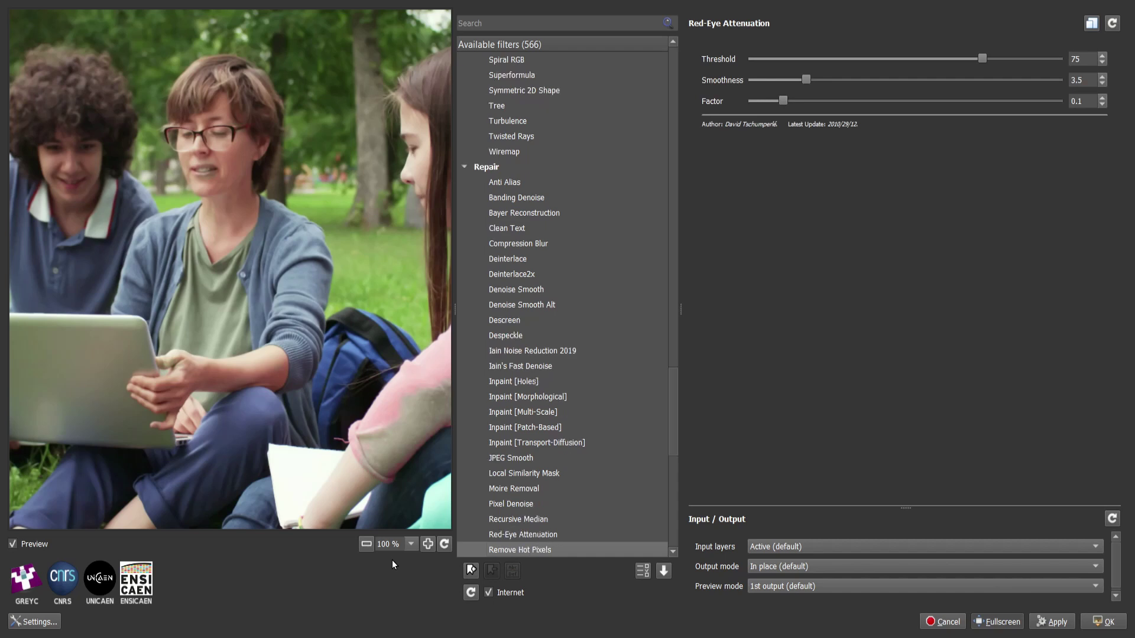
key(Down)
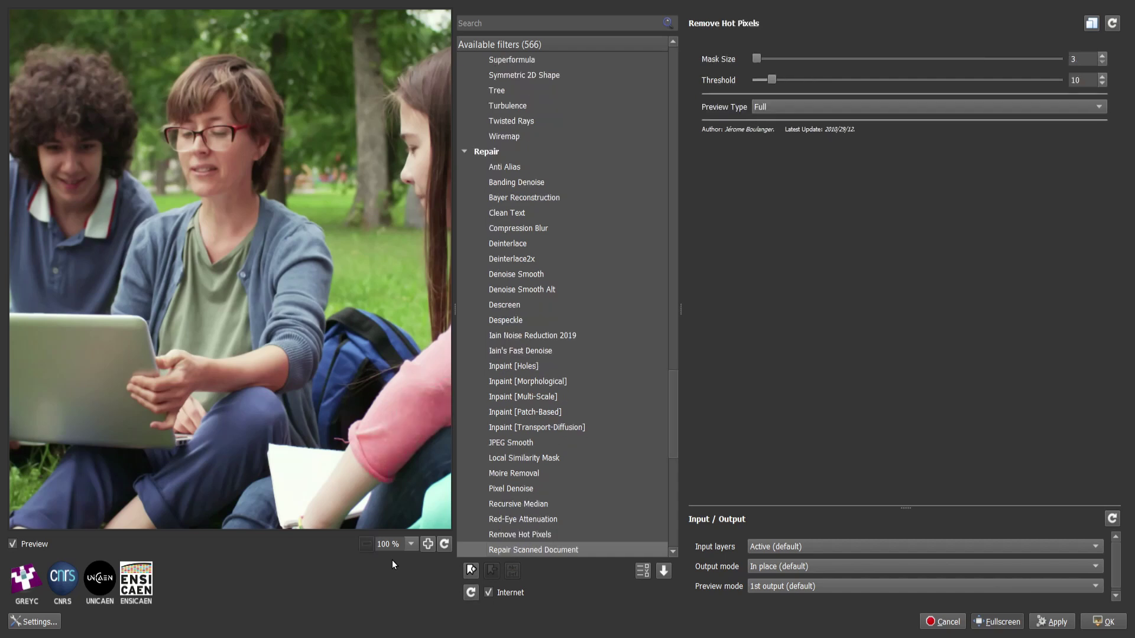
key(Down)
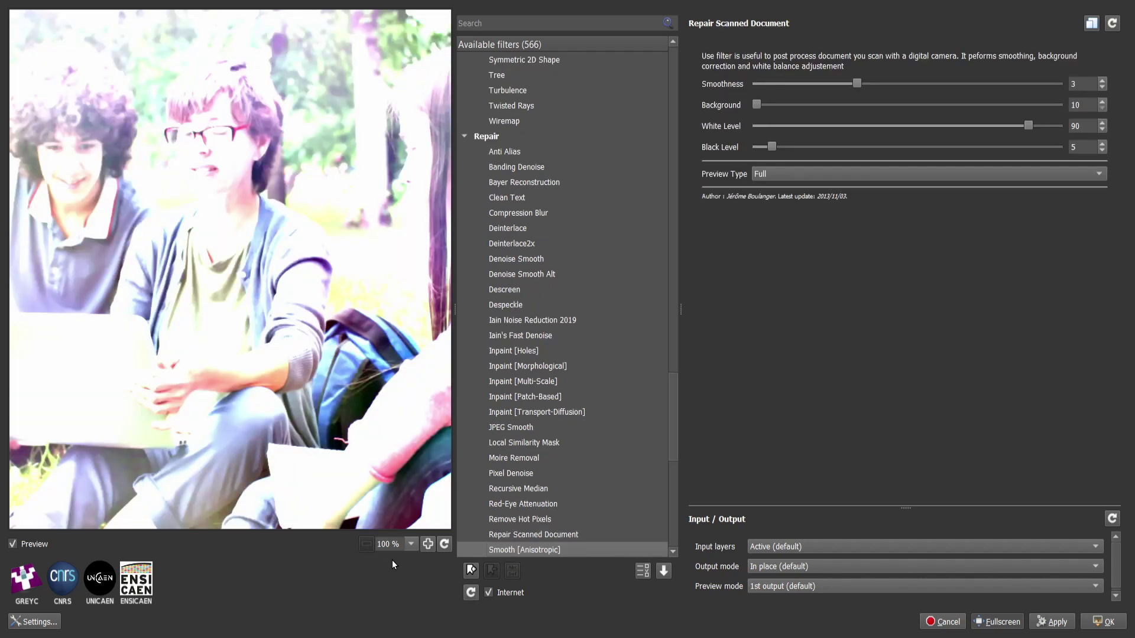
Step through the Smooth filters from Bilateral to Wiener, previewing each on the photo.
key(Down)
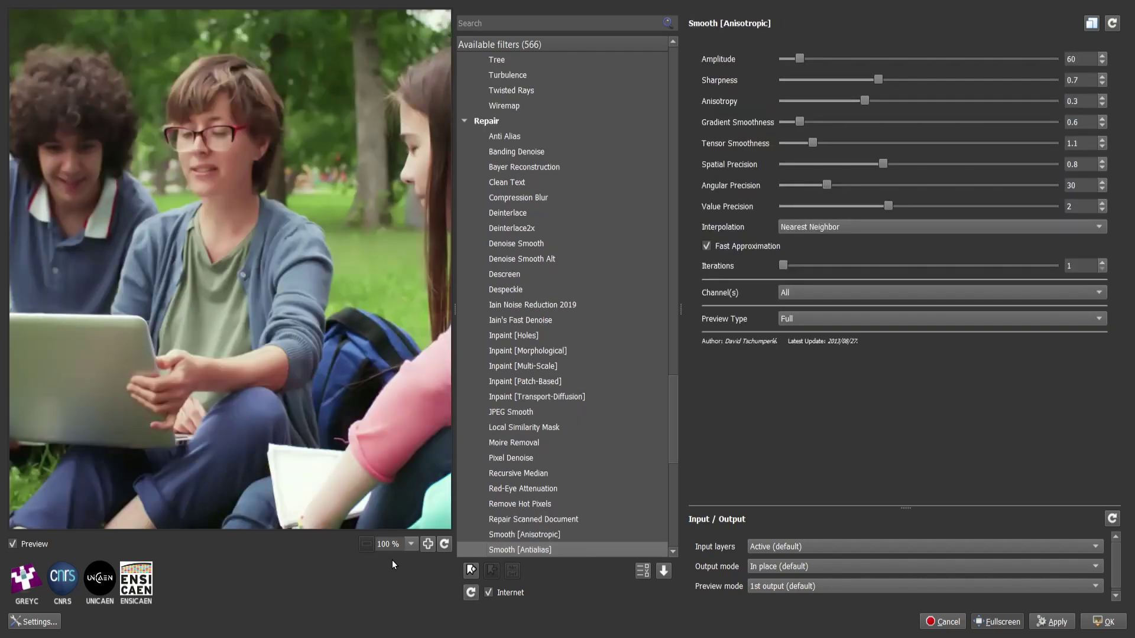
key(Down)
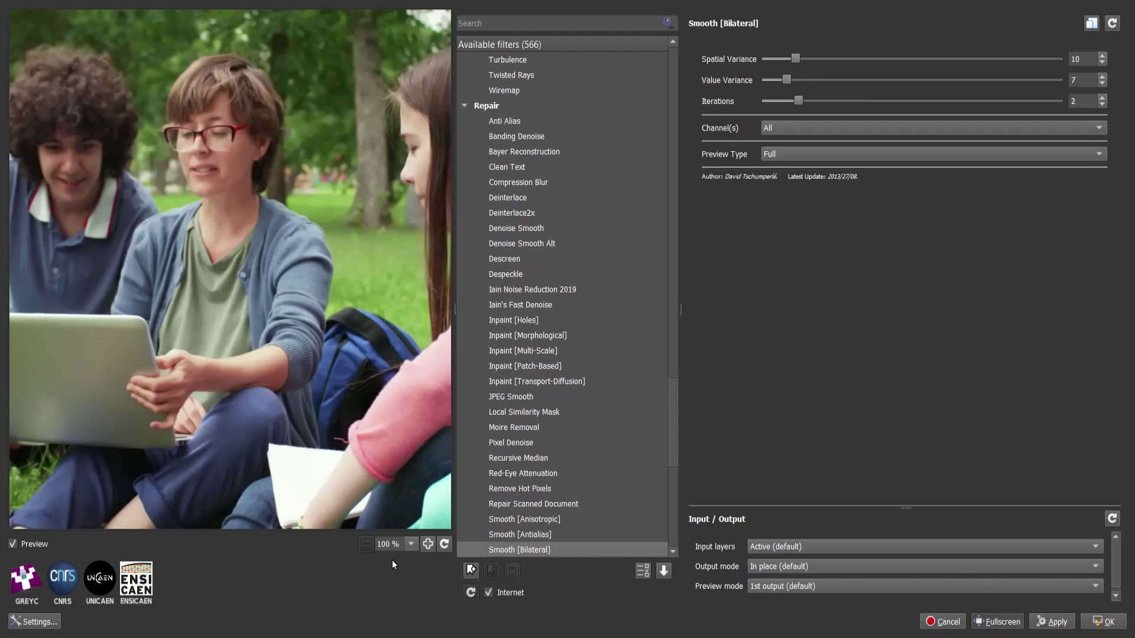
key(Down)
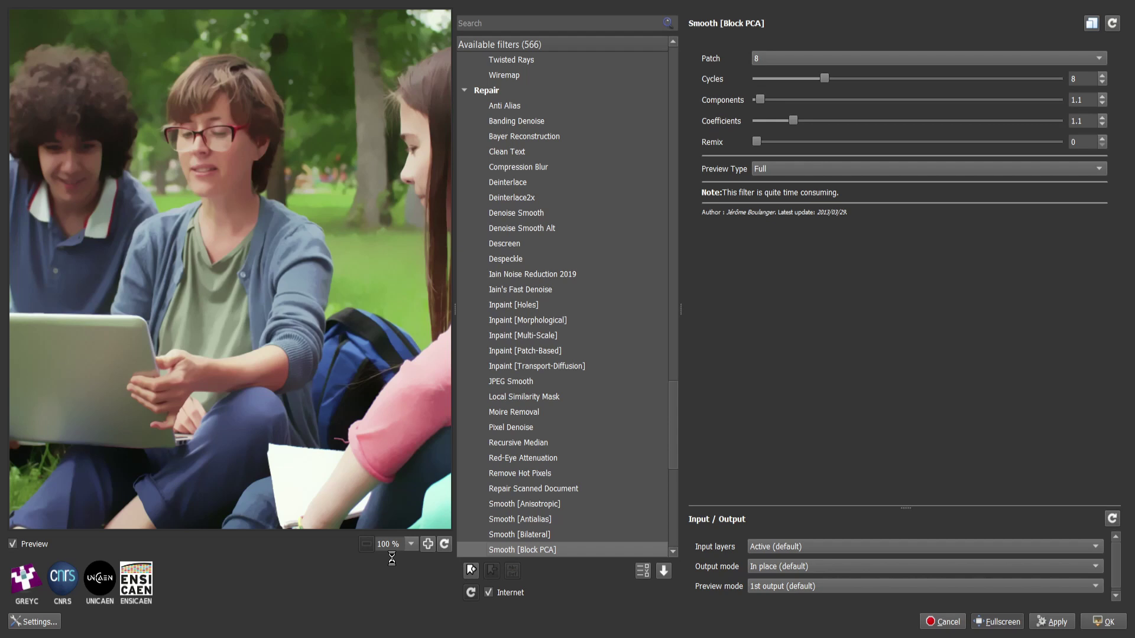
key(Down)
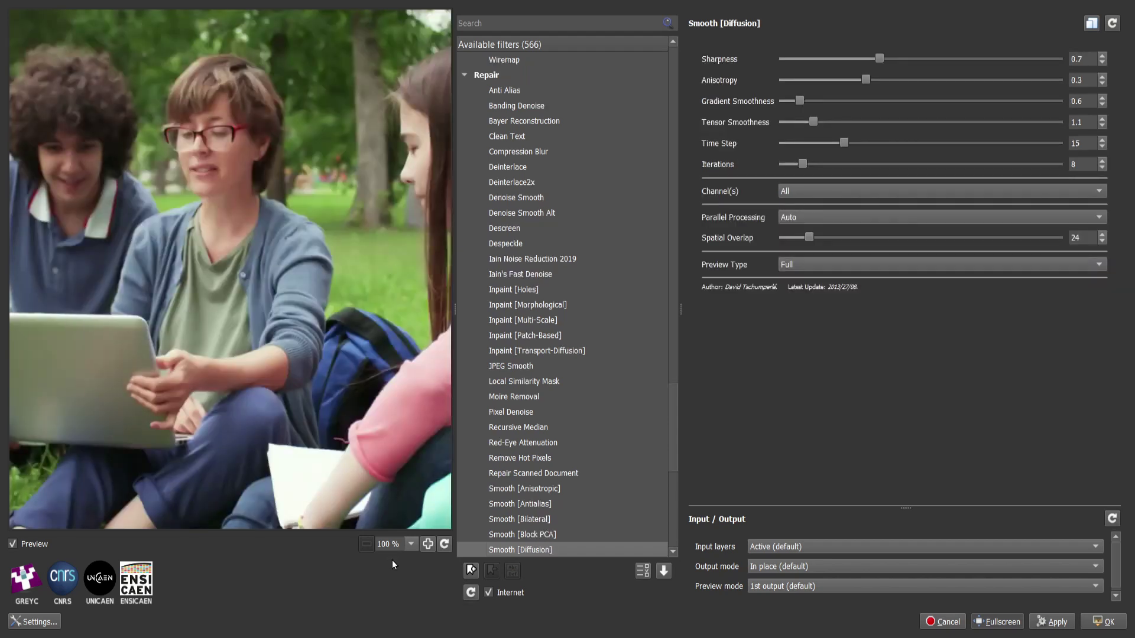
key(Down)
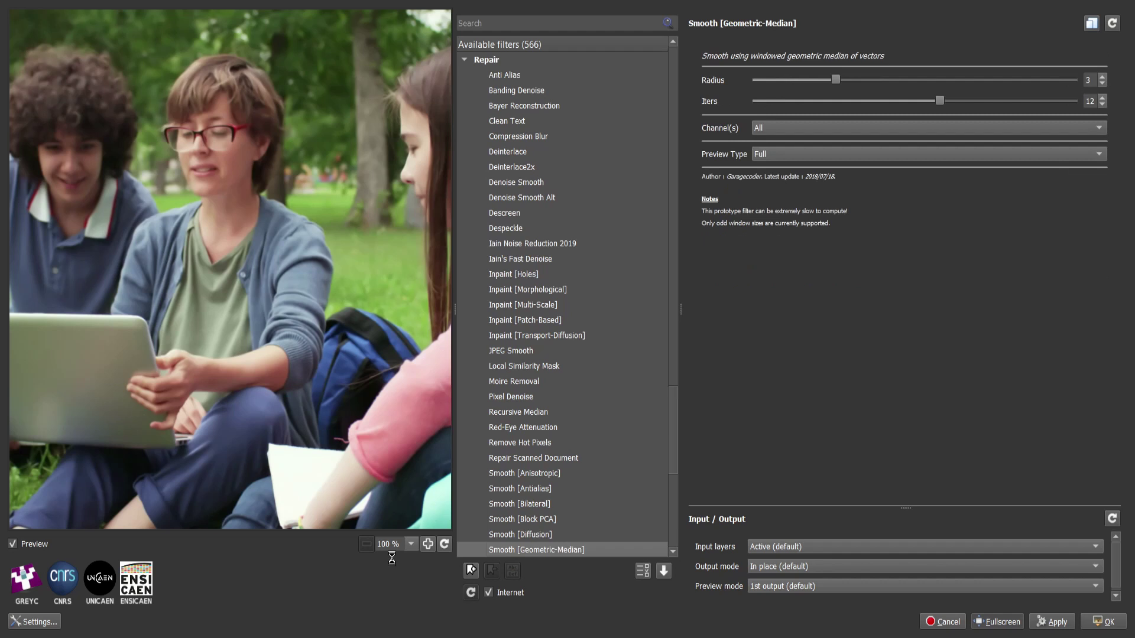
key(Down)
key(Down)
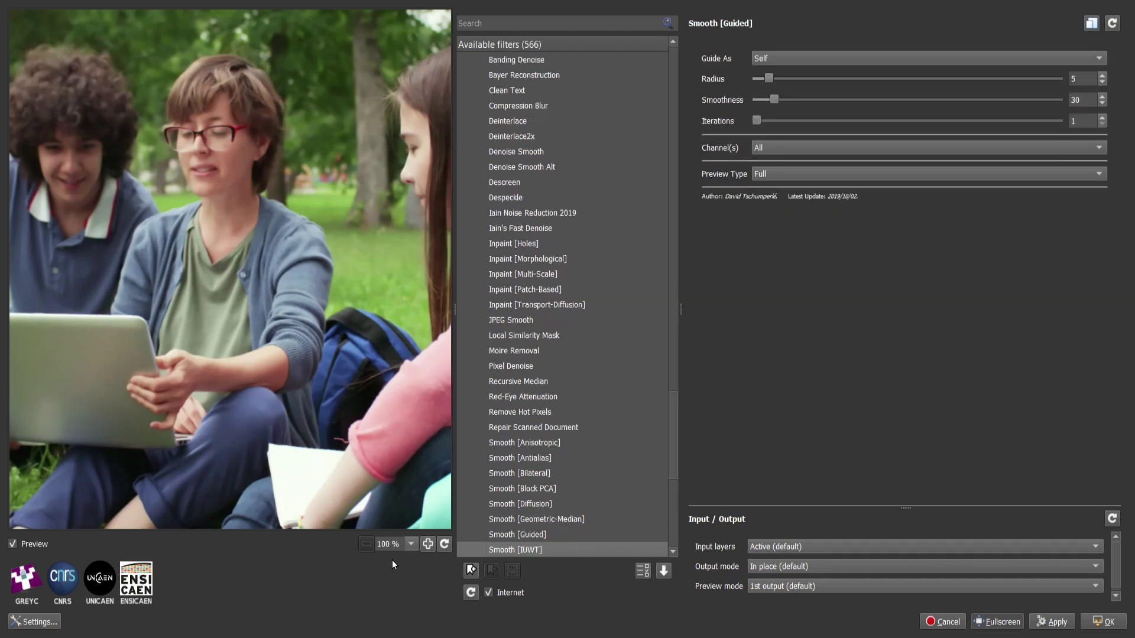
key(Down)
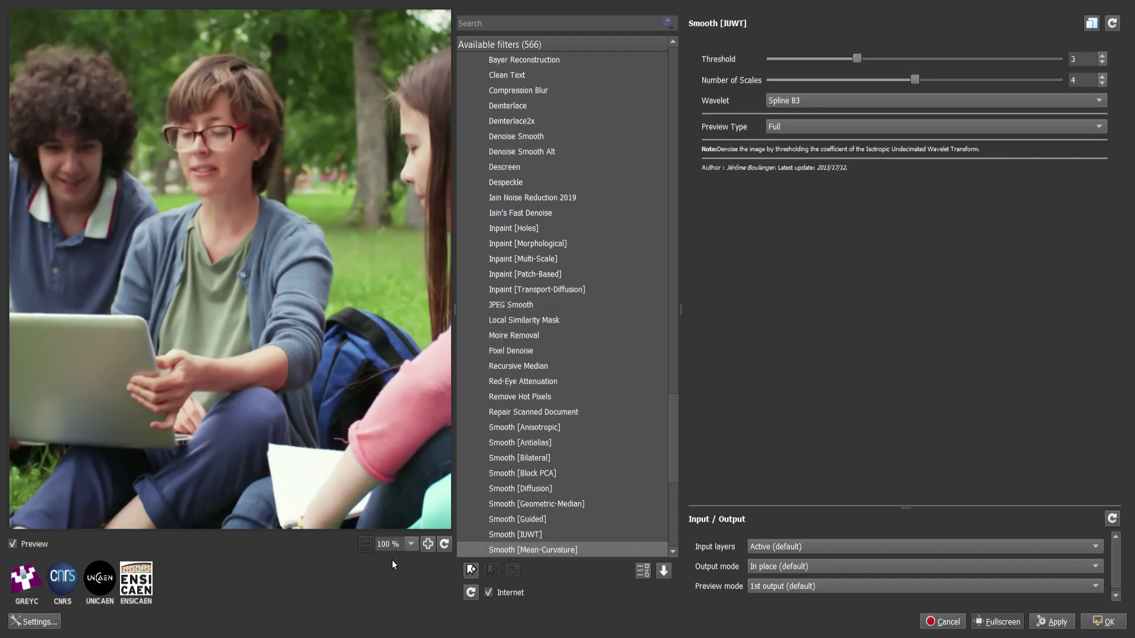
key(Down)
key(Down)
key(Down)
key(Down)
key(Down)
key(Down)
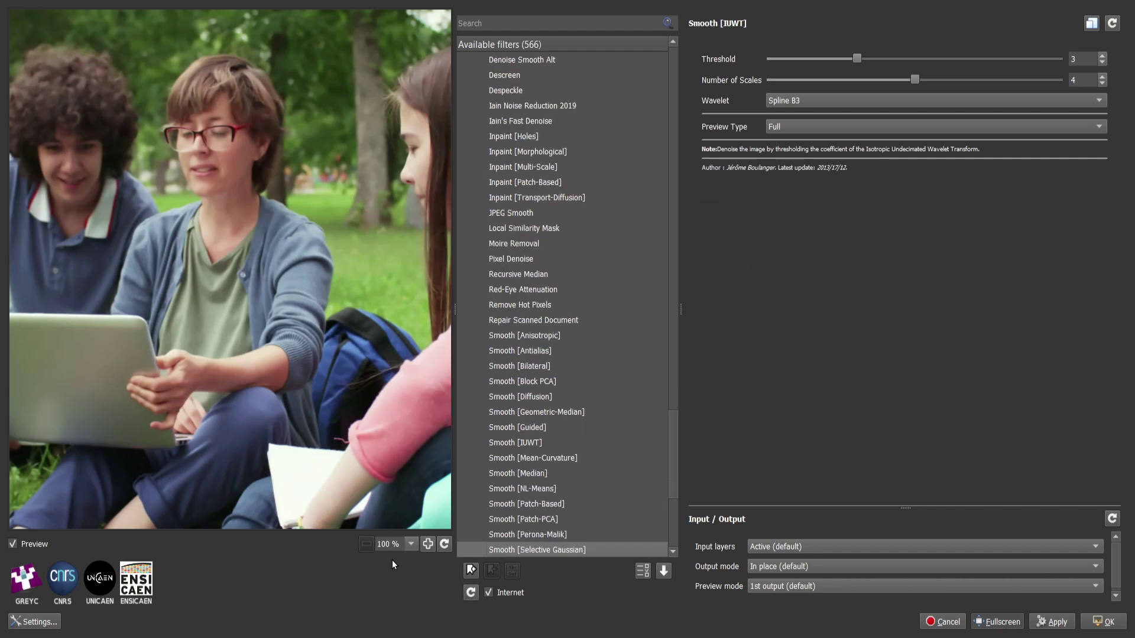
key(Down)
key(Down)
key(Down)
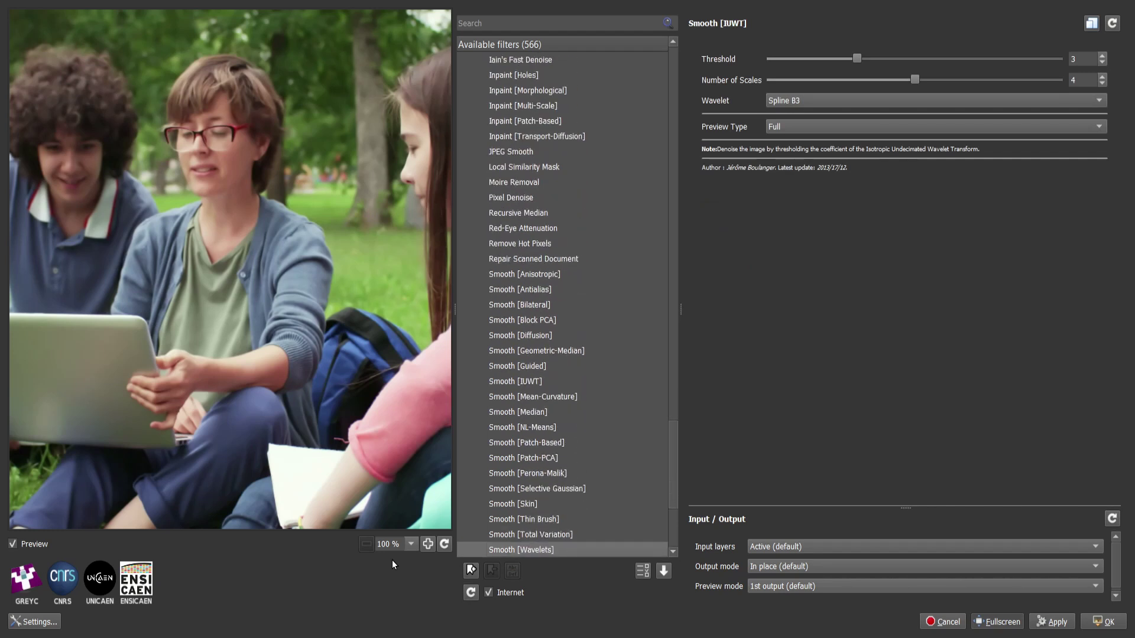
key(Up)
key(Up)
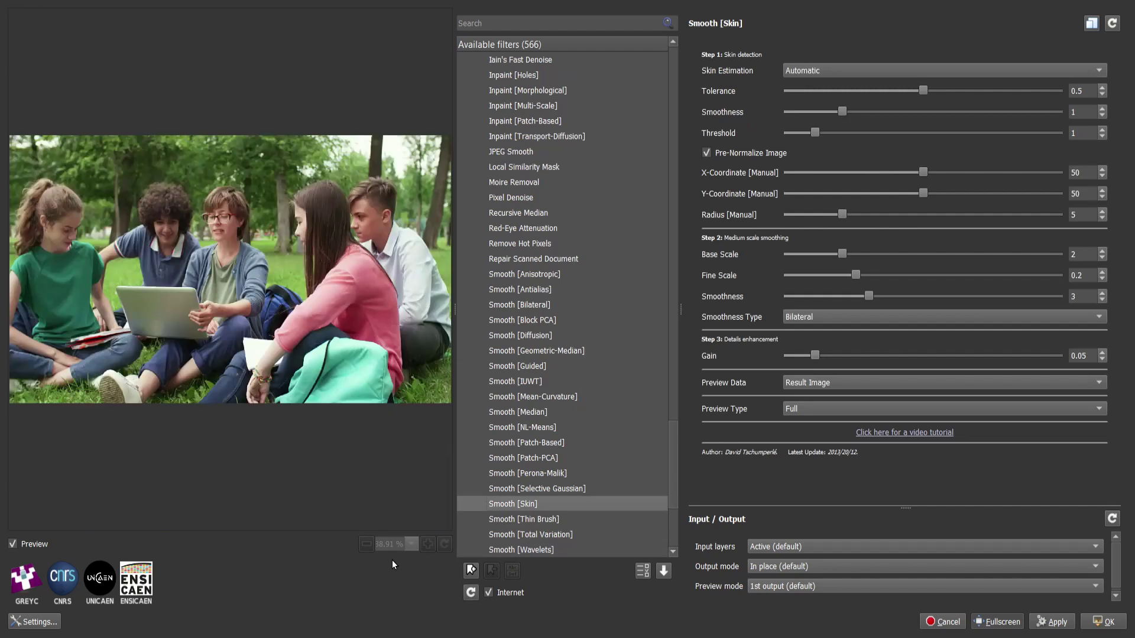
key(Down)
key(Down)
key(Down)
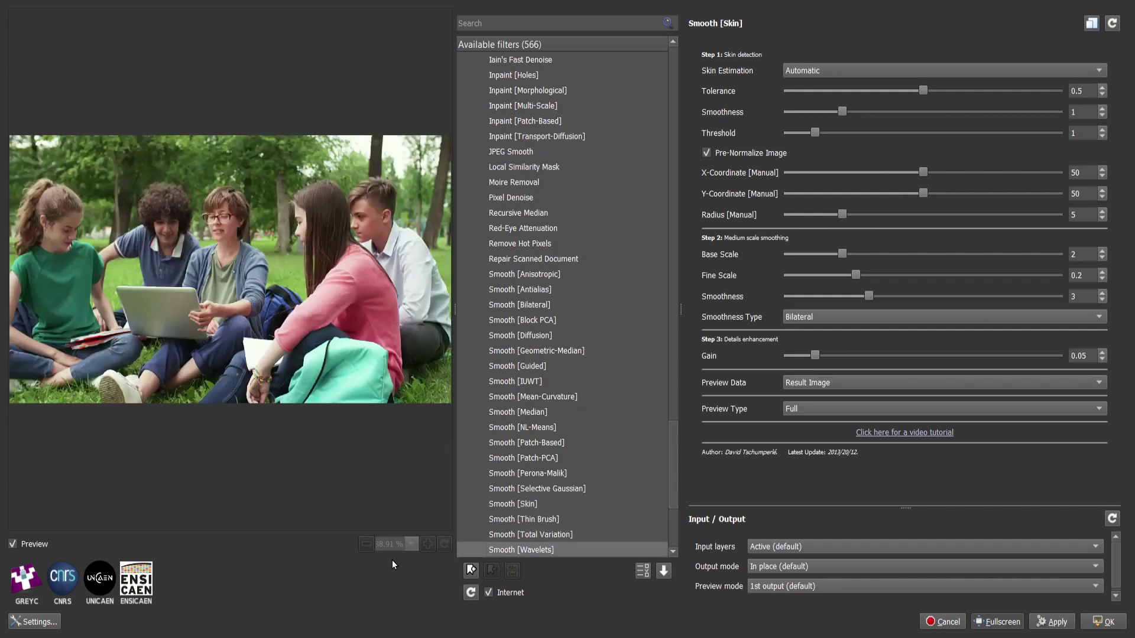
key(Down)
key(Down)
key(Up)
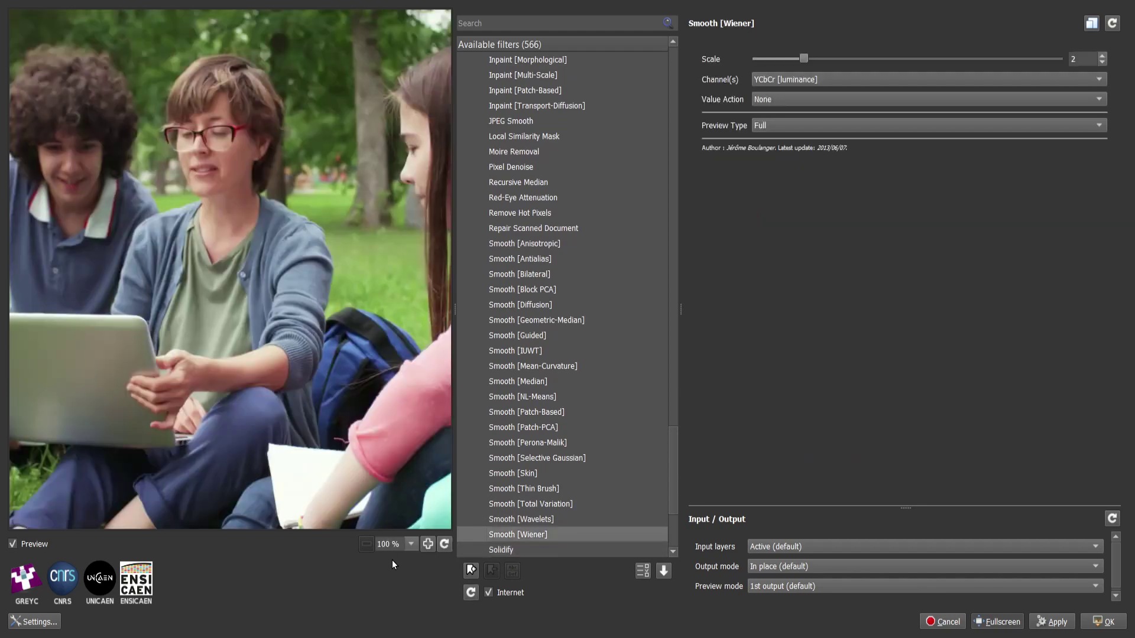
Preview Solidify, Unpurple, Unquantize, Unstrip and Upscale [Scale2x], reaching the Sequences category.
key(Down)
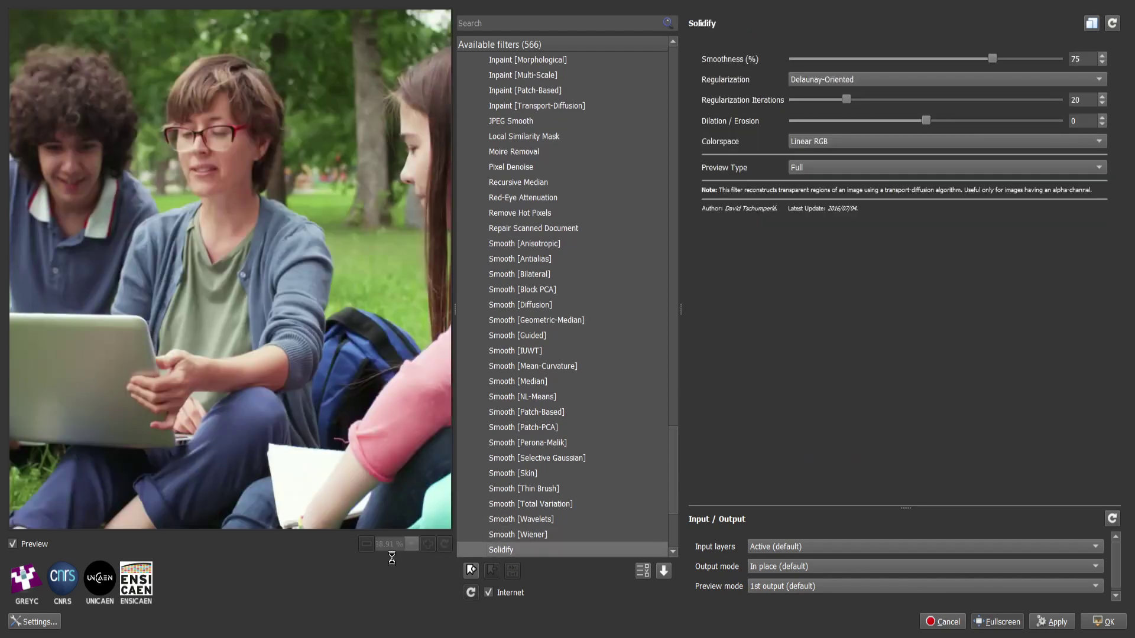
key(Down)
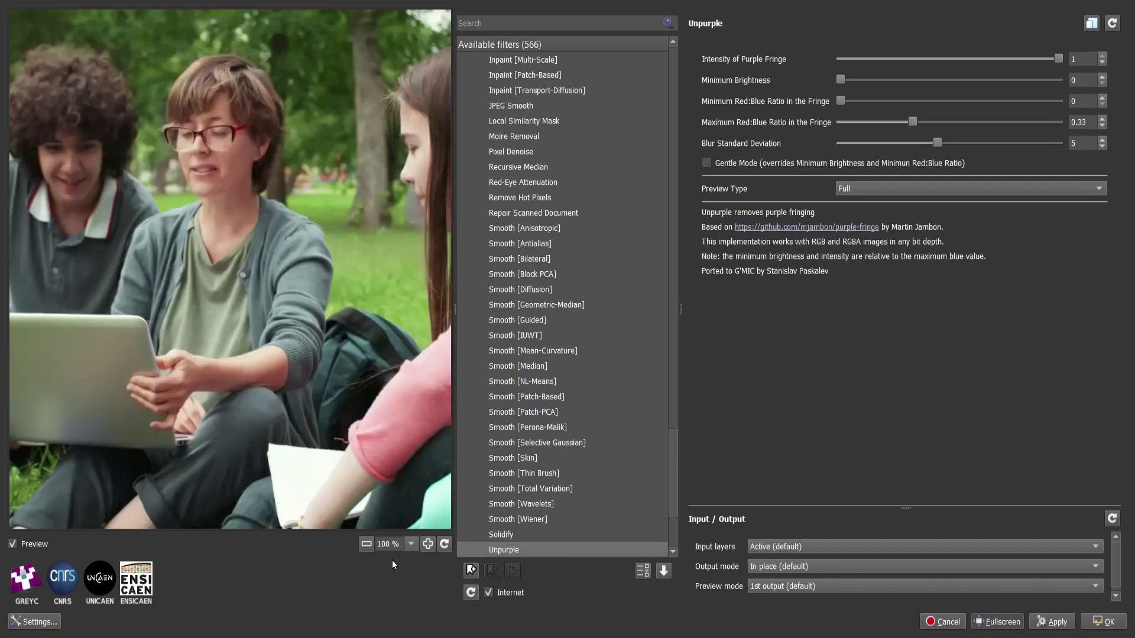
key(Down)
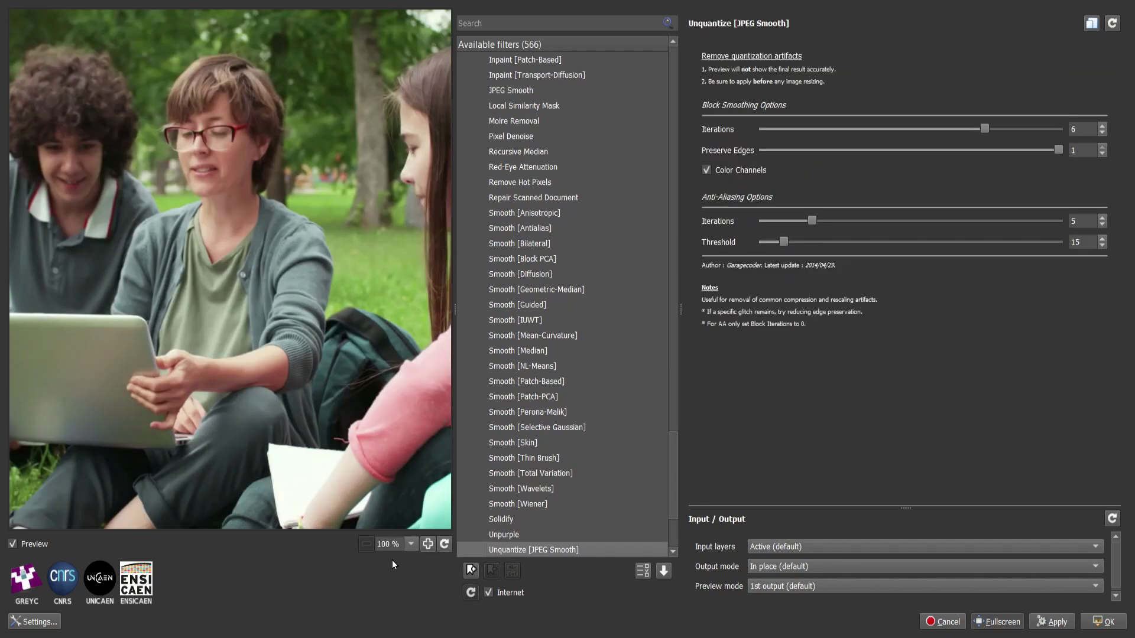
key(Down)
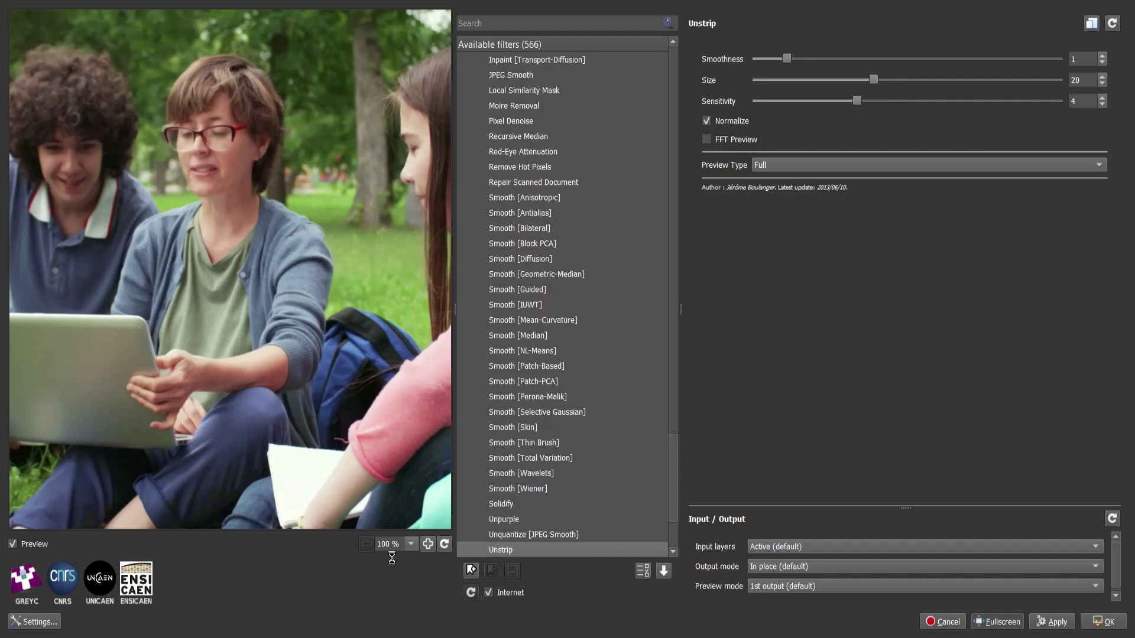
key(Down)
key(Down)
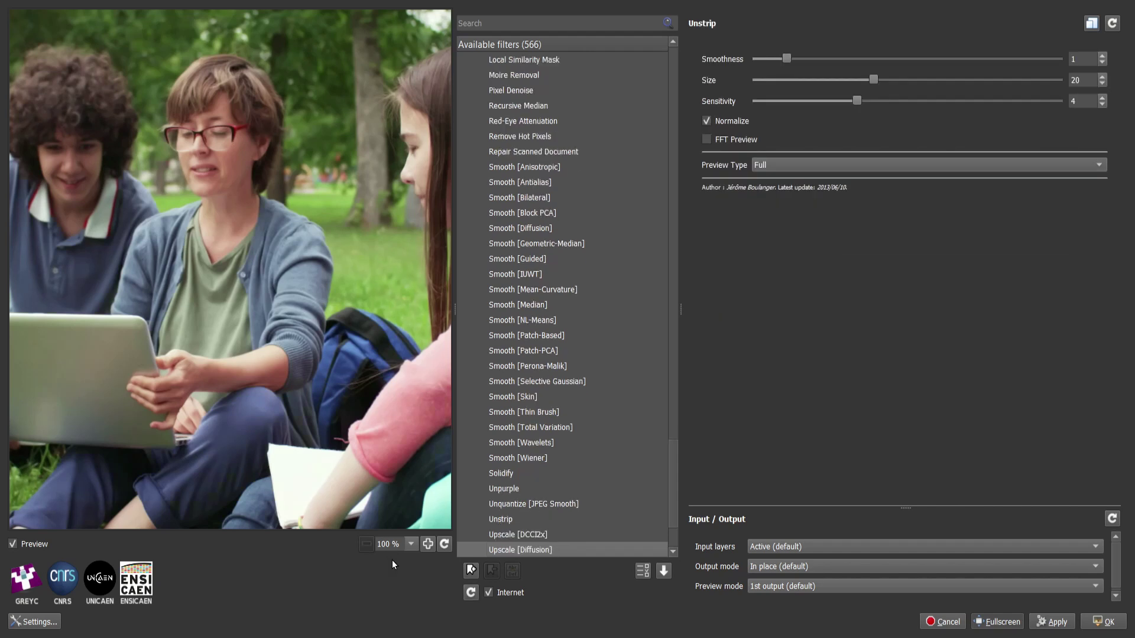
key(Down)
key(Down)
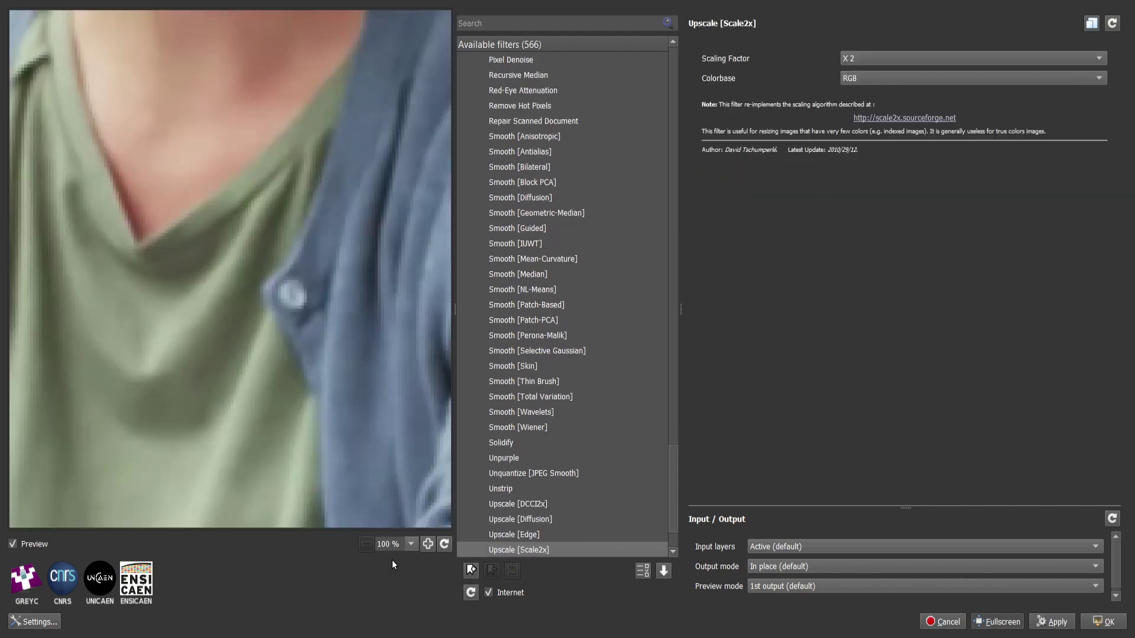
key(Down)
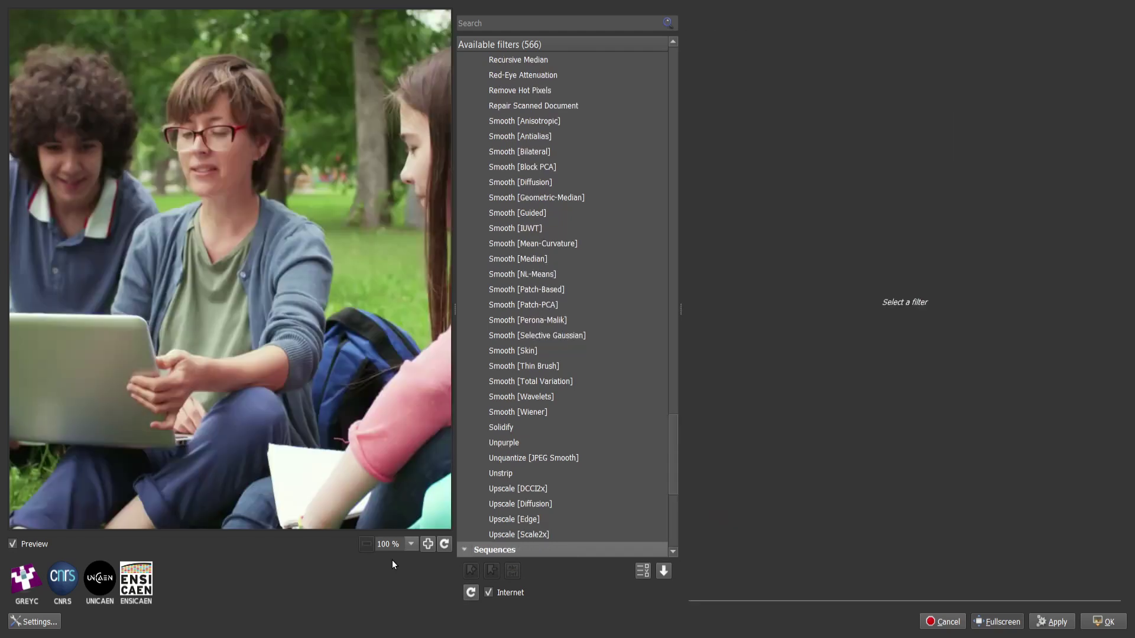
Preview the 3D Sequences filters: Elevation, Extrusion, Image Object, Text Pointcloud and Tiles.
key(Right)
key(Down)
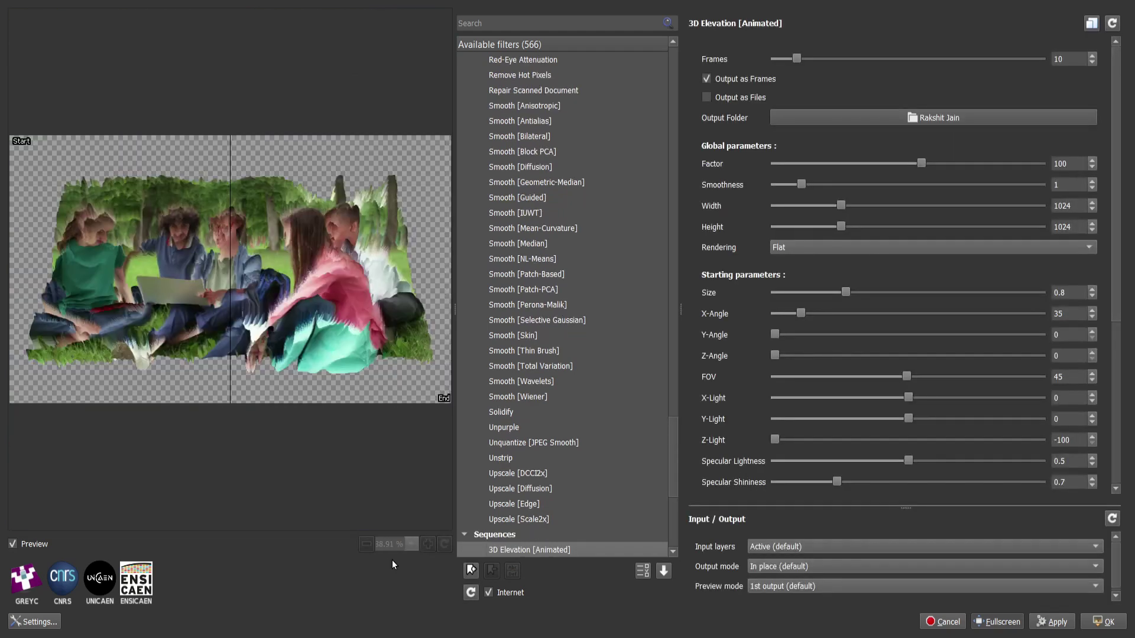
key(Down)
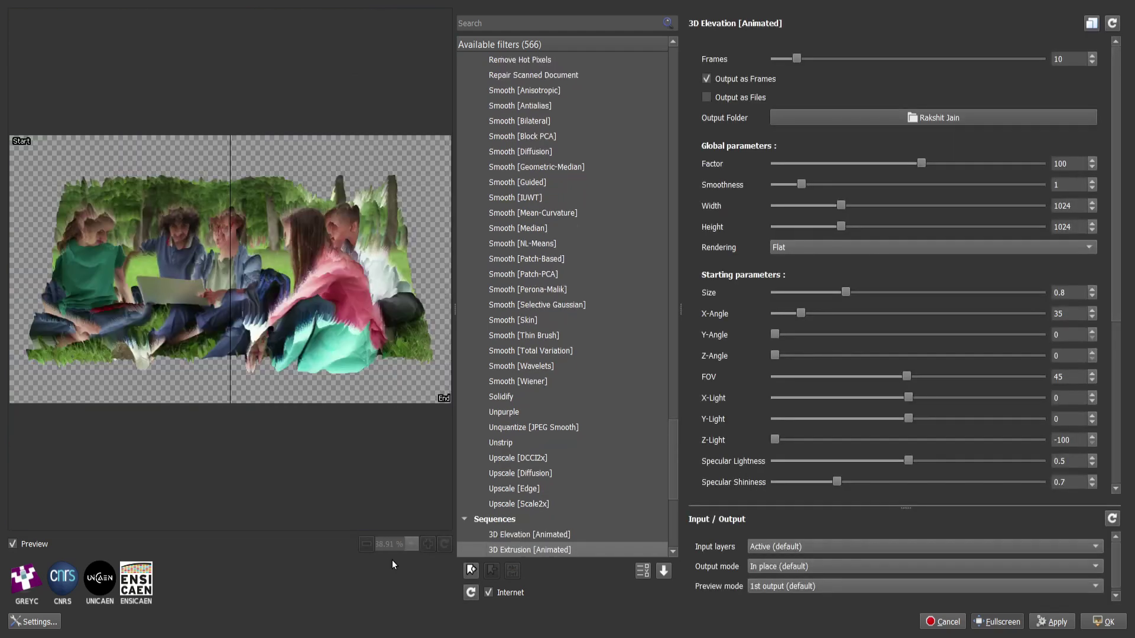
key(Down)
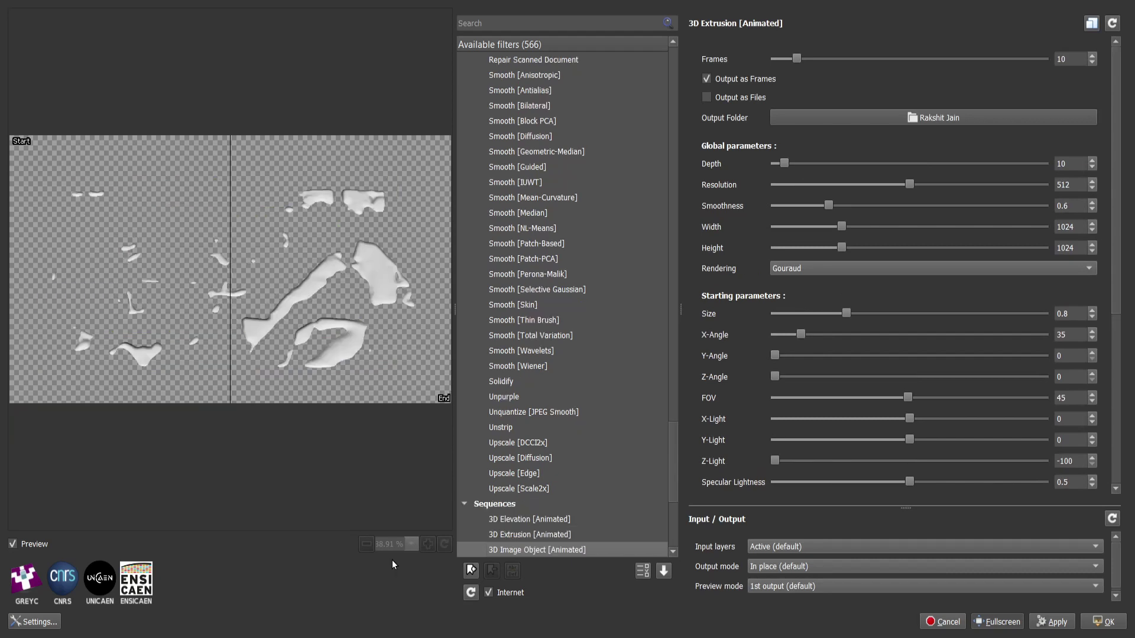
key(Down)
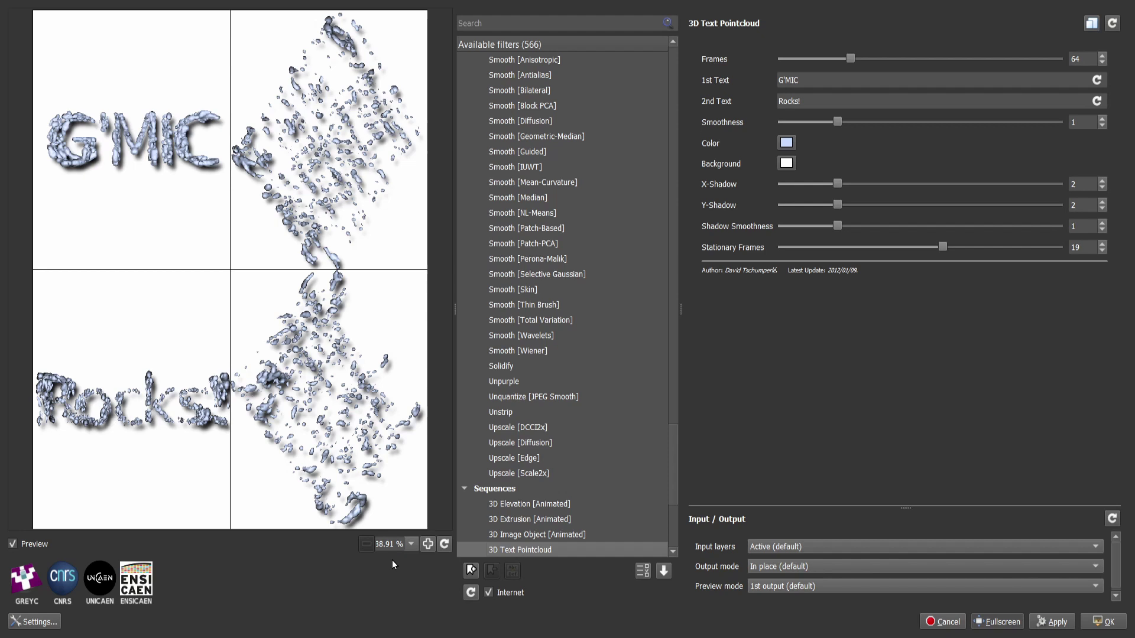
key(Down)
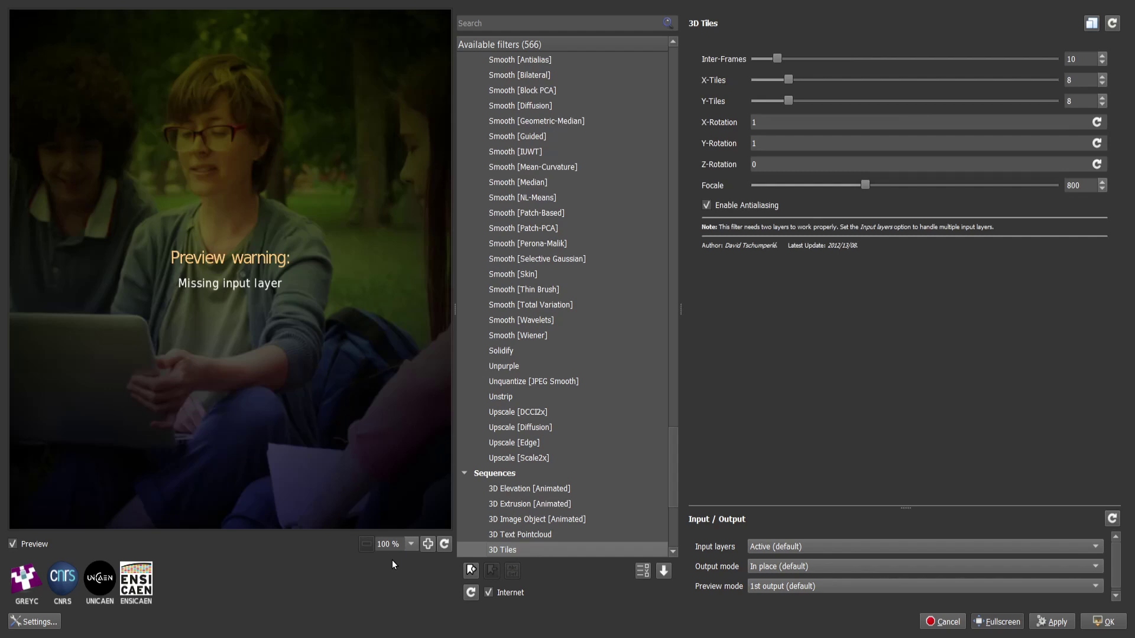
Preview B&W Pencil, B&W Stencil, Cartoon, Edges and Edges on Fire, then select Lava Lamp.
key(Down)
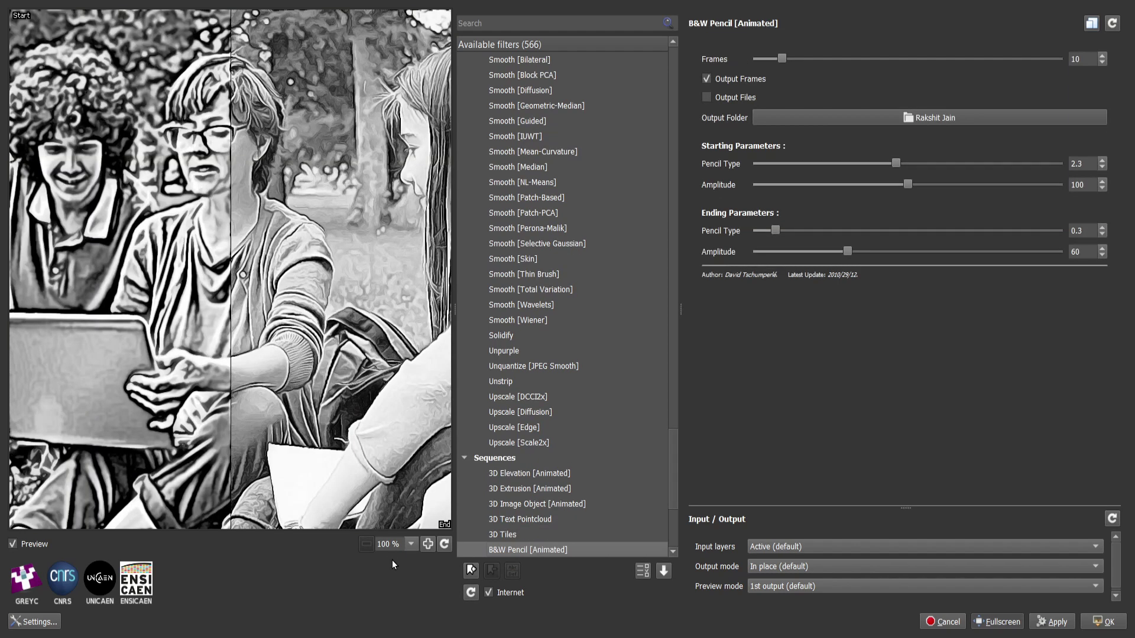
key(Down)
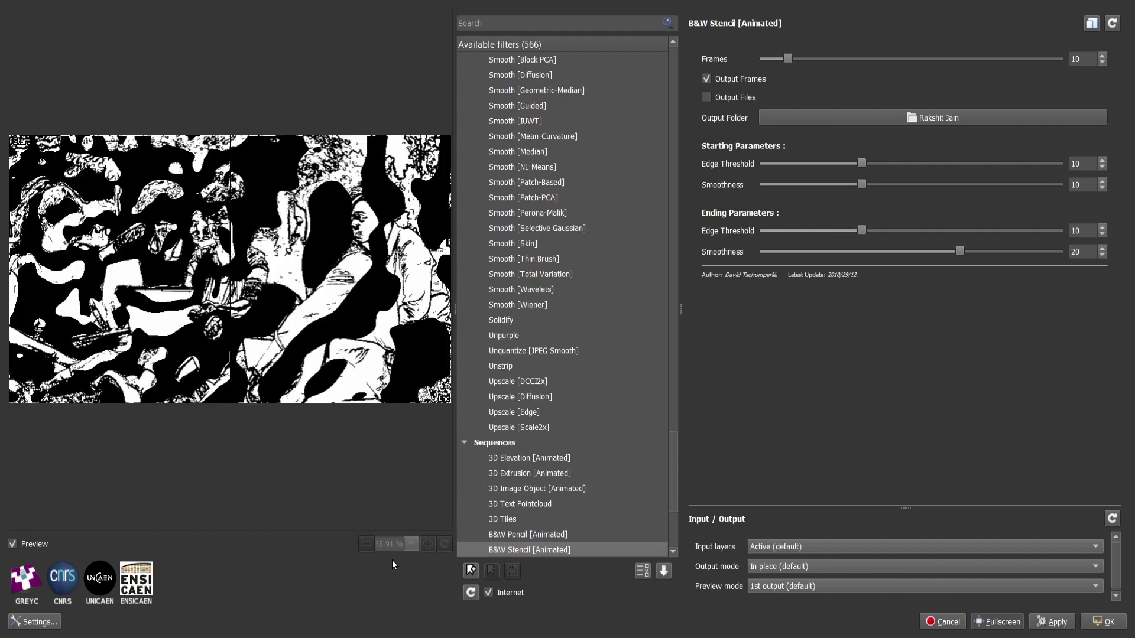
key(Down)
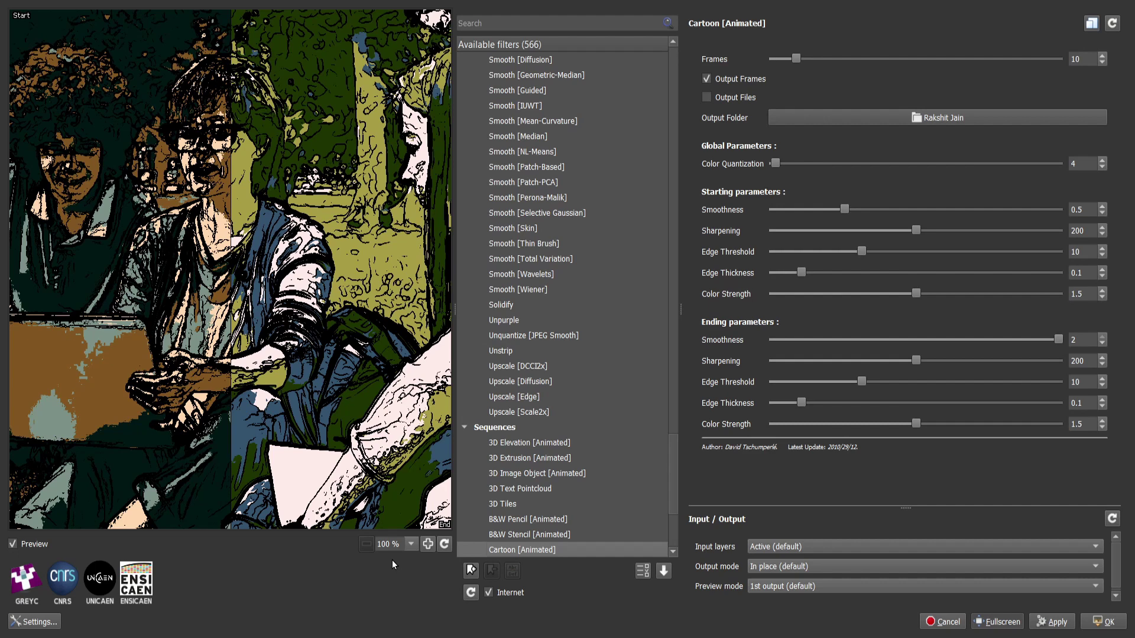
key(Down)
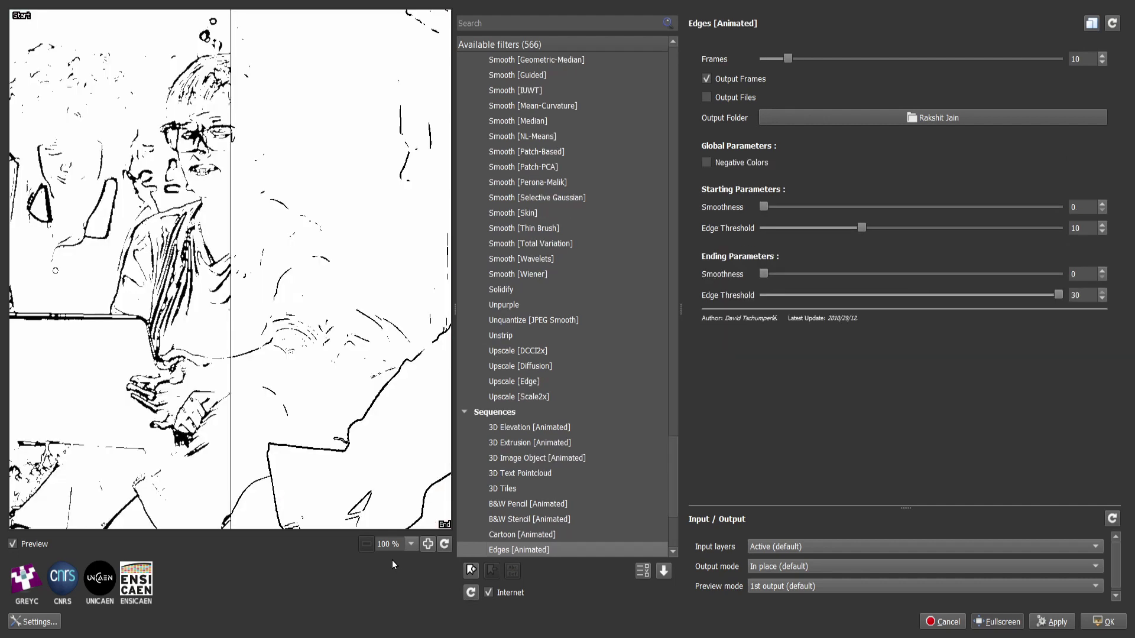
key(Down)
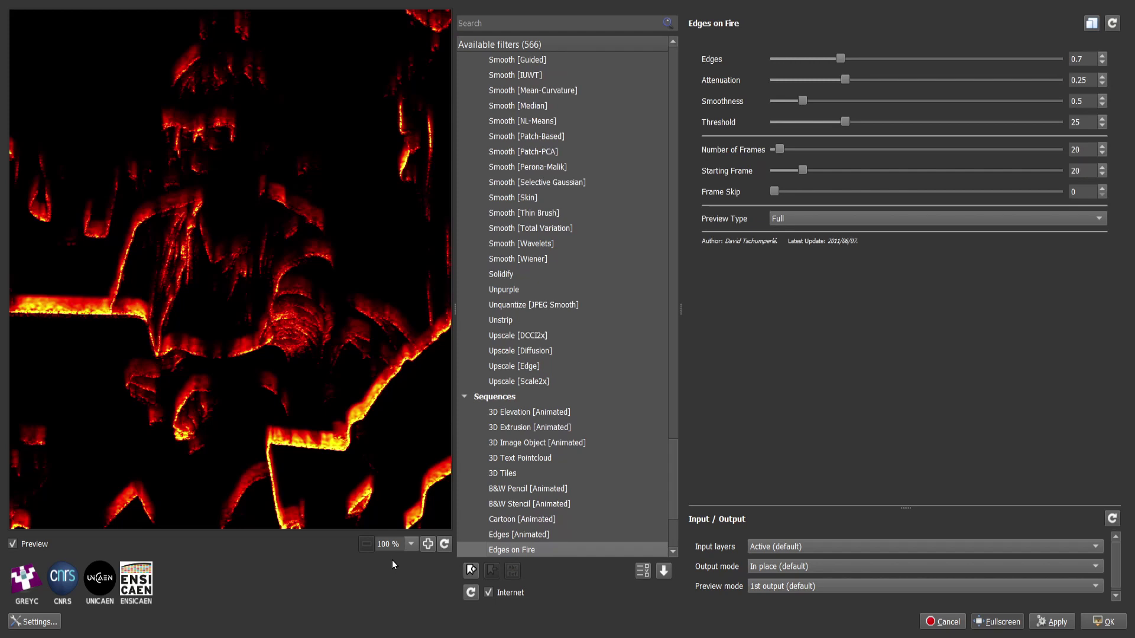
key(Down)
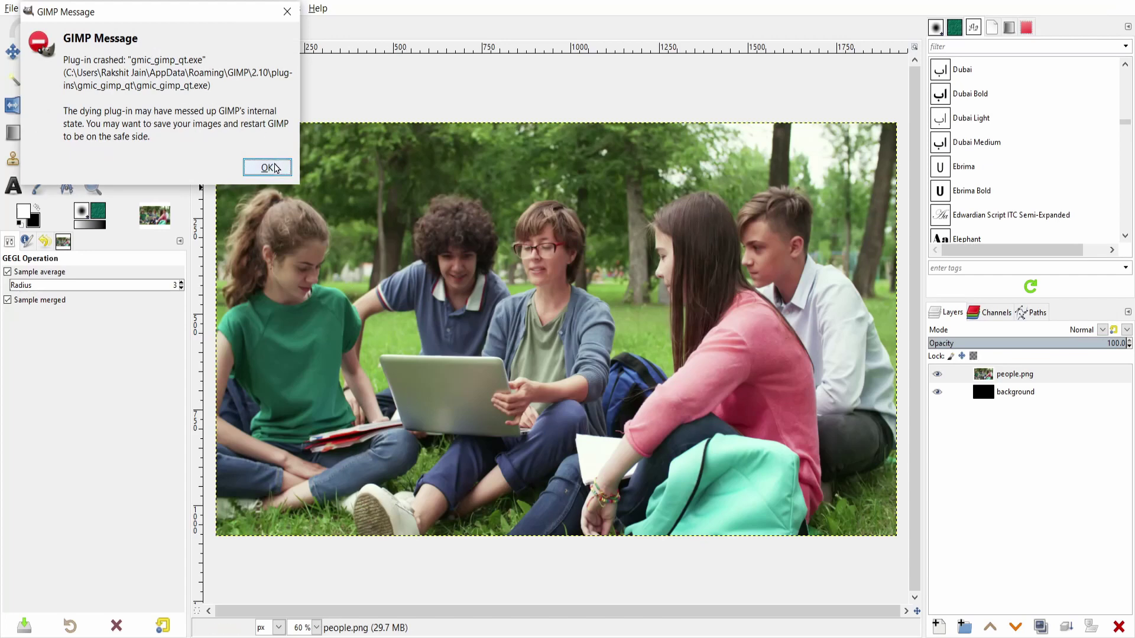
Dismiss GIMP's plug-in crash message and relaunch G'MIC-Qt from the Filters menu.
click(275, 166)
click(253, 8)
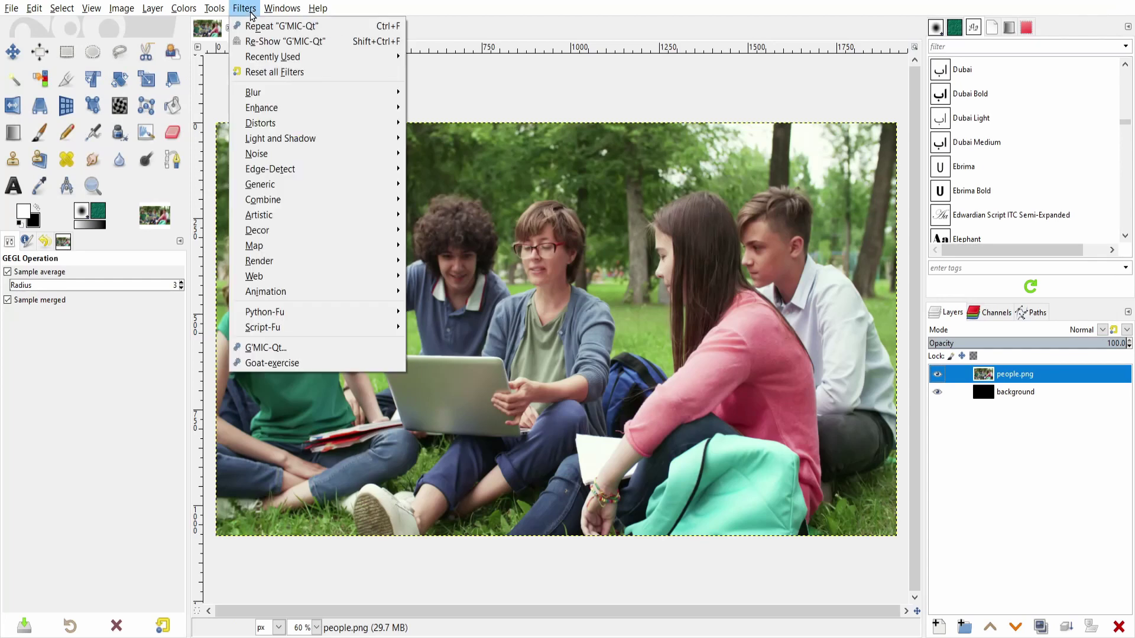
click(284, 344)
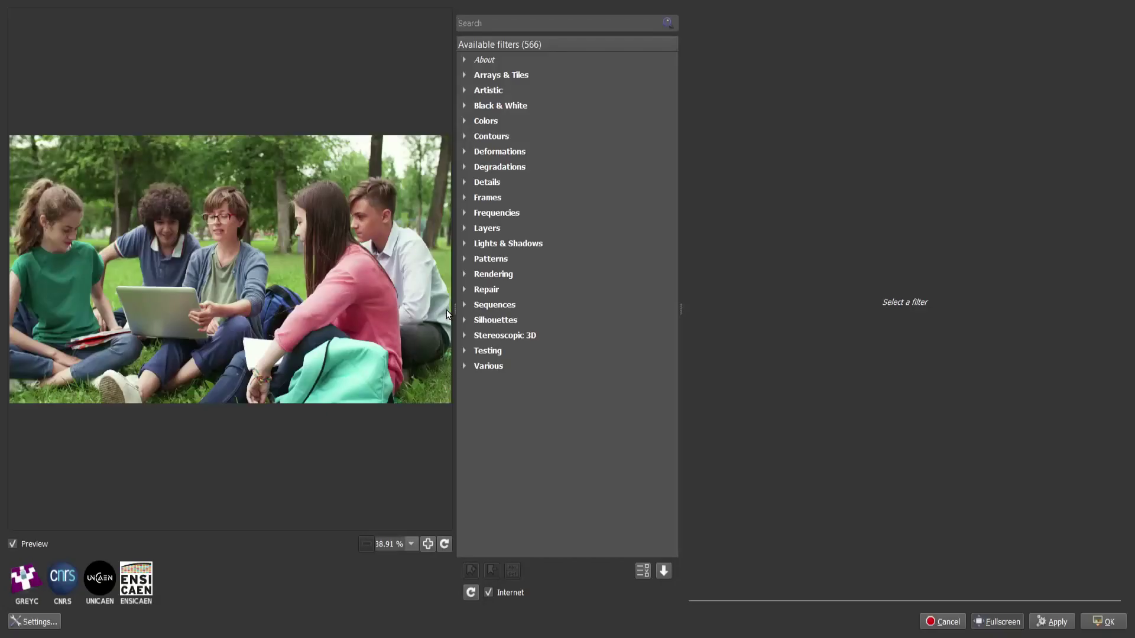
Expand Sequences again and preview Edges on Fire as glowing fiery edges on the photo.
click(464, 305)
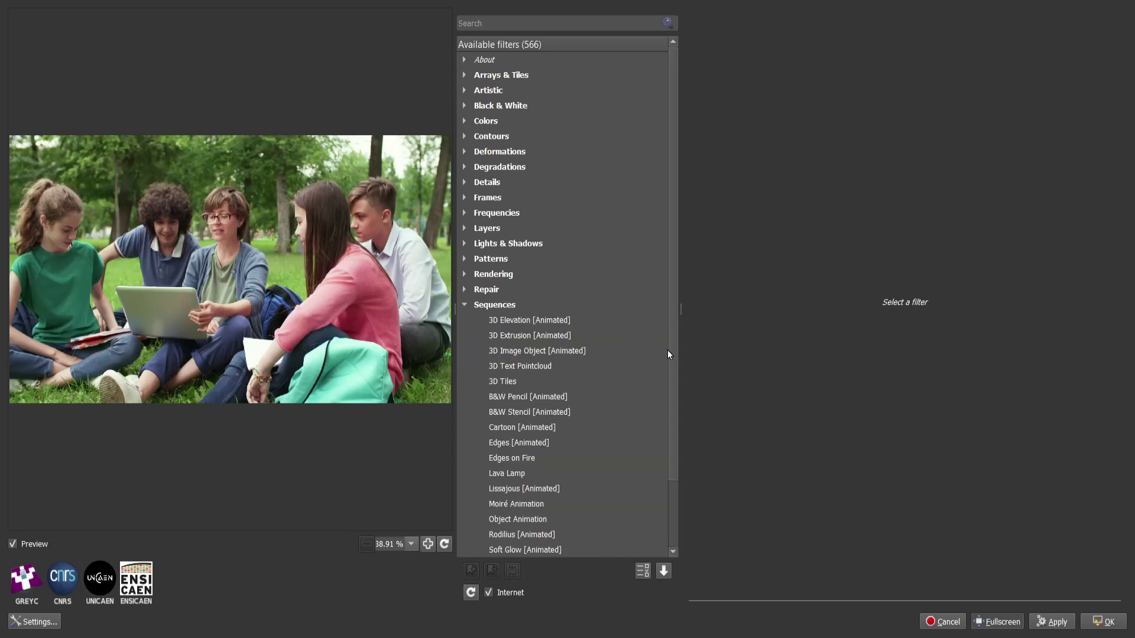
drag(675, 367, 670, 425)
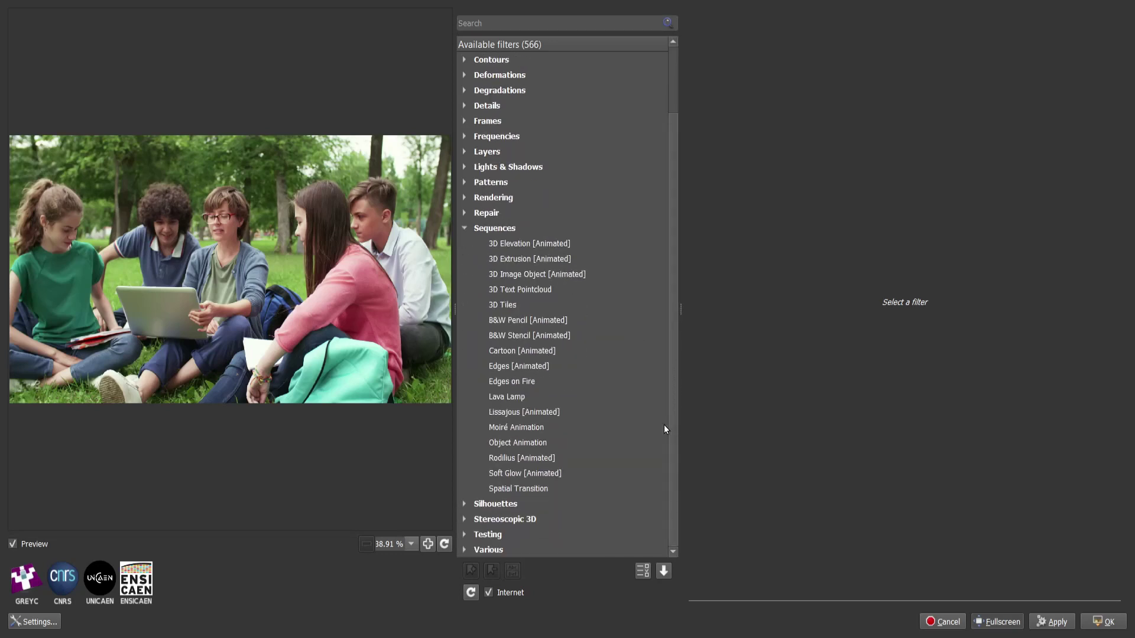
click(530, 385)
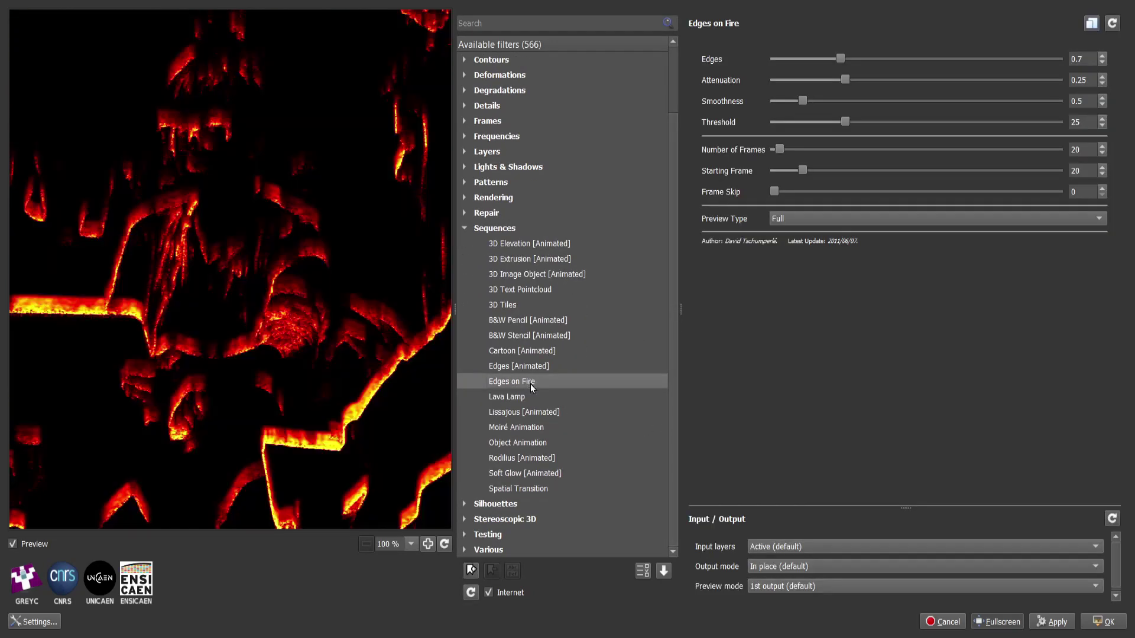
Select Lava Lamp, which crashes G'MIC-Qt again, then dismiss the error and relaunch it.
key(Down)
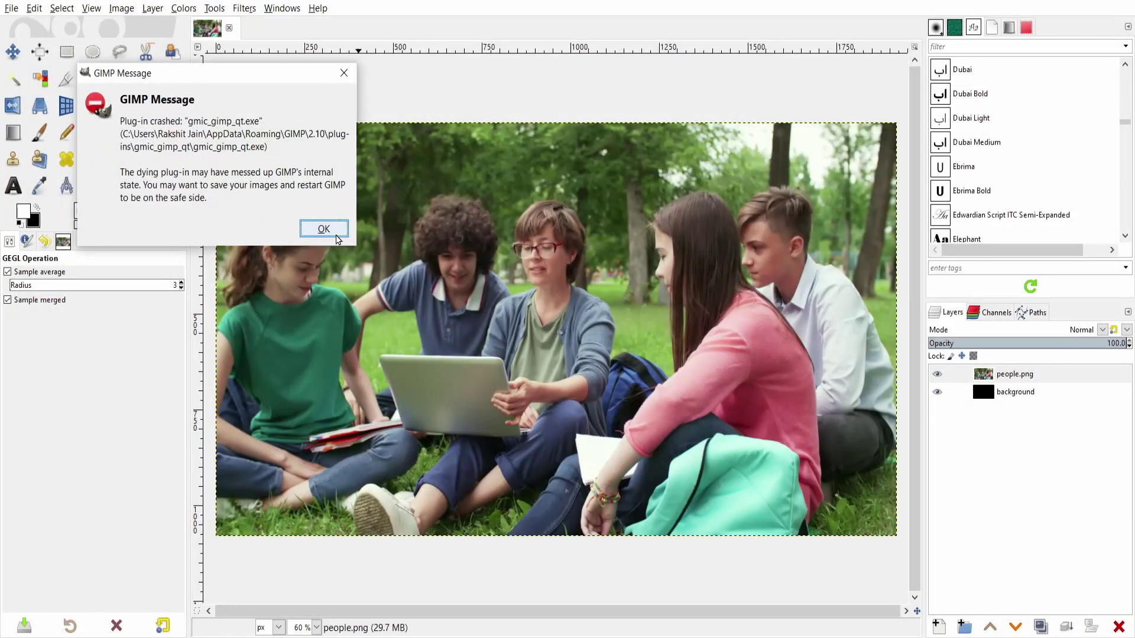
click(324, 228)
click(244, 8)
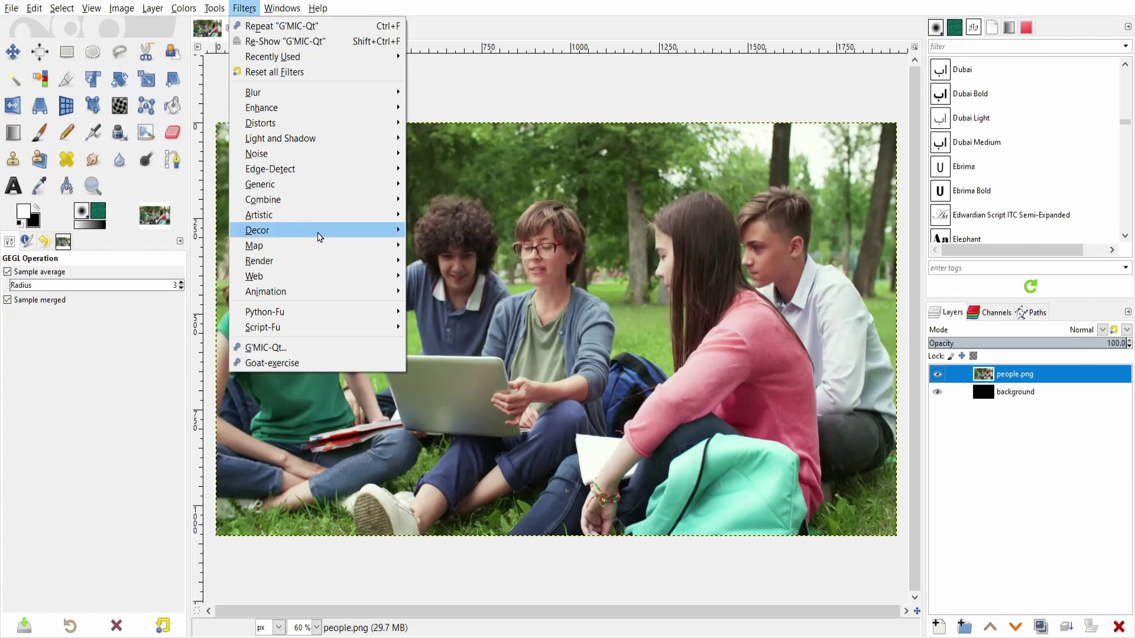
click(291, 346)
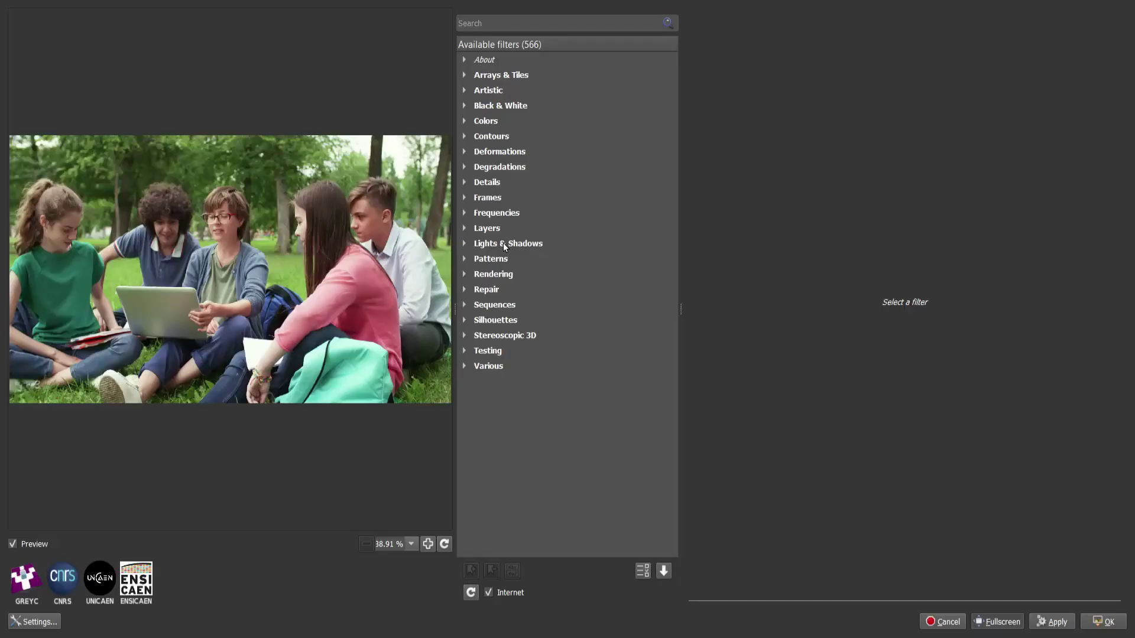
Expand Sequences and preview Lissajous [Animated], Moiré Animation and Object Animation.
click(466, 306)
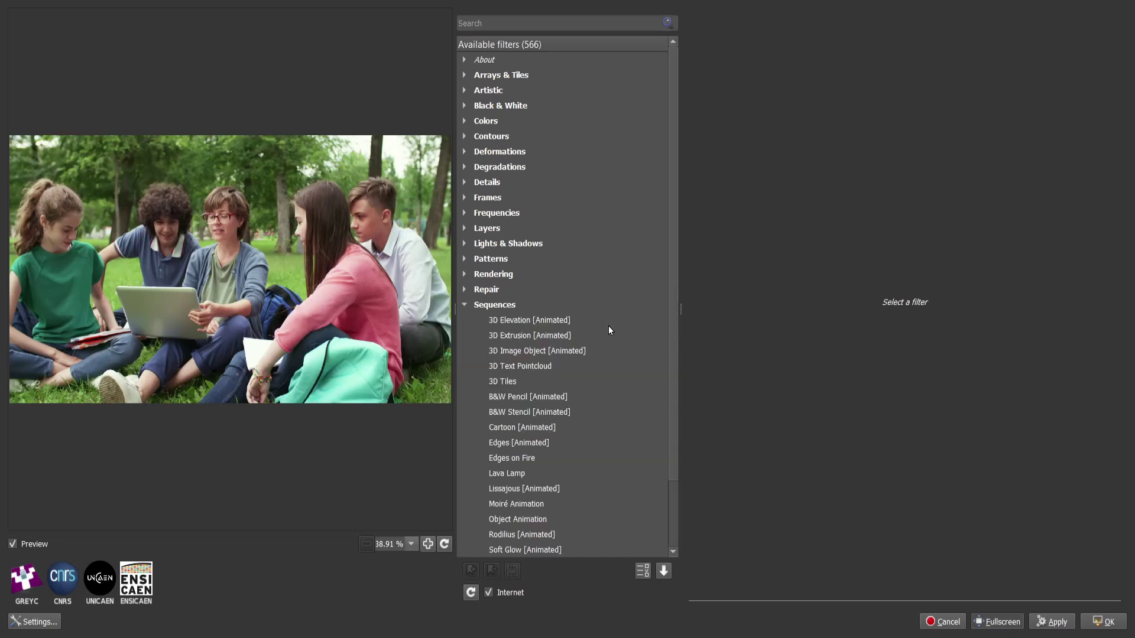
drag(674, 357, 672, 417)
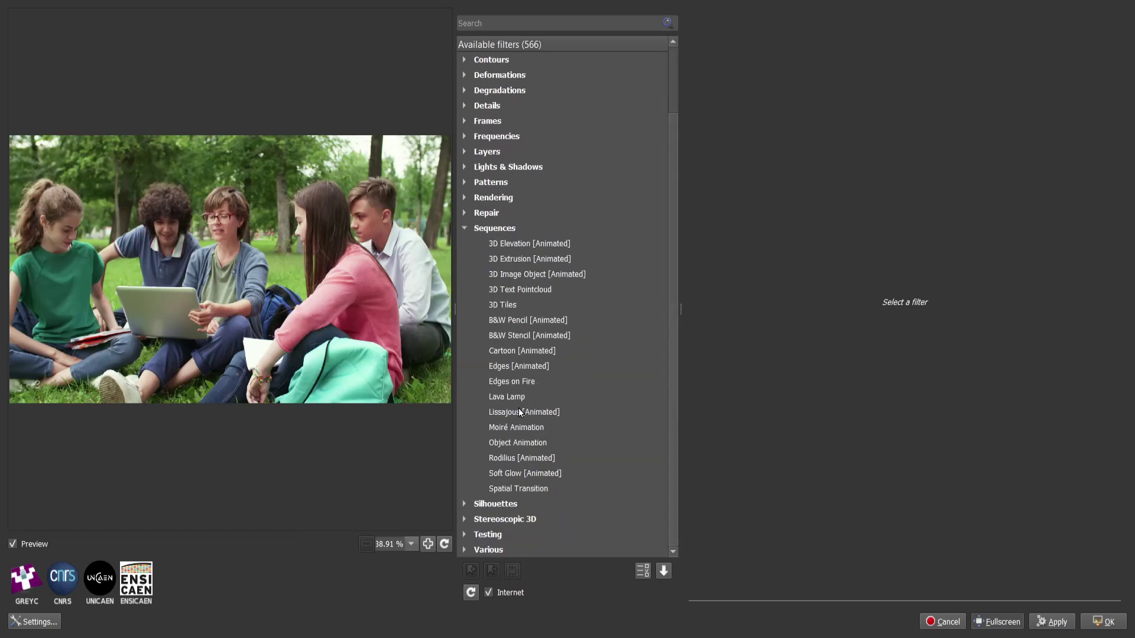
click(516, 410)
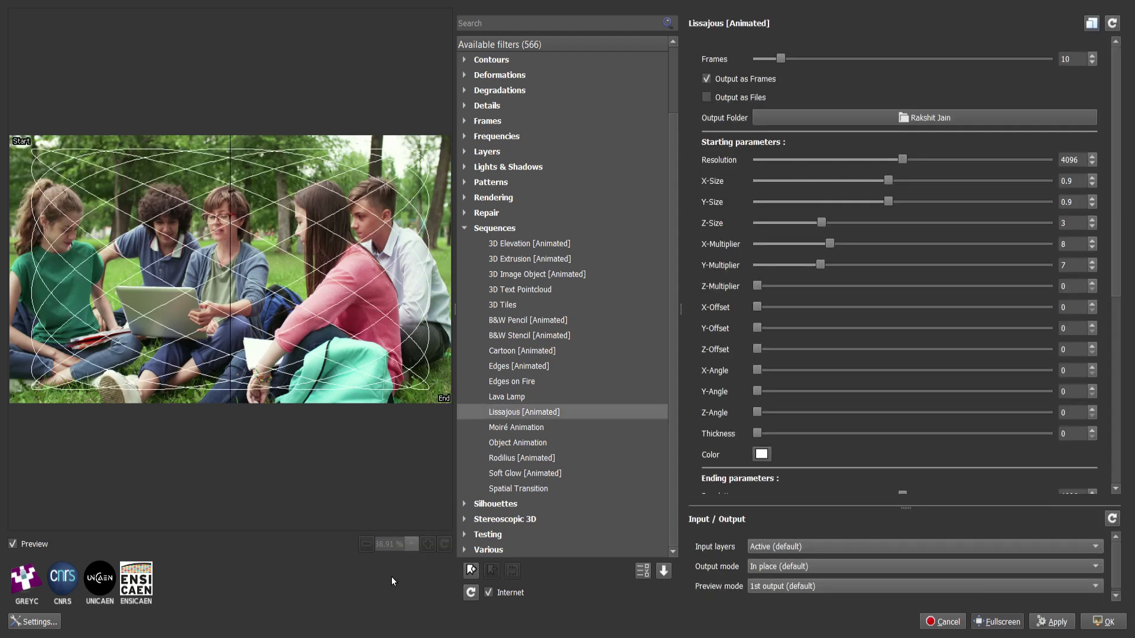
key(Down)
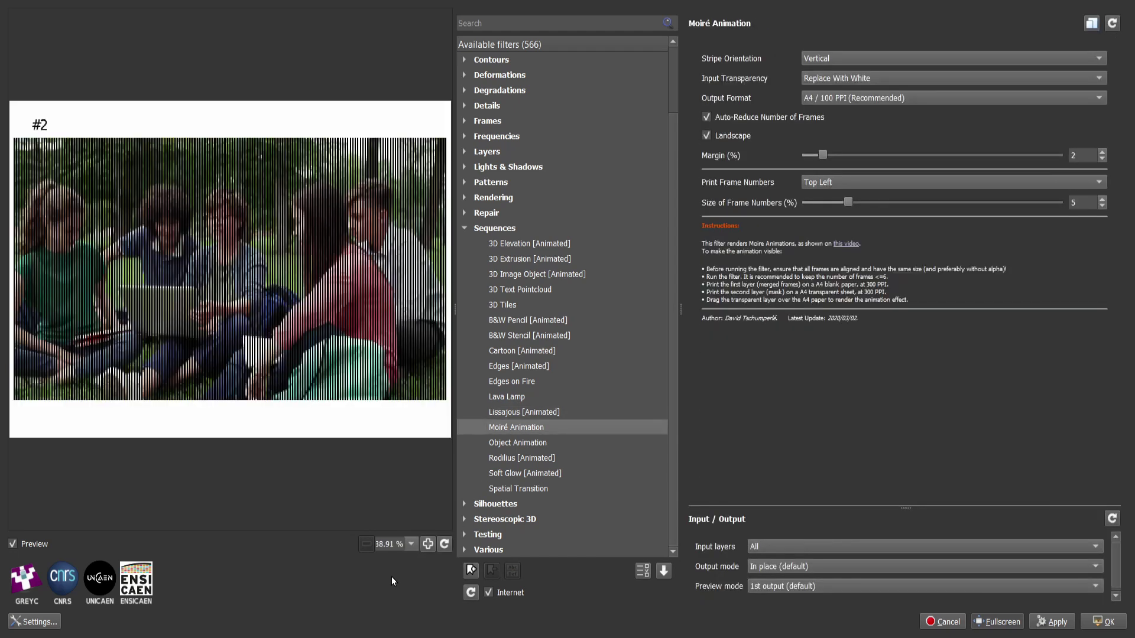
key(Down)
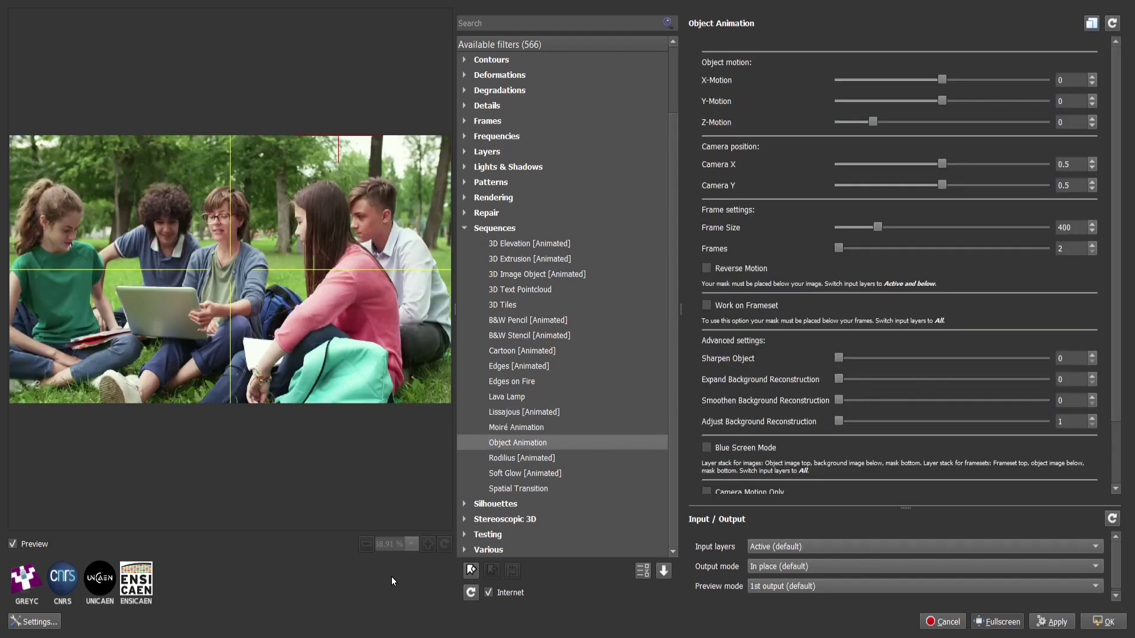
Preview Rodilius, Soft Glow and Spatial Transition, then expand Silhouettes.
key(Down)
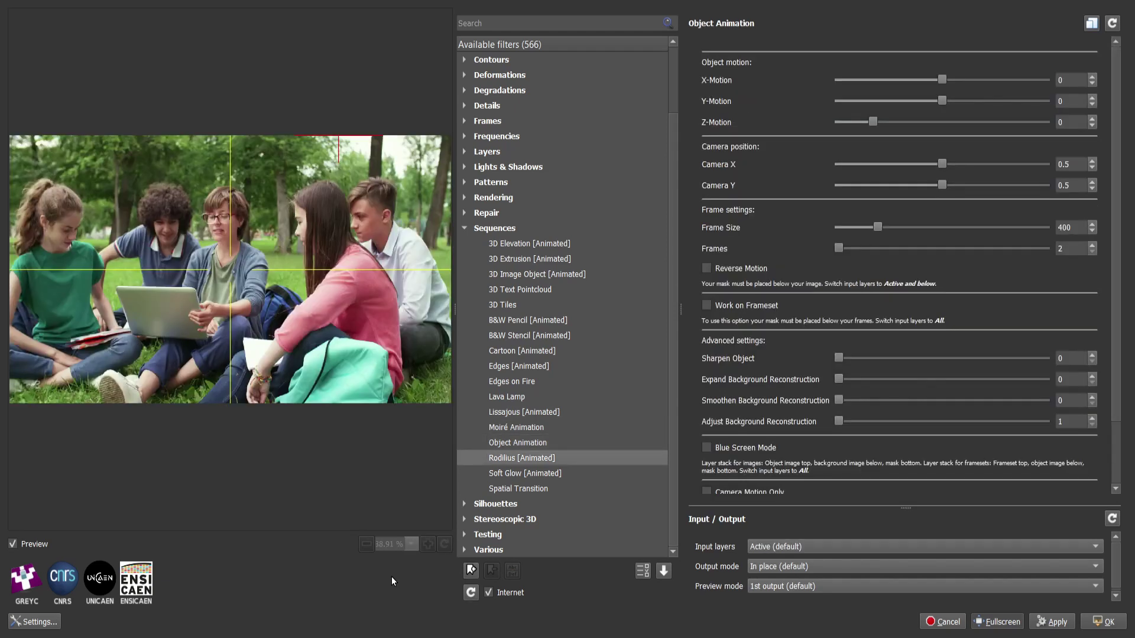
key(Up)
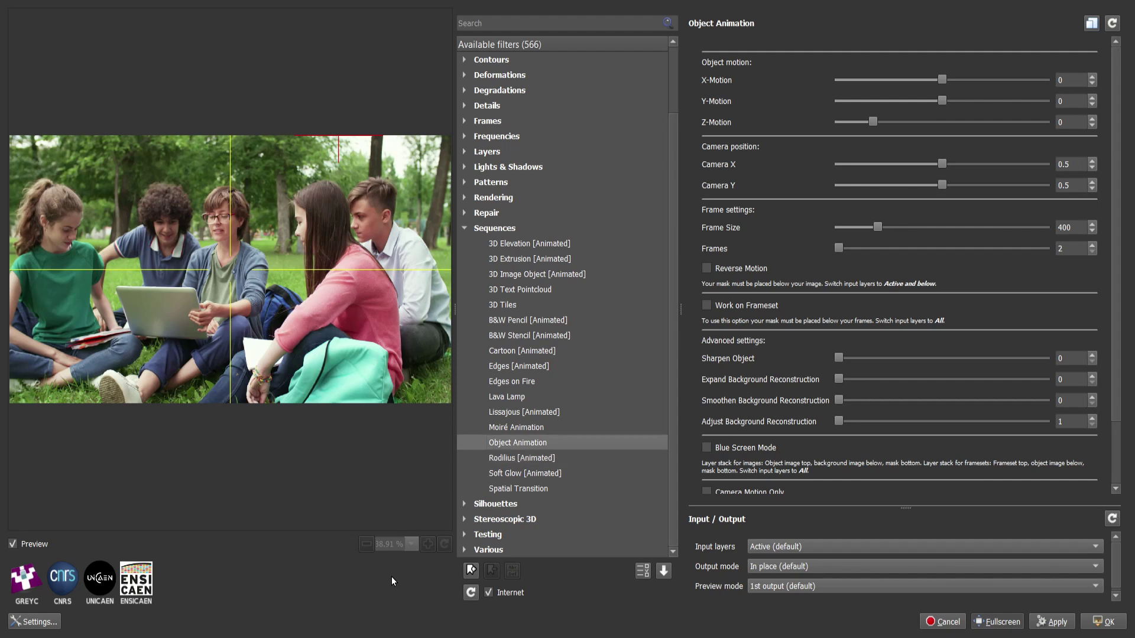
key(Down)
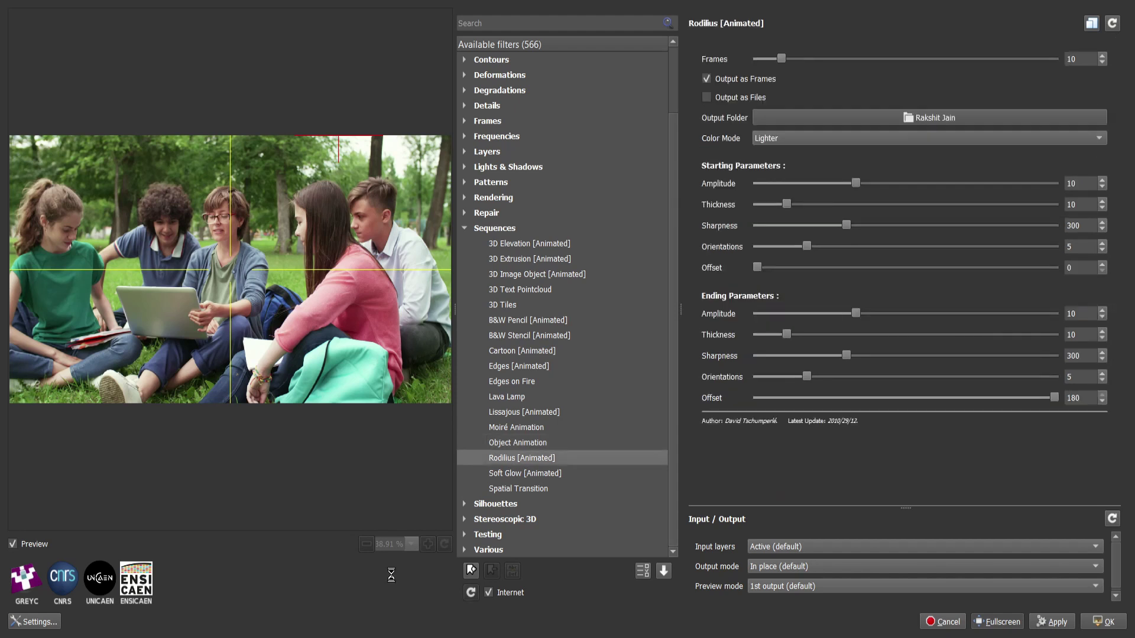
key(Down)
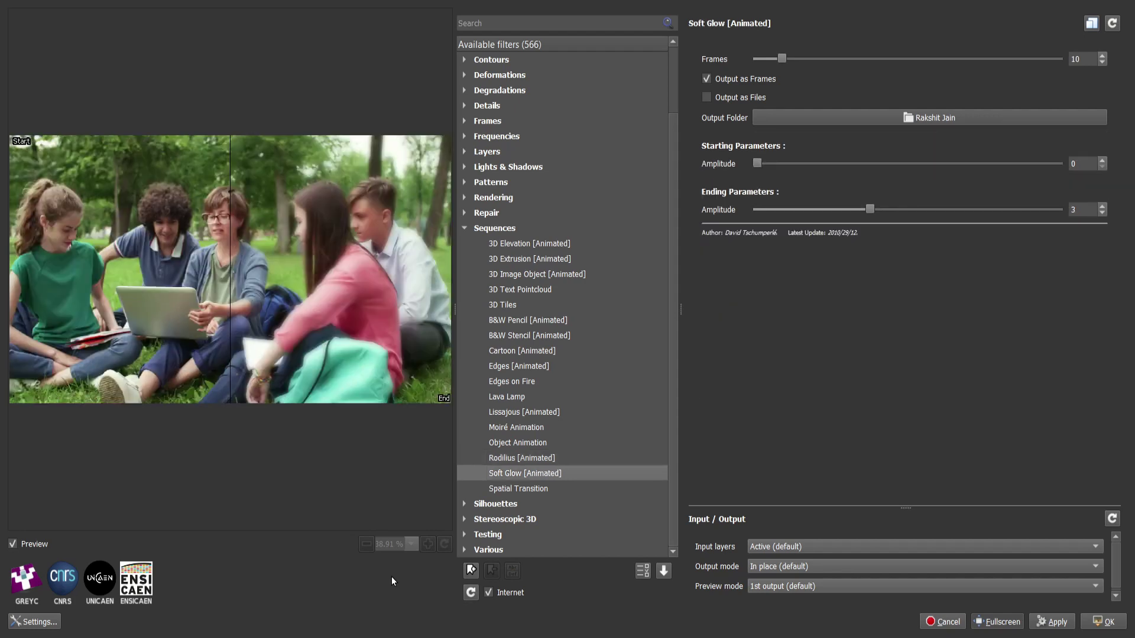
key(Down)
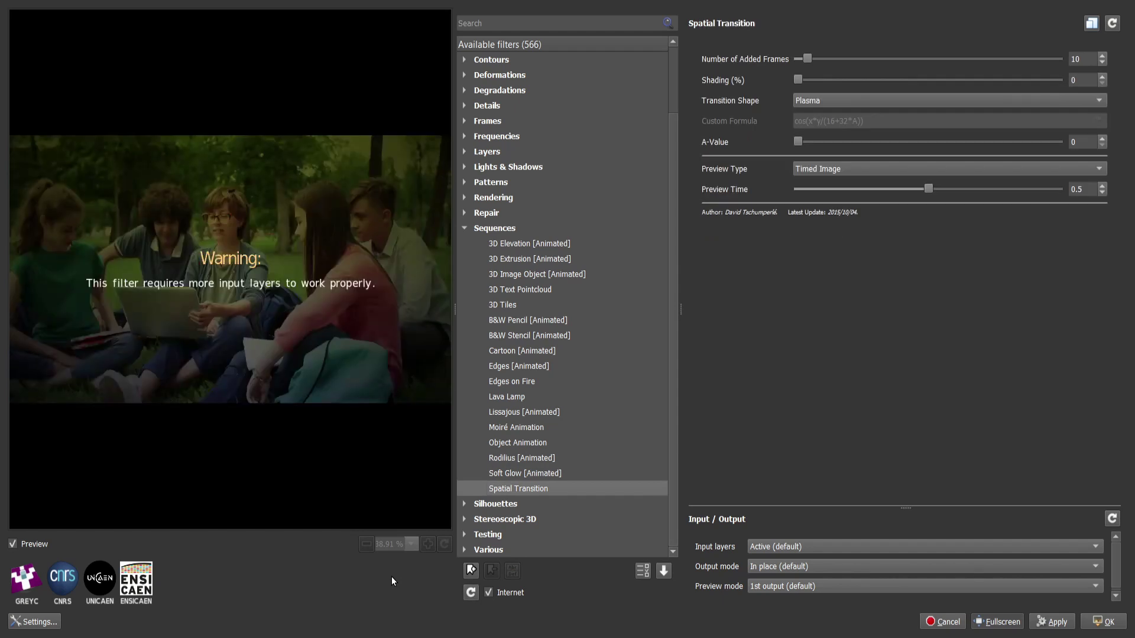
key(Down)
key(Right)
key(Down)
Preview the Animals silhouettes: Dragonfly, Kookaburra, Paw and Rooster.
key(Right)
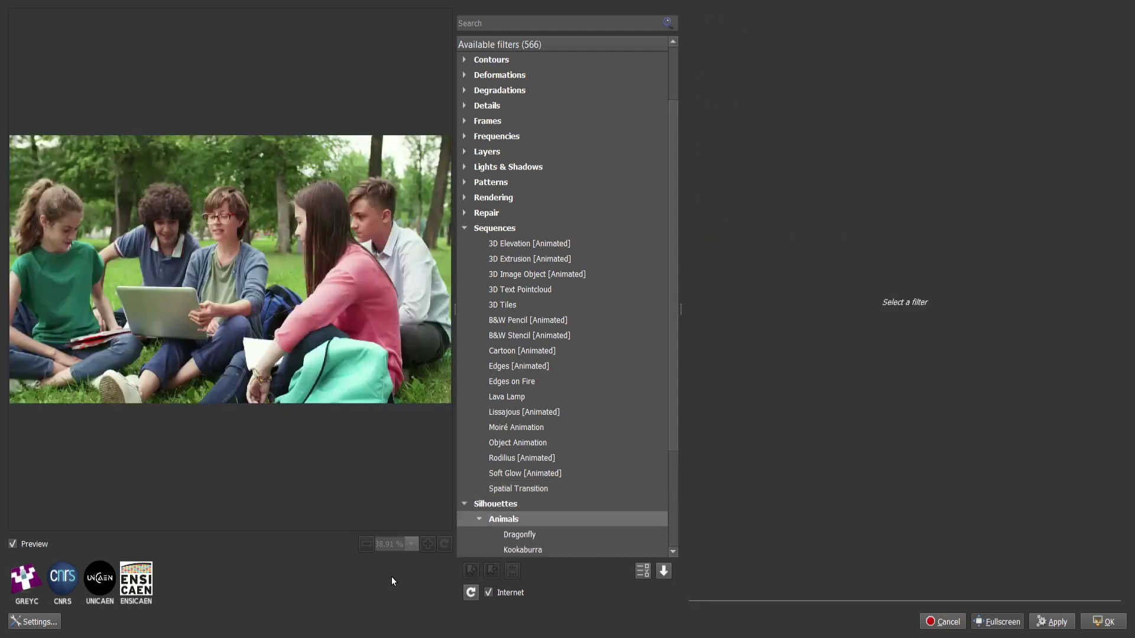
key(Down)
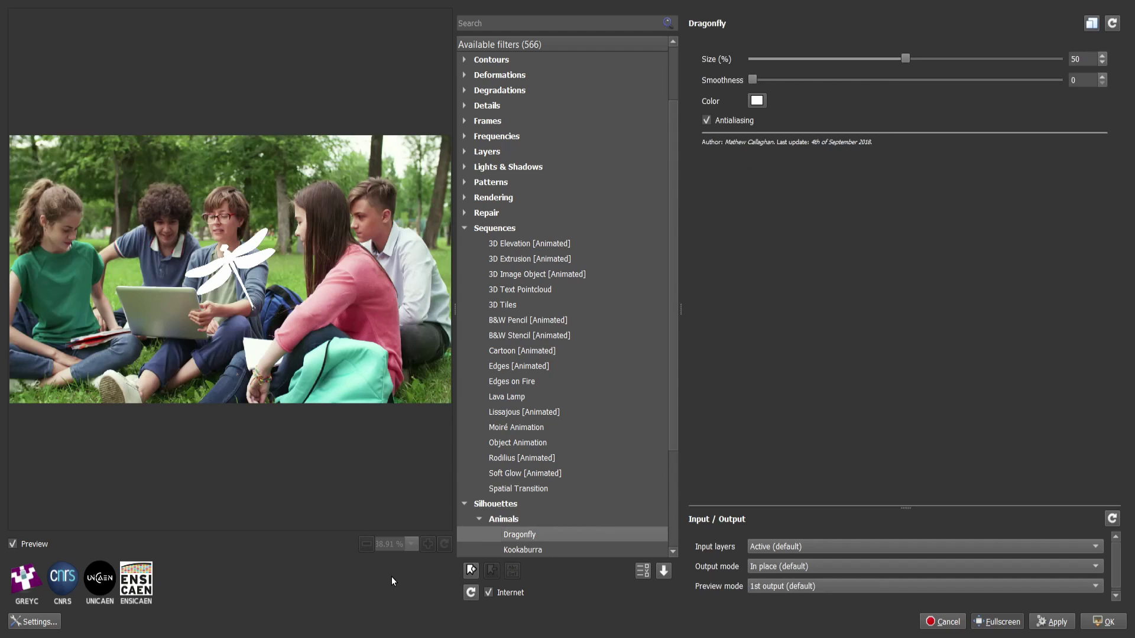
key(Down)
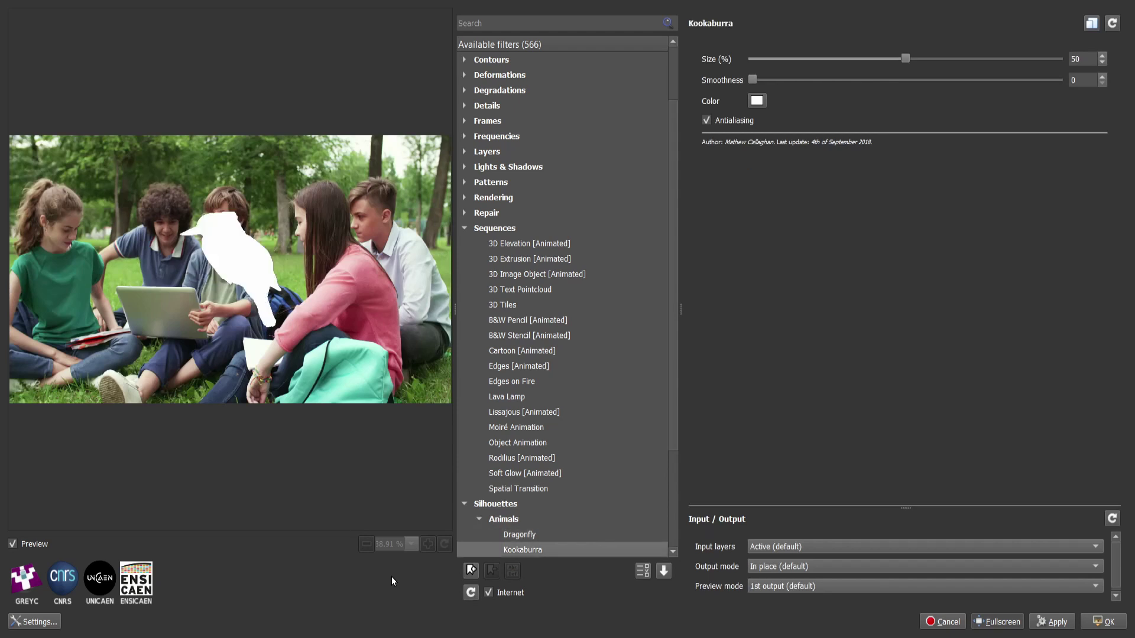
key(Down)
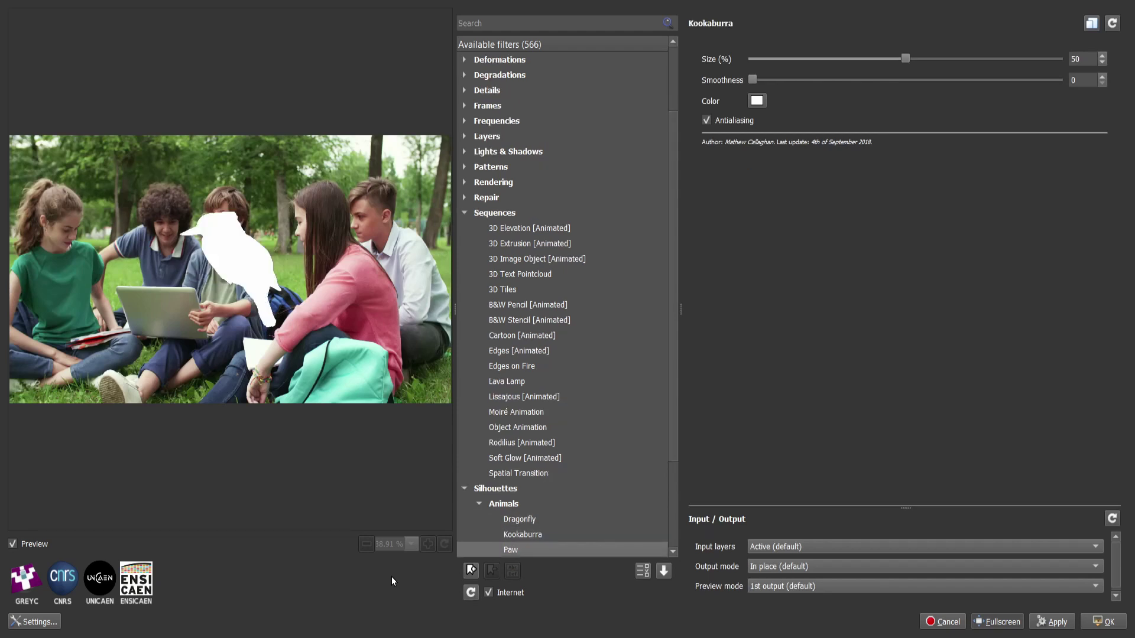
key(Down)
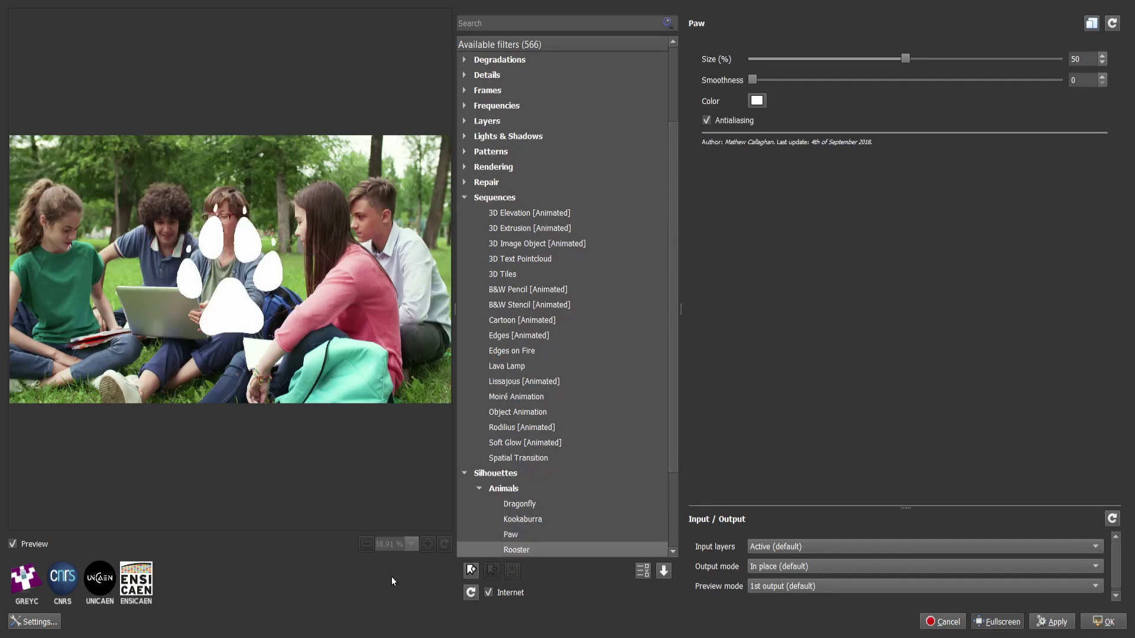
key(Down)
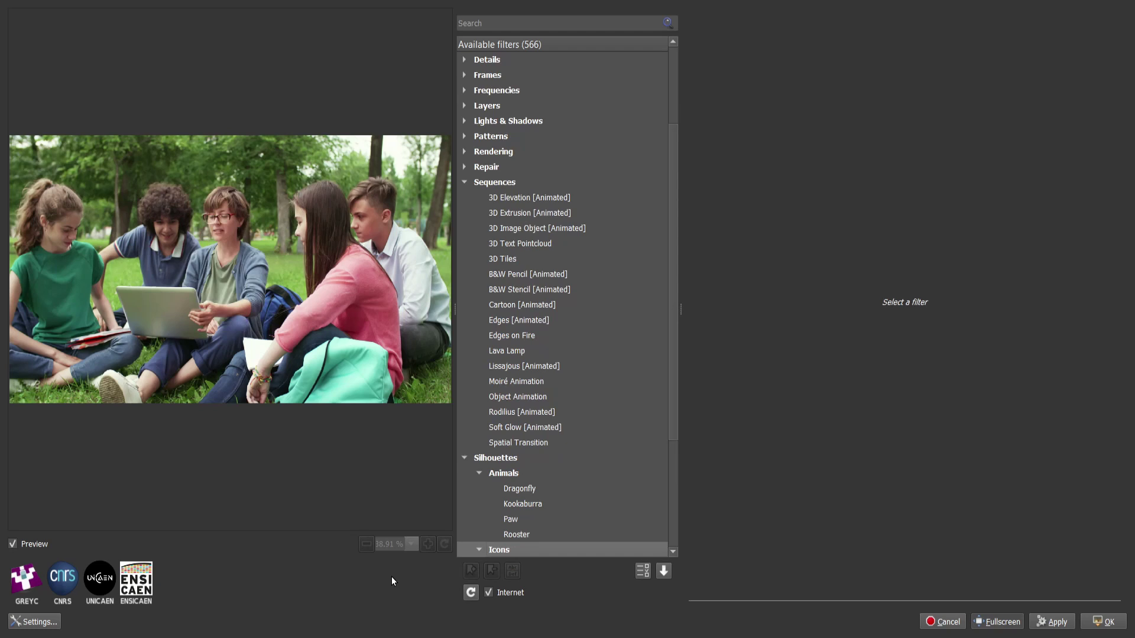
Preview the Icons silhouettes Flip, Information, Mail, Phone and Shopping Cart.
key(Down)
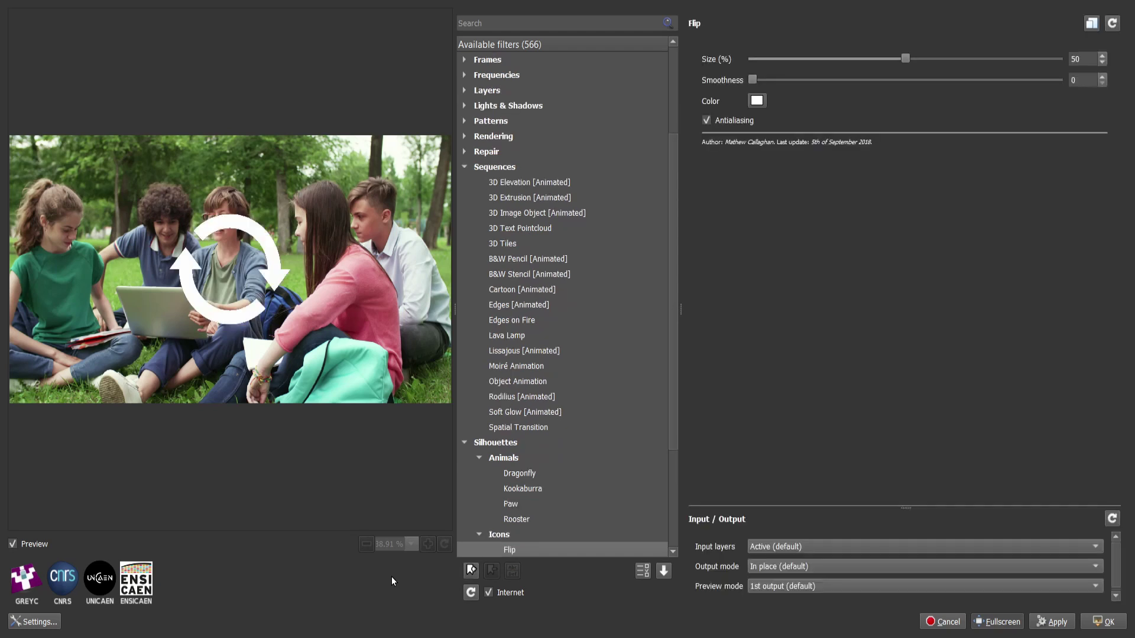
key(Down)
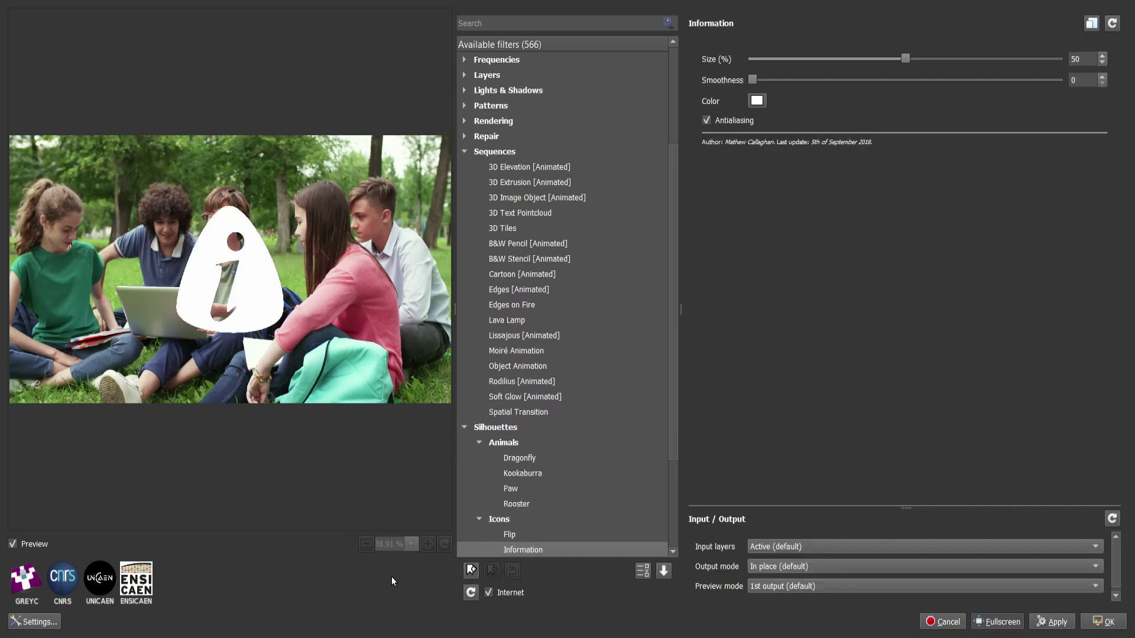
key(Down)
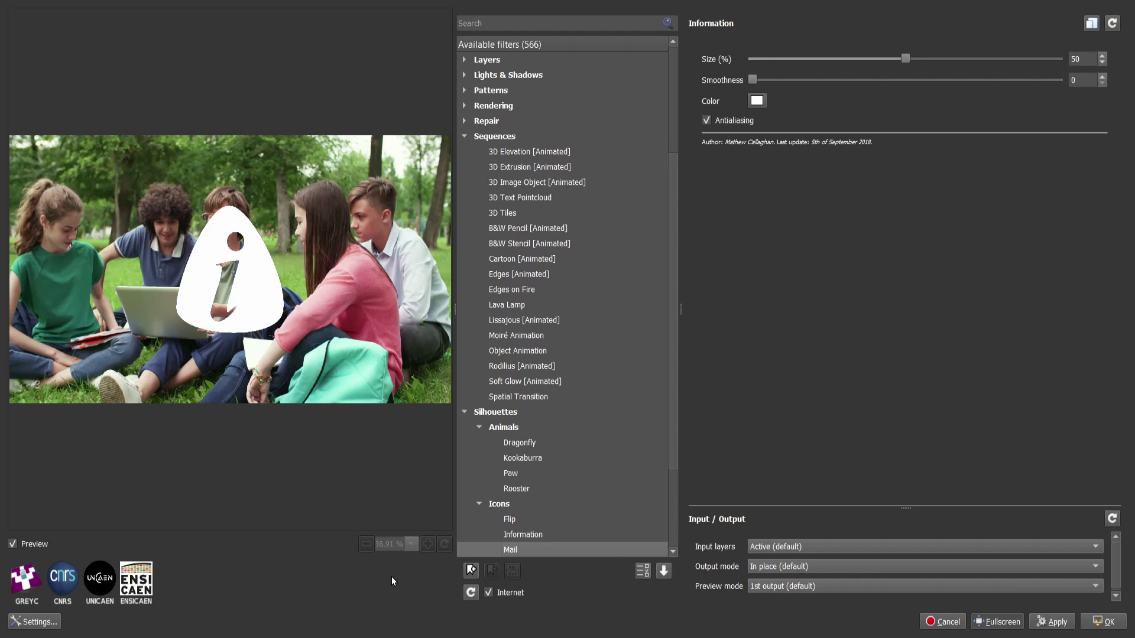
key(Down)
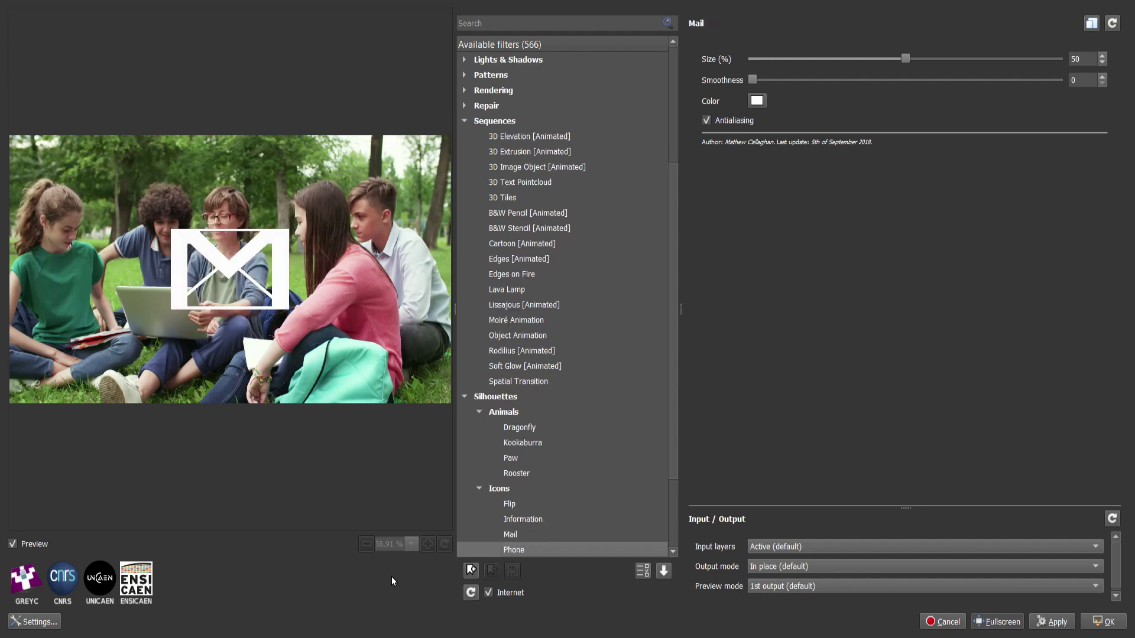
key(Down)
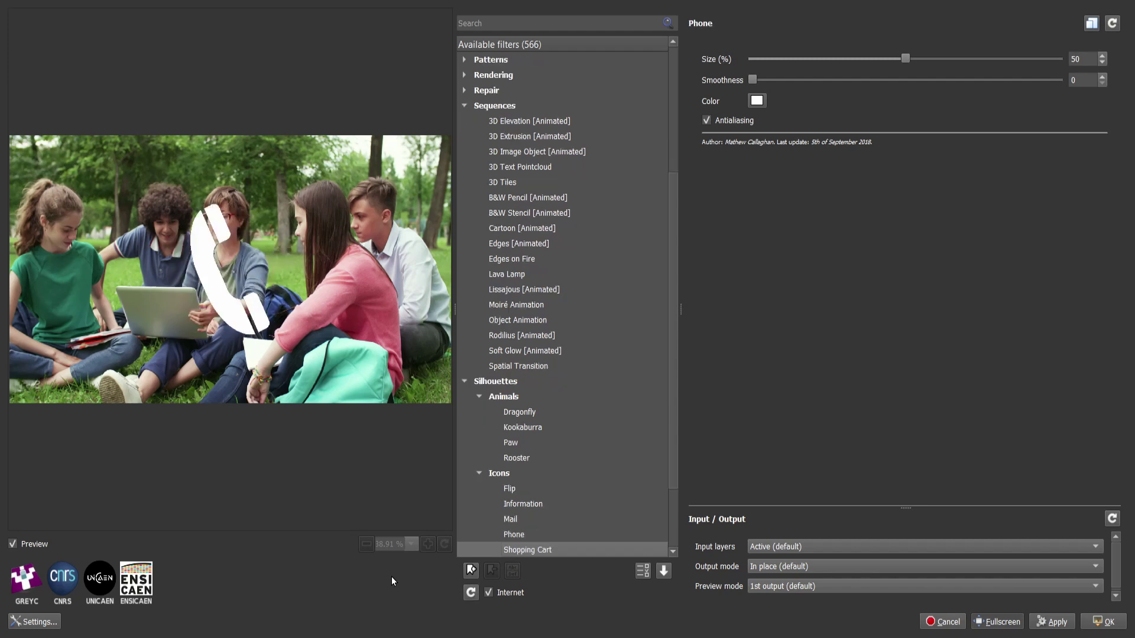
key(Down)
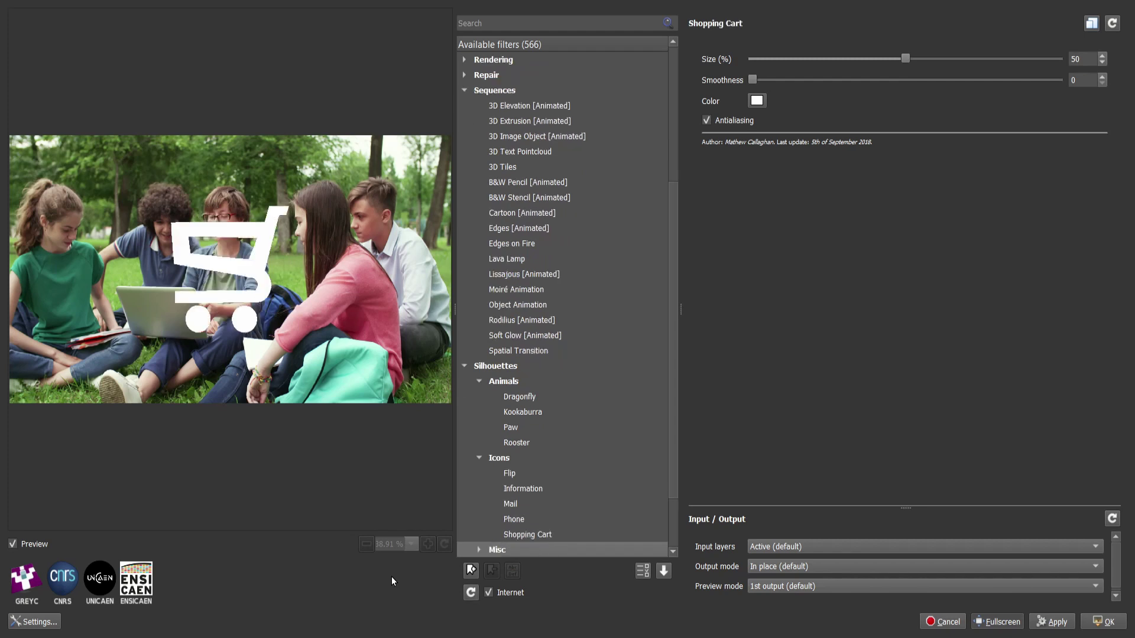
Preview the Misc silhouettes from Barbed Wire through Gear, Heart and Paint Splat to Sierpinski Triangle.
key(Right)
key(Down)
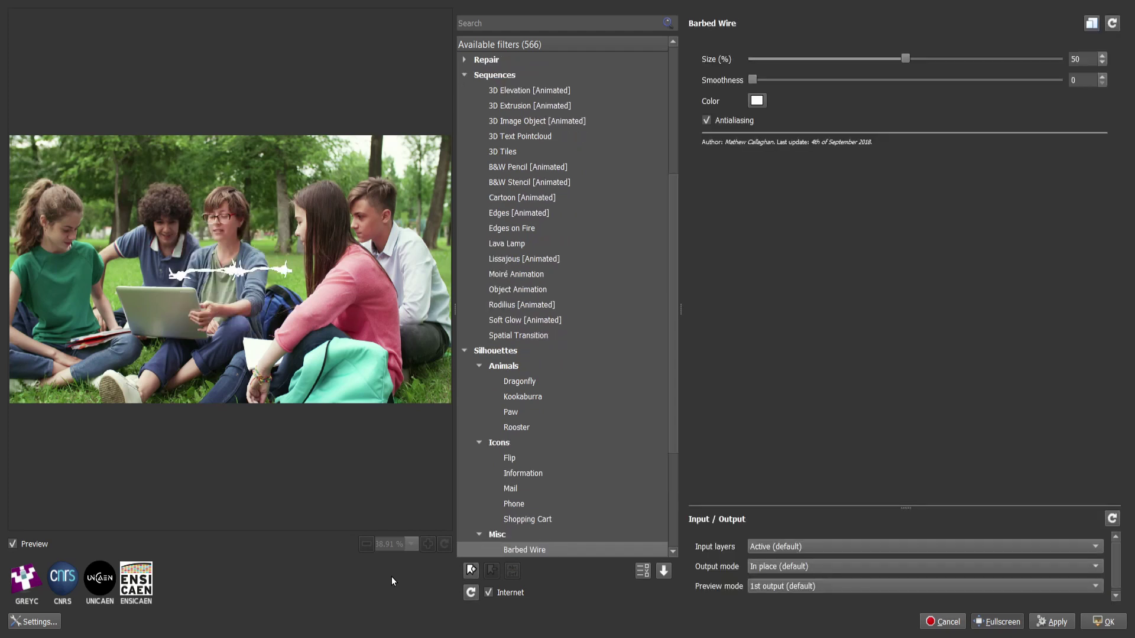
key(Down)
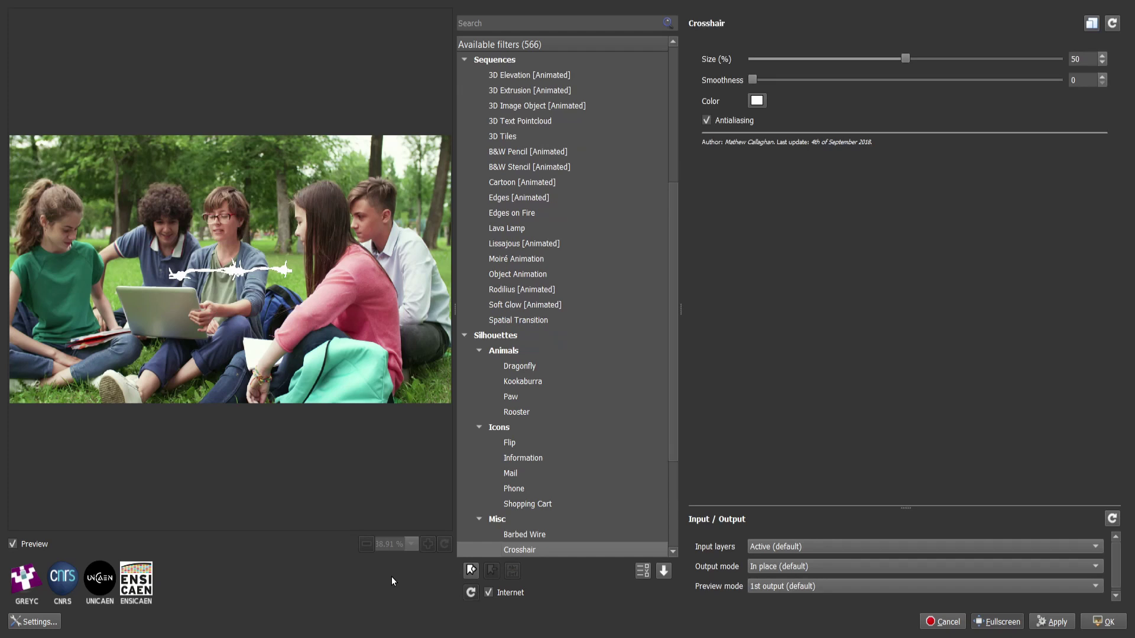
key(Down)
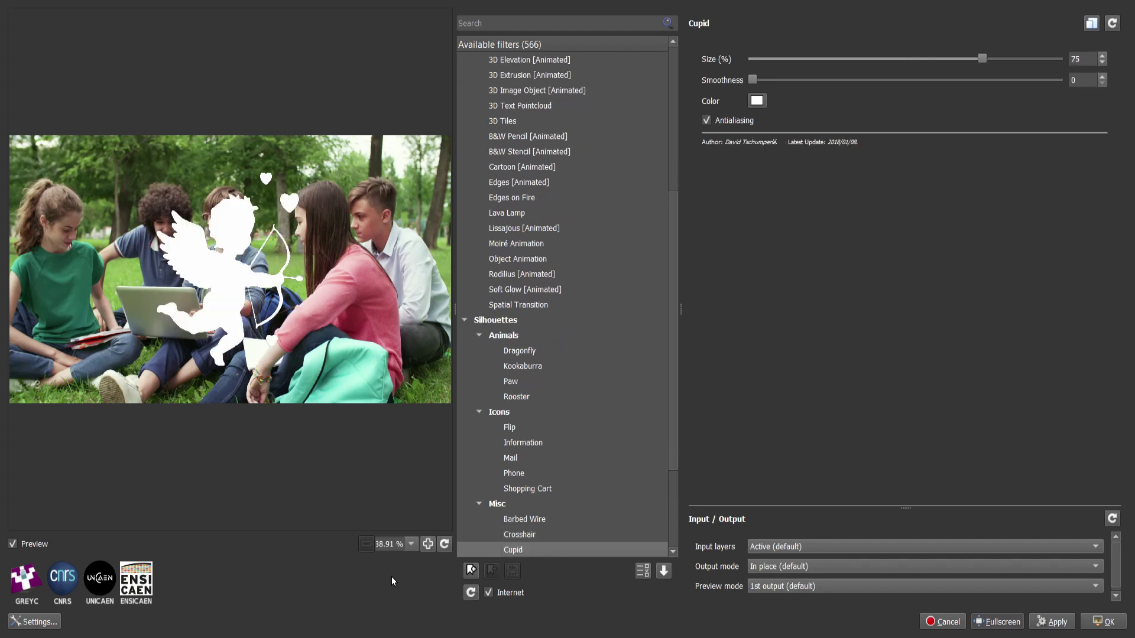
key(Down)
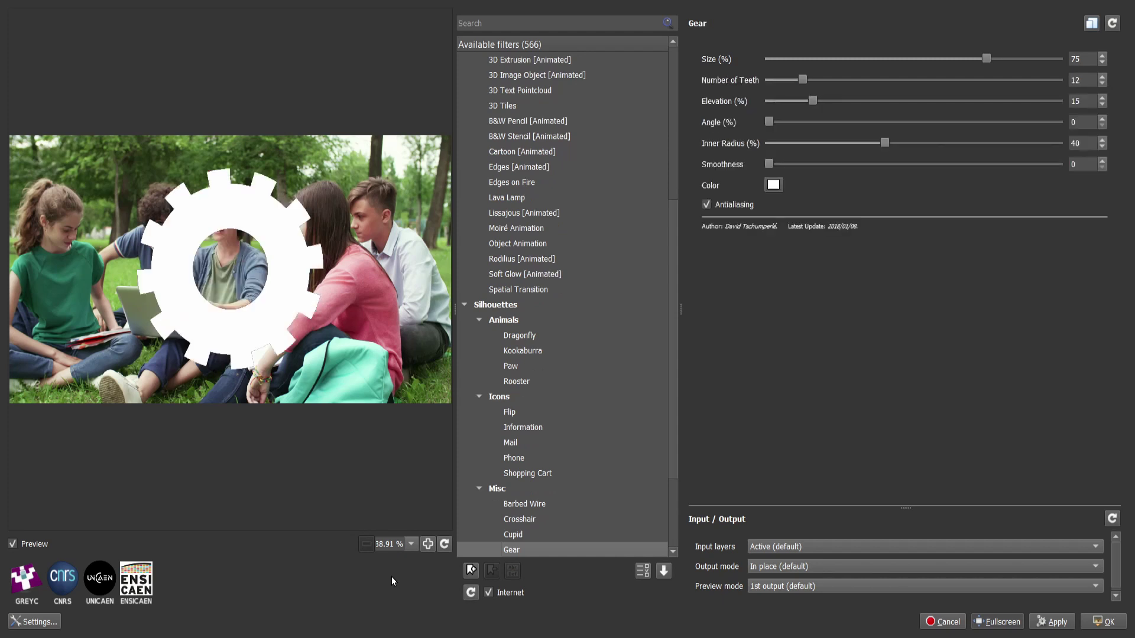
key(Down)
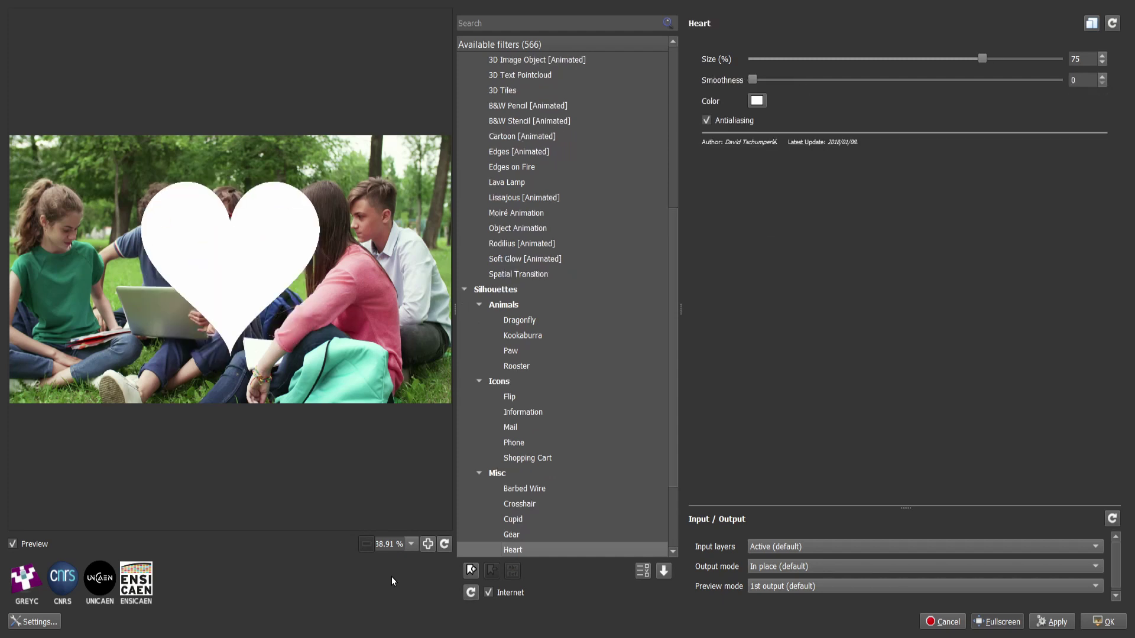
key(Down)
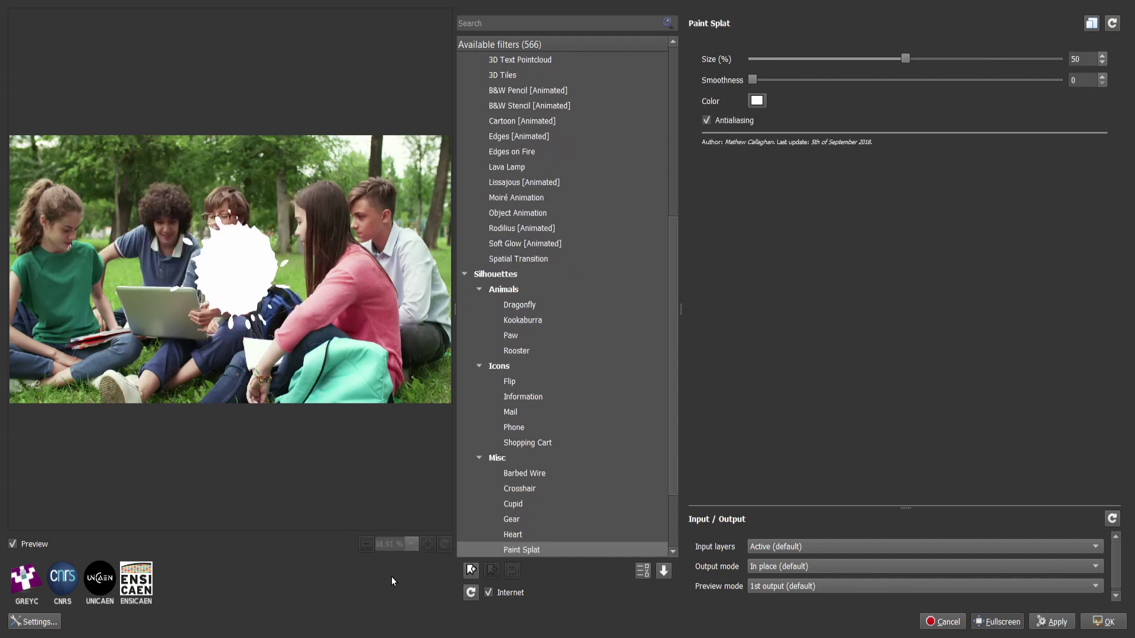
key(Down)
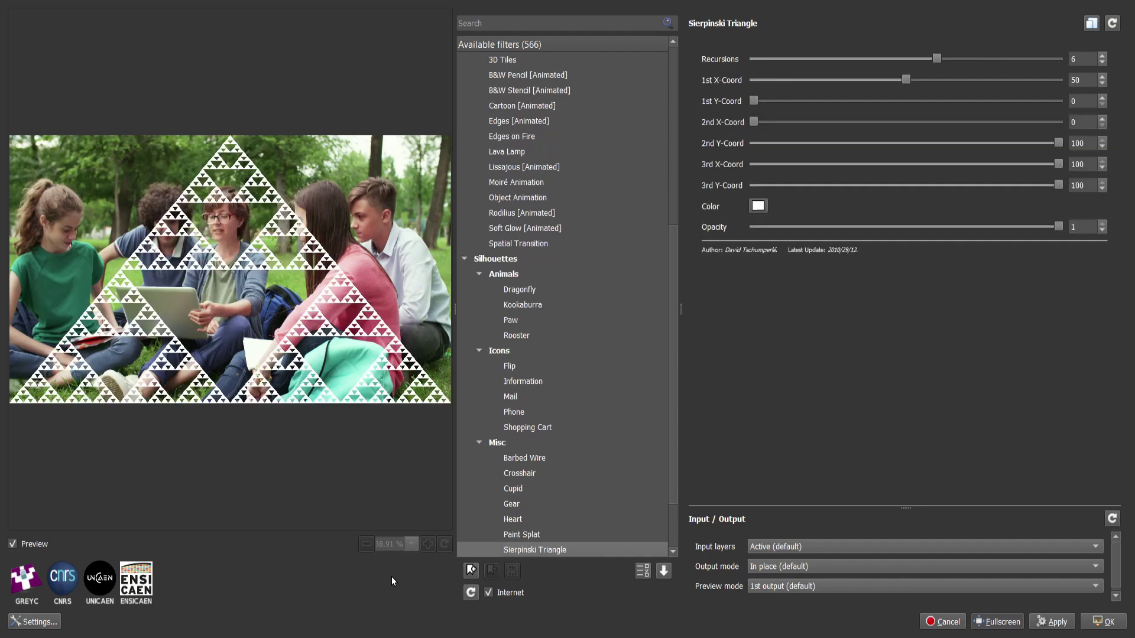
Preview Nature's Australia, Gum Leaf, Japanese Maple Leaf and Snowflake, then Others' Dragon Curve.
key(Down)
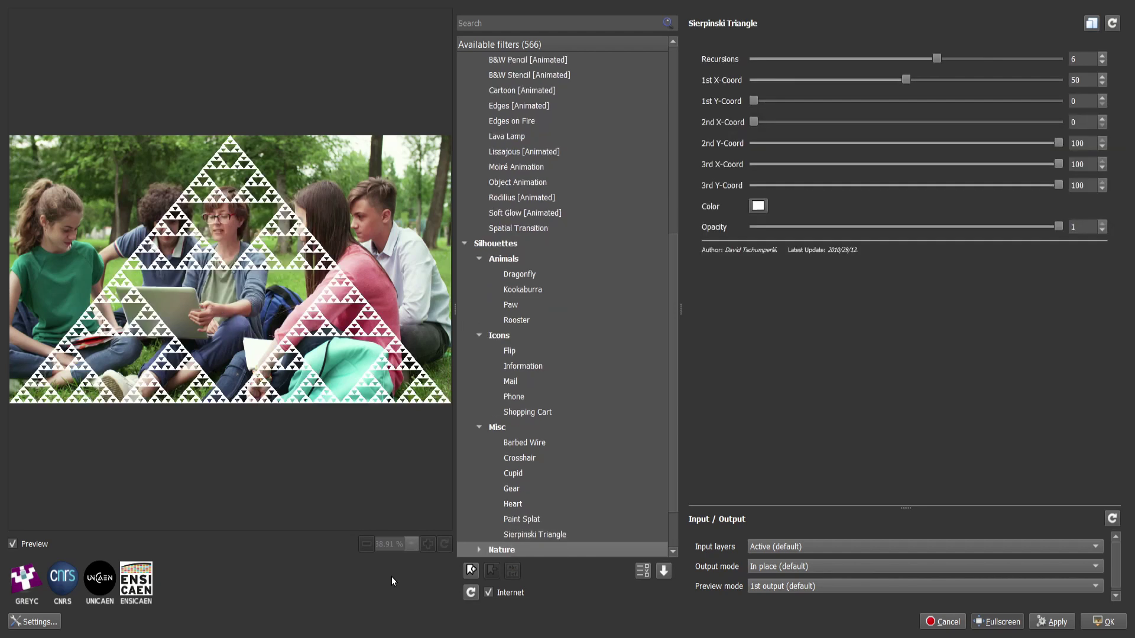
key(Down)
key(Down)
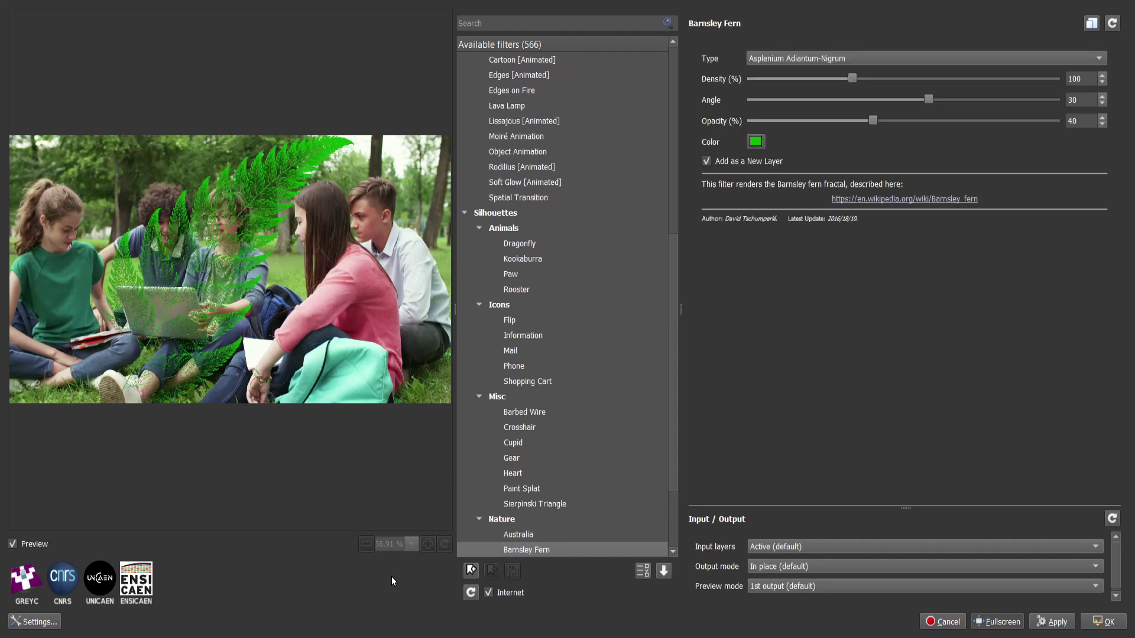
key(Down)
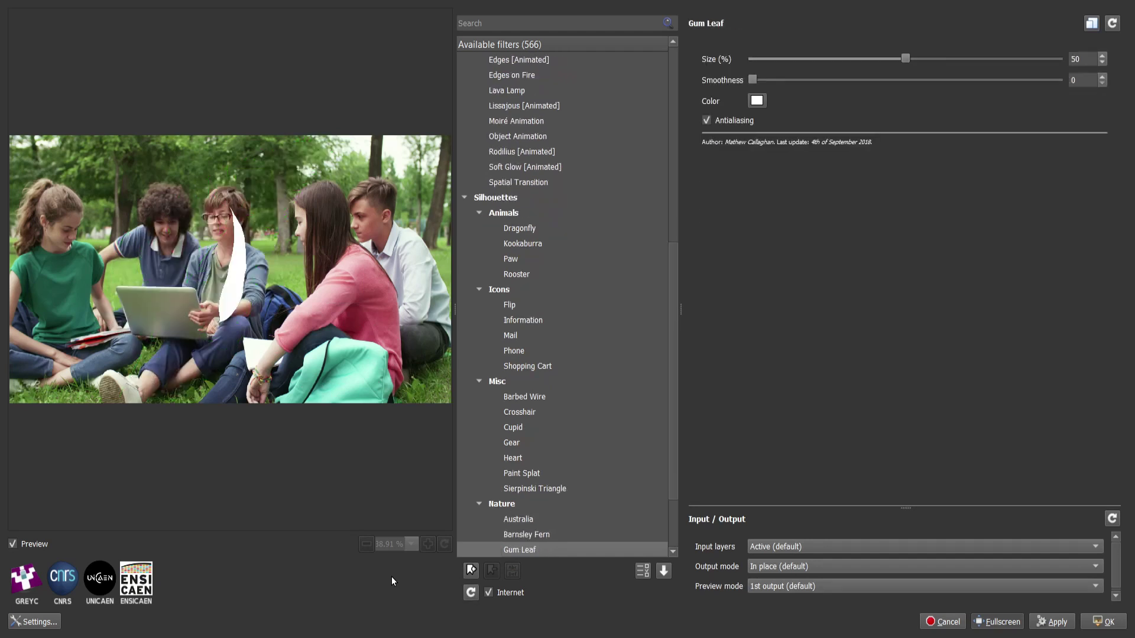
key(Down)
key(Down)
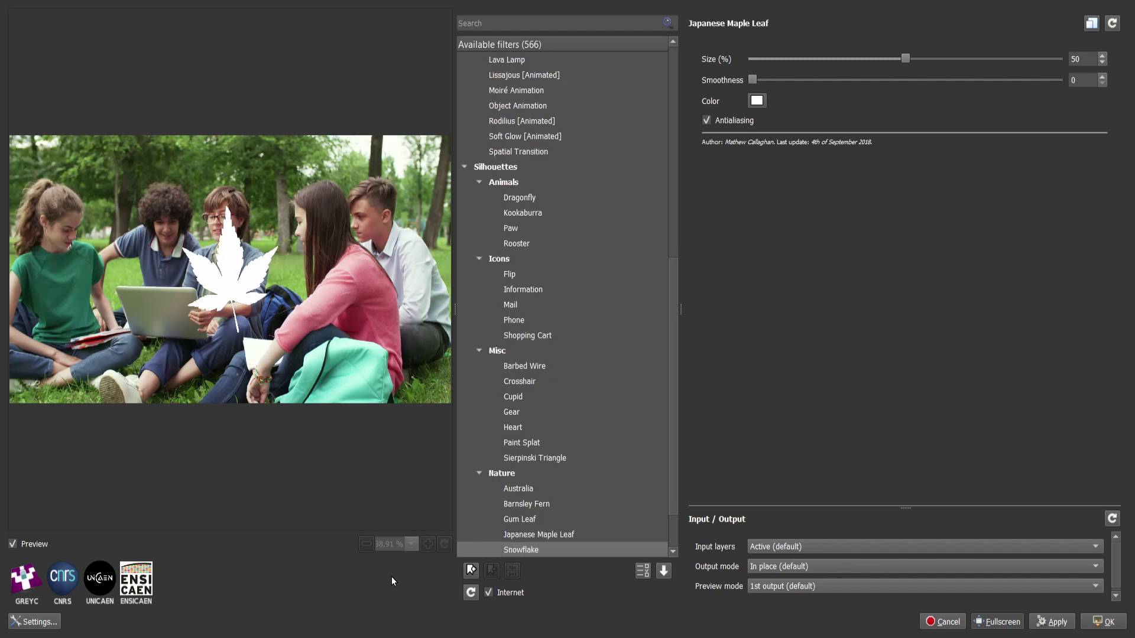
key(Down)
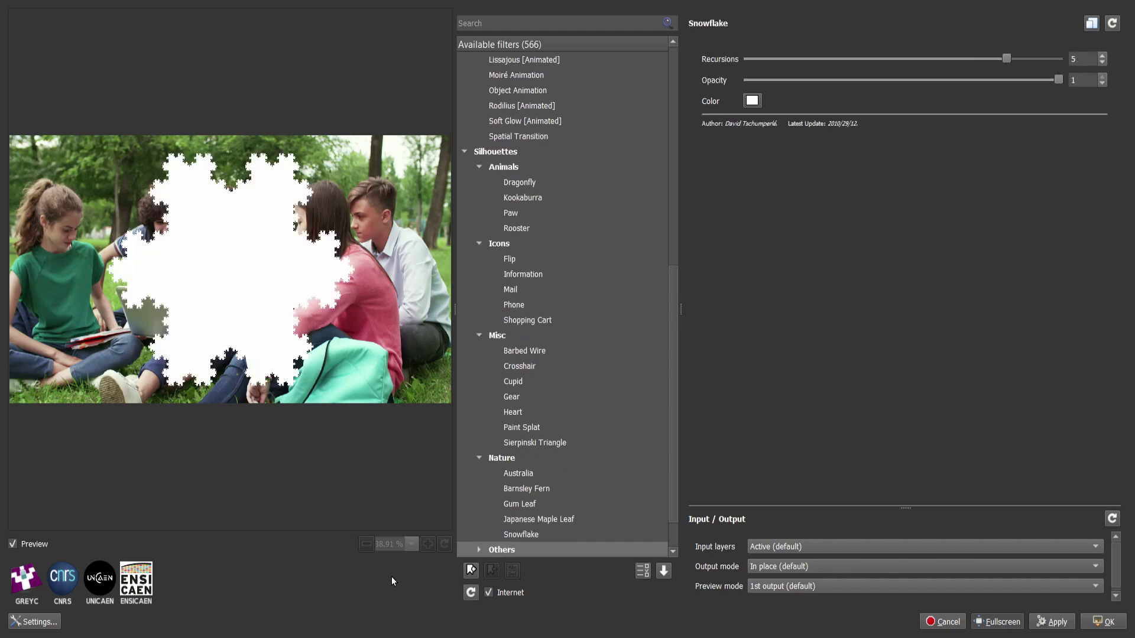
key(Right)
key(Down)
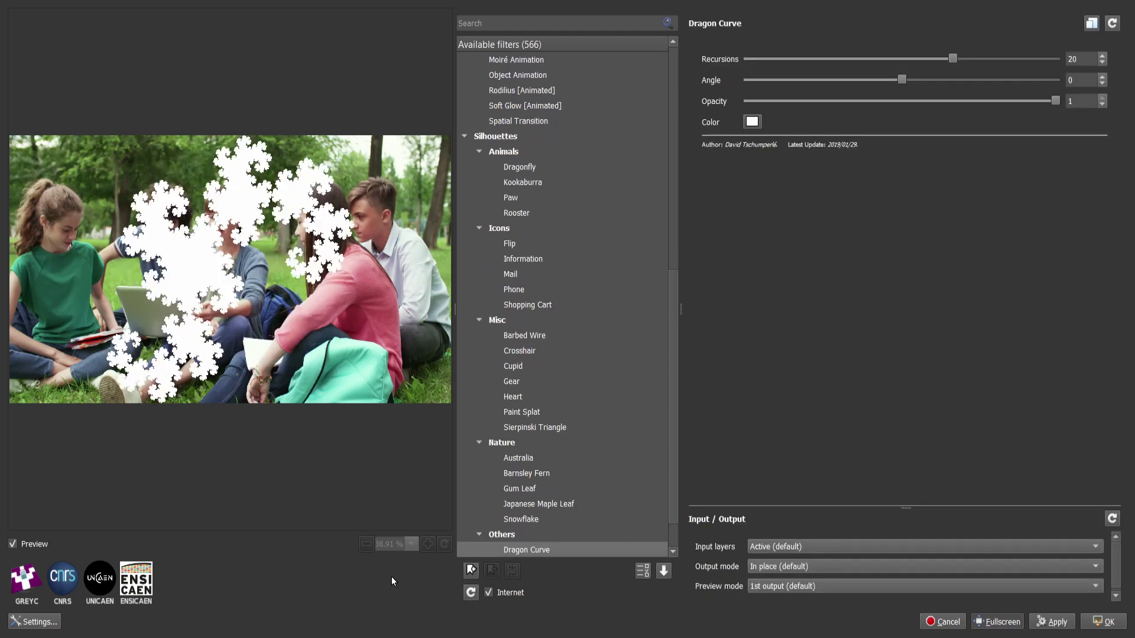
key(Down)
Preview Stereoscopic 3D filters from 3D Conversion through De-Anaglyph to Depth Map Reconstruction.
key(Right)
key(Down)
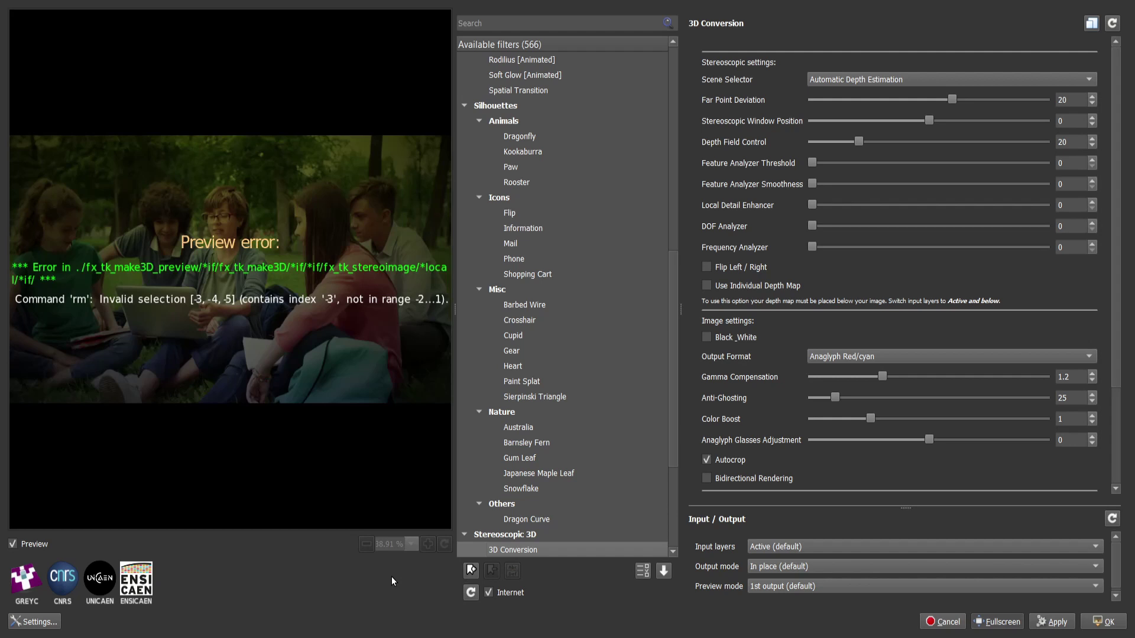
key(Down)
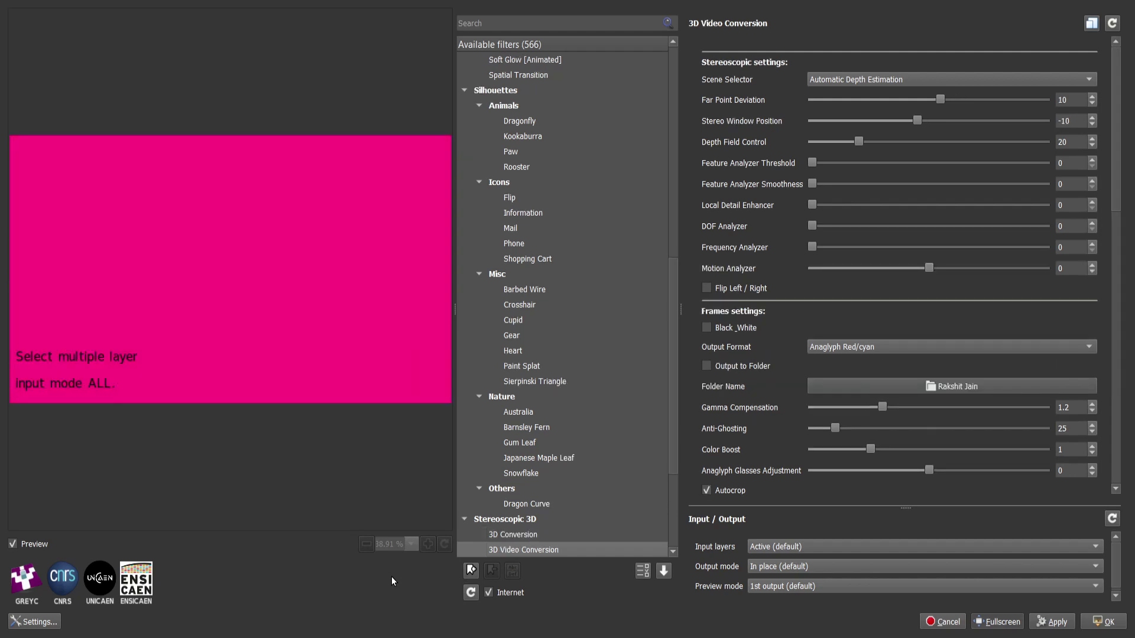
key(Down)
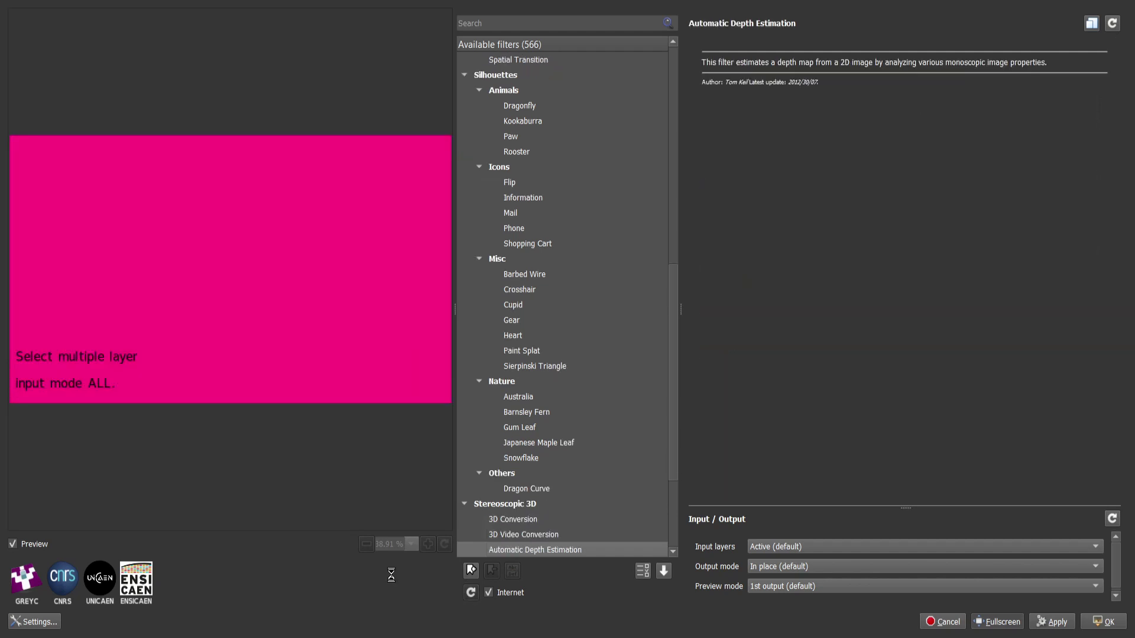
key(Down)
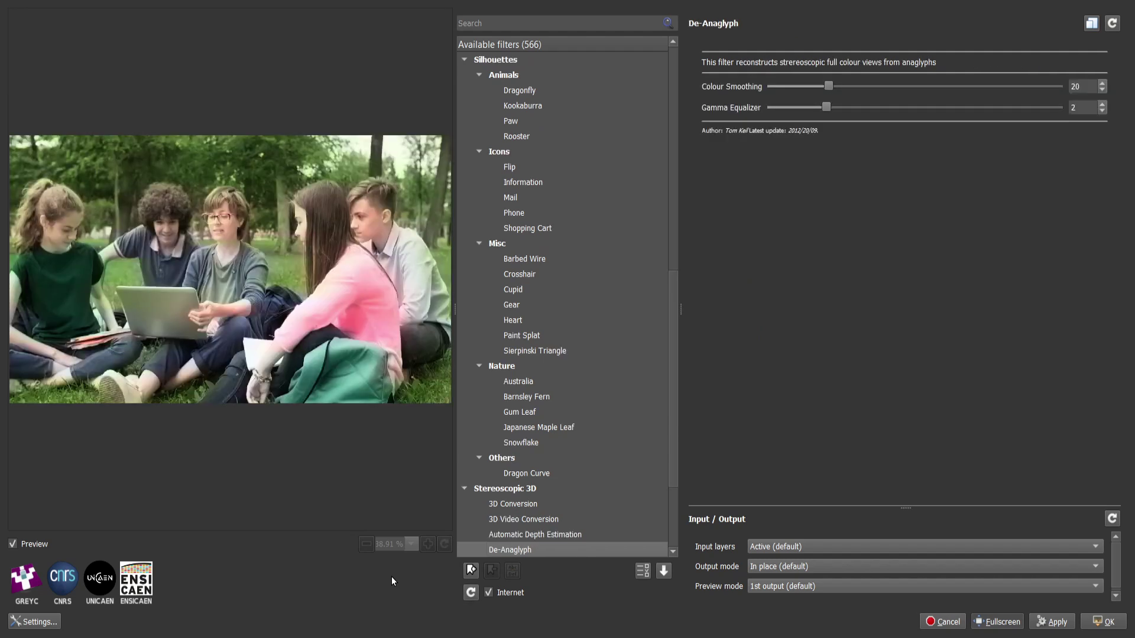
key(Down)
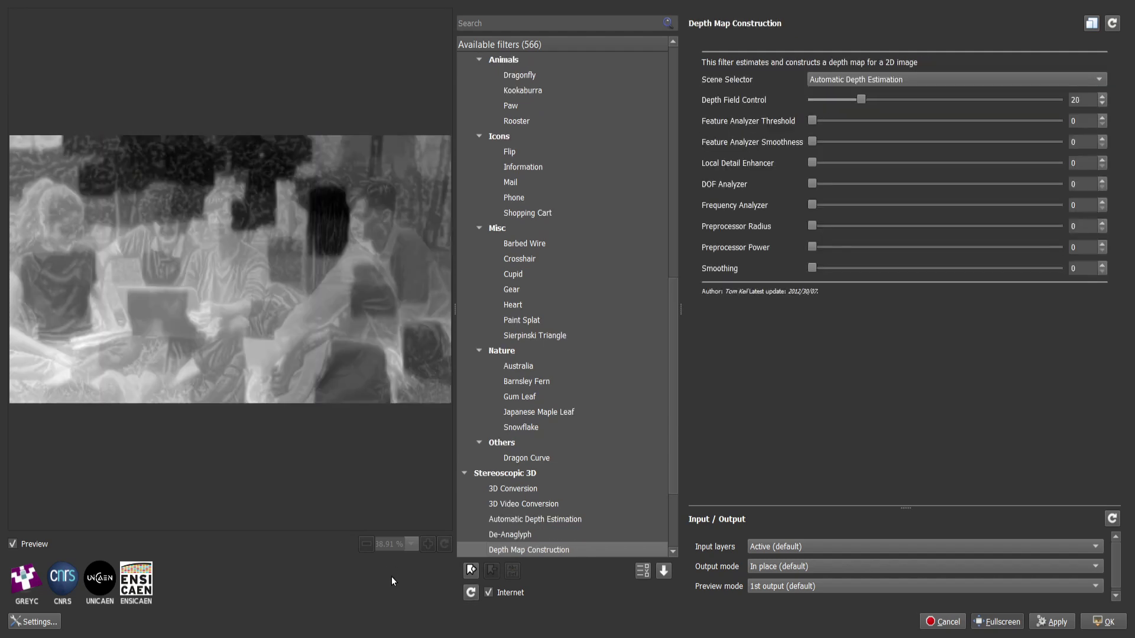
key(Down)
Preview Lenticular Print, Single Image Stereogram, Stereoscopic Image Alignment and Undo Anaglyph, reaching Testing > afre.
key(Down)
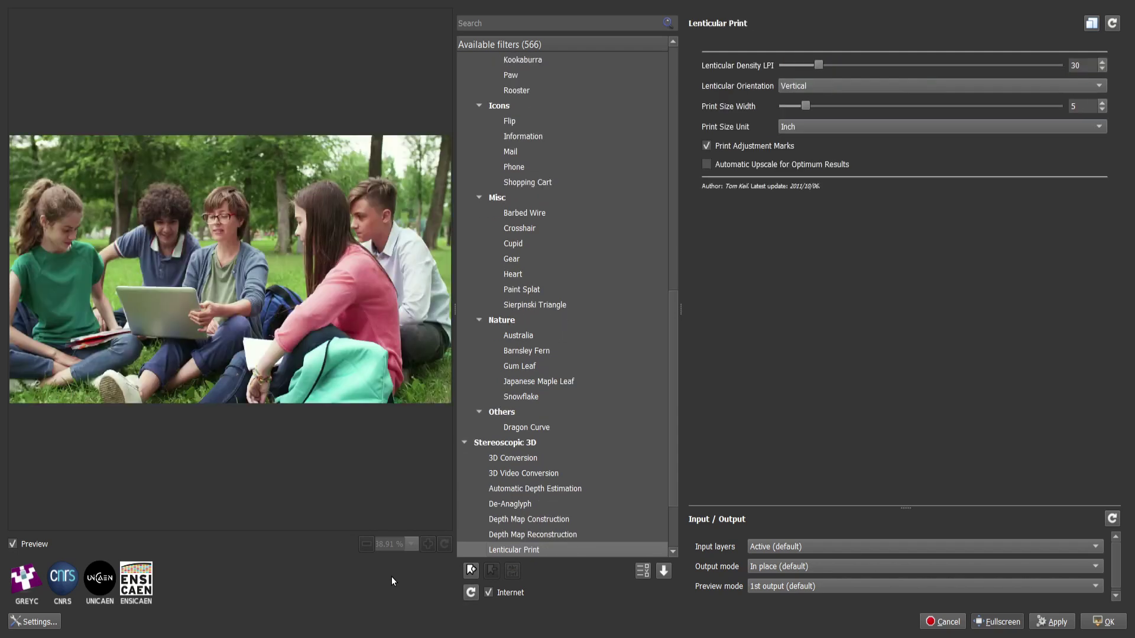
key(Down)
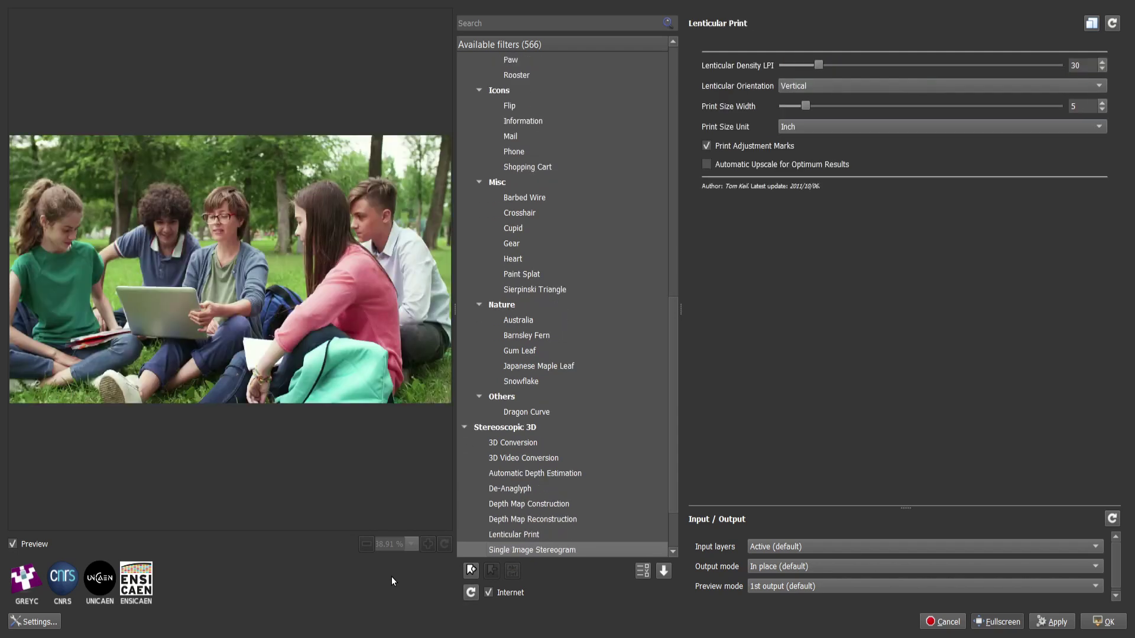
key(Down)
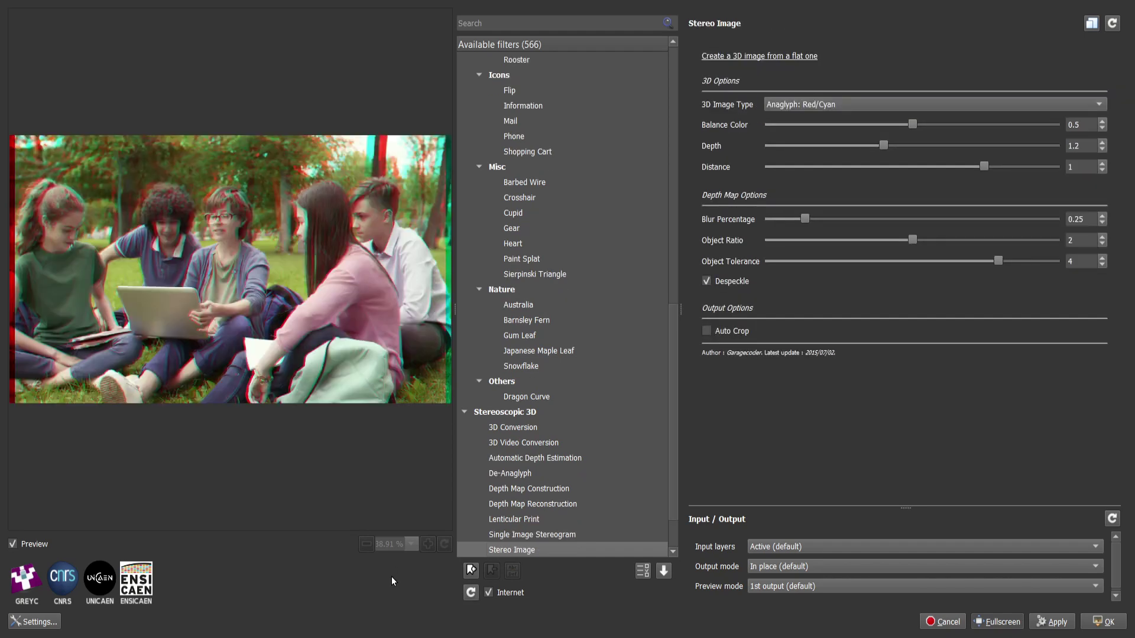
key(Down)
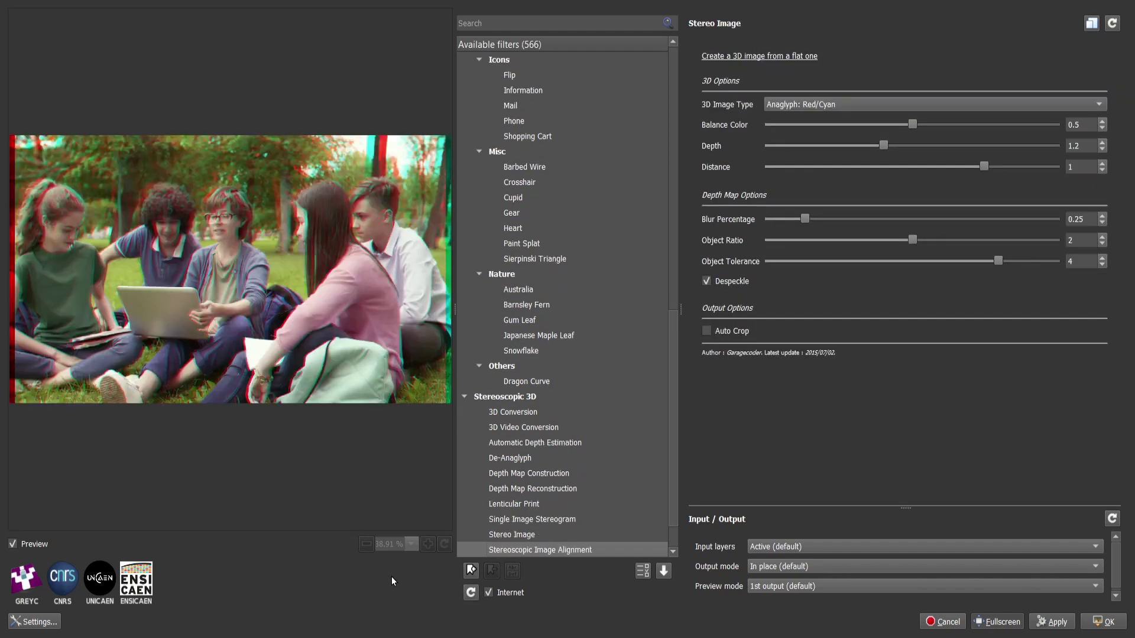
key(Down)
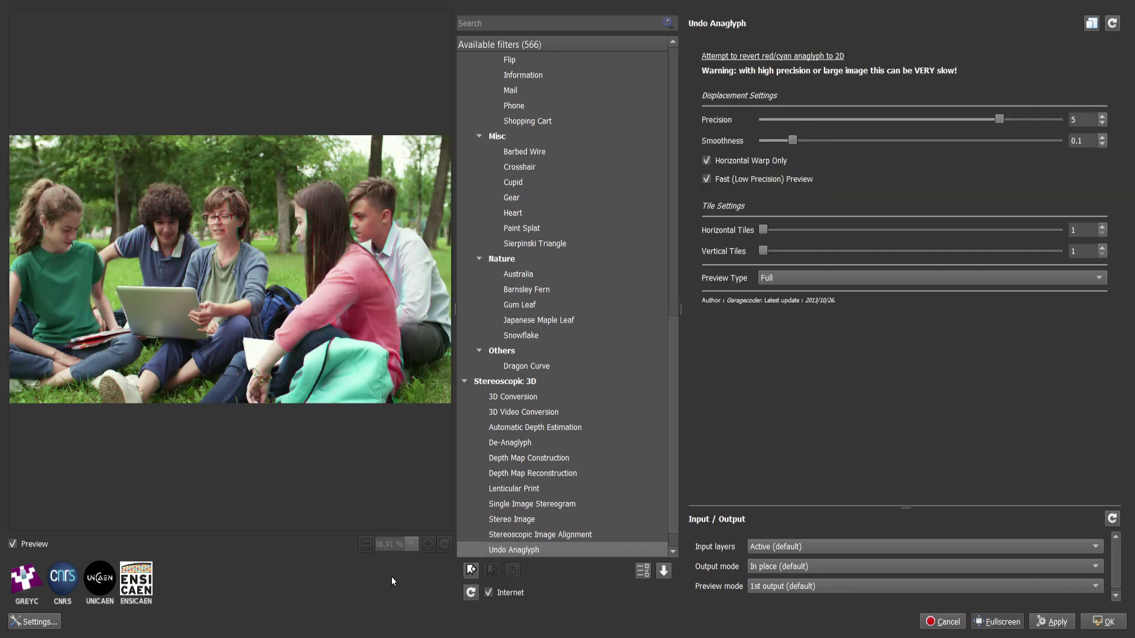
key(Down)
key(Down)
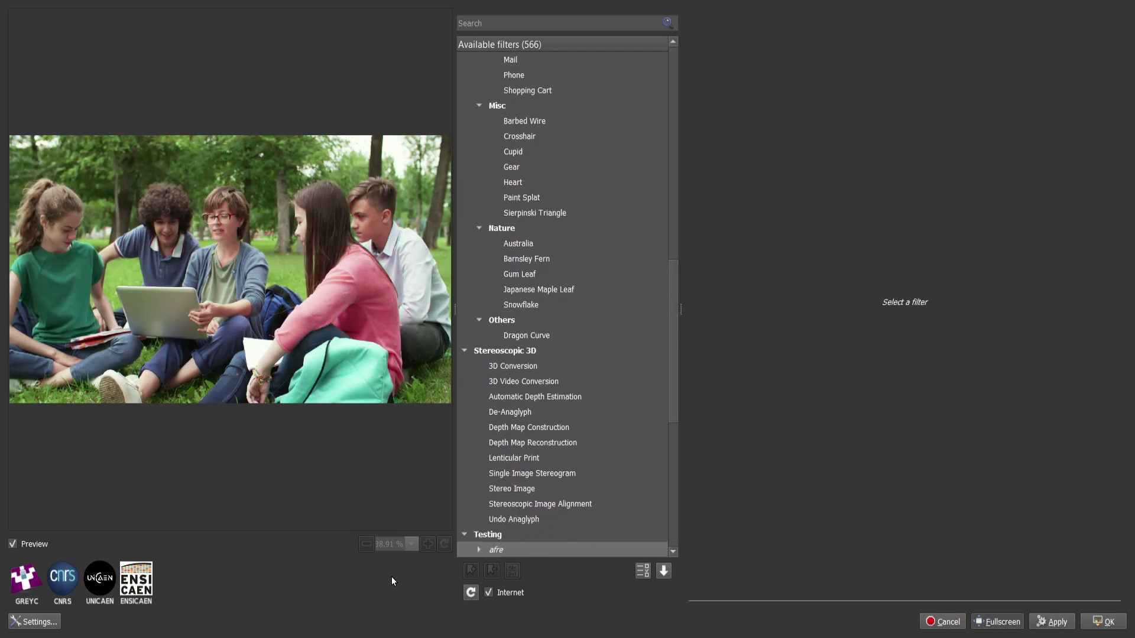
Preview afre's filters from Contrast FFT through Half & Half and Portrait Montage to Vigrect.
key(Right)
key(Down)
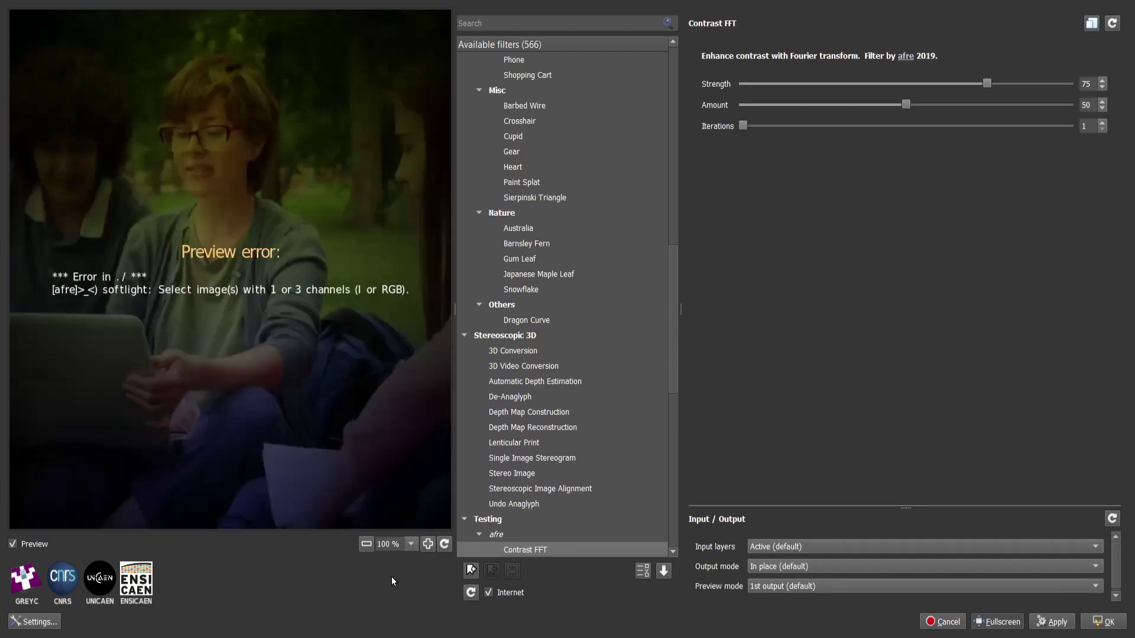
key(Down)
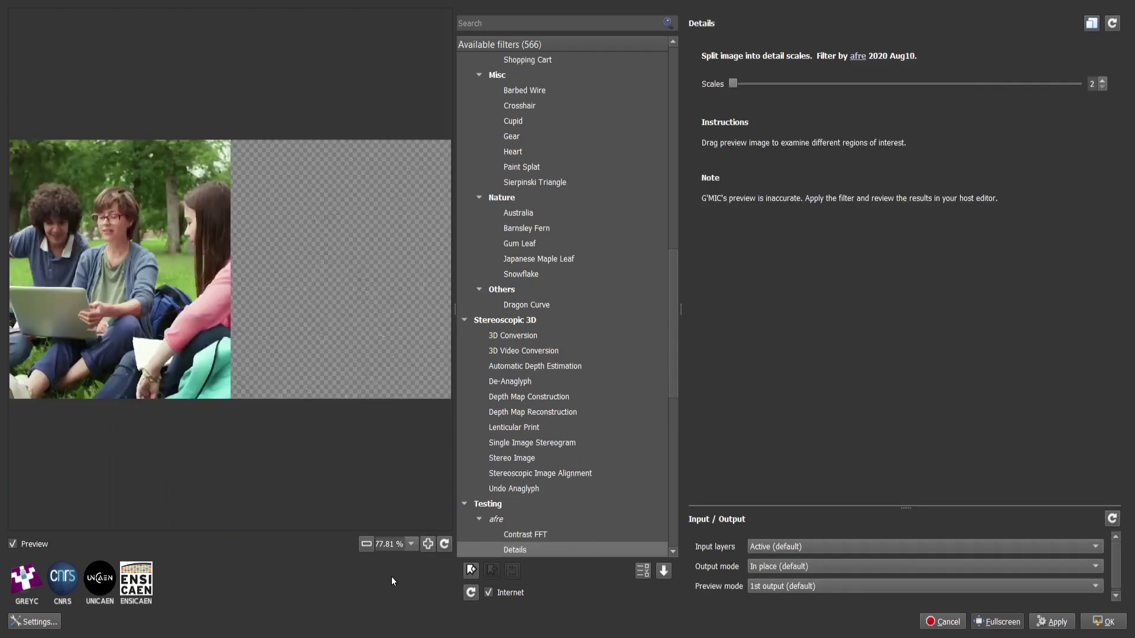
key(Down)
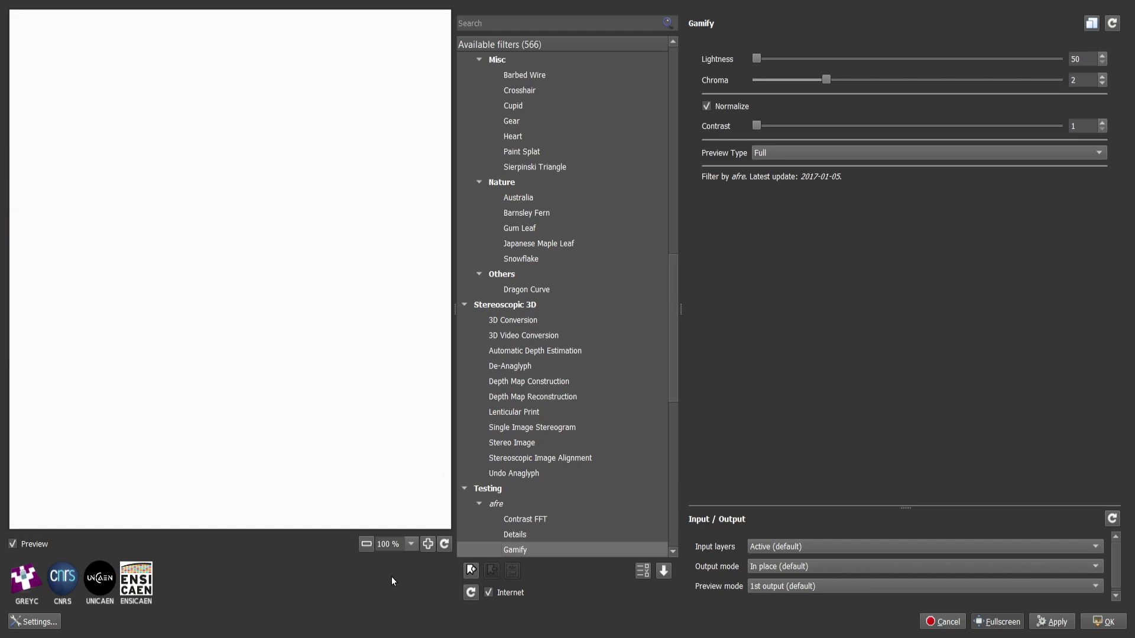
key(Down)
key(Down)
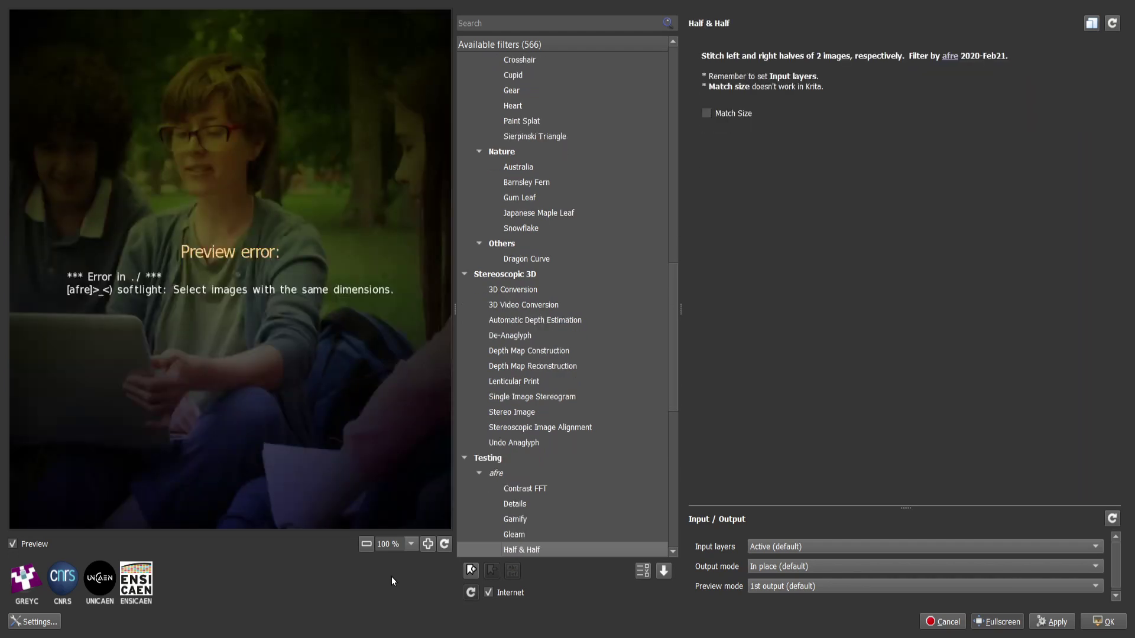
key(Down)
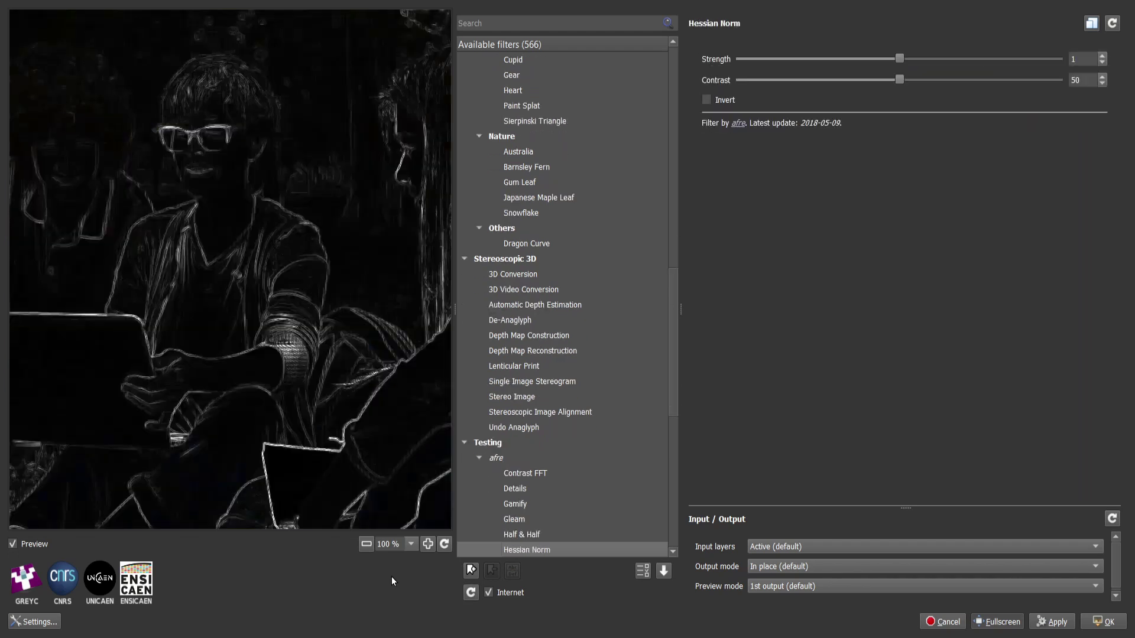
key(Down)
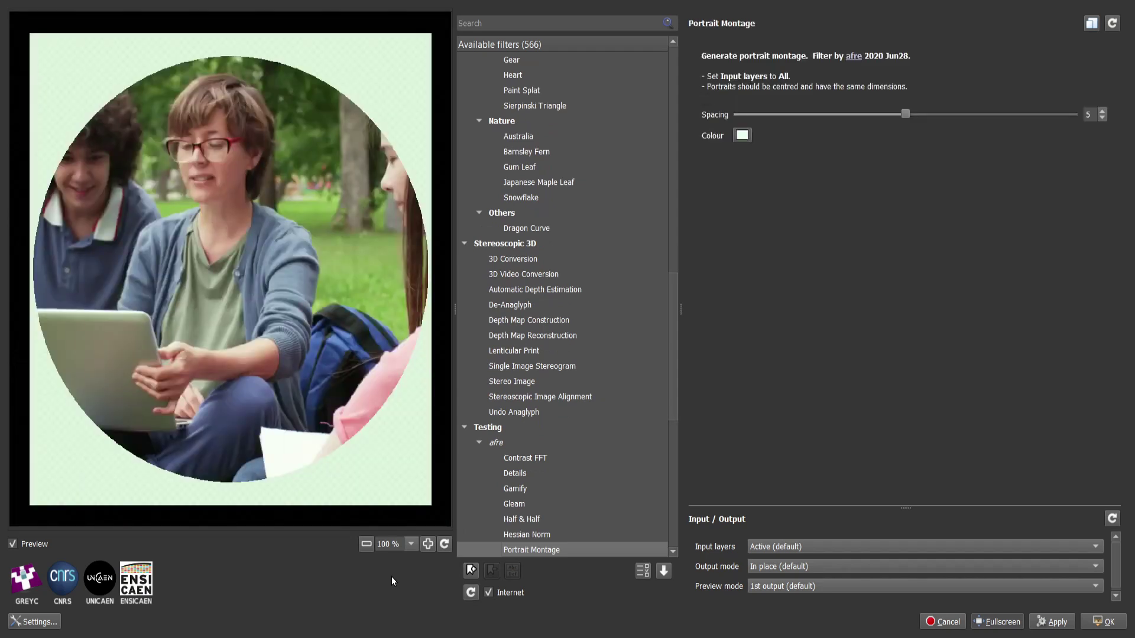
key(Down)
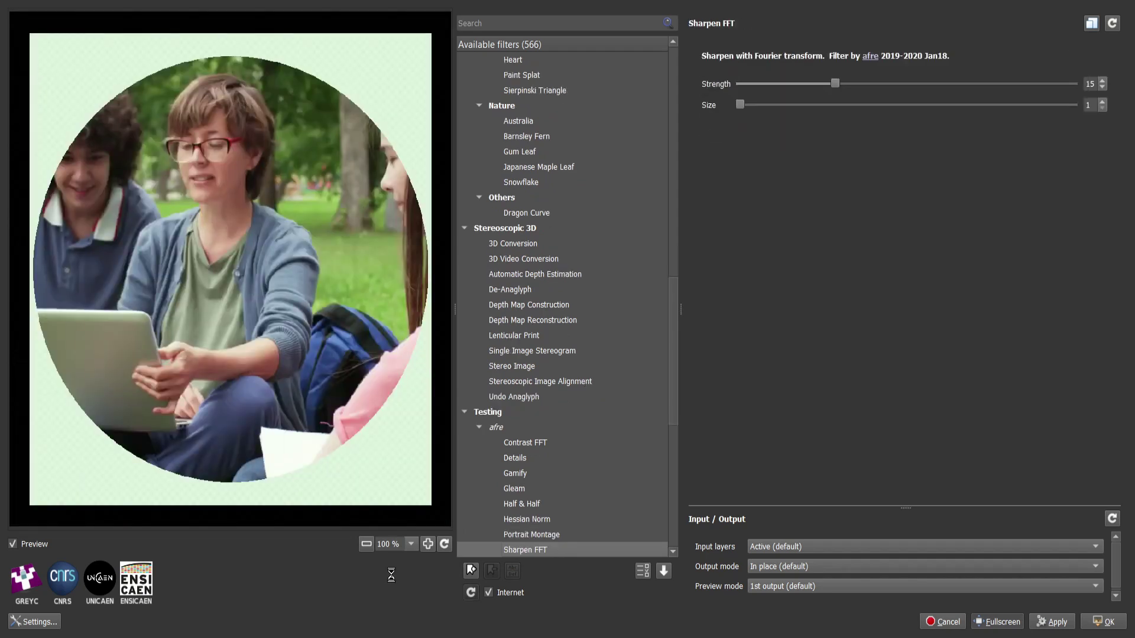
key(Down)
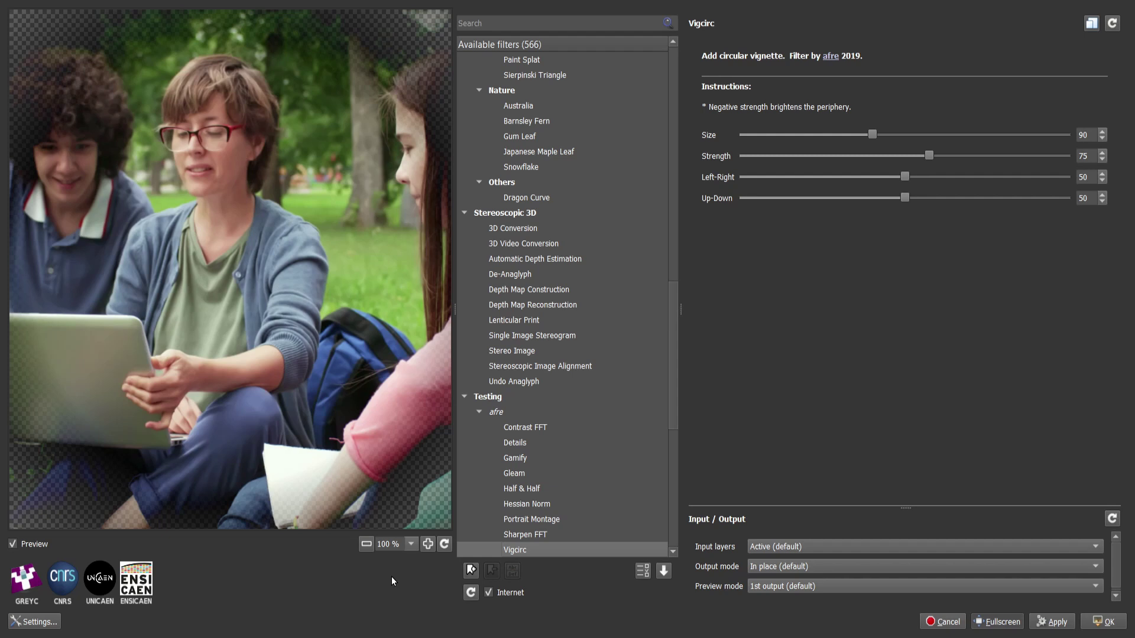
key(Down)
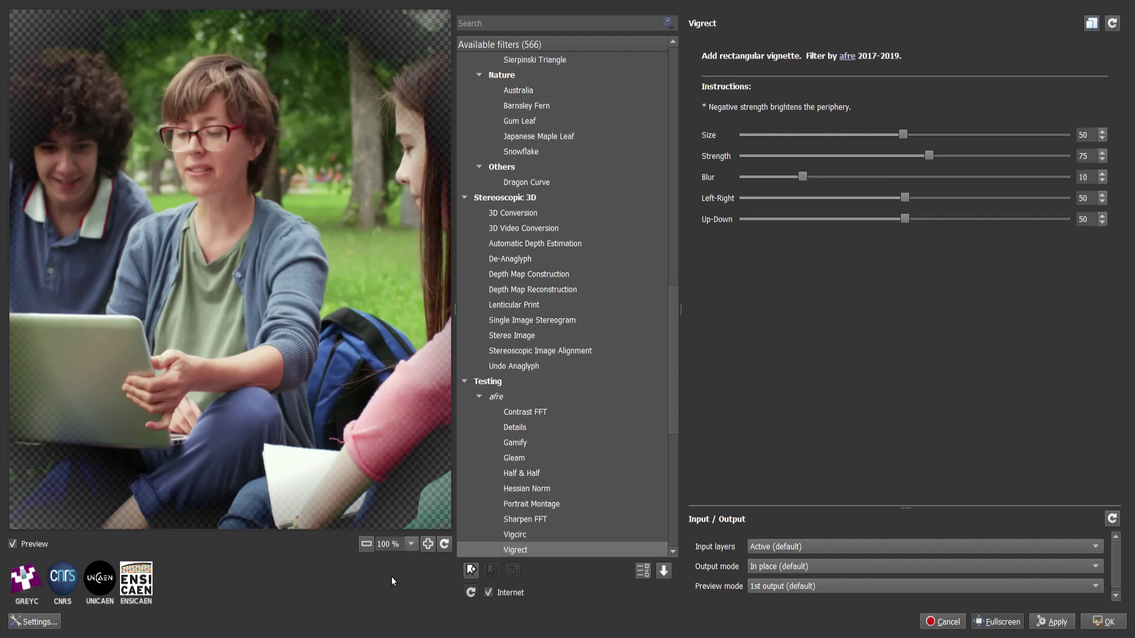
Preview Remove Scratches and Corvo's Painting 5, passing Deprecated to Garagecoder's Blend [Feather].
key(Down)
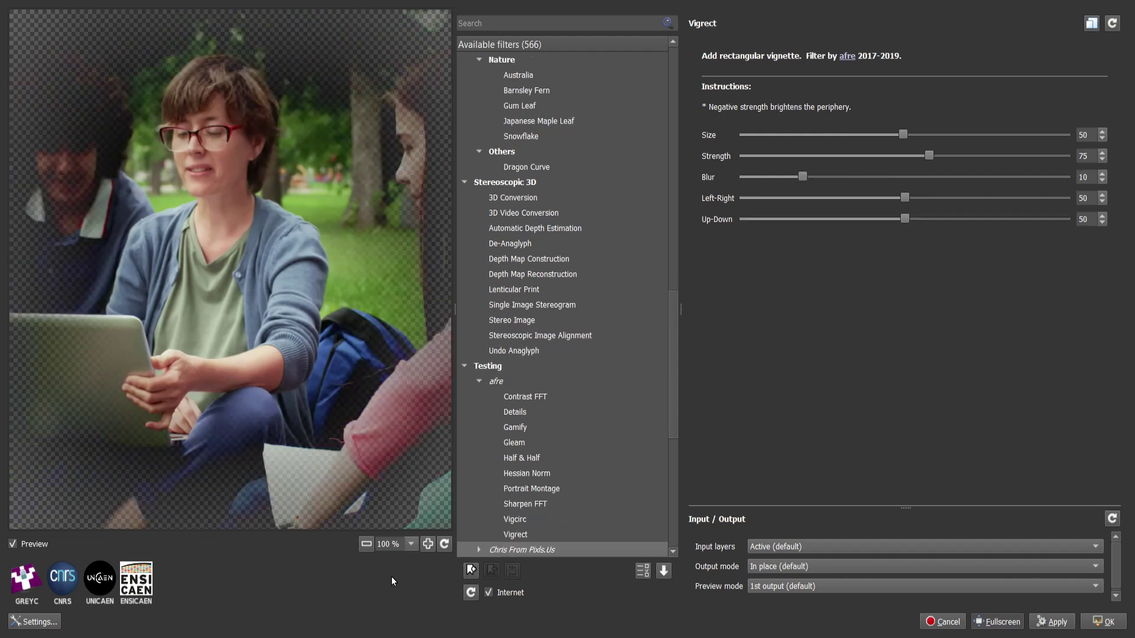
key(Down)
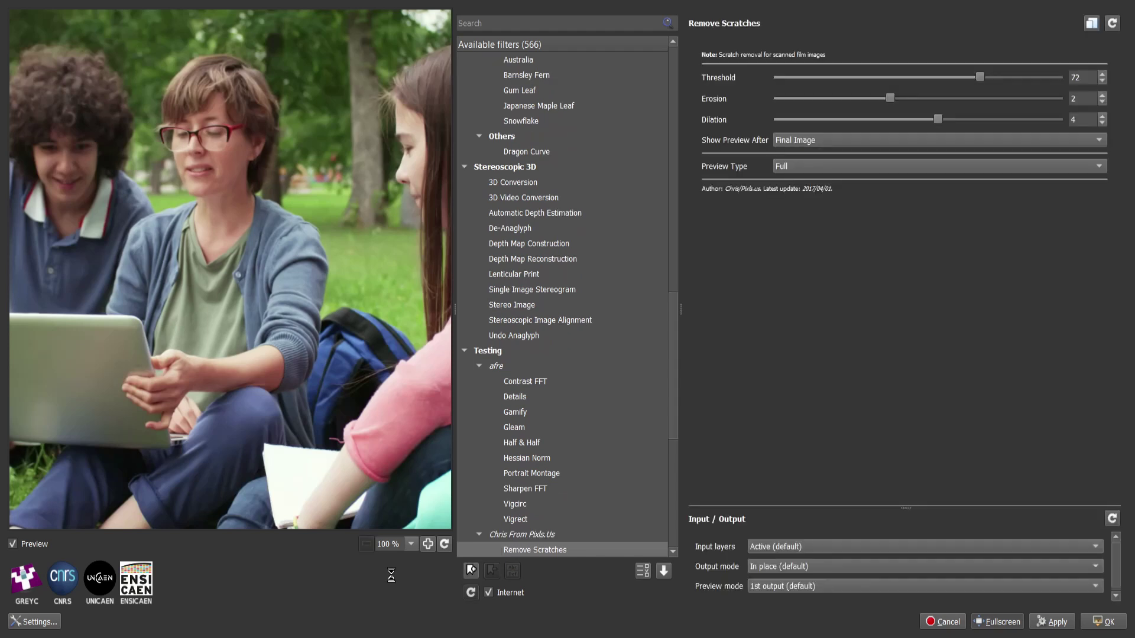
key(Down)
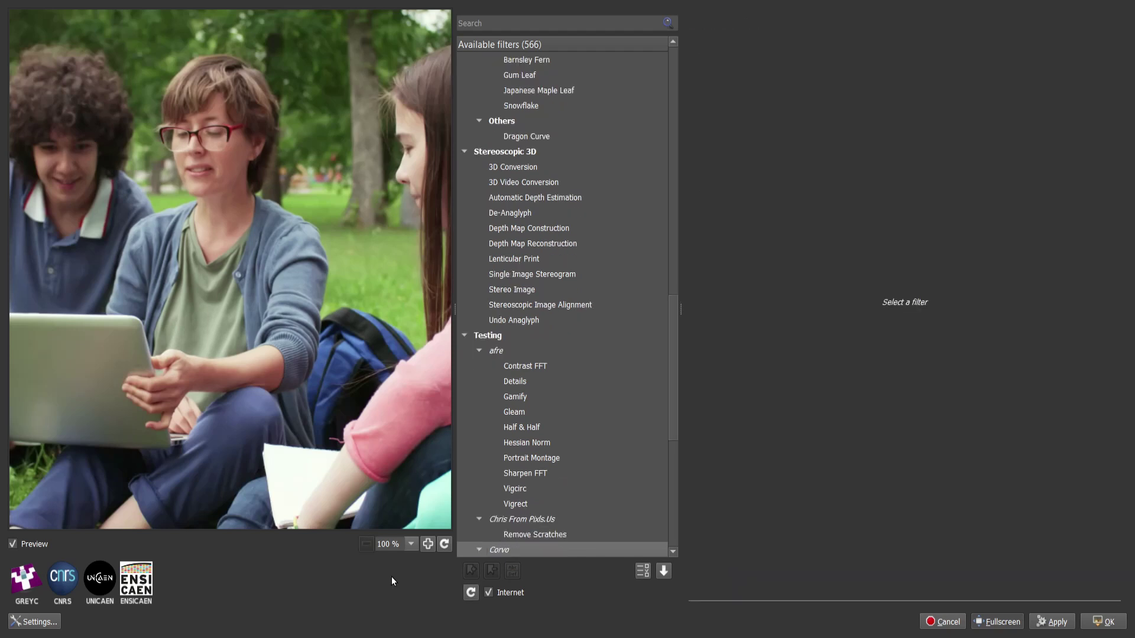
key(Down)
key(Down)
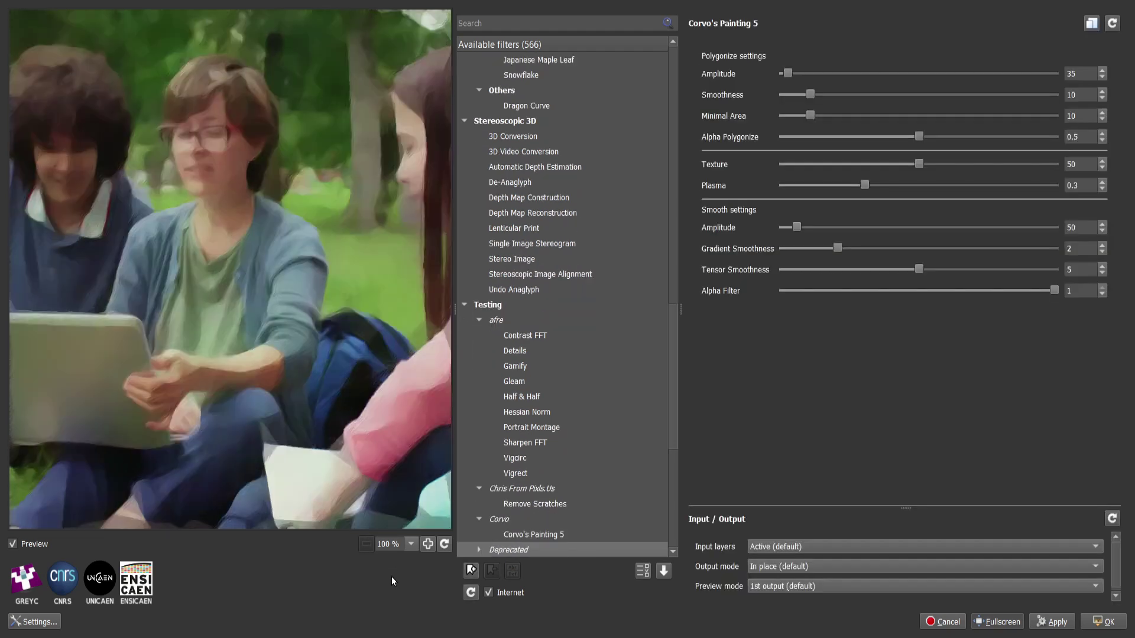
key(Down)
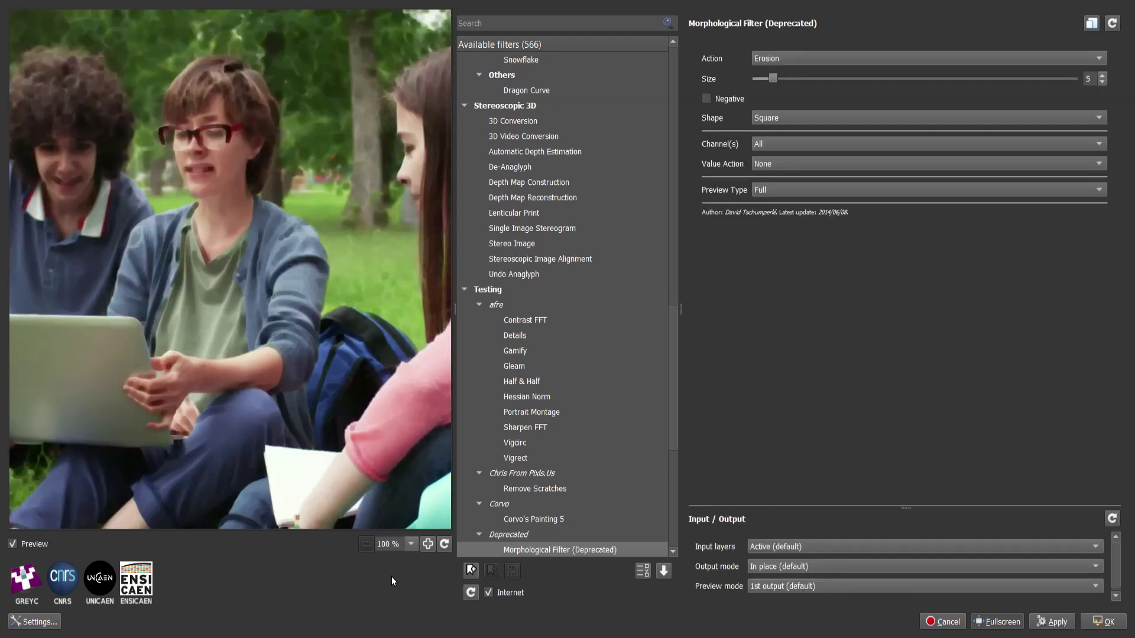
key(Down)
Preview the Garagecoder filters from Blend [Feather] through Local F-Mean.
key(Down)
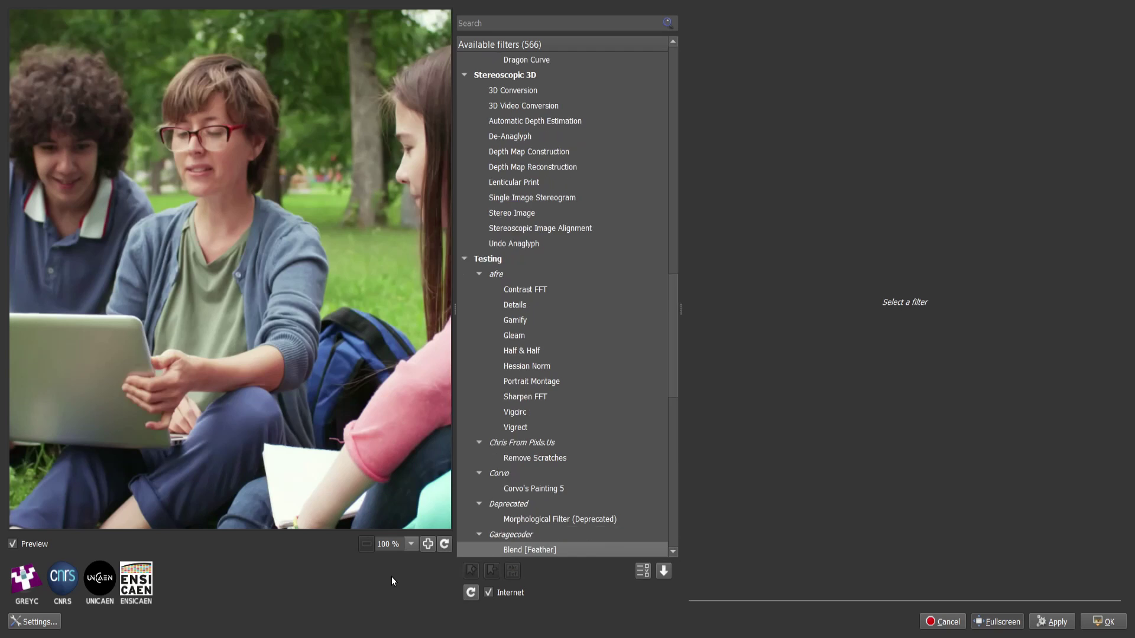
key(Down)
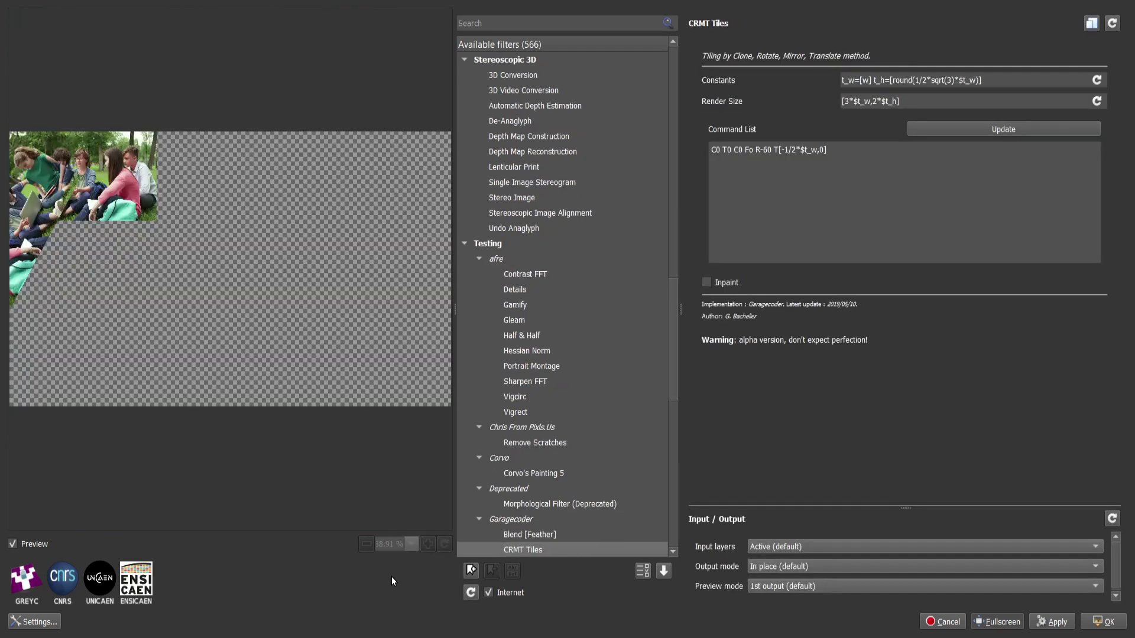
key(Down)
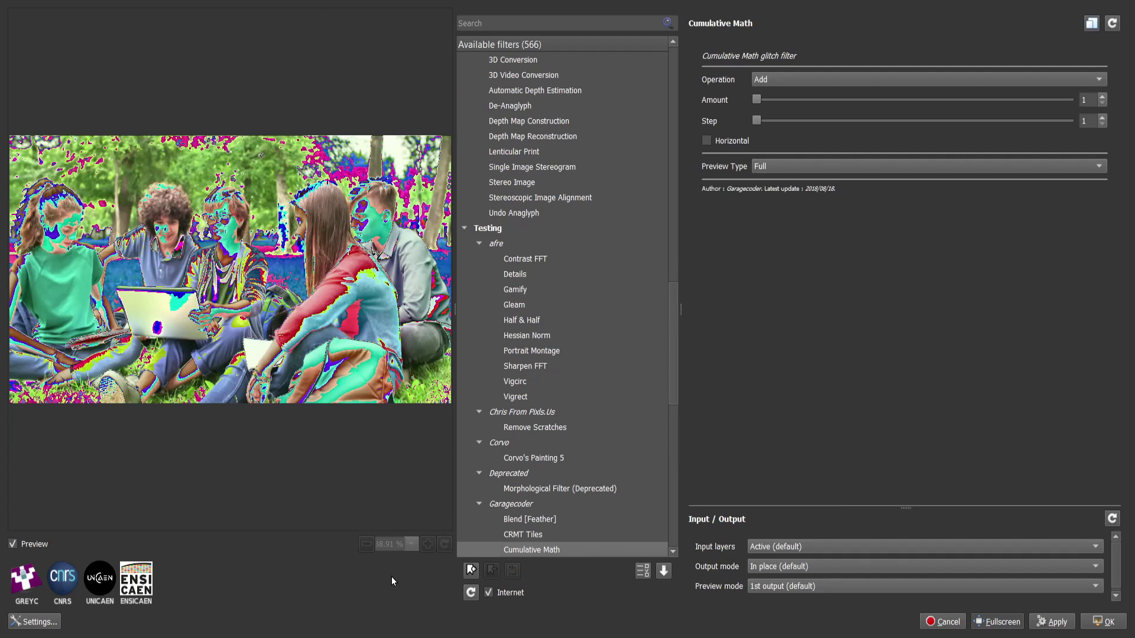
key(Down)
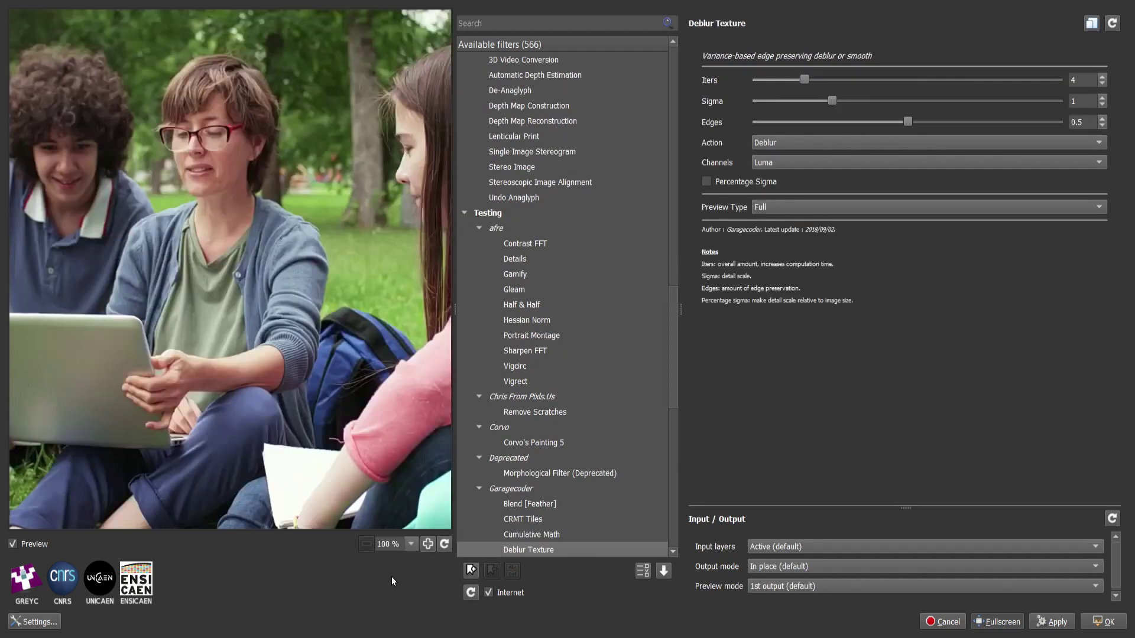
key(Down)
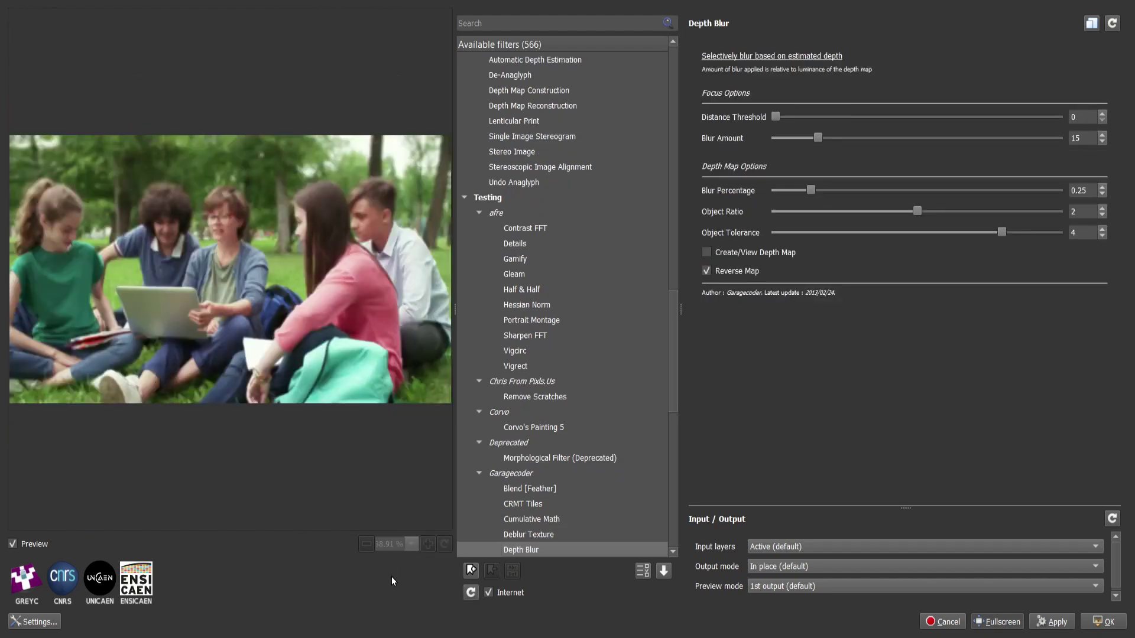
key(Down)
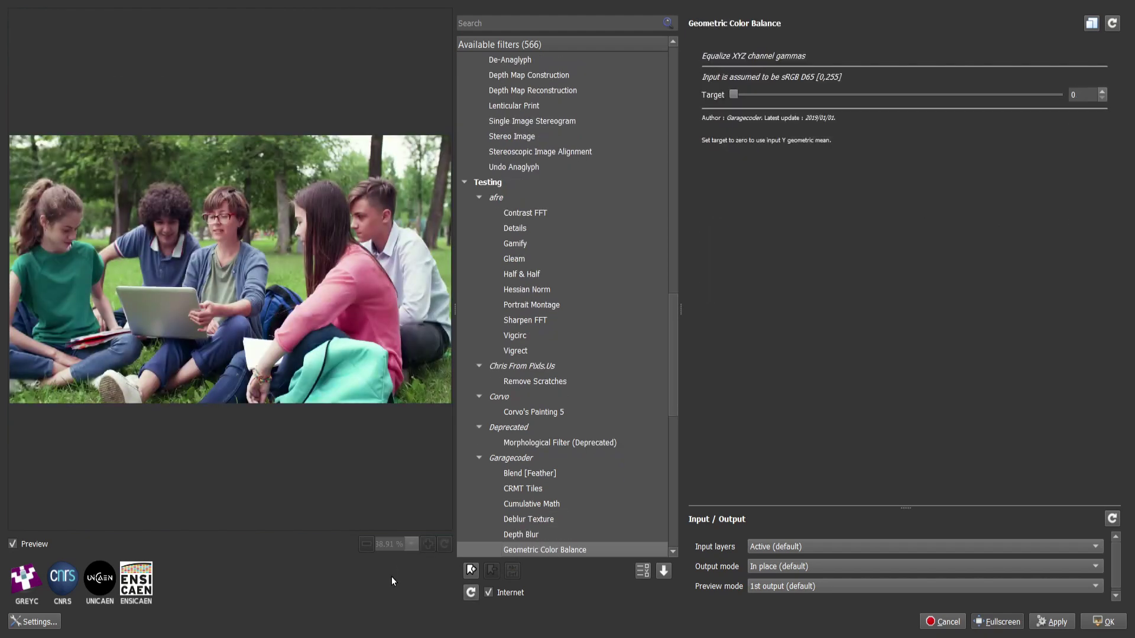
key(Down)
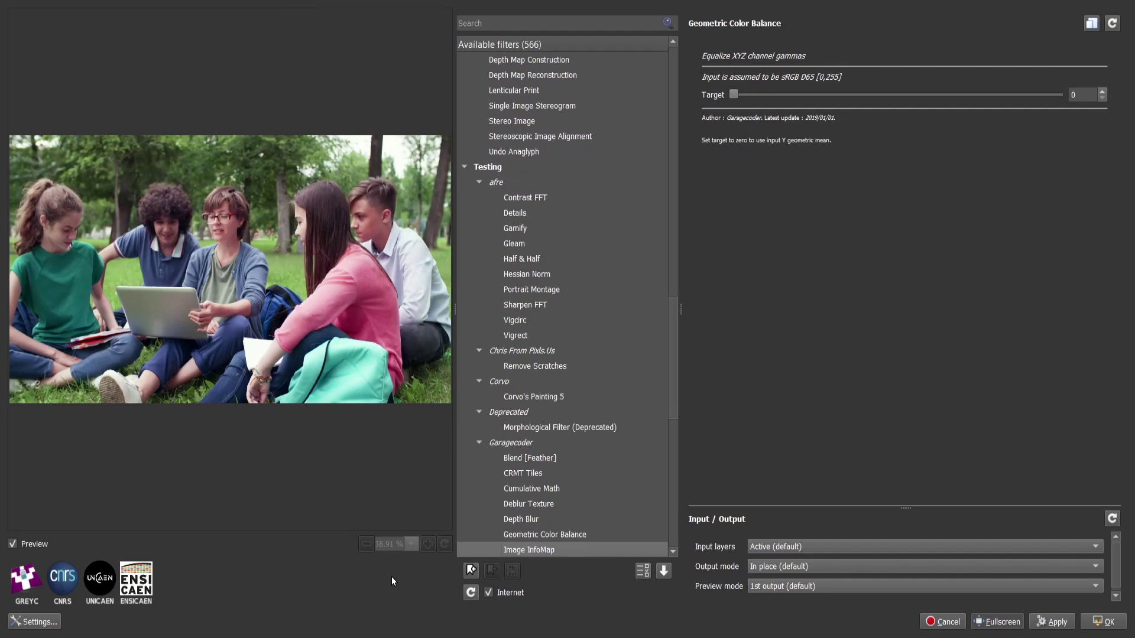
key(Down)
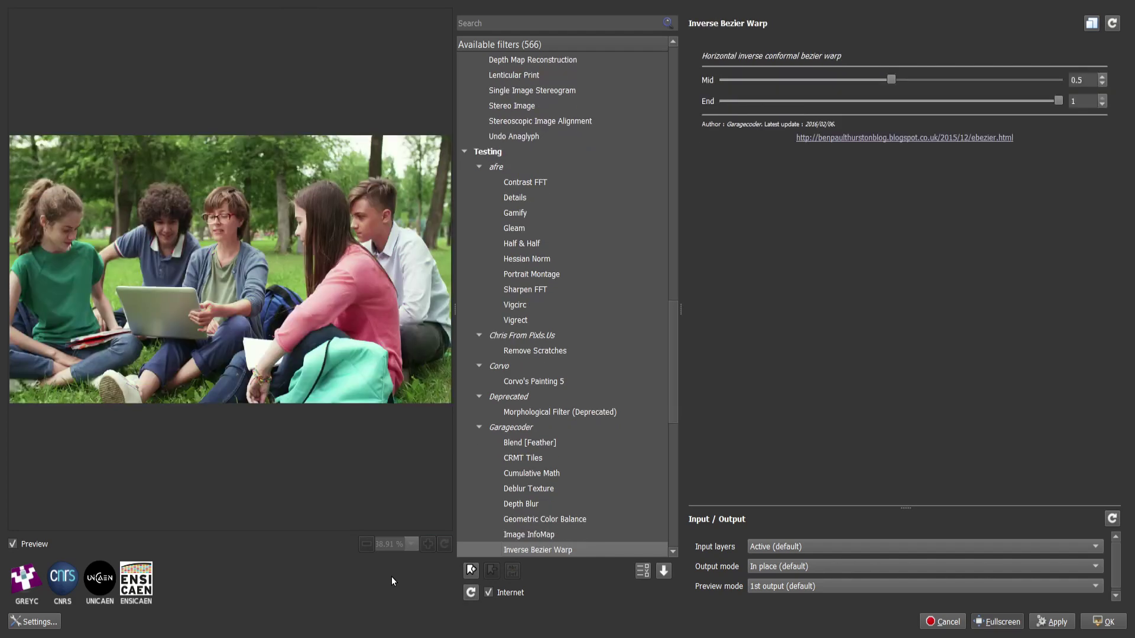
key(Down)
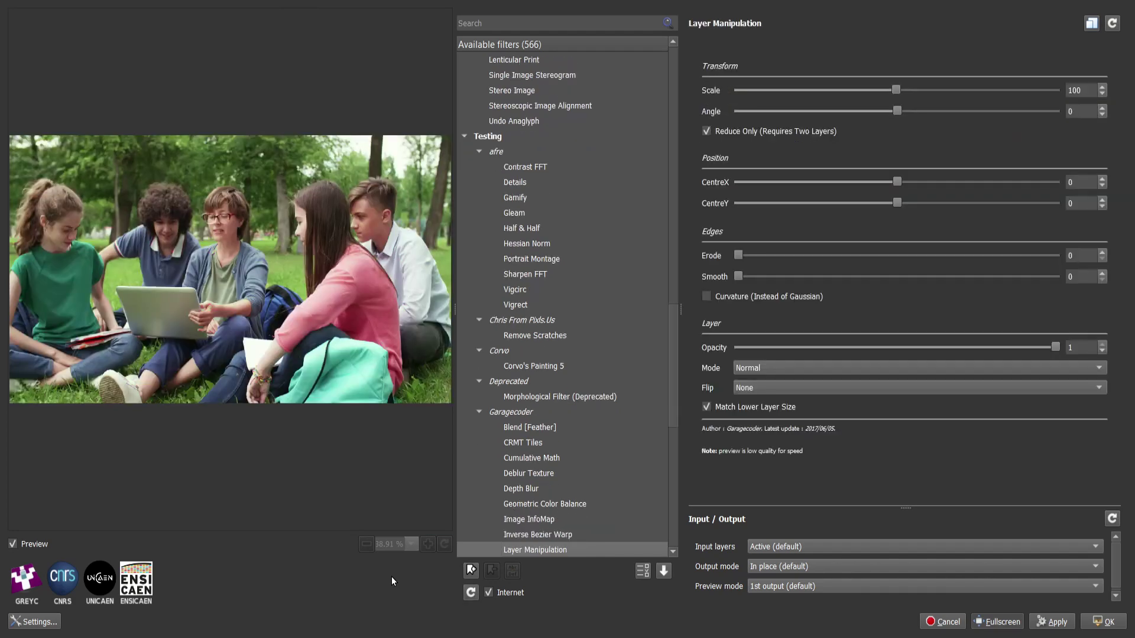
key(Down)
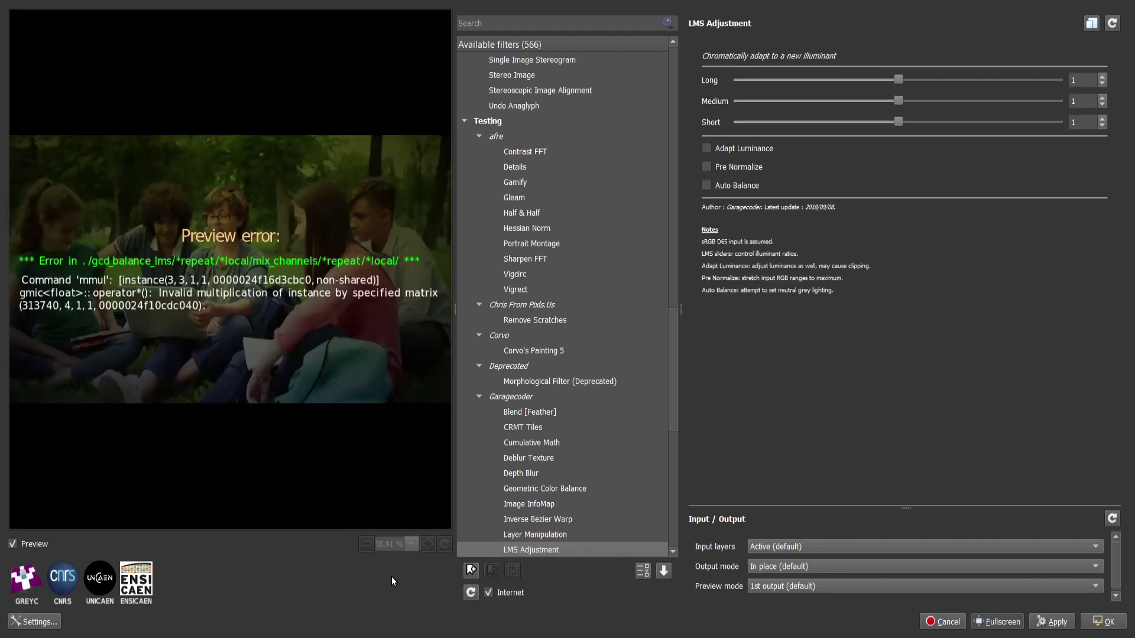
key(Down)
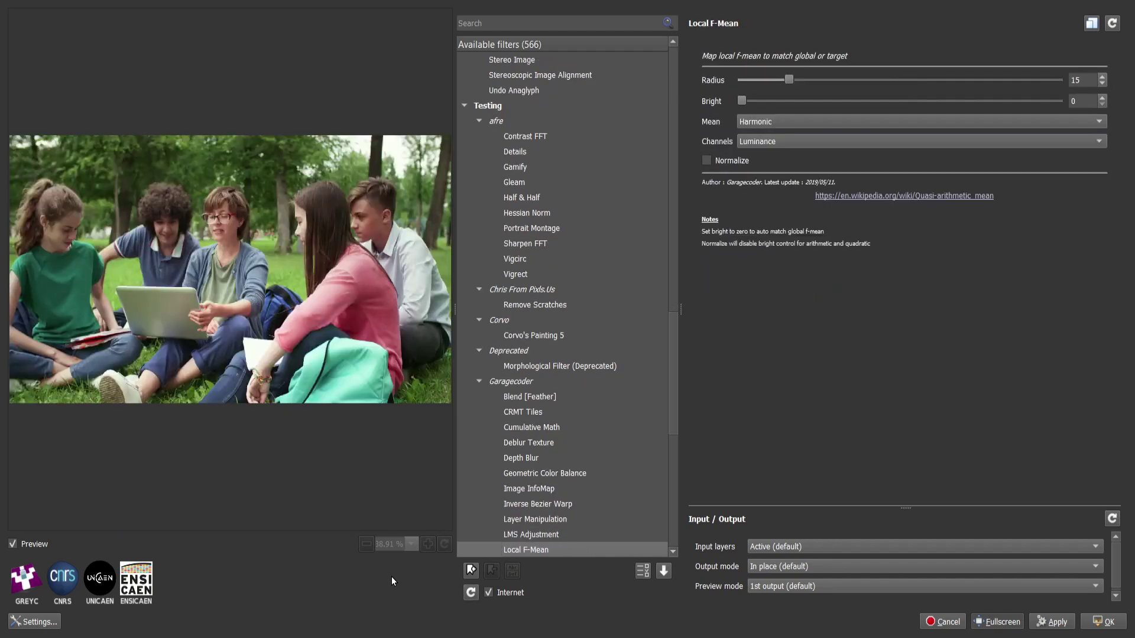
Preview the Garagecoder filters from PQCT Example through Xbr2x.
key(Down)
key(Down)
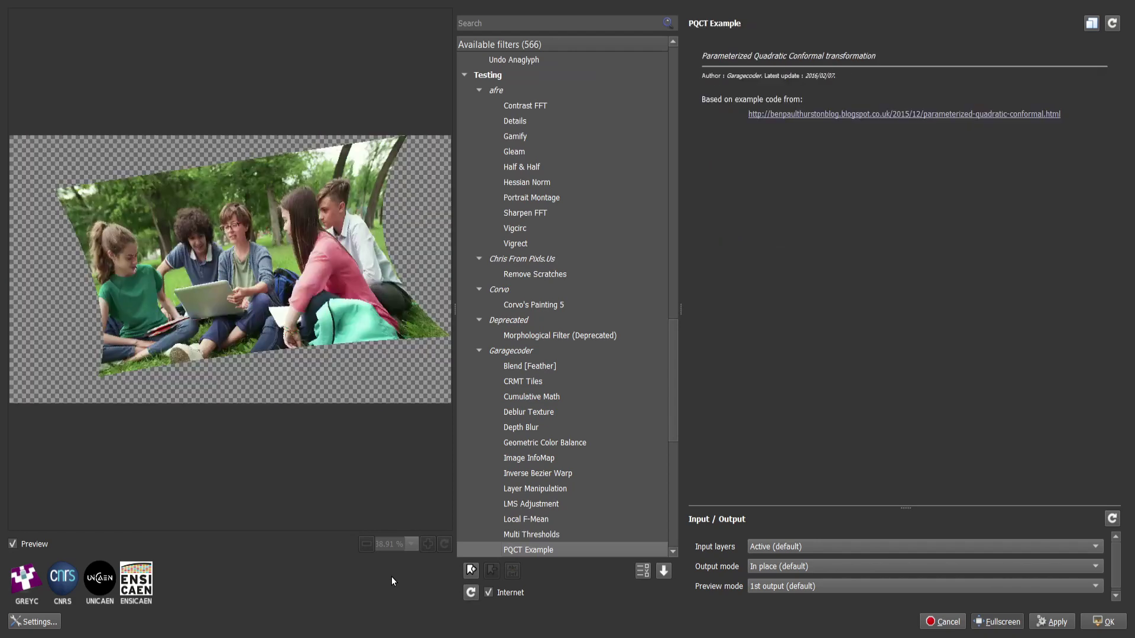
key(Down)
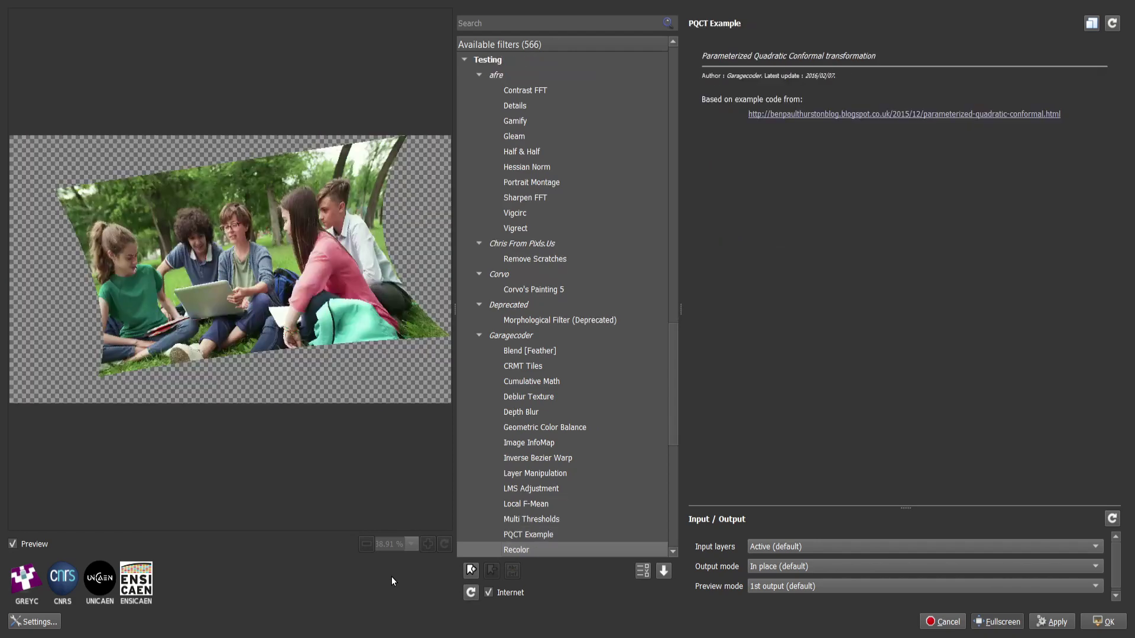
key(Down)
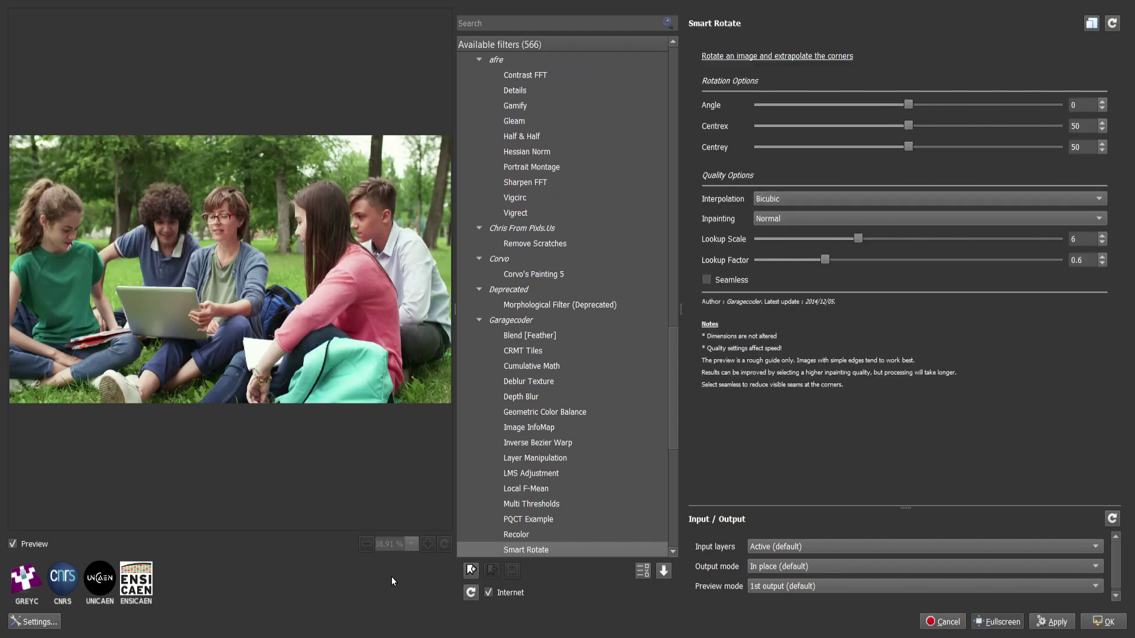
key(Down)
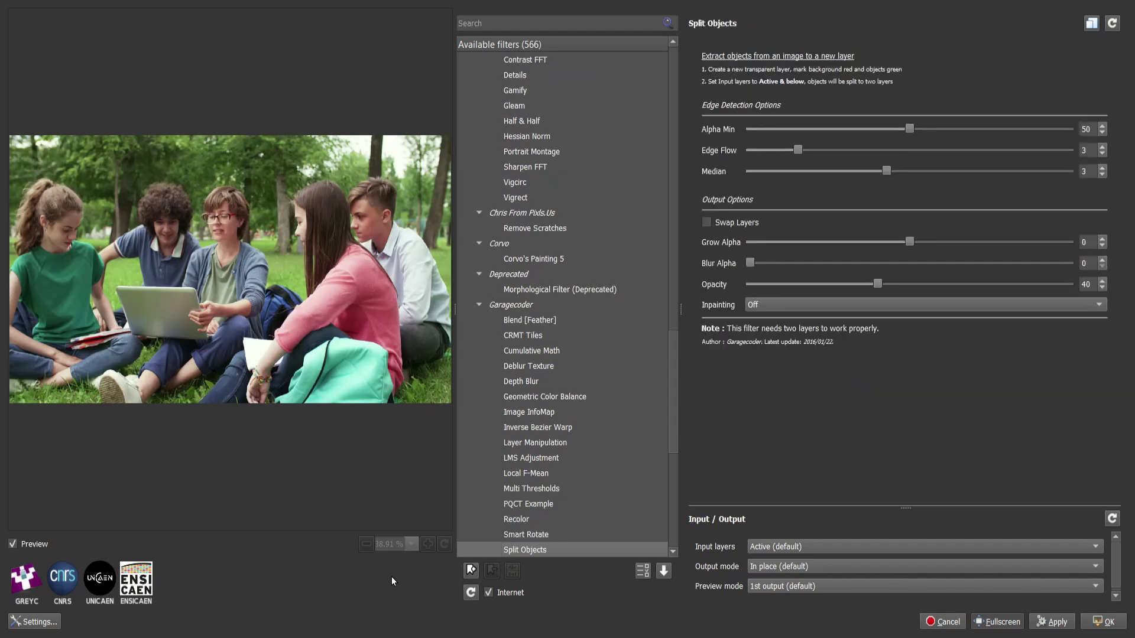
key(Down)
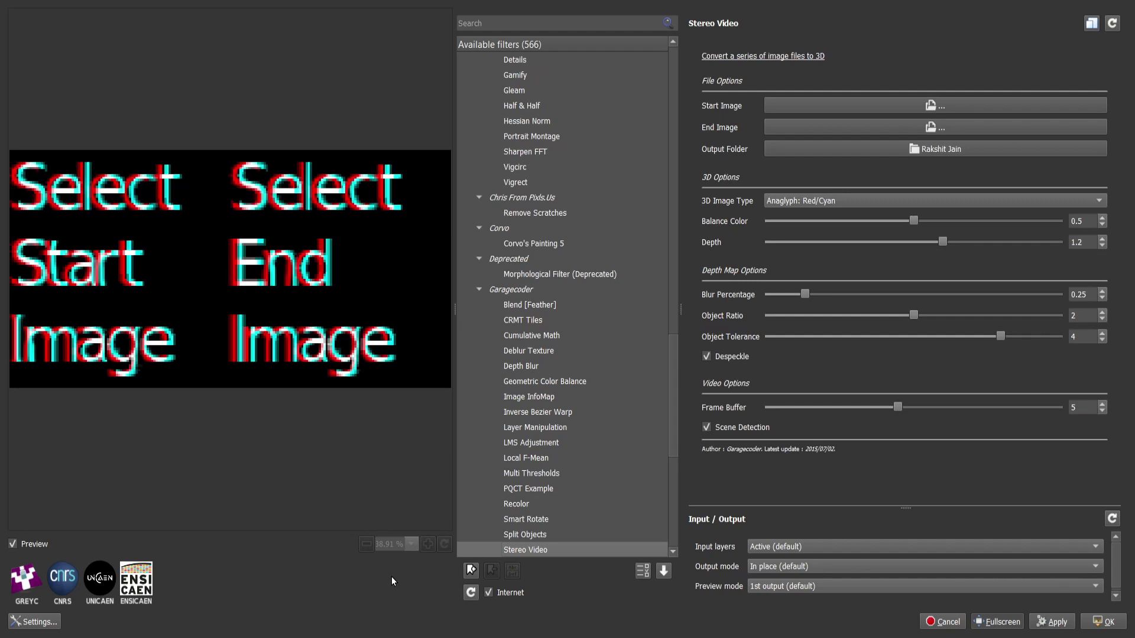
key(Down)
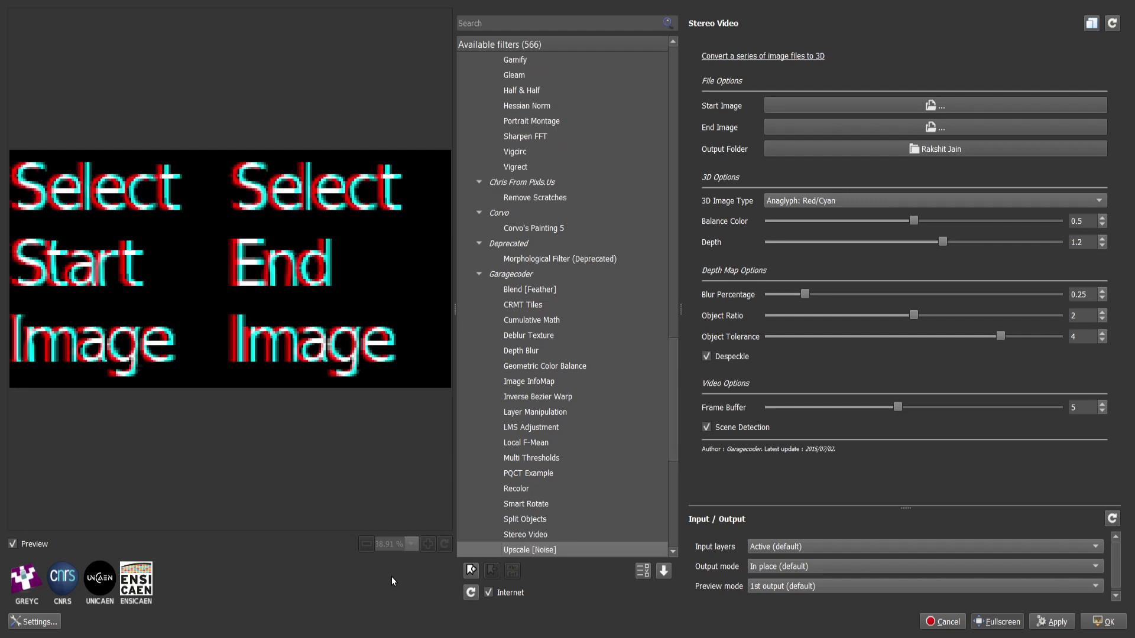
key(Down)
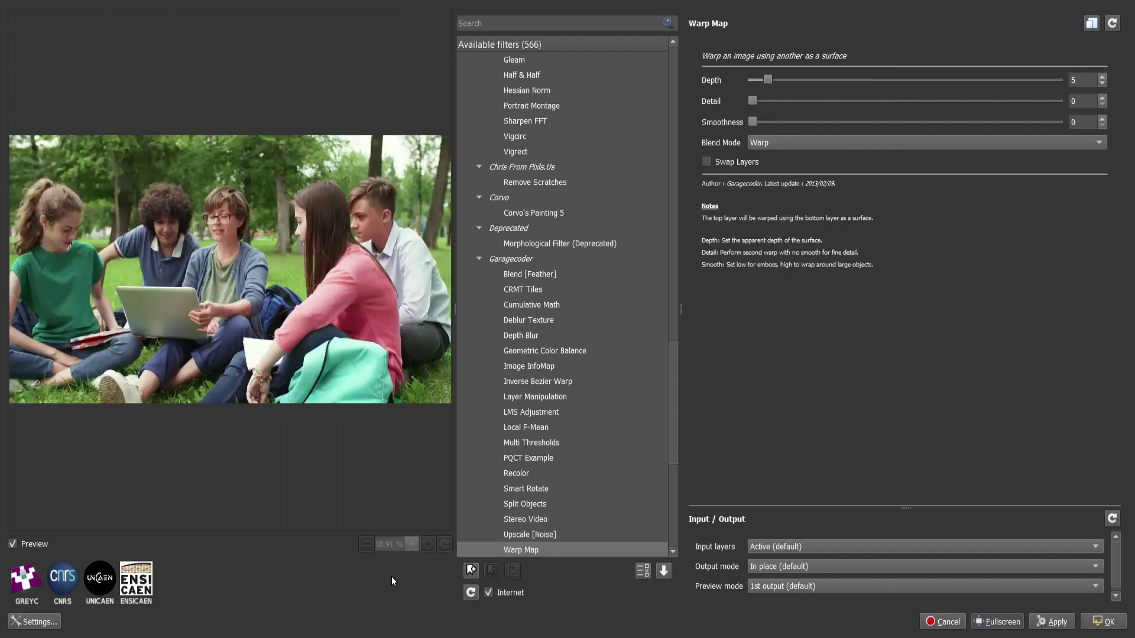
key(Down)
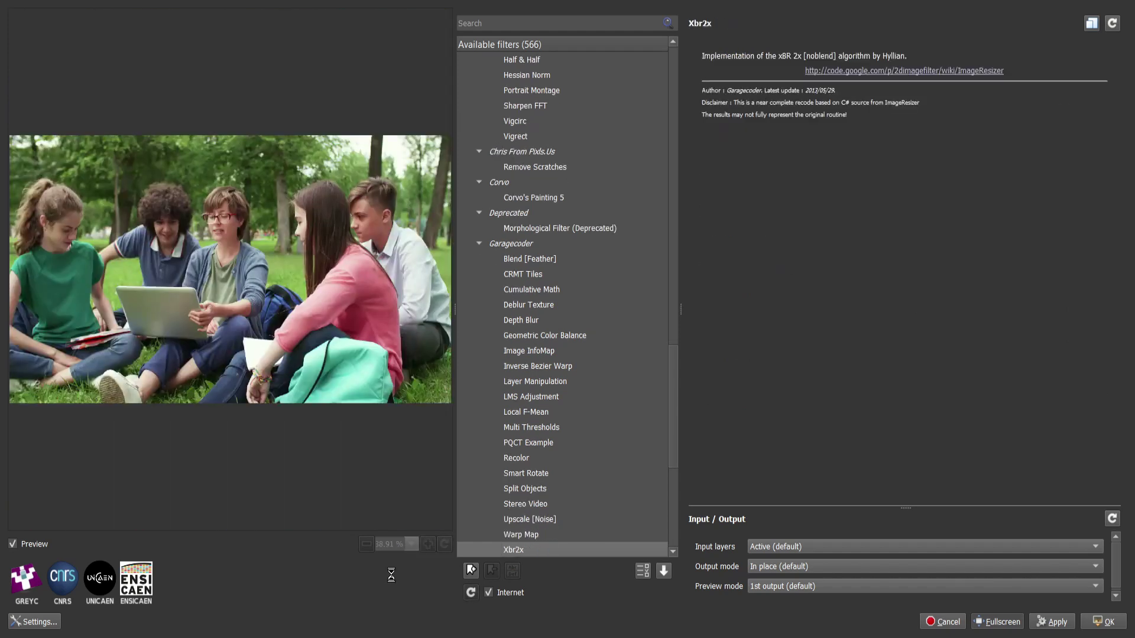
Preview the Gentlemanbeggar filters 60's Cinema, About, Lens Blur and Ping Pong.
key(Down)
key(Down)
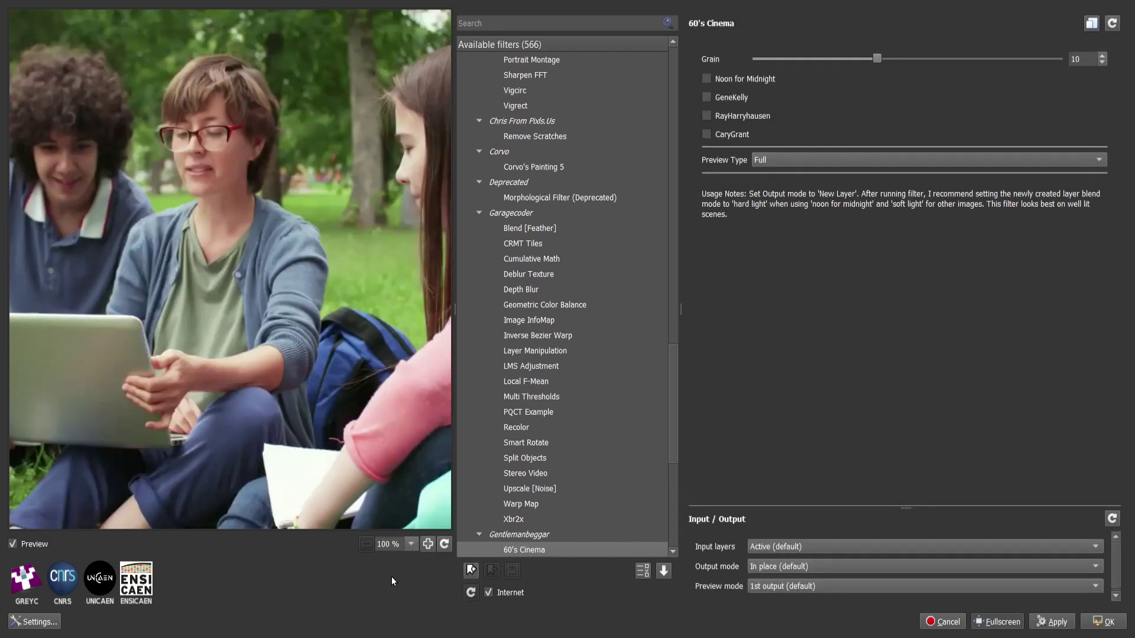
key(Down)
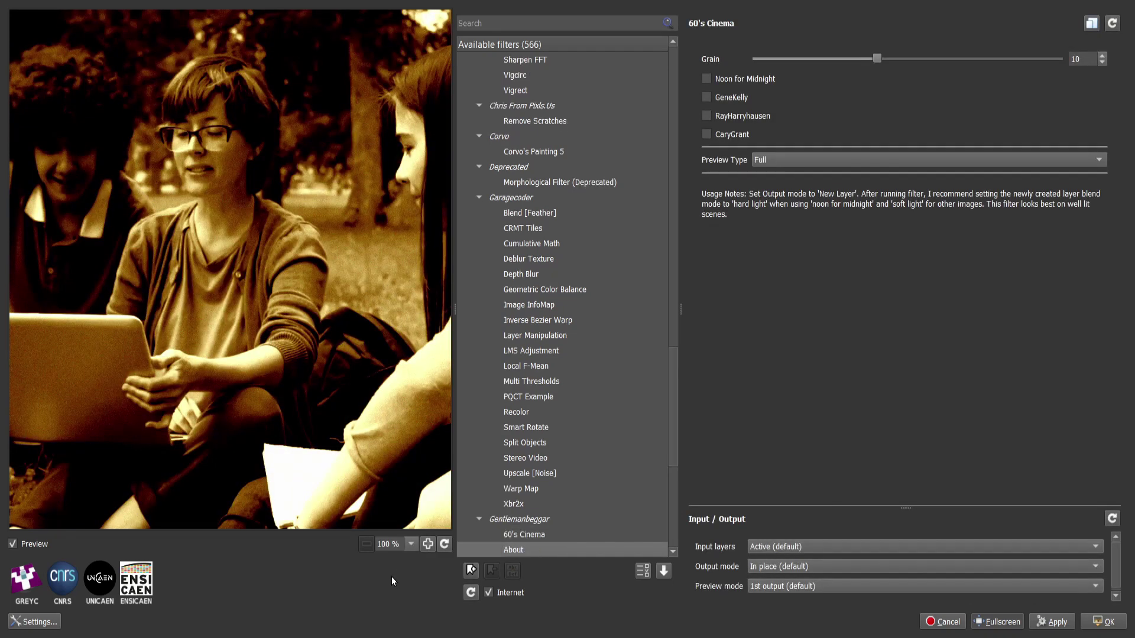
key(Down)
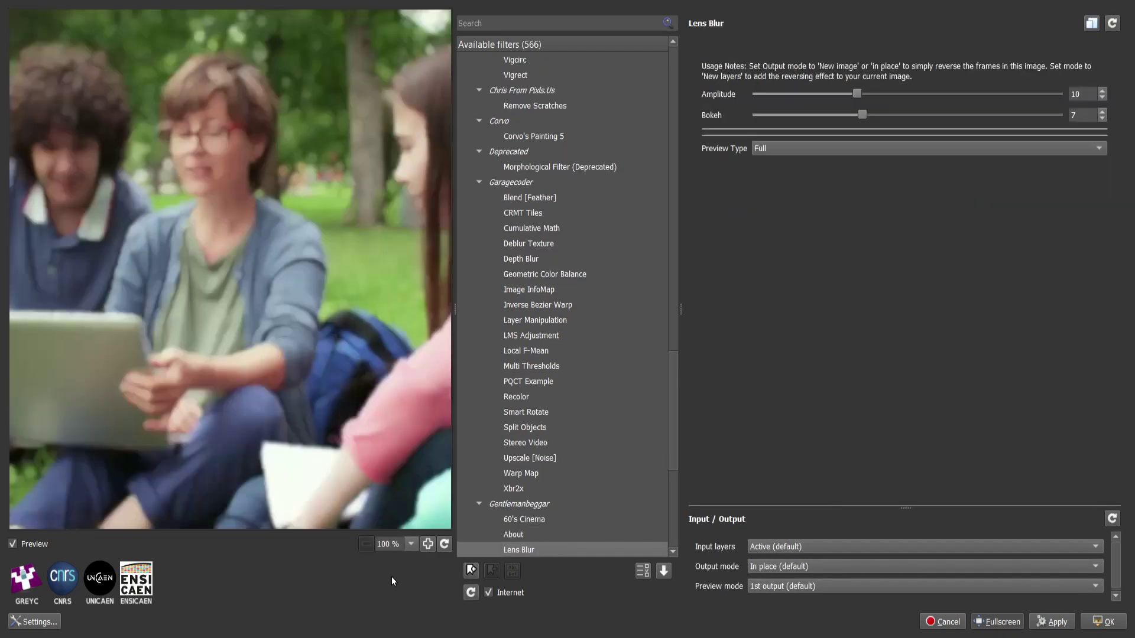
key(Down)
key(Down)
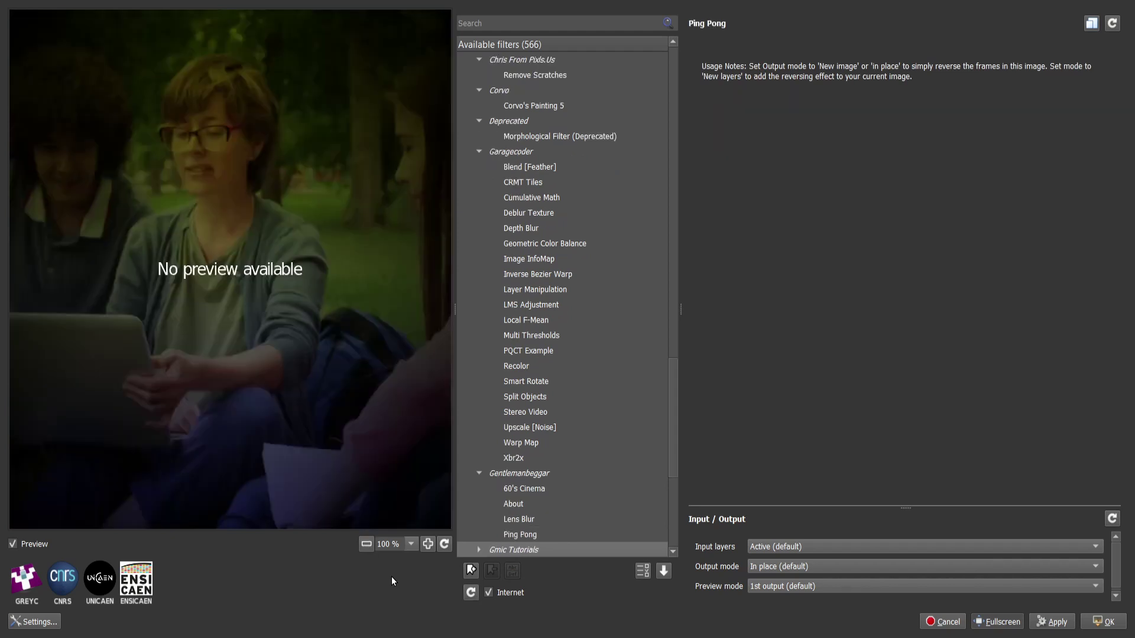
key(Right)
key(Down)
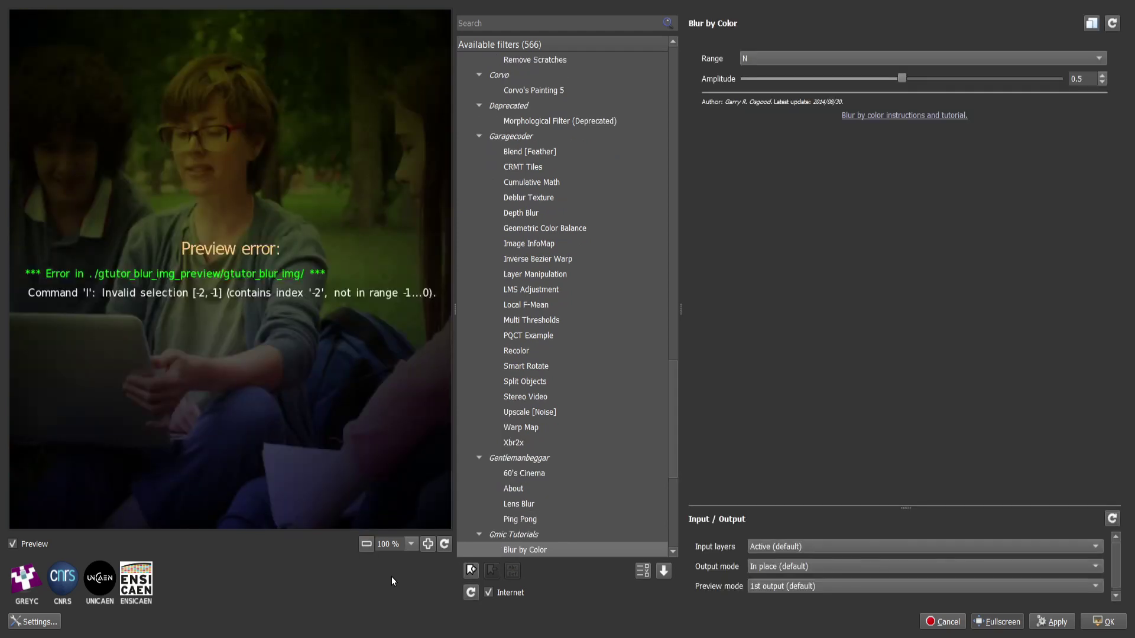
Expand Iain Fergusson and preview 2D Scopes through CA Correction.
key(Down)
key(Right)
key(Down)
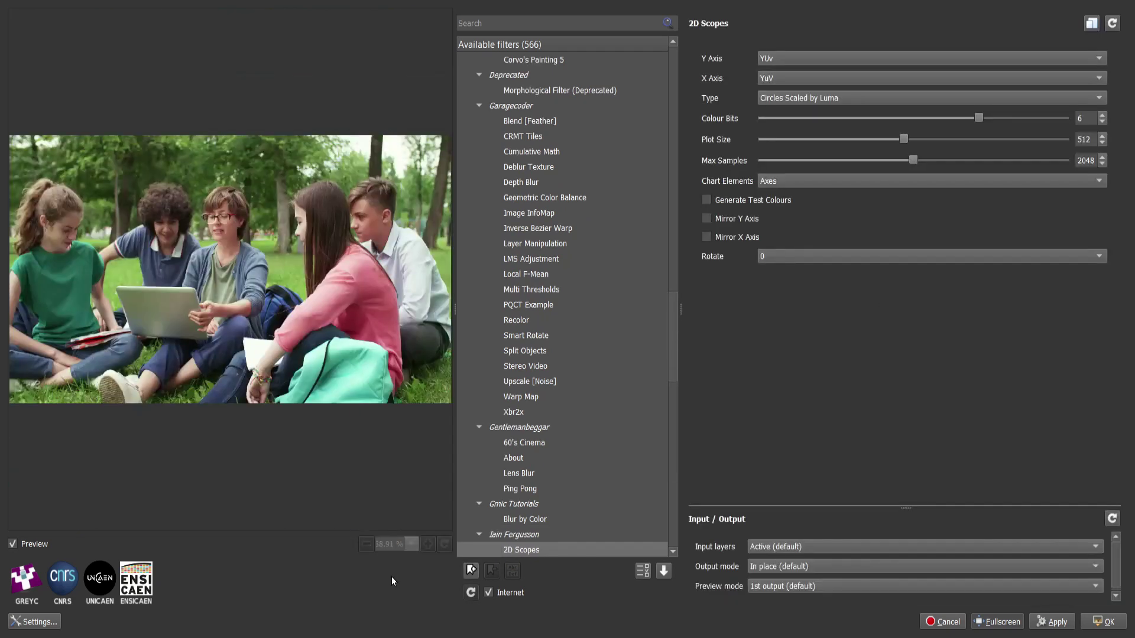
key(Down)
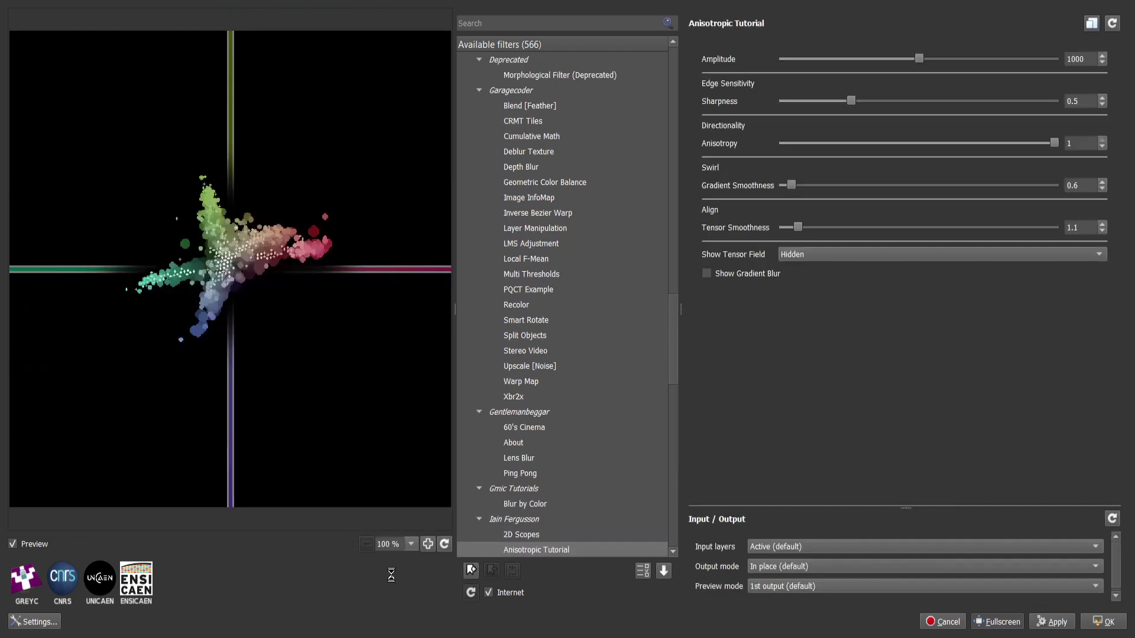
key(Down)
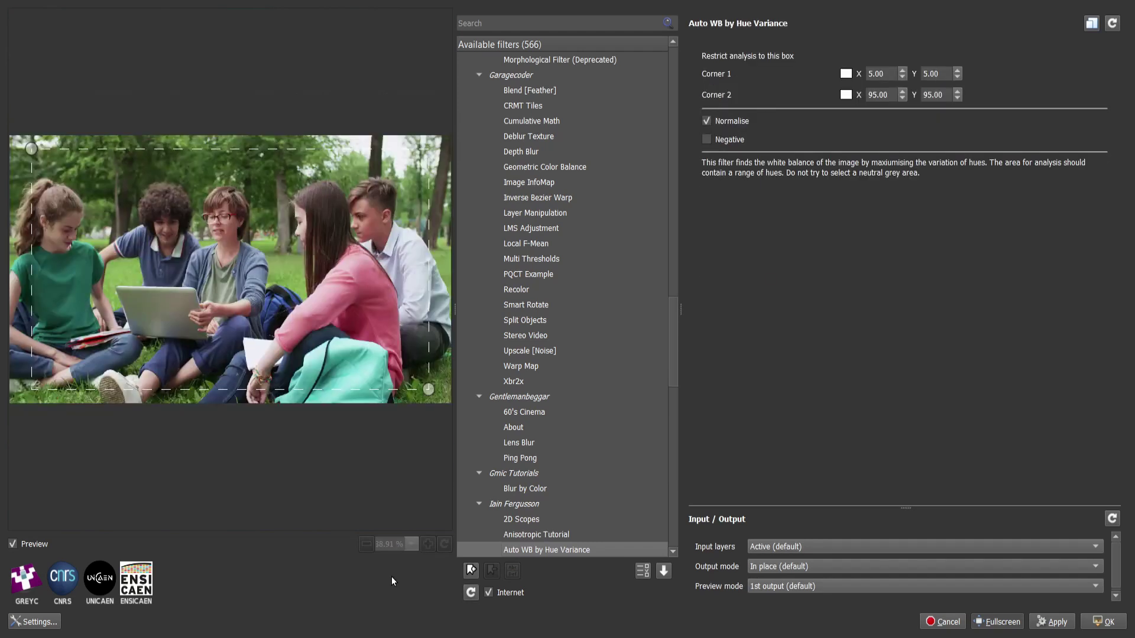
key(Down)
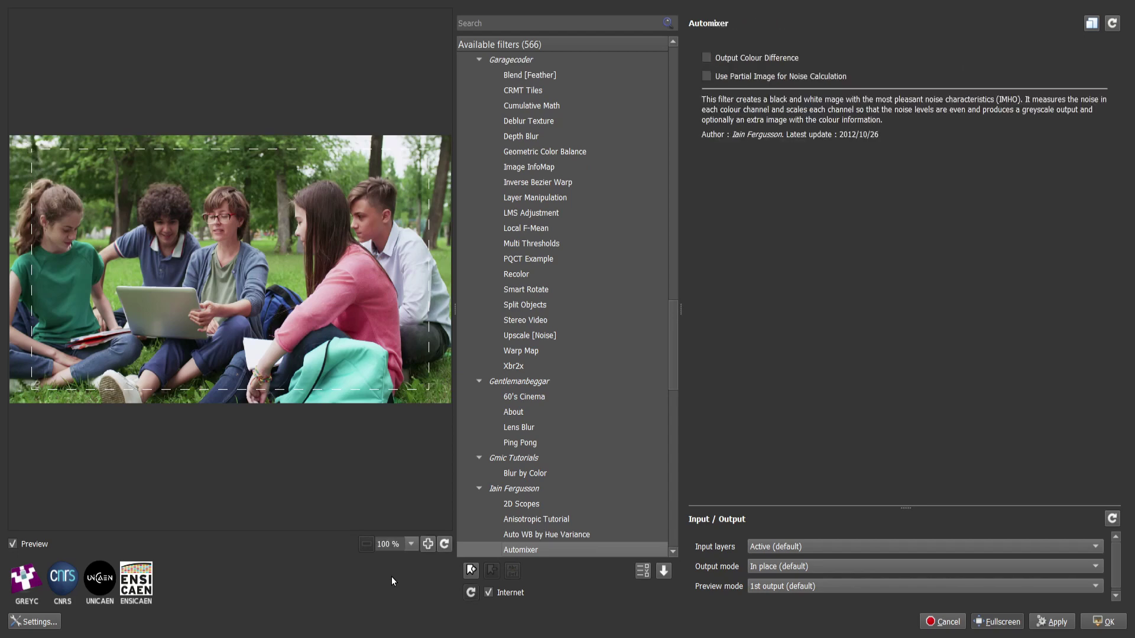
key(Down)
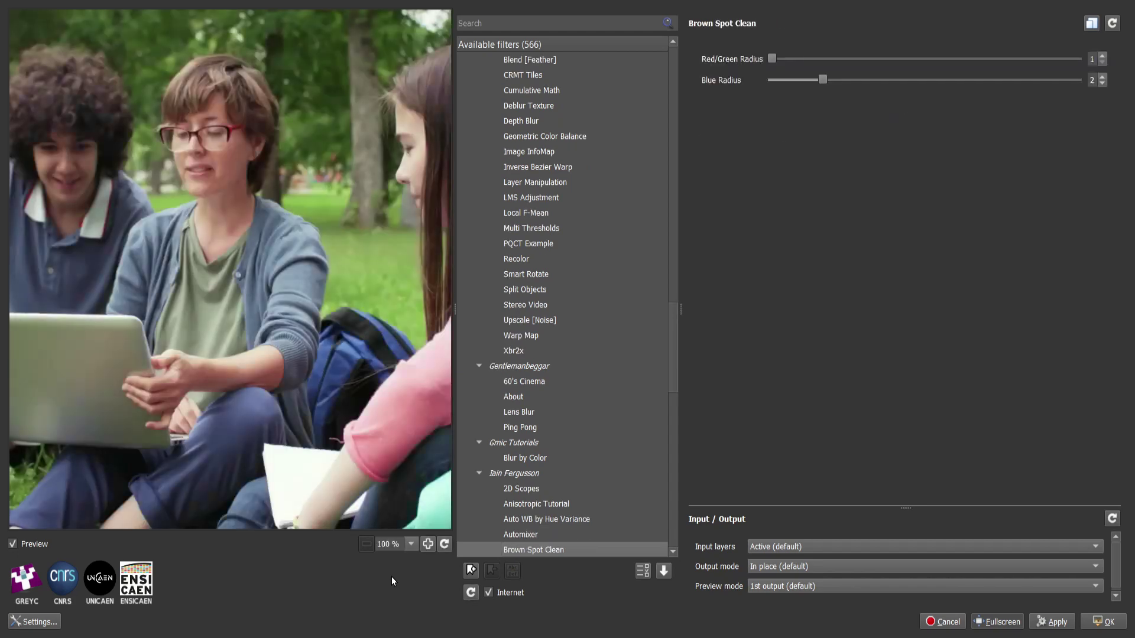
key(Down)
Preview Detect Moire, Exfuse, Exfusion, Fast Formula and Fill Holes, with the list scrolled to the bottom.
key(Down)
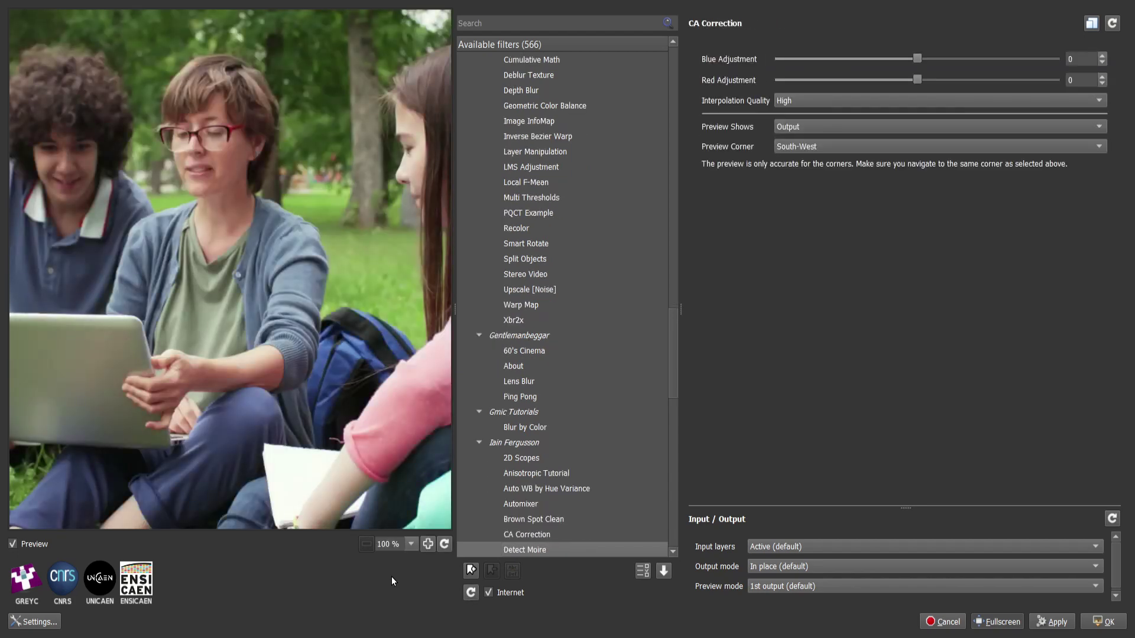
key(Down)
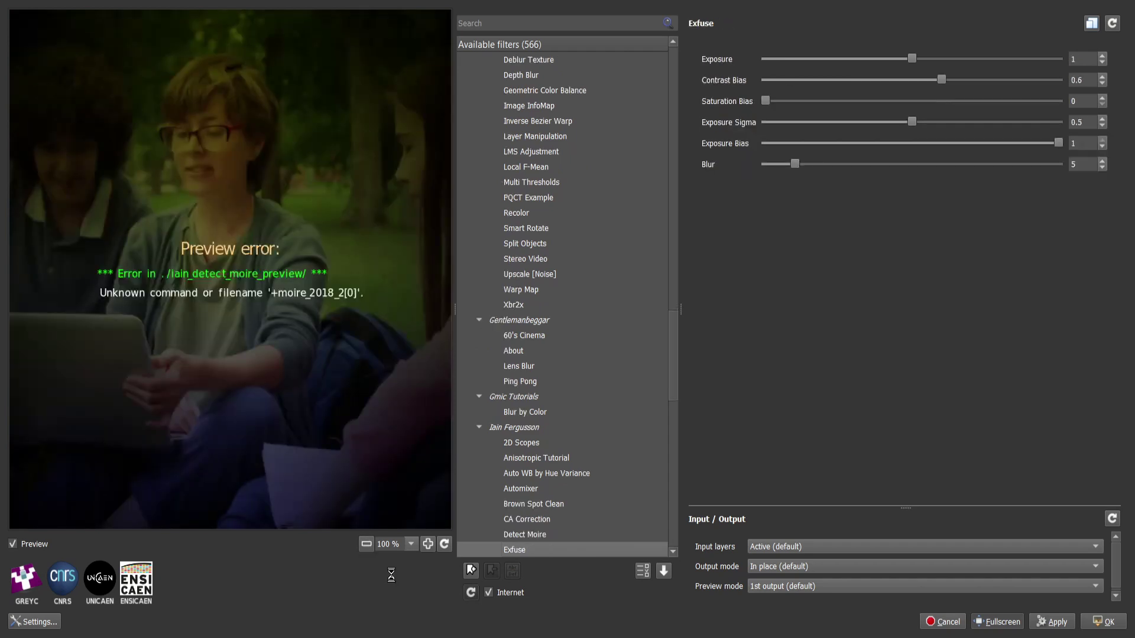
key(Down)
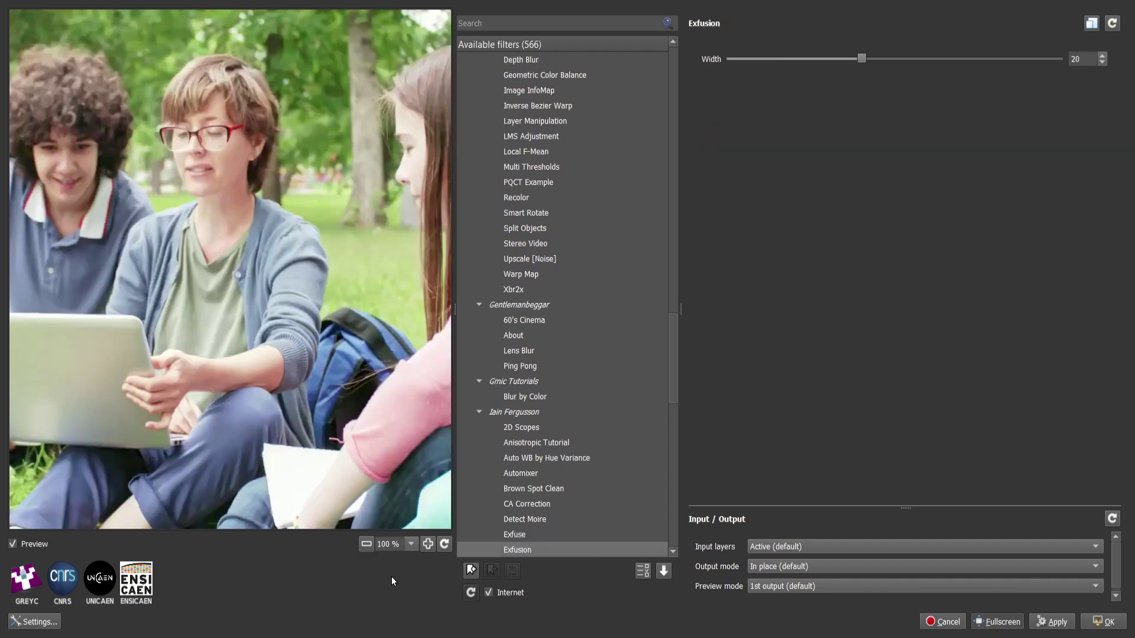
key(Down)
key(Down)
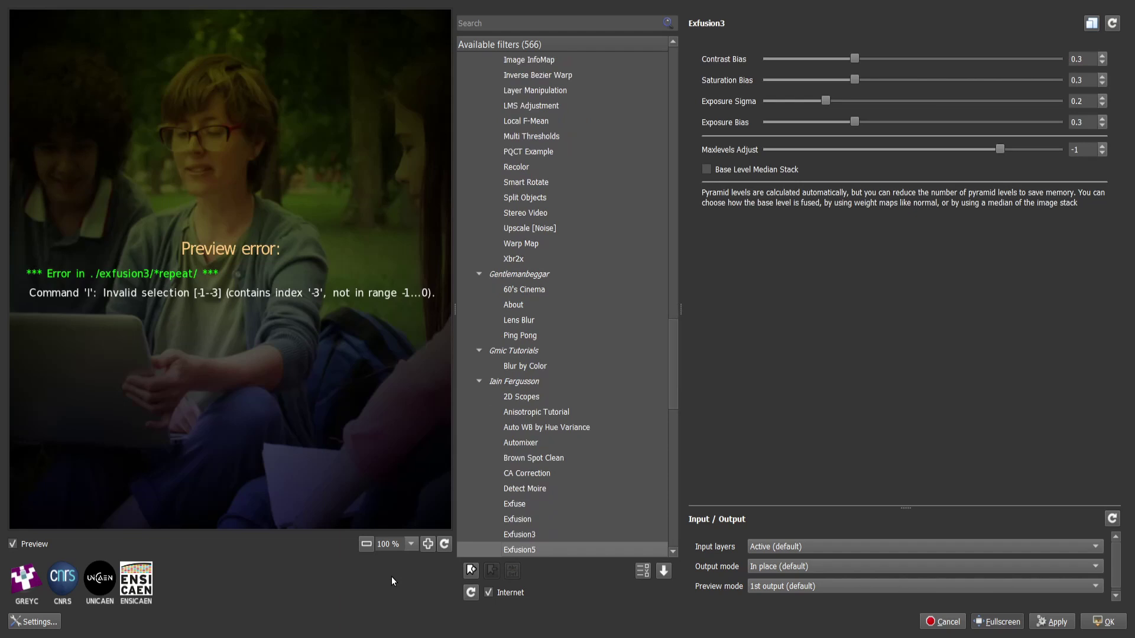
key(Down)
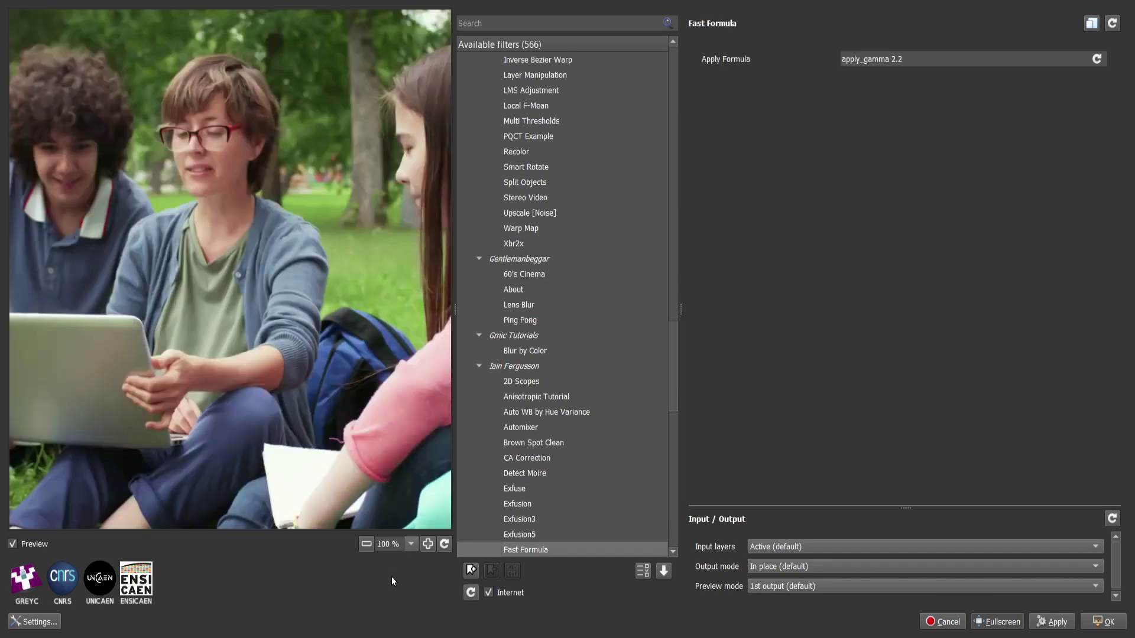
key(Down)
key(Down)
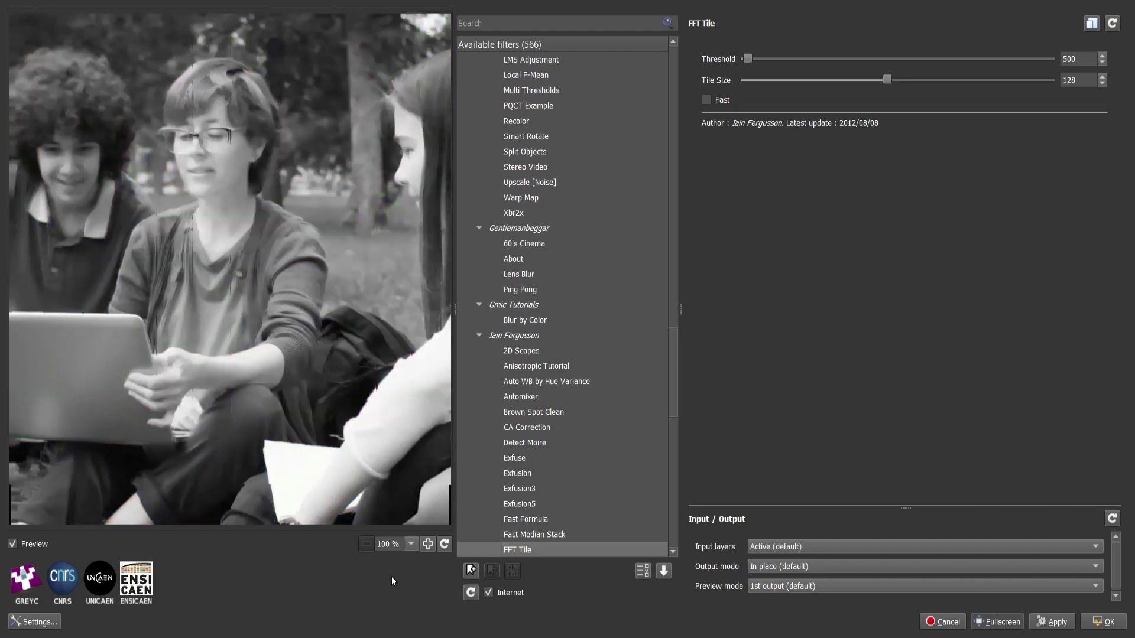
key(Down)
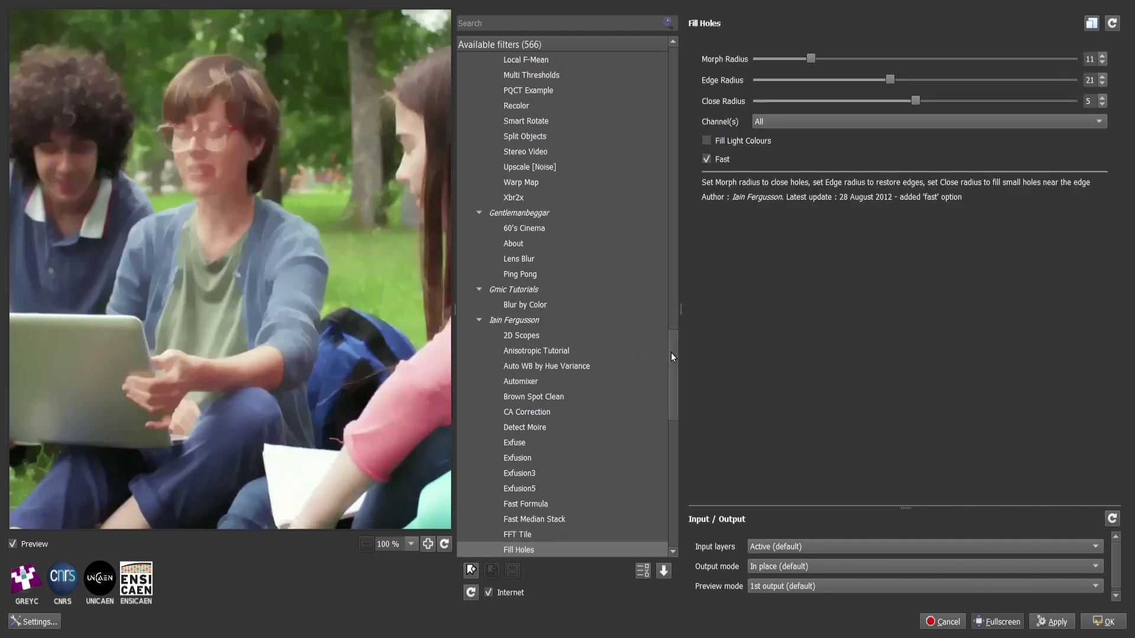
drag(671, 357, 669, 511)
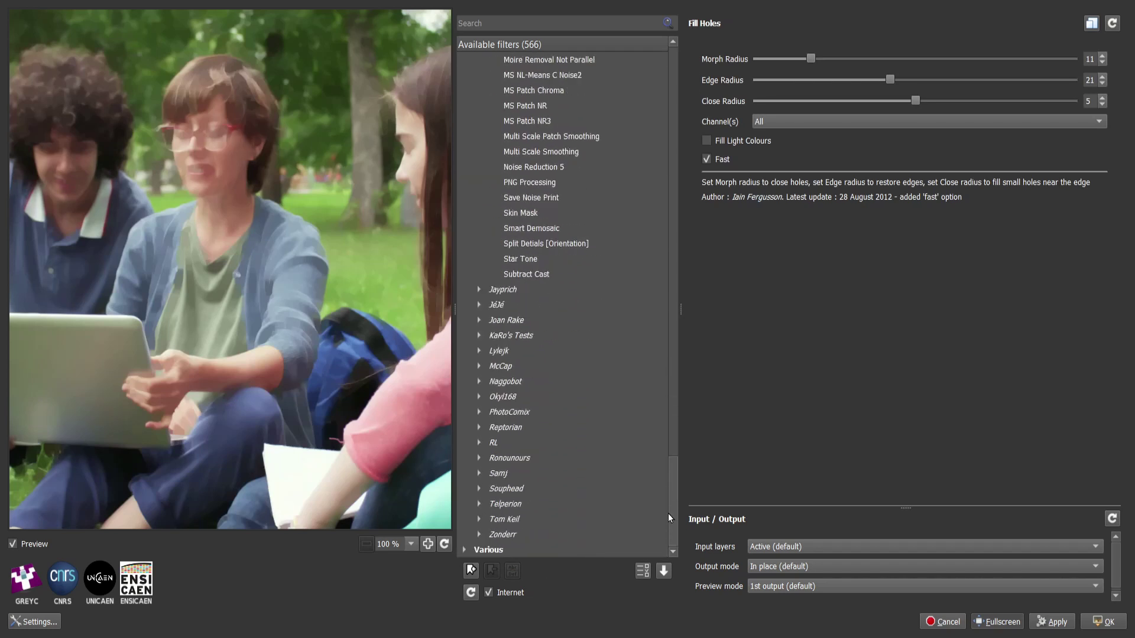
Expand the Various group and preview Custom Code [Global] and [Local].
click(482, 551)
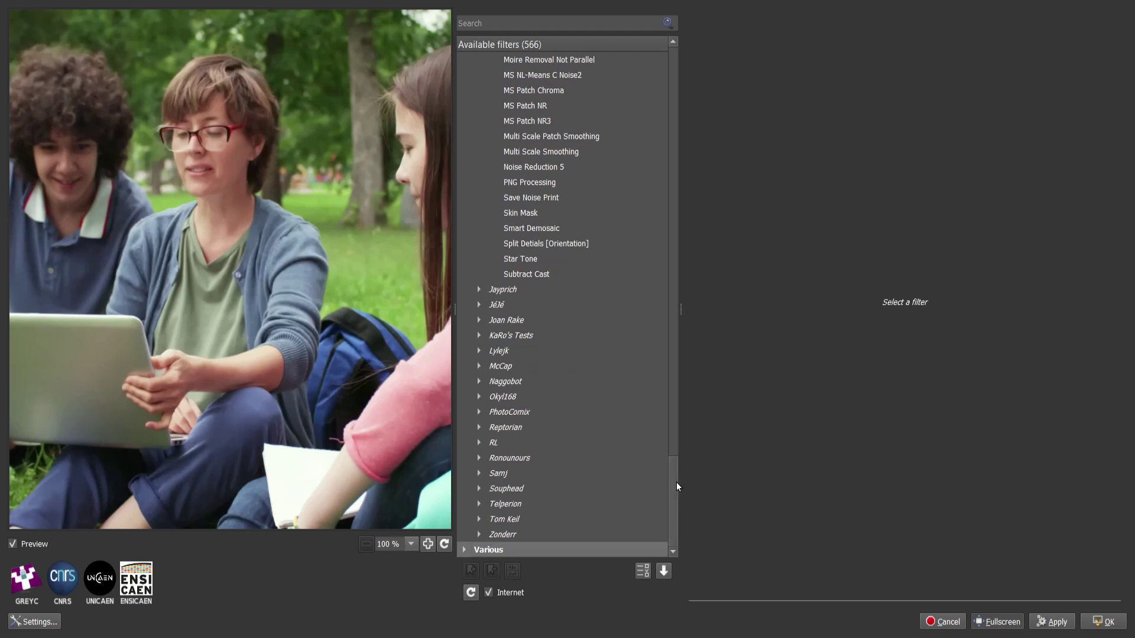
click(464, 550)
key(Down)
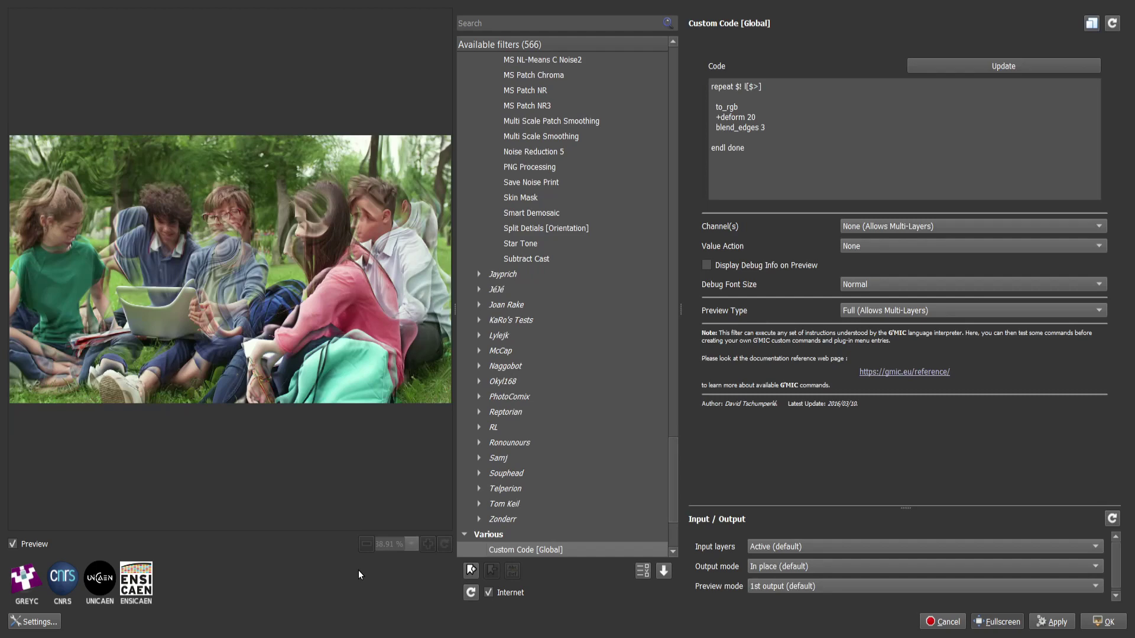
key(Down)
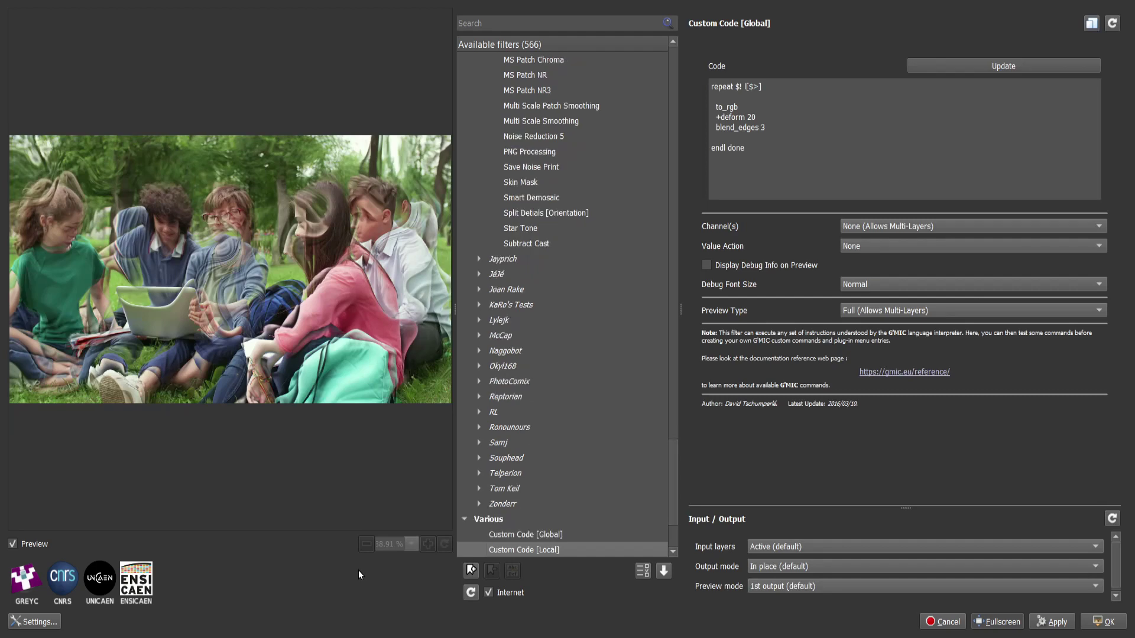
key(Down)
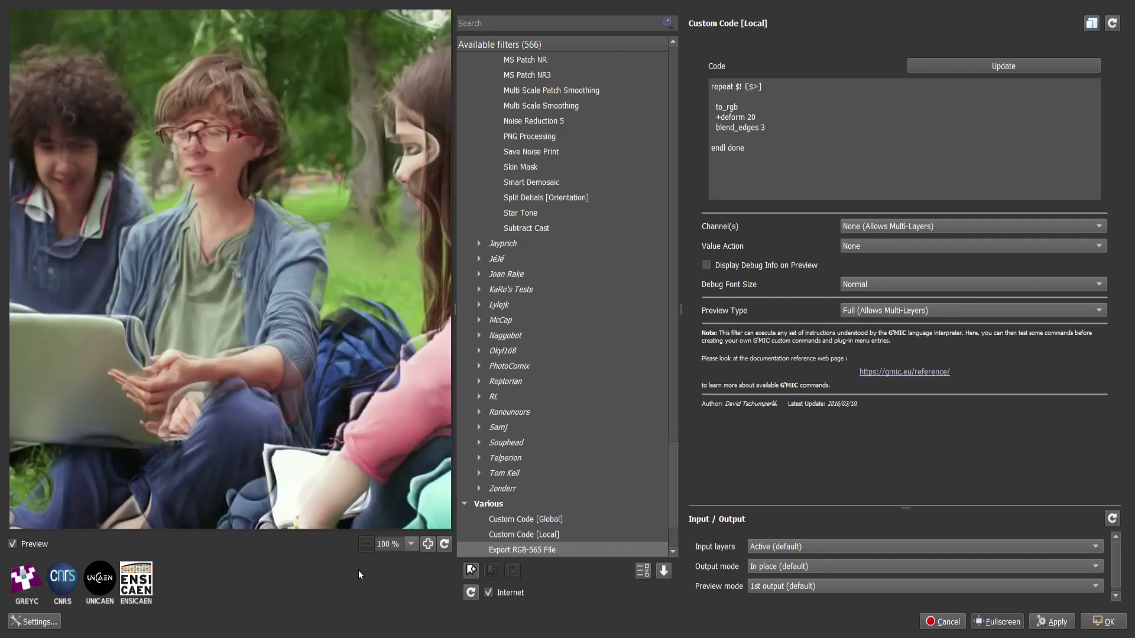
key(Down)
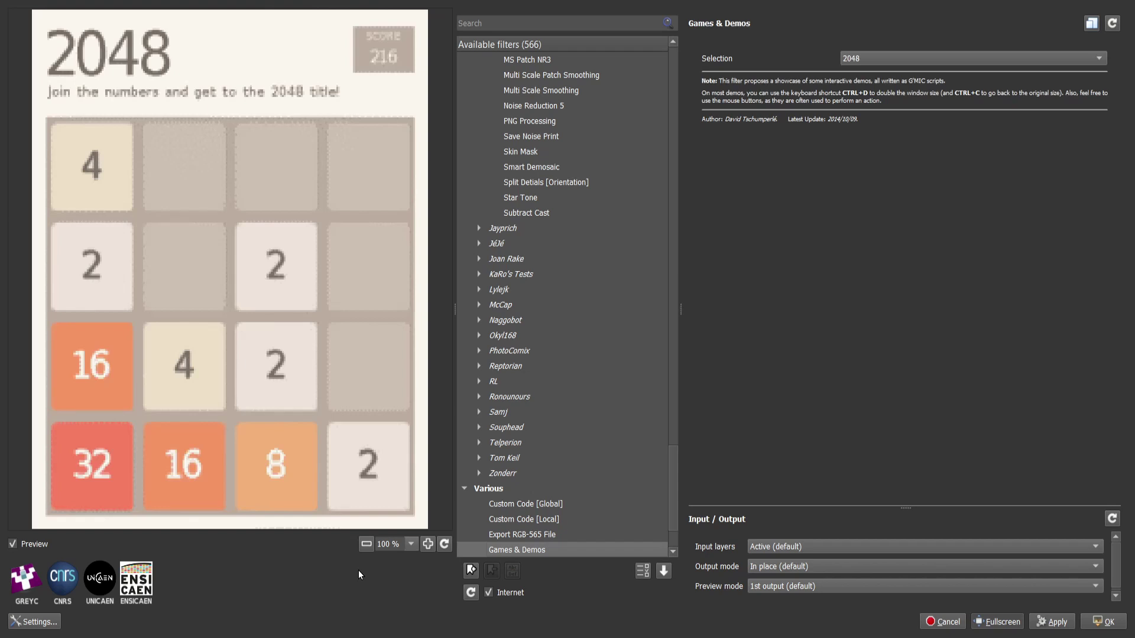
Preview Histogram Analysis, Import Data, Sample Image and Solve Maze from Various.
key(Down)
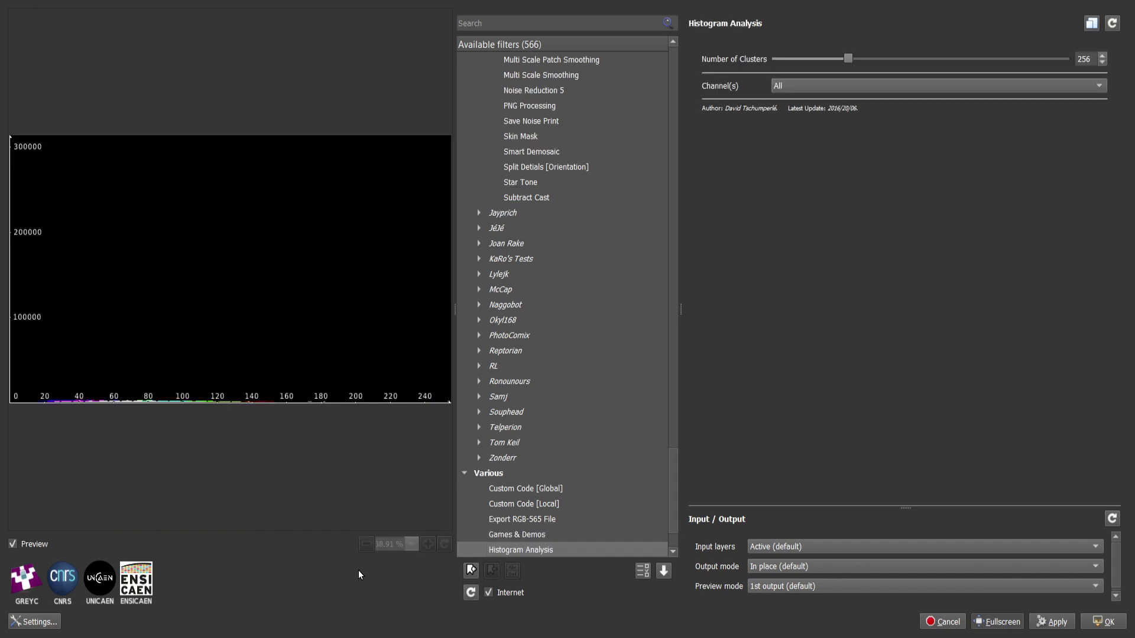
key(Down)
key(Down)
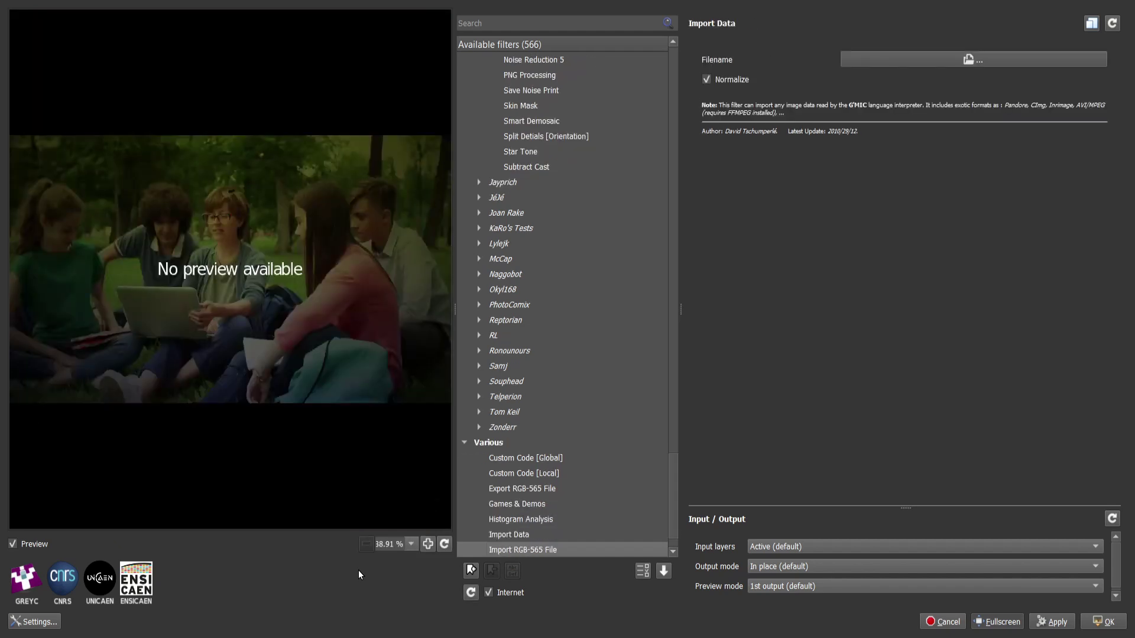
key(Down)
key(Down)
key(Down)
key(Up)
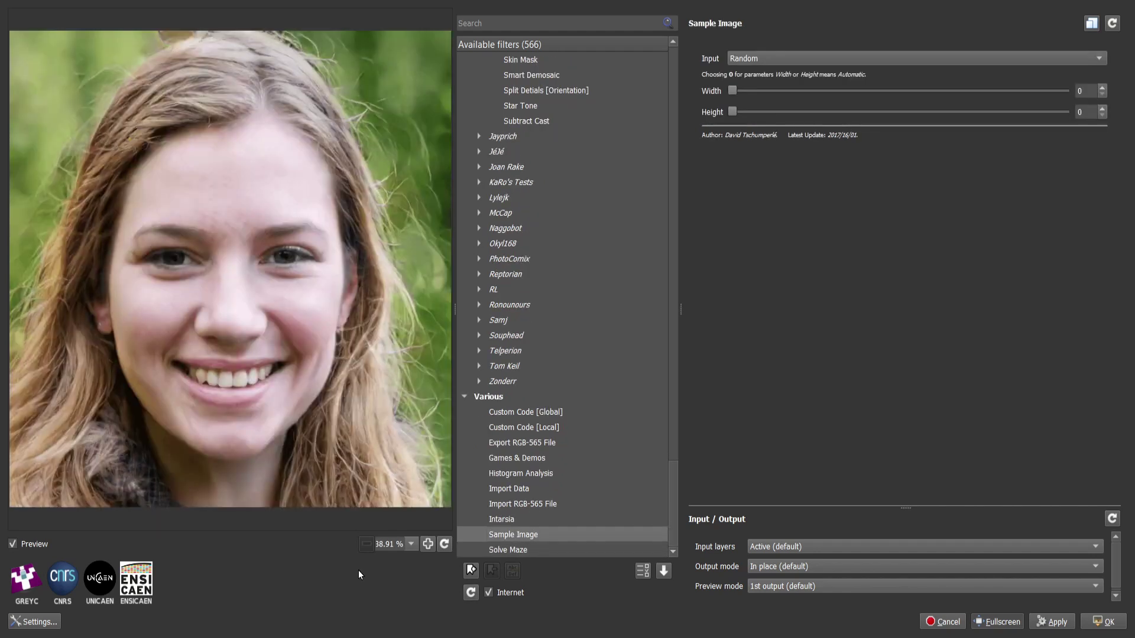
key(Down)
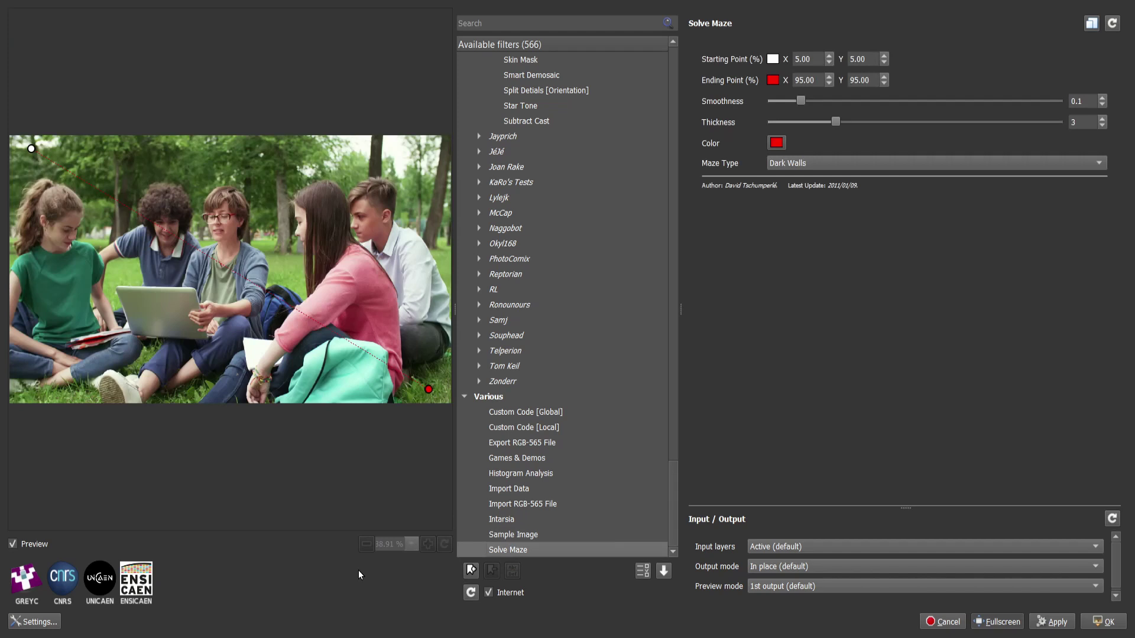
Expand the Zonderr group and preview Demo Mathmap RA.
key(Up)
key(Up)
key(Up)
key(Up)
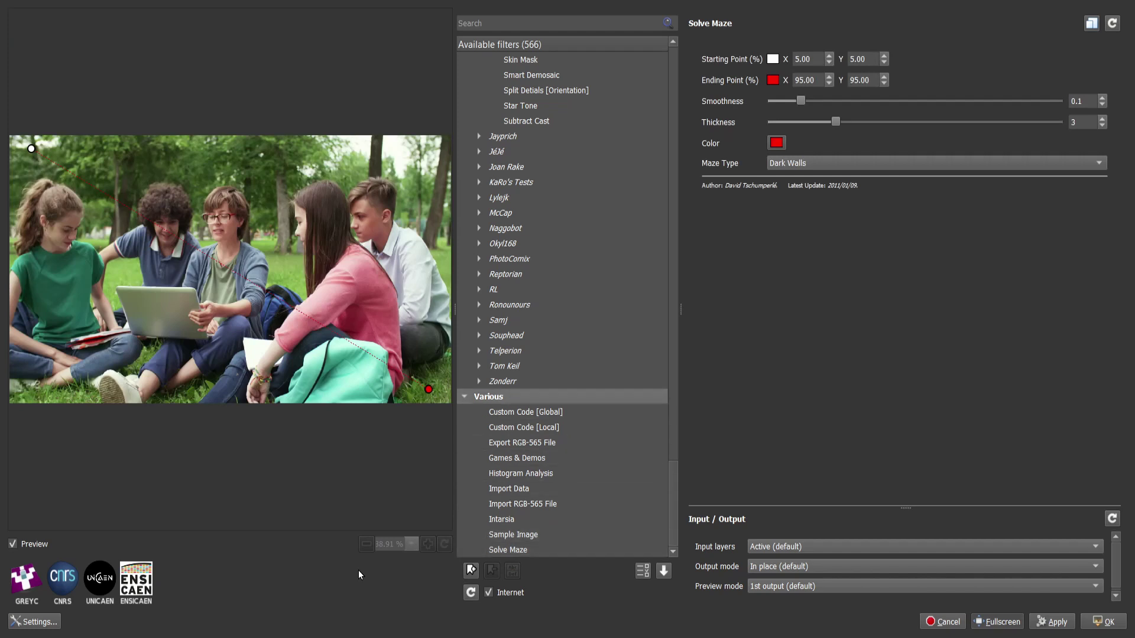
key(Up)
key(Right)
key(Down)
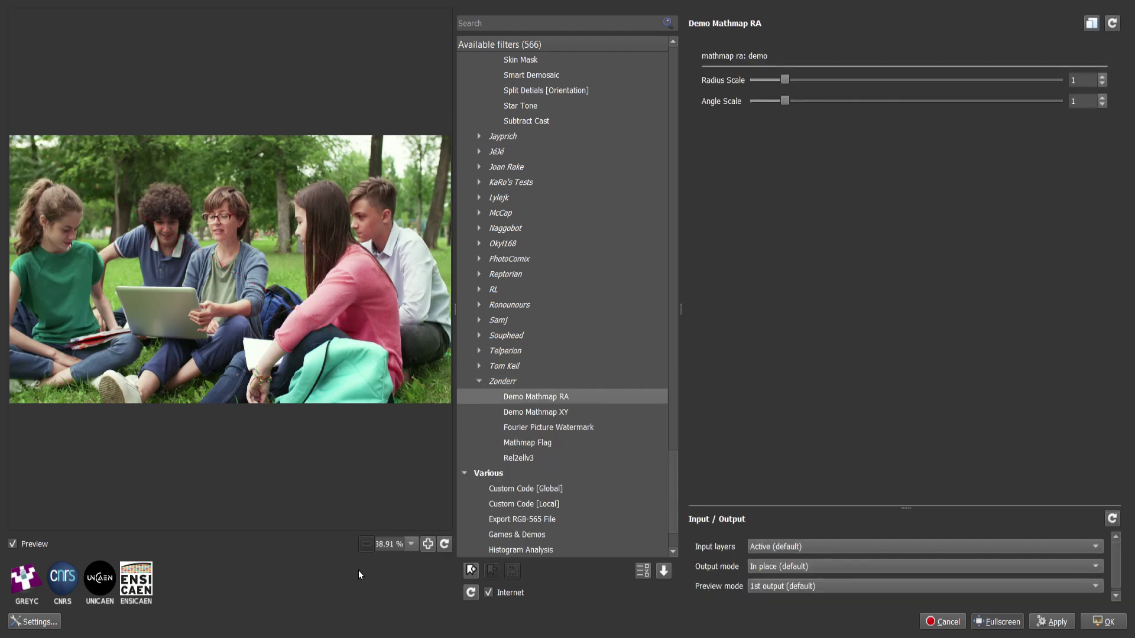
Expand Samj > Arrays & Tiles and preview Bulles Colorees, Carres Noirs and Cercles Concentriques.
key(Down)
key(Up)
key(Up)
key(Up)
key(Up)
key(Up)
key(Right)
key(Down)
key(Right)
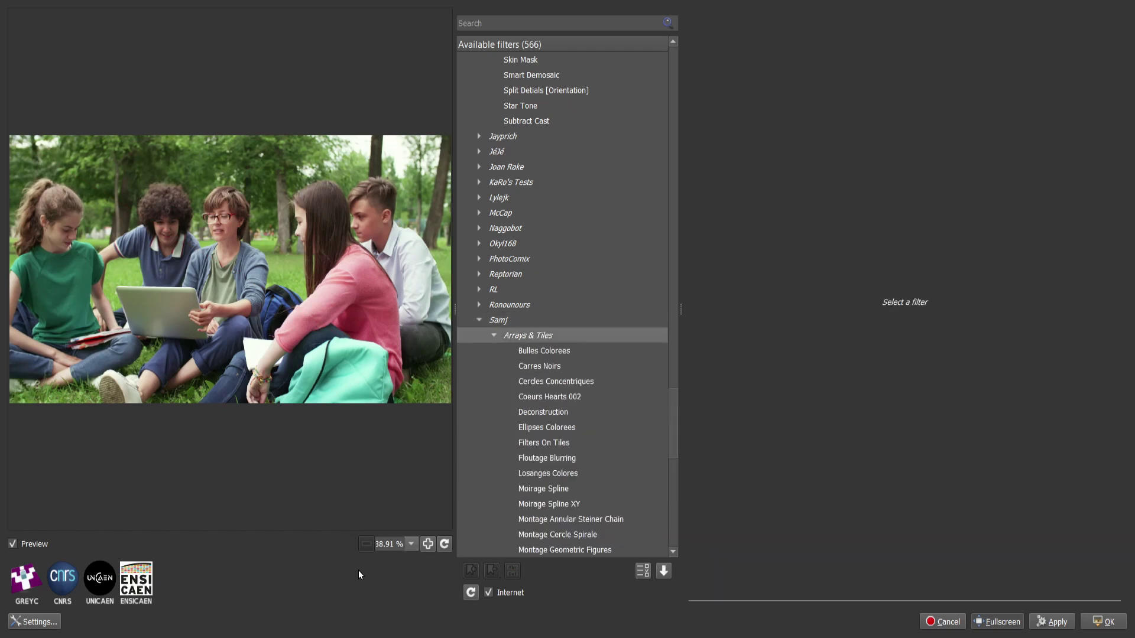
key(Down)
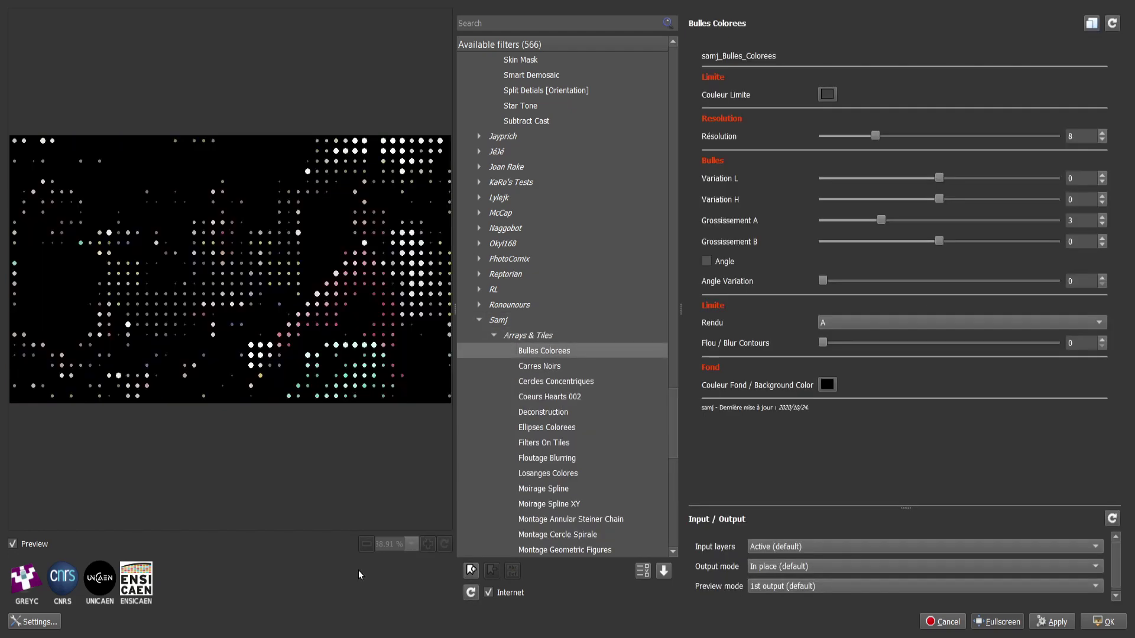
key(Down)
key(Down)
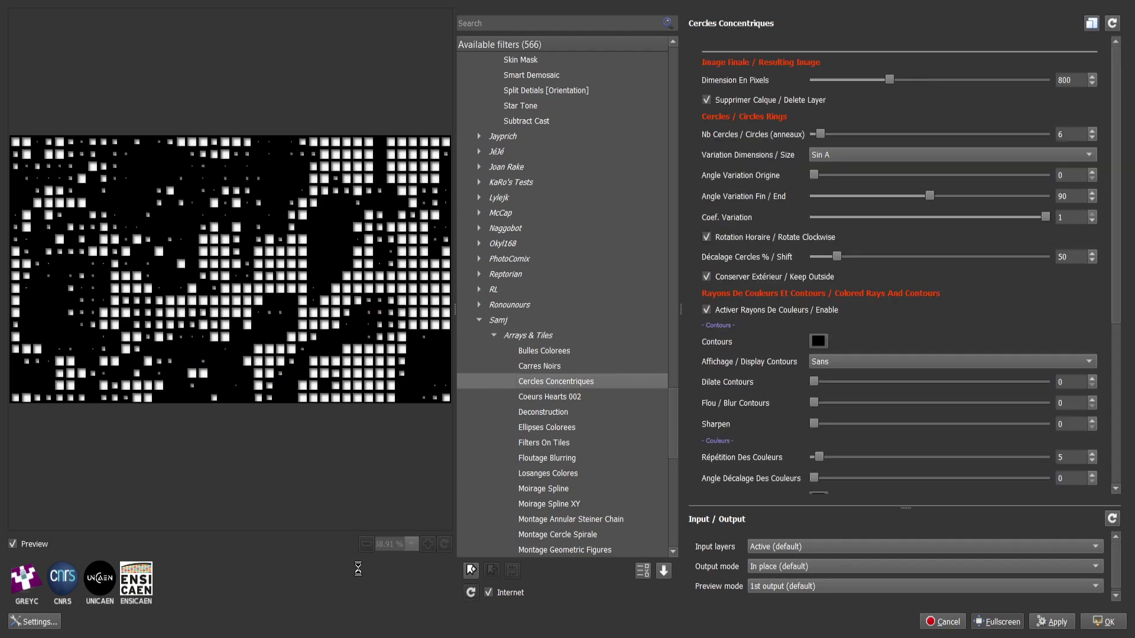
key(Down)
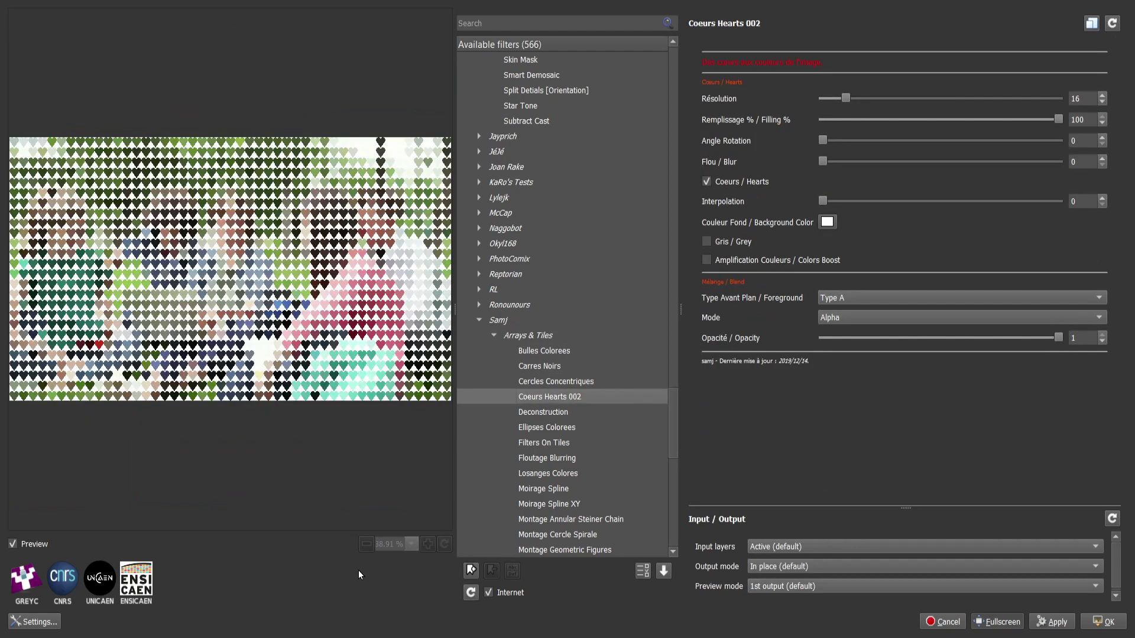
Step past Deconstruction, Floutage Blurring and the Moirage Splines to Montage Annular Steiner Chain.
key(Down)
key(Down)
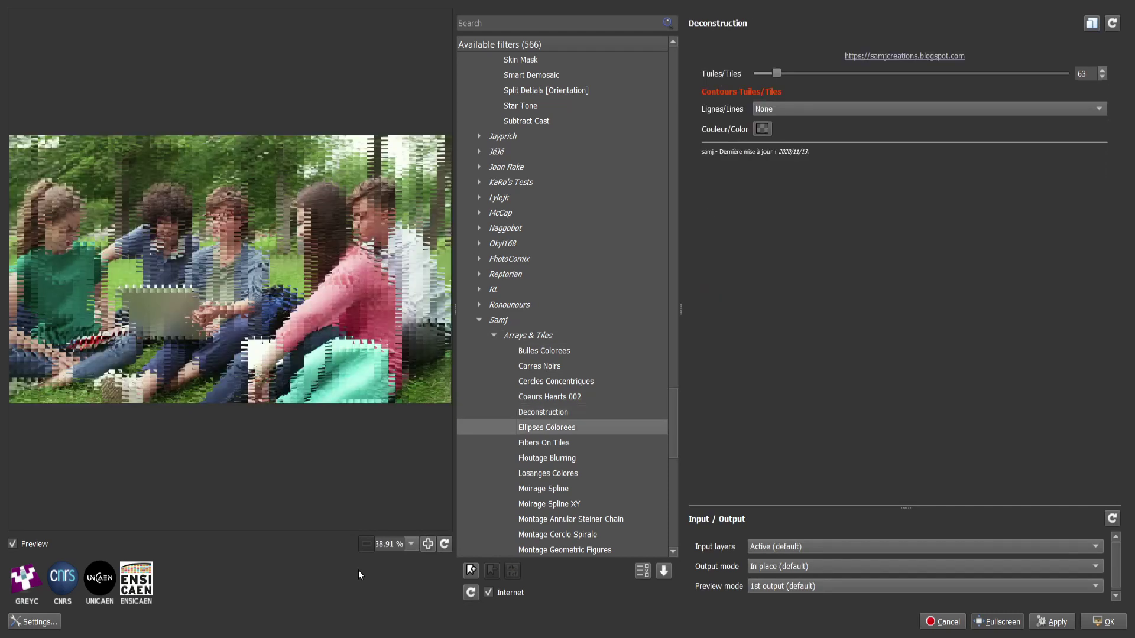
key(Down)
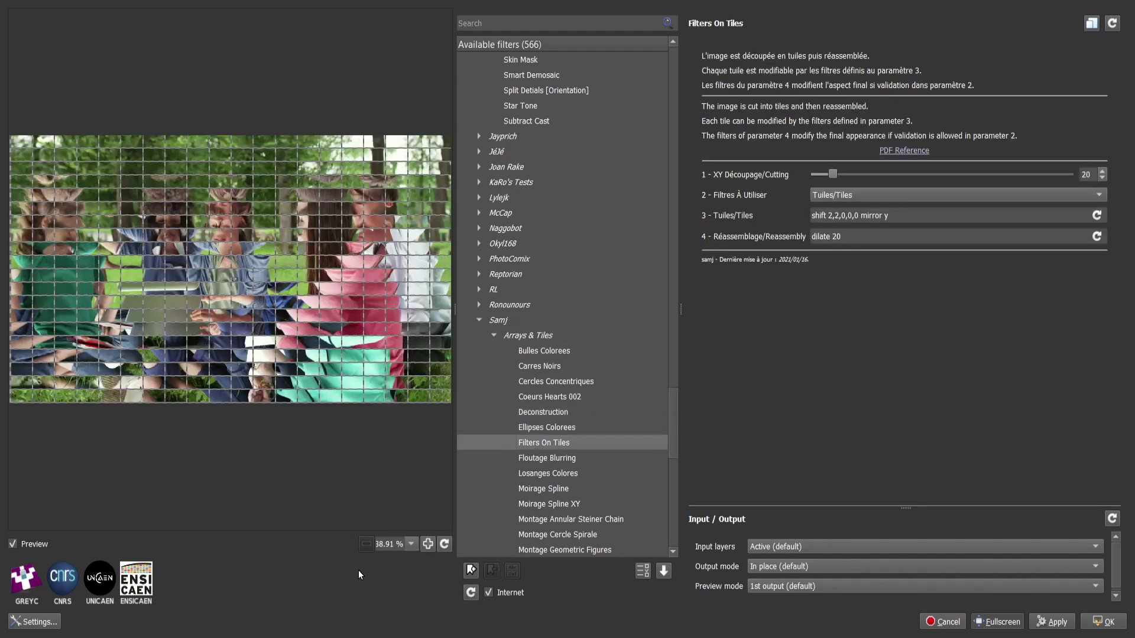
key(Down)
key(Down)
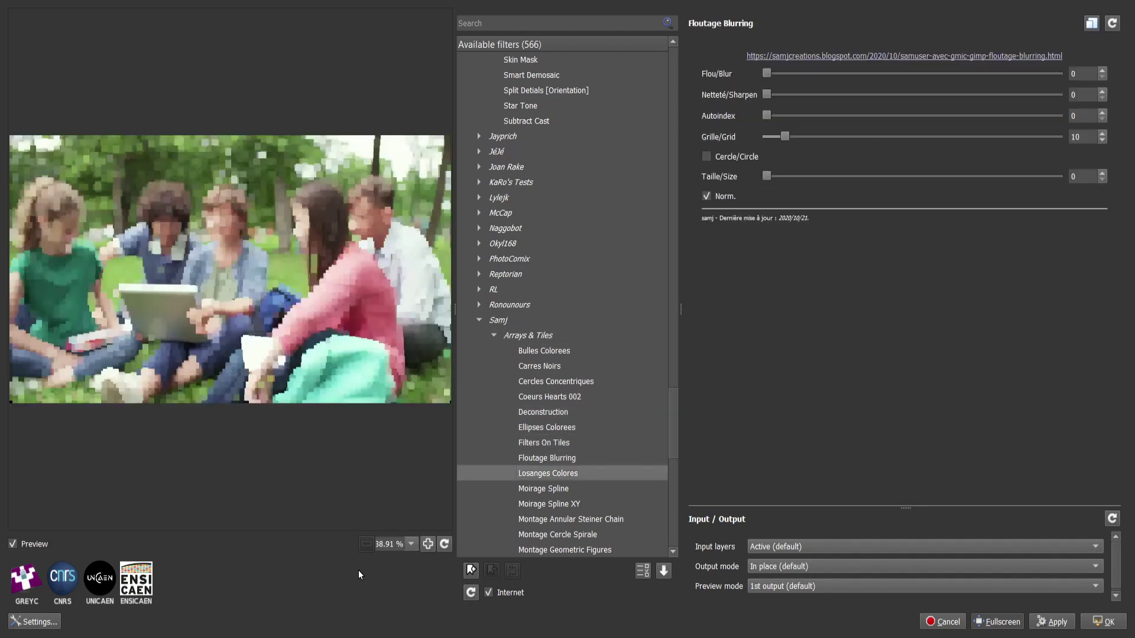
key(Down)
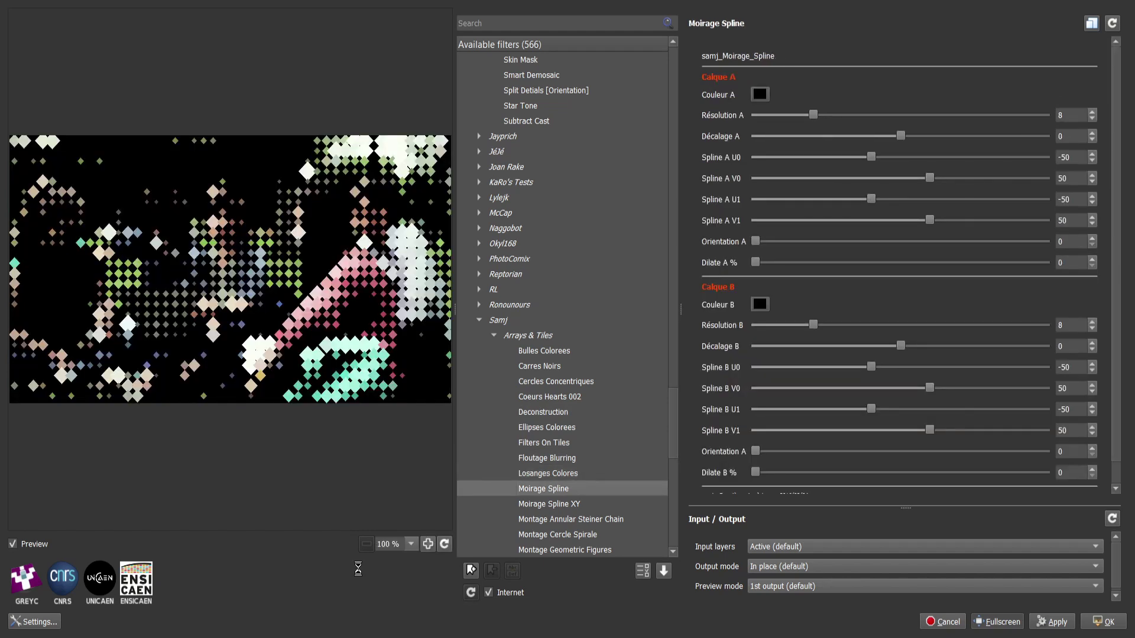
key(Down)
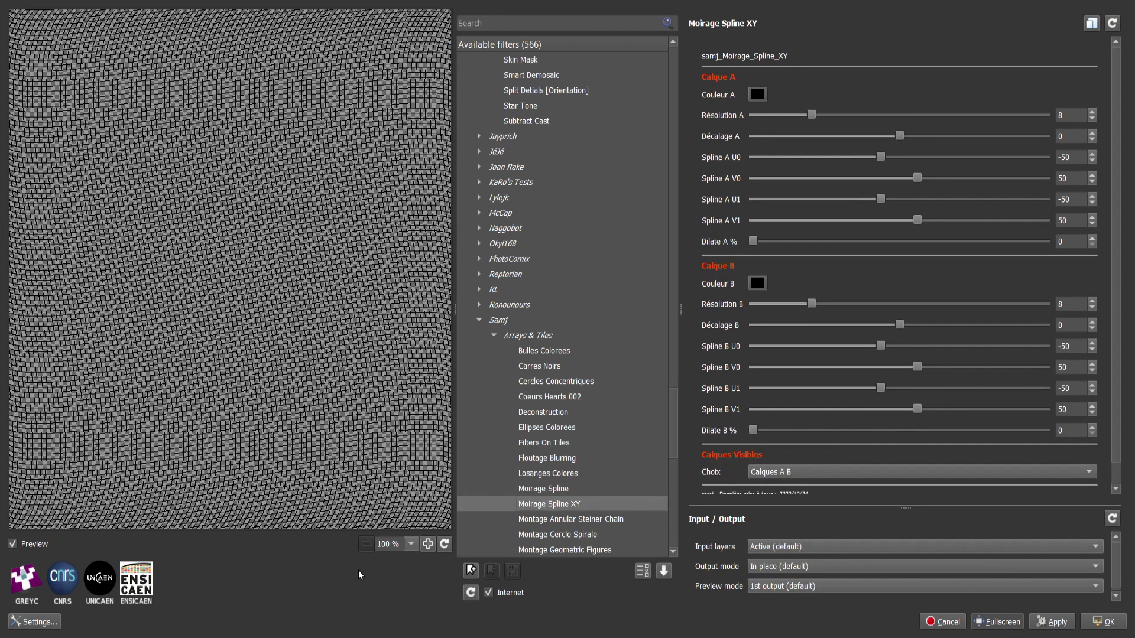
key(Down)
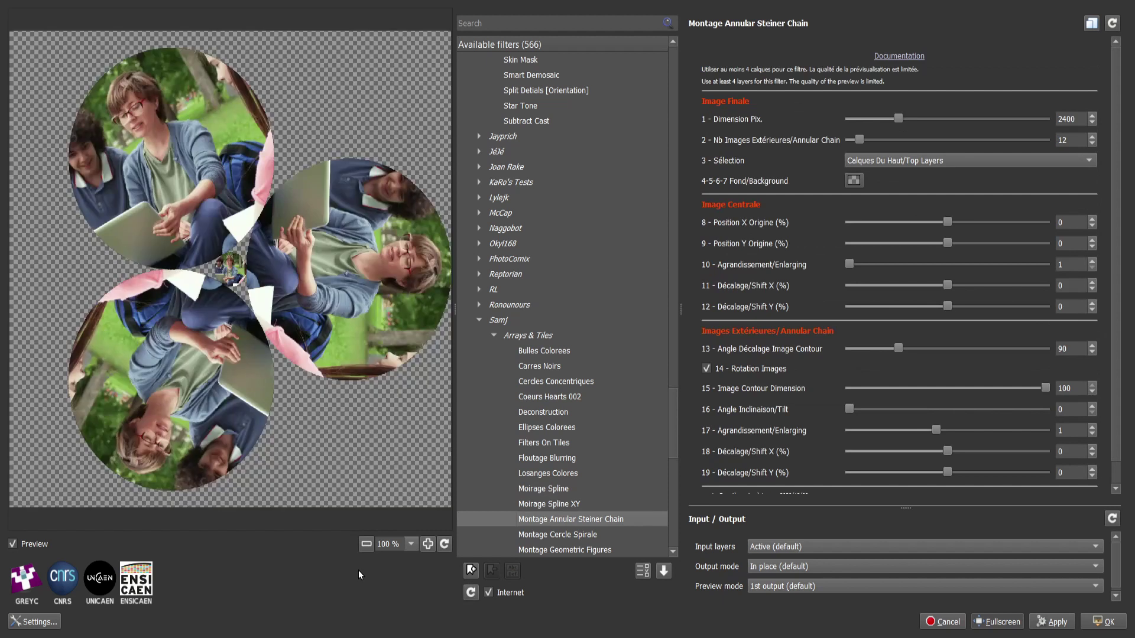
Apply the Steiner-chain montage and fit the people.png layer to the image size.
click(1100, 624)
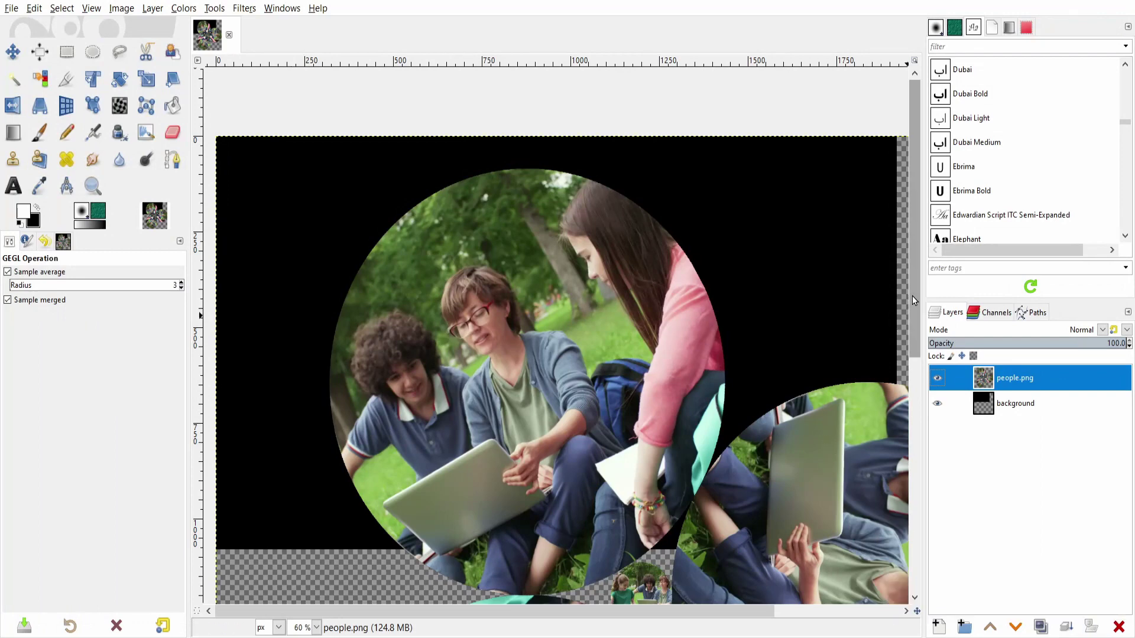
mouse_move(913, 295)
mouse_down()
mouse_move(906, 412)
mouse_move(905, 381)
mouse_up()
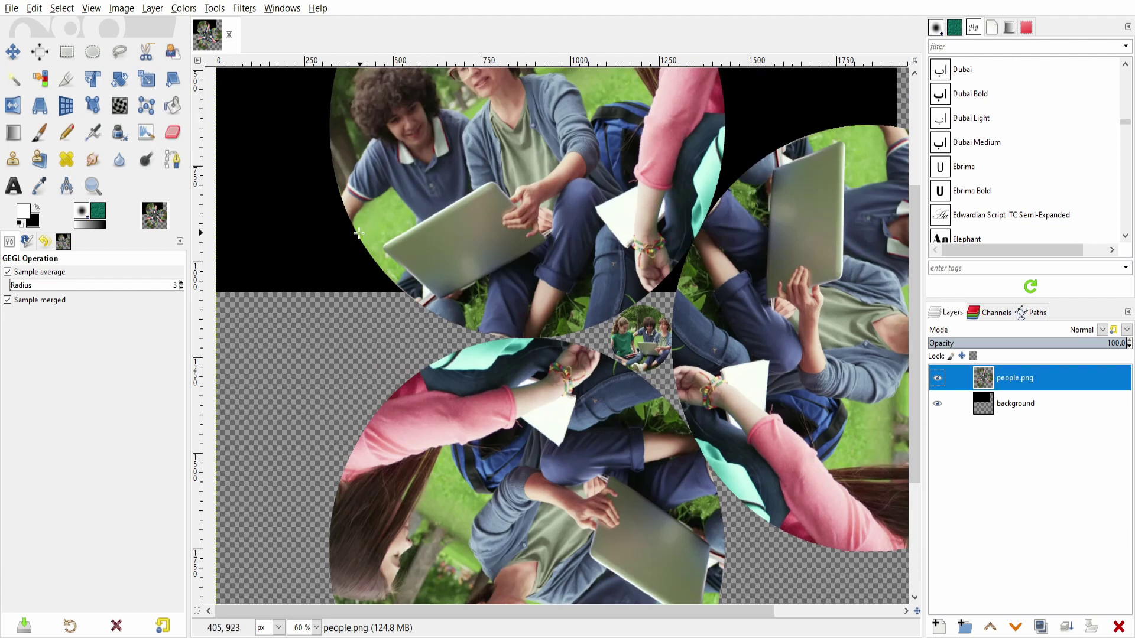
click(153, 8)
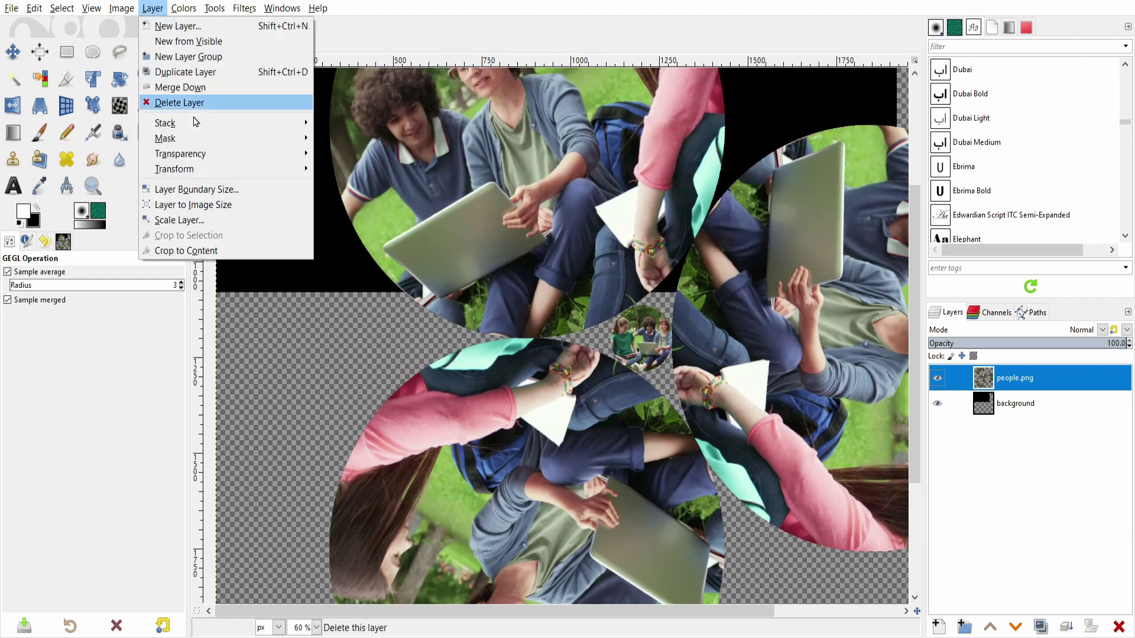
click(212, 203)
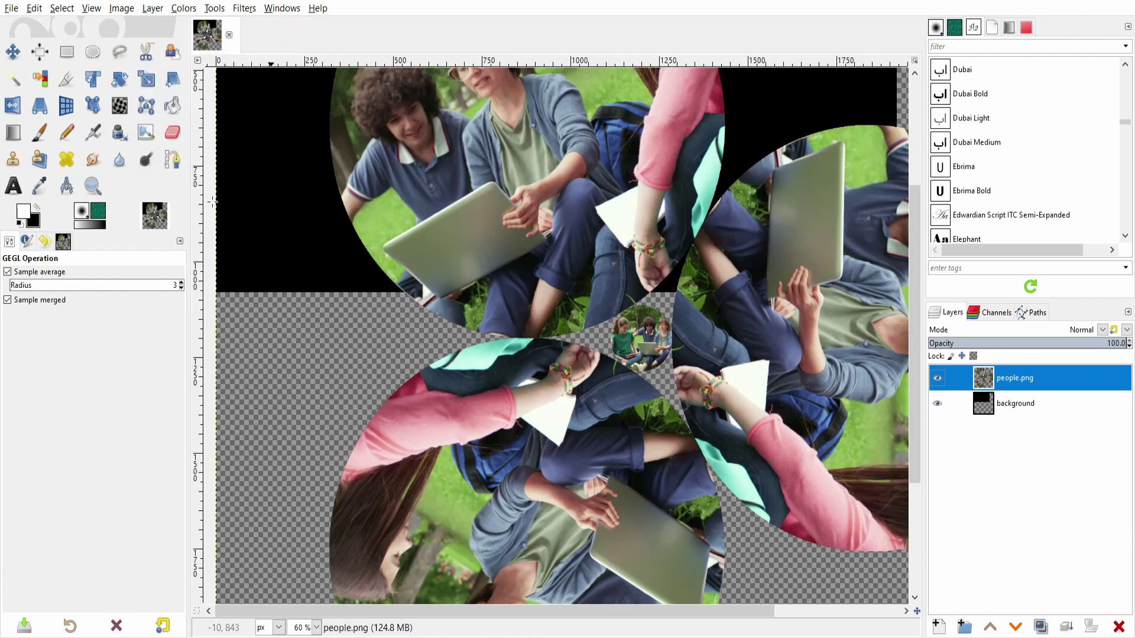
ctrl+scroll(476, 311, down, 3)
scroll(475, 310, up, 1)
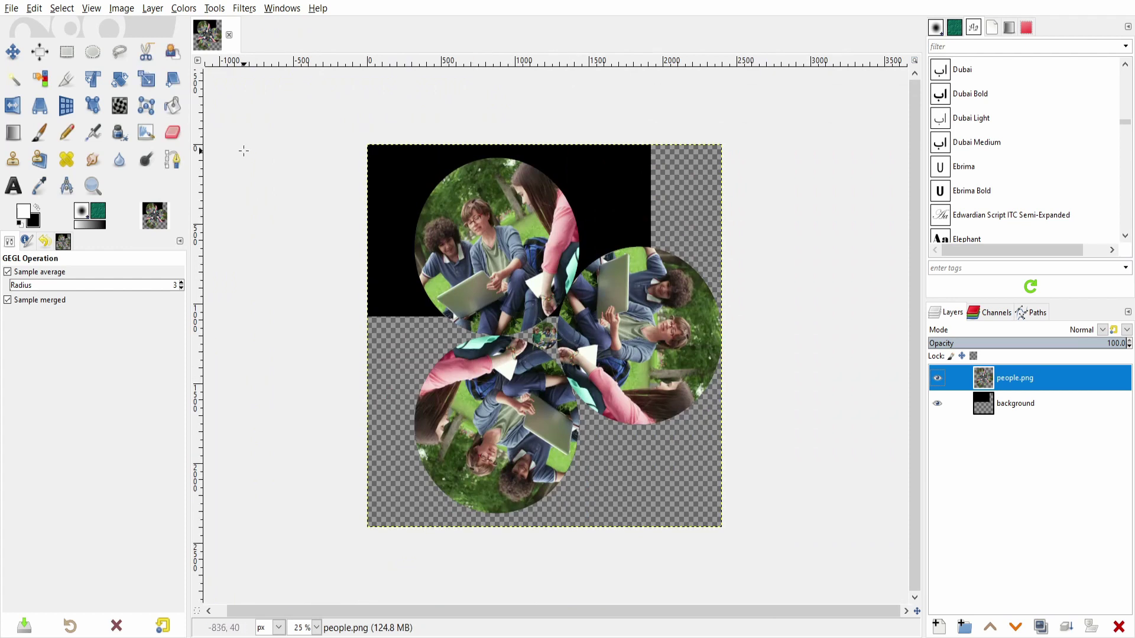
Scale the montage layer down to 1502×1502 px and move it upward.
click(148, 85)
click(555, 328)
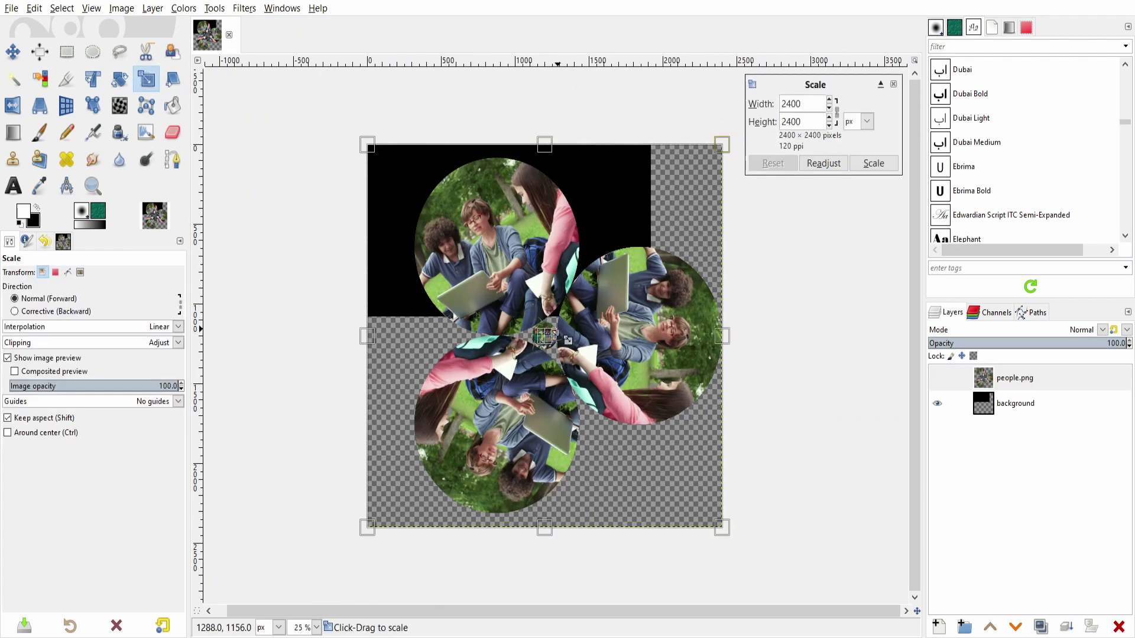
drag(731, 534, 598, 393)
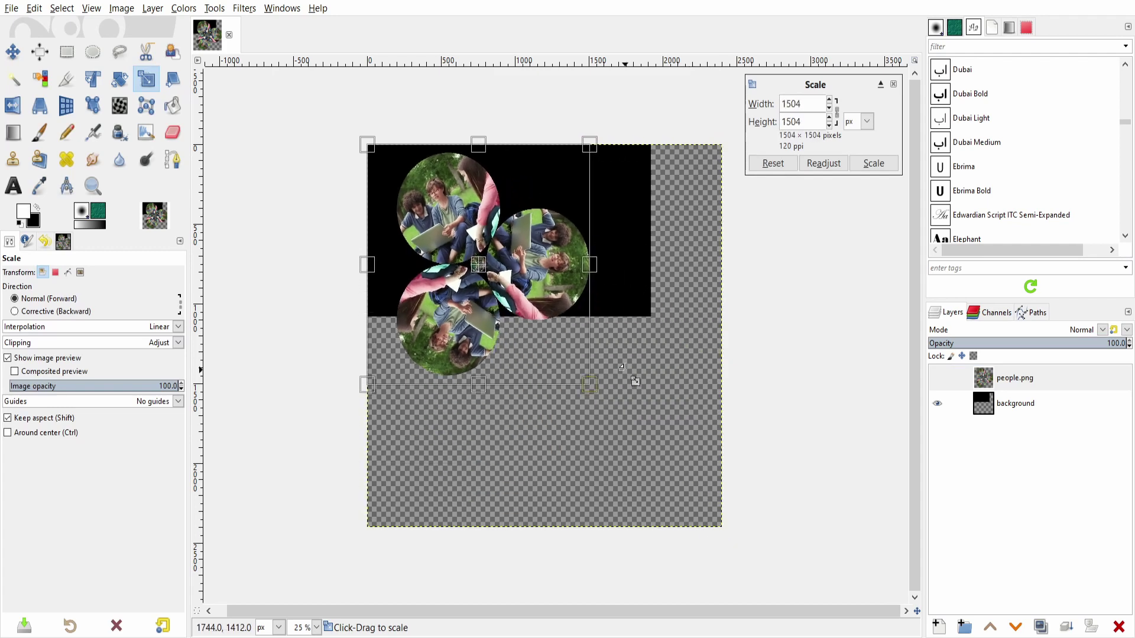
mouse_move(491, 282)
mouse_down()
mouse_move(535, 238)
mouse_move(527, 250)
mouse_up()
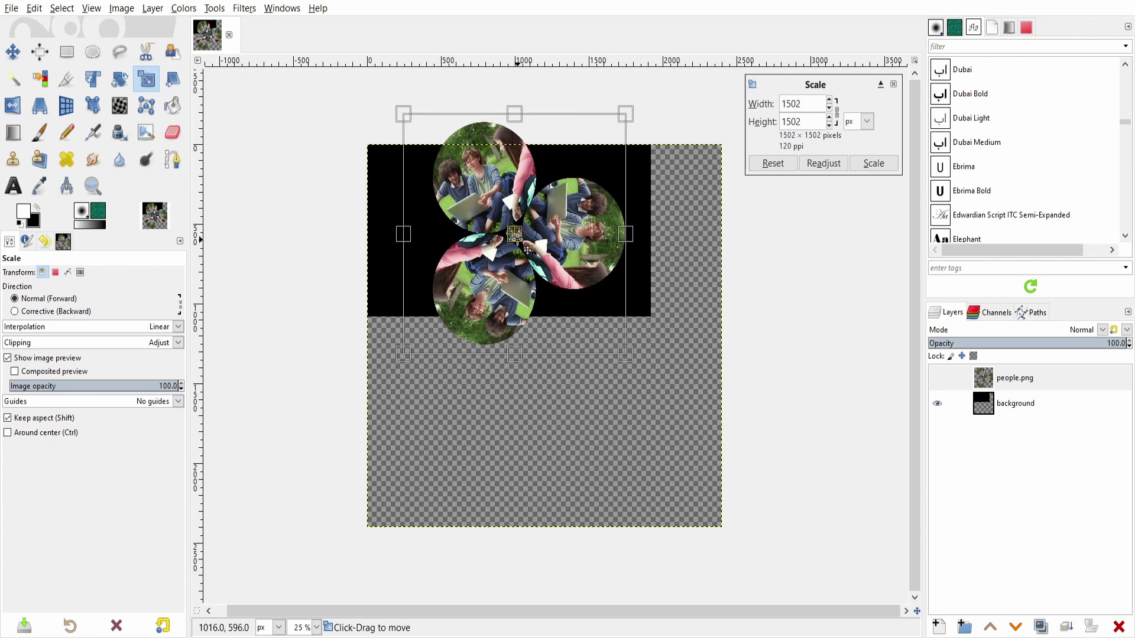
click(873, 163)
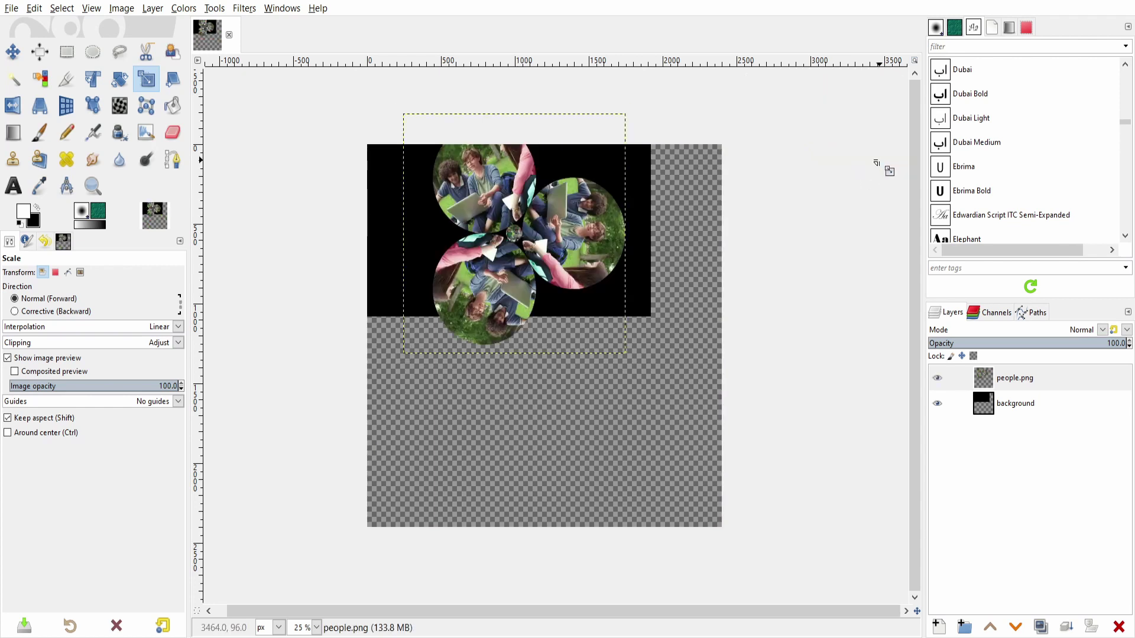